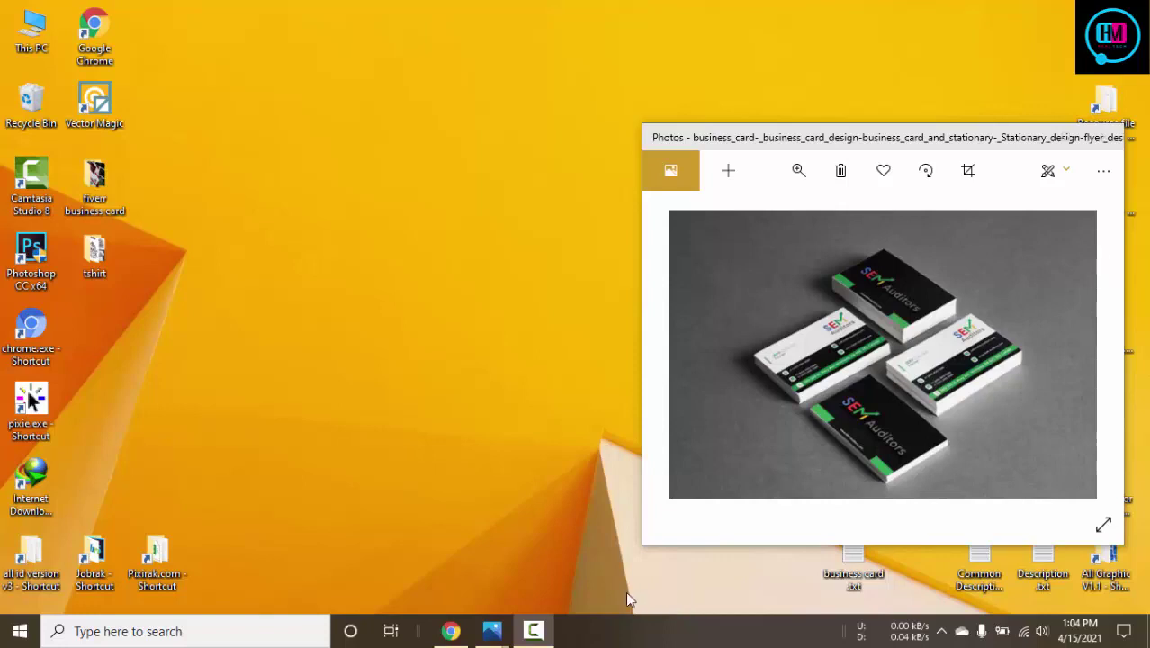
Step: Launch Photoshop from its desktop shortcut
double_click(32, 254)
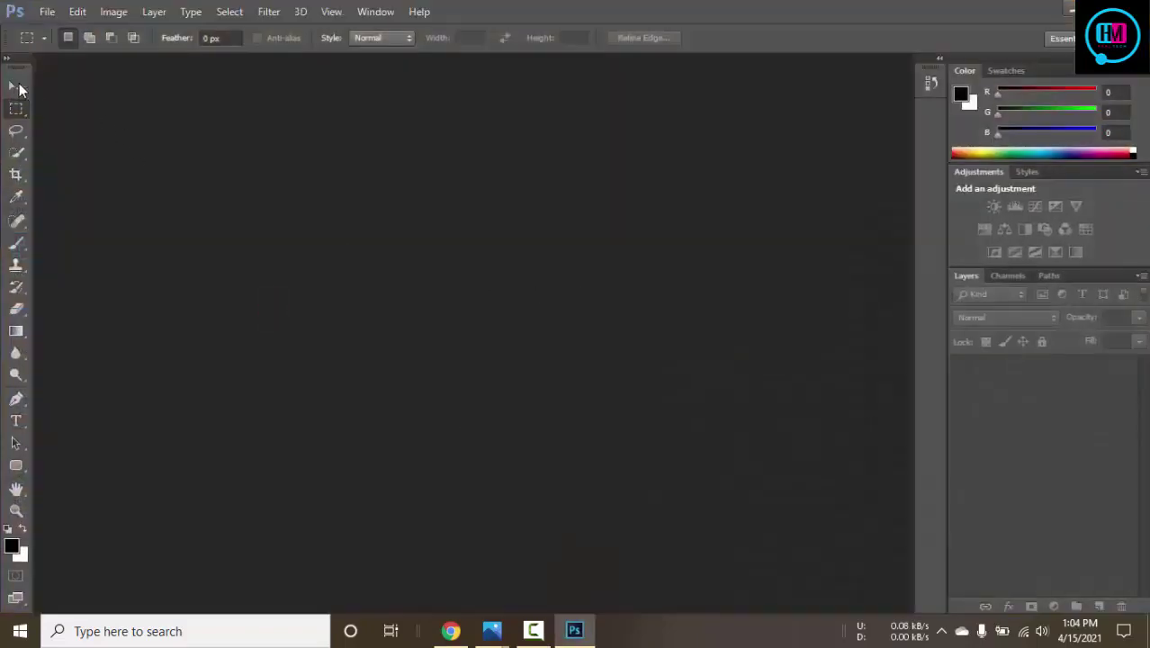
Step: Create a new 3.75 × 2.25 in document at 300 px/inch, CMYK, white background
left_click(26, 85)
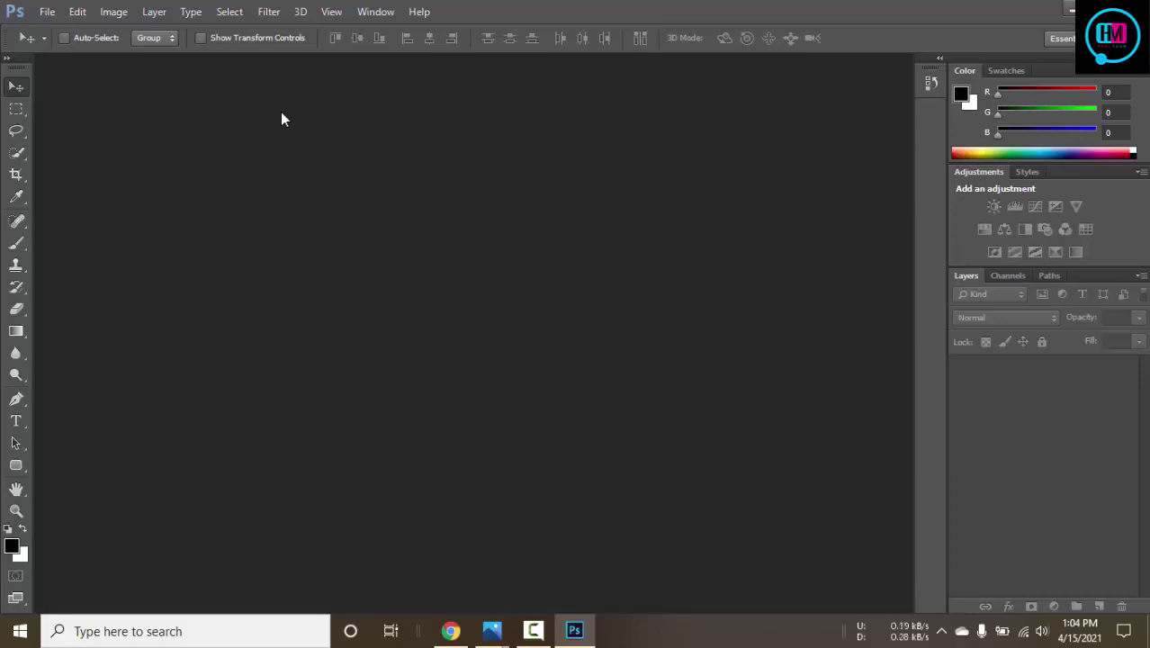
key("ctrl+n")
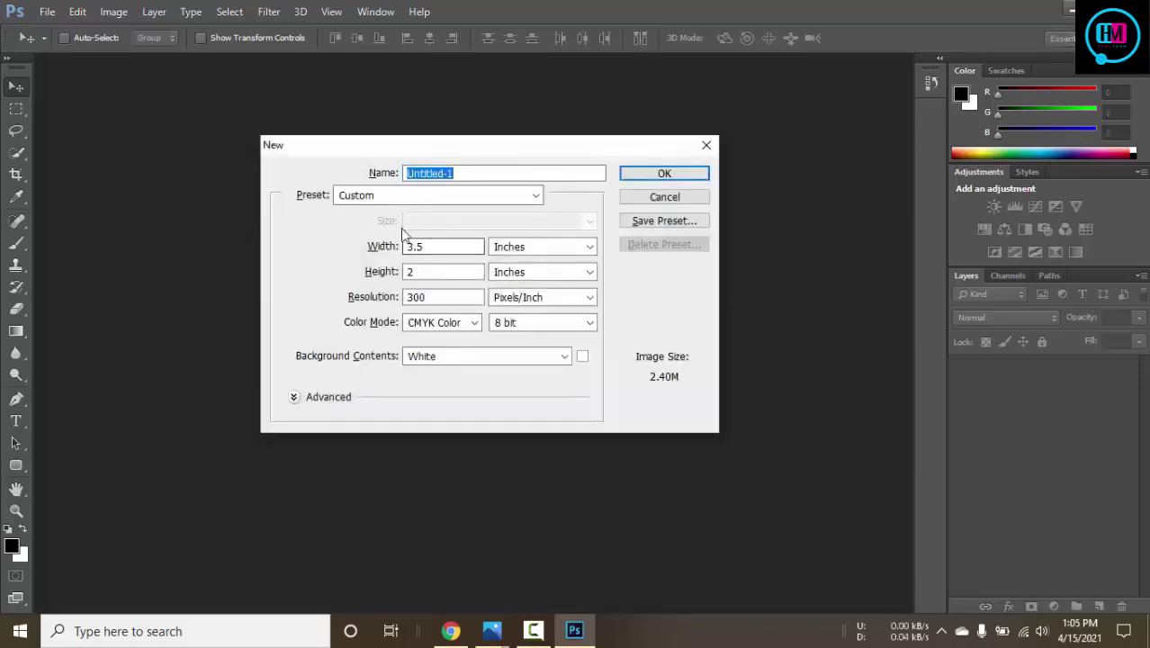
left_click(418, 271)
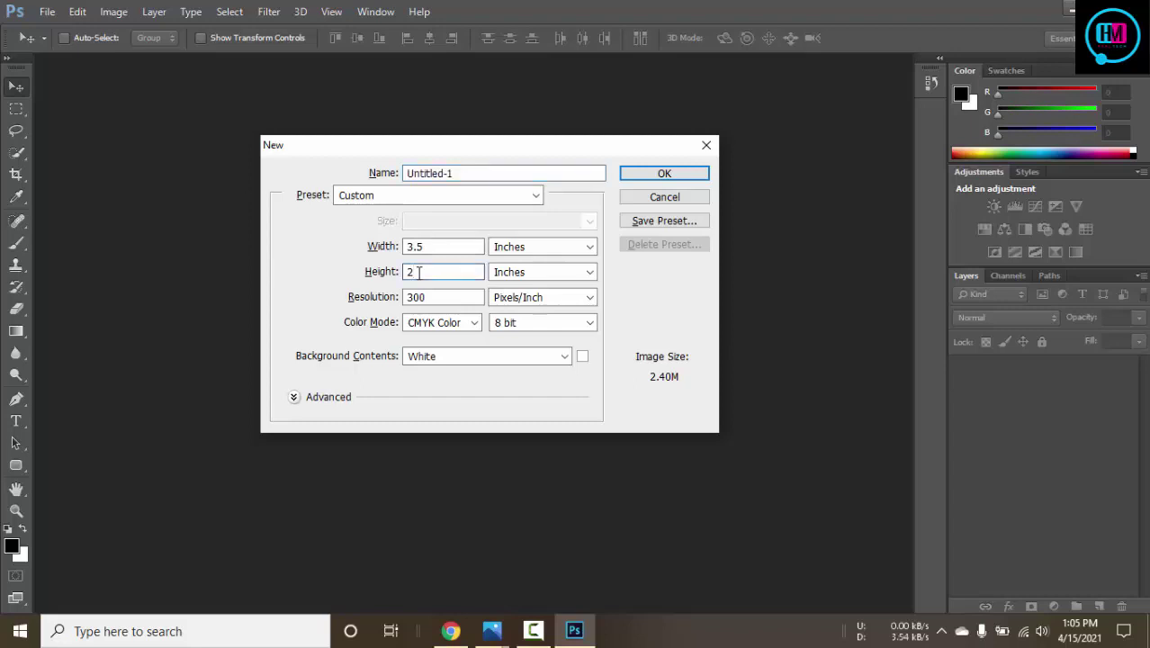
type(".25")
left_click(435, 251)
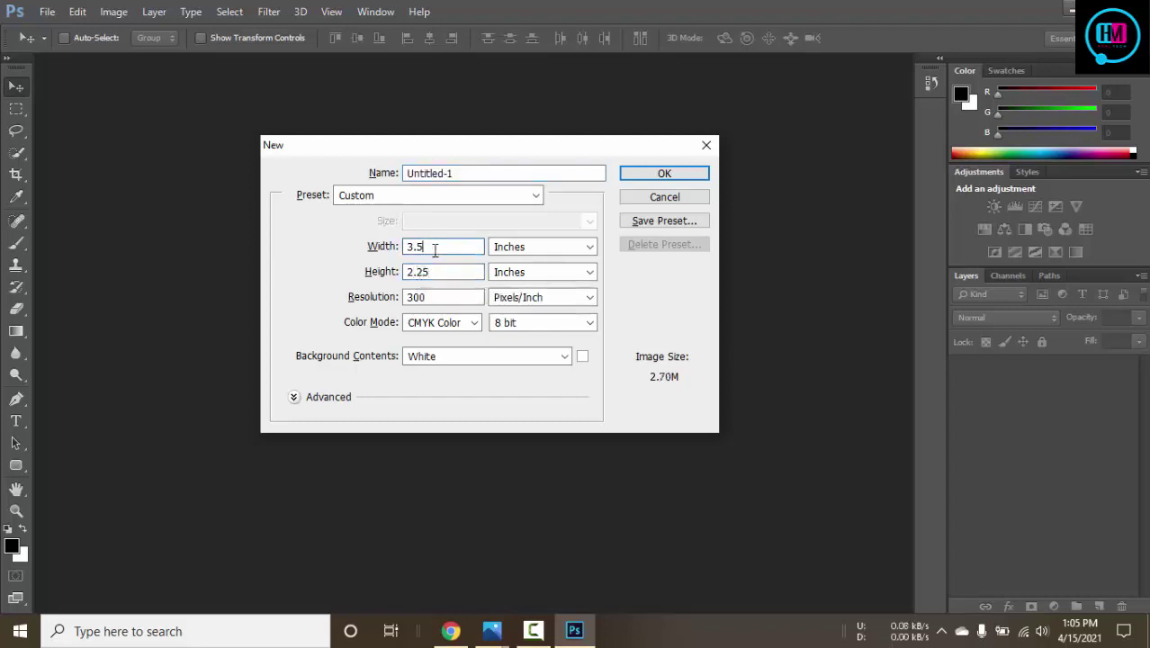
key("BackSpace")
type("7")
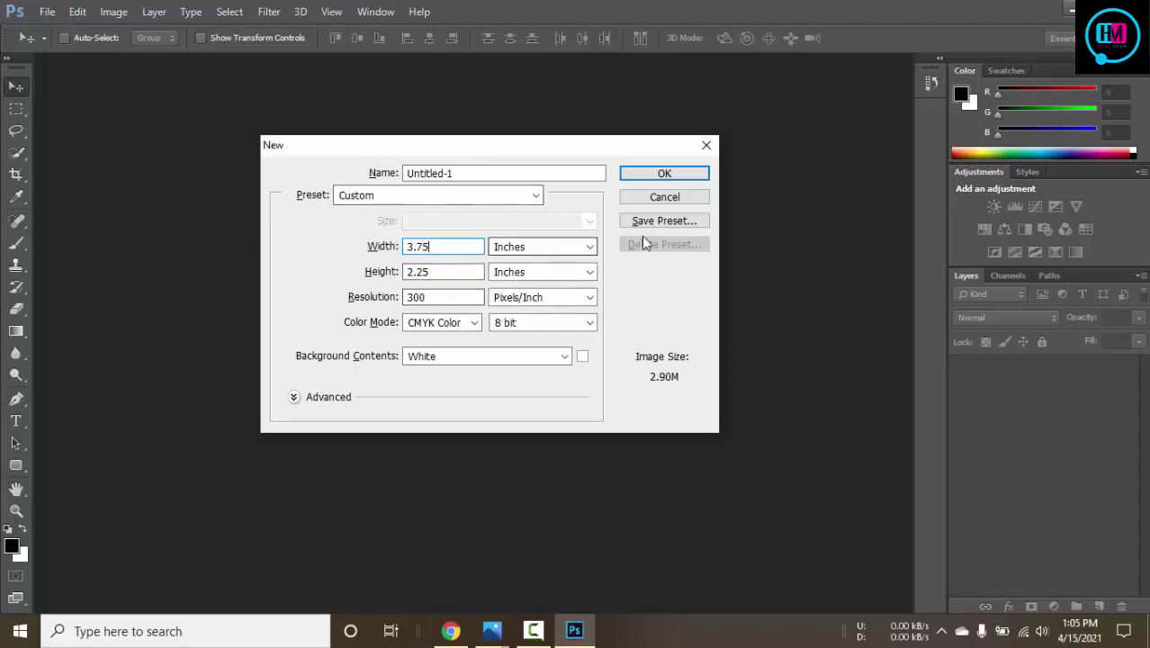
left_click(577, 253)
left_click(540, 258)
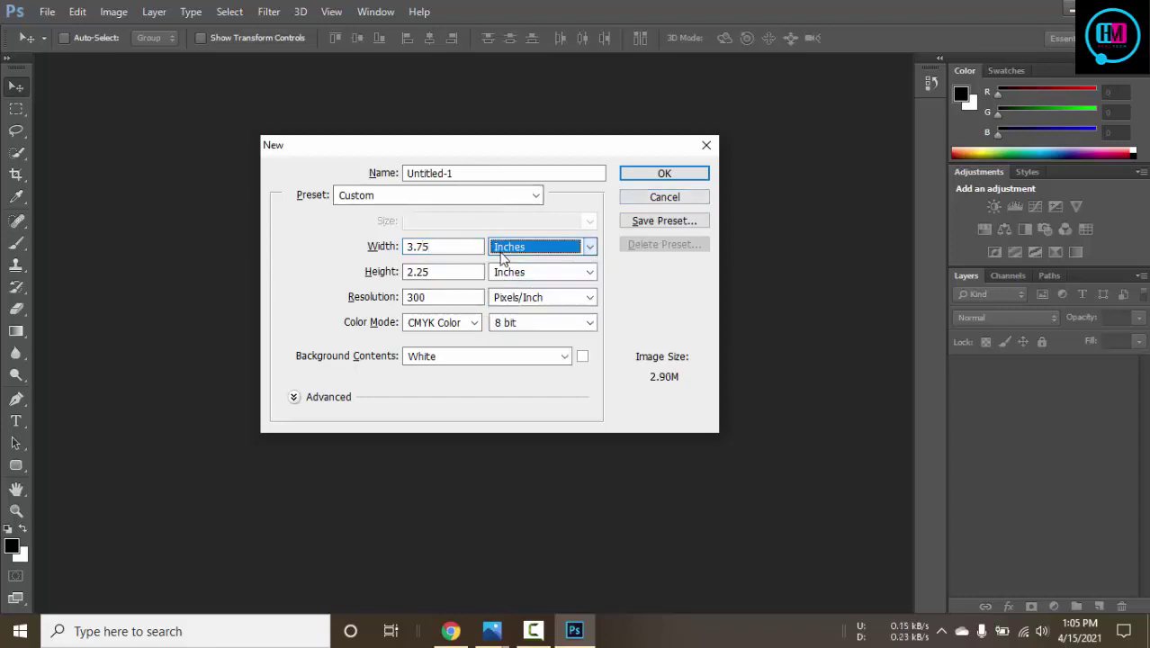
left_click(663, 176)
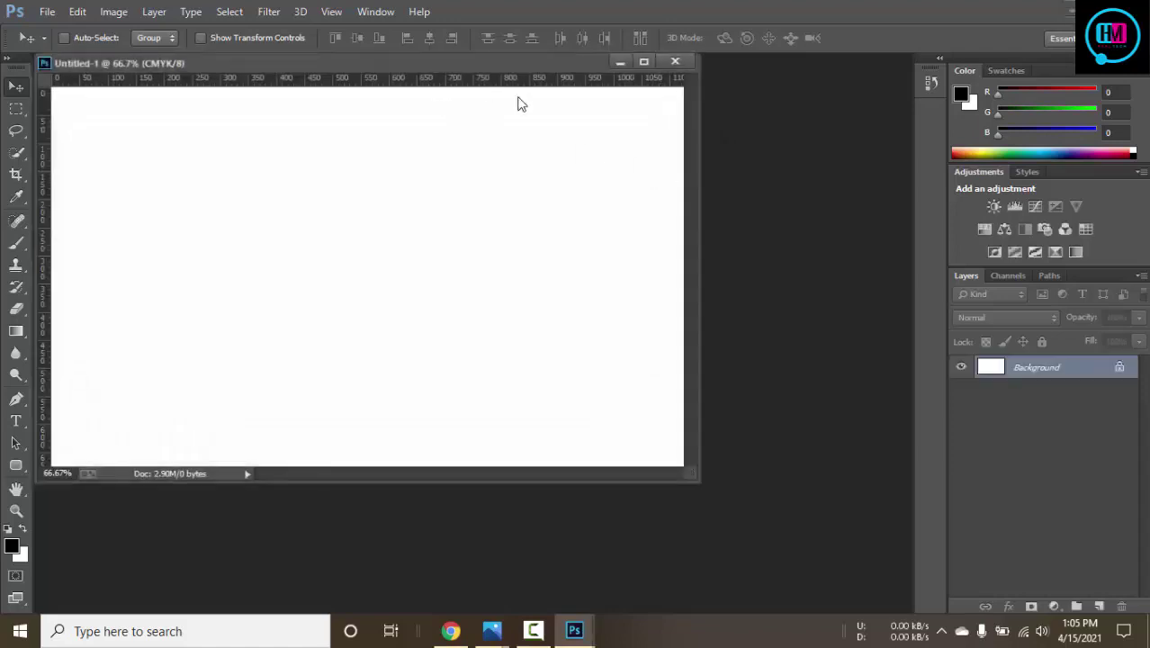
Step: Dock the new document and add guides along its top, bottom, left and right edges
left_click_drag(519, 63, 536, 65)
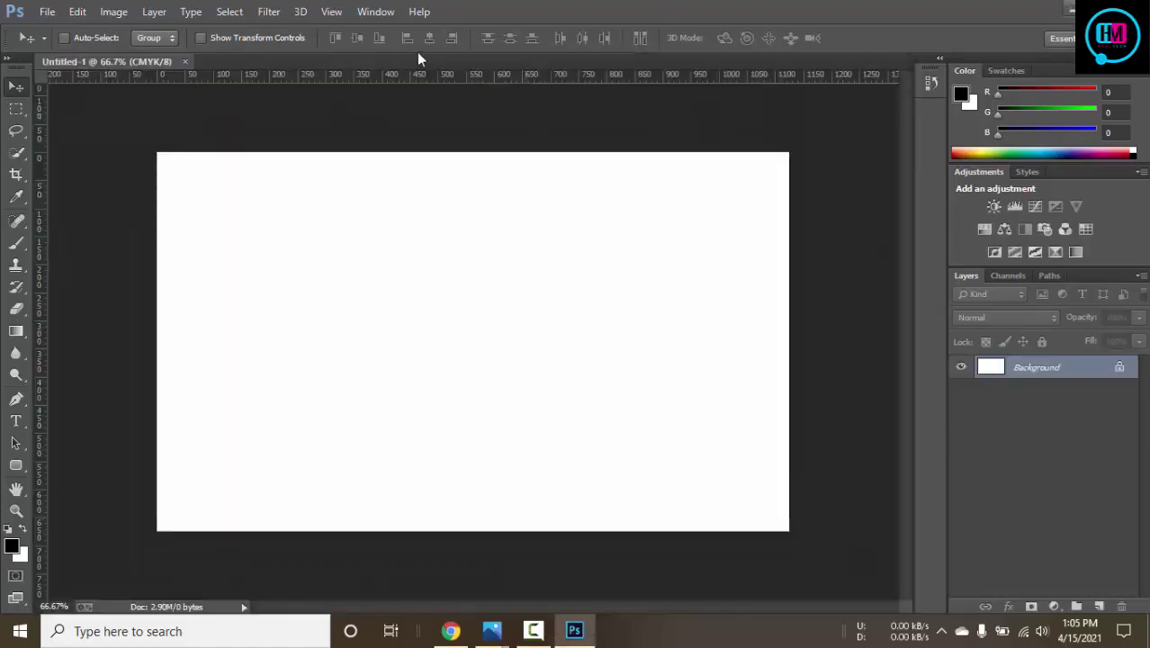
left_click_drag(430, 79, 433, 153)
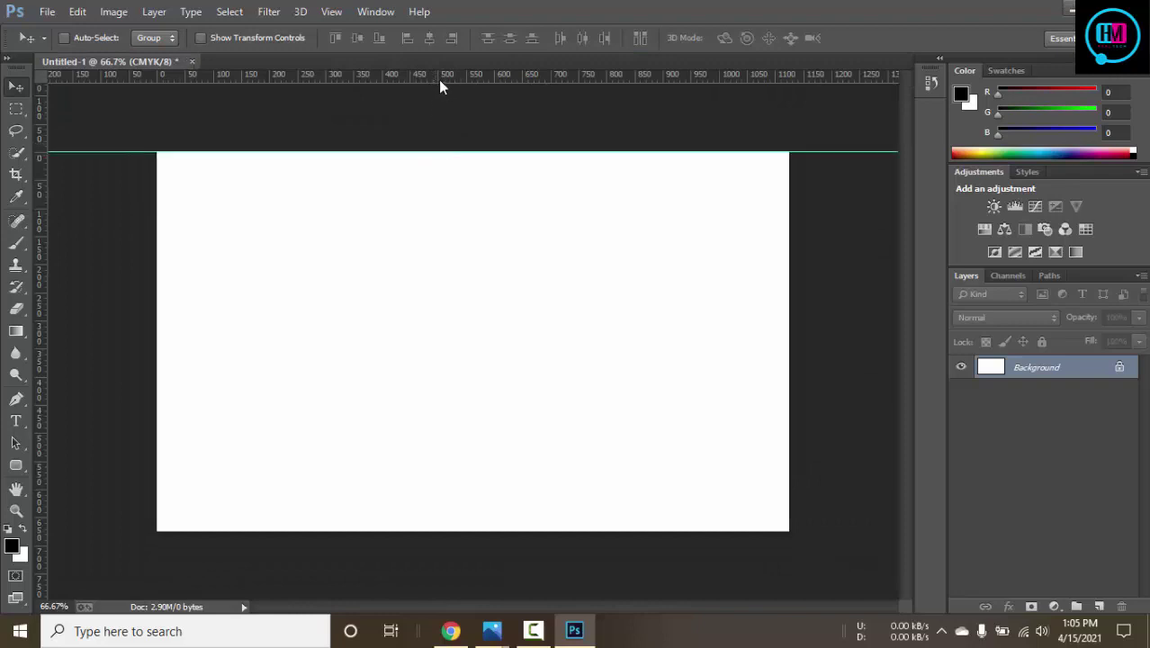
left_click_drag(438, 79, 457, 530)
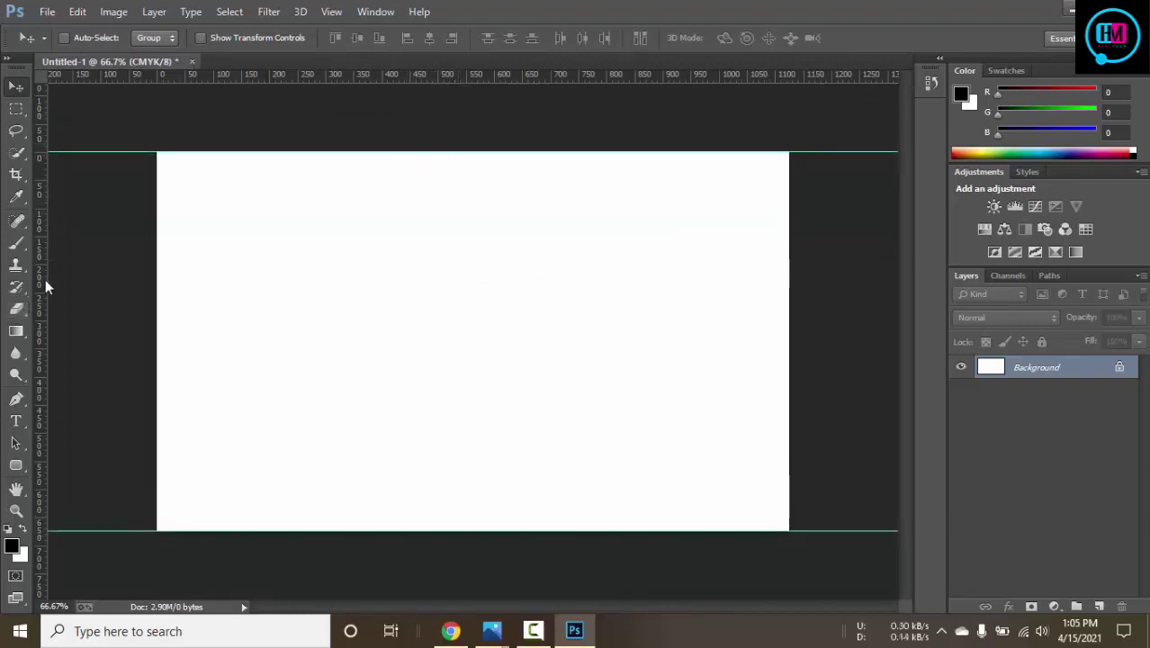
left_click_drag(42, 280, 157, 307)
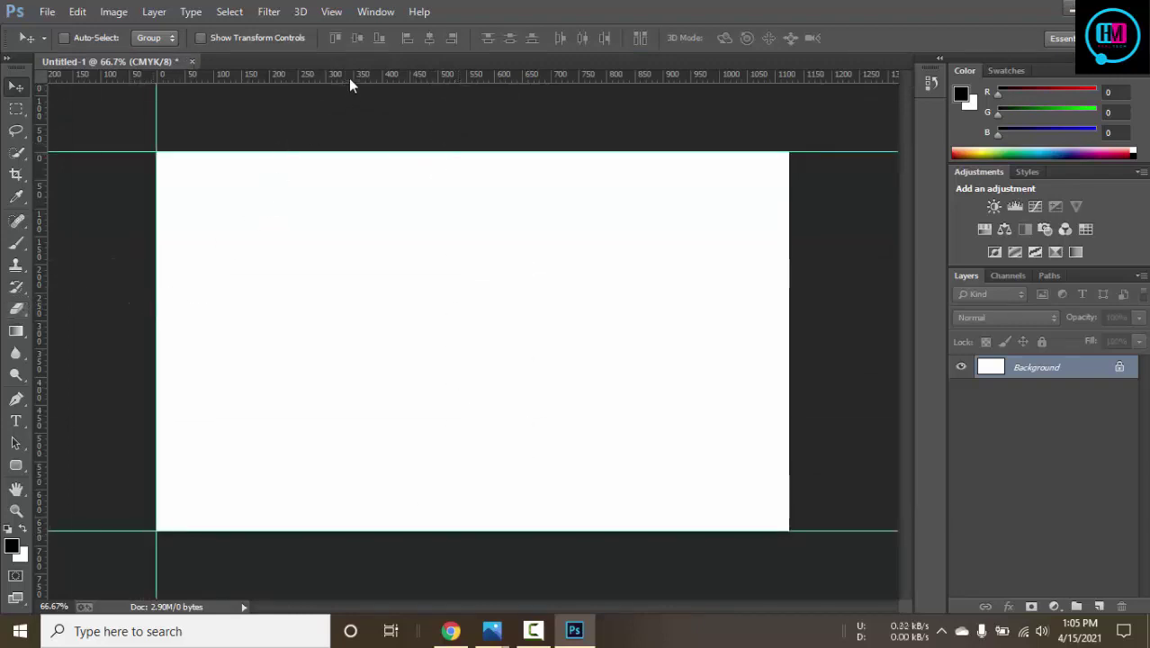
mouse_move(348, 79)
left_mouse_down()
mouse_move(713, 322)
mouse_move(789, 356)
left_mouse_up()
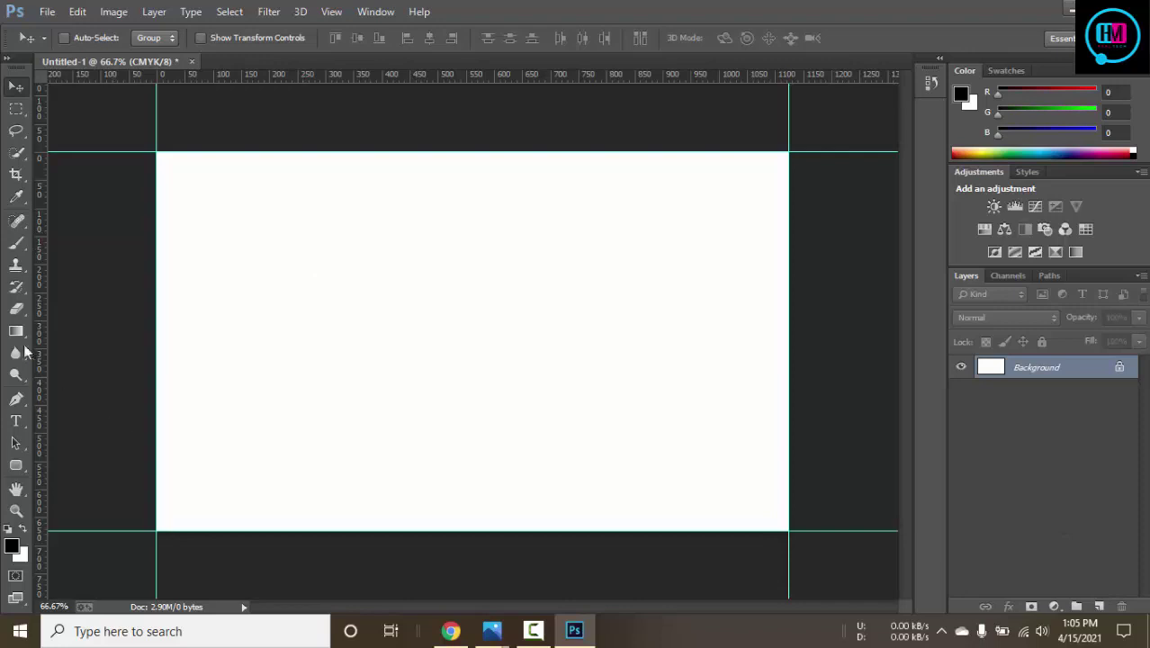
Step: Set up a 3.5 × 2 in rounded rectangle drawn from its centre
left_click(16, 465)
left_click(336, 341)
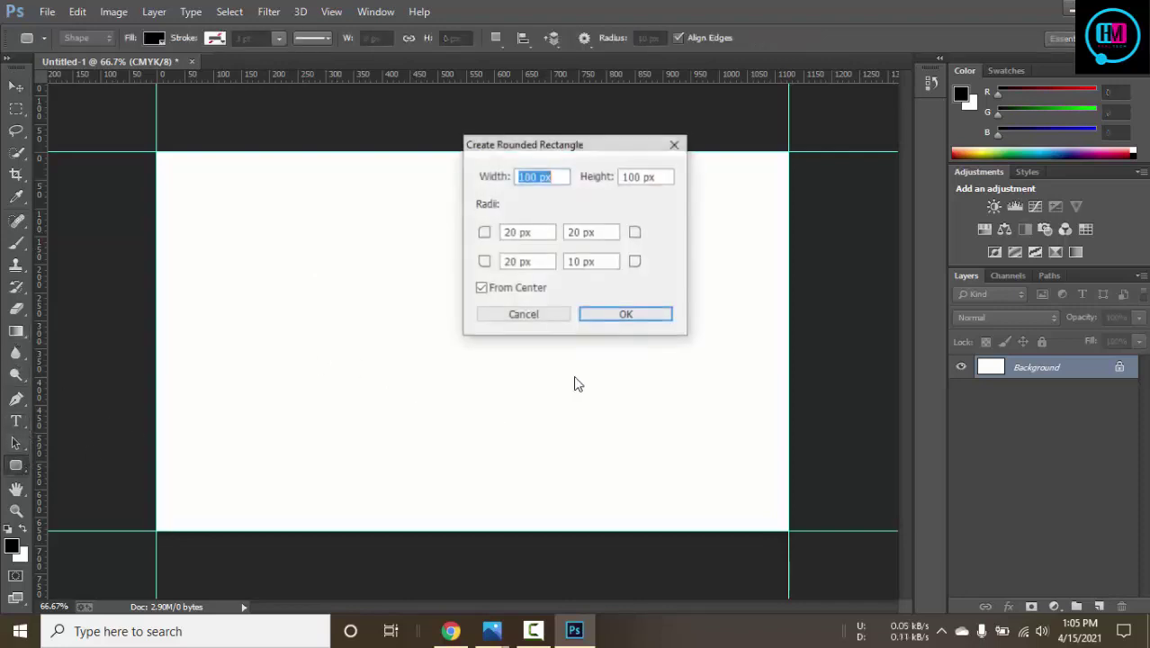
left_click(480, 289)
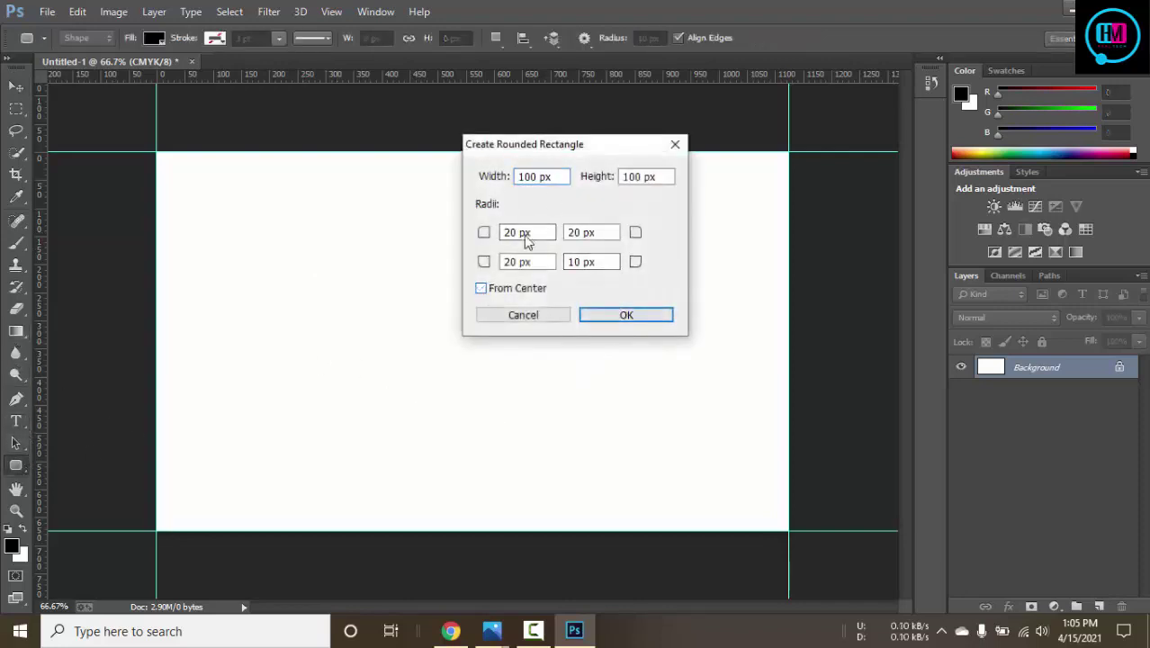
type("3.5 i")
type("n")
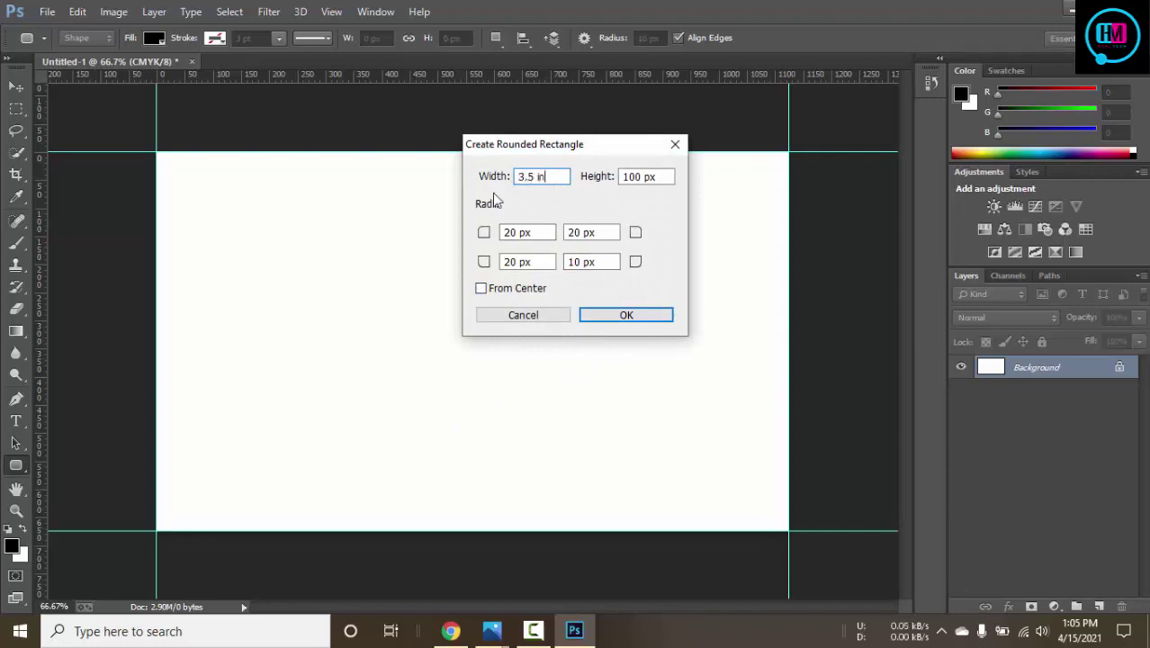
left_click(623, 176)
left_click(624, 176)
type("2")
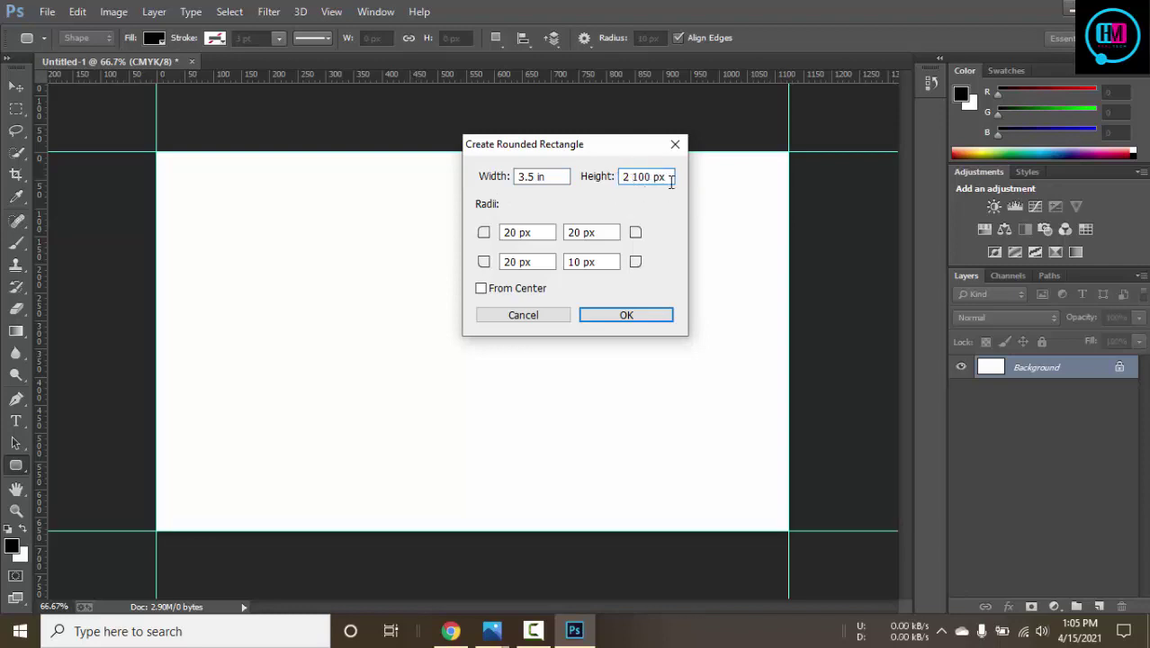
left_click_drag(666, 178, 601, 178)
type("2")
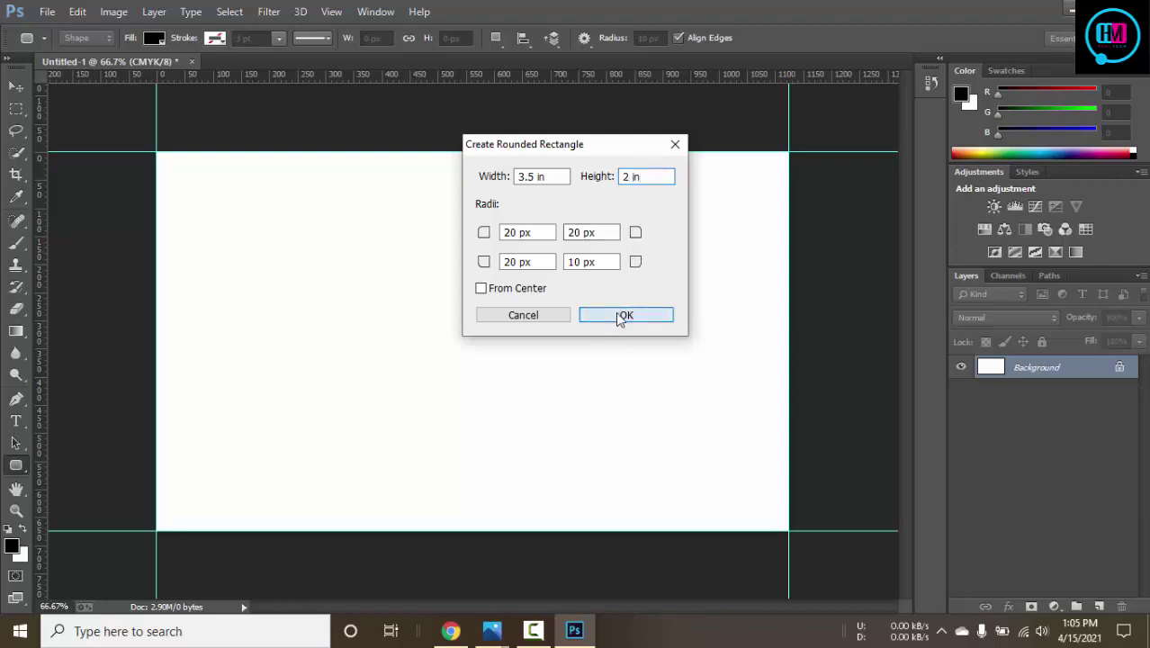
left_click(480, 288)
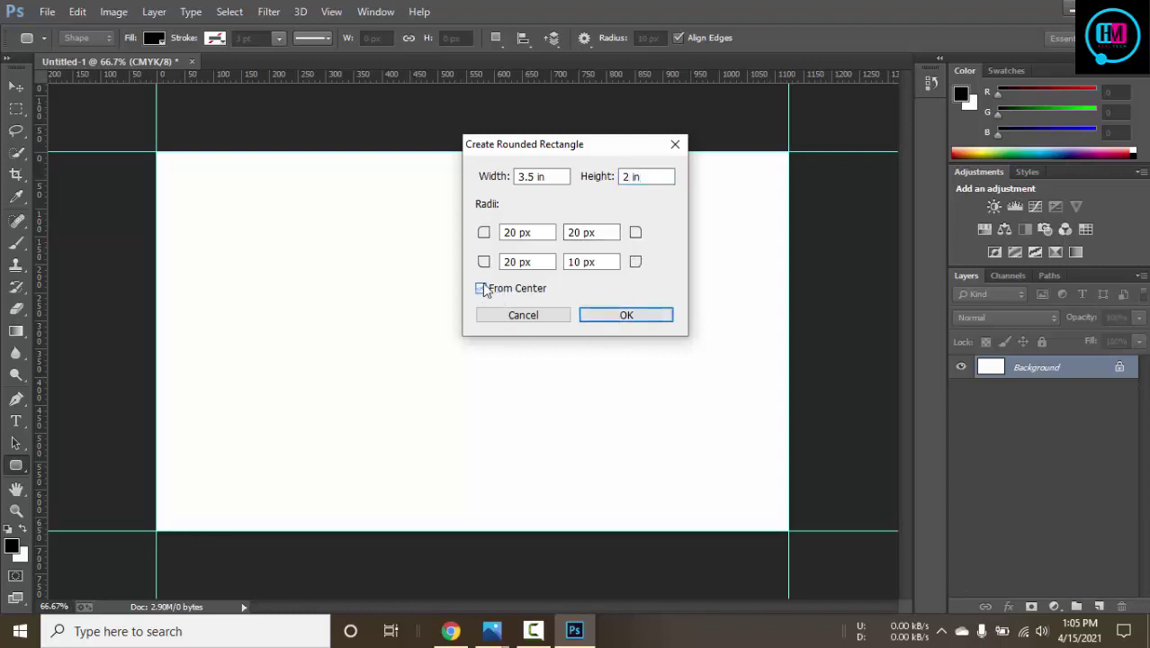
Step: Set all four corner radii to 0, create the black rectangle, and select it with Background
key("shift+Tab")
key("shift+Tab")
type("0")
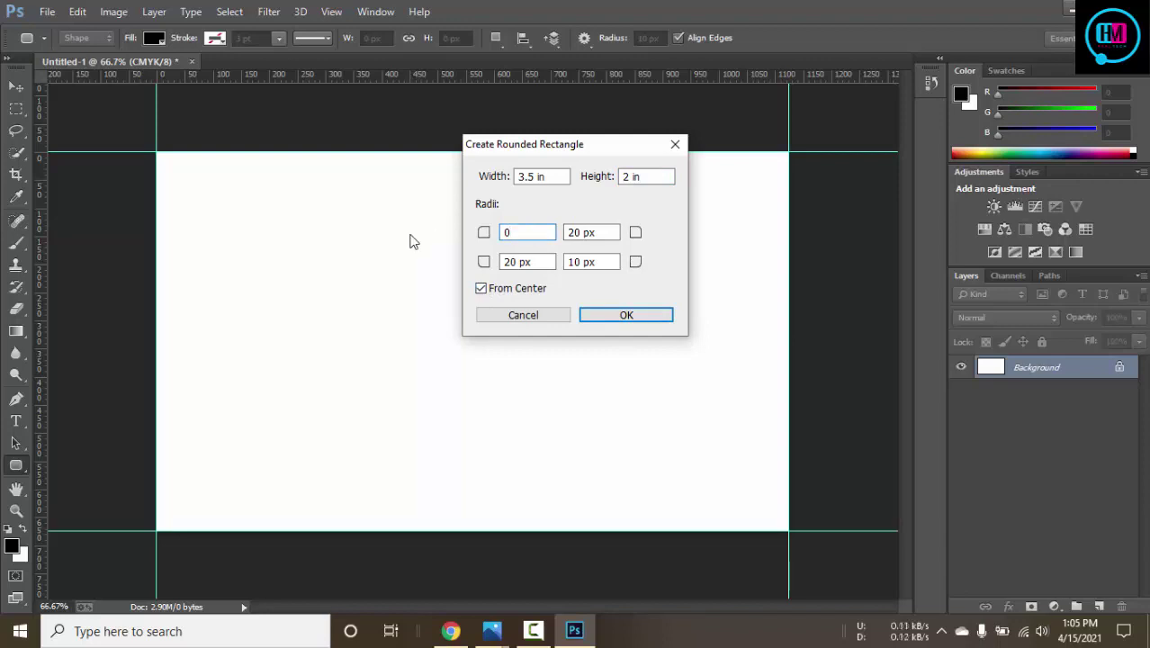
left_click_drag(540, 262, 442, 262)
type("0")
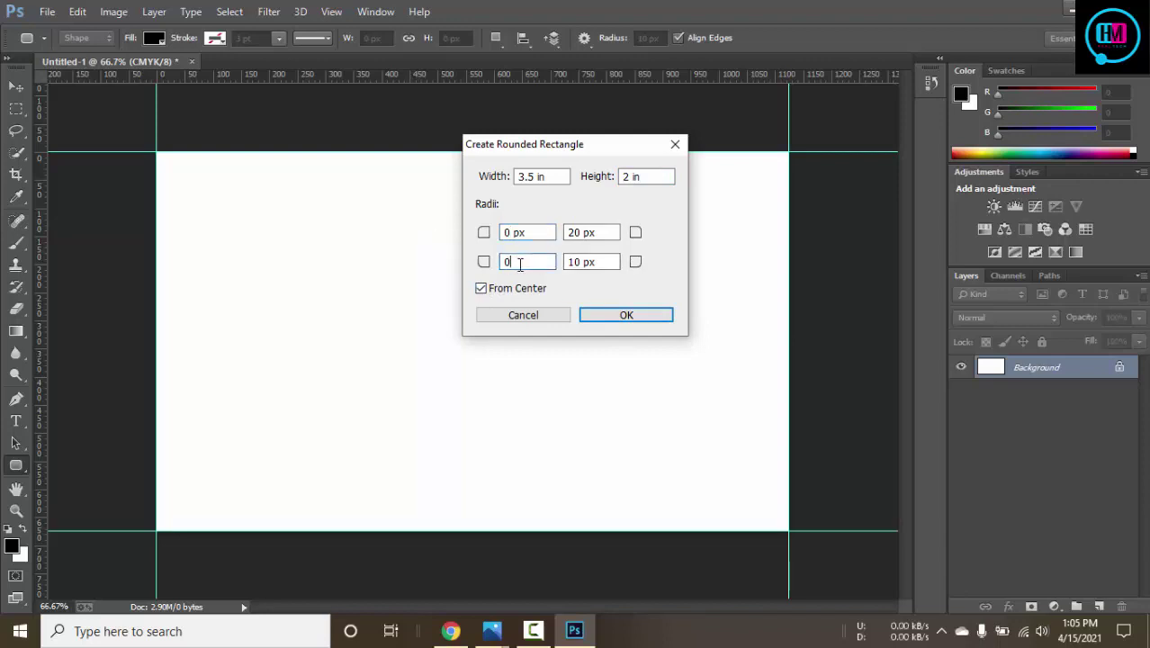
left_click_drag(589, 232, 564, 232)
type("0")
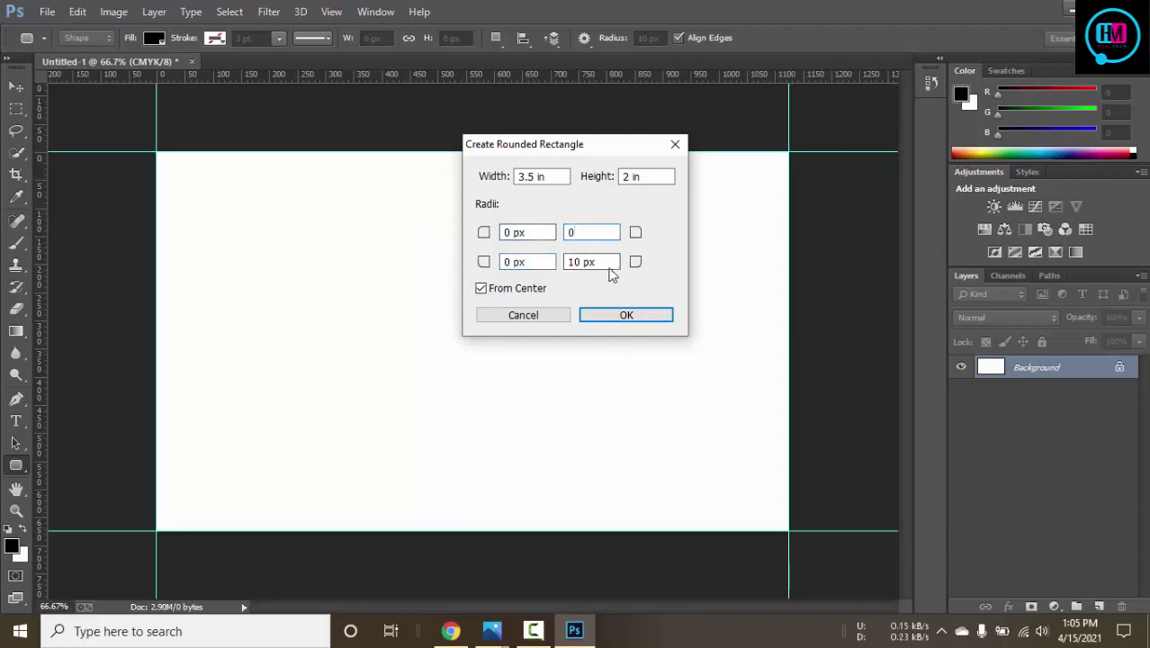
left_click_drag(612, 263, 486, 263)
type("0")
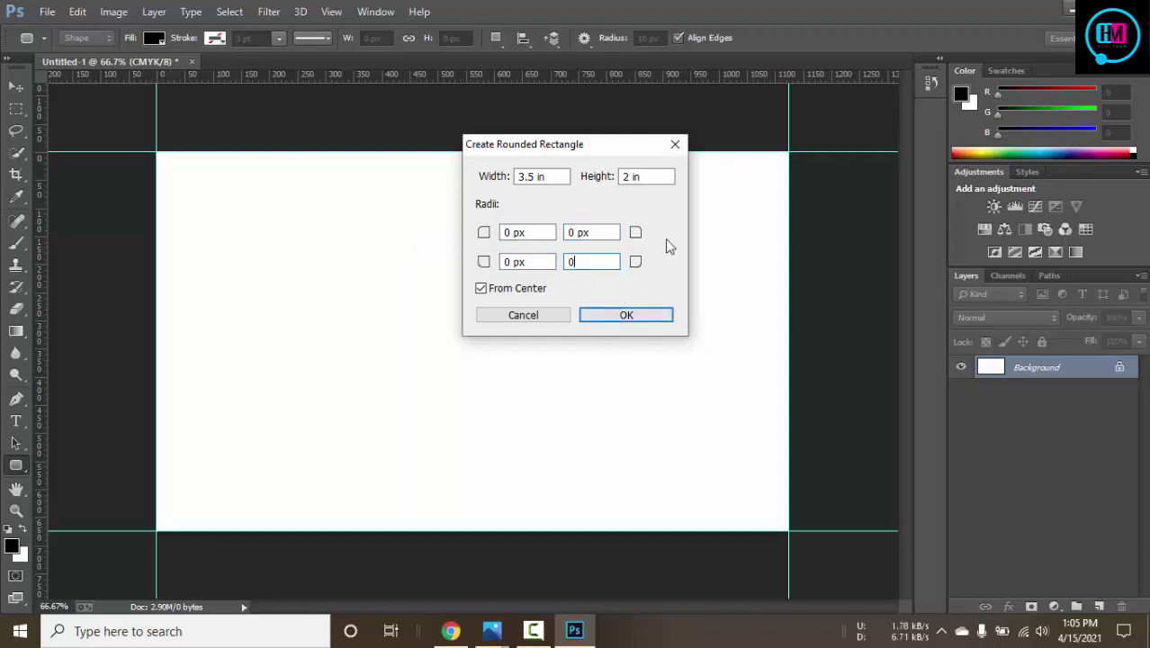
left_click(630, 317)
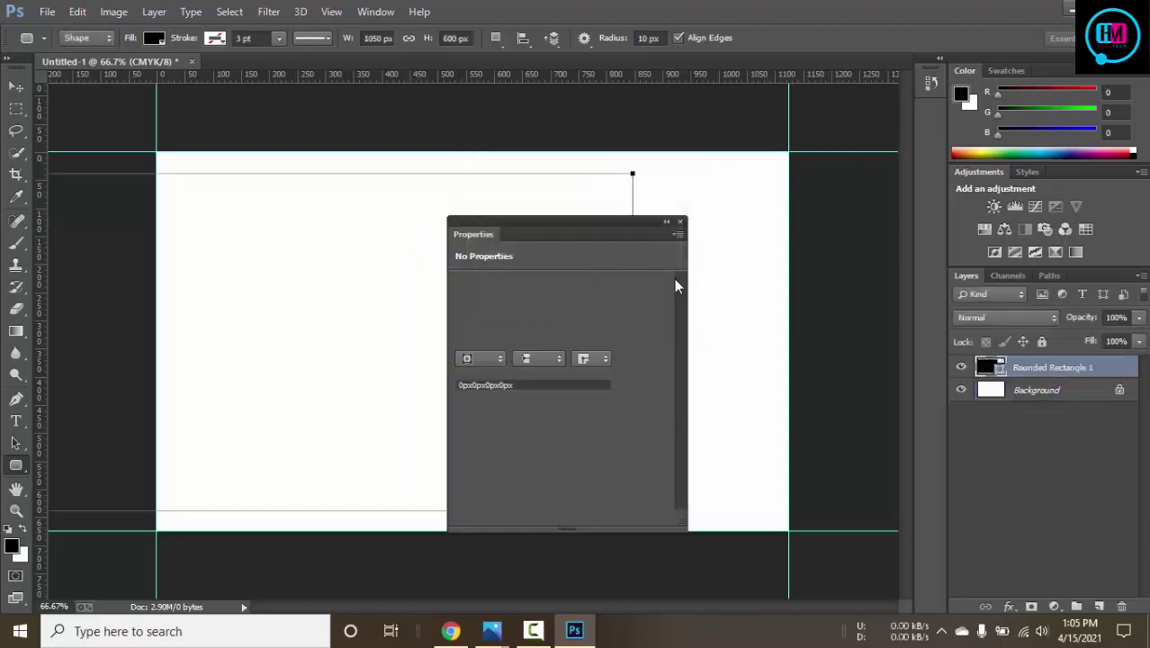
left_click(680, 221)
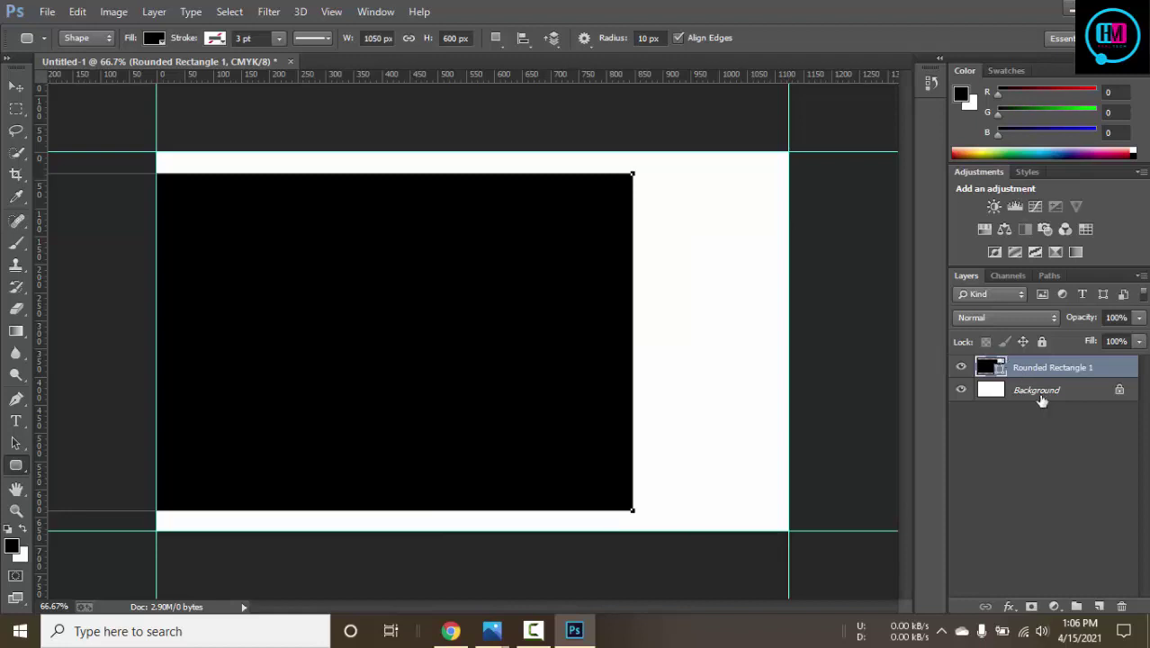
left_click(1040, 394, "shift")
Step: Centre the black rectangle horizontally and add guides at its top, bottom and right edges
left_click(20, 90)
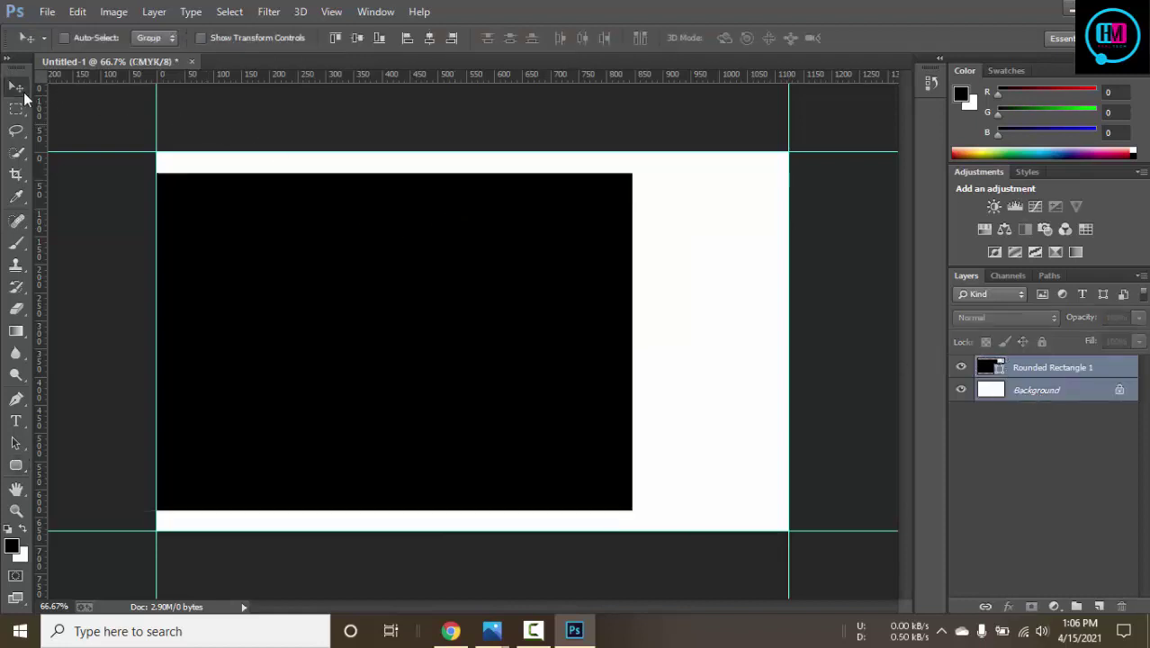
left_click(429, 38)
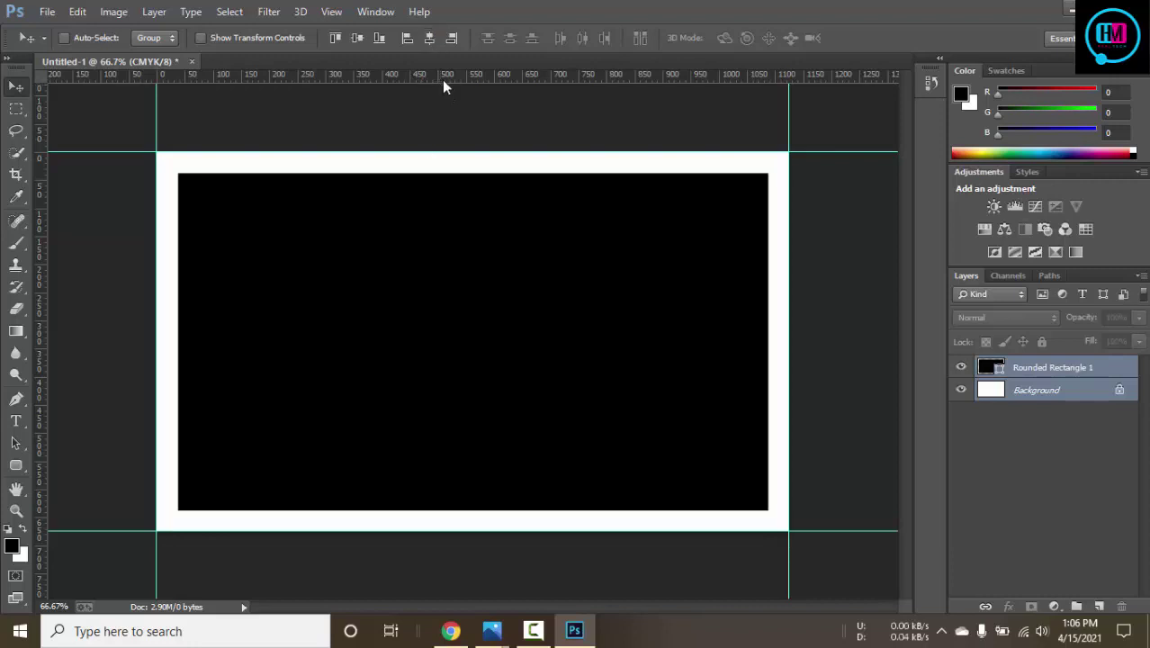
mouse_move(444, 86)
left_mouse_down()
mouse_move(452, 226)
mouse_move(429, 511)
left_mouse_up()
mouse_move(282, 77)
left_mouse_down()
mouse_move(278, 151)
mouse_move(178, 300)
left_mouse_up()
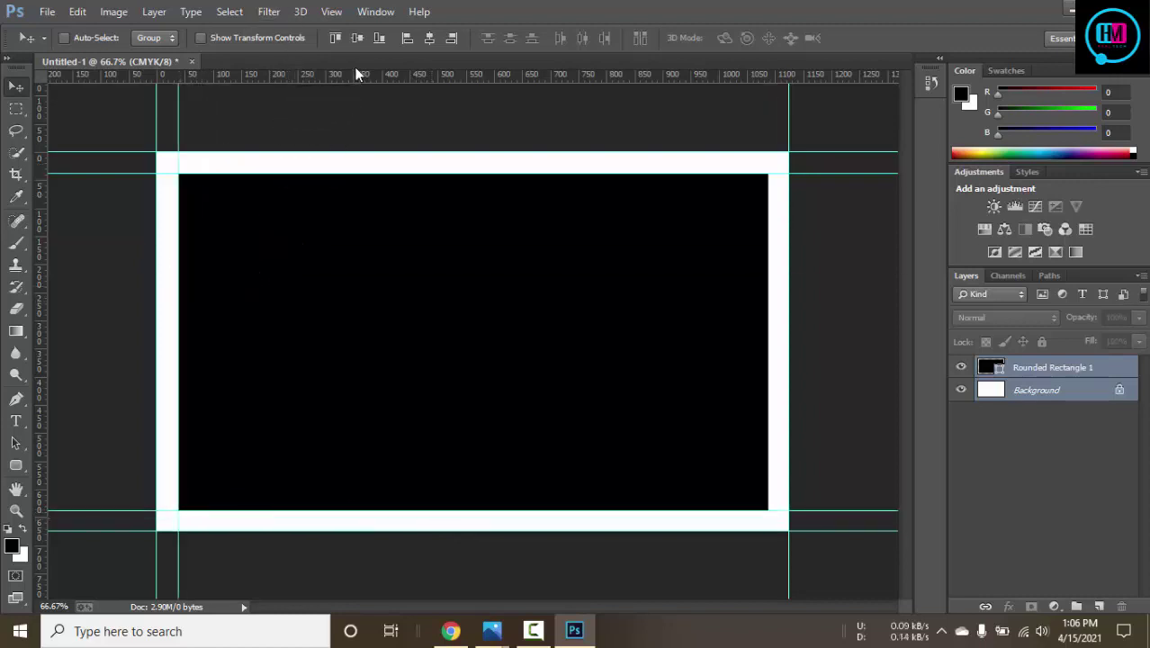
left_click_drag(356, 74, 766, 340)
left_click(1080, 452)
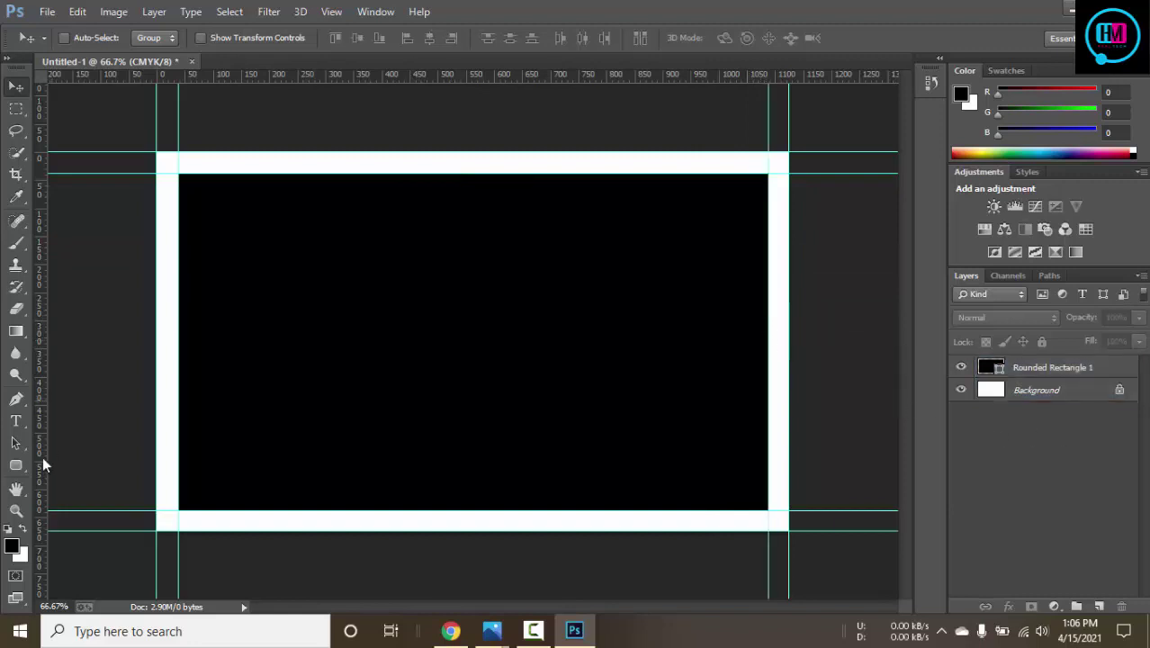
Step: Create a 3.25 × 1.75 in plain rectangle drawn from its centre
left_click(16, 465)
right_click(16, 465)
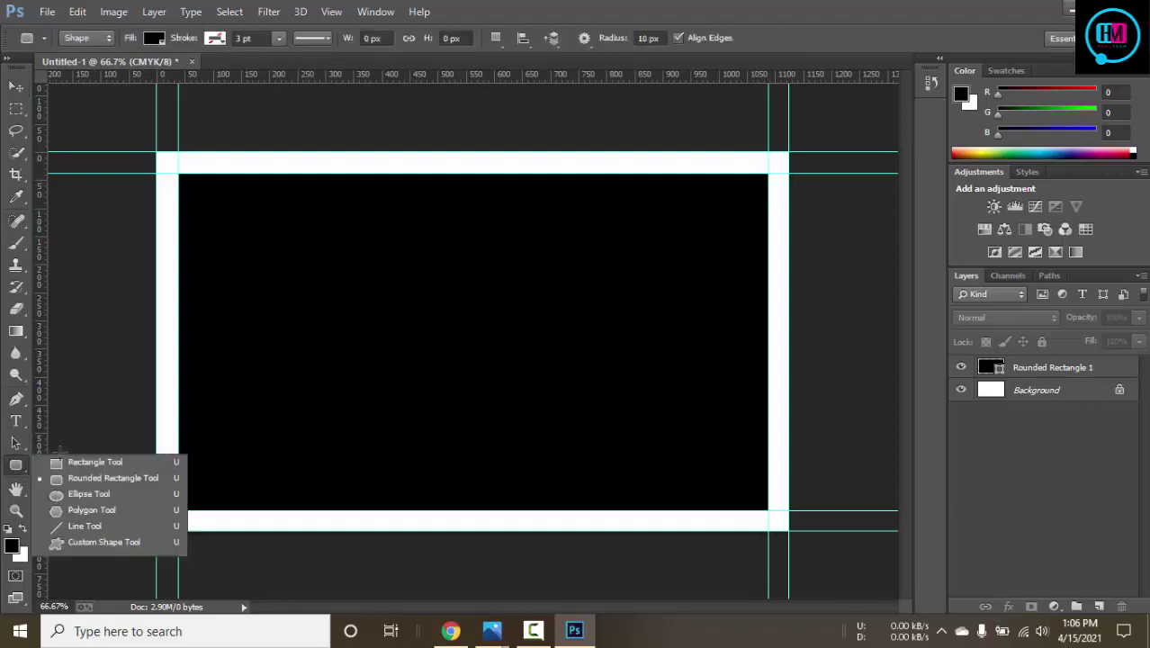
left_click(128, 475)
left_click(462, 338)
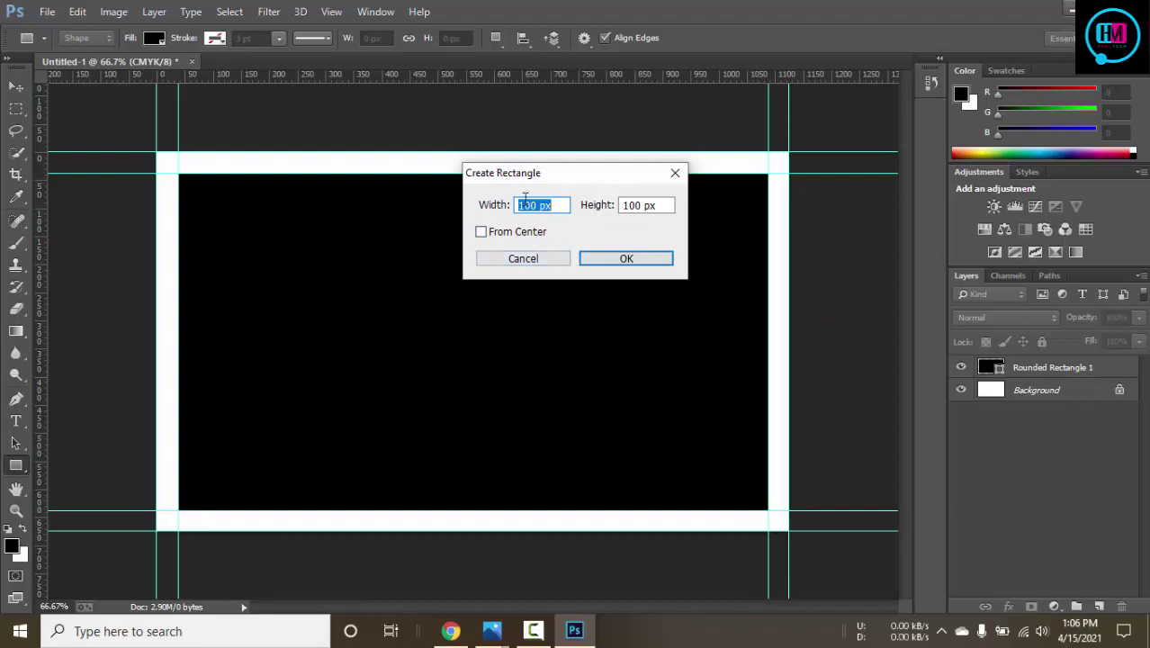
type("3.25")
key("Tab")
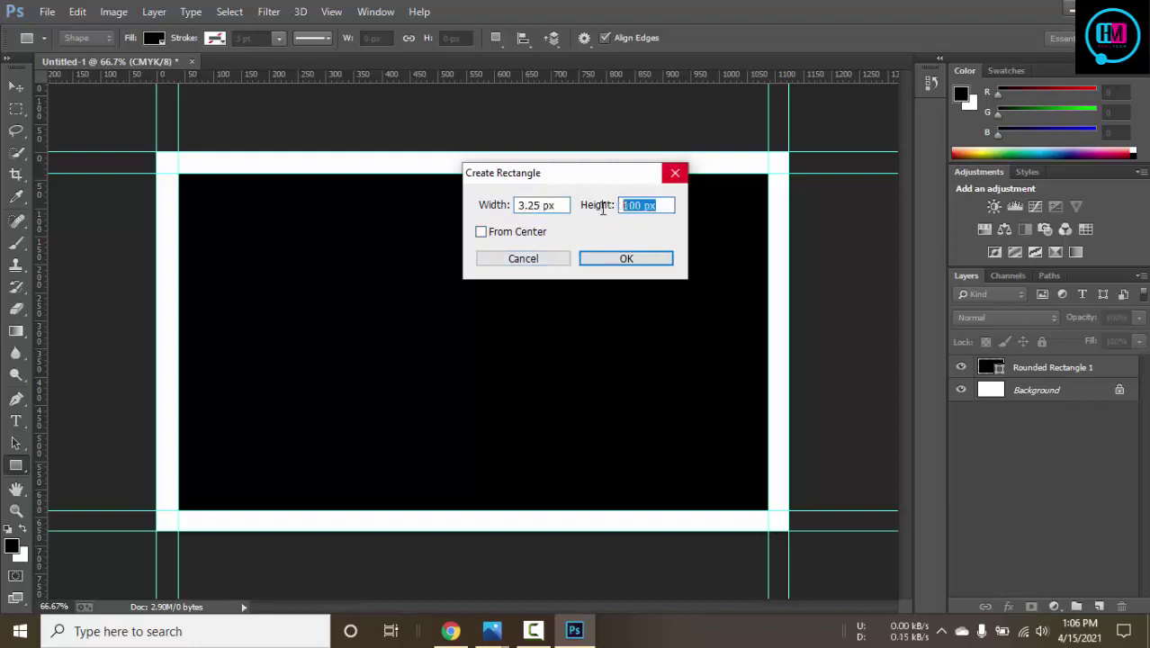
type("1.75")
left_click(557, 207)
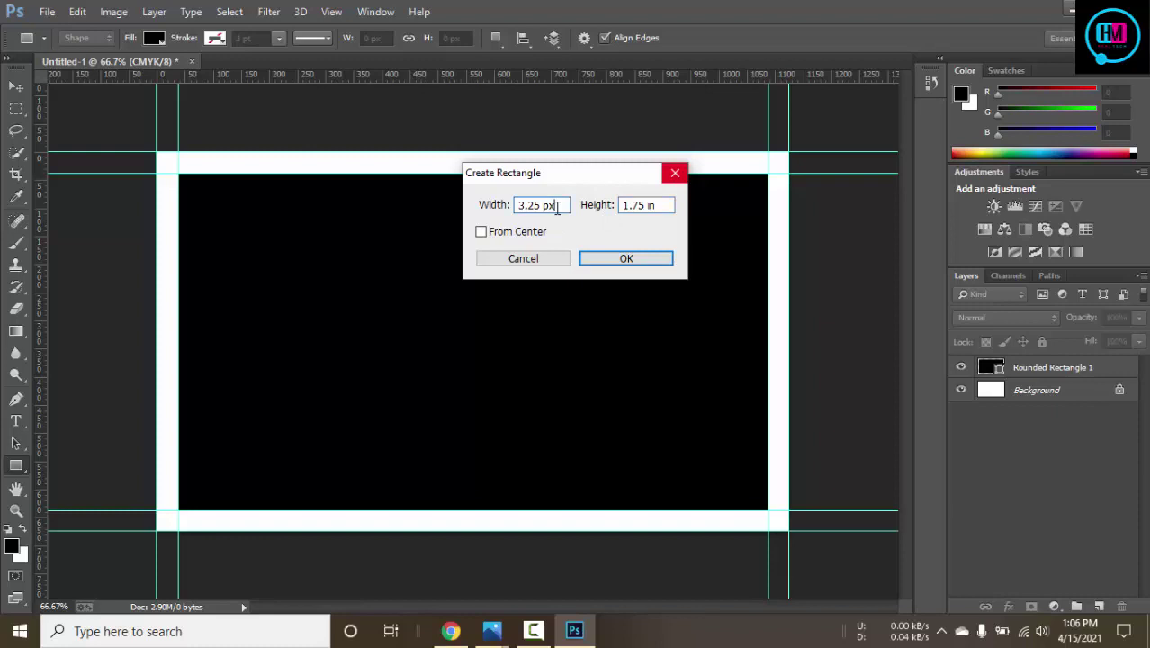
left_click(503, 232)
left_click(623, 262)
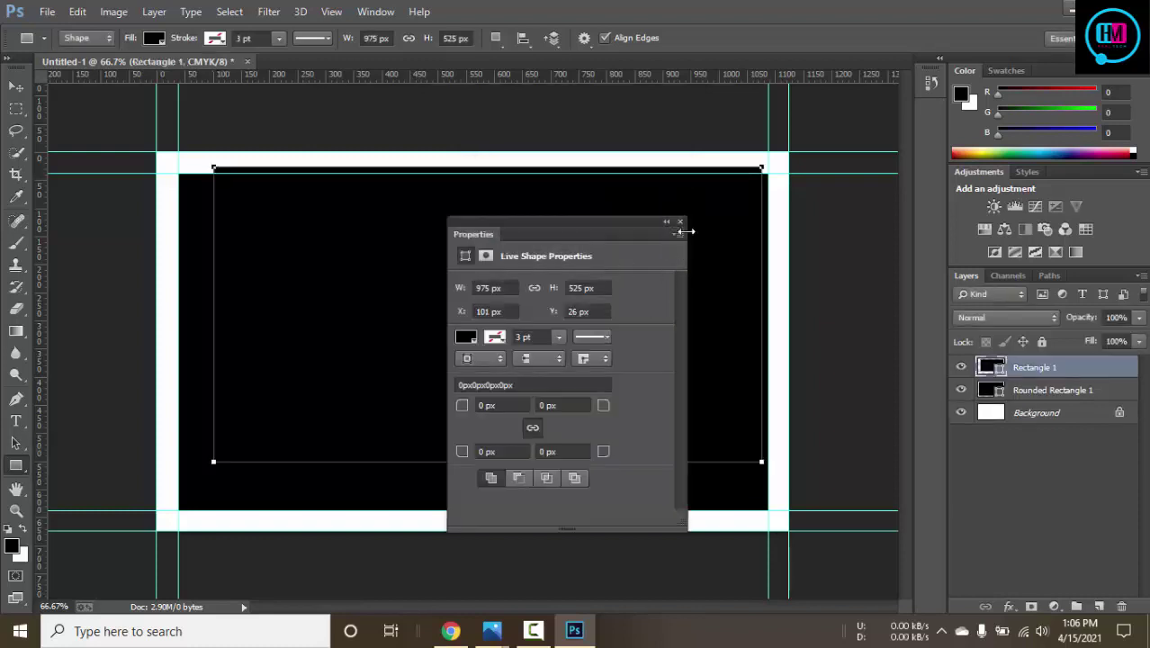
Step: Fill the new Rectangle 1 with blue
left_click(466, 337)
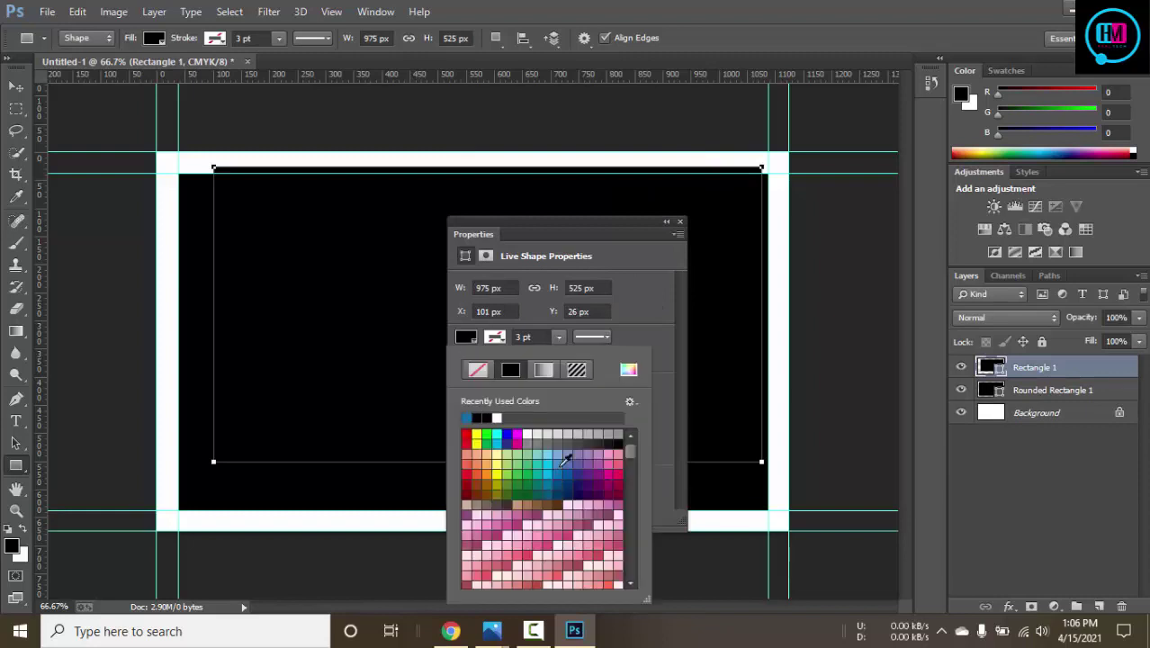
left_click(561, 460)
left_click(680, 222)
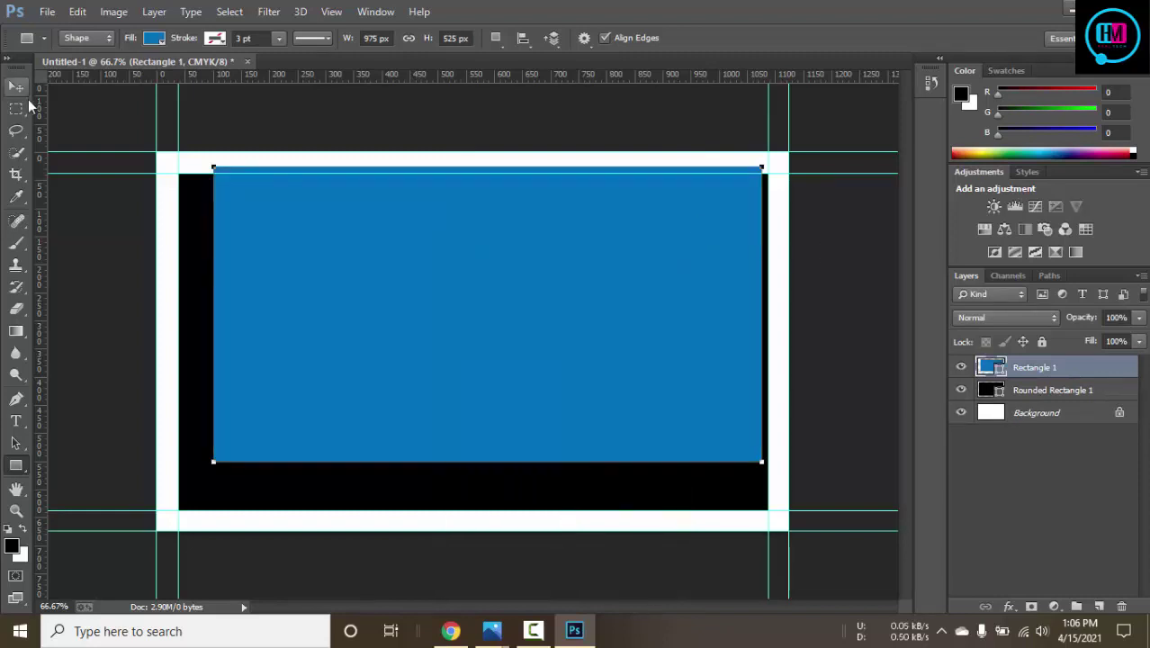
left_click(22, 90)
Step: Align Rectangle 1 to the Background on both centres and guide its top, bottom, left and right edges
left_click(1060, 414, "ctrl")
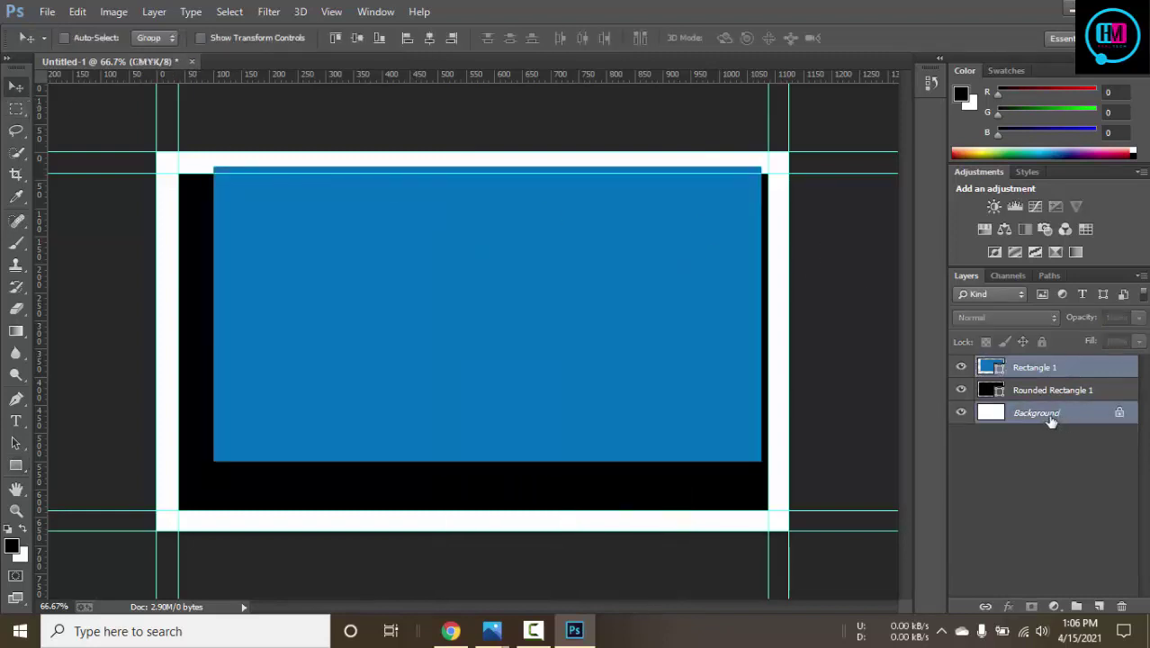
left_click(357, 40)
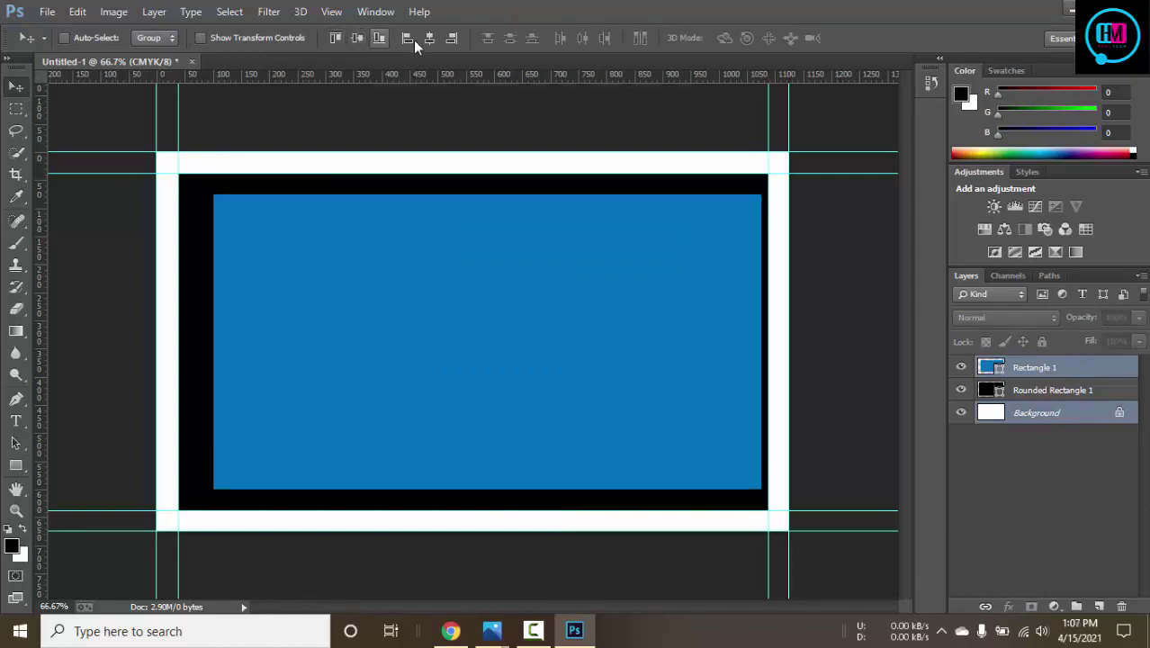
left_click(430, 40)
mouse_move(513, 77)
left_mouse_down()
mouse_move(505, 208)
mouse_move(505, 193)
left_mouse_up()
left_click_drag(477, 76, 475, 488)
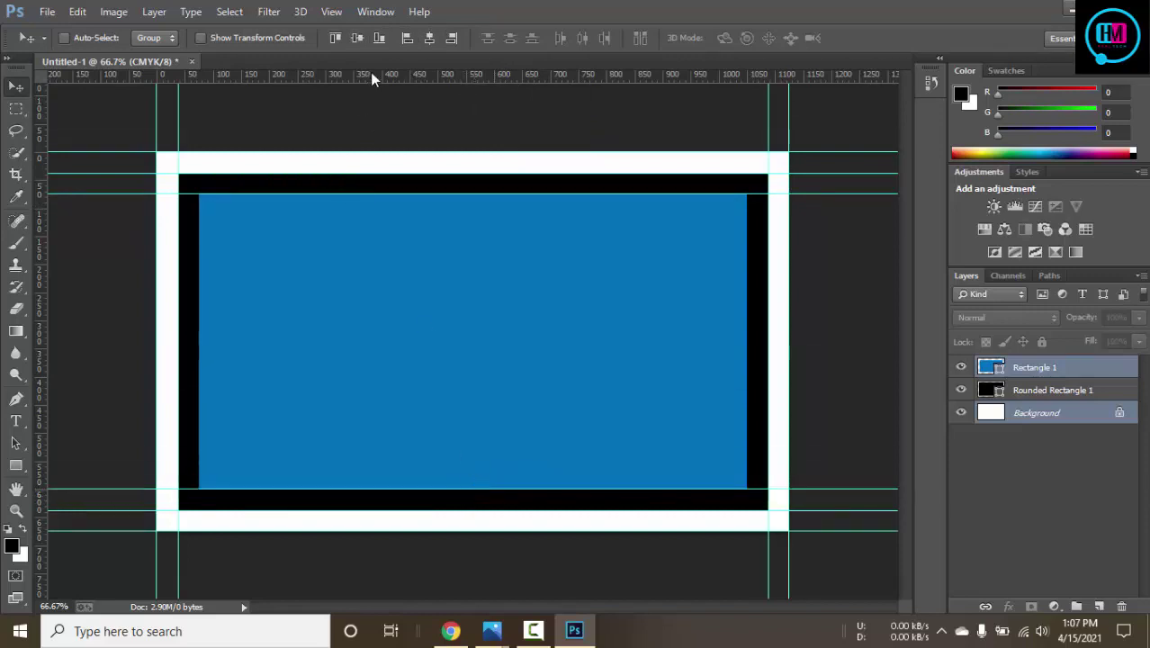
left_click_drag(373, 78, 202, 315)
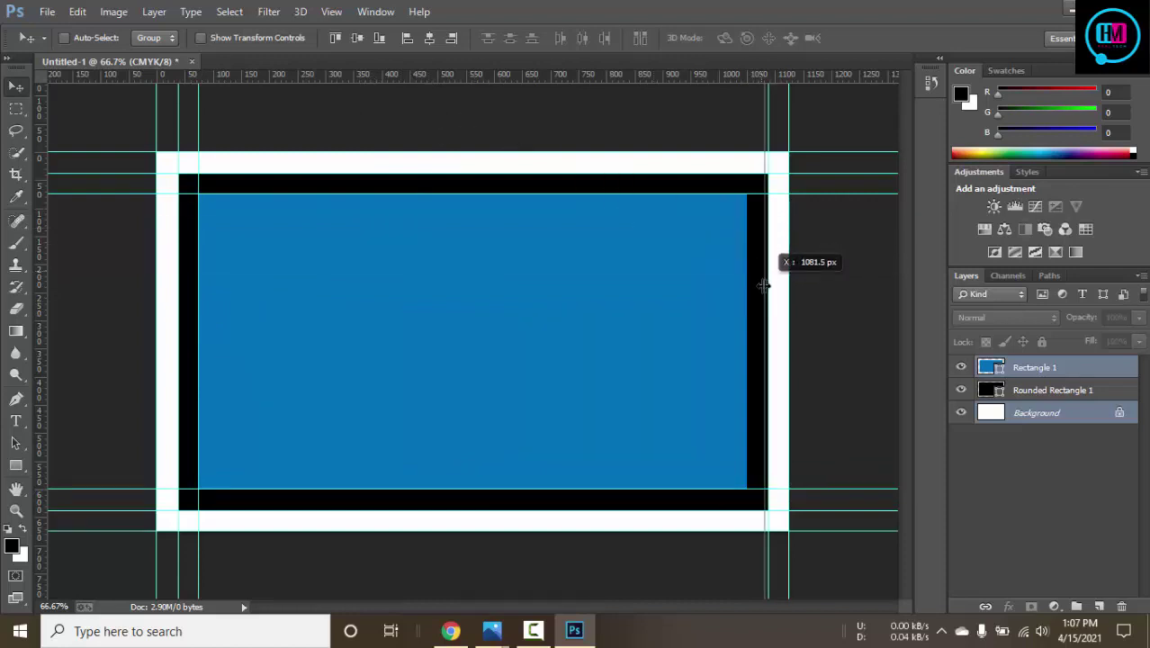
left_click_drag(424, 76, 747, 291)
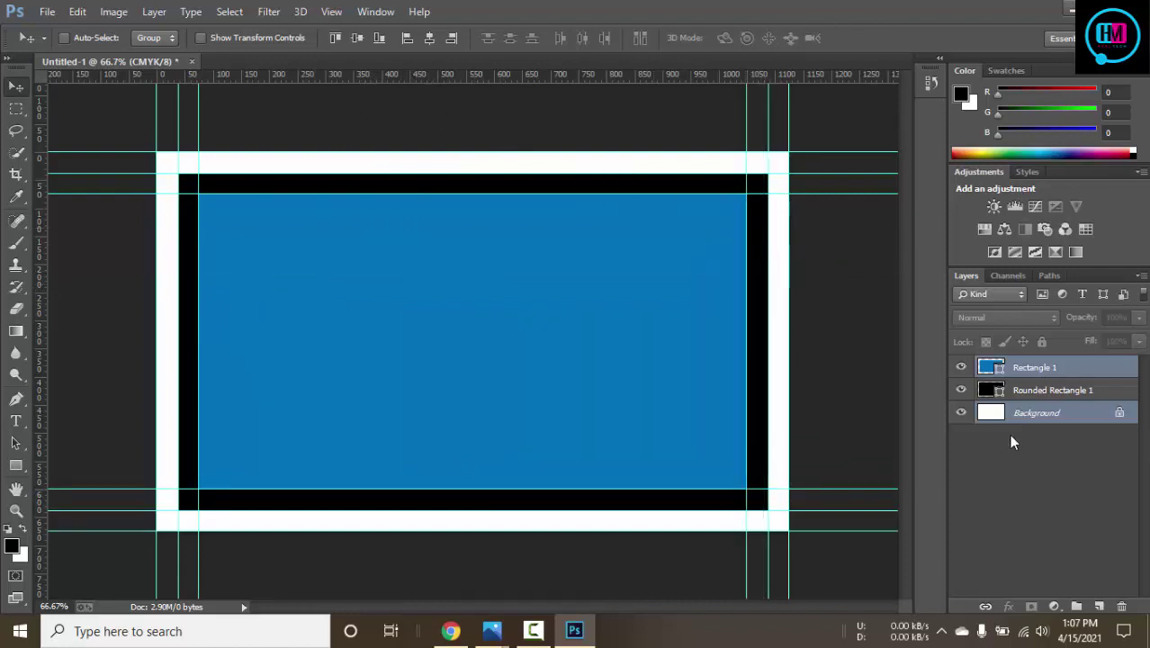
Step: Delete the blue Rectangle 1 layer
left_click(1059, 400)
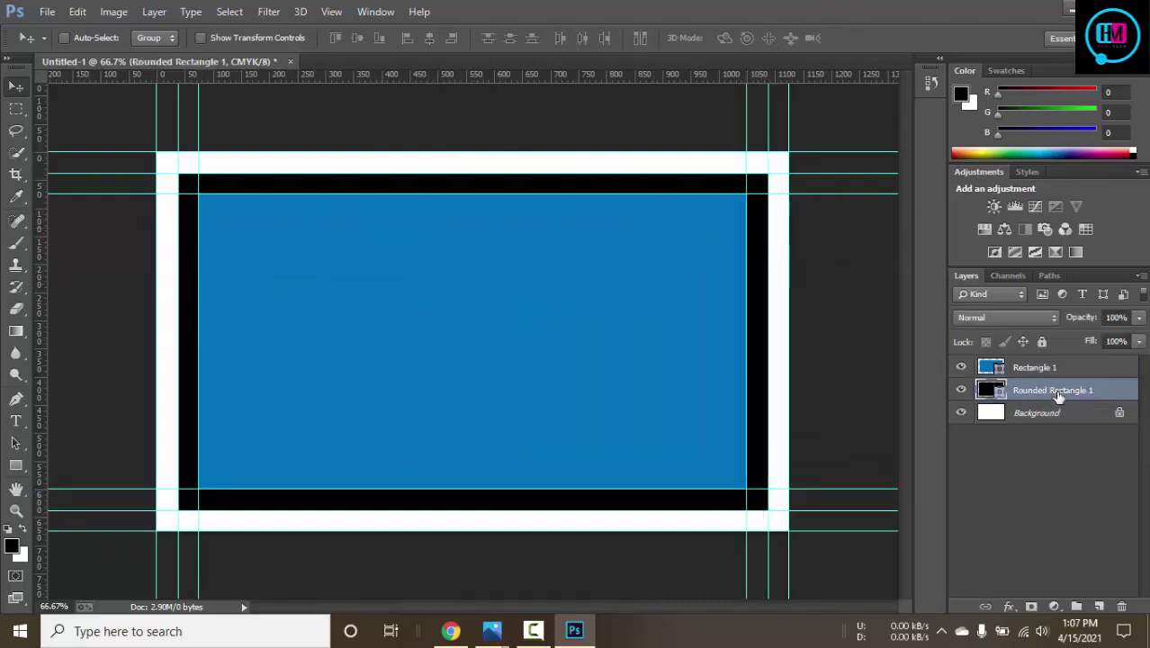
left_click(1035, 373)
key("Delete")
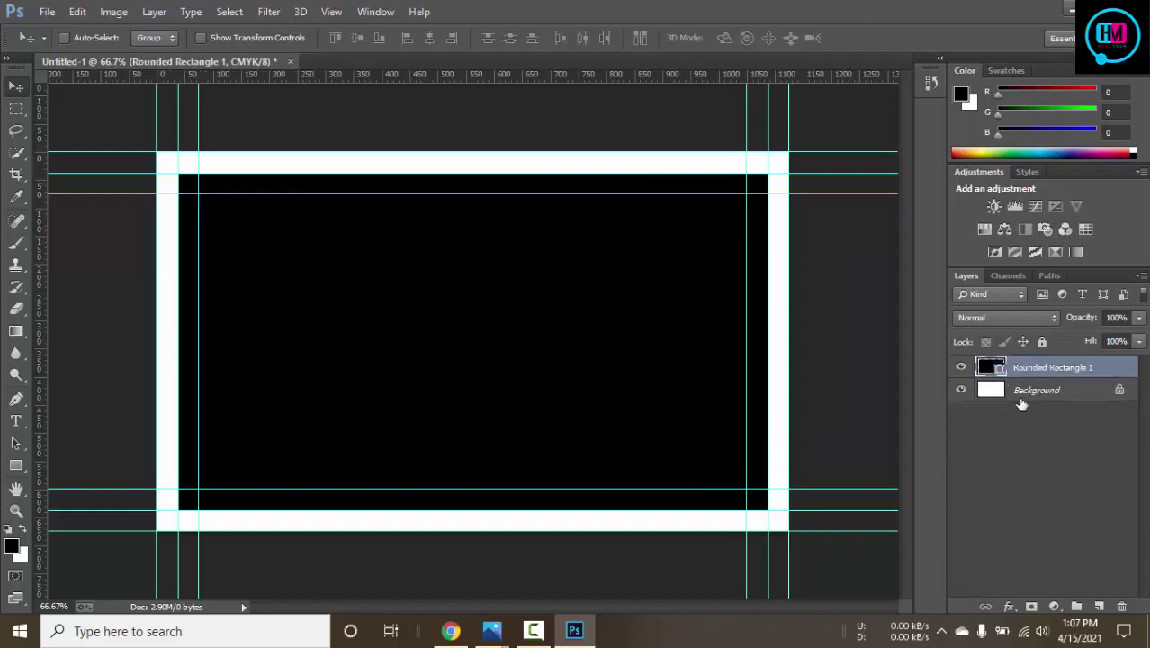
Step: Stretch the black rounded rectangle to the canvas's top-left, bottom and right edges
key("ctrl+t")
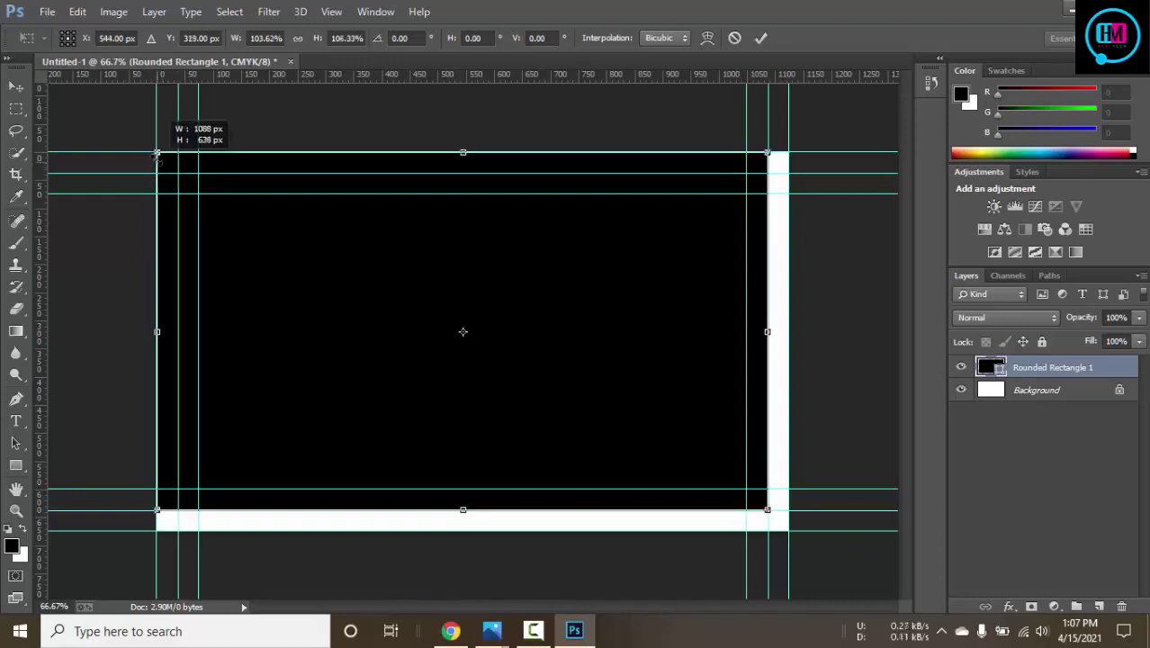
left_click_drag(162, 167, 156, 152)
left_click_drag(462, 506, 462, 531)
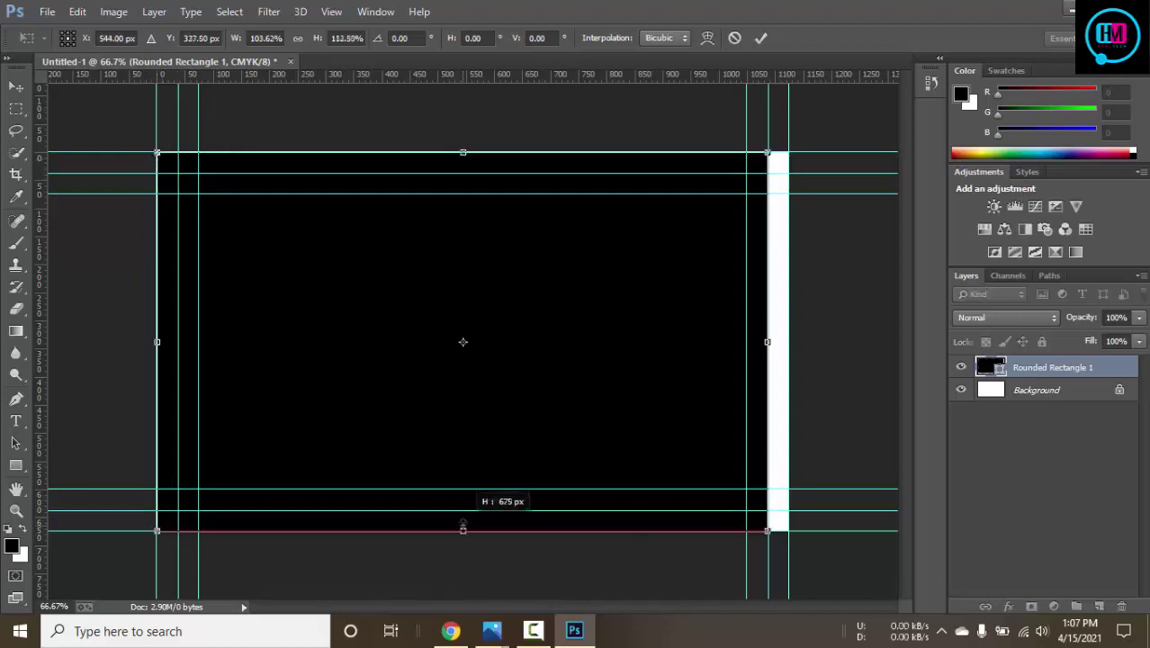
left_click_drag(767, 340, 789, 342)
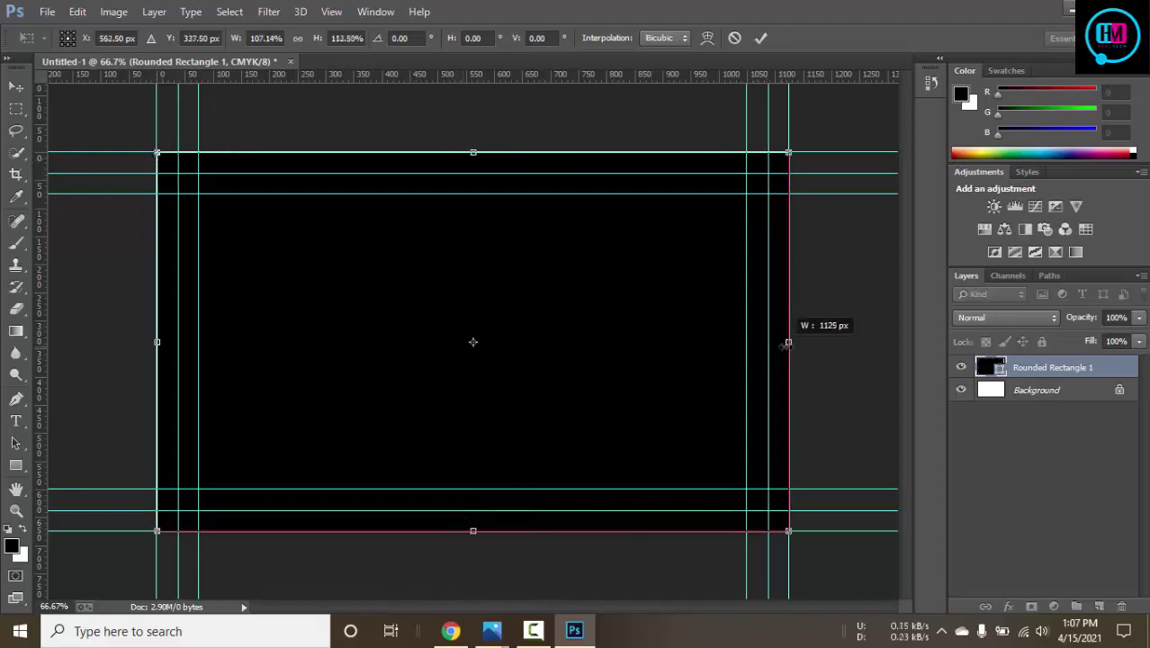
left_click(760, 37)
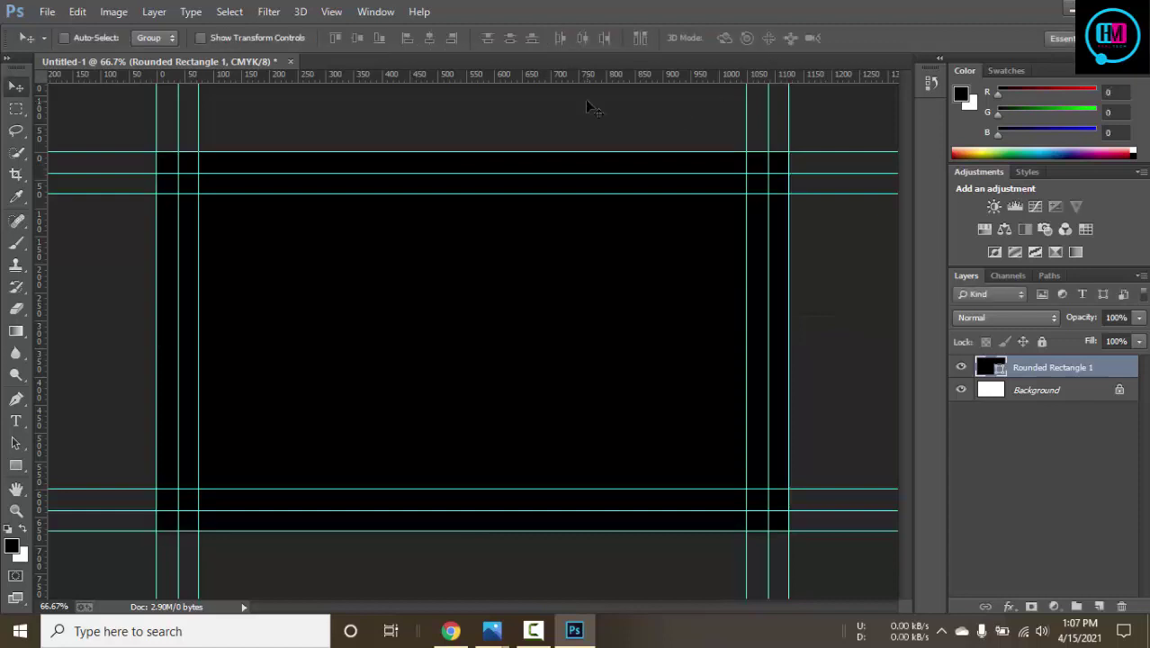
key("ctrl+semicolon")
key("ctrl+semicolon")
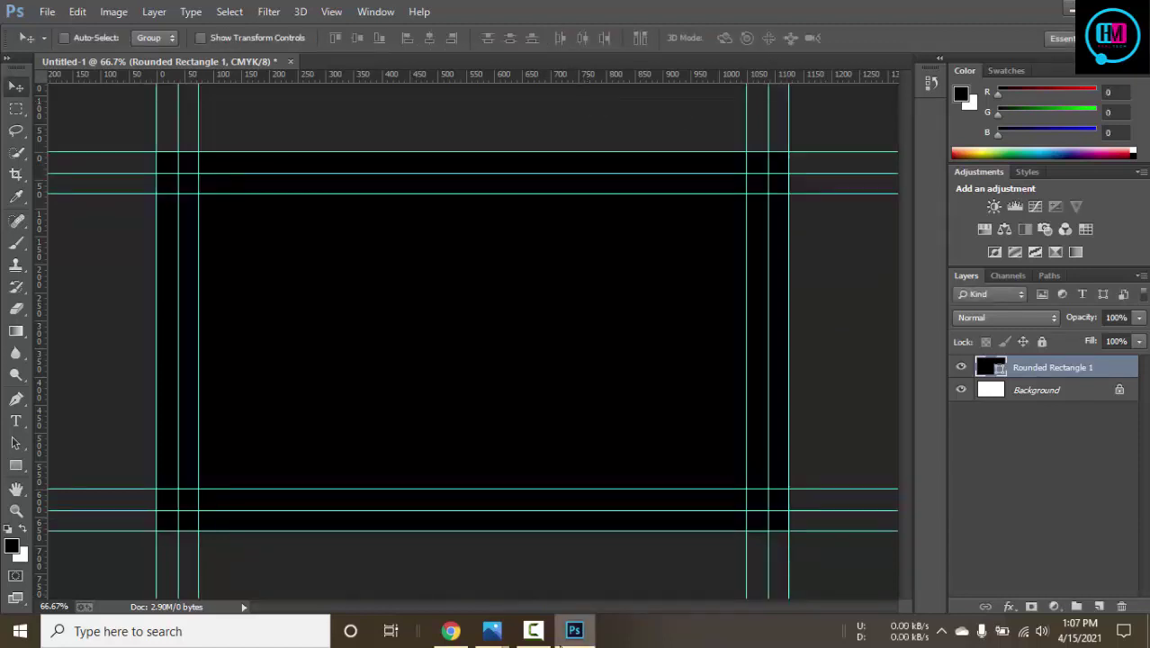
Step: Review the business card mockup reference photo
mouse_move(492, 631)
left_click(472, 567)
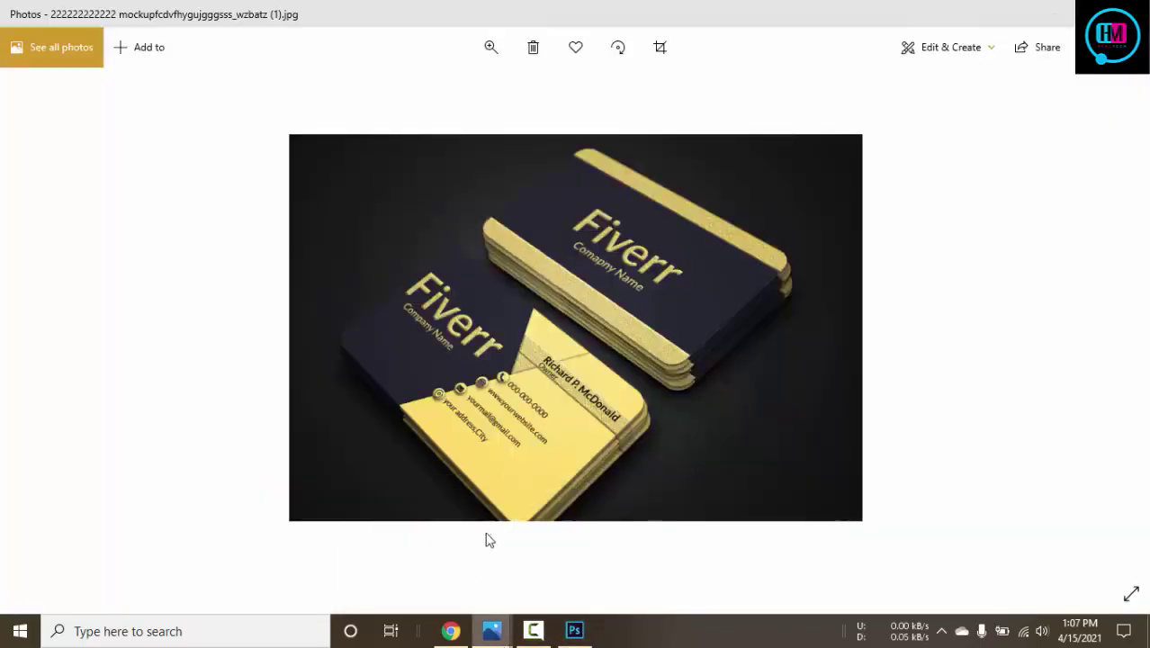
key("alt+Tab")
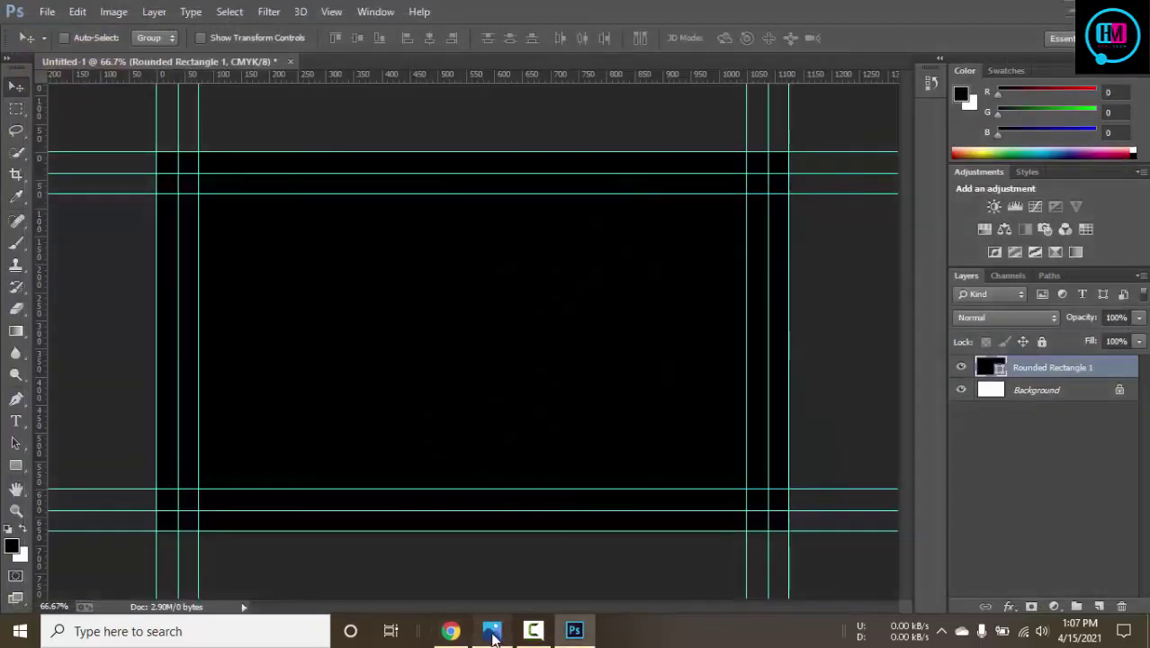
left_click(493, 634)
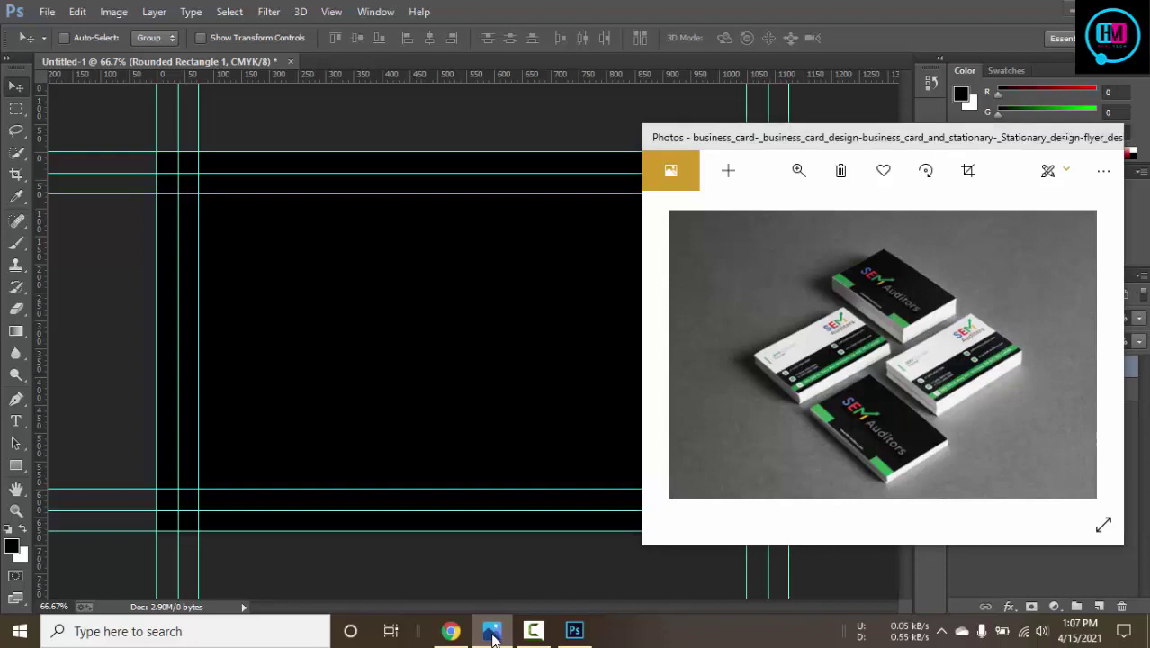
left_click(493, 632)
left_click(492, 633)
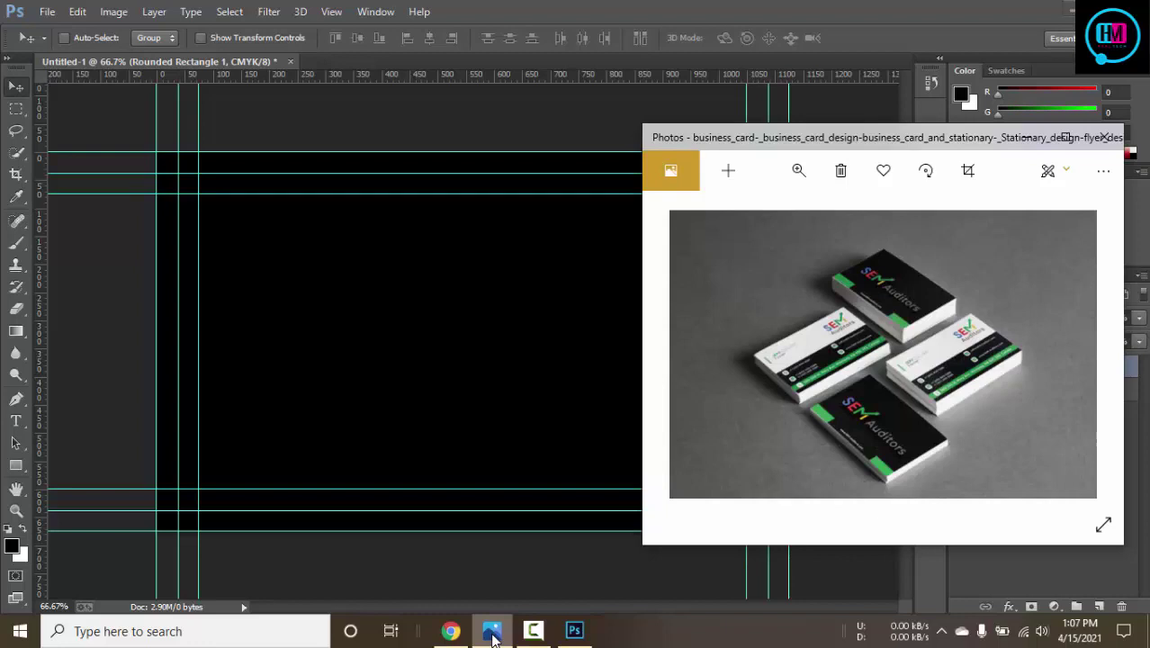
left_click(493, 633)
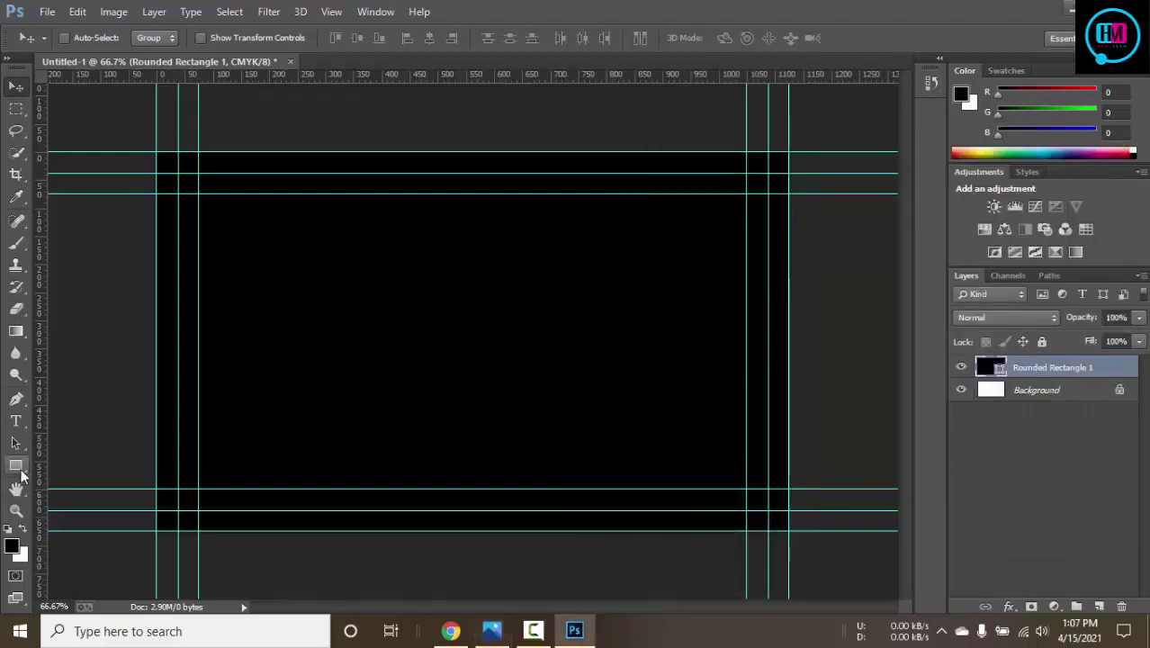
Step: Draw a trial 1125 × 675 px rectangle, undo it, and hide the guides
right_click(15, 465)
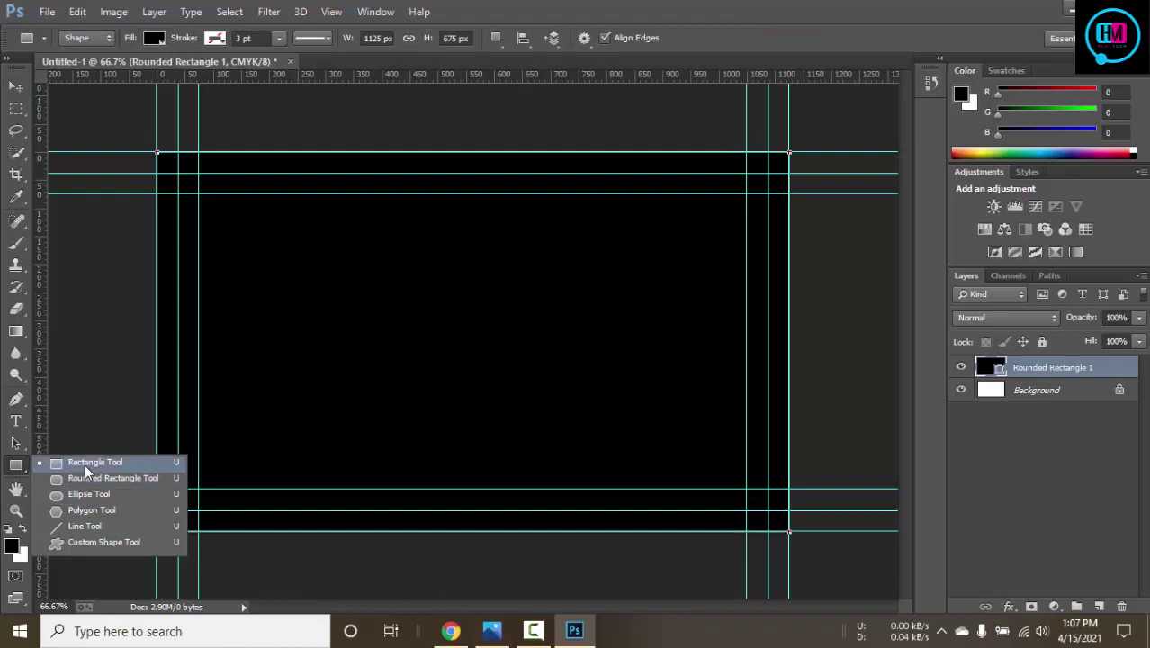
left_click(94, 462)
left_click_drag(158, 261, 531, 509)
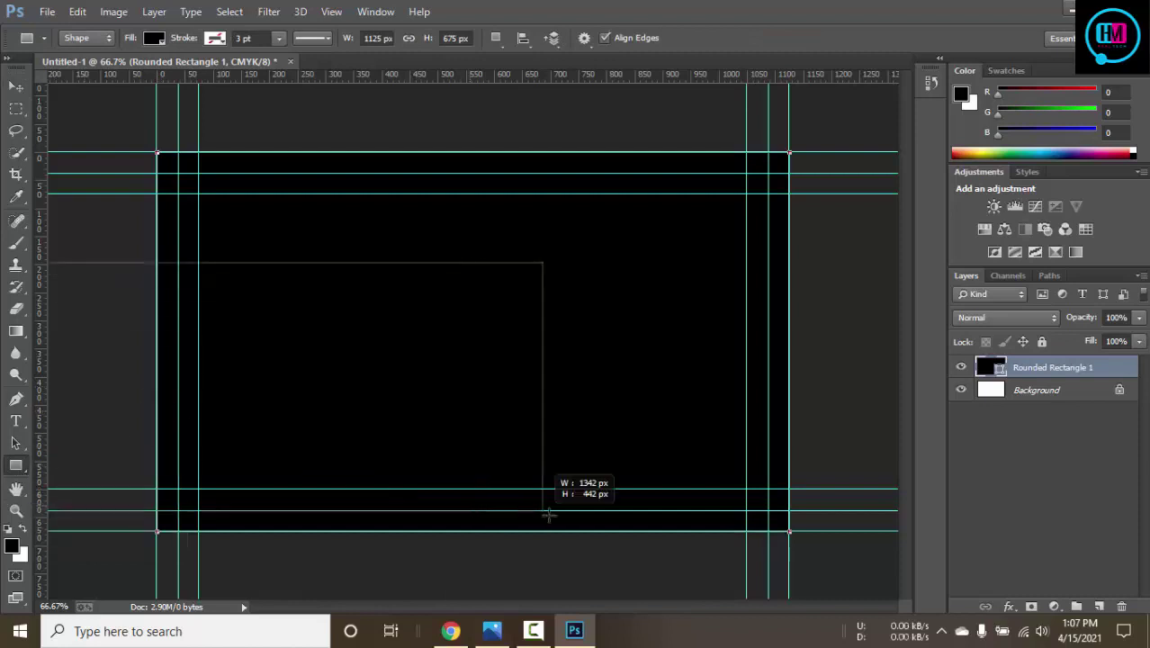
left_click(417, 392)
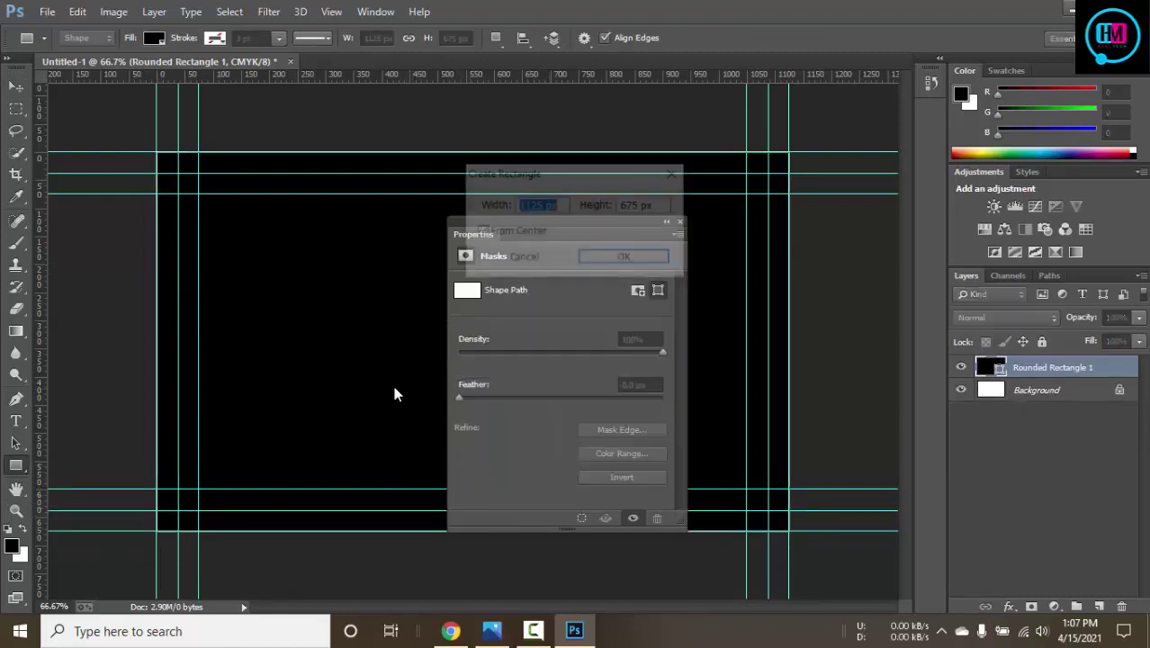
left_click(520, 234)
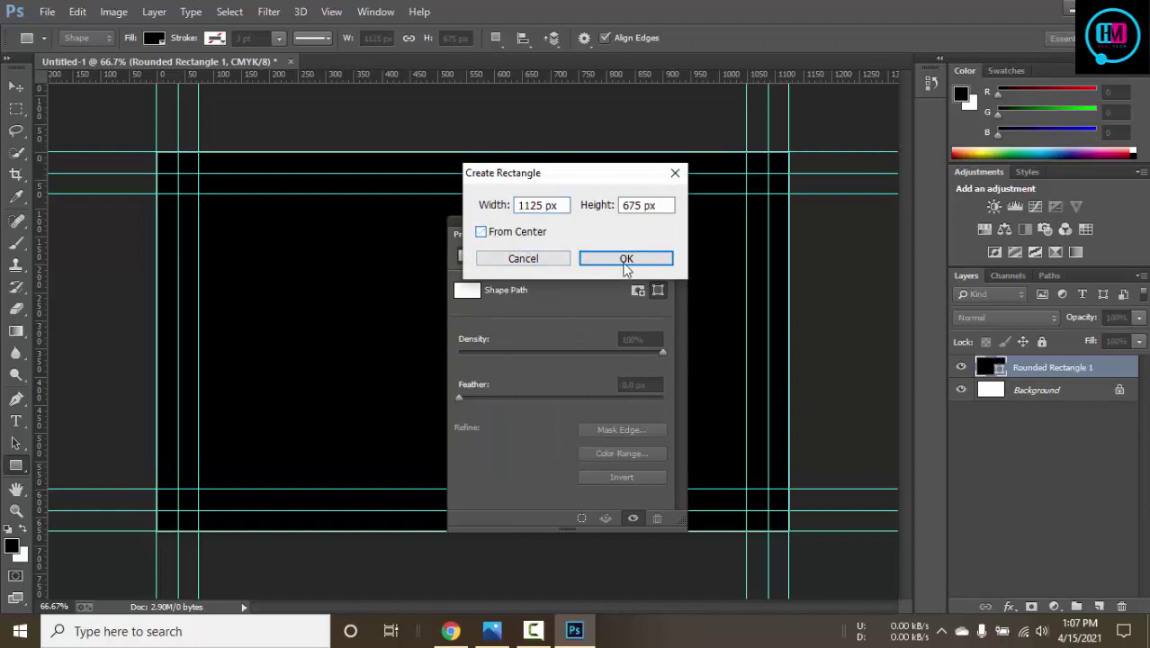
left_click(626, 258)
key("ctrl+z")
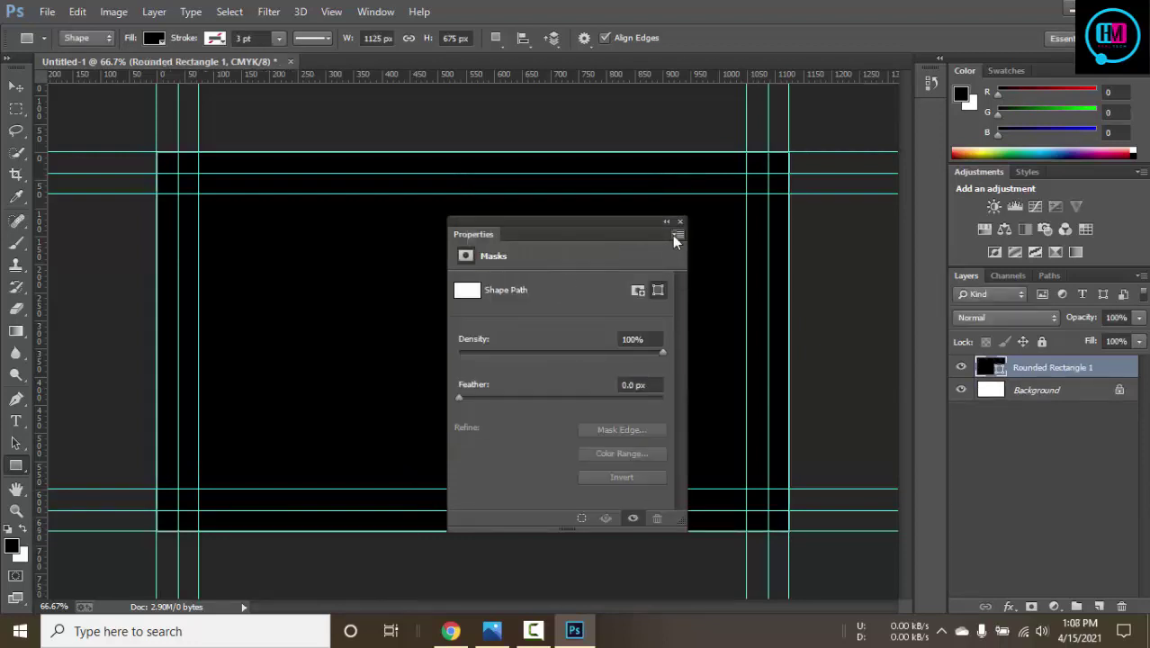
left_click(680, 221)
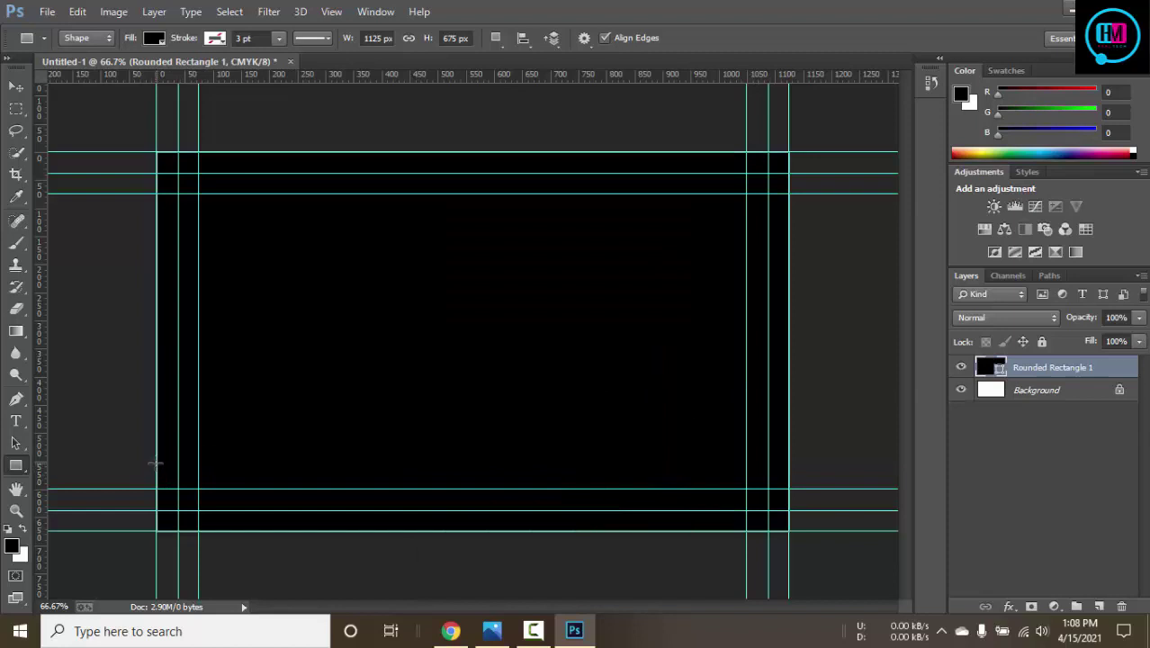
key("ctrl+semicolon")
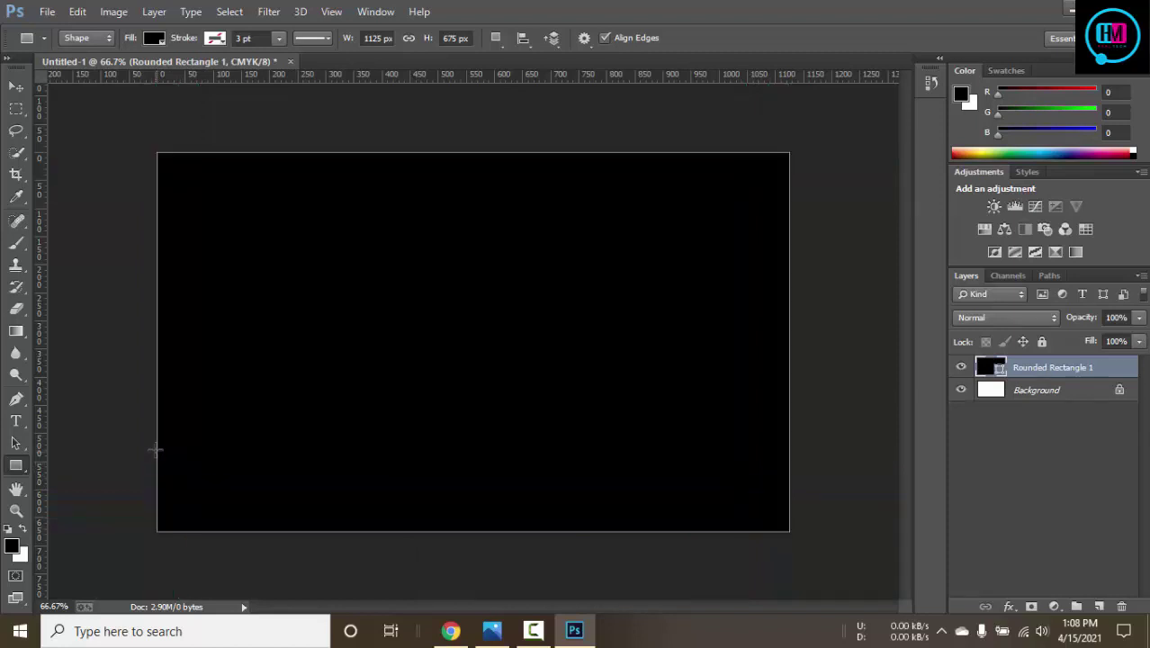
Step: Draw a strip rectangle across the card's bottom and give it a green fill
left_click_drag(156, 443, 786, 529)
left_click(472, 333)
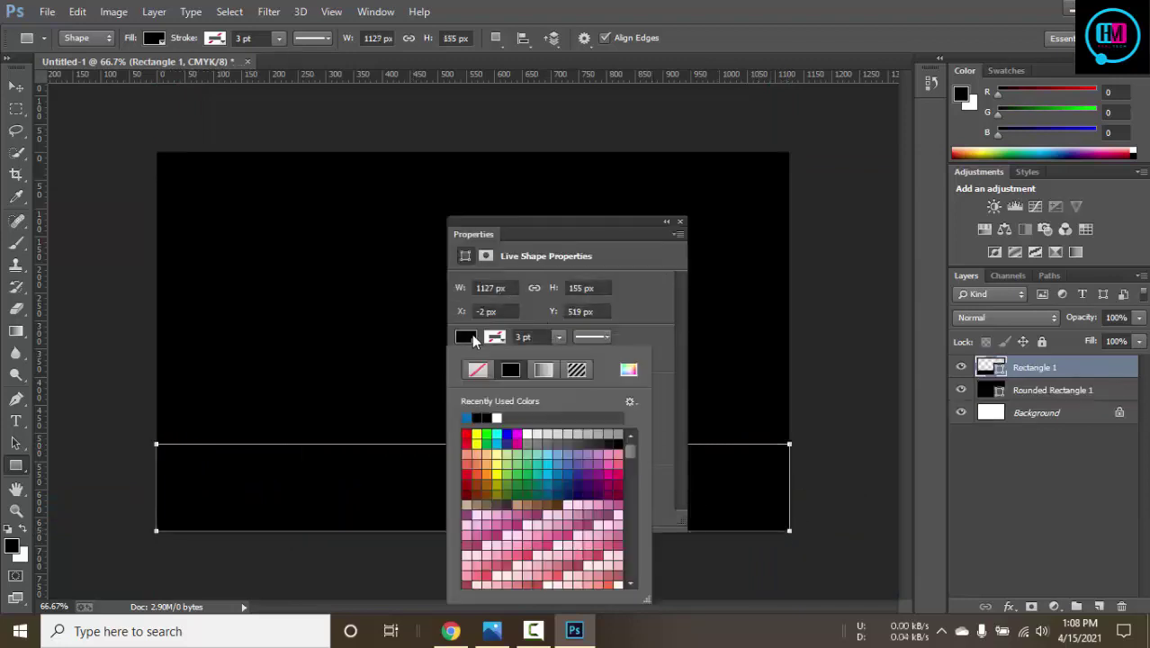
left_click(472, 333)
left_click(466, 337)
left_click(497, 435)
left_click(508, 435)
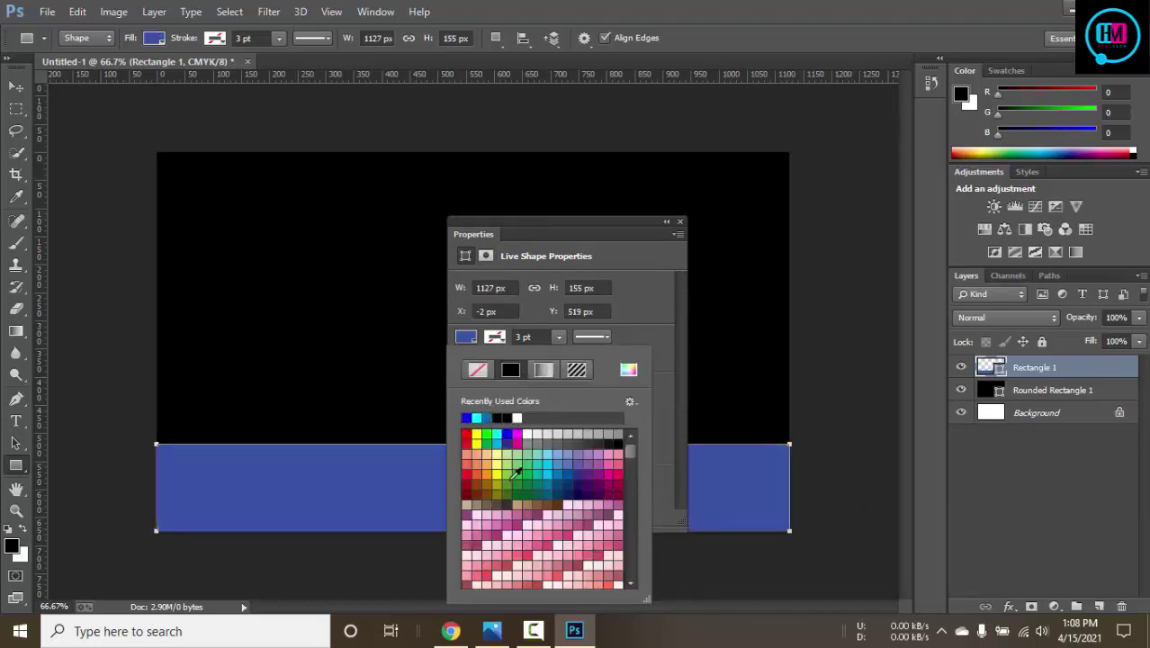
left_click(494, 632)
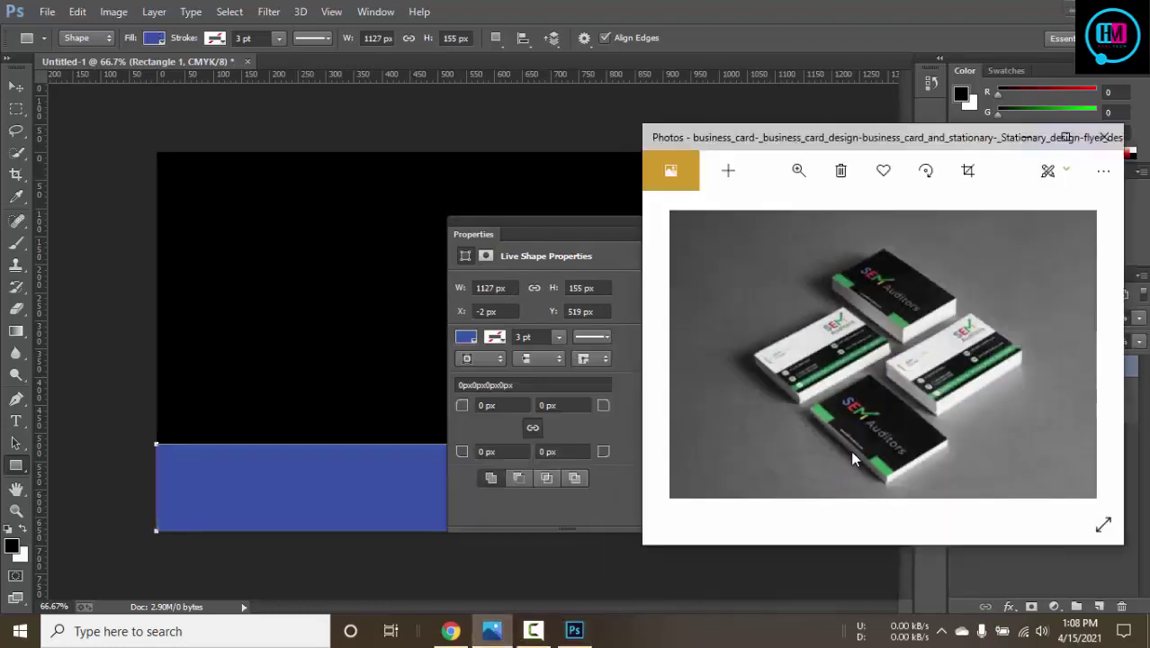
left_click(475, 341)
left_click(475, 340)
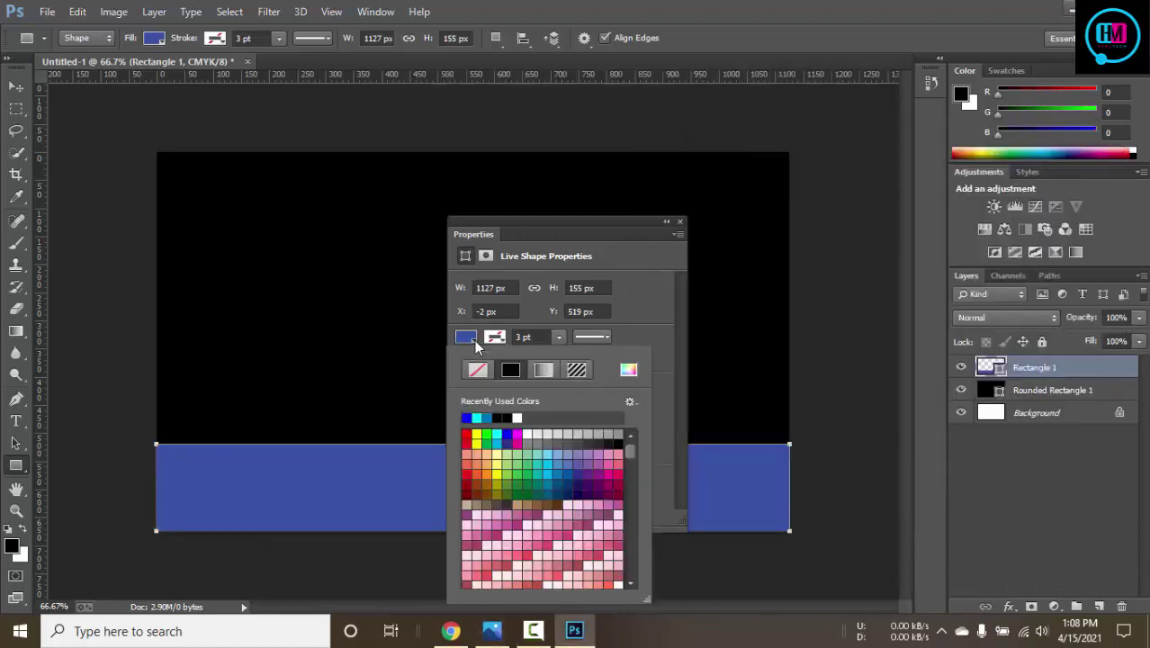
left_click(487, 434)
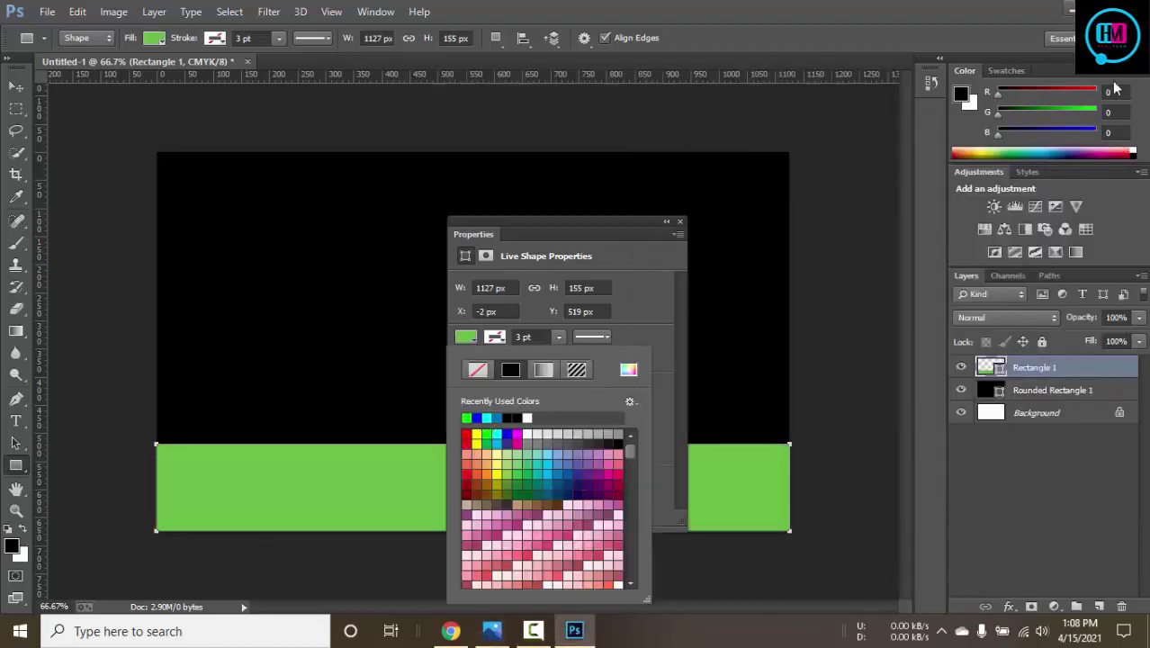
Step: Pick a green foreground swatch, then saturate the strip's fill to 4dcd17
left_click(1015, 71)
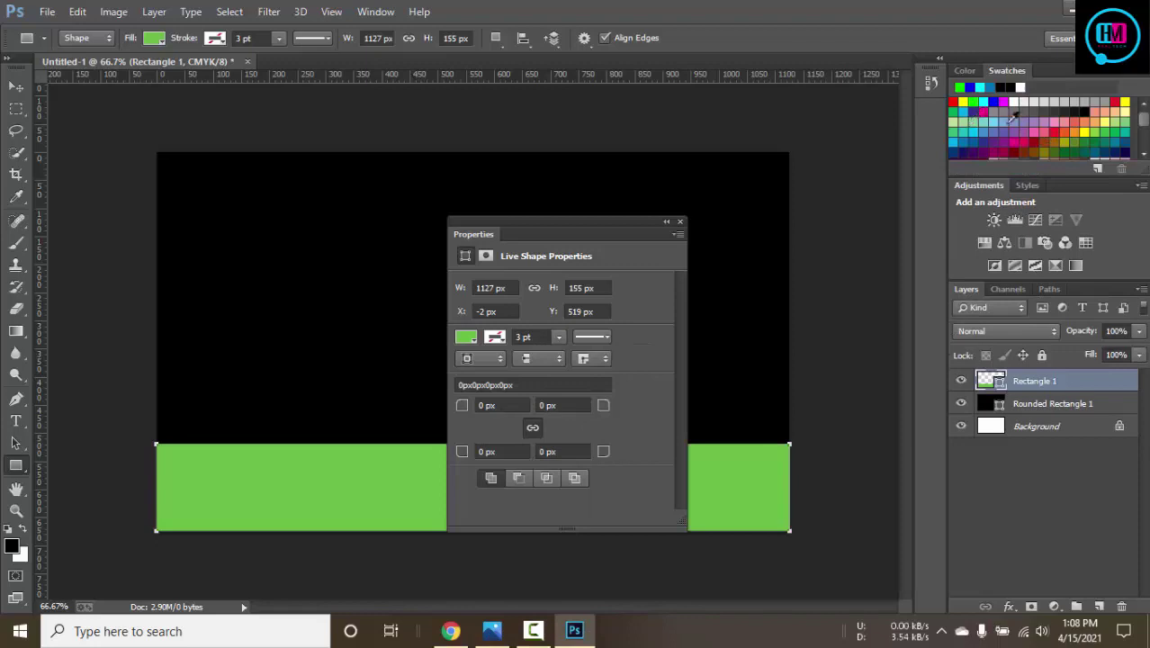
left_click(1125, 124)
left_click(1123, 127)
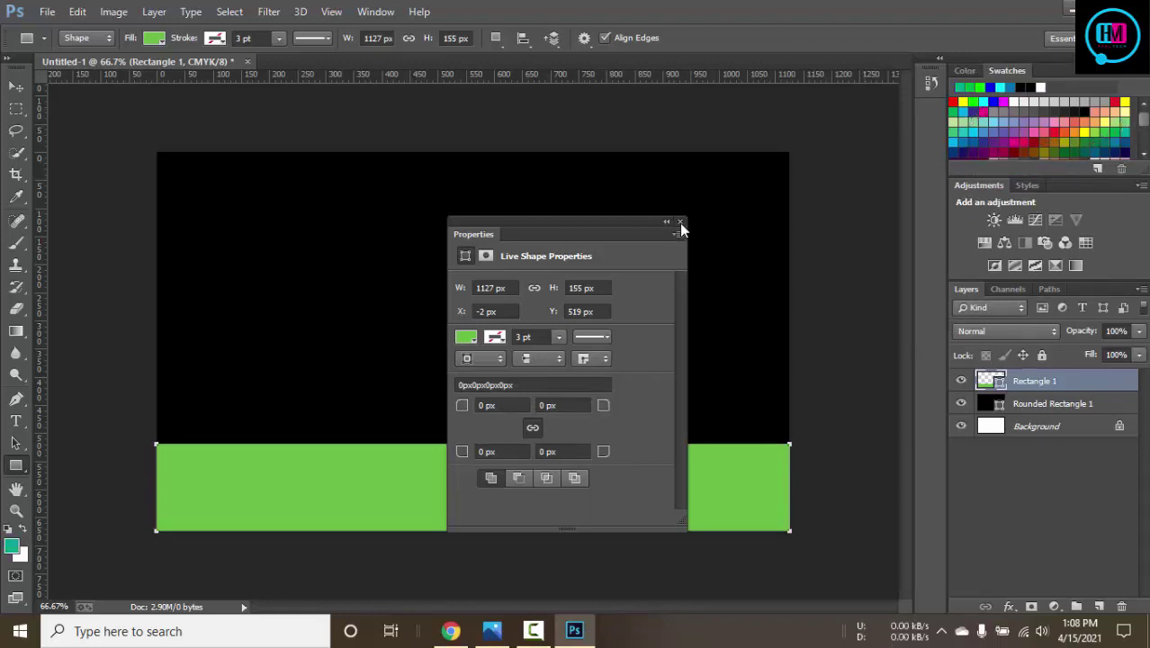
left_click(680, 222)
double_click(998, 378)
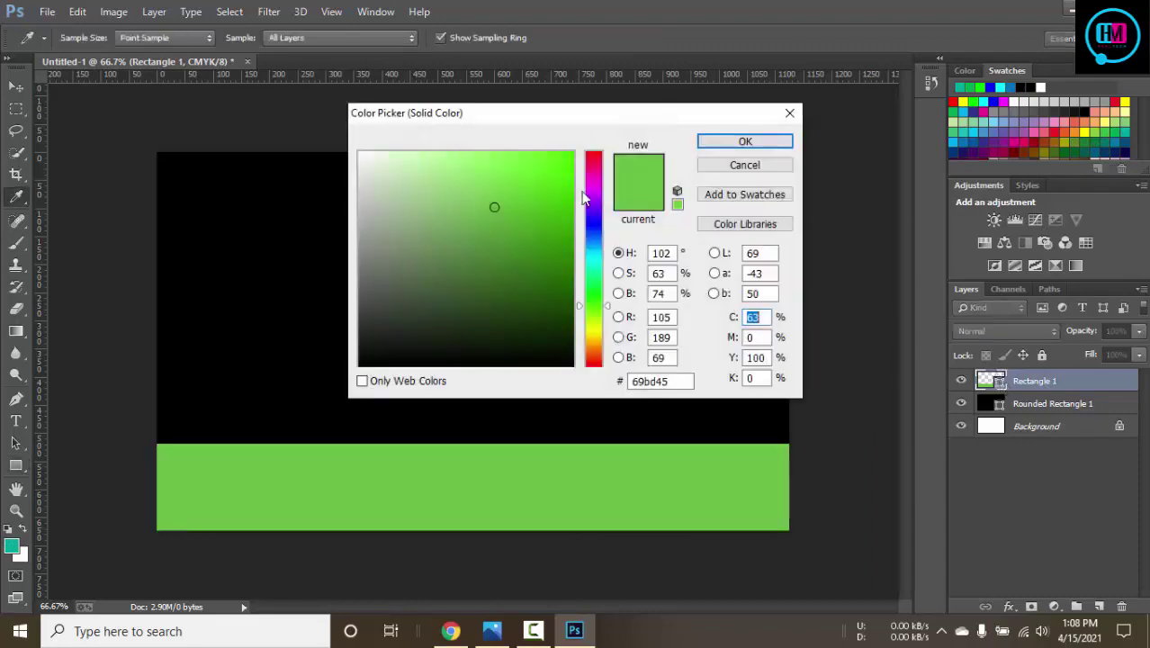
left_click_drag(495, 189, 550, 193)
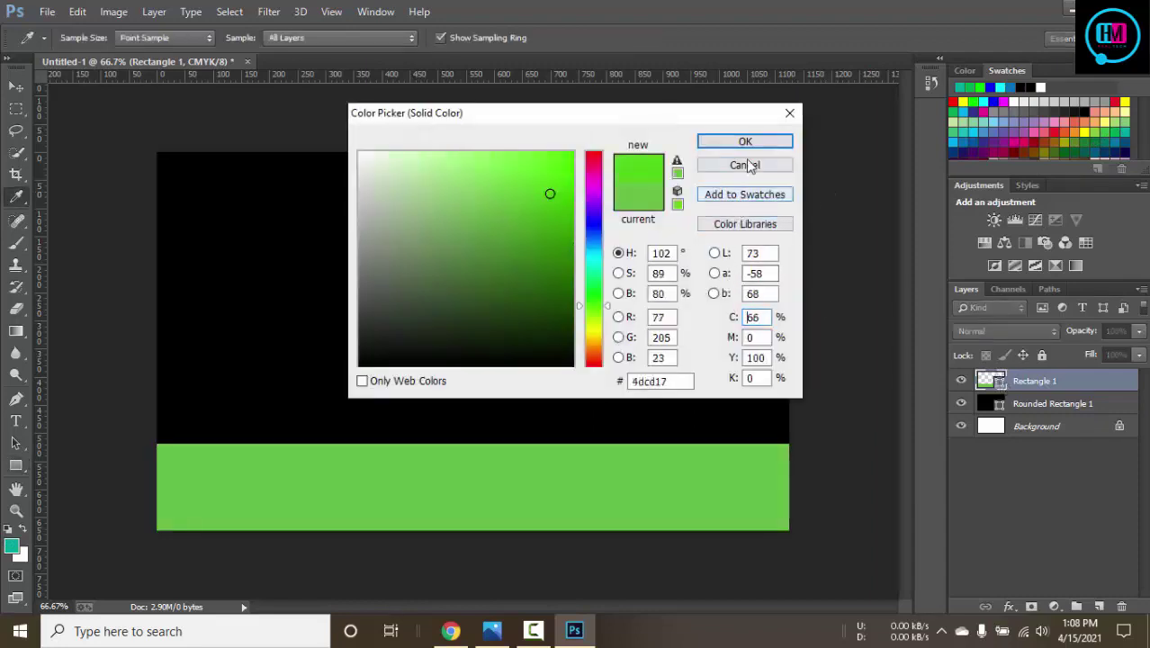
left_click(746, 141)
left_click(18, 86)
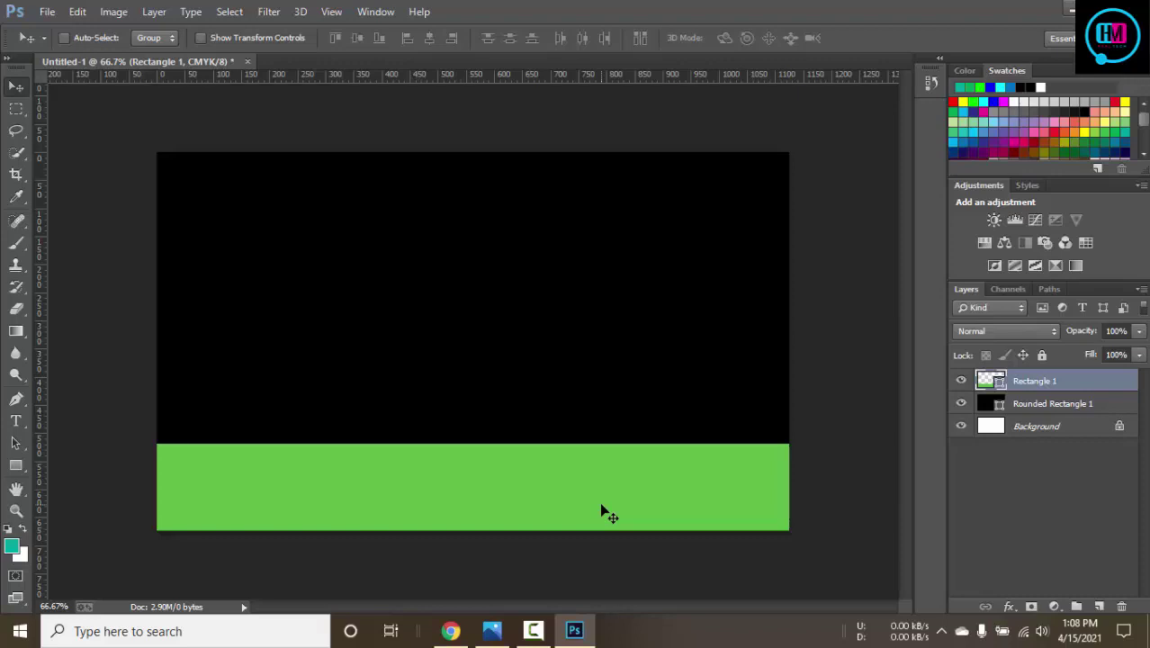
Step: Duplicate the green strip rectangle and narrow the copy symmetrically to about half width
left_click(492, 631)
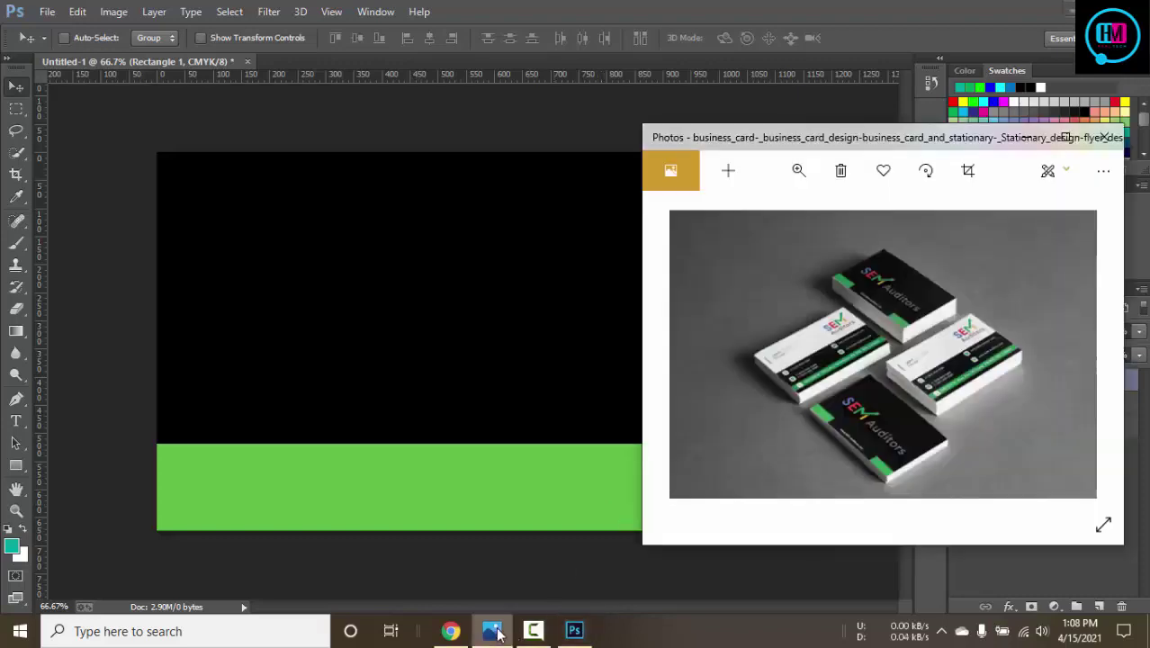
left_click(492, 631)
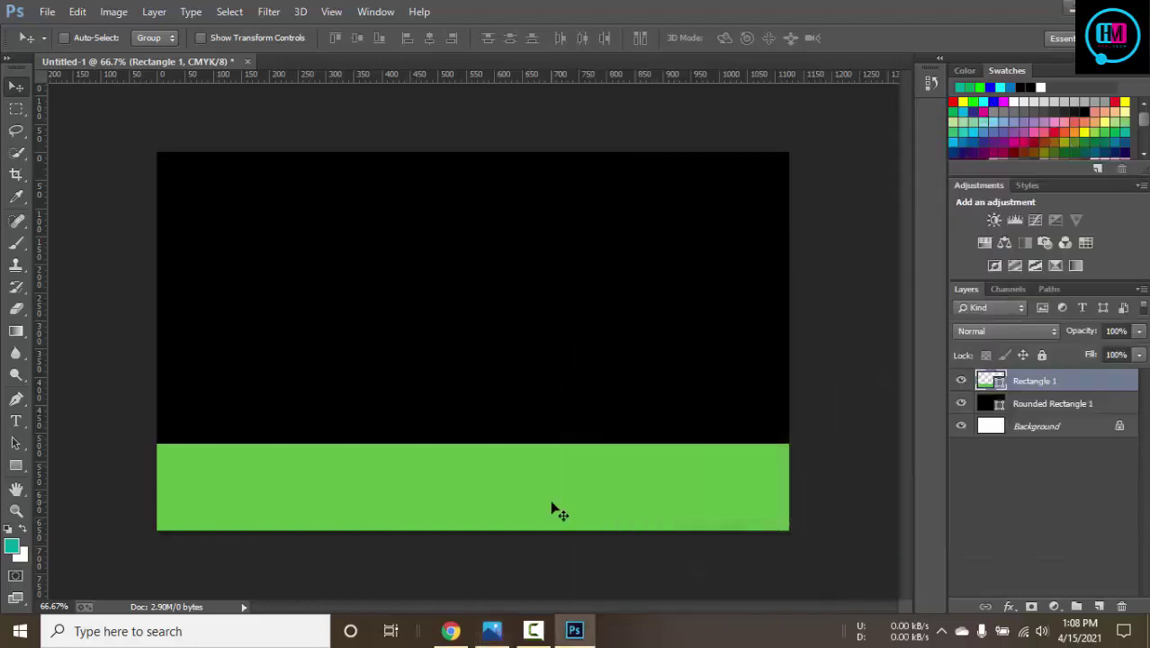
key("ctrl+j")
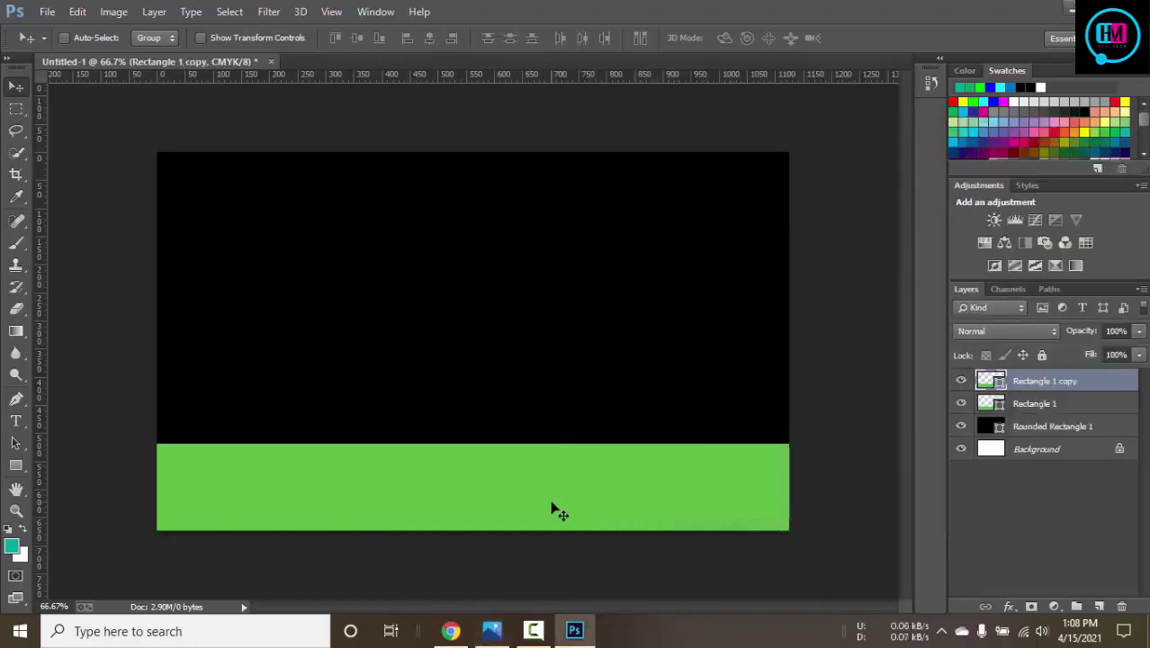
key("ctrl+t")
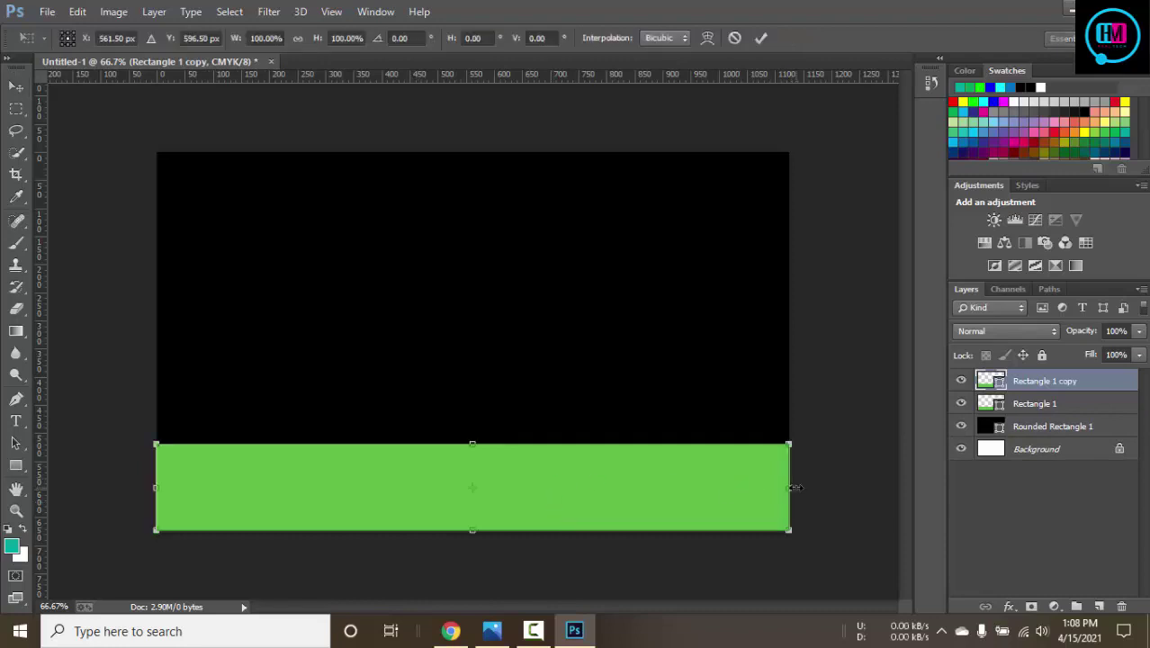
left_click_drag(794, 487, 617, 506)
left_click(761, 39)
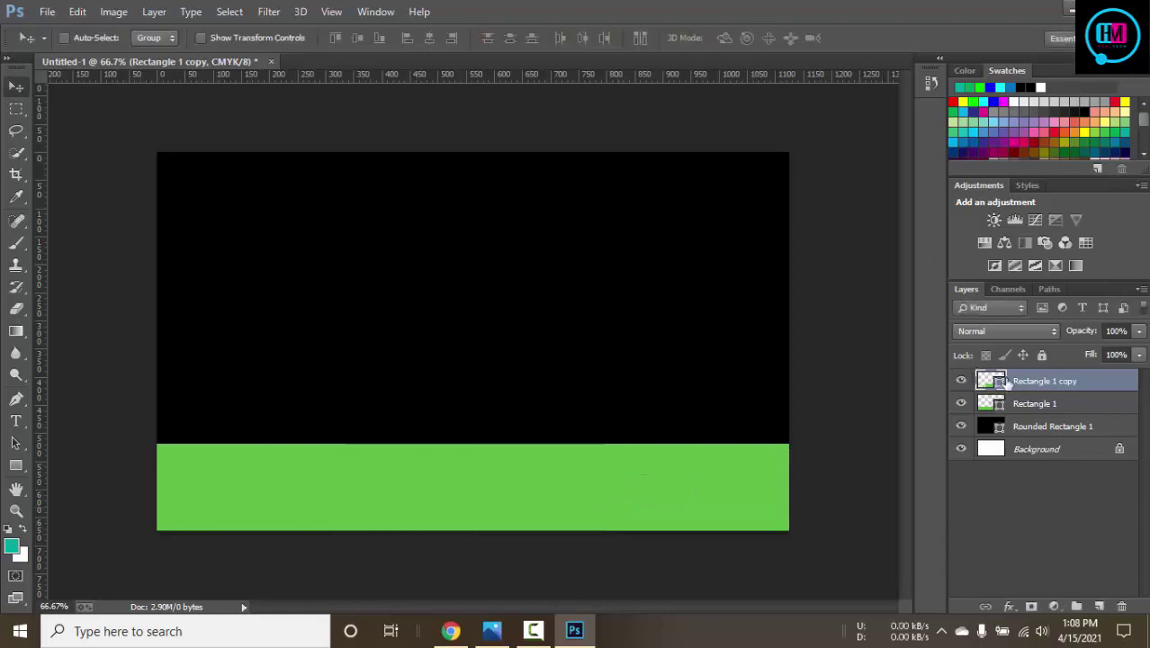
Step: Fill Rectangle 1 copy with black so green blocks remain at each end
double_click(970, 386)
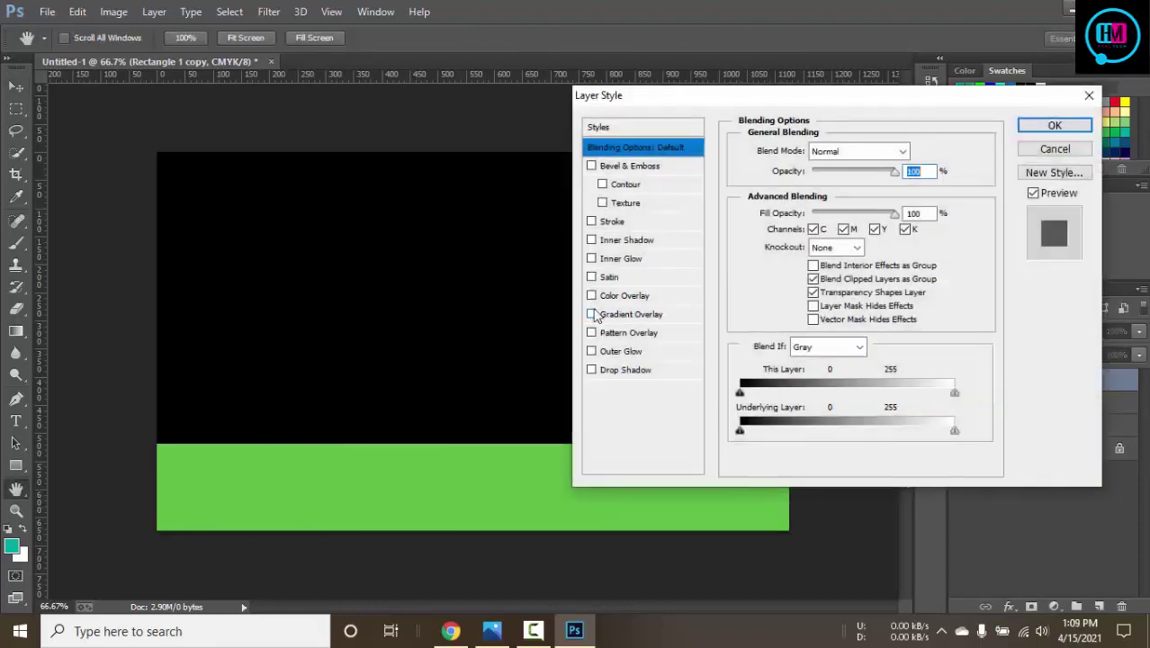
left_click(1055, 125)
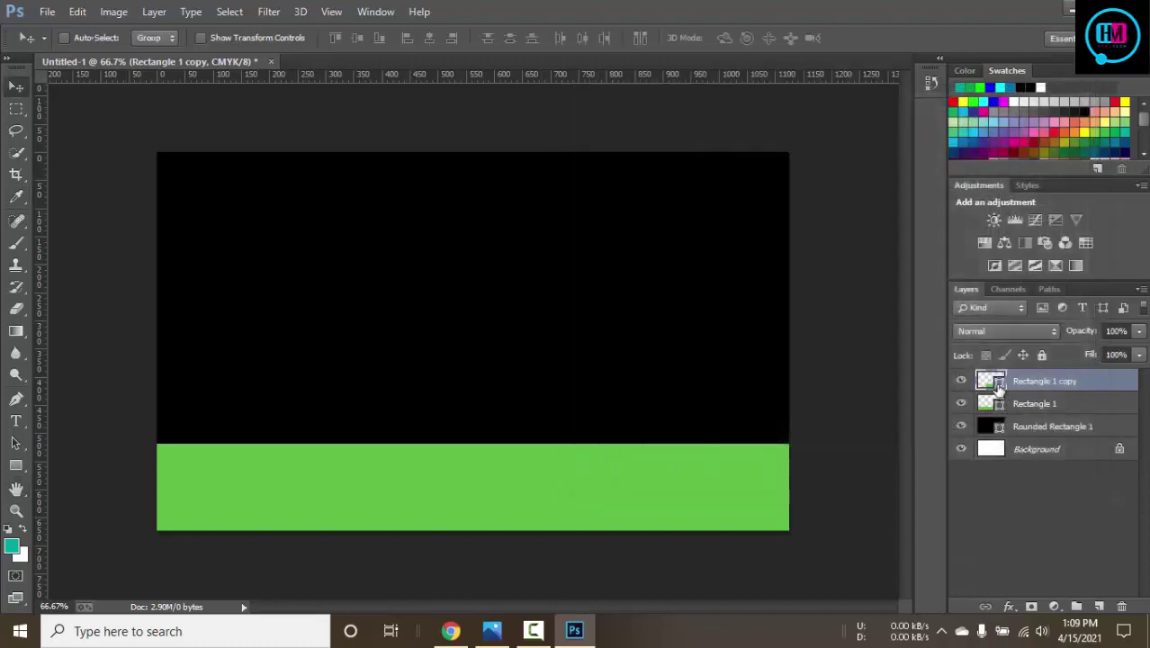
double_click(991, 381)
left_click(312, 275)
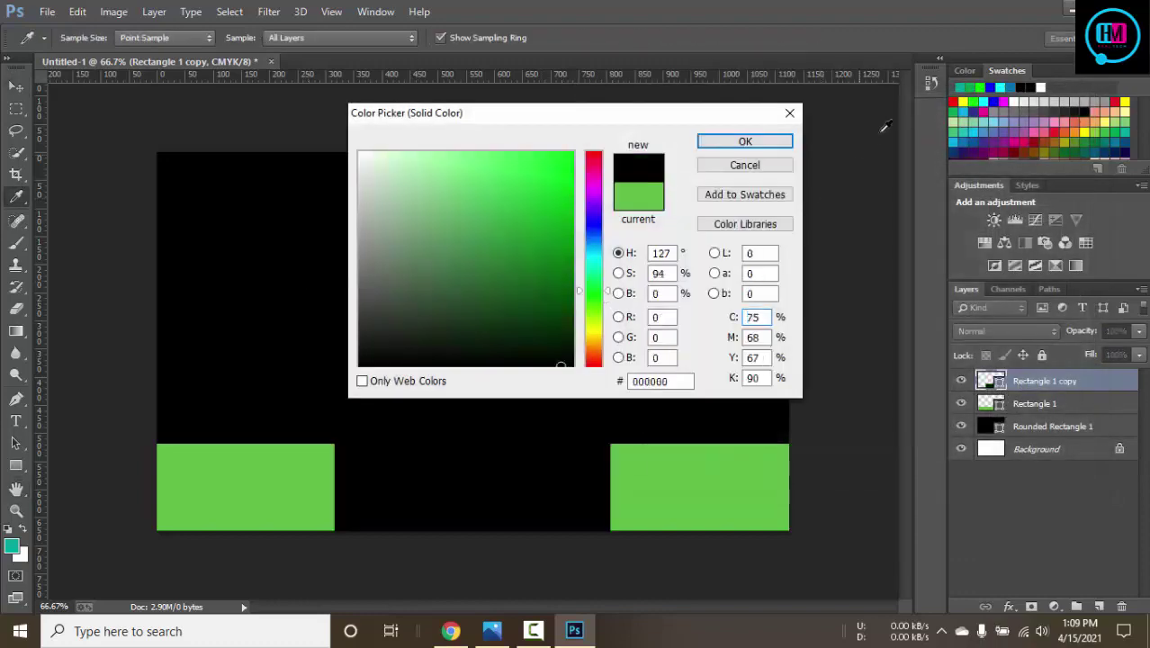
left_click(745, 141)
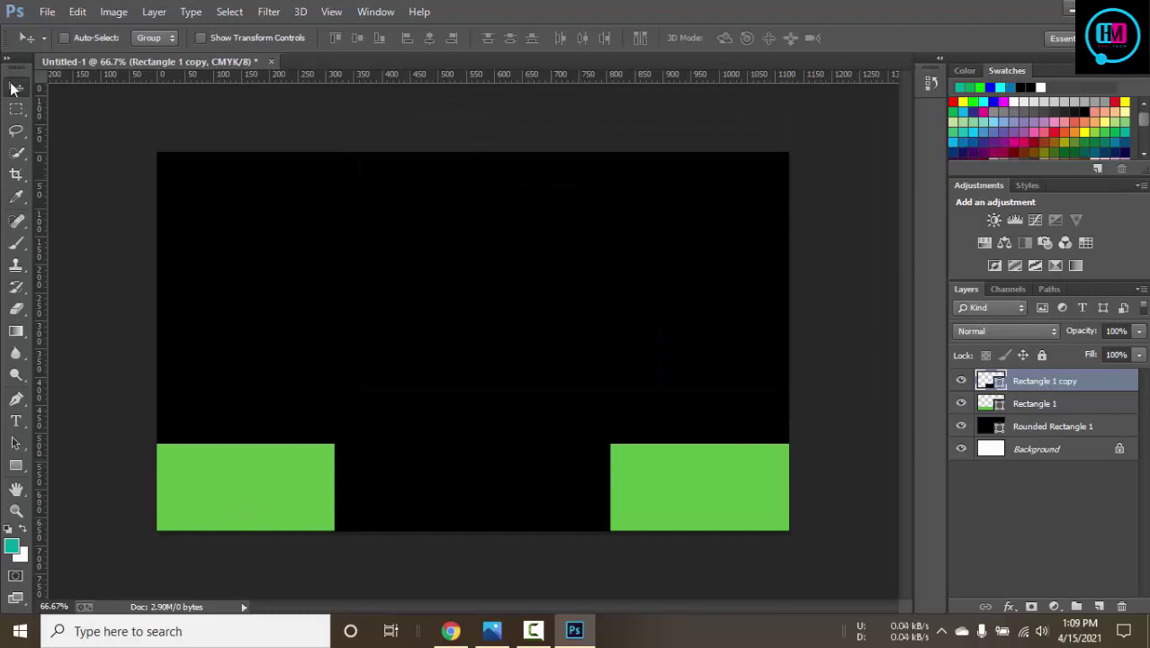
left_click(491, 633)
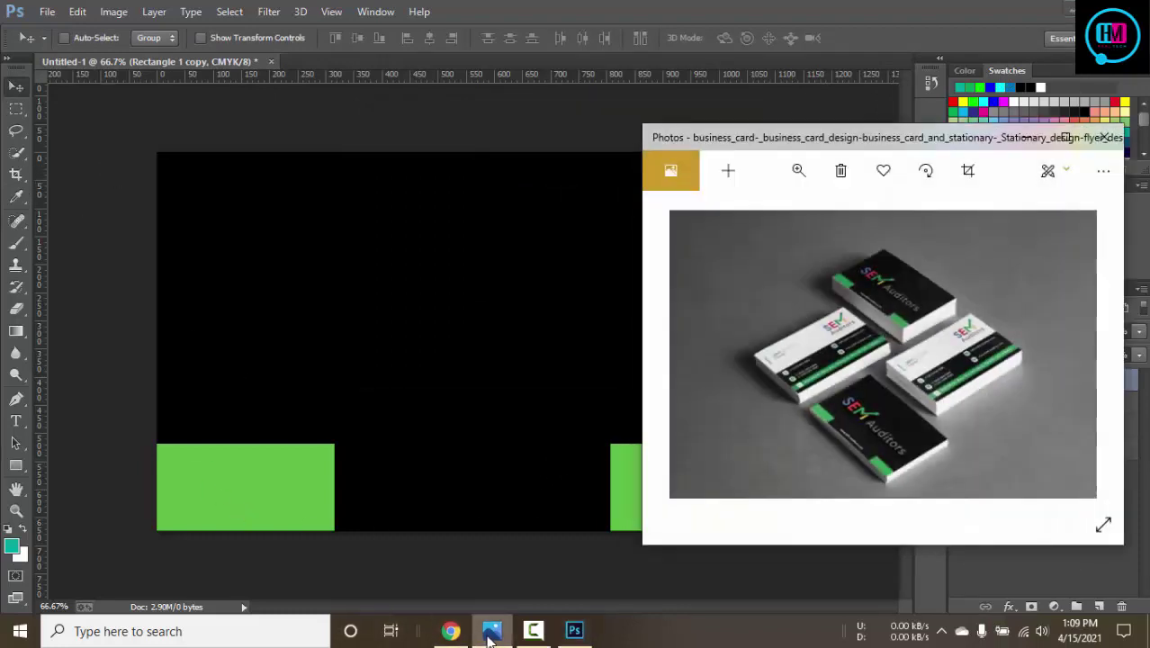
left_click(492, 632)
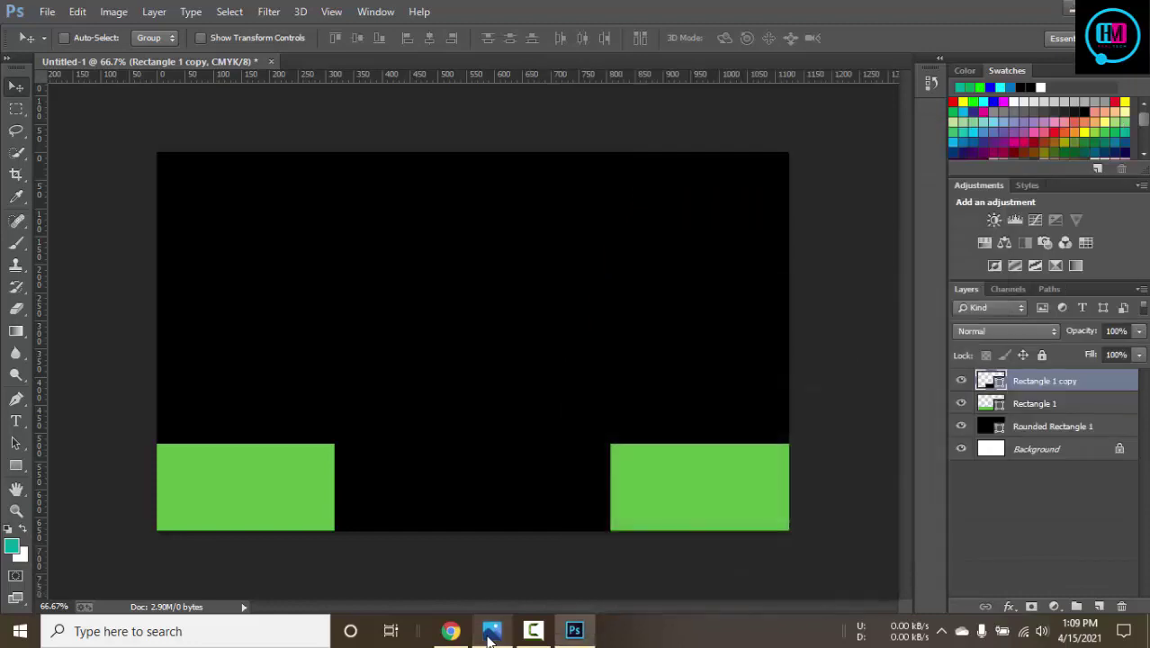
Step: Add a teal text layer reading 'Your Email Address', correcting typos
key("t")
key("t")
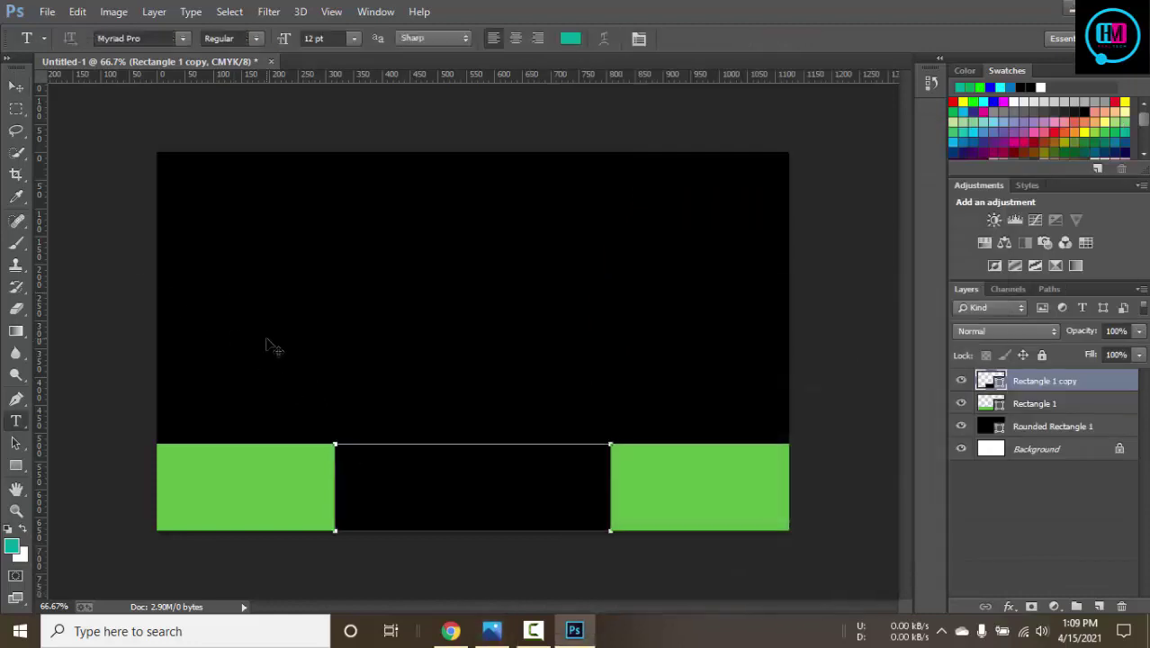
left_click(218, 230)
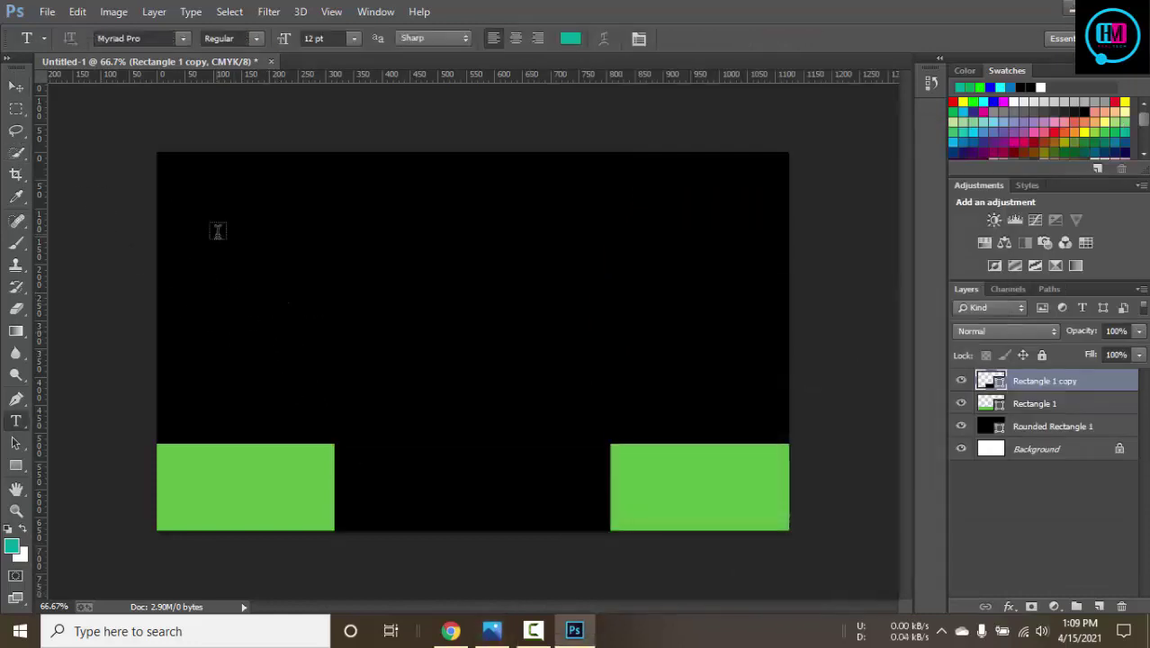
type("your")
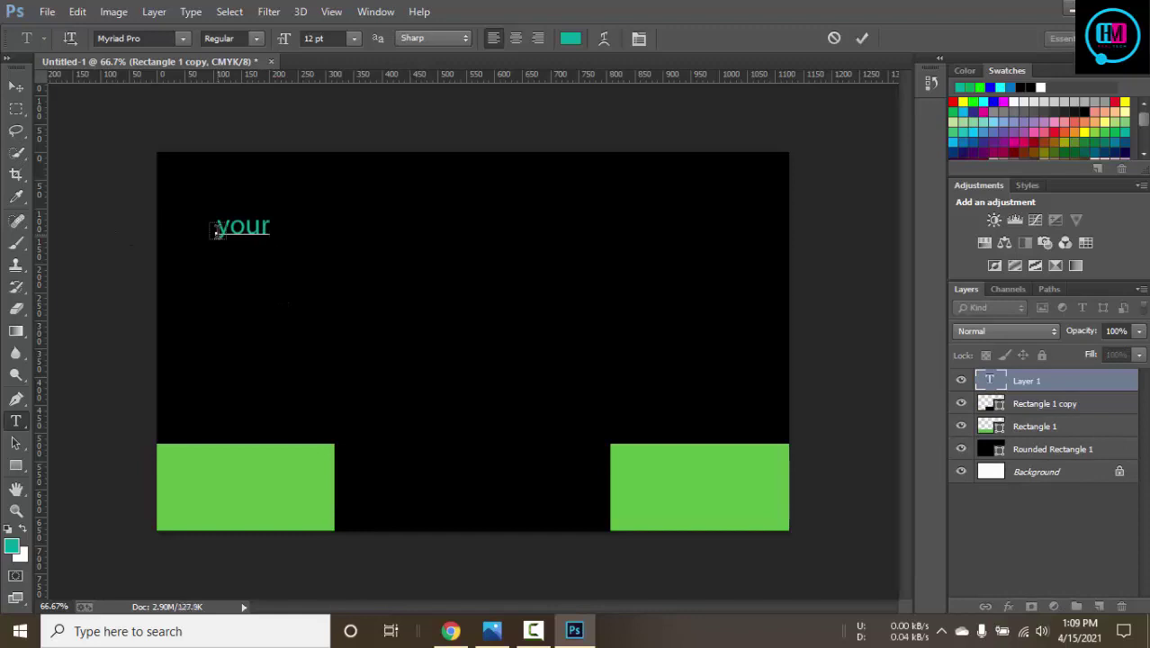
type(" a")
key("BackSpace")
key("BackSpace")
type("E")
type("mail ")
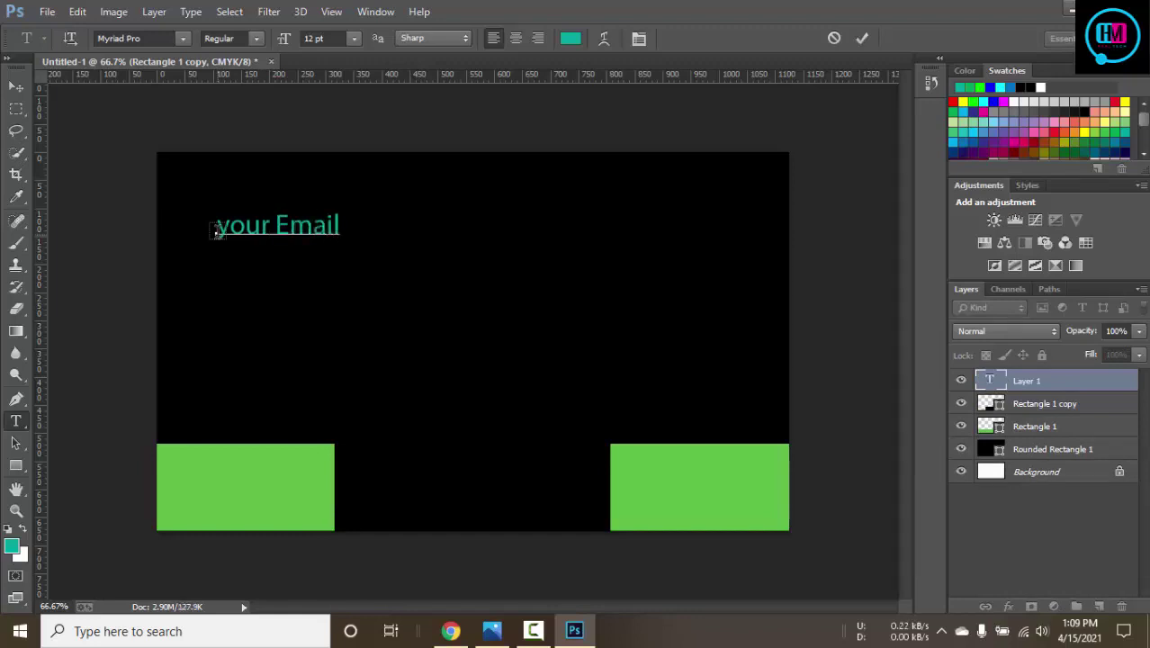
type("Addre")
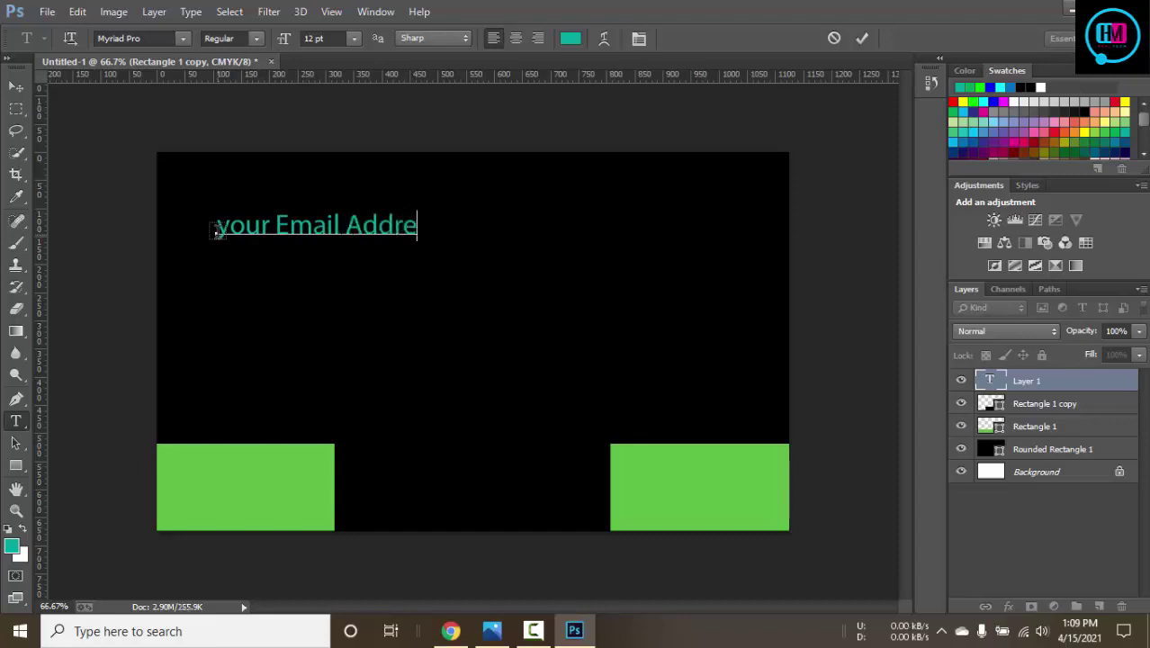
type("ss")
key("BackSpace")
type("Y")
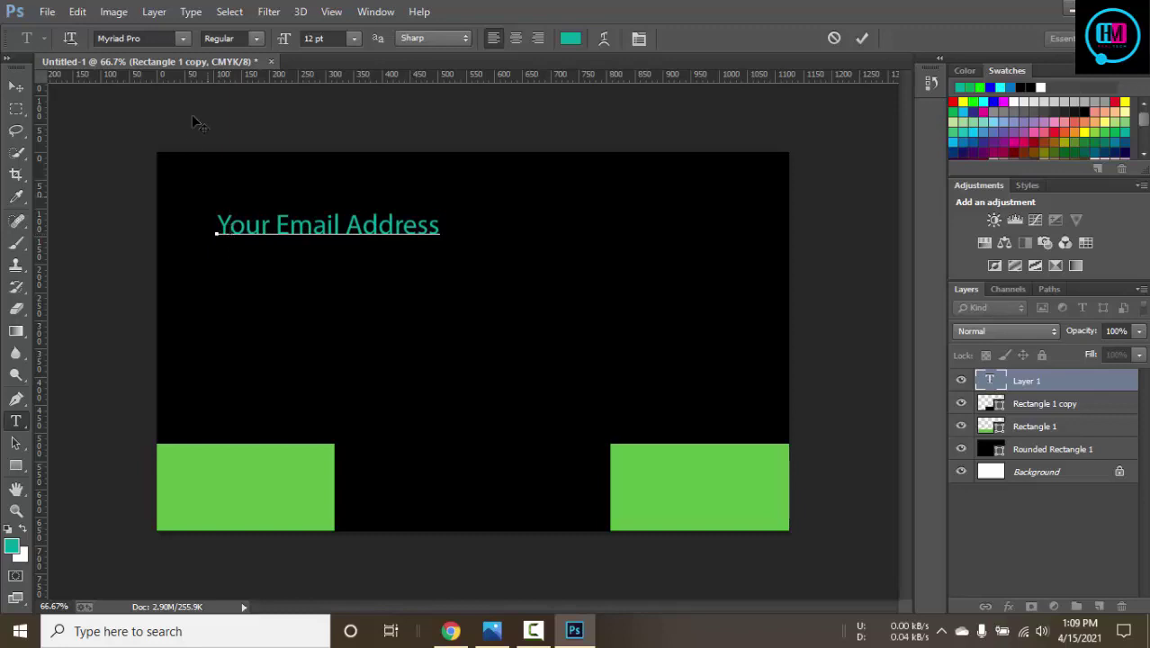
left_click(861, 37)
Step: Move the email text into the black gap between the green blocks
left_click(15, 85)
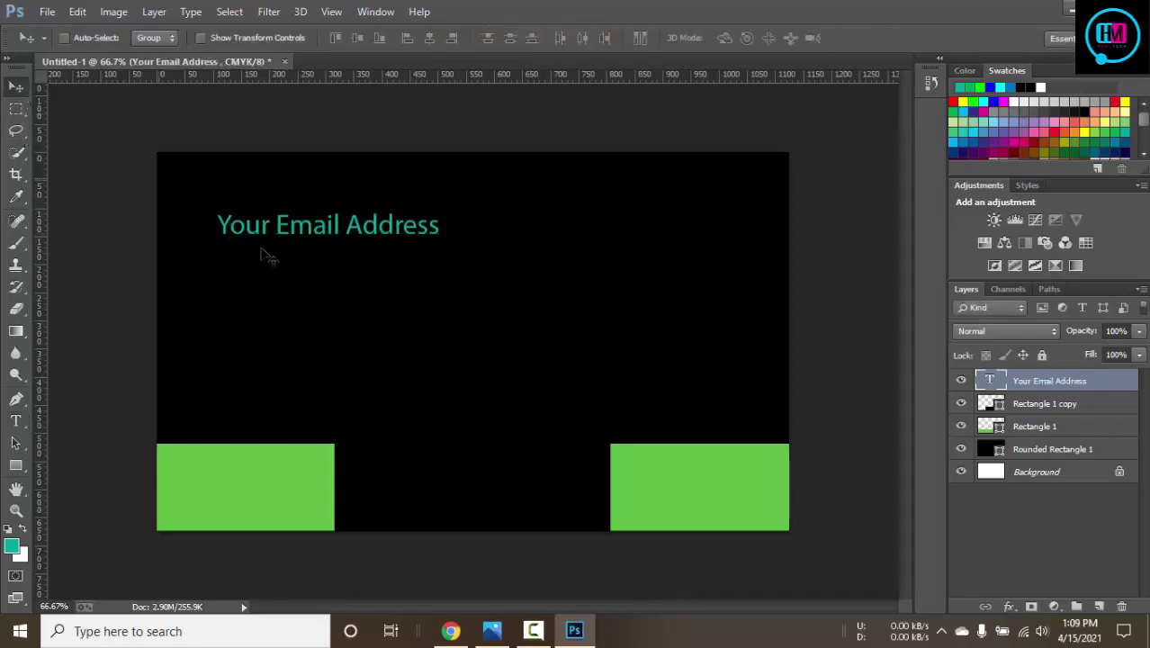
left_click_drag(340, 228, 489, 486)
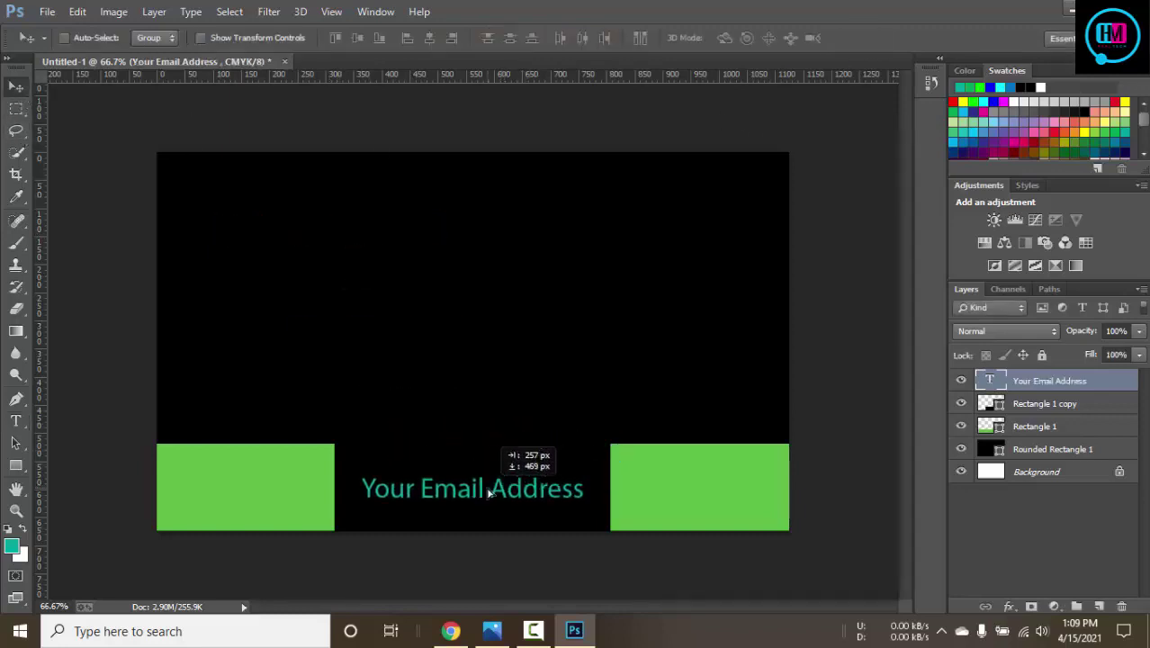
left_click(492, 631)
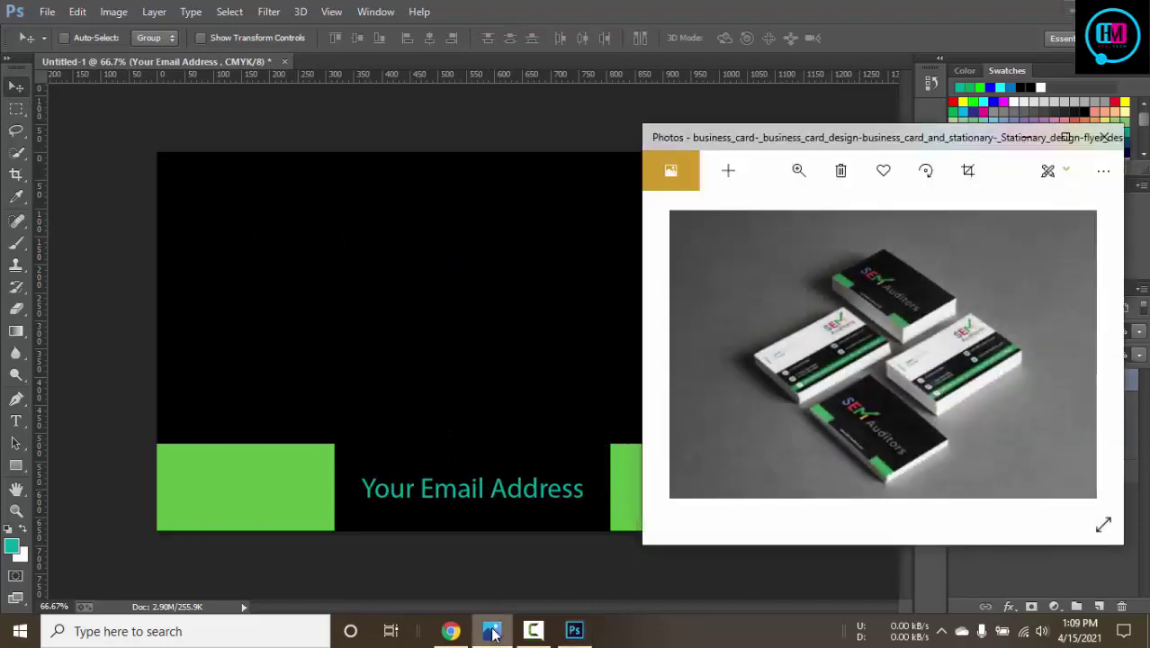
left_click(492, 631)
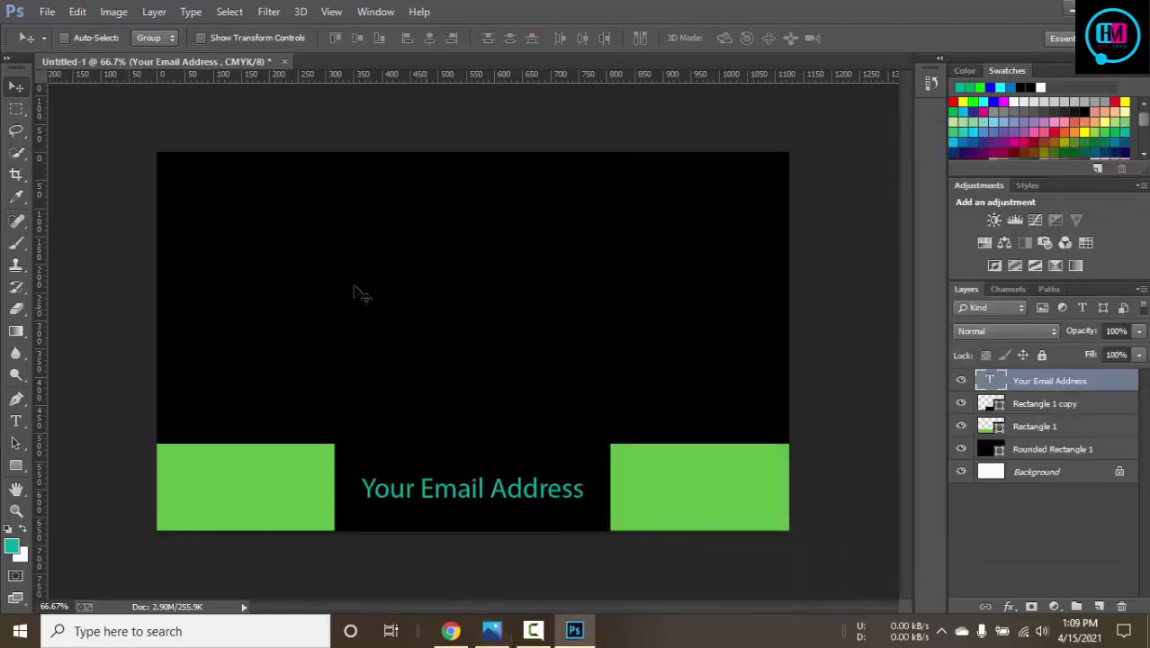
left_click(47, 12)
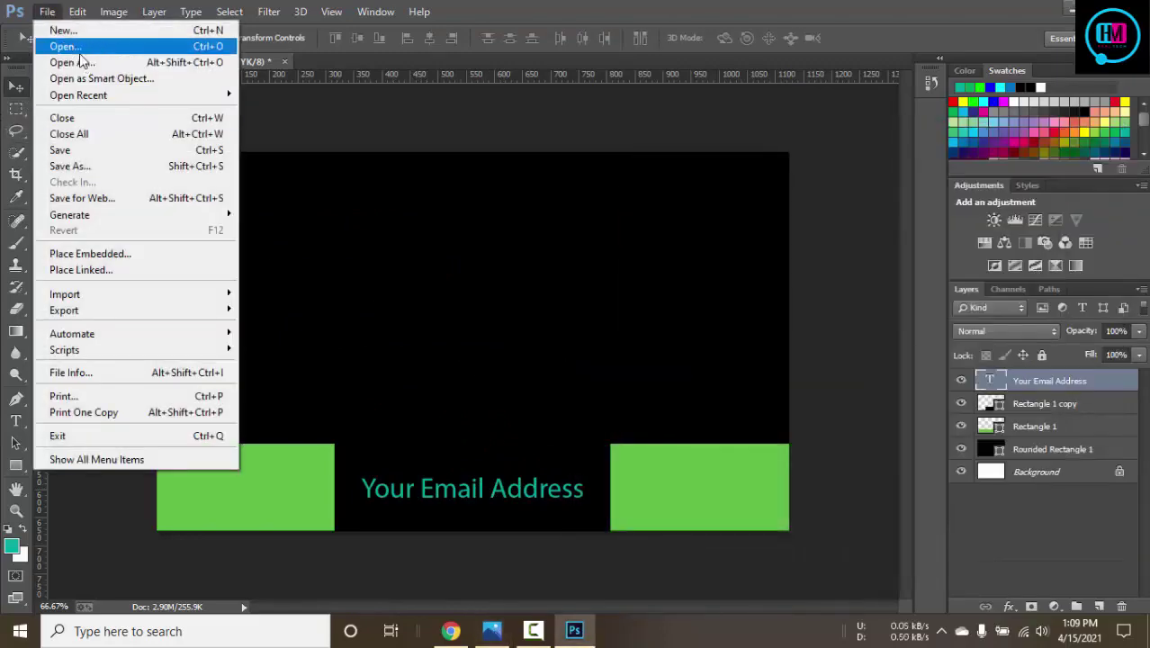
Step: Open Untitled-3.png from the Desktop's Pixirak.com folder as a docked tab
left_click(79, 51)
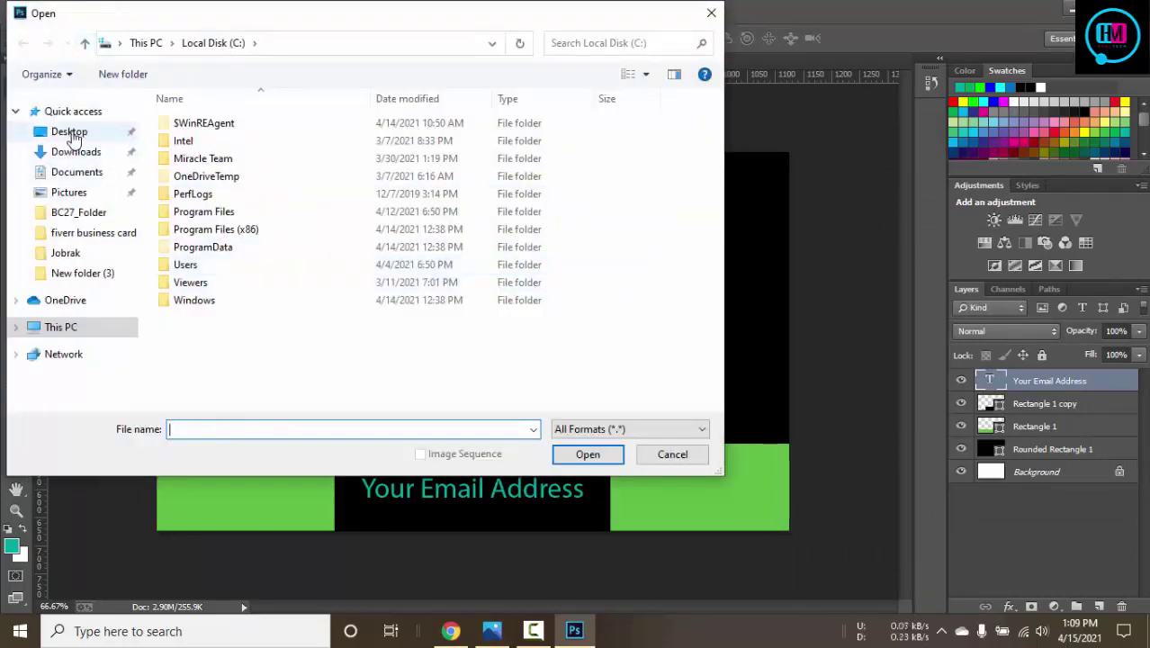
left_click(68, 131)
left_click(590, 330)
key("p")
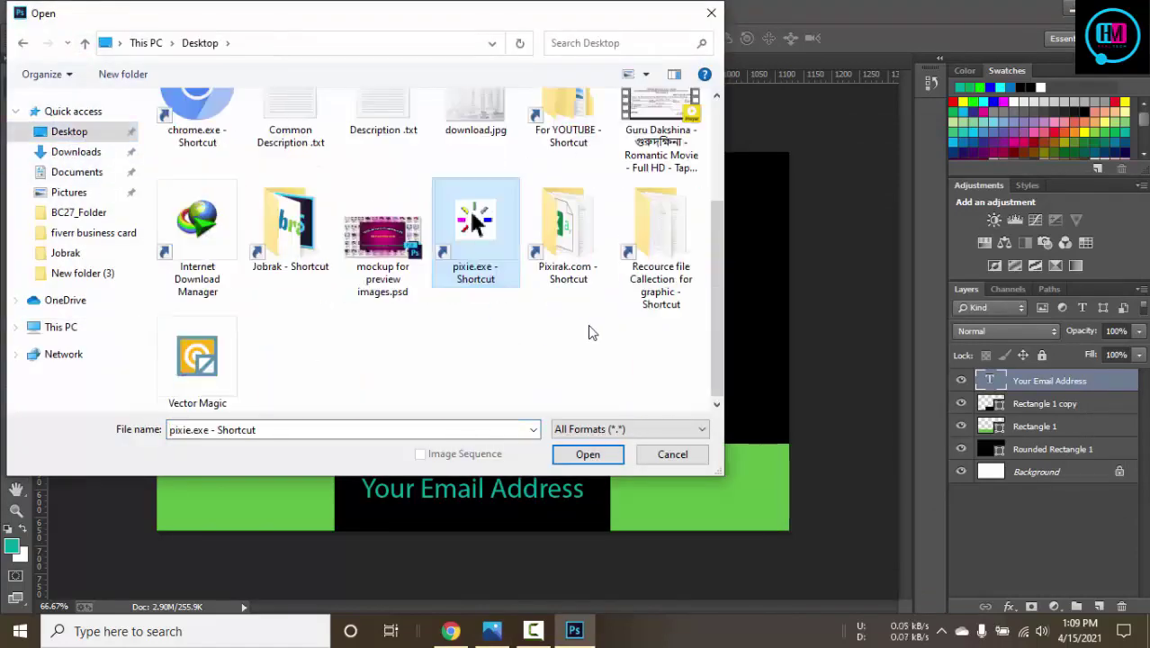
double_click(560, 268)
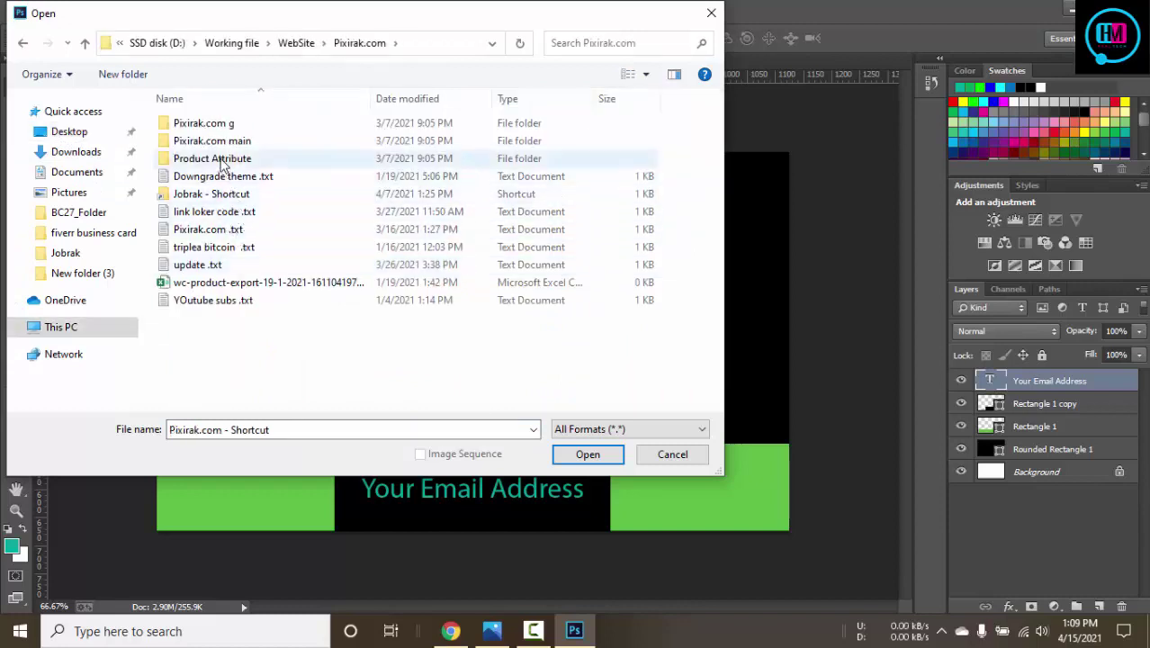
left_click(224, 144)
double_click(224, 148)
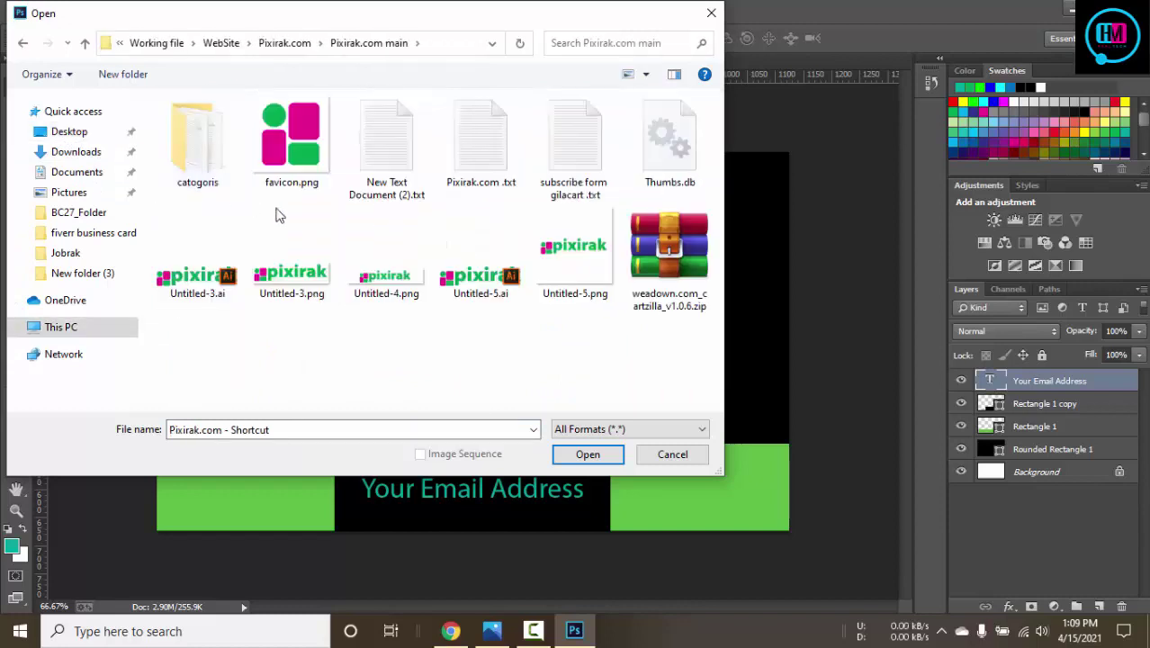
left_click(289, 297)
left_click(615, 459)
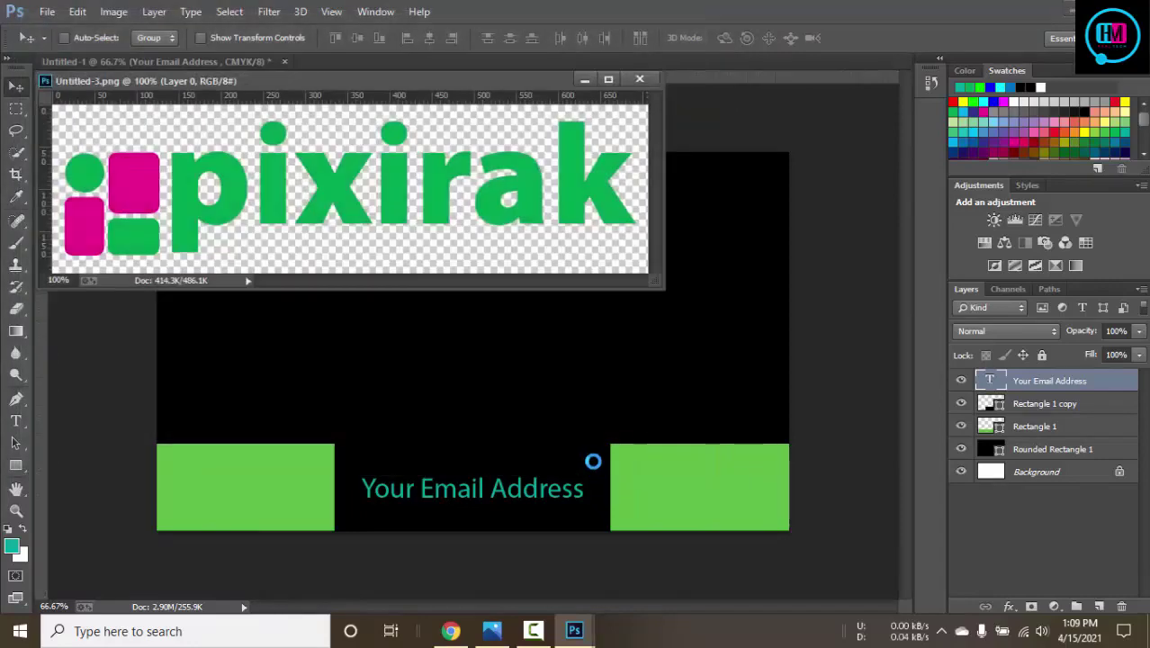
left_click_drag(667, 80, 669, 69)
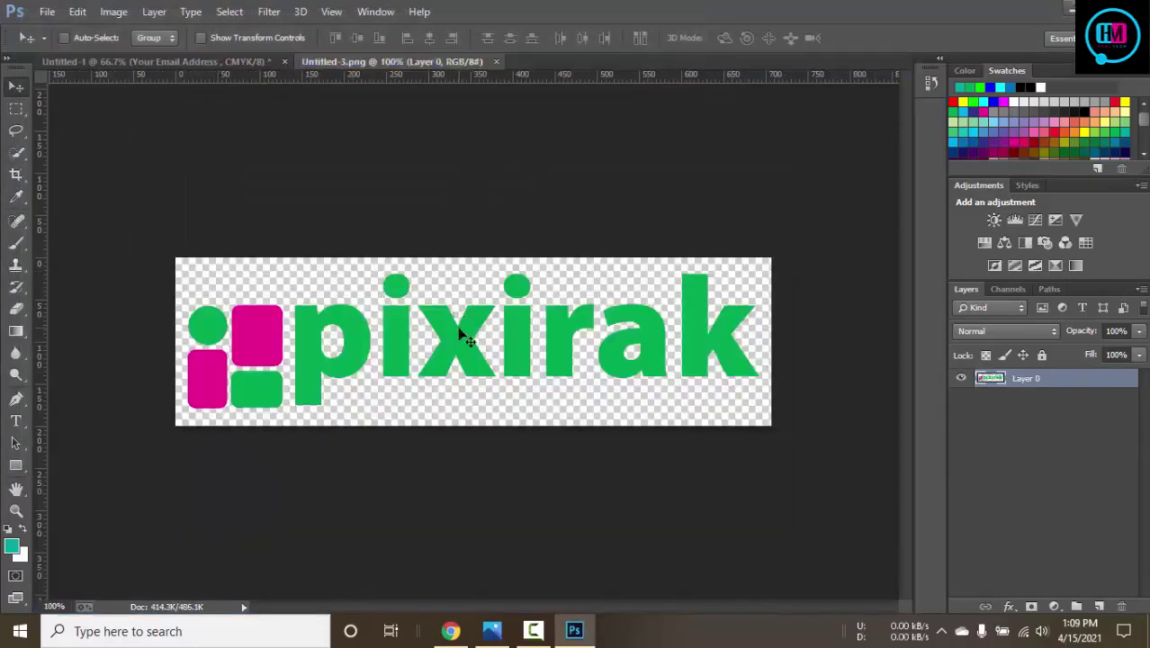
Step: Bring the logo onto the card, scale it to about 75%, and place it up top
mouse_move(464, 338)
left_mouse_down()
mouse_move(234, 61)
mouse_move(495, 392)
mouse_move(512, 283)
left_mouse_up()
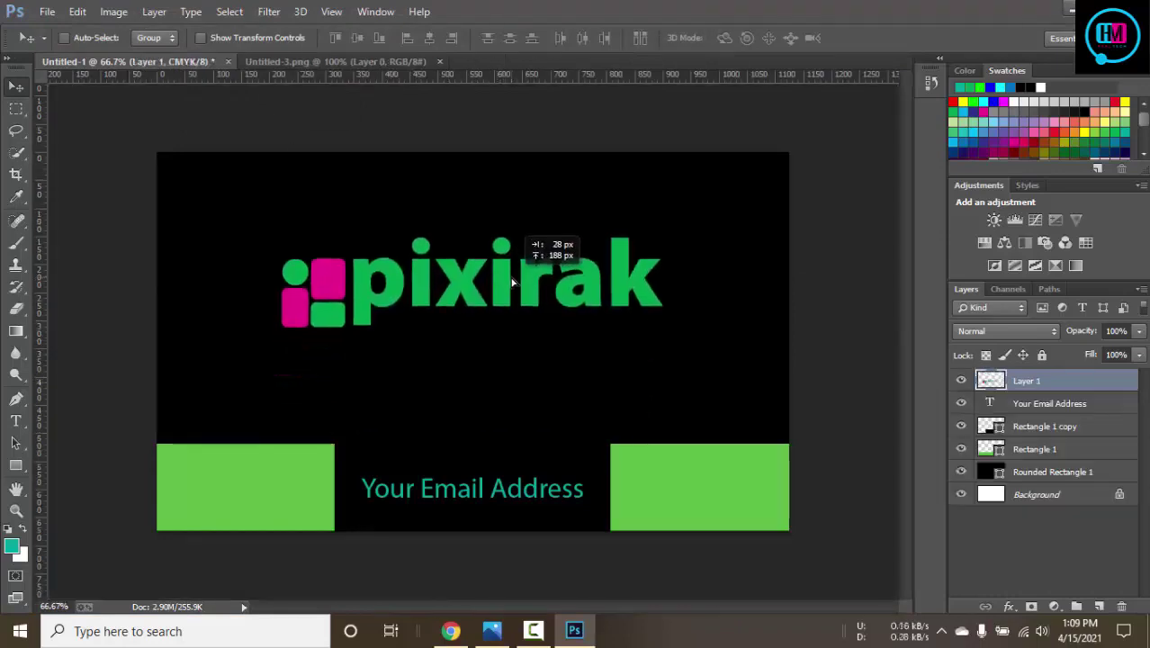
key("ctrl+t")
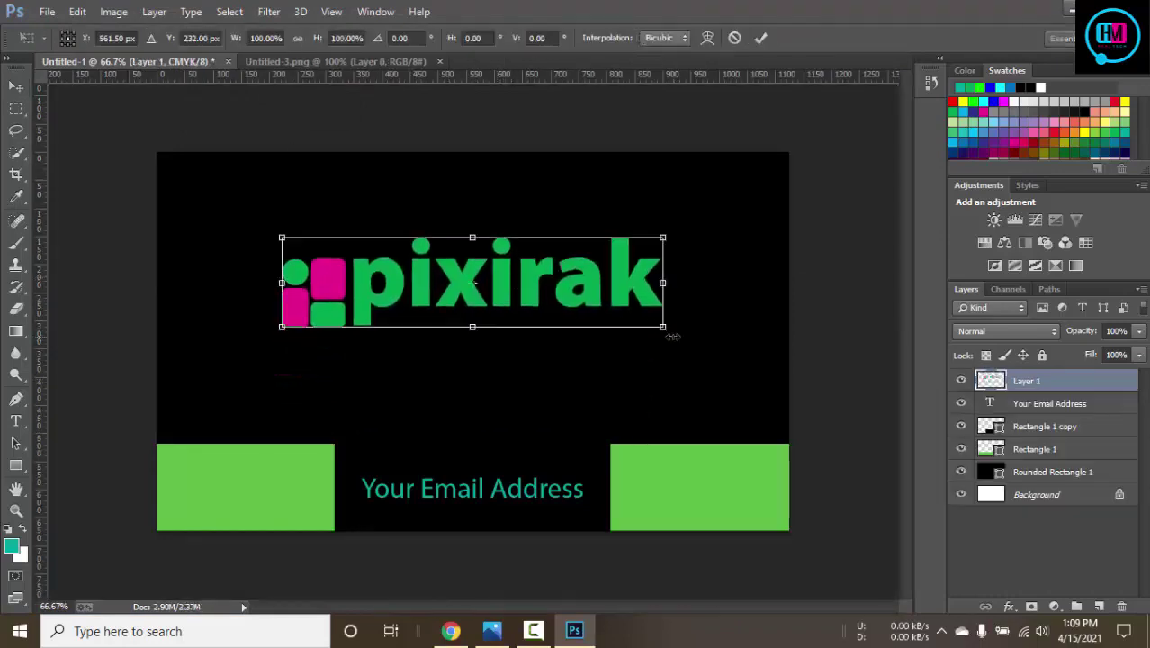
left_click_drag(663, 326, 619, 318)
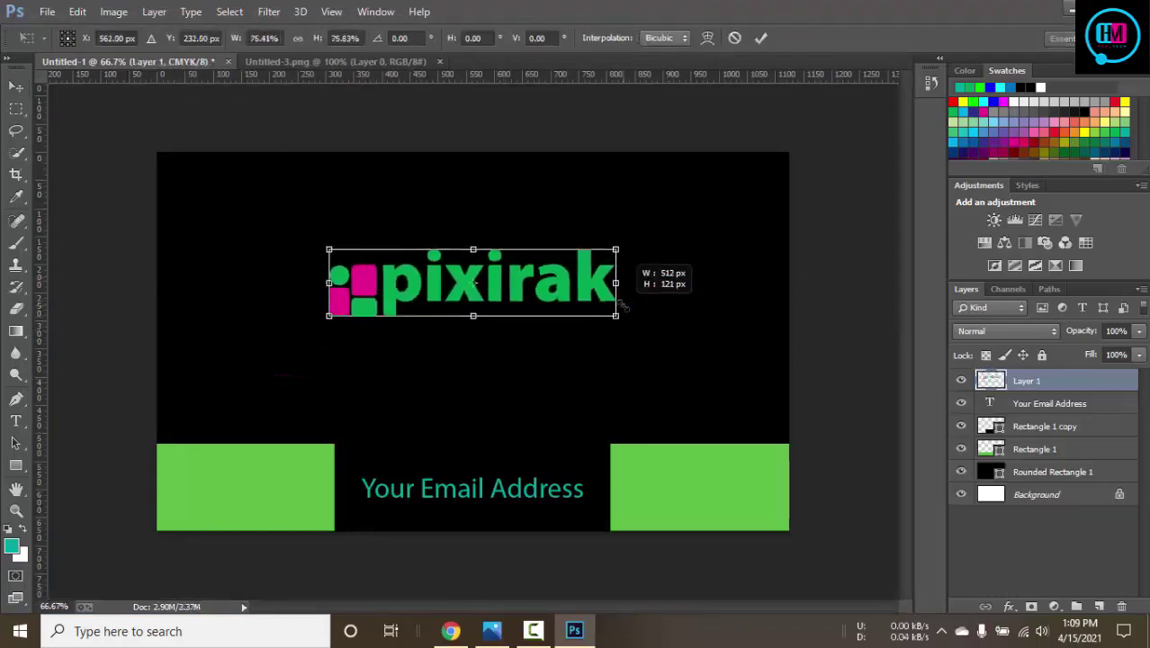
left_click(760, 38)
mouse_move(465, 288)
left_mouse_down()
mouse_move(462, 298)
mouse_move(461, 287)
left_mouse_up()
Step: Type the tagline 'Free Resoures Solution' beneath the pixirak logo
key("t")
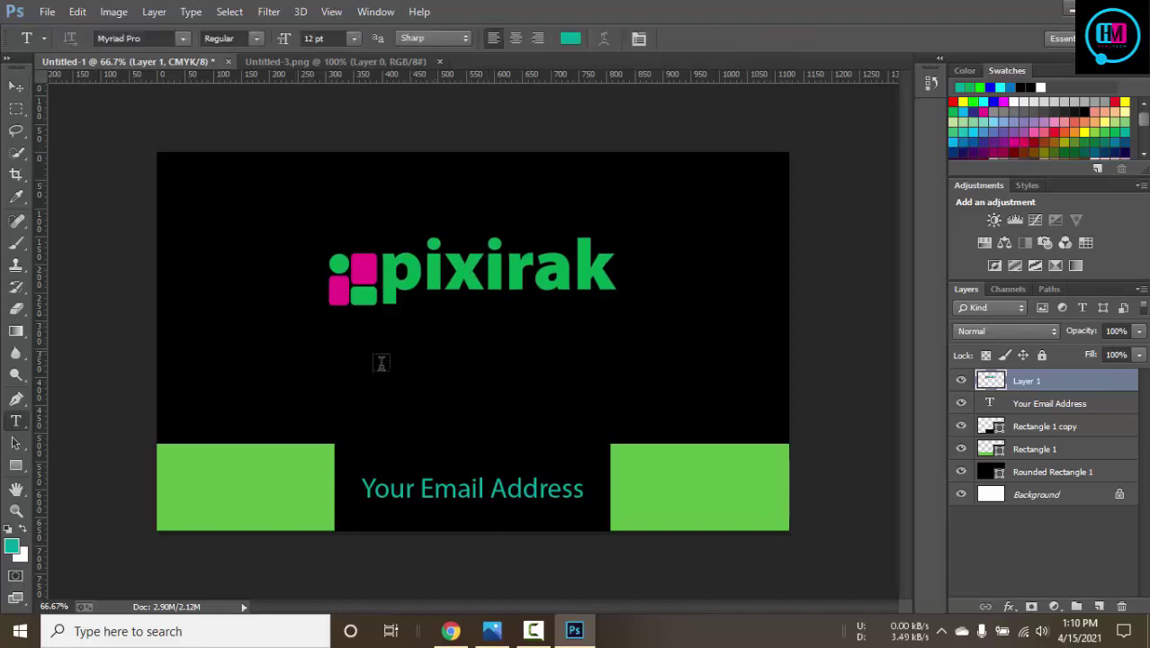
left_click(333, 357)
type("Eree ")
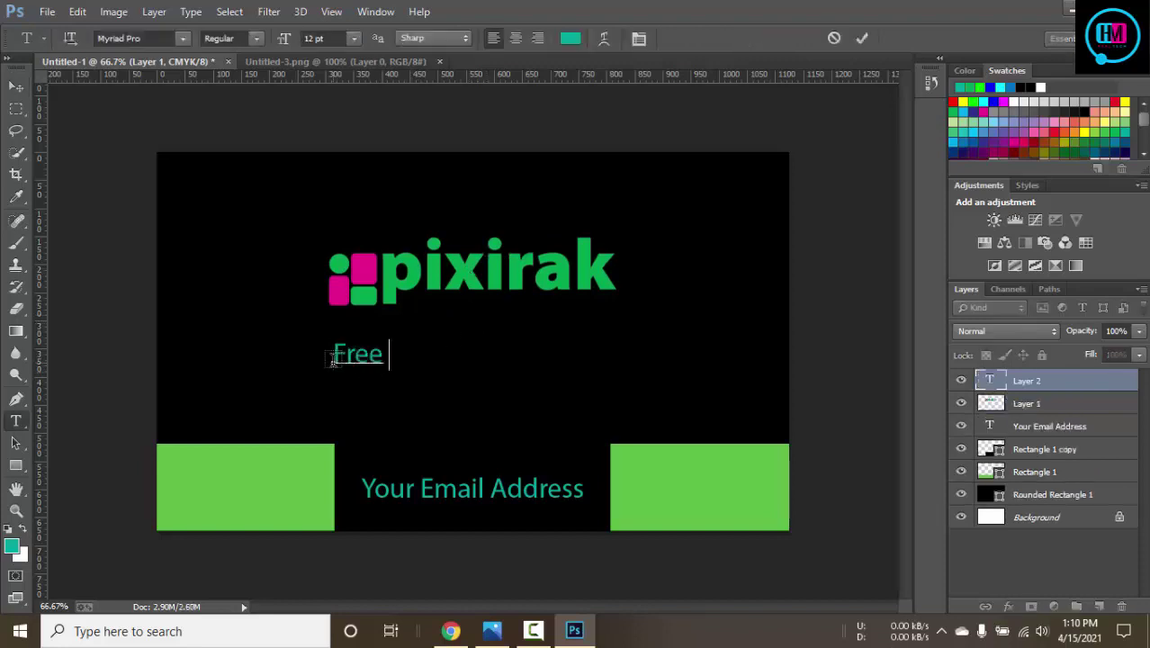
type("Resour")
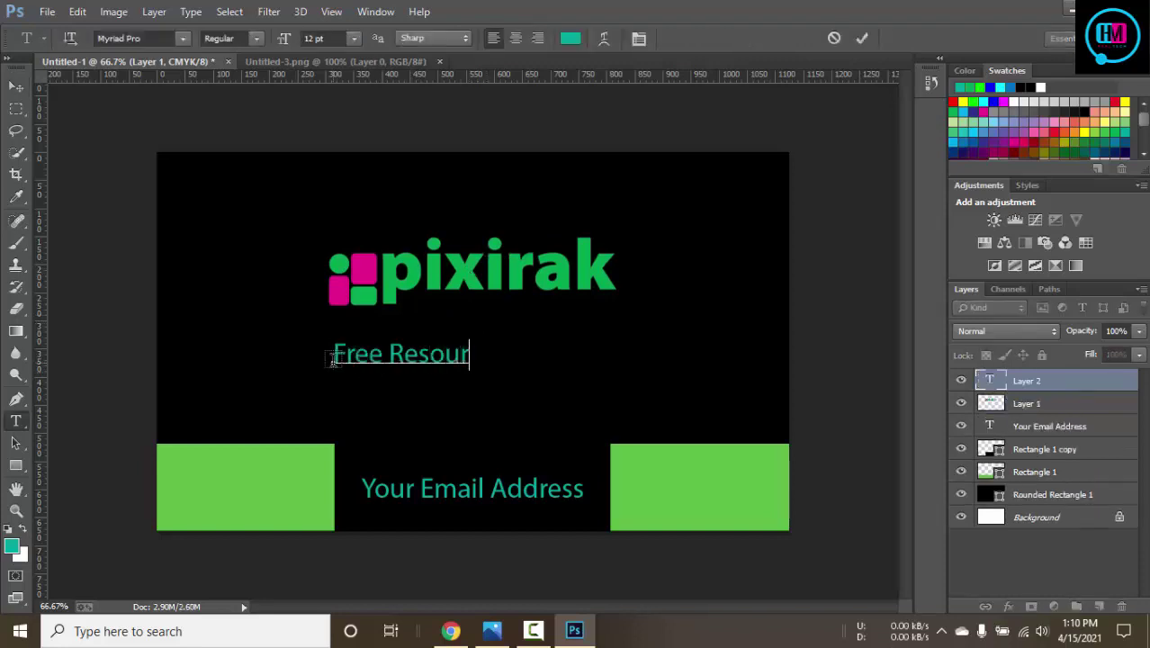
type("c")
type("s")
key("BackSpace")
key("BackSpace")
type("es")
type(" Solution")
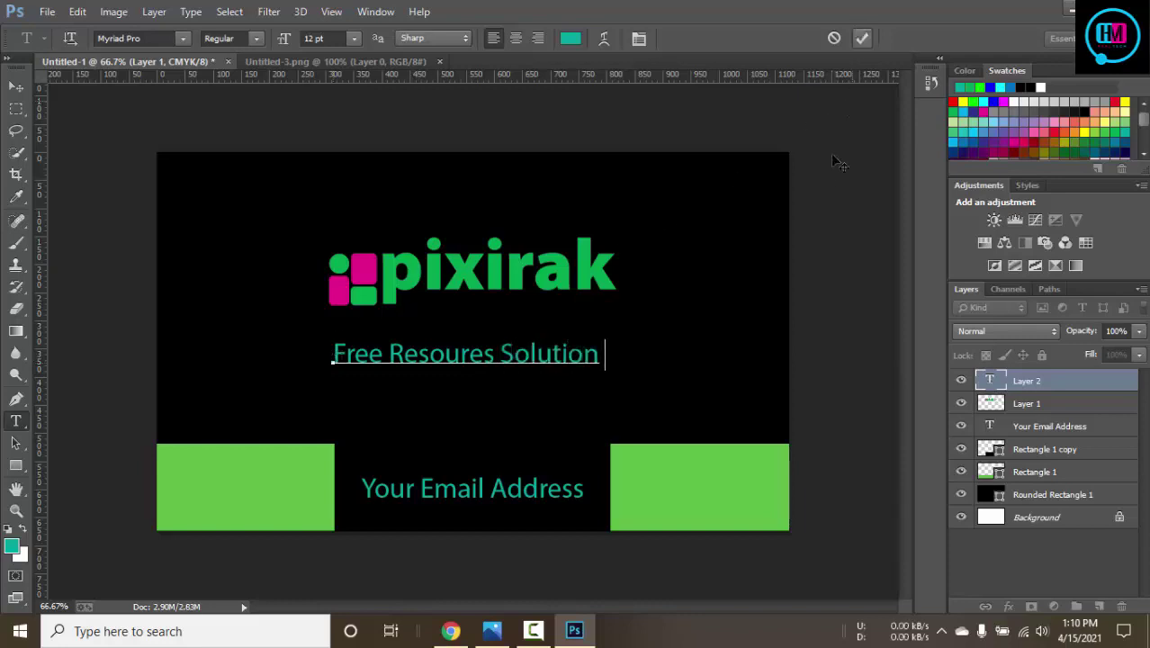
left_click(861, 38)
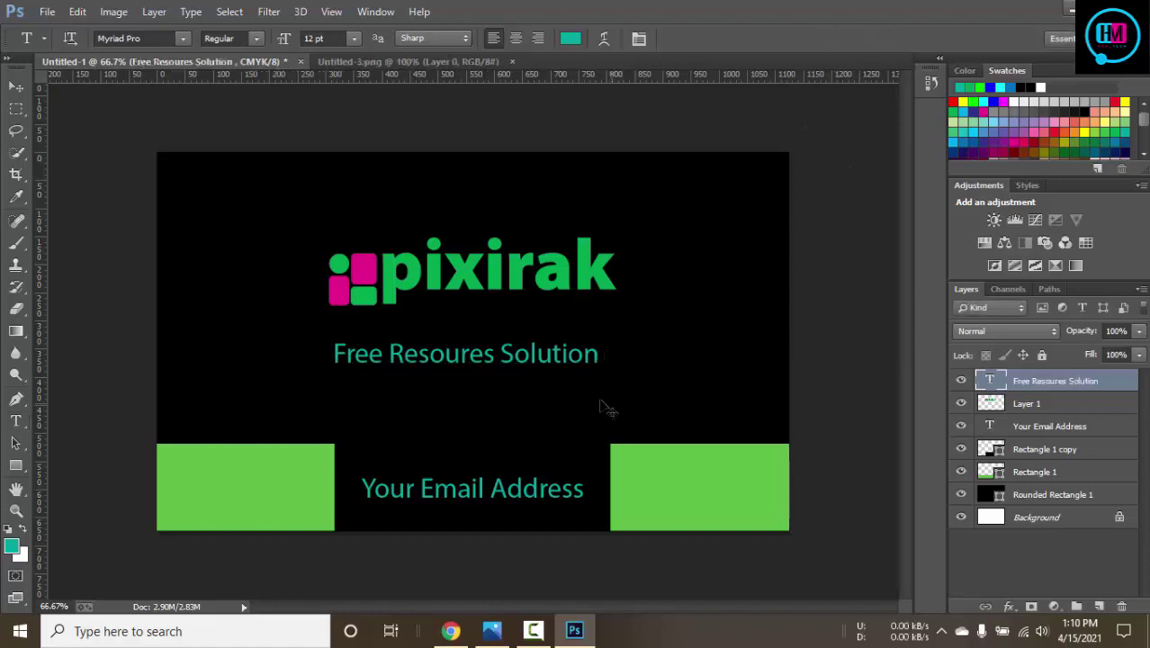
Step: Move the tagline up closer to the logo and enlarge it slightly
key("ctrl+t")
left_click_drag(509, 360, 519, 343)
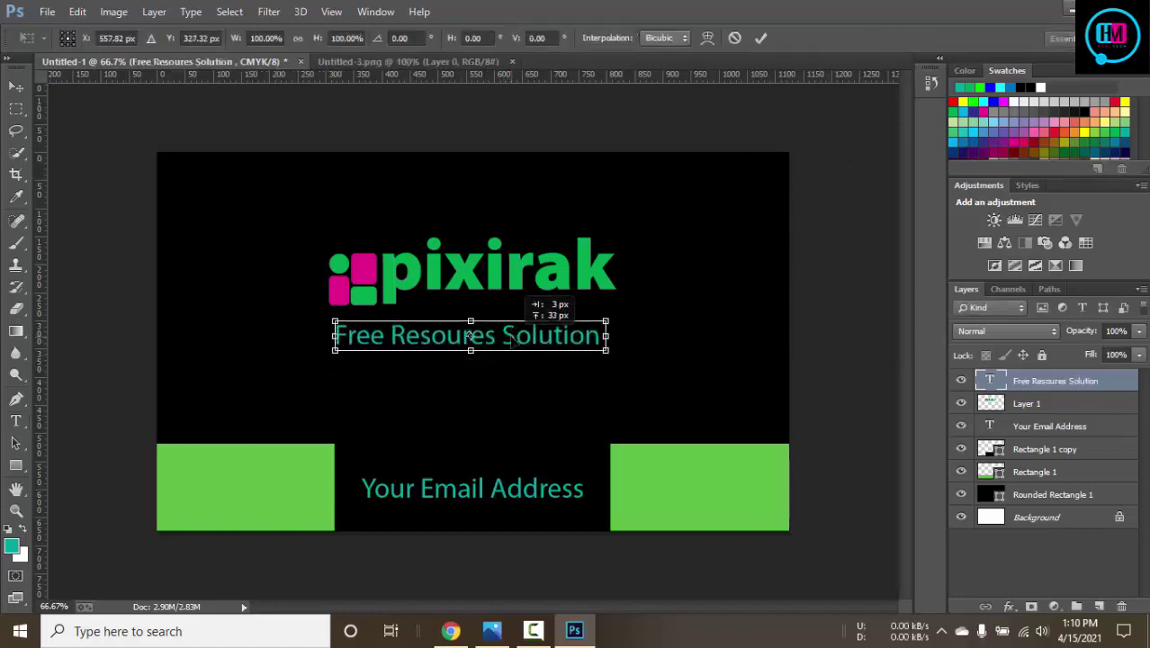
left_click_drag(605, 340, 615, 341)
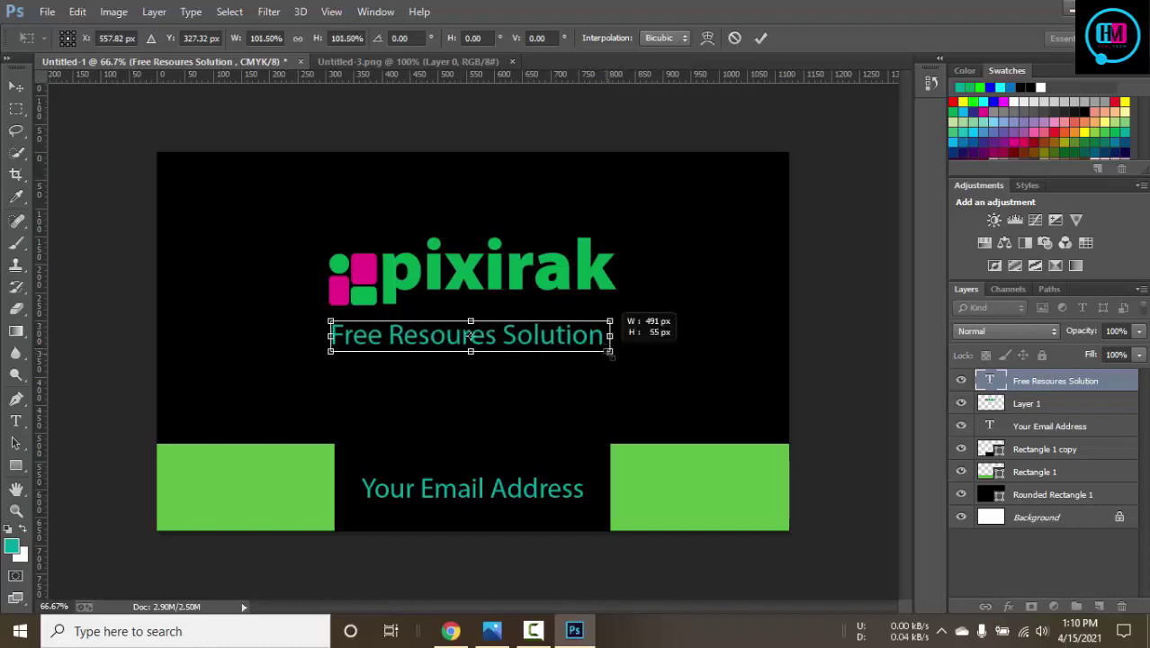
left_click(760, 38)
Step: Set the tagline's font size to 10 pt
double_click(990, 381)
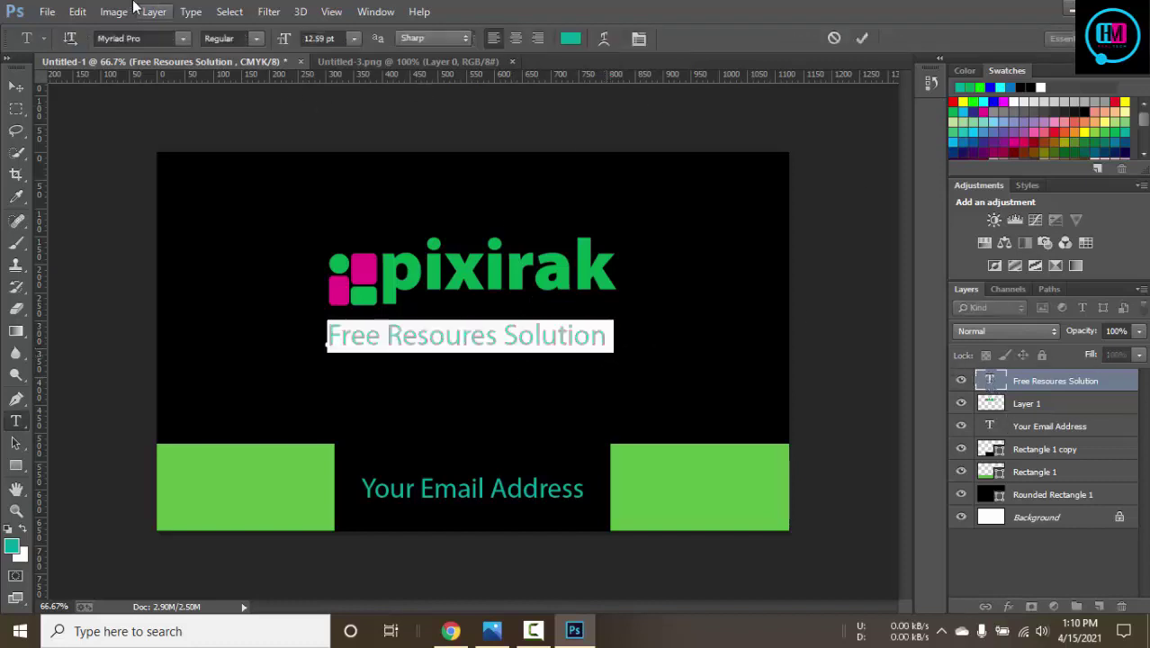
left_click(335, 36)
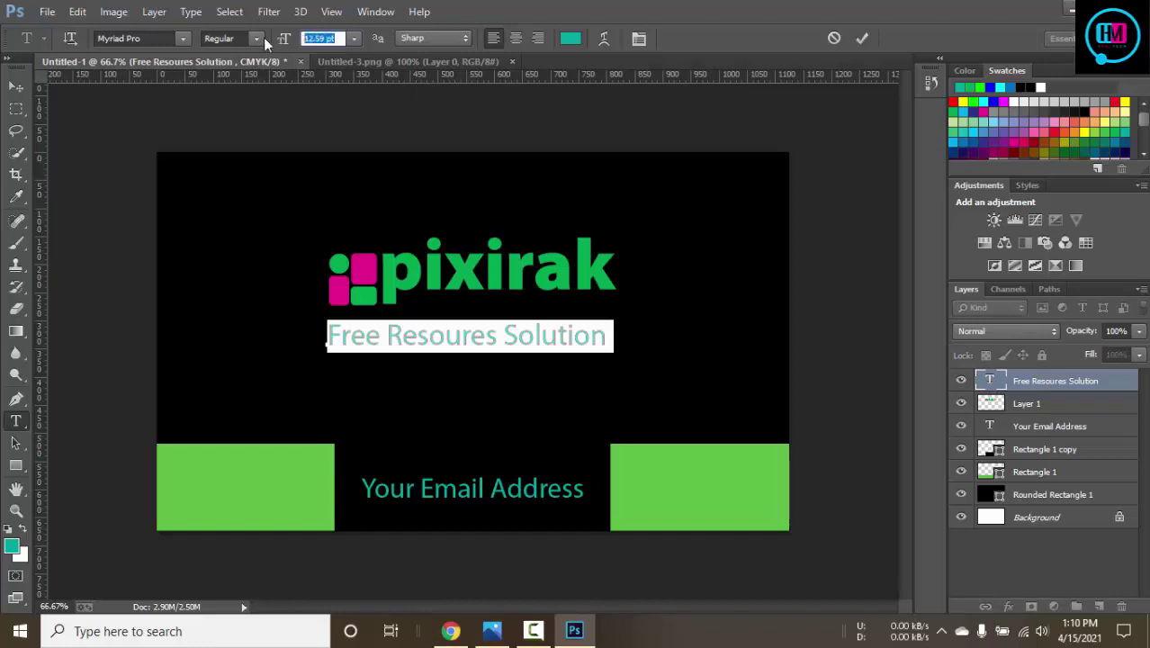
type("10")
key("Return")
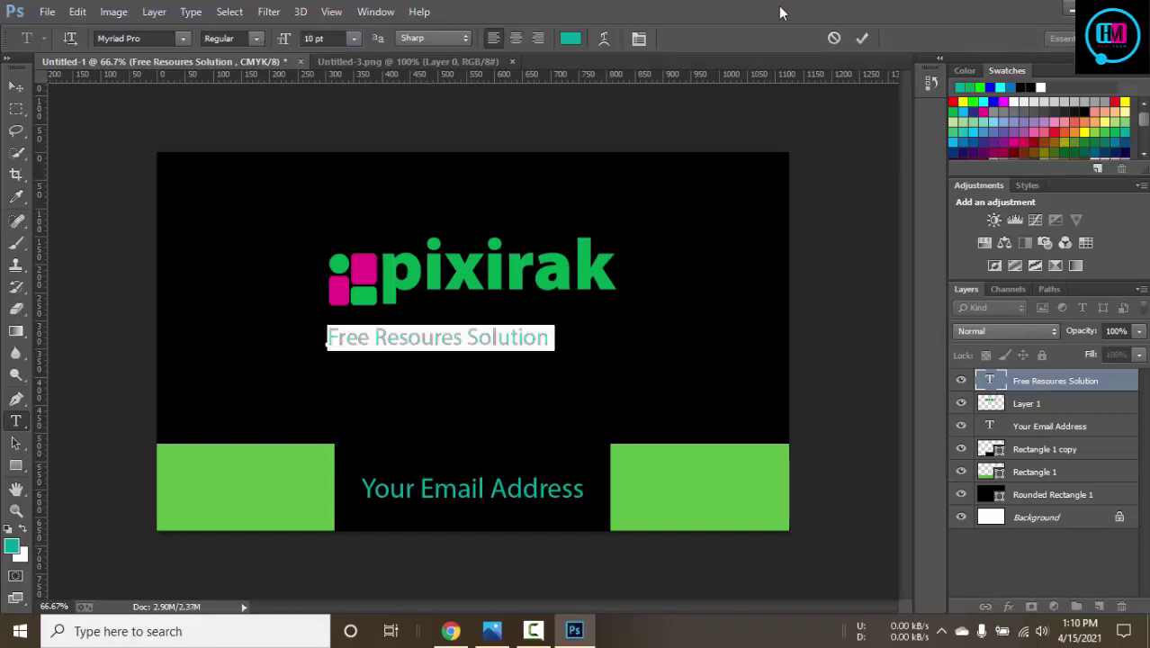
left_click(862, 39)
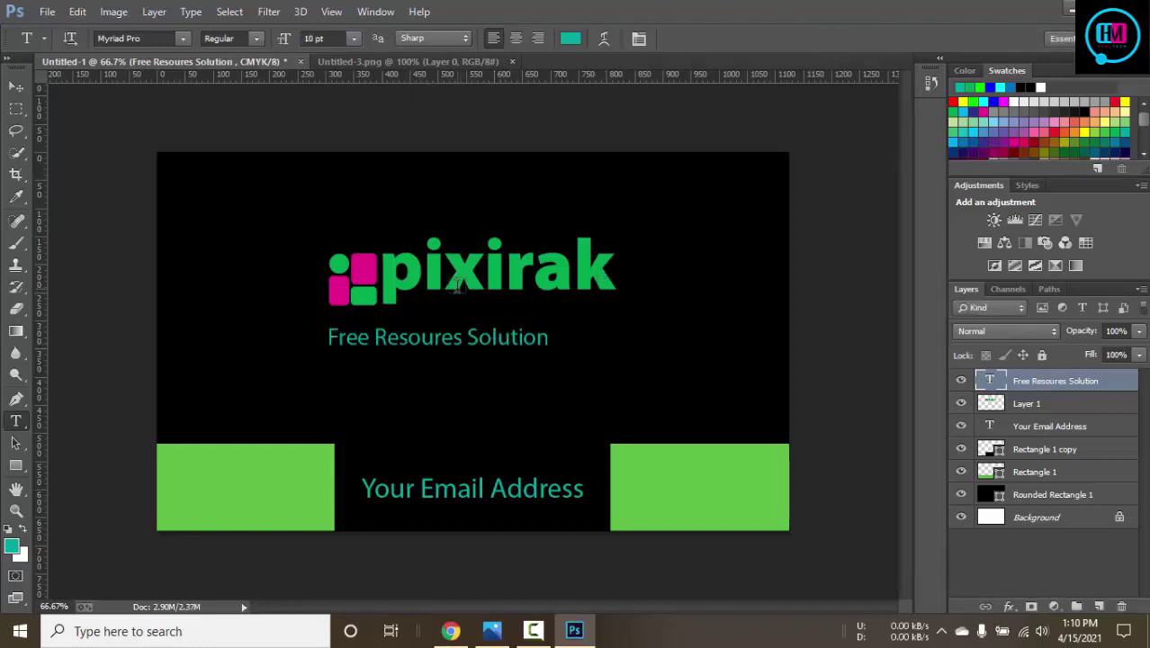
left_click(15, 88)
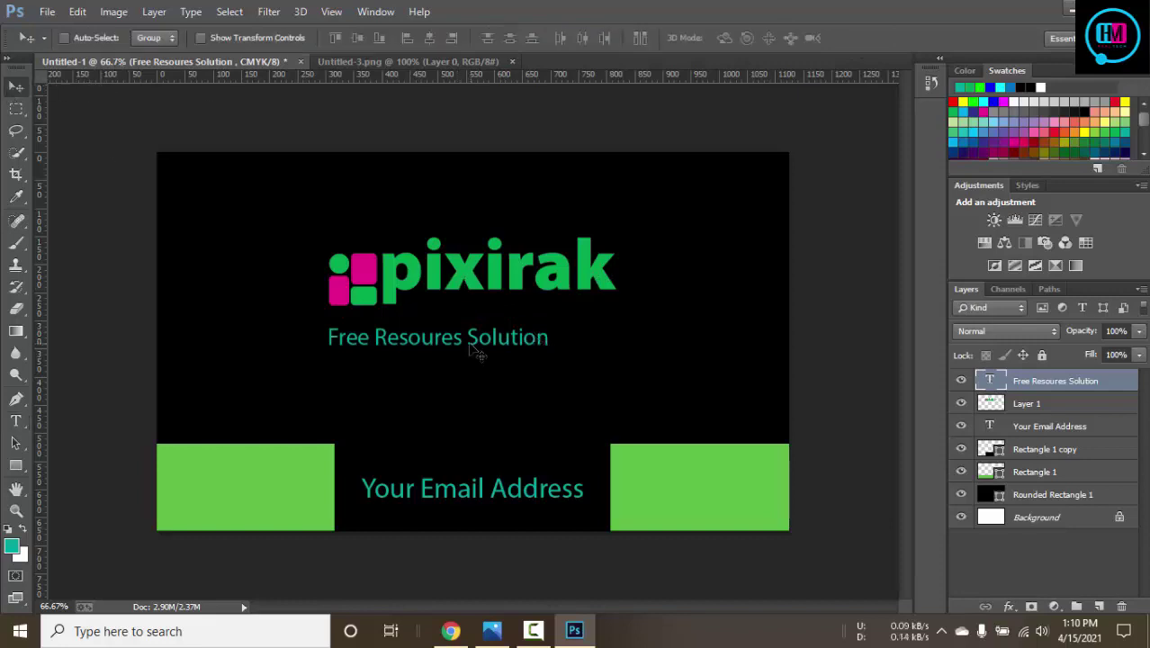
Step: Align the tagline's horizontal centre with the logo layer
left_click(1039, 407, "shift")
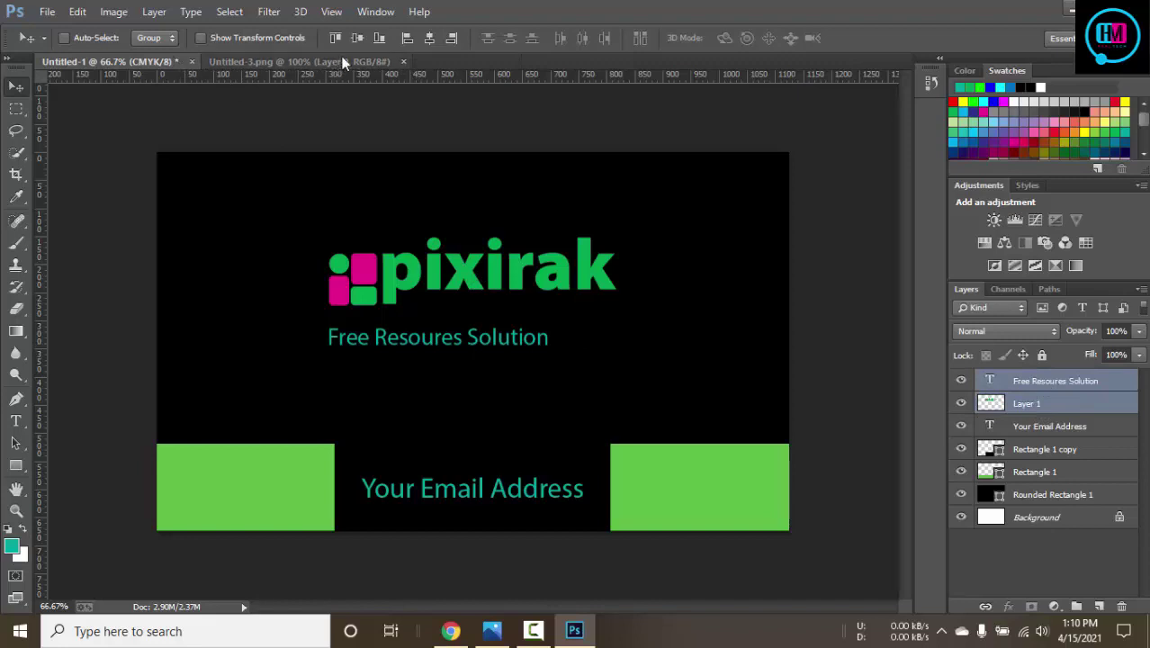
left_click(432, 43)
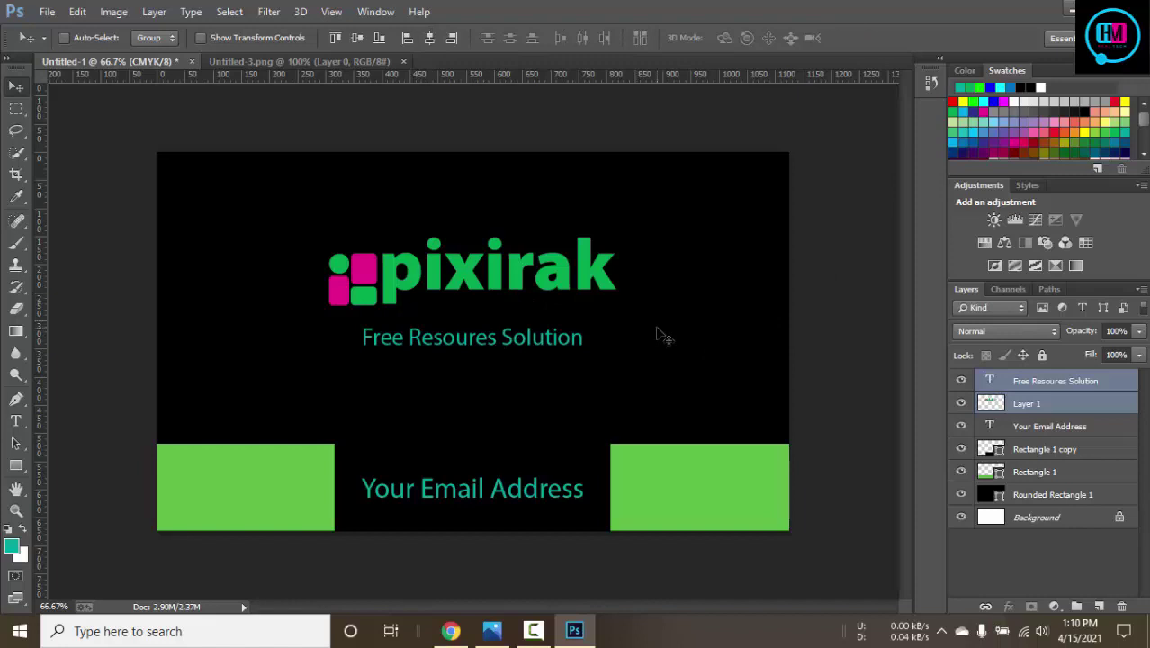
key("t")
left_click(16, 87)
Step: Group all card layers from Rounded Rectangle 1 to the tagline, naming the group Back Part
left_click(1038, 477)
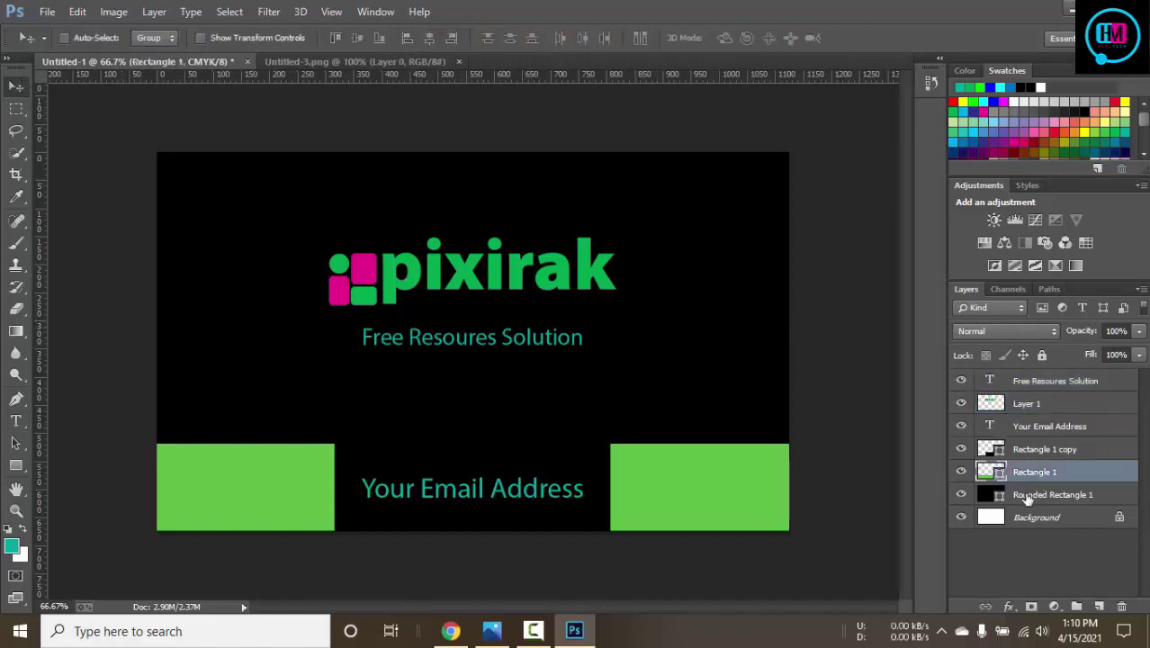
left_click(1026, 494)
left_click(1032, 389, "shift")
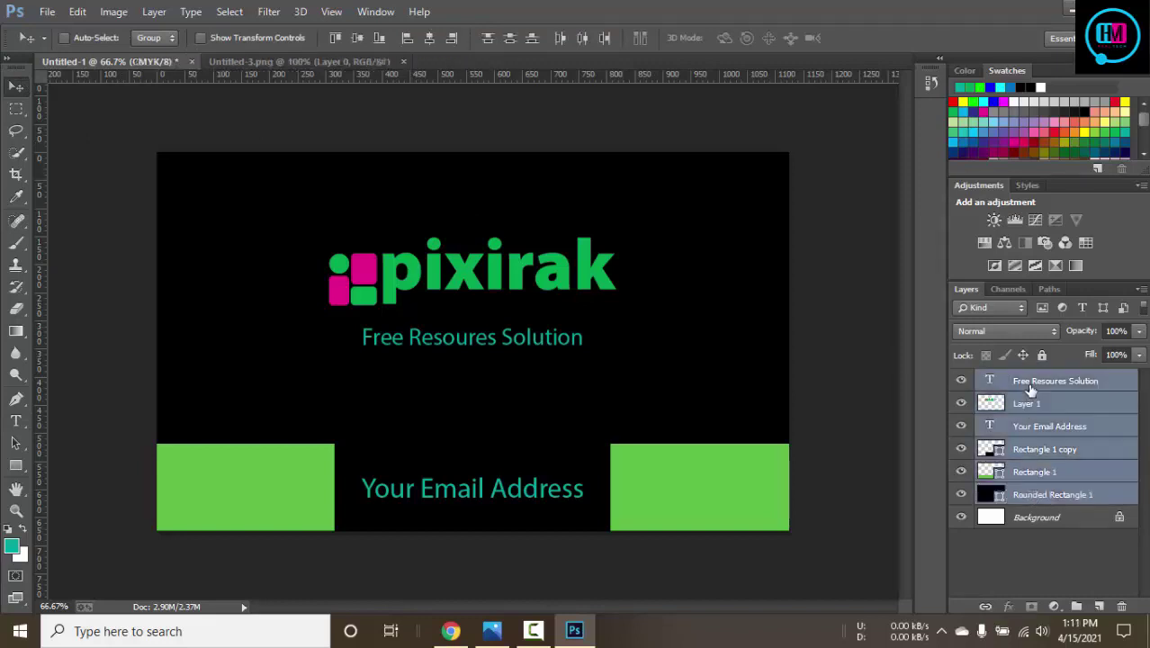
key("ctrl+g")
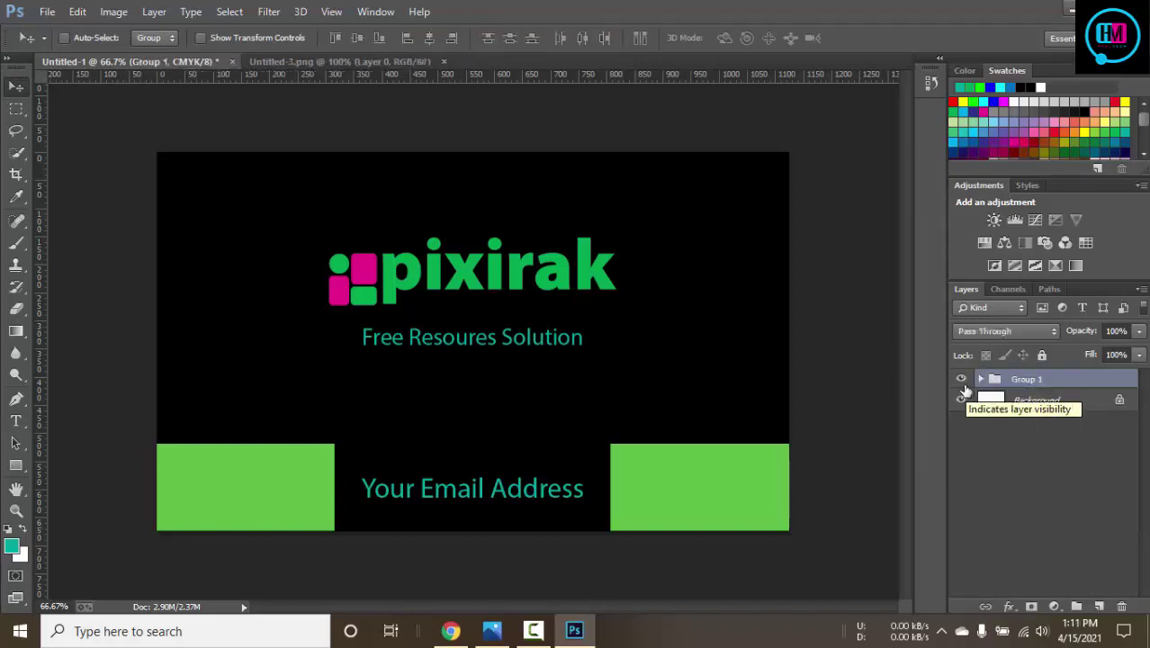
left_click(961, 379)
left_click(961, 379)
double_click(1028, 379)
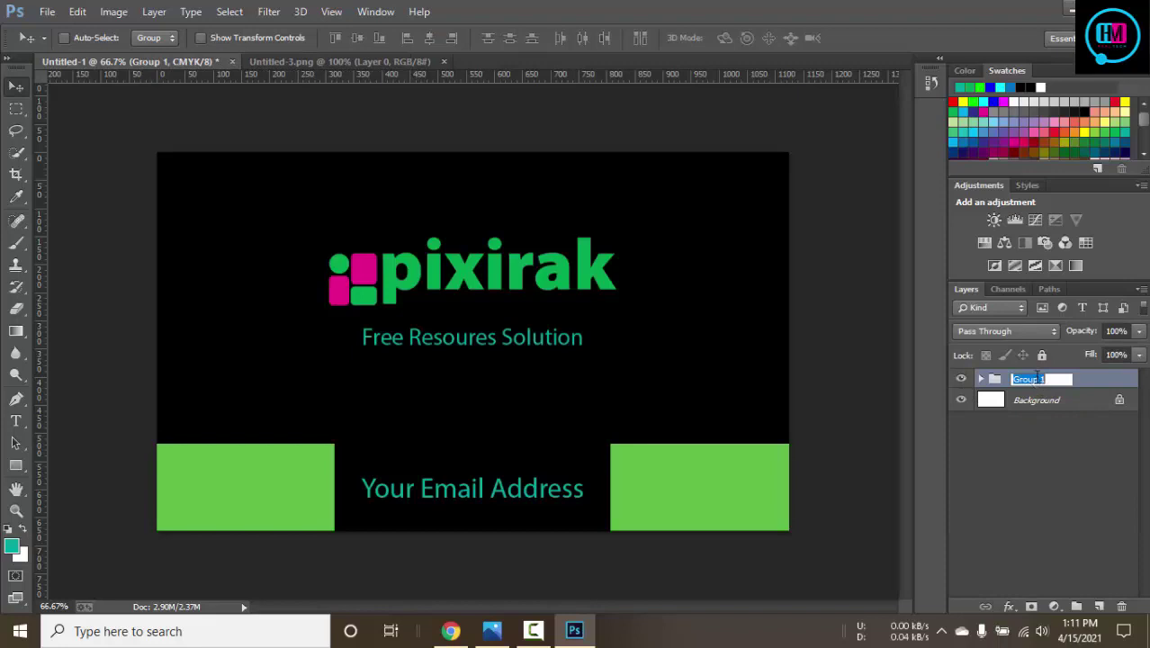
type("Back Part")
Step: Confirm the Back Part group name and hide the group
left_click(1017, 474)
left_click(961, 378)
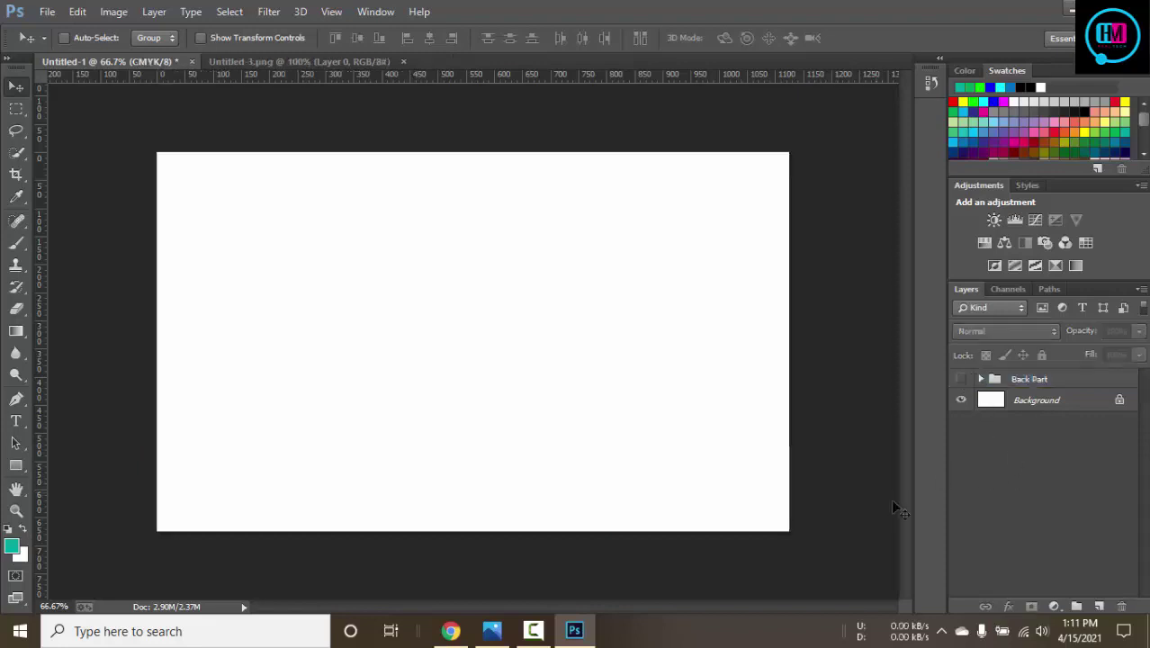
key("ctrl+semicolon")
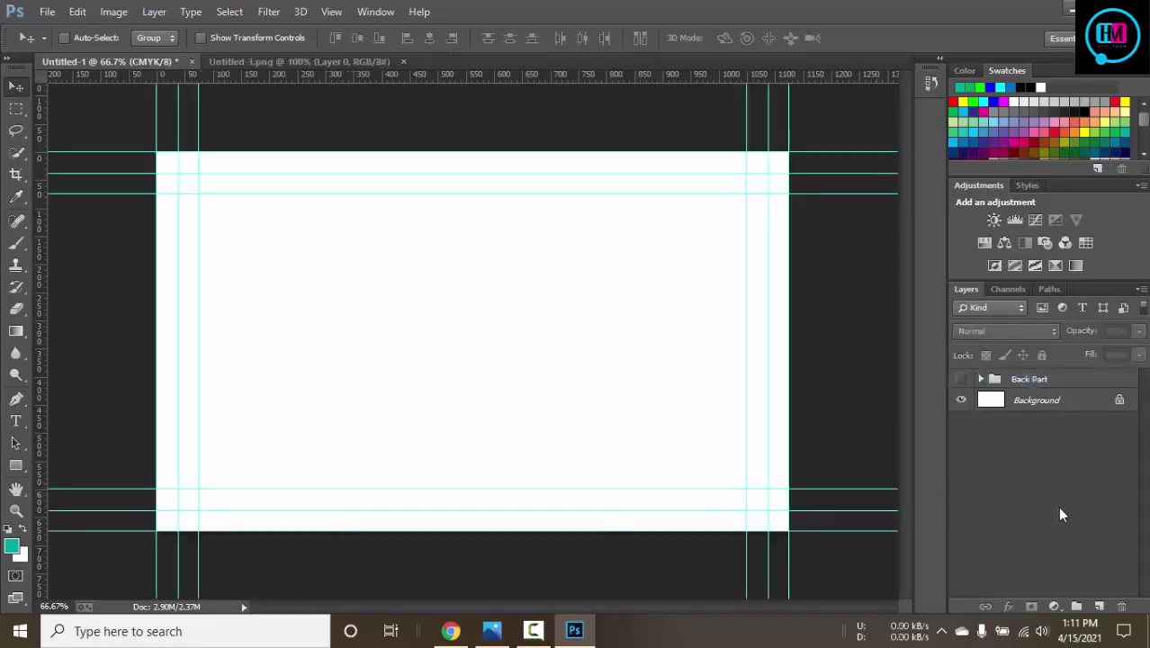
key("ctrl+semicolon")
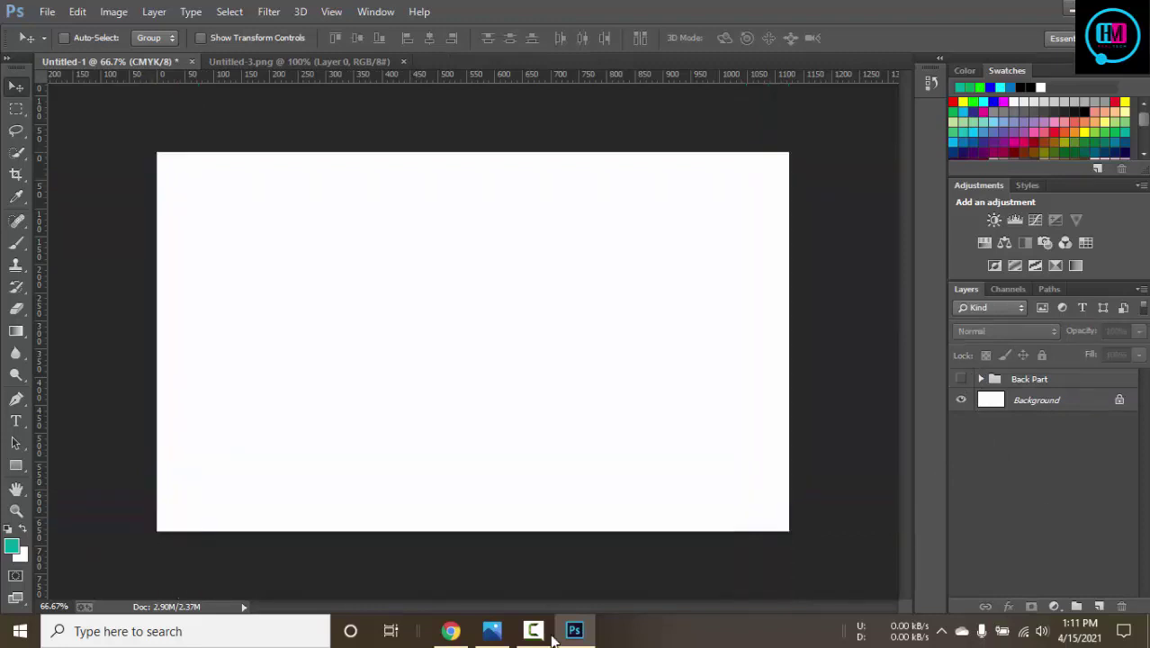
Step: Check the reference photo, then return the blank card document to the front
left_click(492, 630)
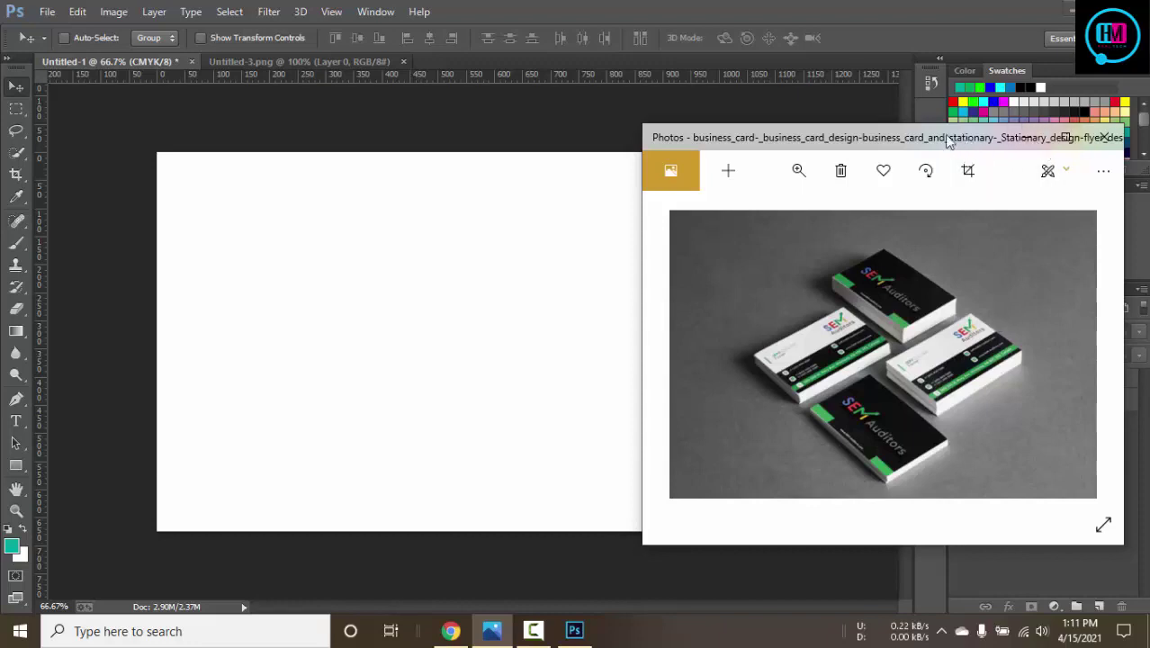
left_click_drag(961, 144, 879, 168)
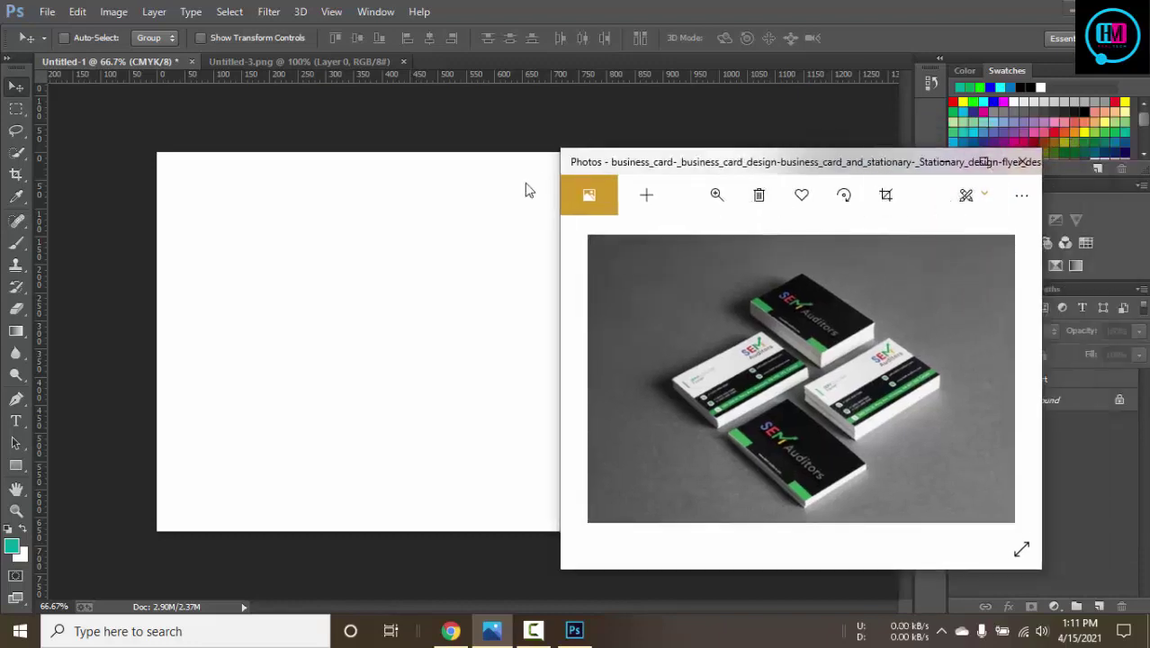
left_click(476, 225)
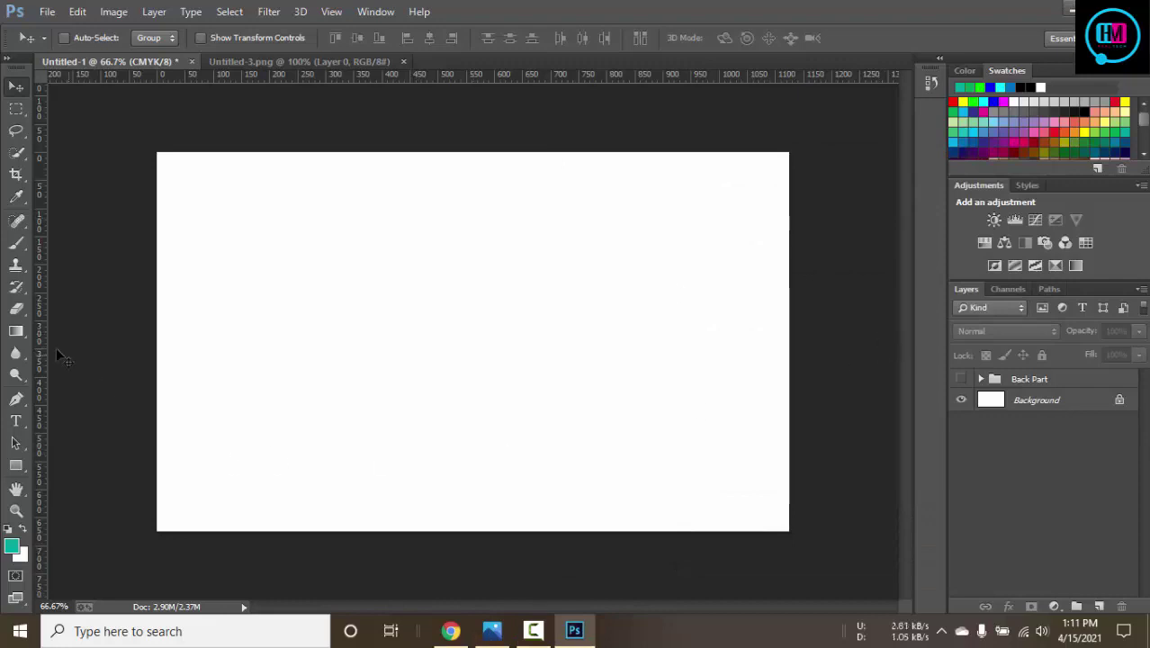
Step: Draw a rectangle across the card by dragging, then undo it
left_click(15, 465)
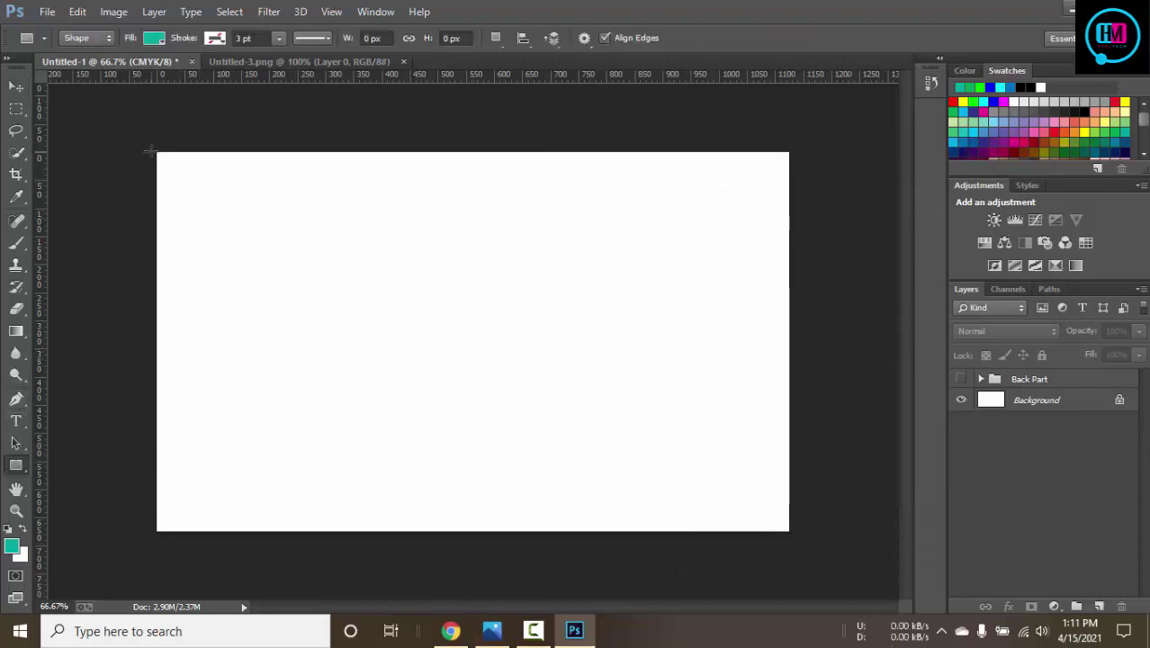
left_click_drag(157, 148, 785, 530)
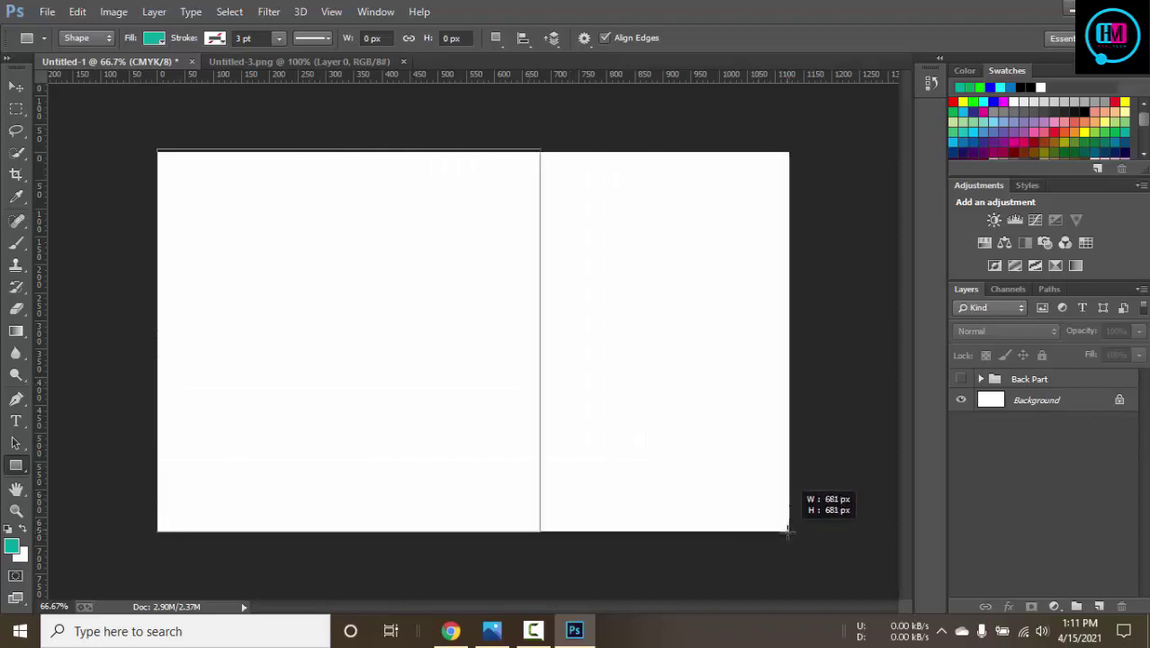
mouse_move(785, 530)
left_mouse_down()
mouse_move(855, 539)
mouse_move(789, 531)
left_mouse_up()
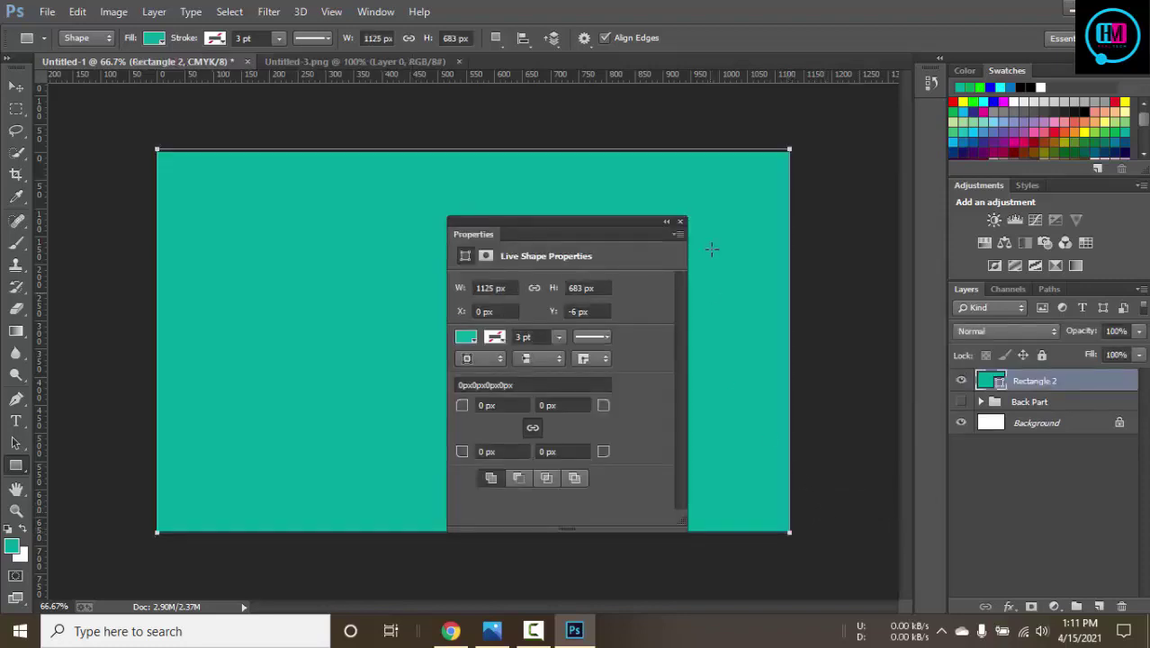
key("ctrl+z")
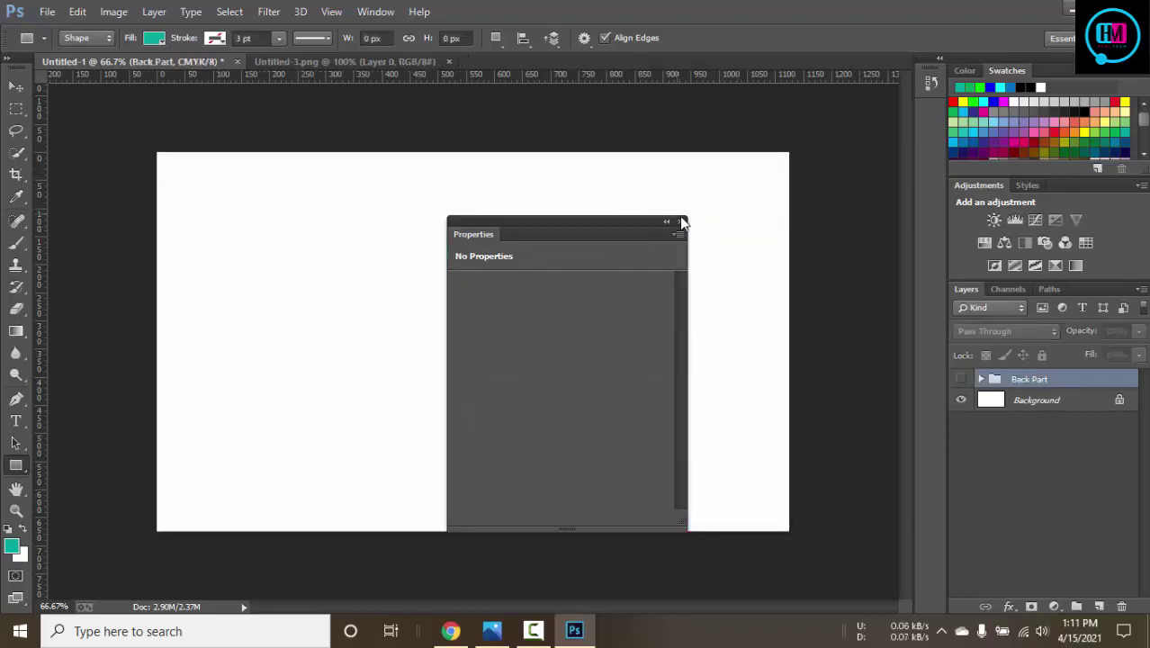
left_click(679, 221)
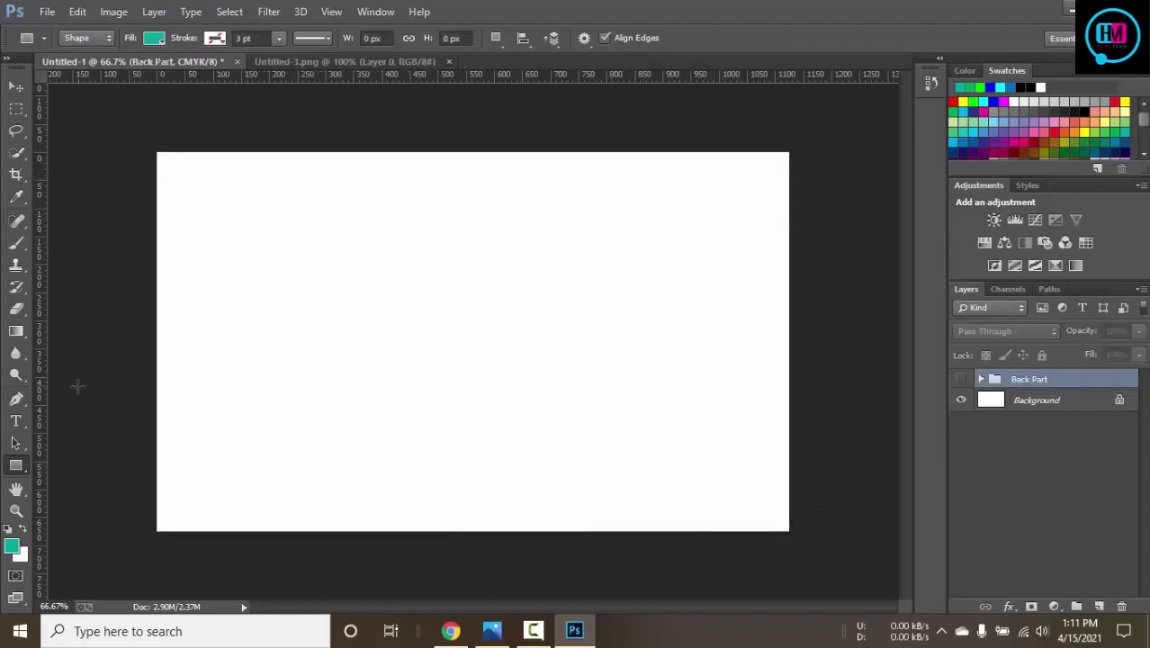
Step: Try an exact 3.75 × 2.25 rectangle from centre, deleting the faulty thin result
left_click(411, 333)
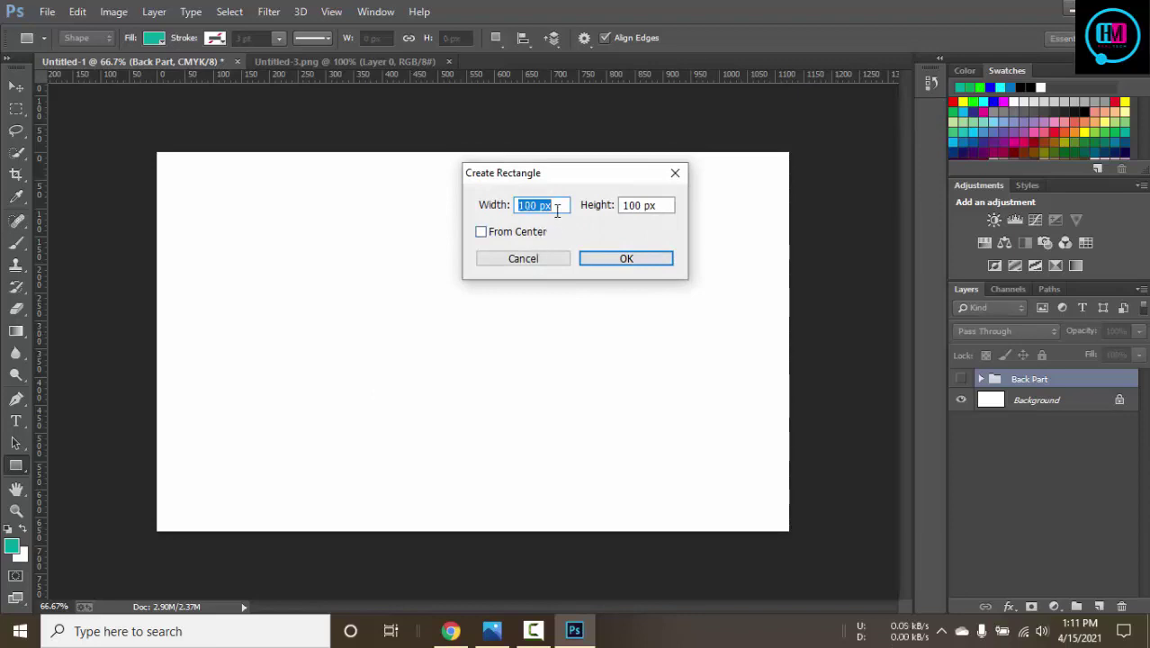
type("3")
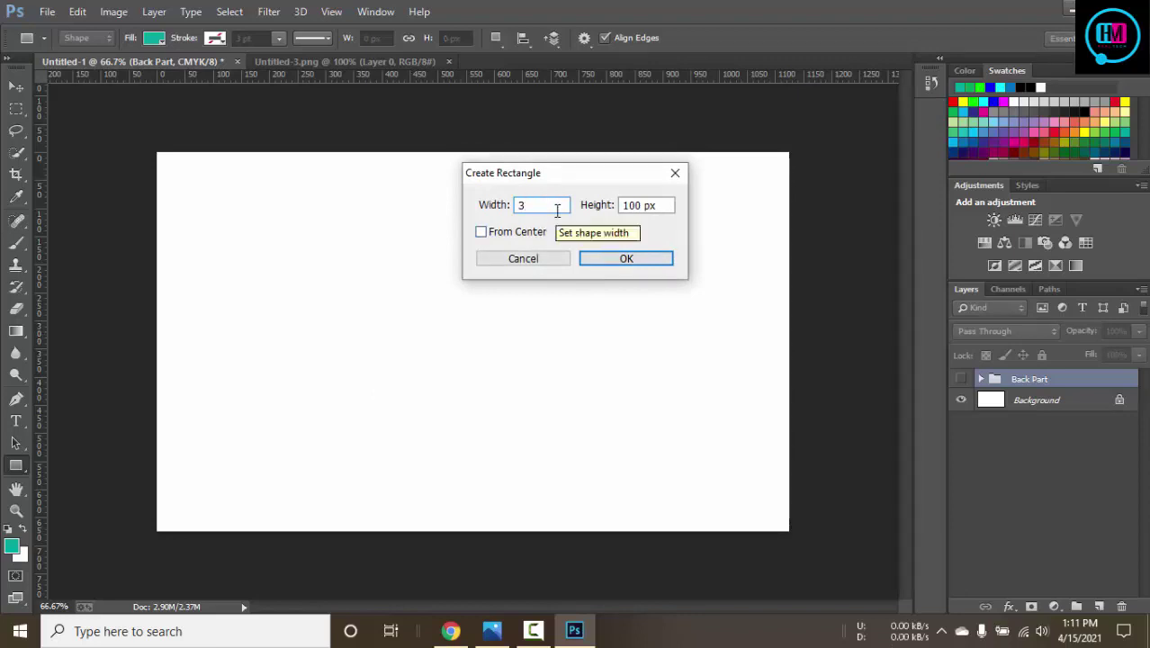
type(".75")
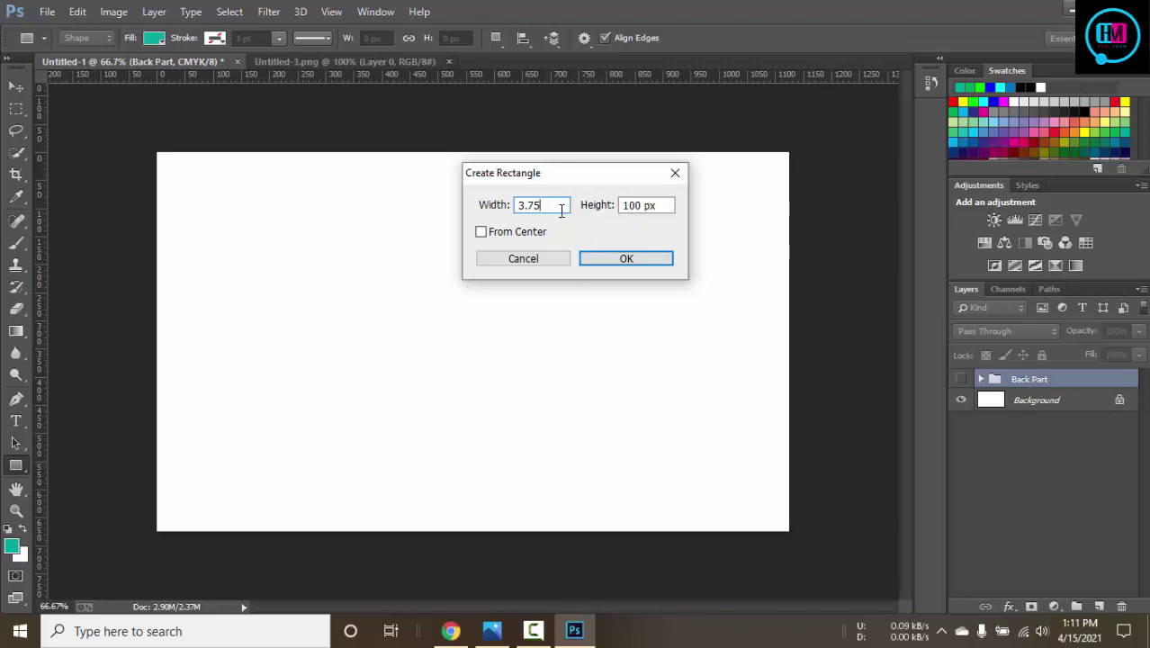
left_click(492, 231)
left_click(666, 207)
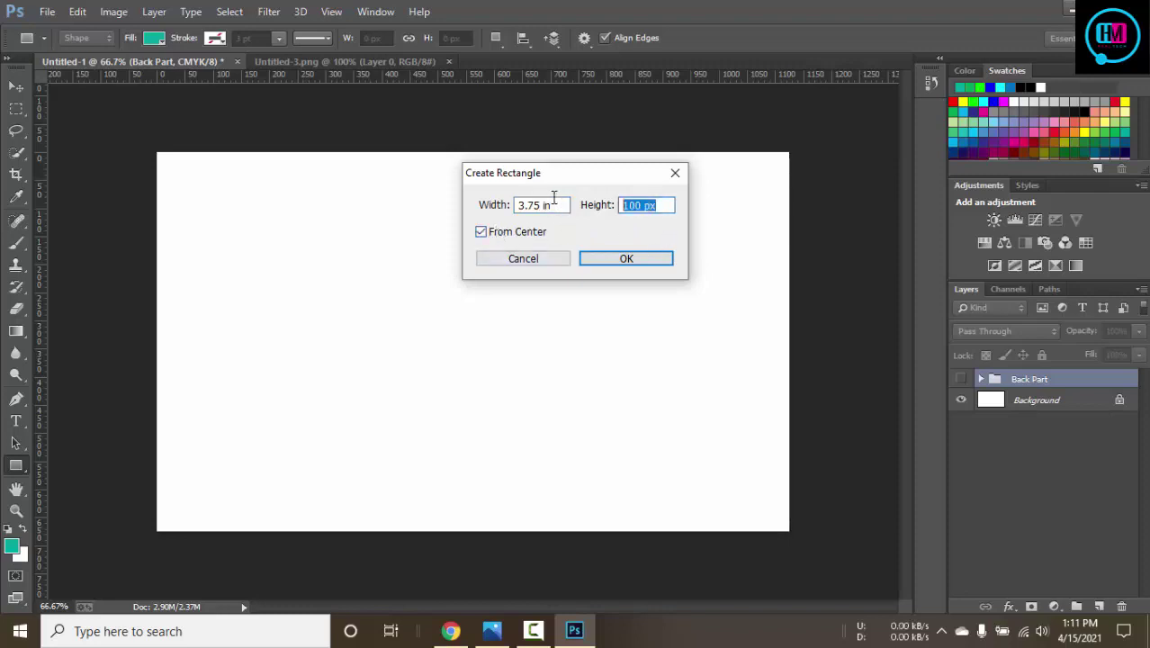
type("2.25")
left_click(624, 258)
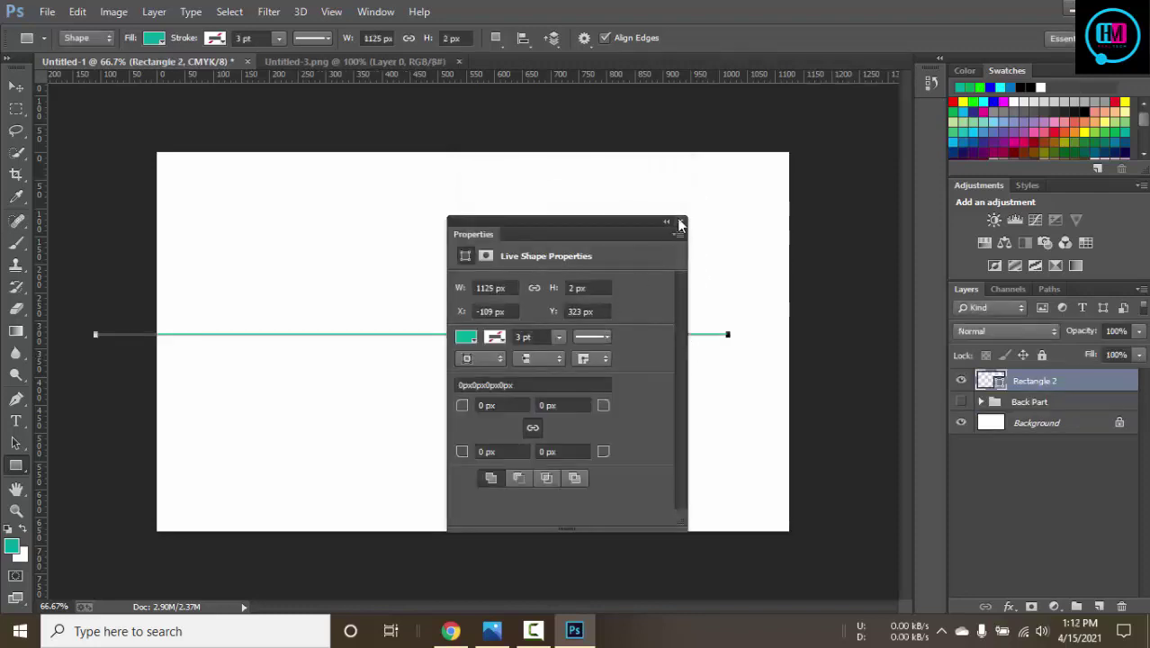
left_click(680, 222)
key("Delete")
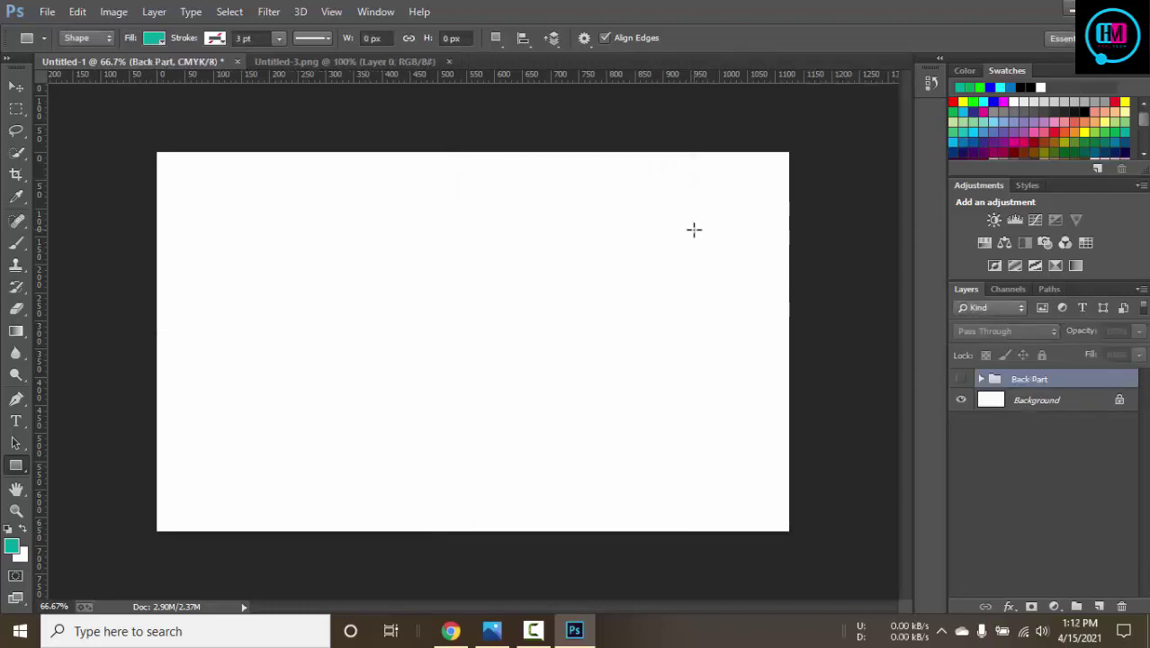
Step: Create a teal 3.75 in × 2.25 in rectangle with the exact-size dialog
left_click(238, 396)
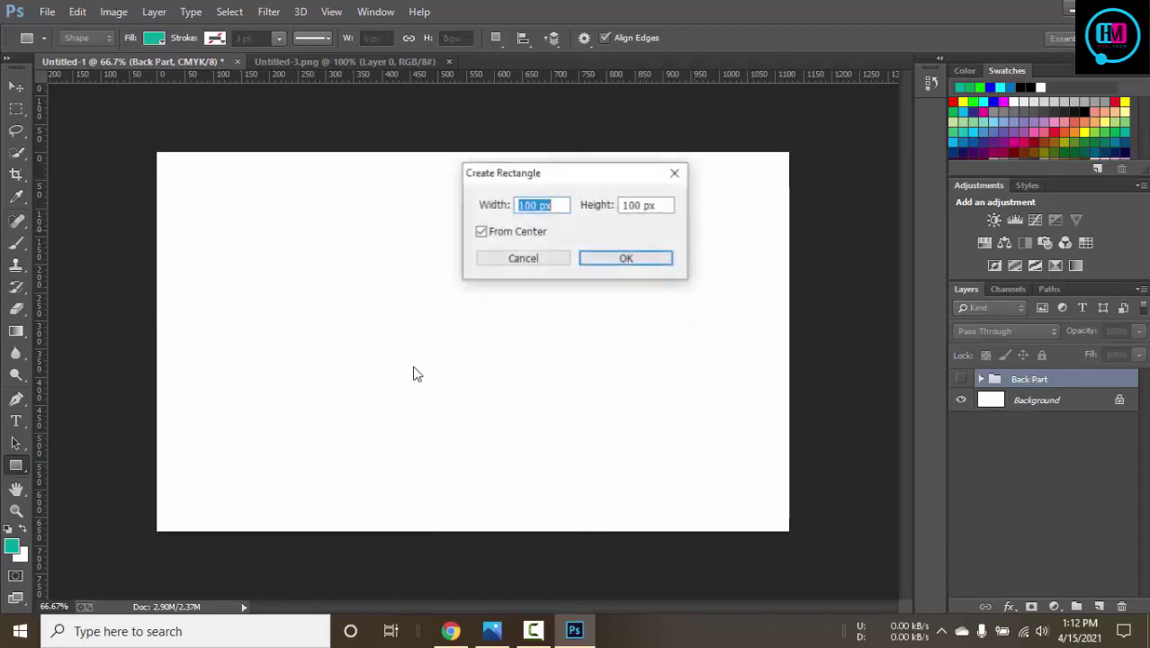
type("3.75")
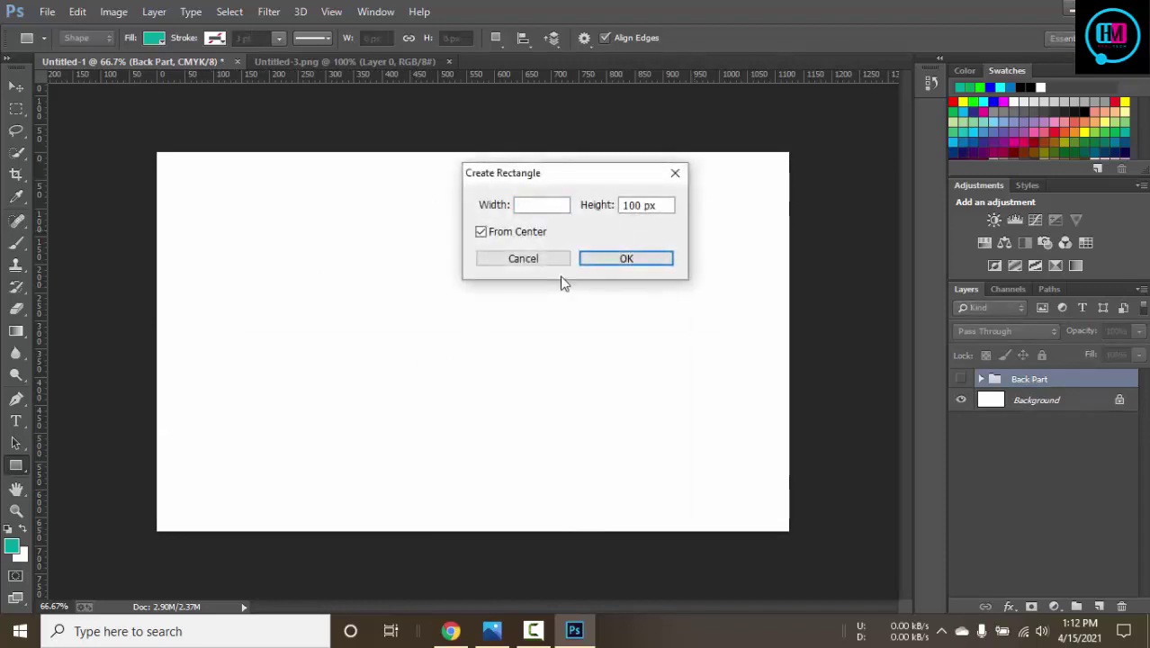
type(" in")
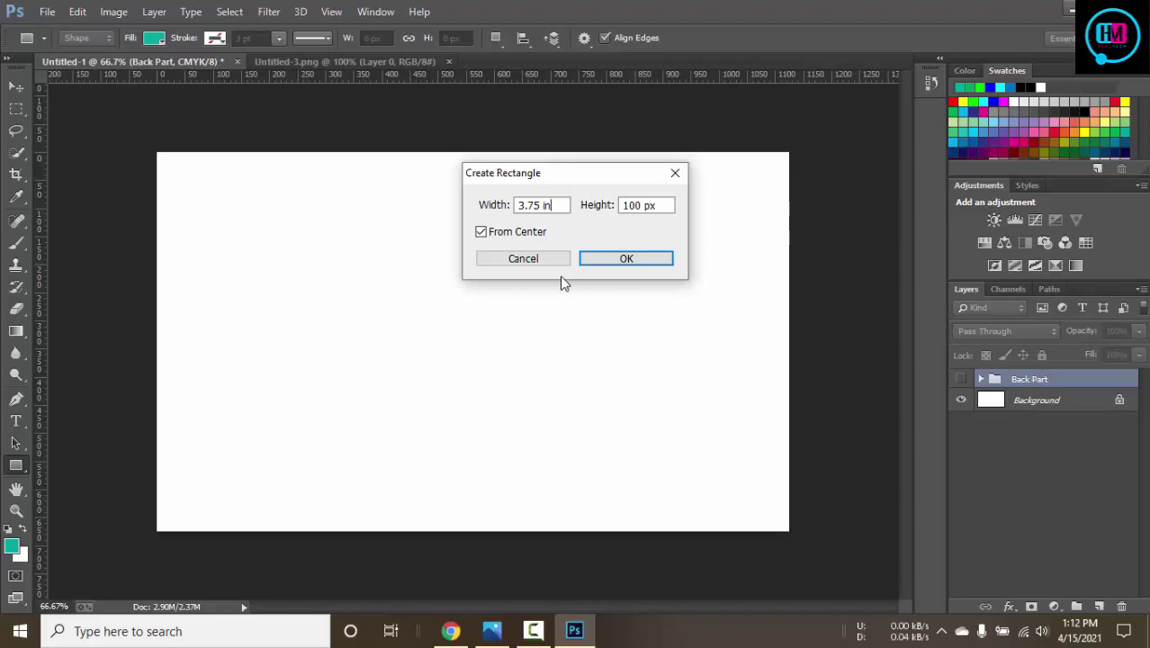
triple_click(648, 205)
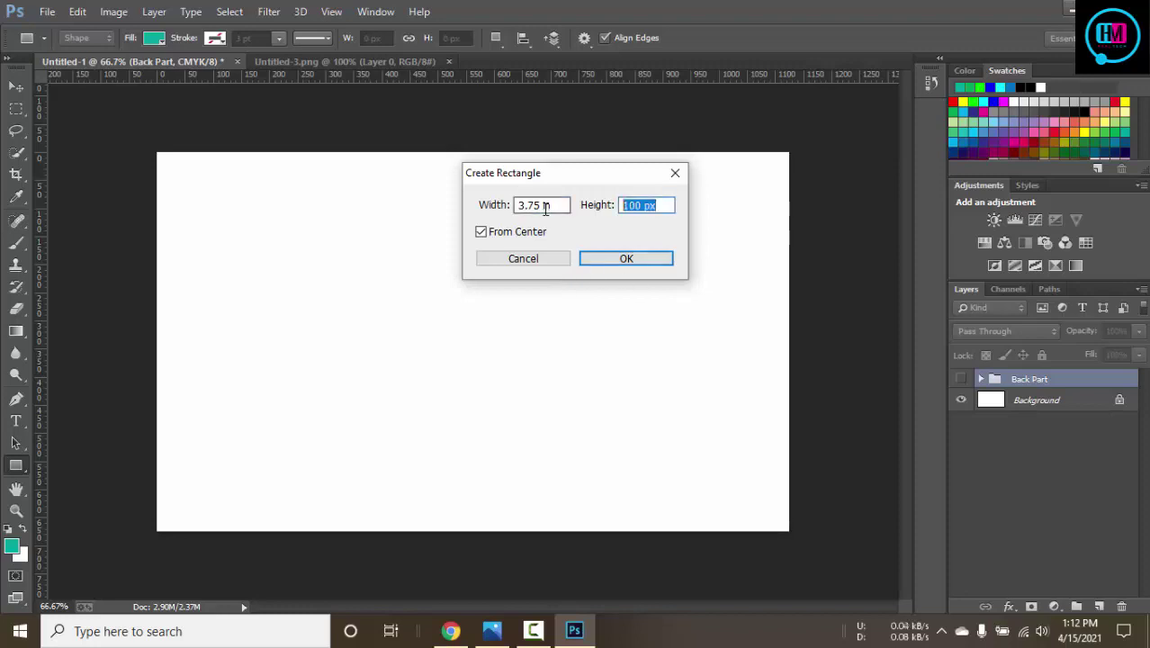
type("2 in")
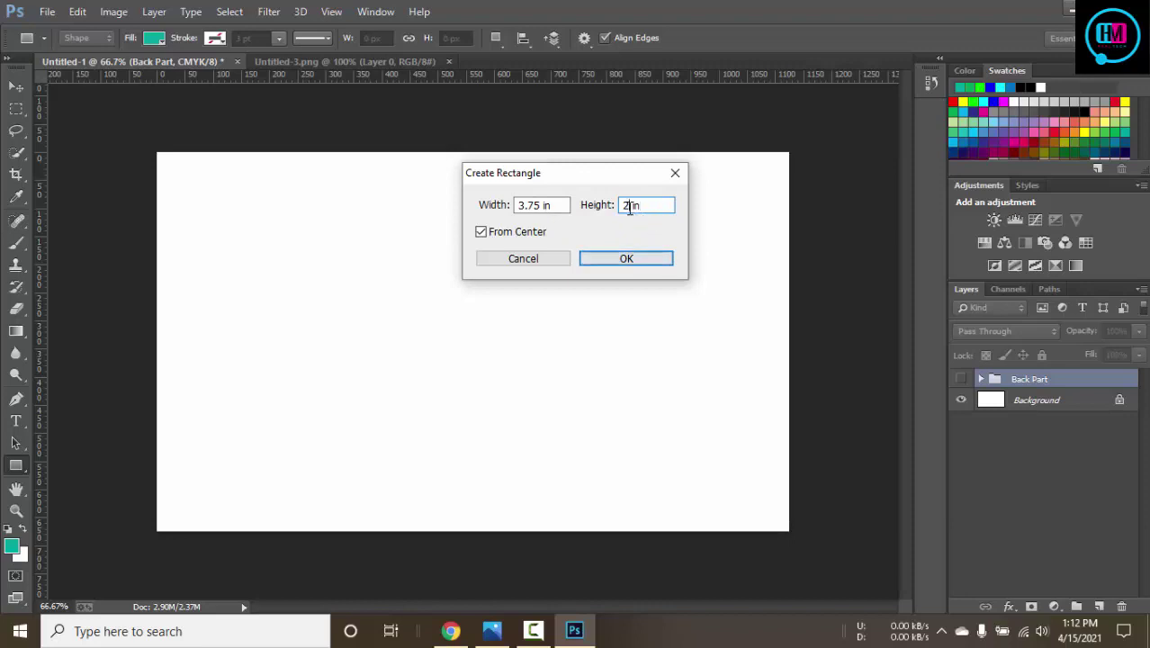
left_click(630, 205)
type(".25")
left_click(642, 261)
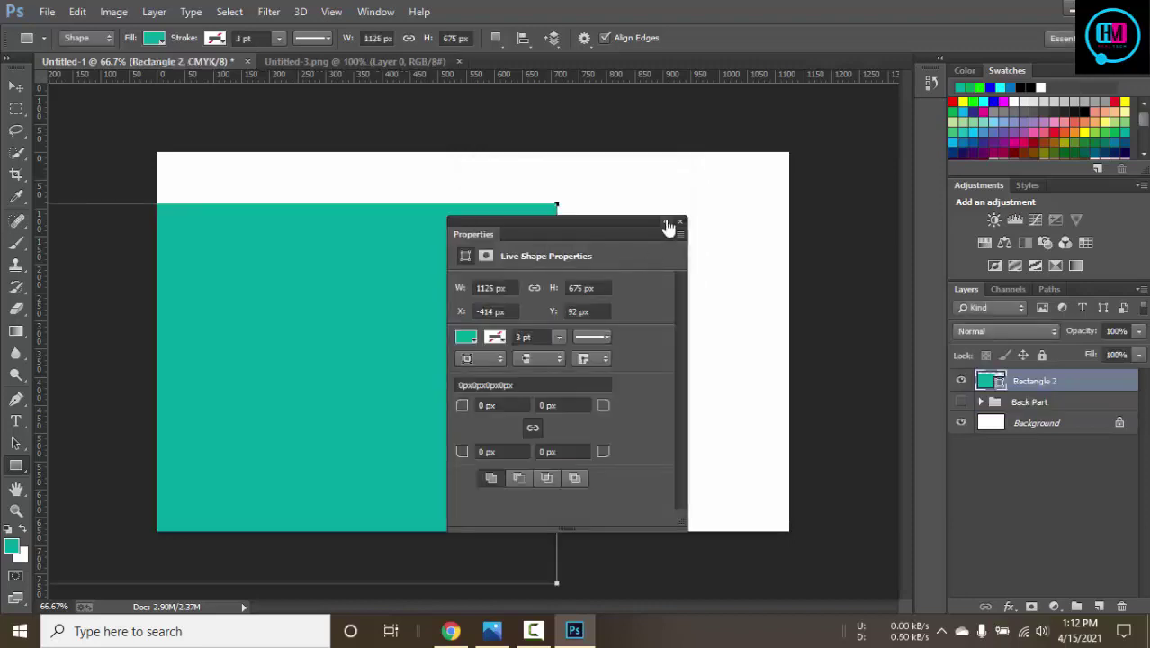
left_click(681, 222)
Step: Centre Rectangle 2 vertically and horizontally against the Background layer
key("v")
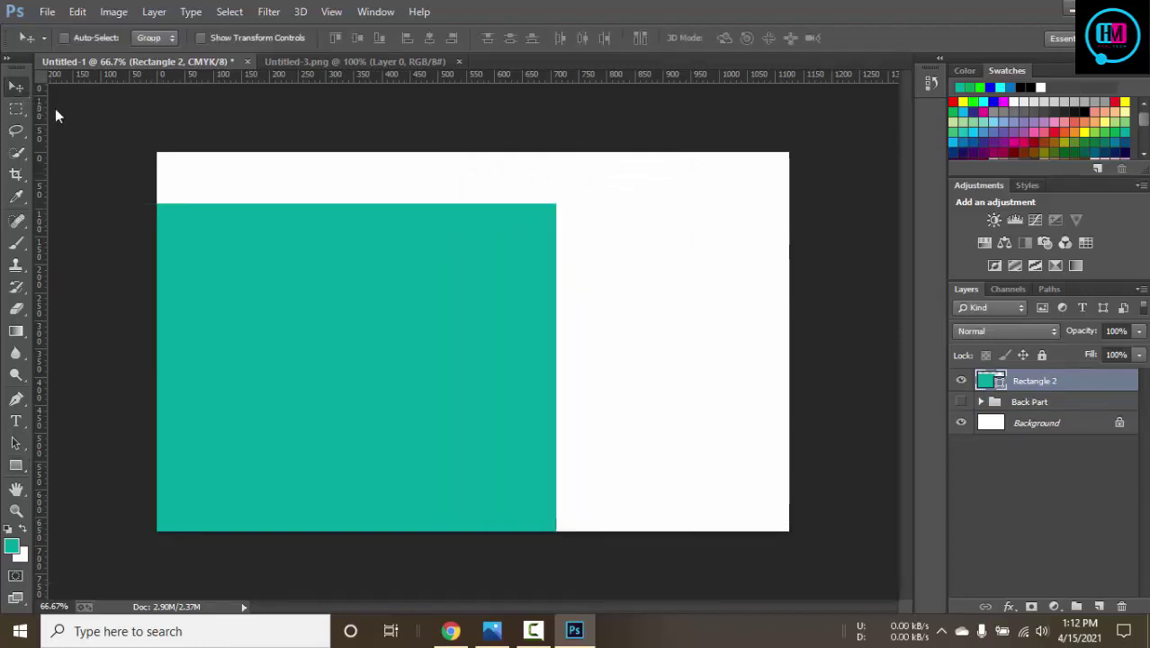
left_click_drag(401, 393, 585, 369)
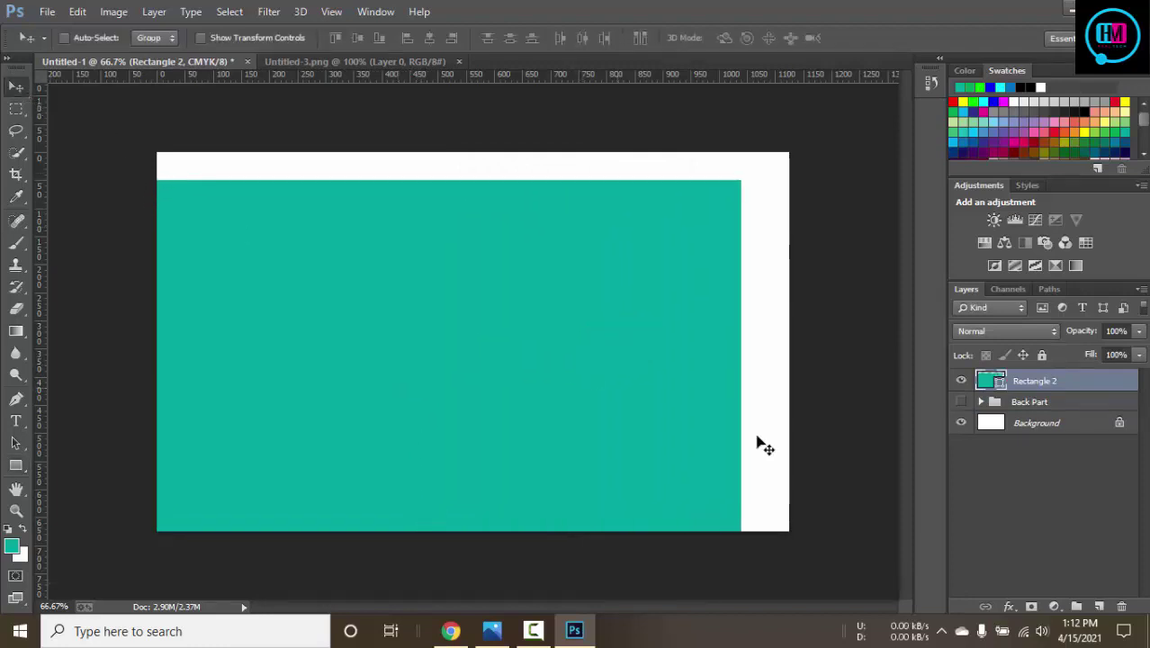
left_click(1032, 430, "ctrl")
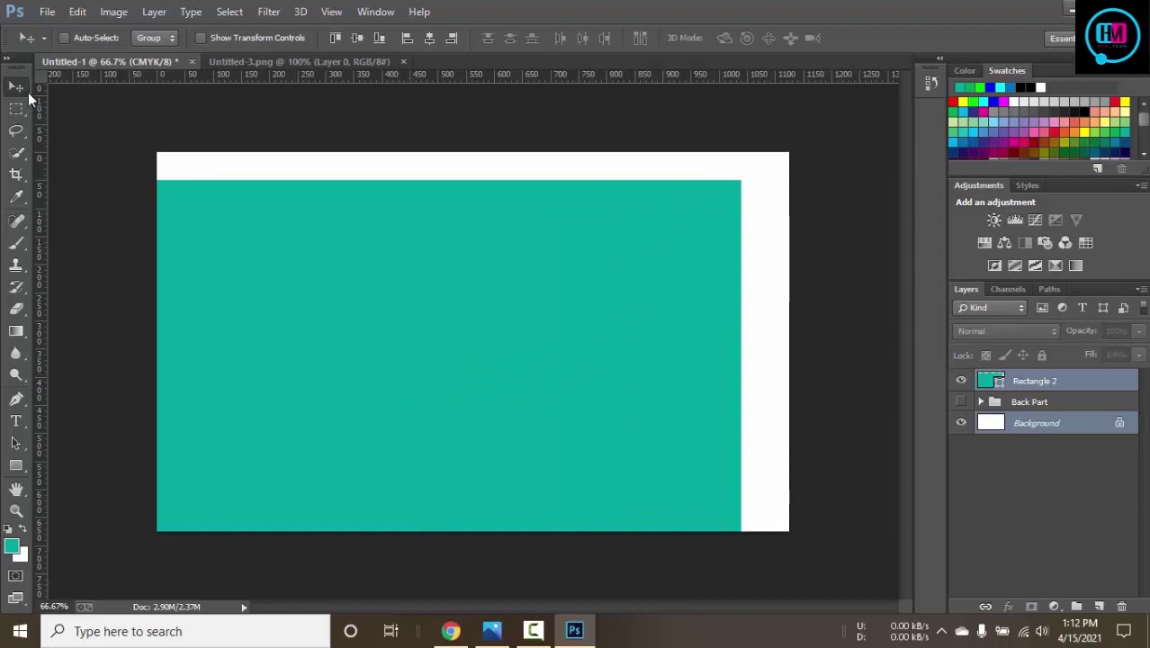
left_click(357, 38)
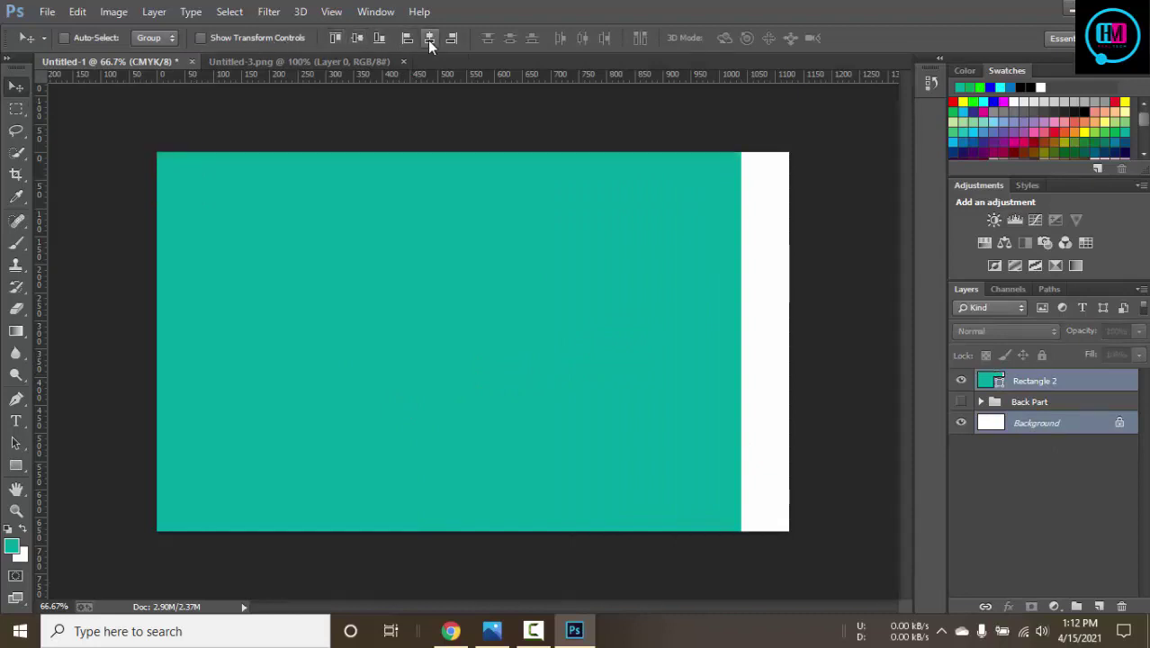
left_click(429, 37)
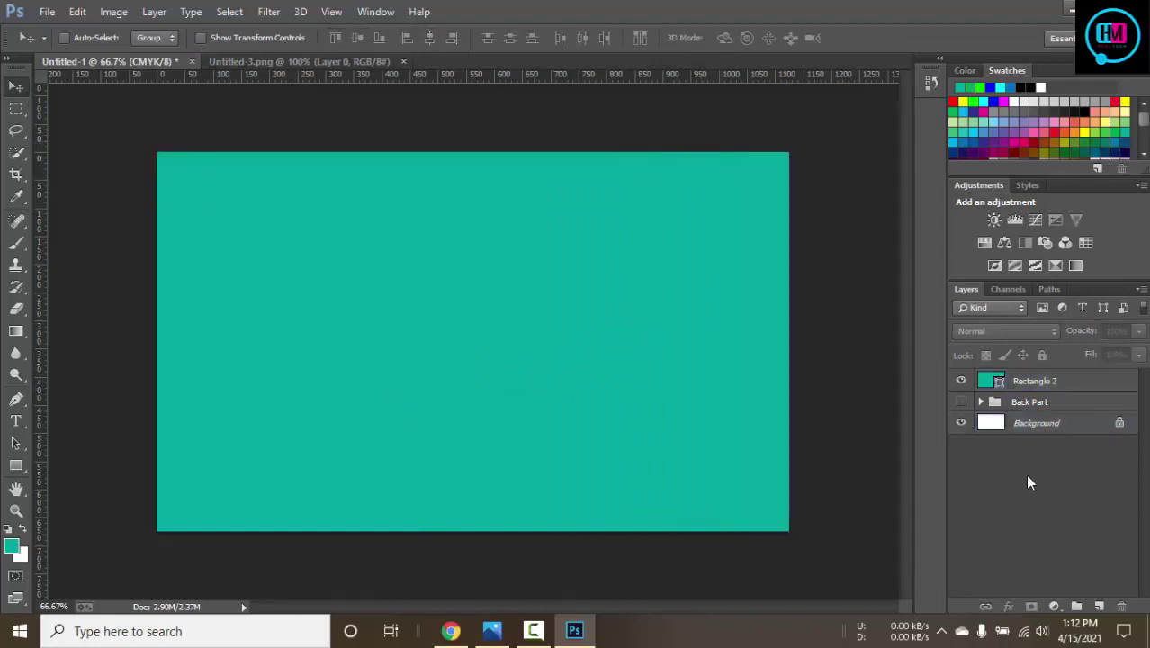
left_click(1042, 389)
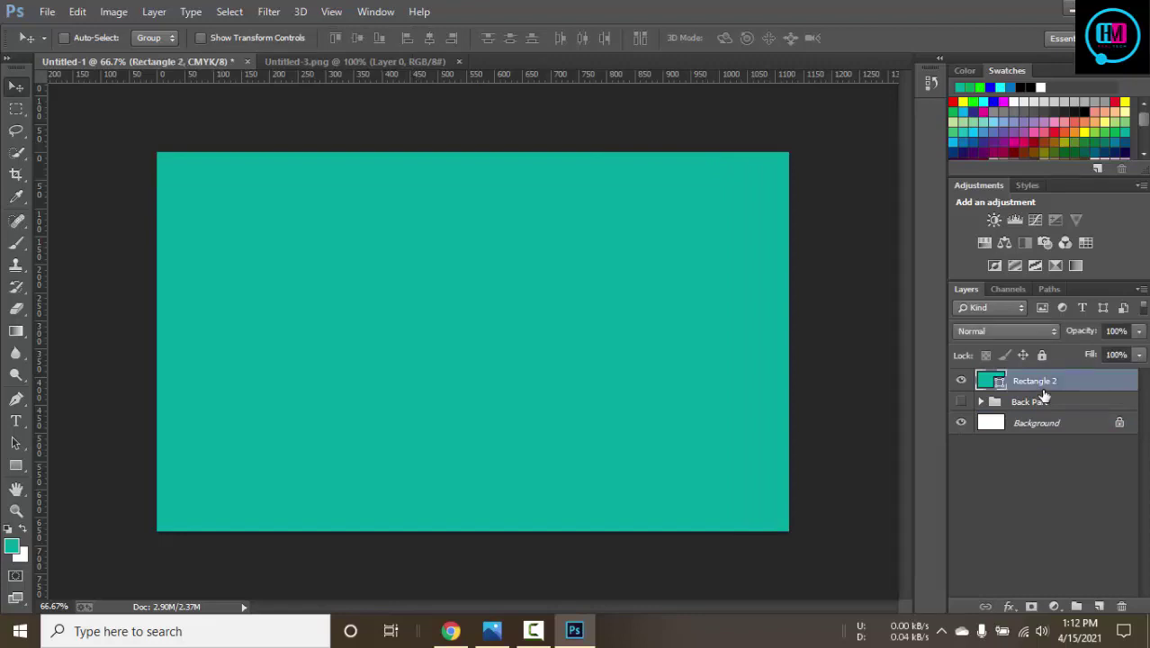
Step: Duplicate Rectangle 2 and shrink the copy to cover the card's upper part
key("ctrl+j")
key("ctrl+t")
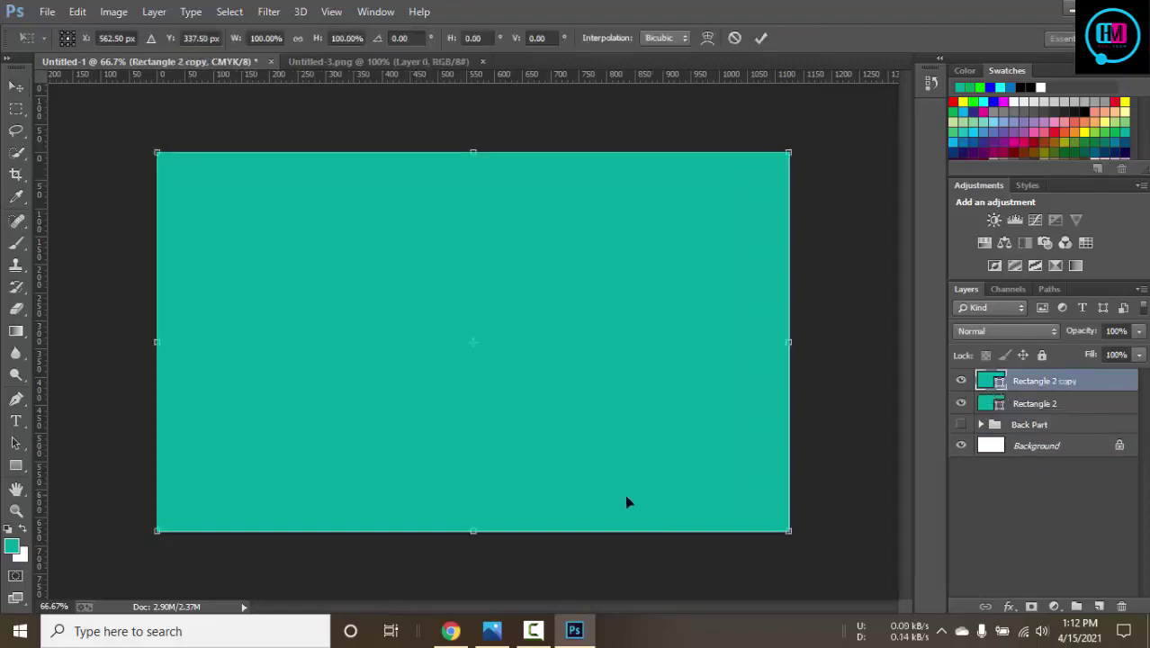
key("shift+Up")
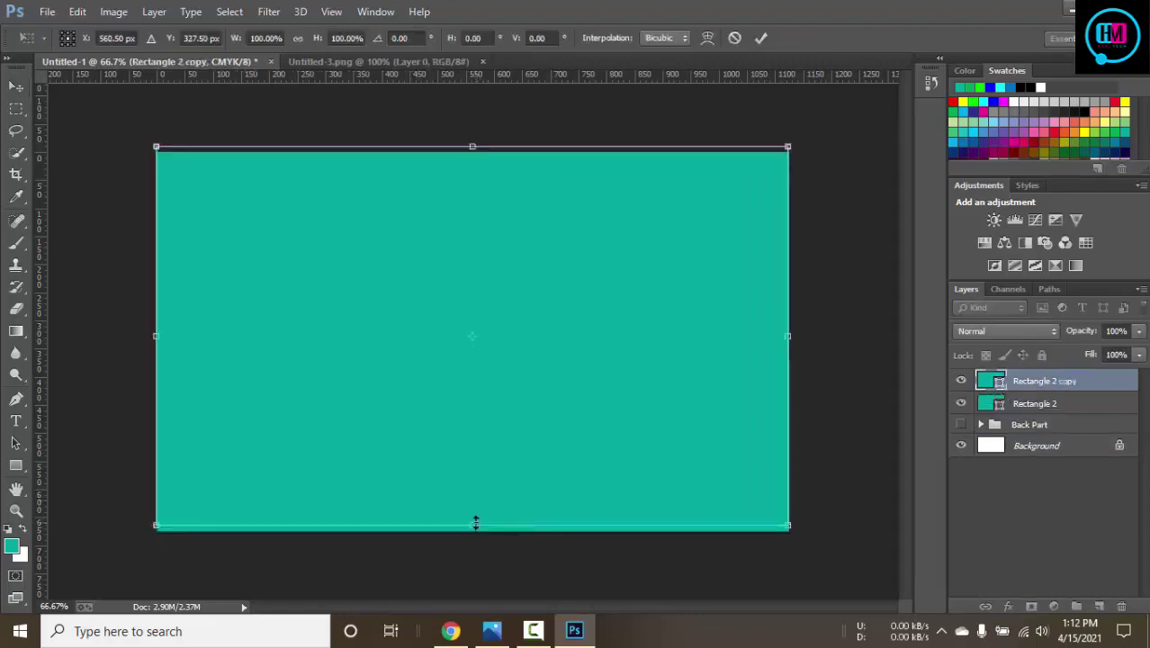
key("shift+Down")
left_click_drag(471, 529, 485, 365)
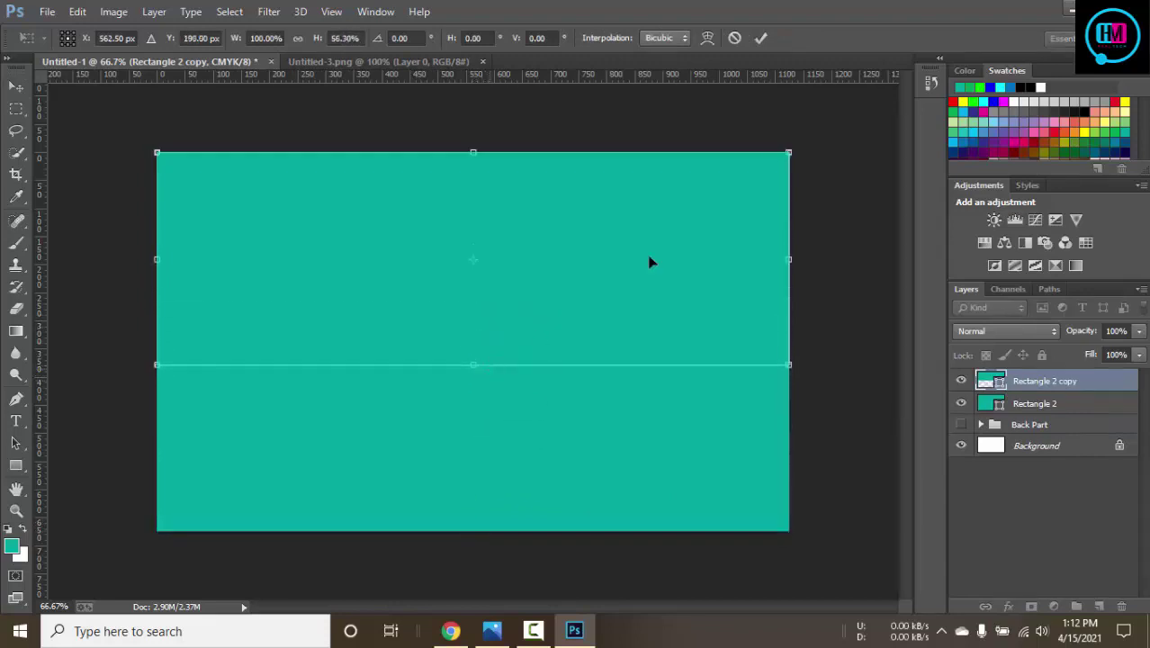
left_click(761, 38)
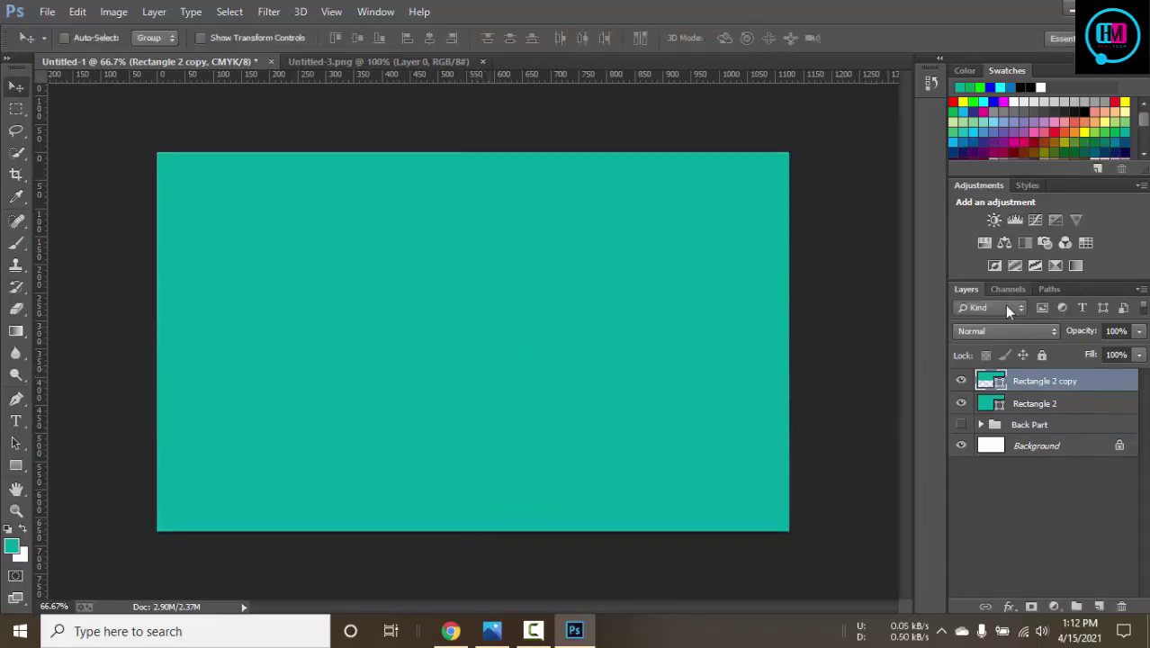
Step: Fill the Rectangle 2 copy with light grey for the top band
double_click(999, 383)
left_click(402, 324)
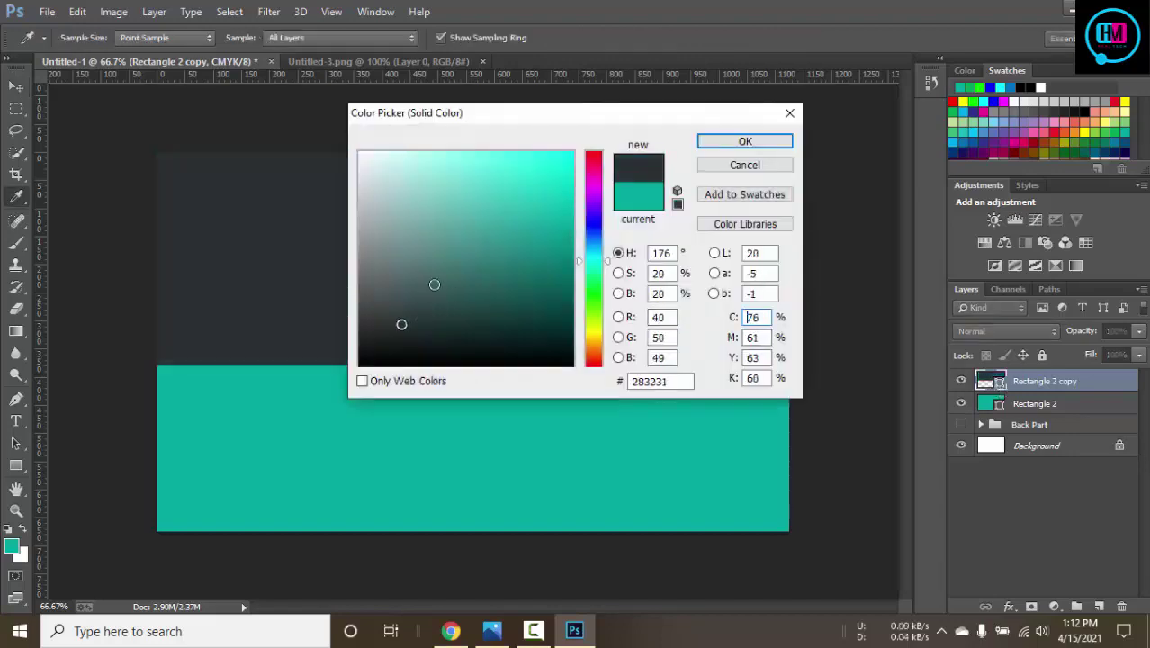
mouse_move(404, 280)
left_mouse_down()
mouse_move(401, 331)
mouse_move(416, 310)
mouse_move(390, 217)
mouse_move(285, 147)
left_mouse_up()
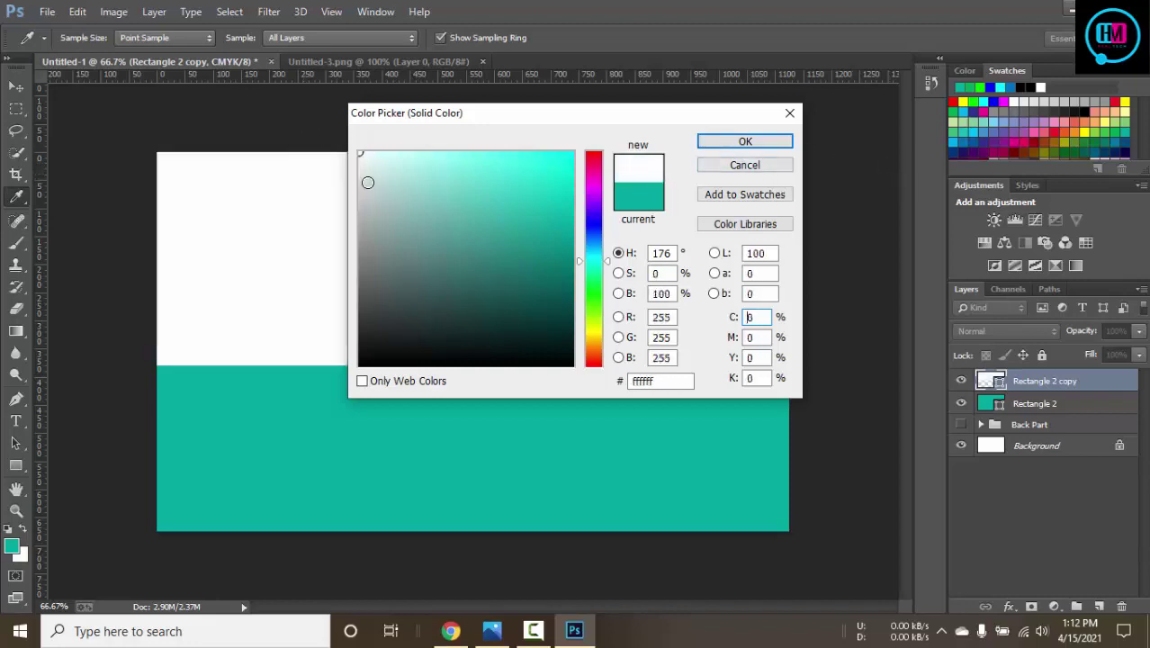
left_click(505, 160)
left_click(720, 141)
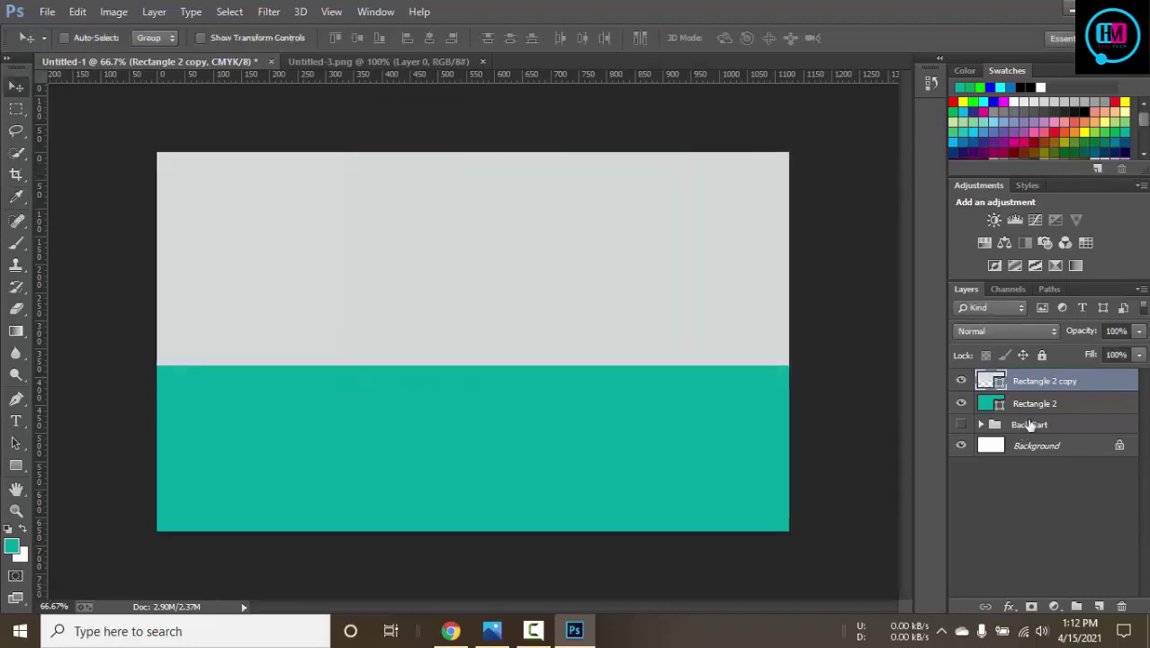
Step: Recolour Rectangle 2 near-black (171d1d) for the bottom band
left_click(982, 406)
double_click(999, 404)
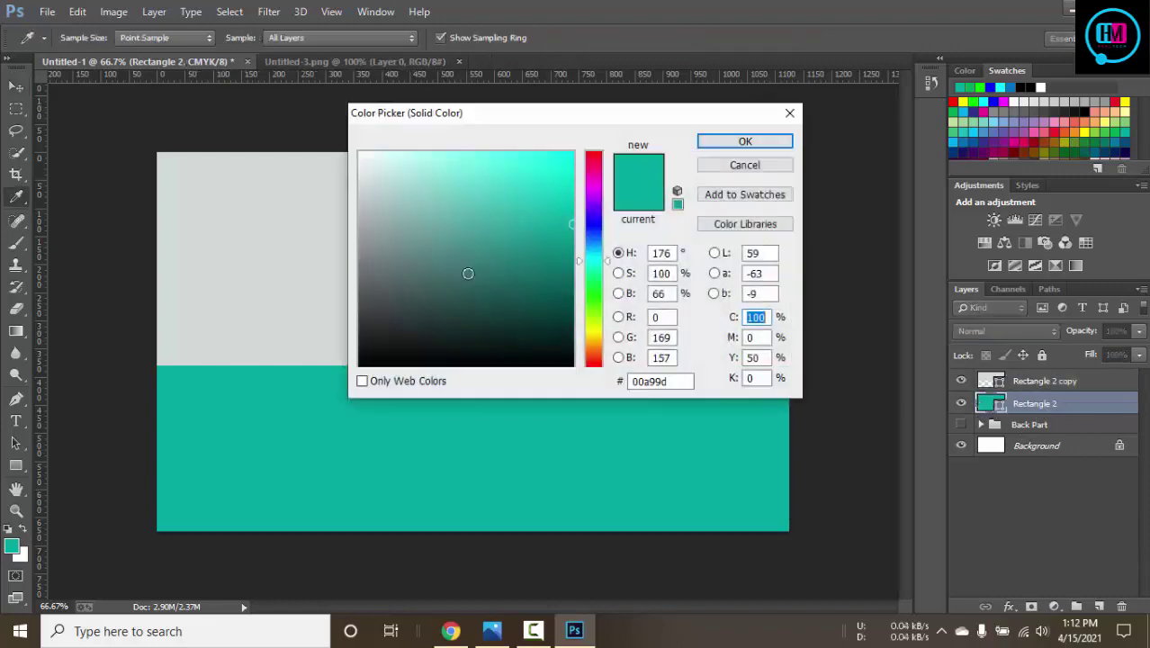
left_click(409, 338)
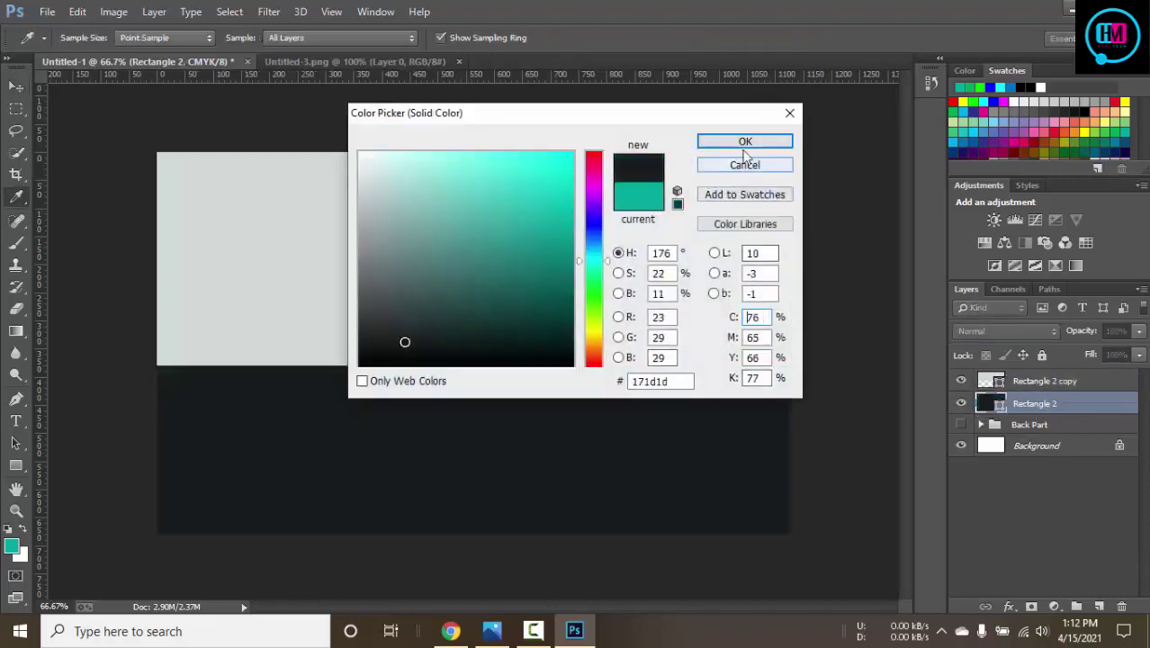
left_click(745, 141)
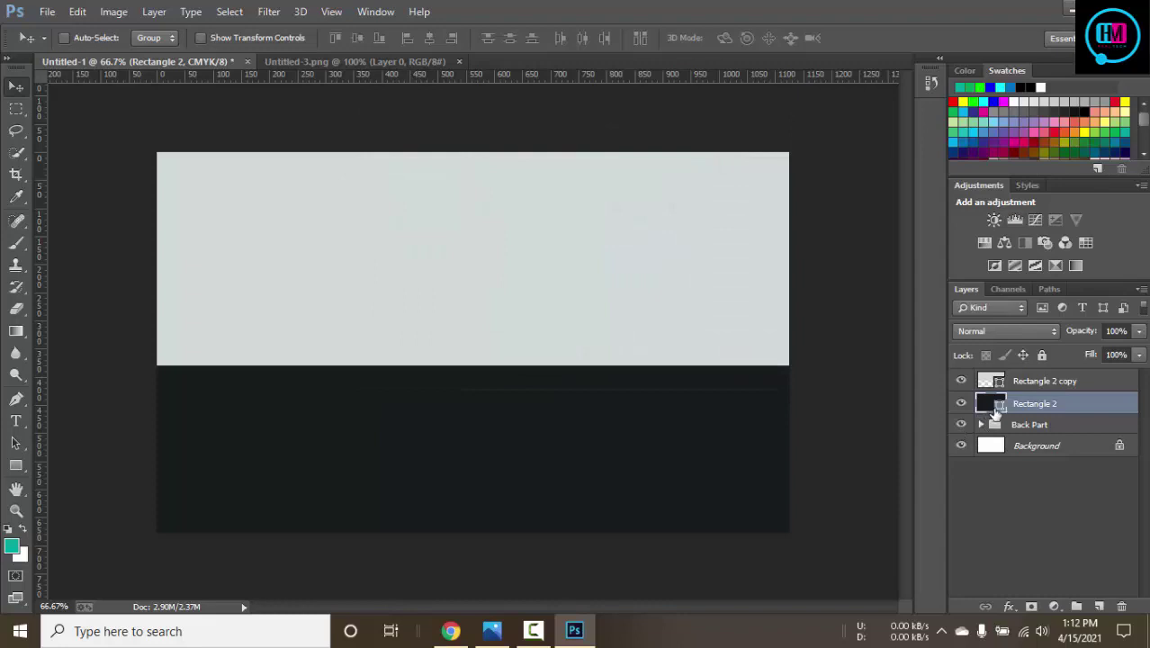
Step: Hide both bands and sample black from the Back Part design, then cancel
left_click(961, 382)
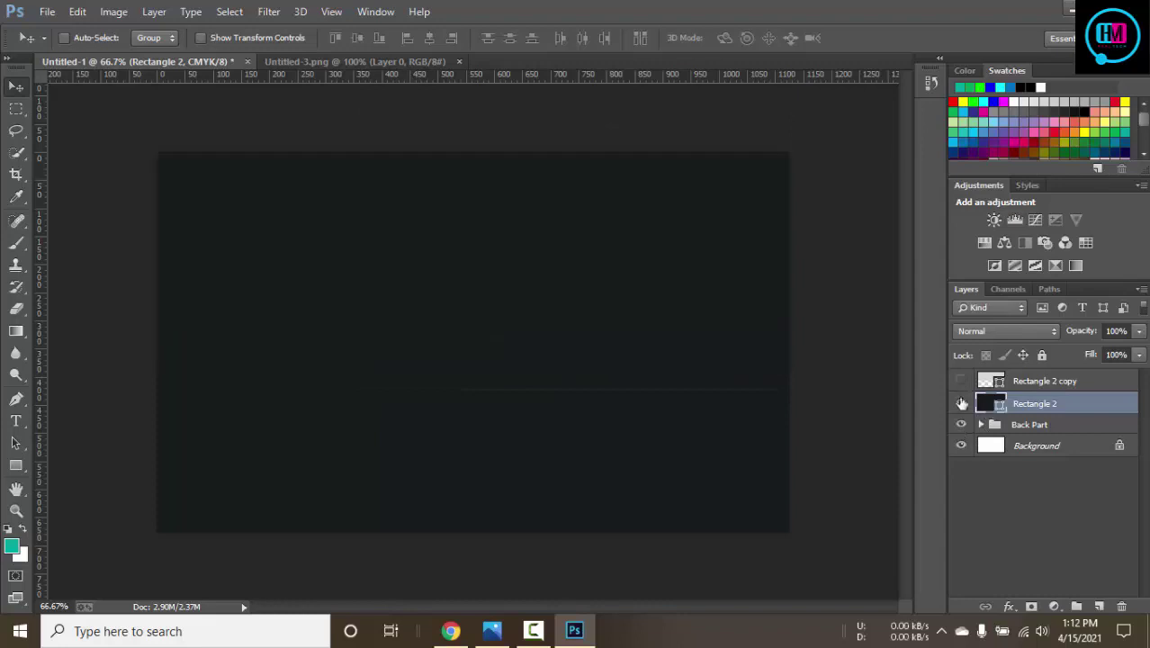
left_click(961, 404)
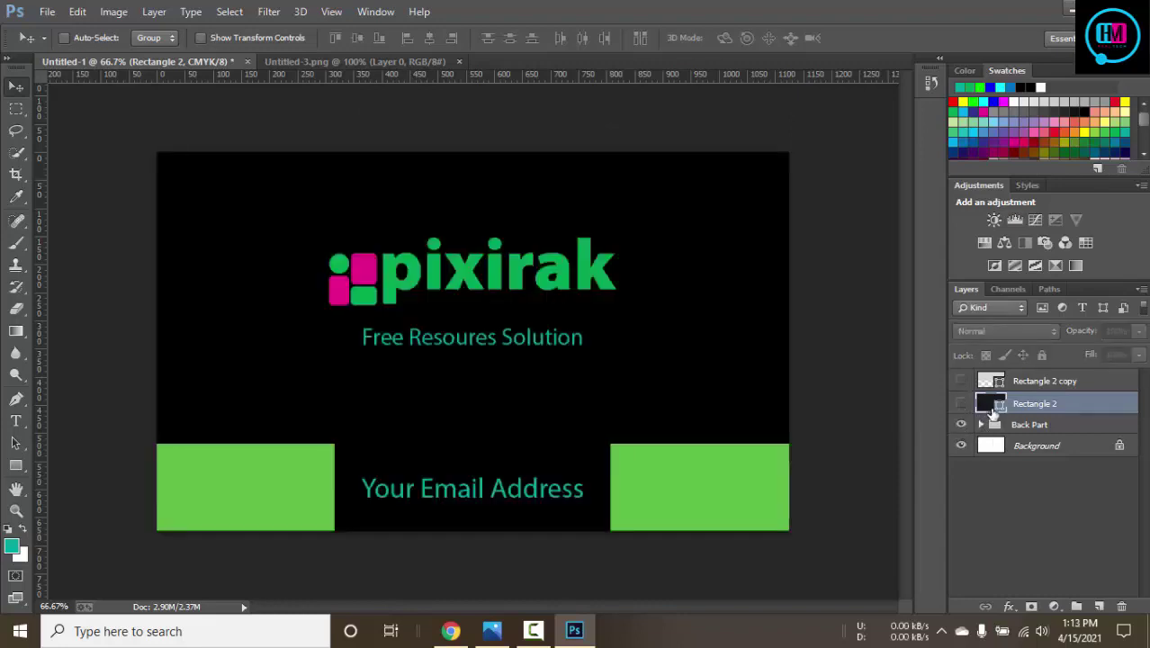
double_click(999, 406)
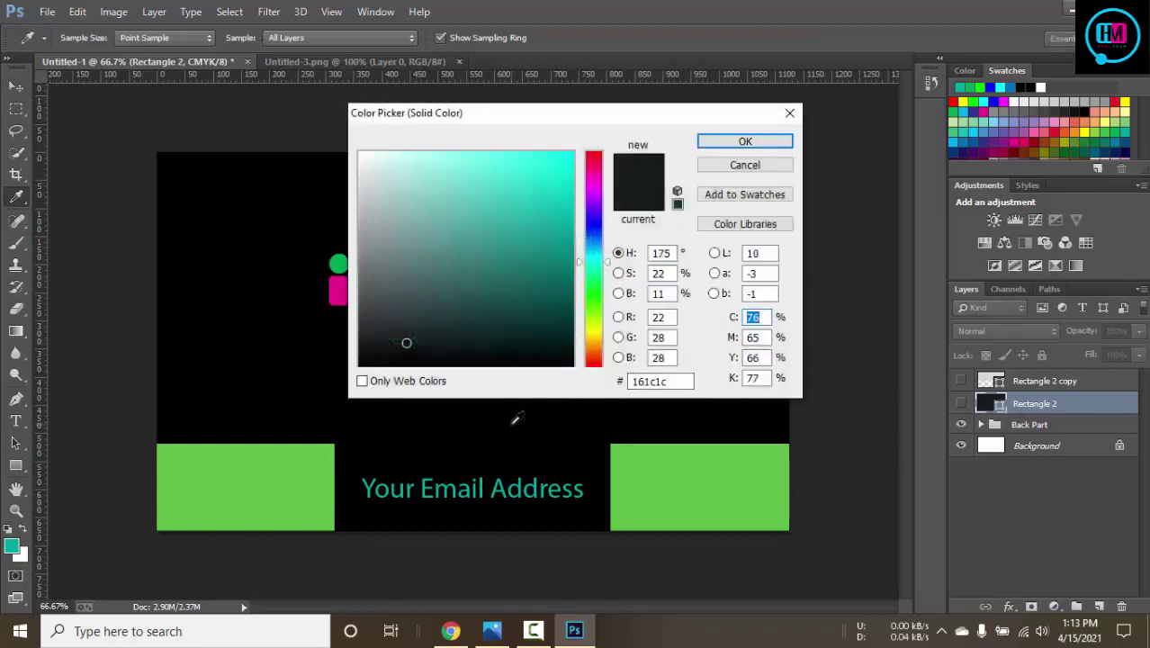
left_click(567, 372)
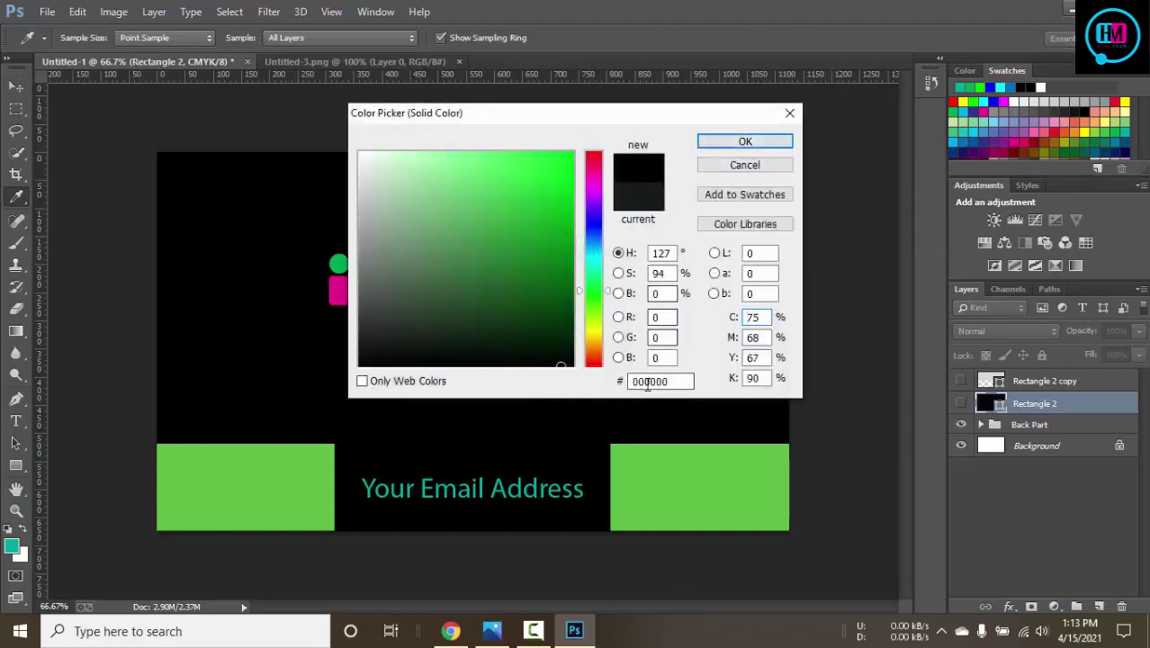
left_click(675, 382)
double_click(675, 382)
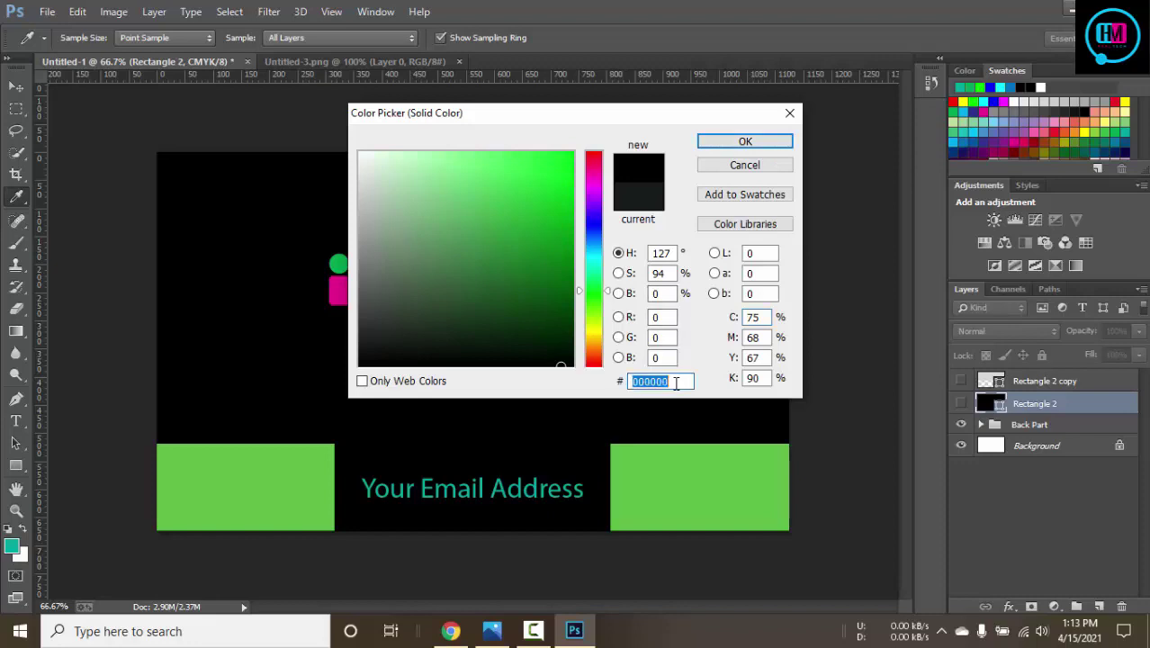
left_click(745, 165)
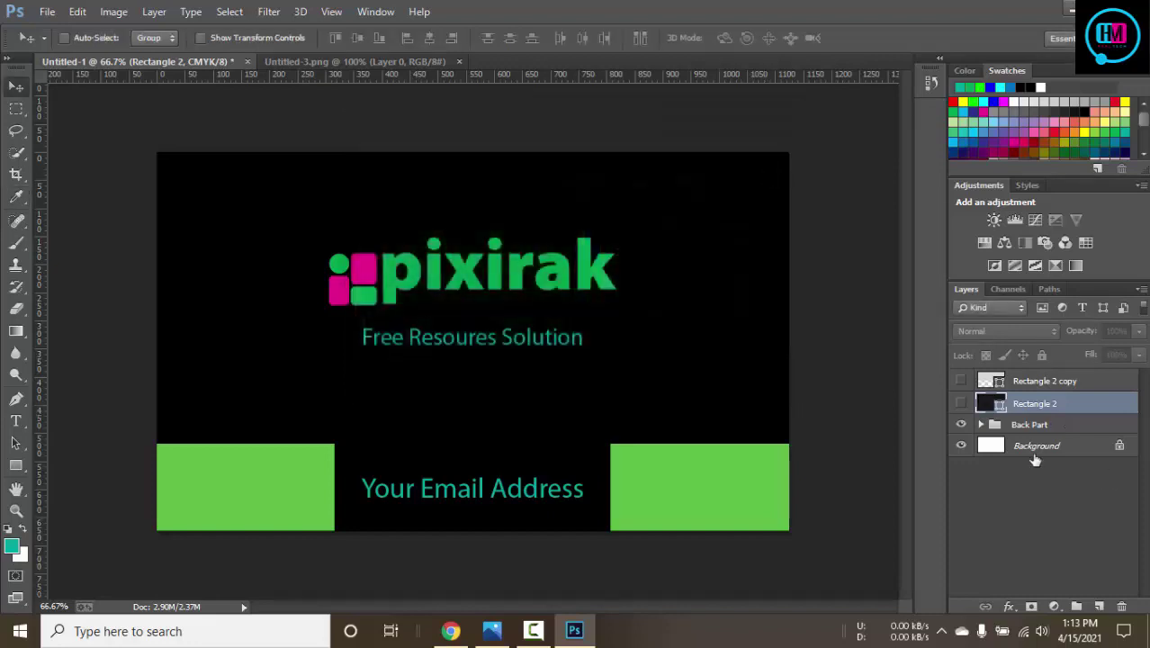
Step: Show both bands again and set Rectangle 2's fill to hex 000000
left_click(962, 381)
left_click(961, 403)
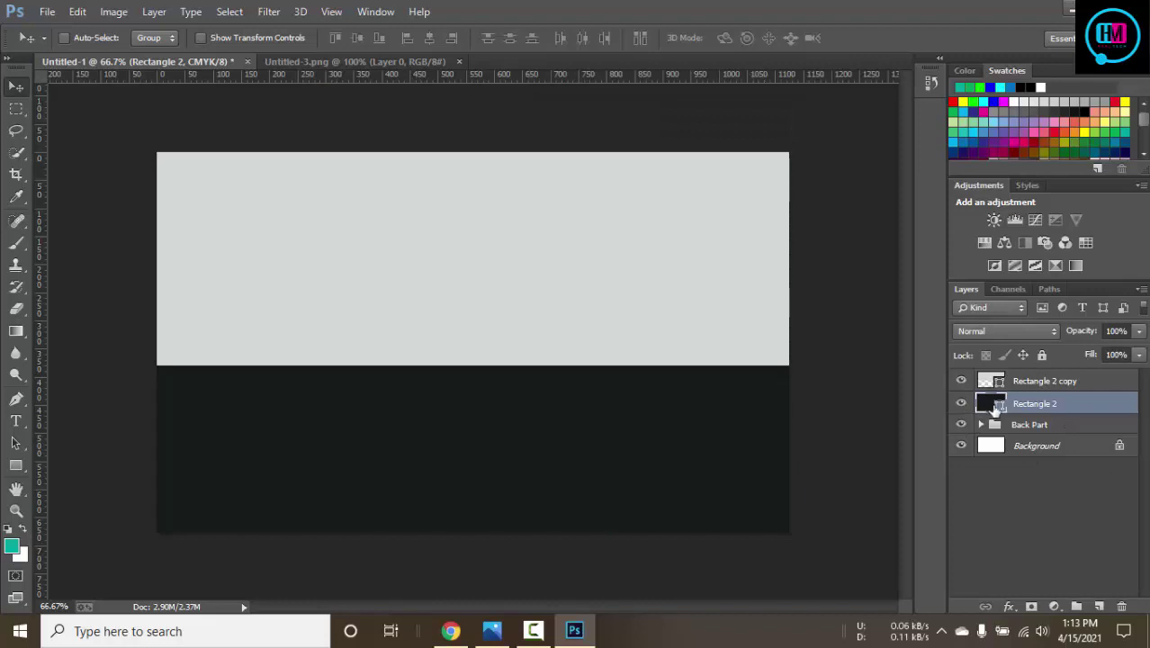
double_click(994, 404)
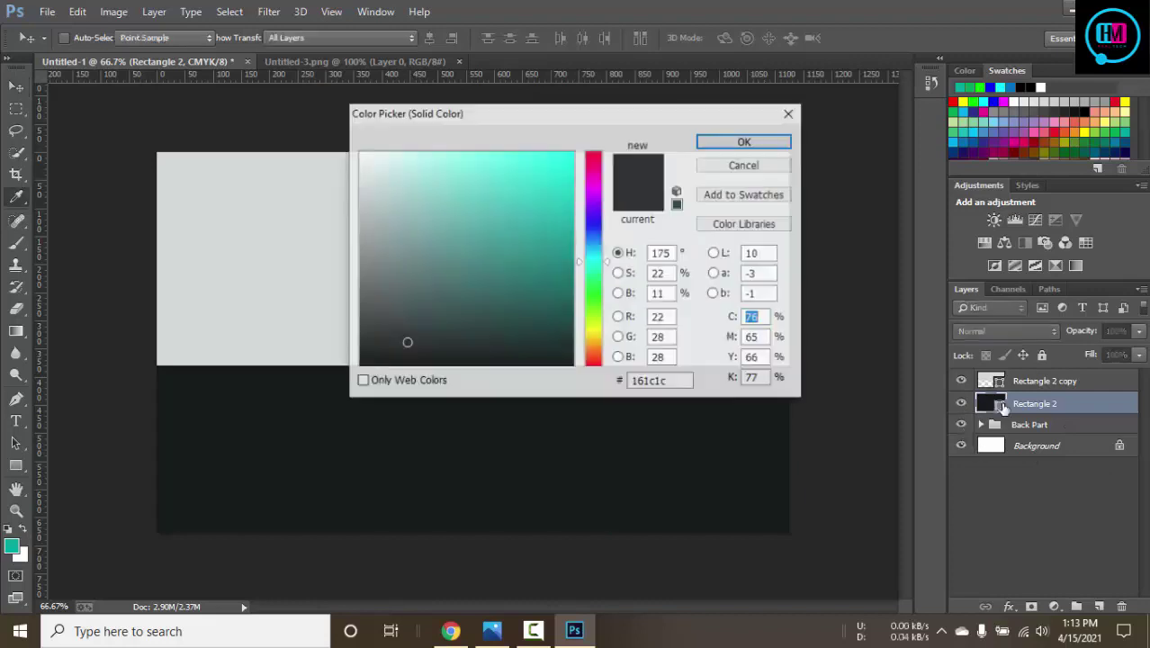
left_click(682, 381)
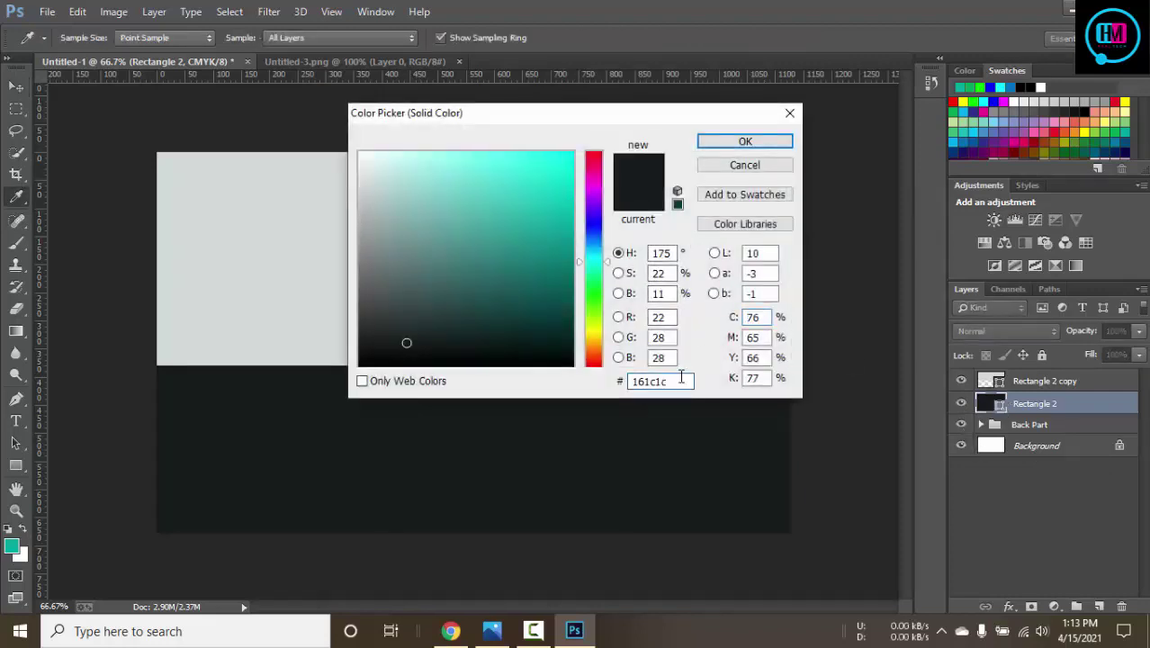
type("ff")
left_click(745, 142)
left_click(580, 250)
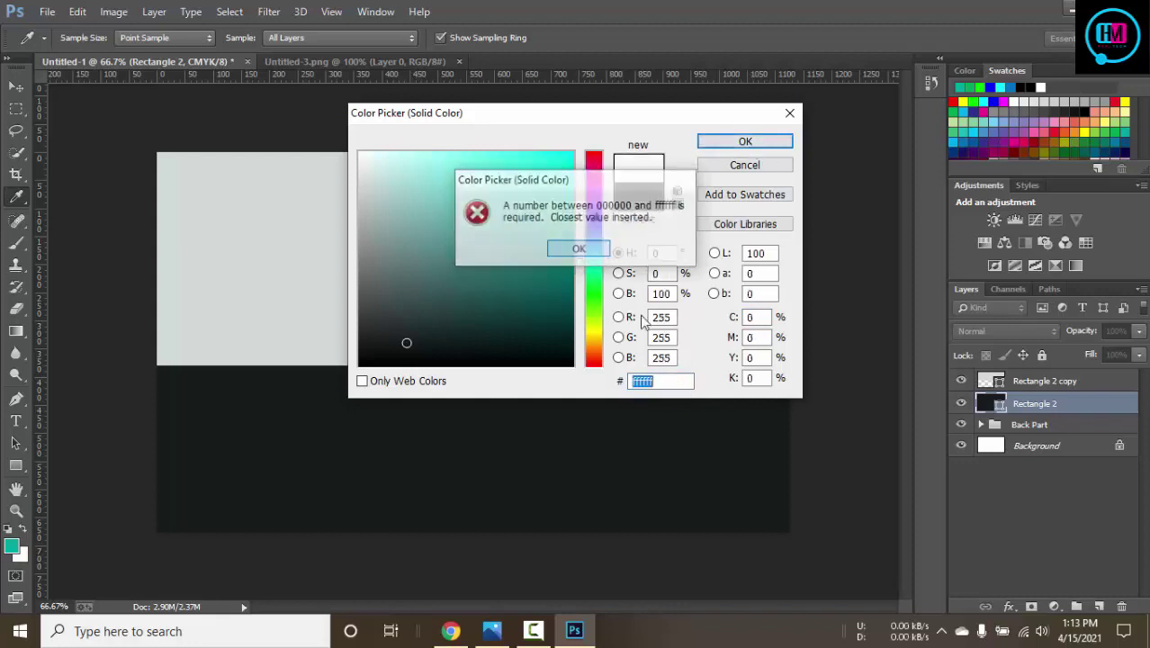
double_click(675, 380)
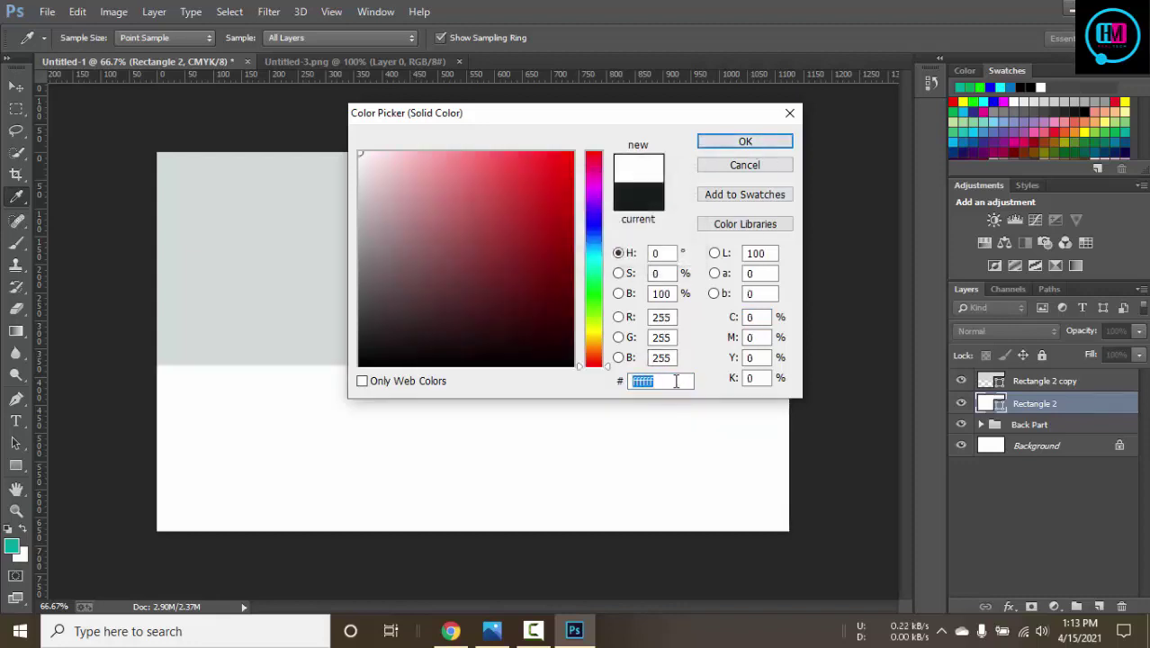
type("000000")
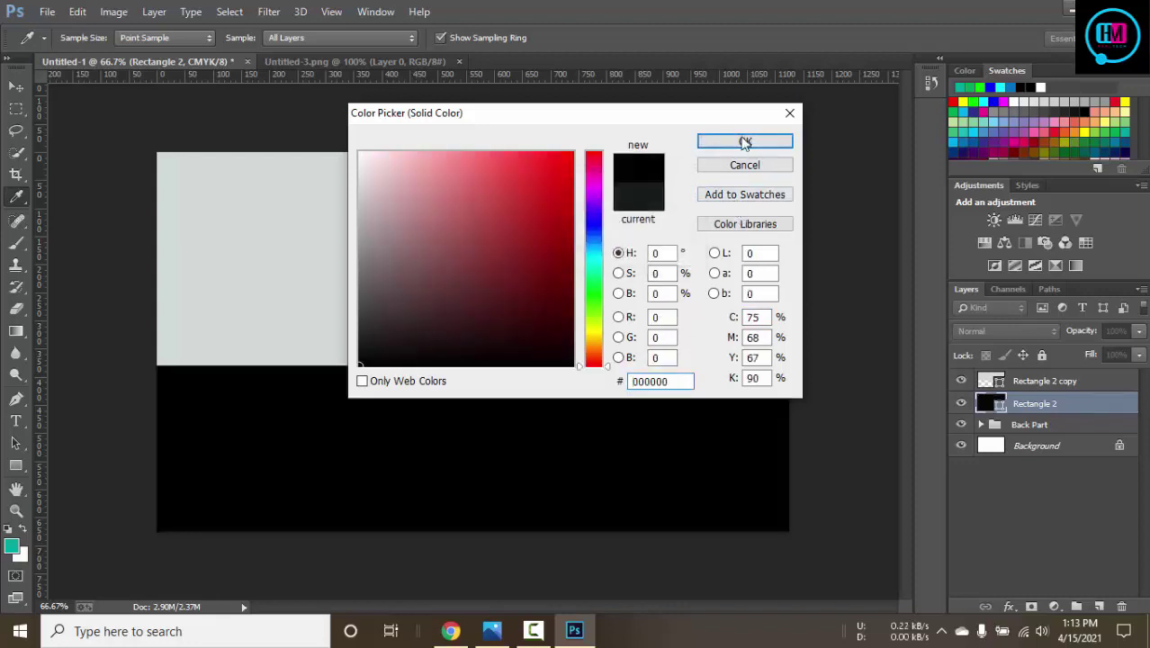
left_click(743, 142)
left_click(1021, 484)
left_click(529, 455)
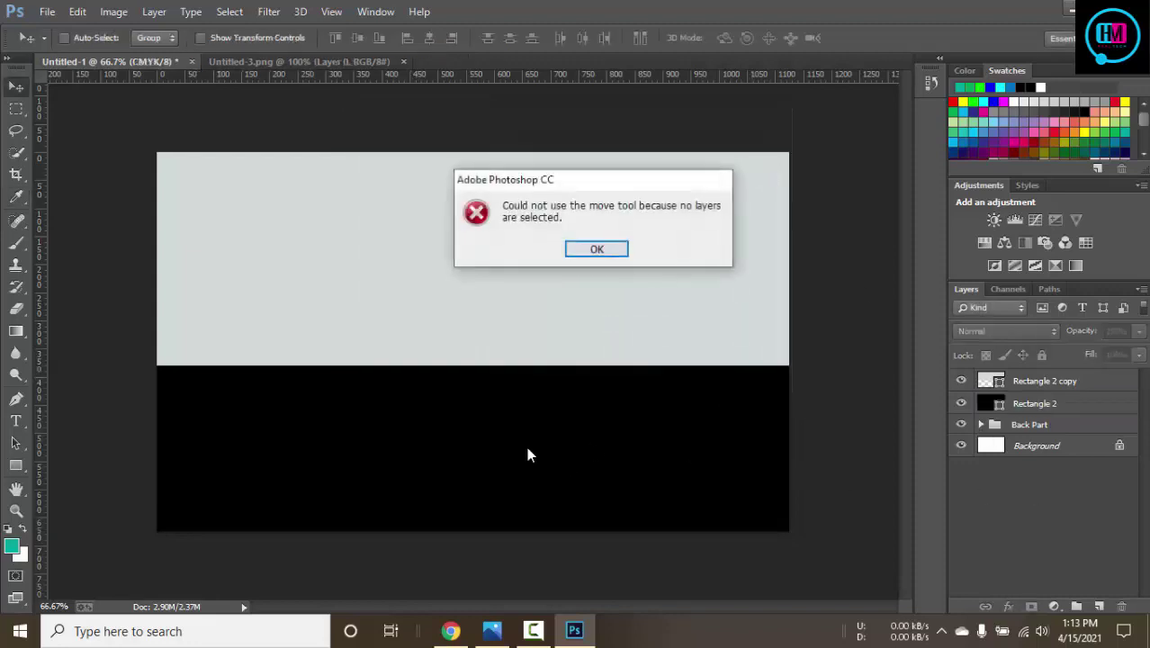
Step: Shrink the black bottom band, Rectangle 2, to cover the card's lower half
key("Return")
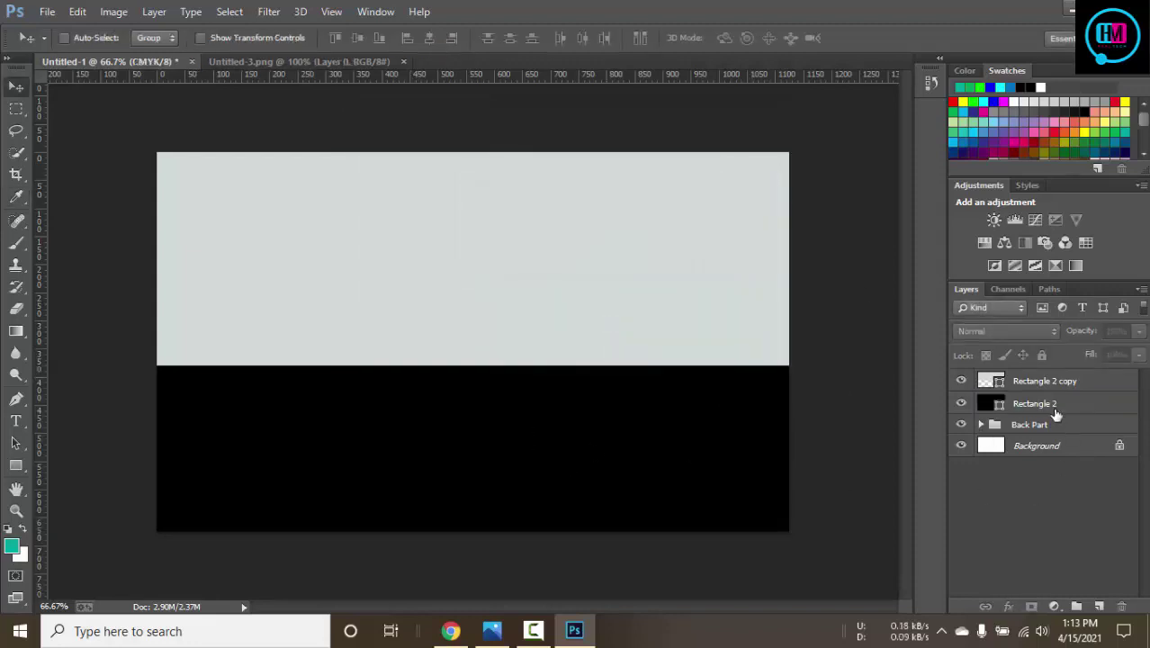
left_click(1055, 409)
key("ctrl+t")
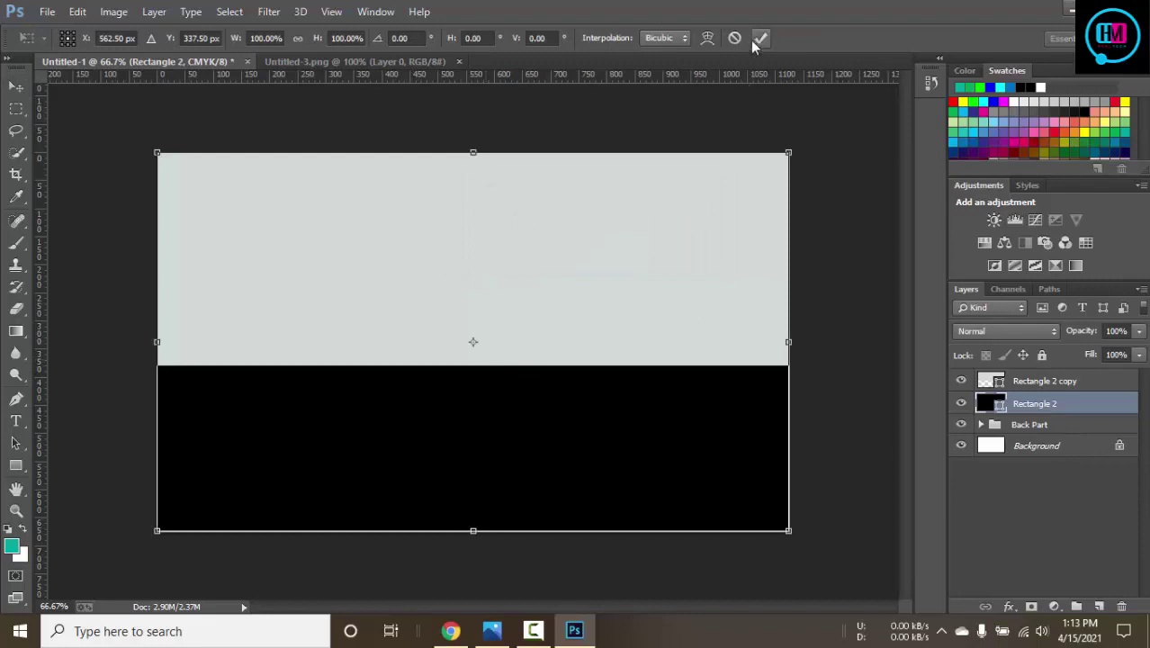
left_click(758, 39)
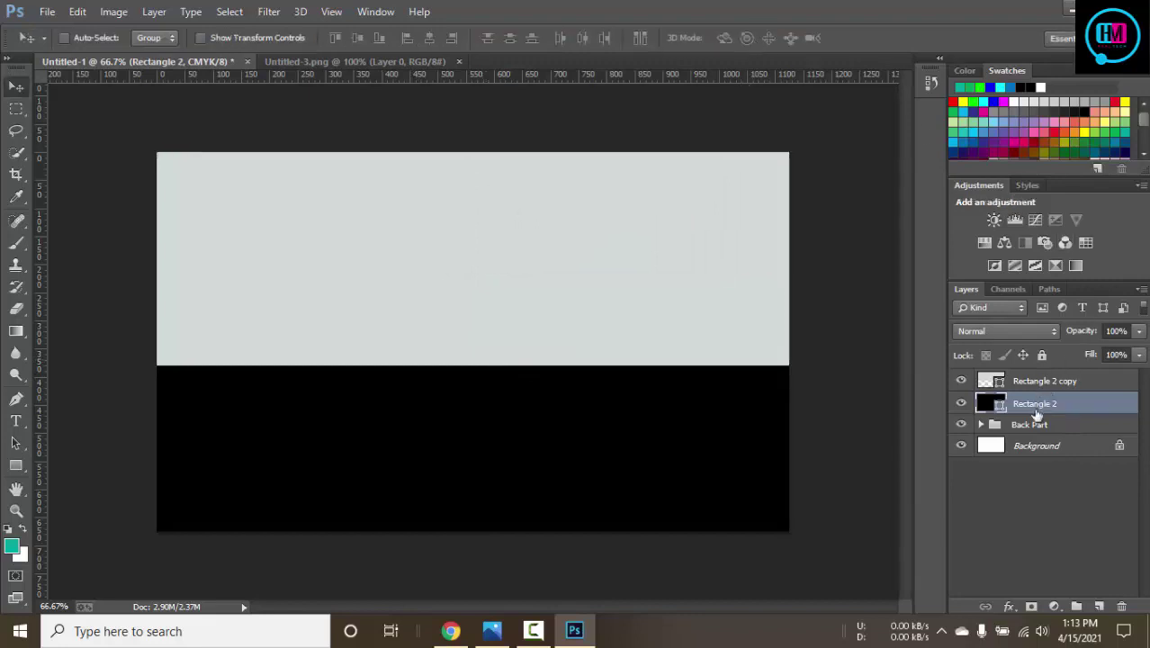
key("ctrl+t")
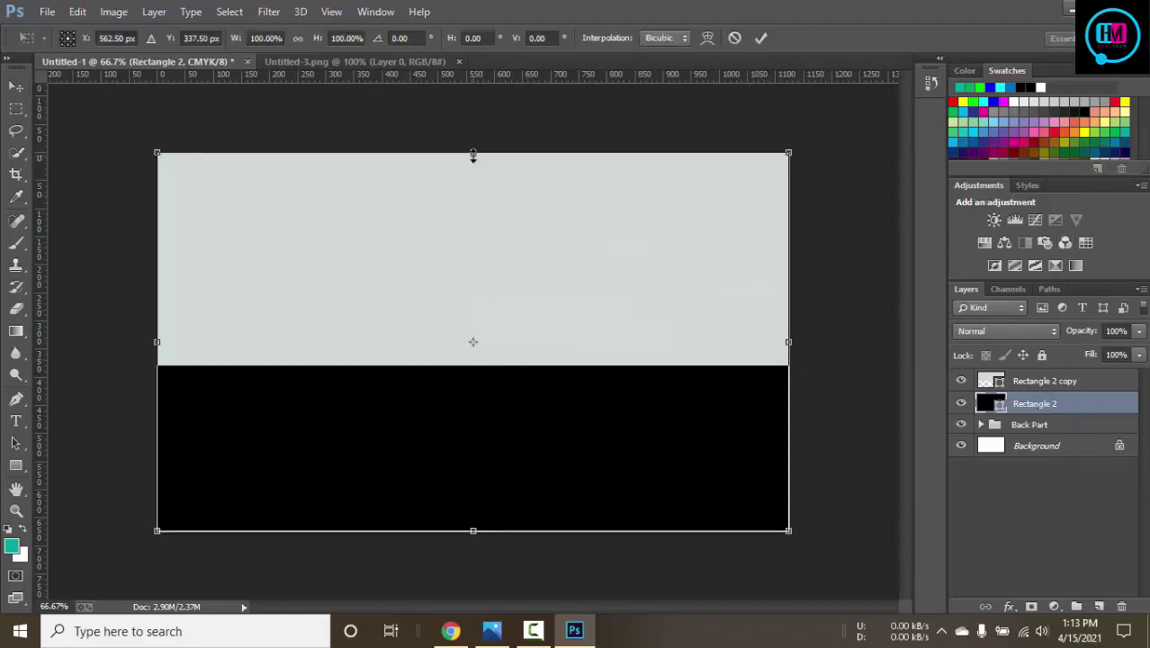
left_click_drag(473, 155, 473, 365)
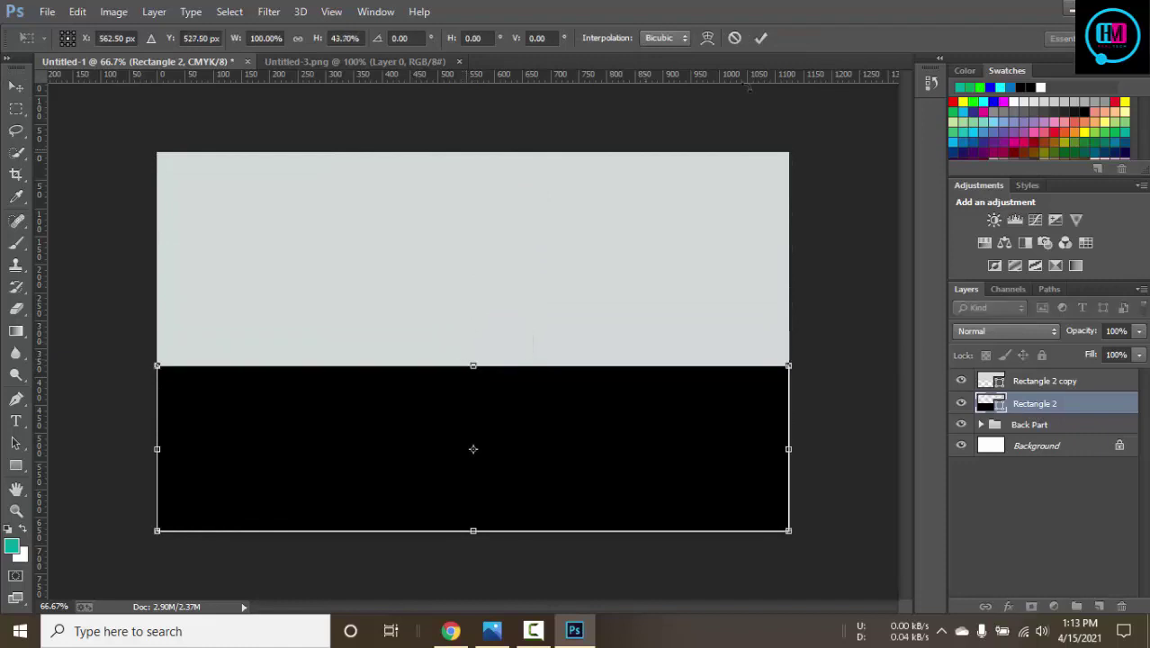
left_click(761, 38)
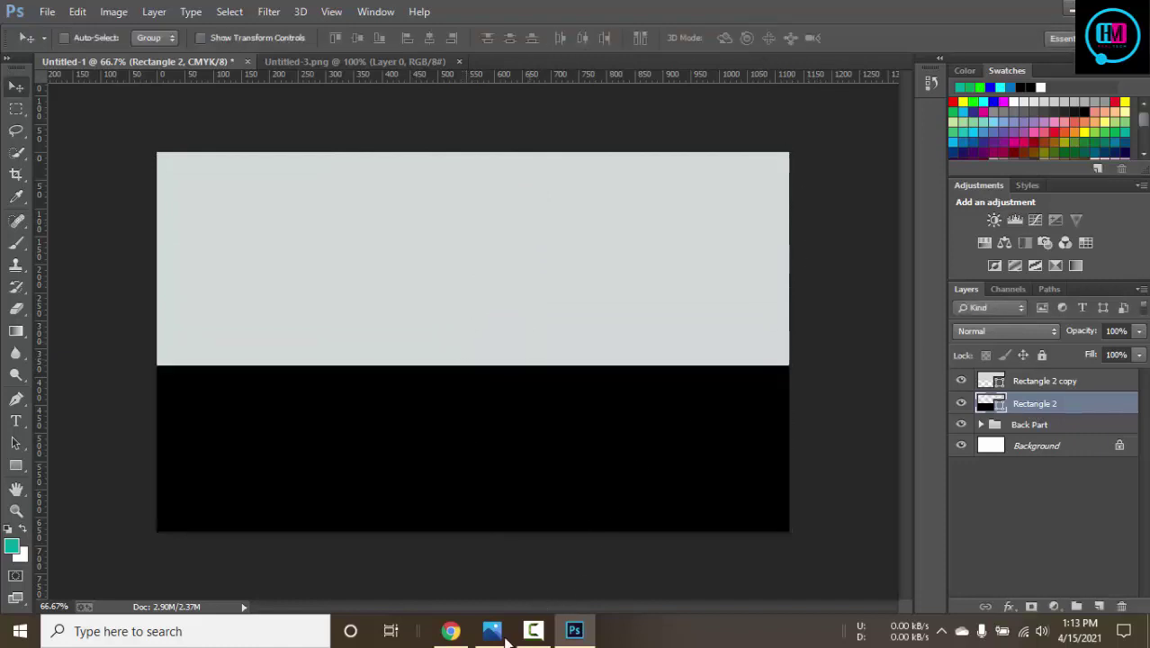
left_click(495, 633)
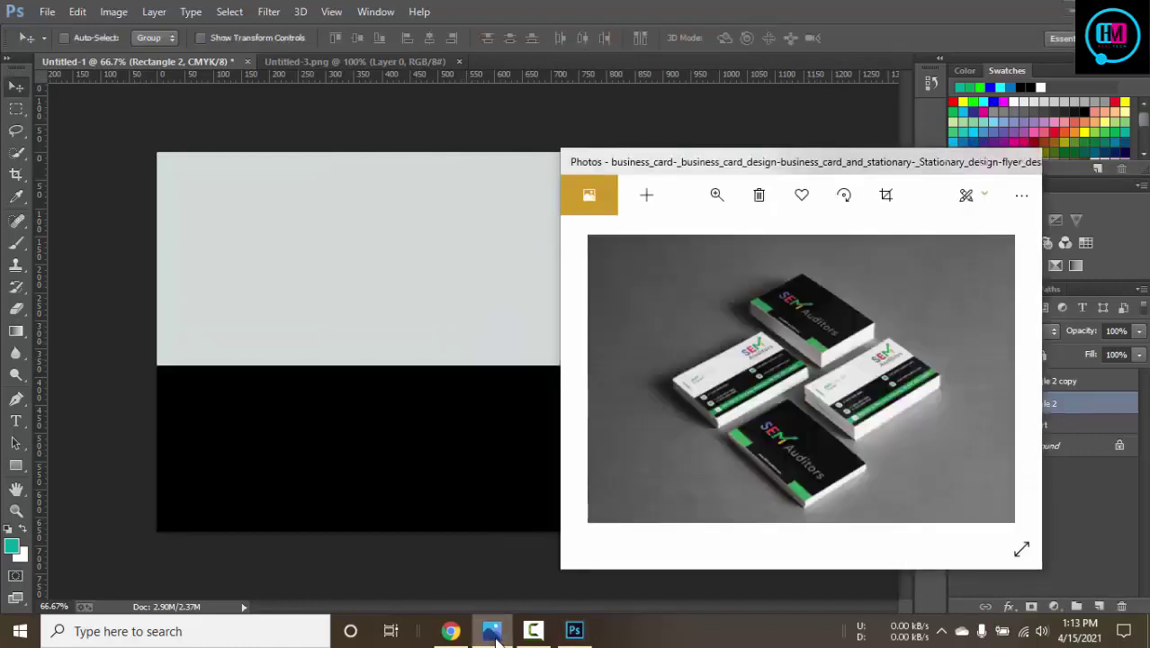
left_click(493, 633)
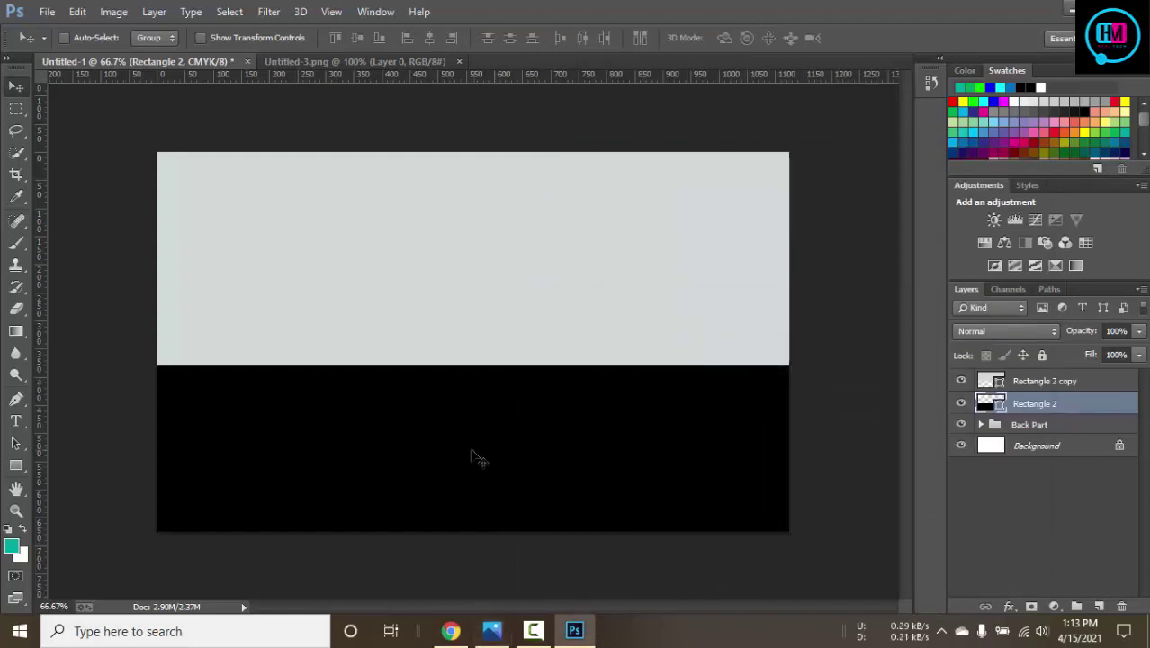
Step: Duplicate the black band and shrink the copy into a thin strip near the card bottom
key("ctrl+j")
key("ctrl+t")
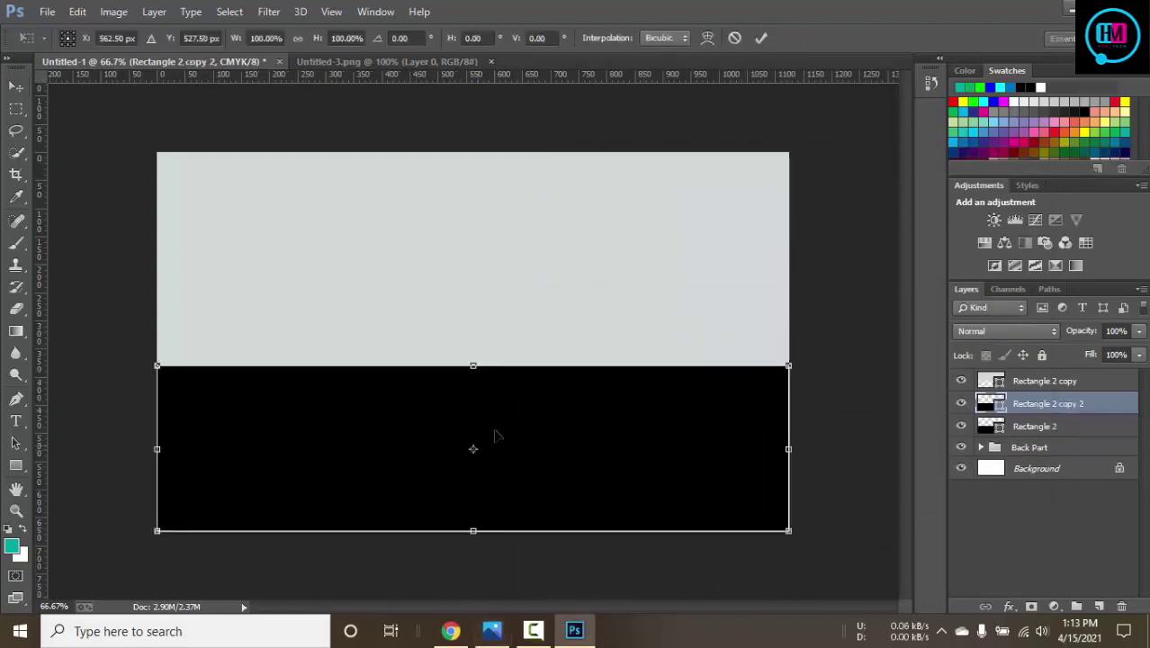
left_click_drag(473, 366, 466, 475)
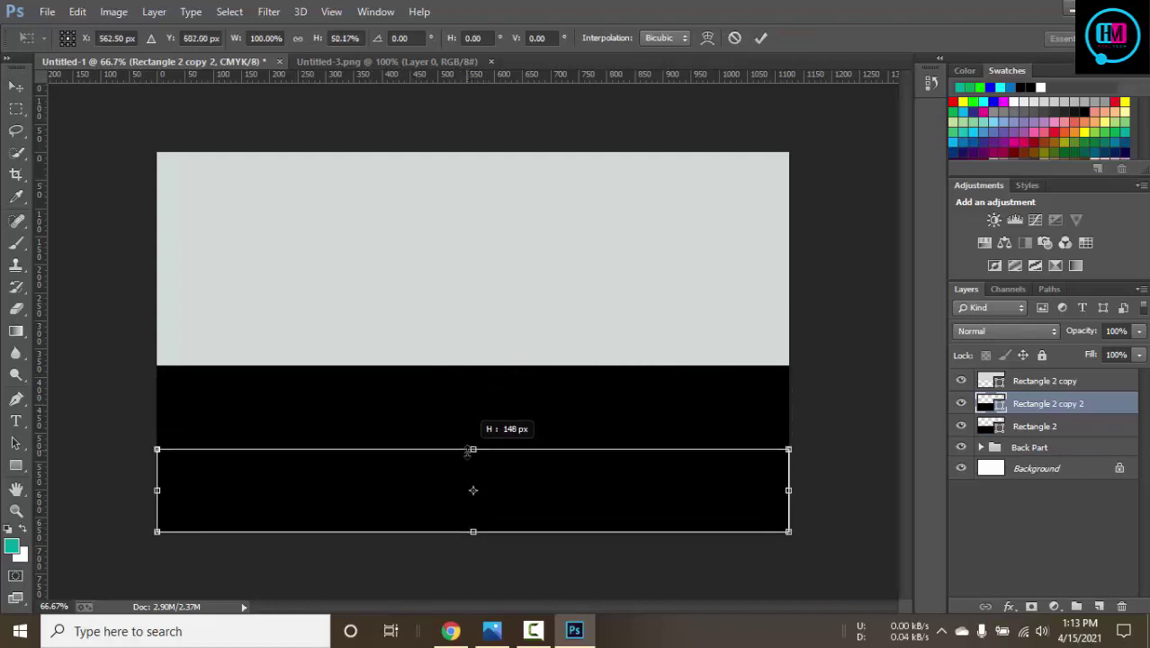
left_click(492, 632)
left_click(493, 632)
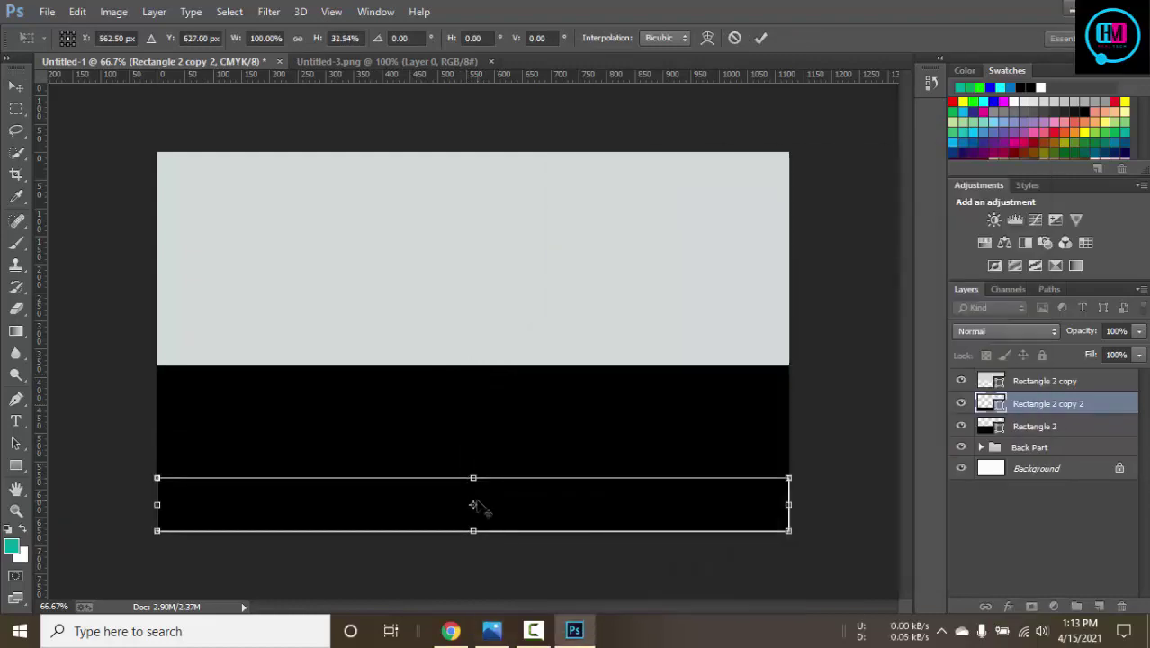
left_click_drag(474, 483, 474, 493)
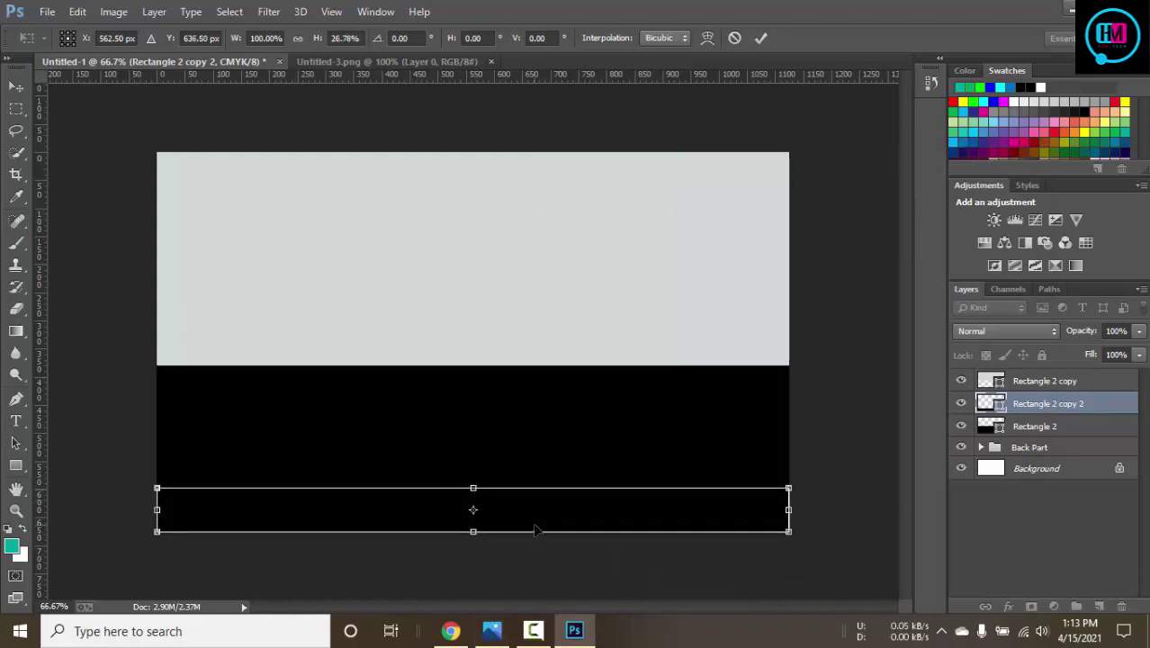
key("Up")
key("Up")
key("Up")
key("Up")
key("Up")
key("Up")
key("Up")
key("Up")
key("Up")
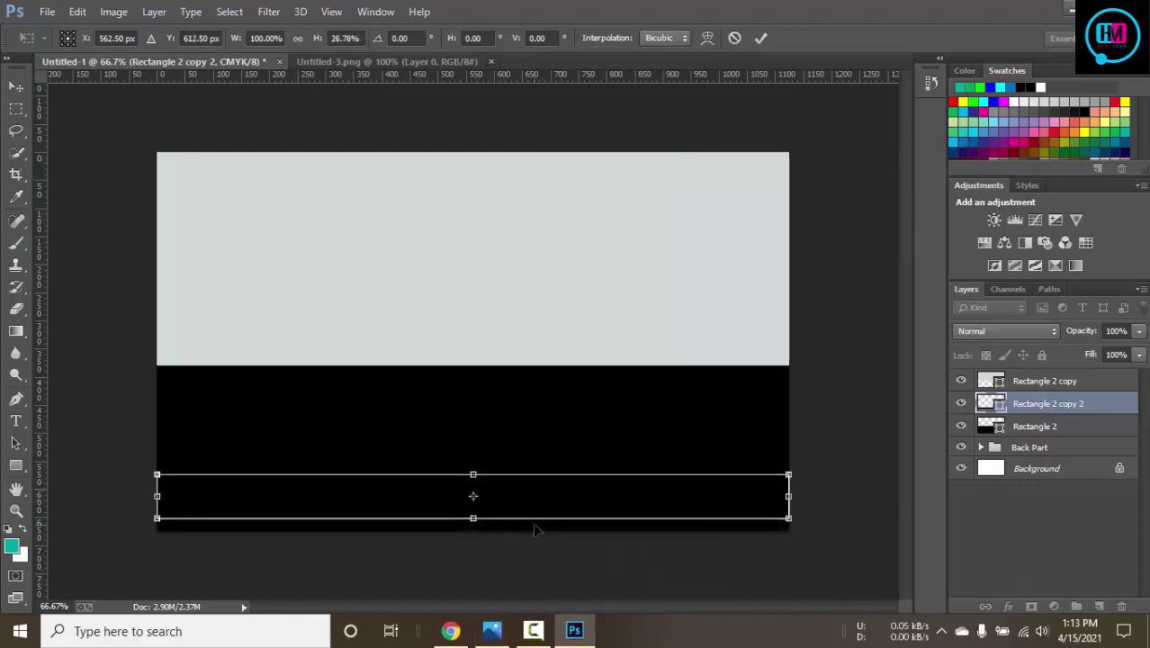
key("Up")
key("Up")
key("Up")
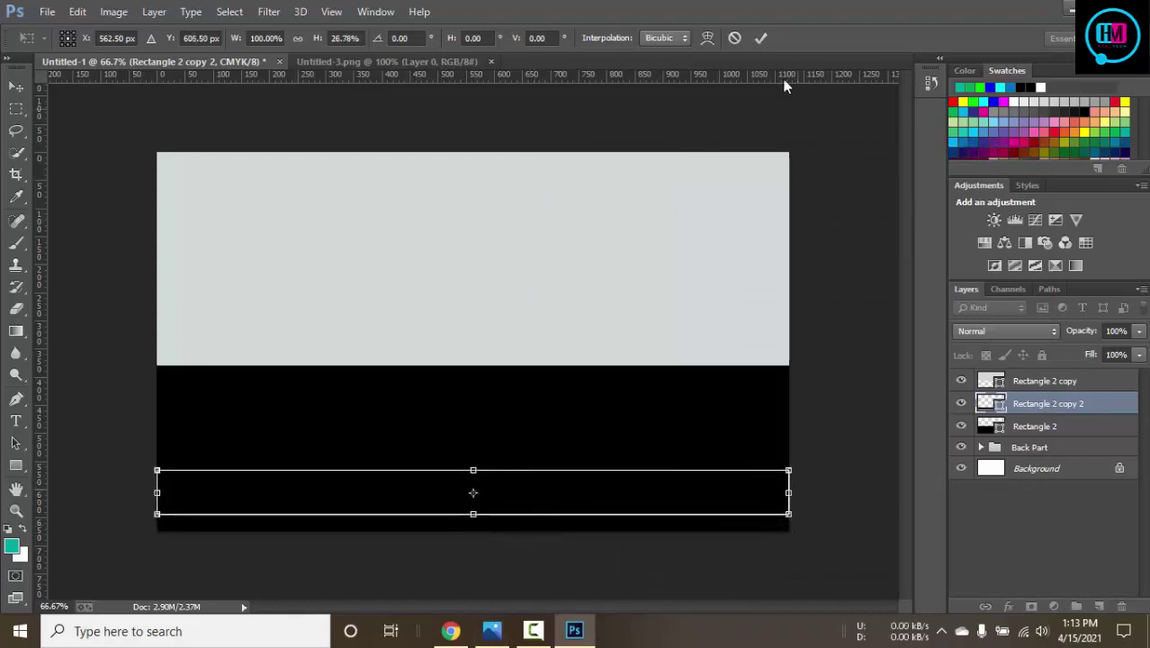
left_click(761, 38)
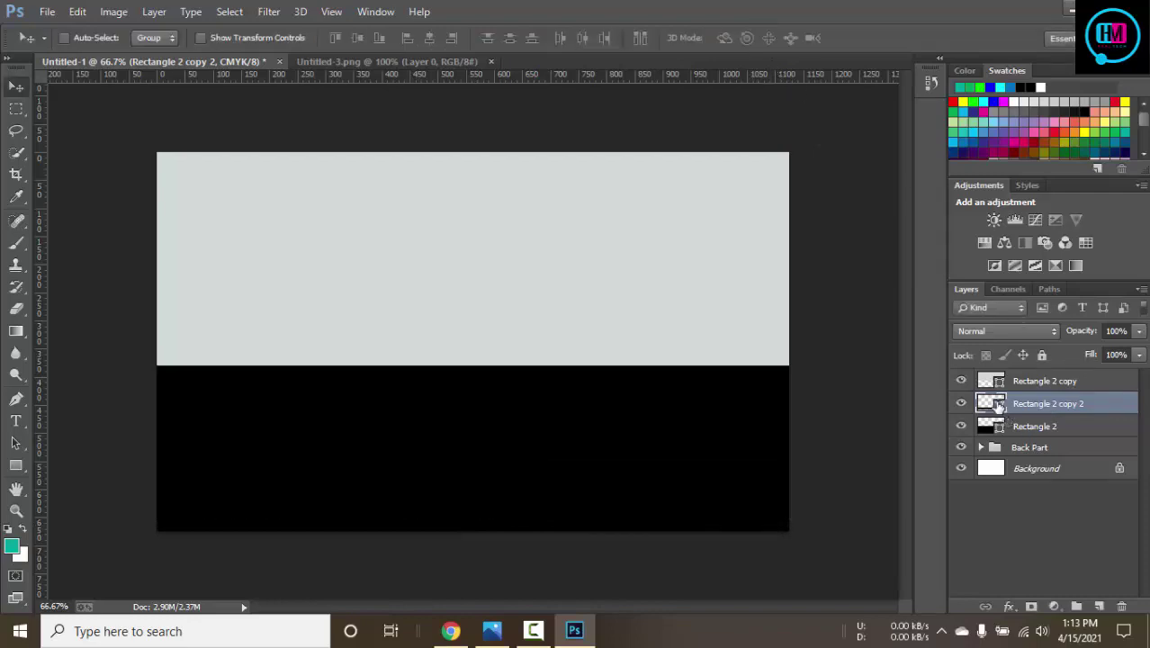
Step: Fill the strip layer Rectangle 2 copy 2 with bright green #45d31a
double_click(999, 405)
left_click(1070, 150)
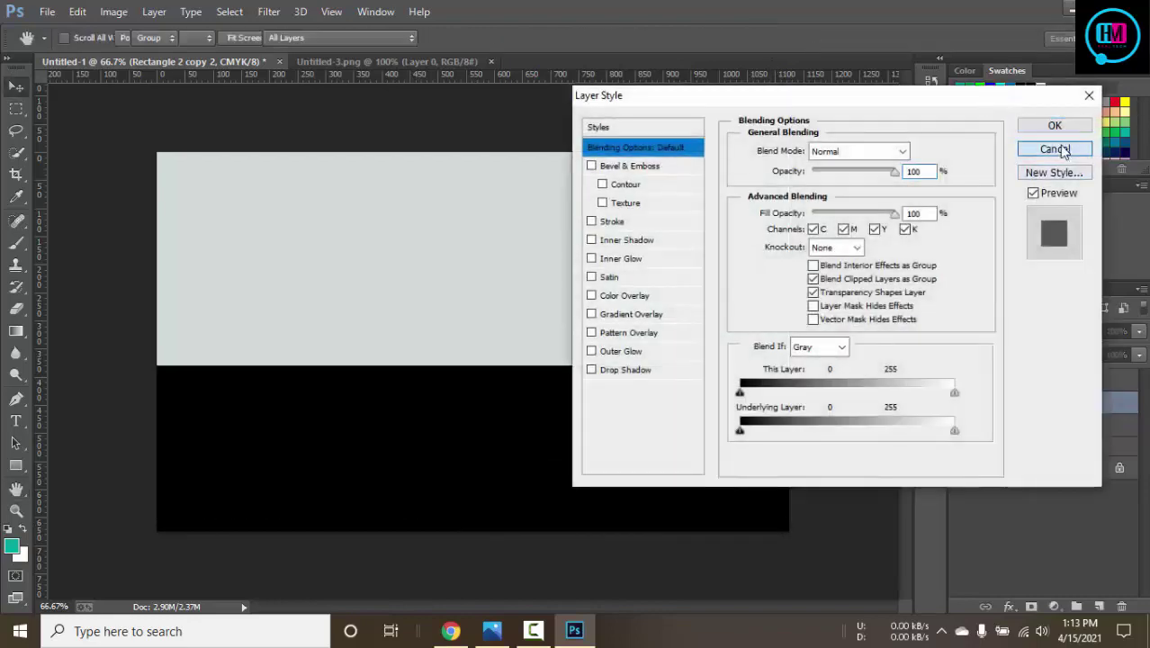
double_click(999, 407)
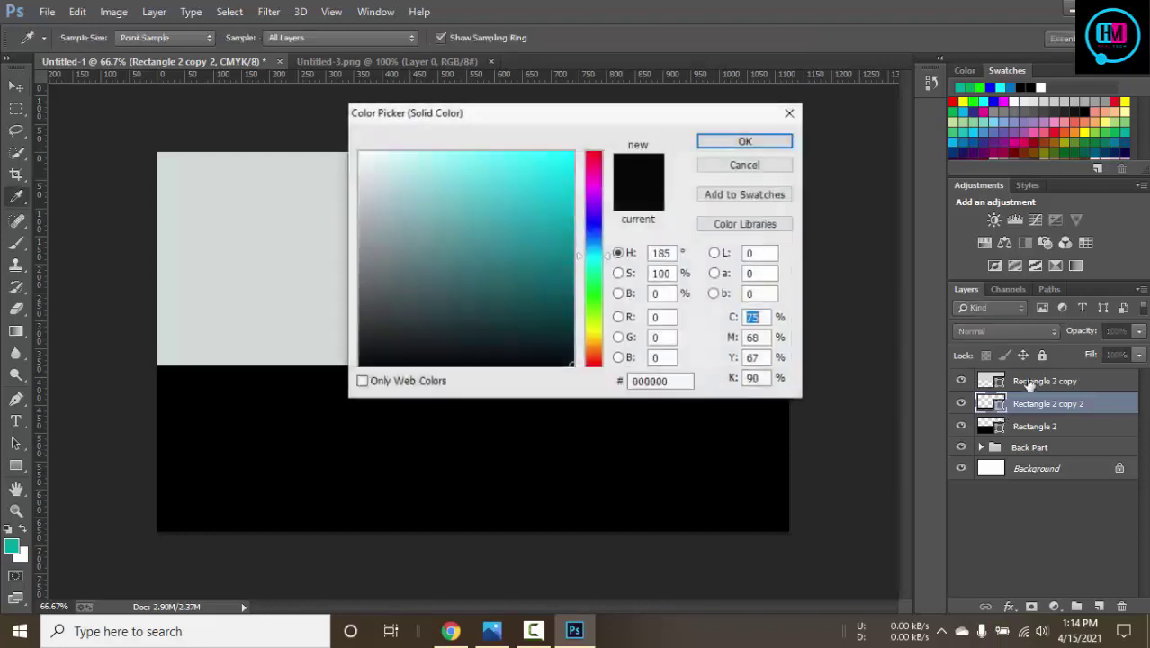
left_click_drag(593, 286, 599, 309)
left_click_drag(532, 192, 547, 188)
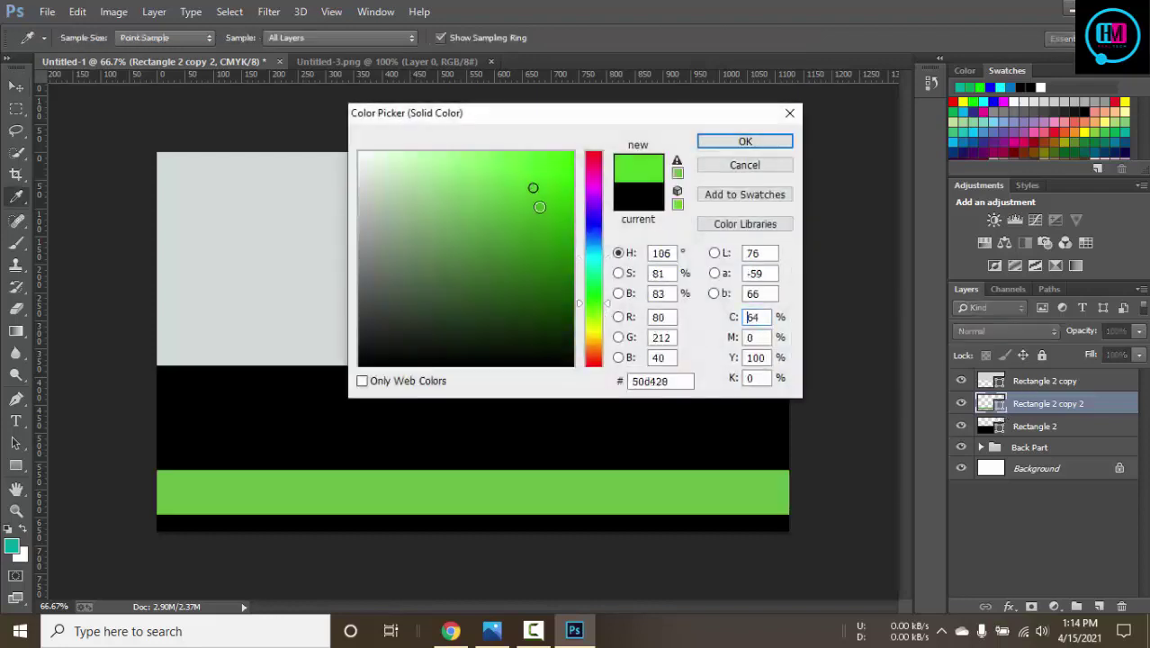
left_click(743, 144)
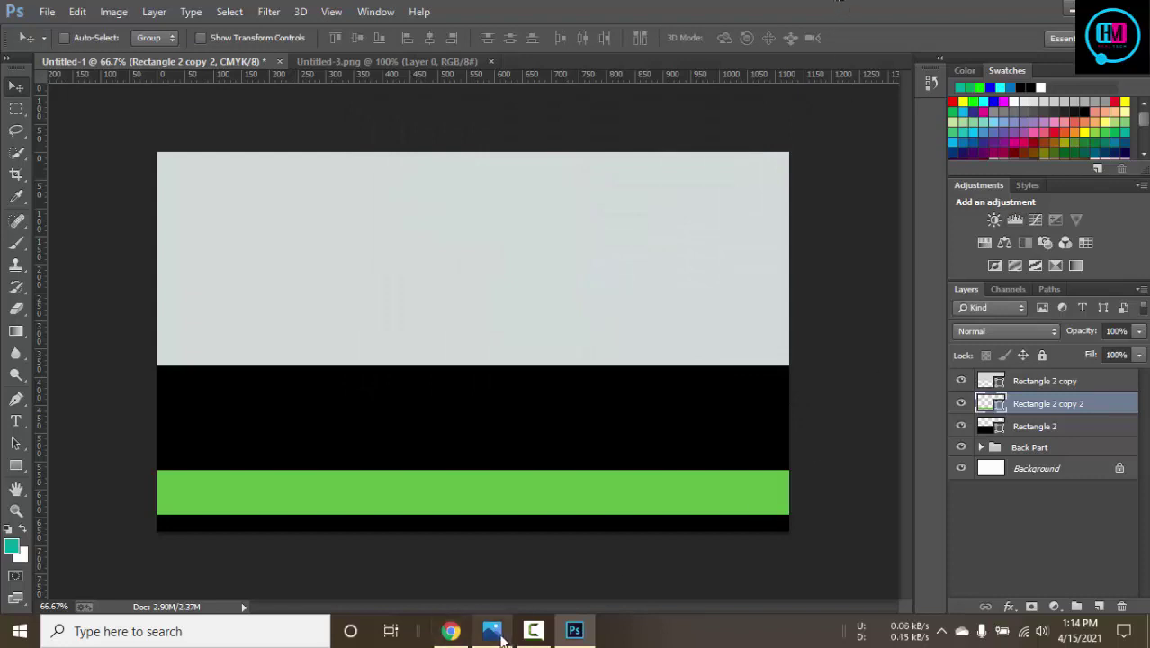
left_click(495, 634)
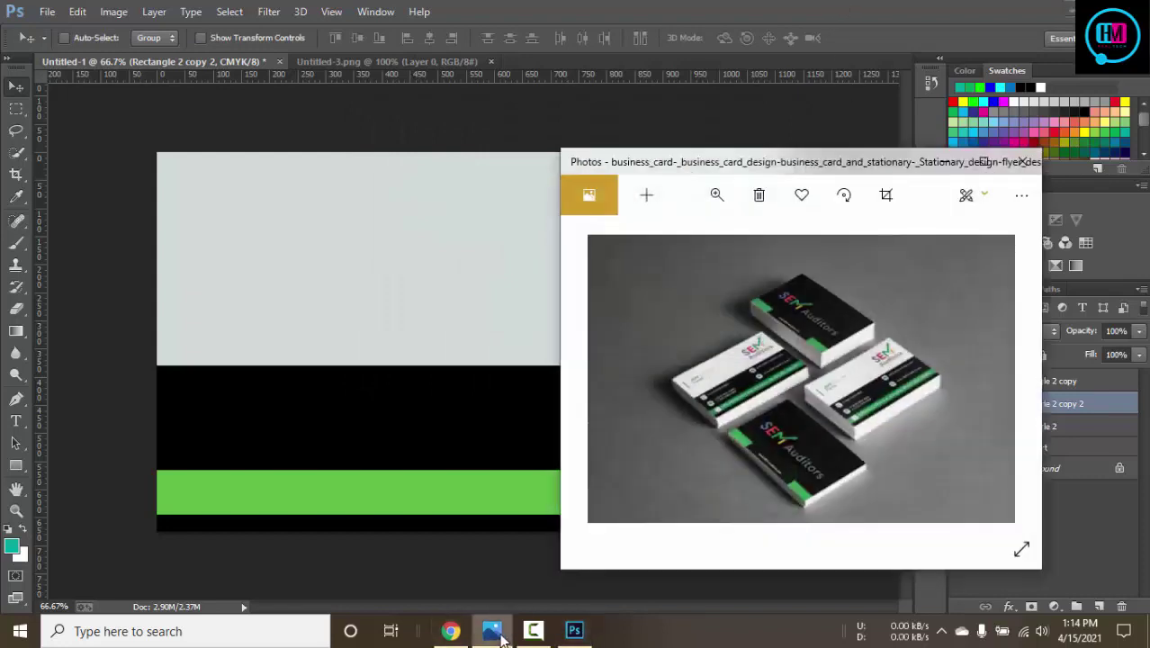
Step: Bring the pixirak logo from Untitled-3.png into the card and delete the extra copy
left_click(496, 633)
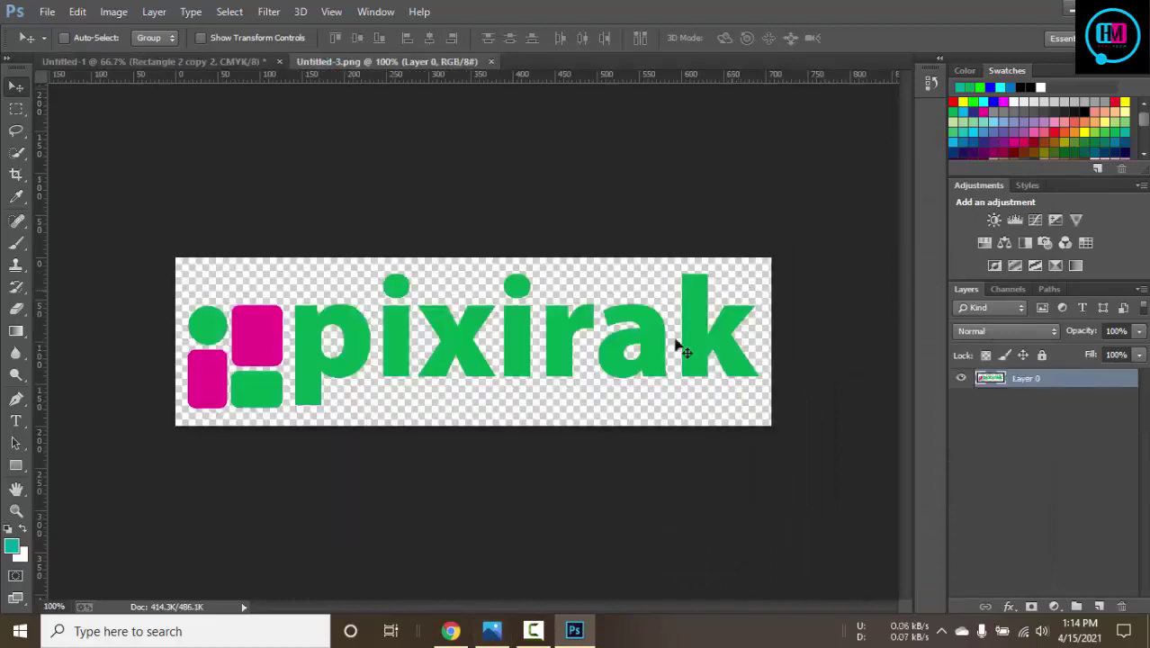
mouse_move(675, 342)
left_mouse_down()
mouse_move(230, 66)
mouse_move(575, 283)
left_mouse_up()
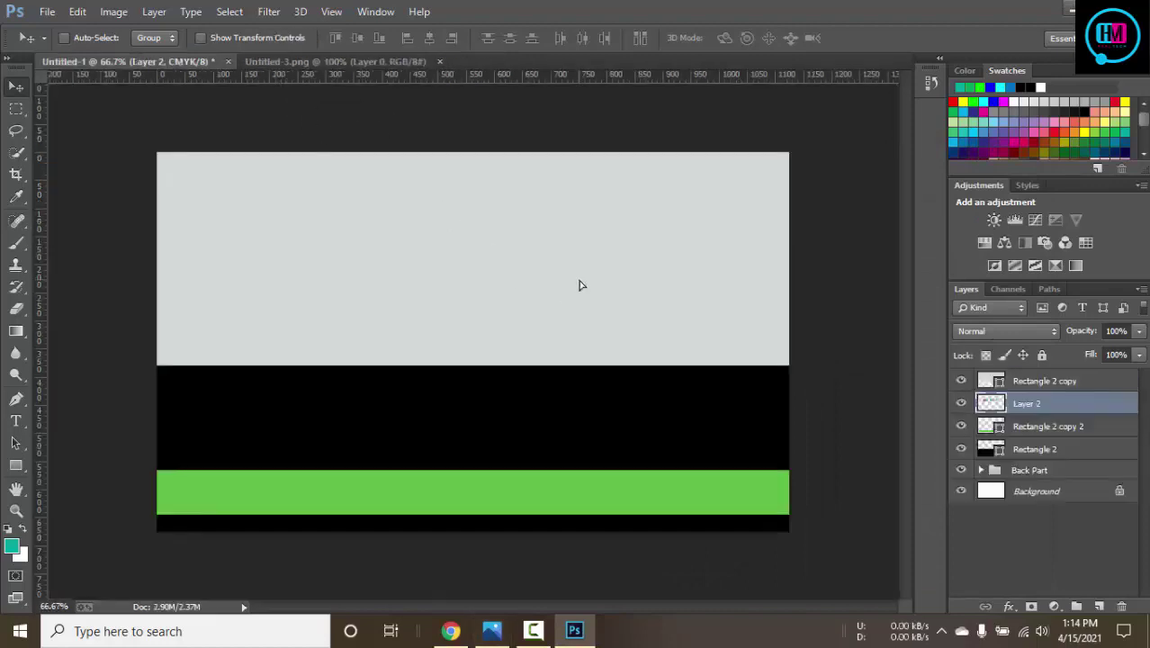
left_click(313, 63)
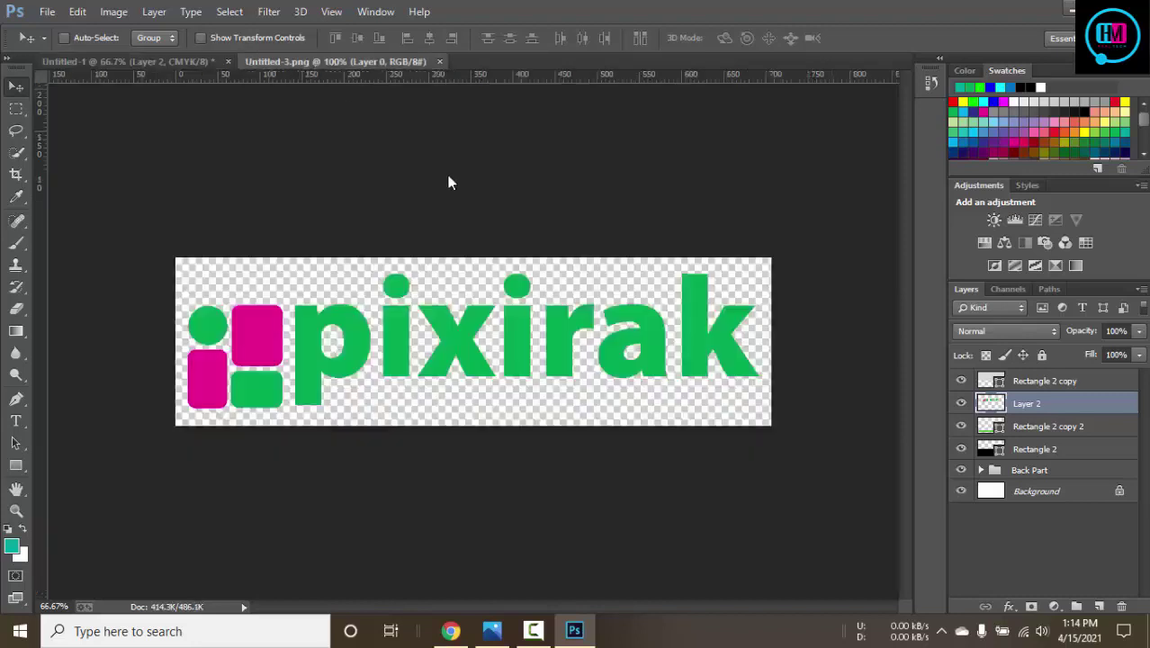
mouse_move(402, 304)
left_mouse_down()
mouse_move(613, 183)
mouse_move(619, 212)
left_mouse_up()
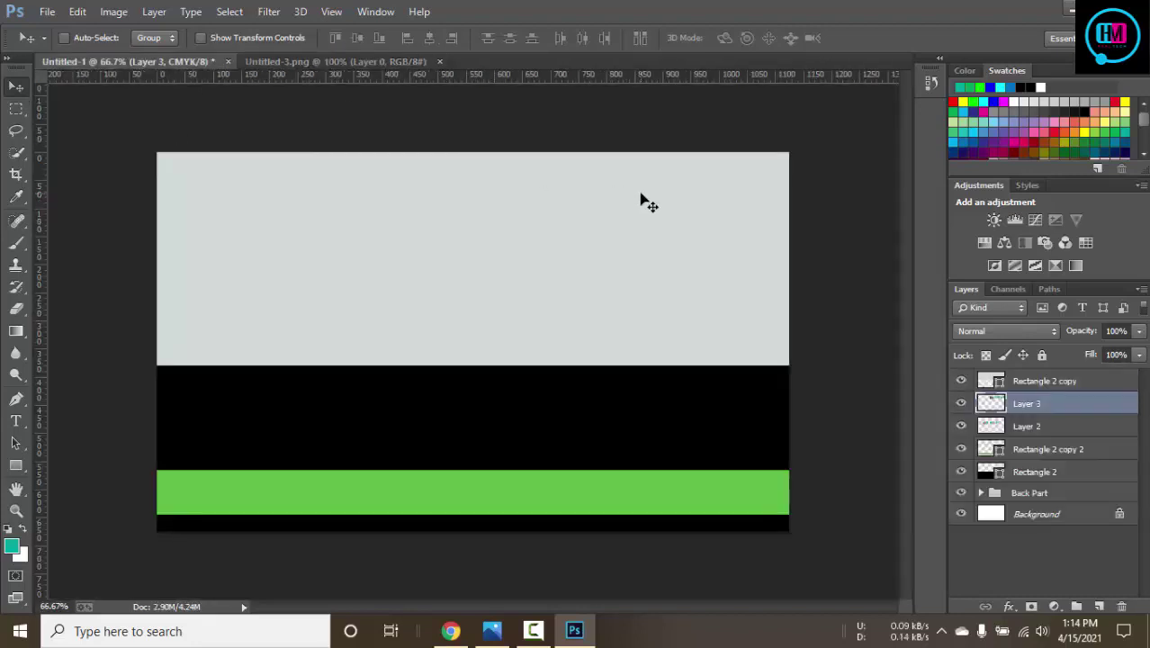
left_click_drag(1037, 404, 1035, 371)
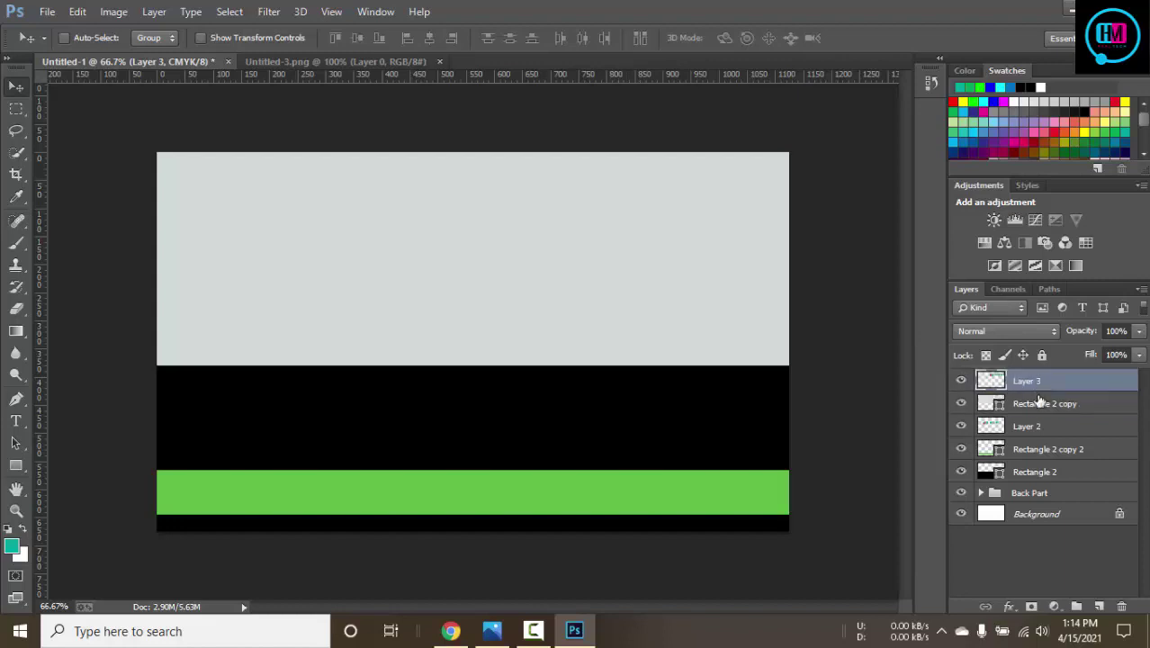
left_click(1037, 428)
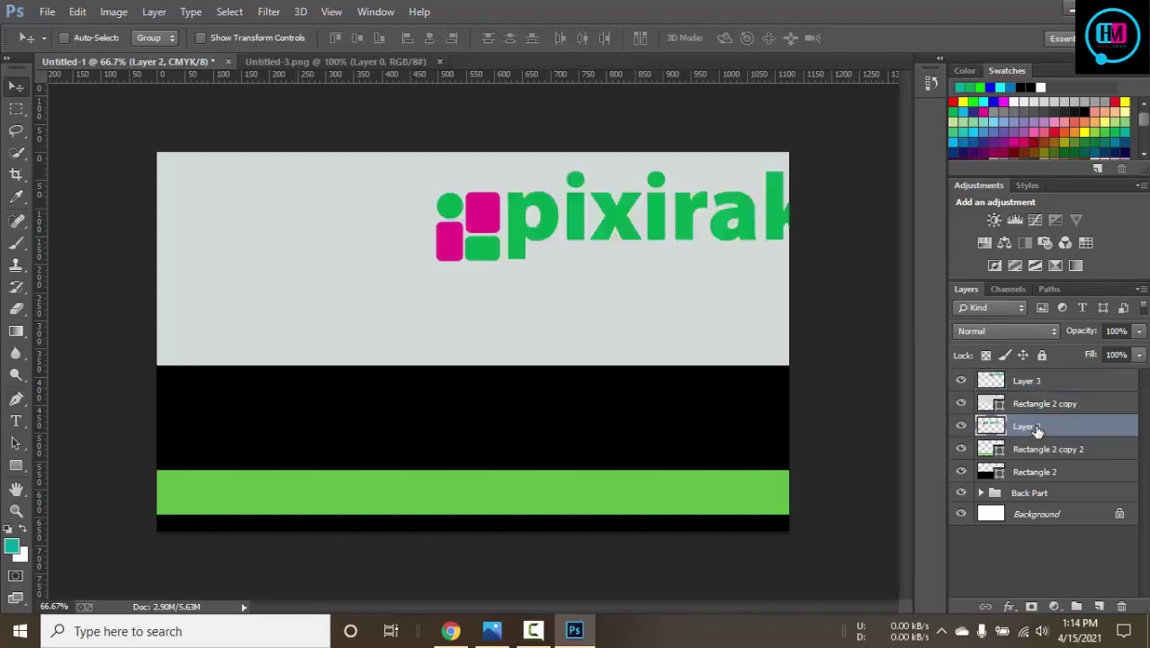
key("Delete")
Step: Scale the pixirak logo to about 43% and place it in the grey band's upper right
key("ctrl+t")
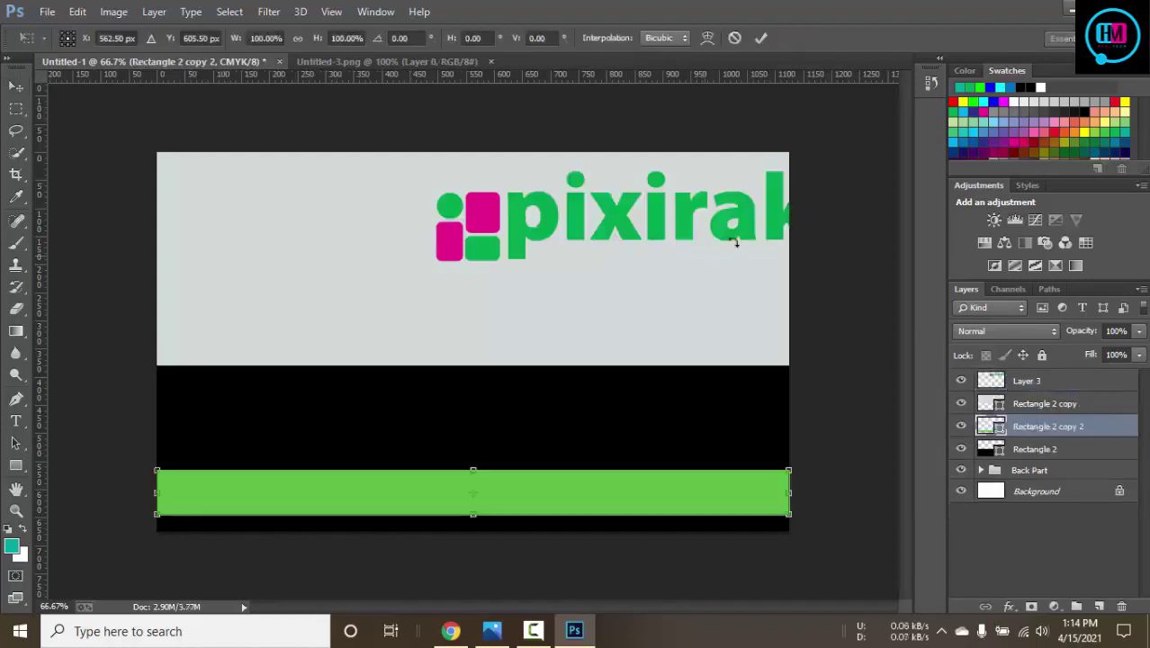
left_click(761, 38)
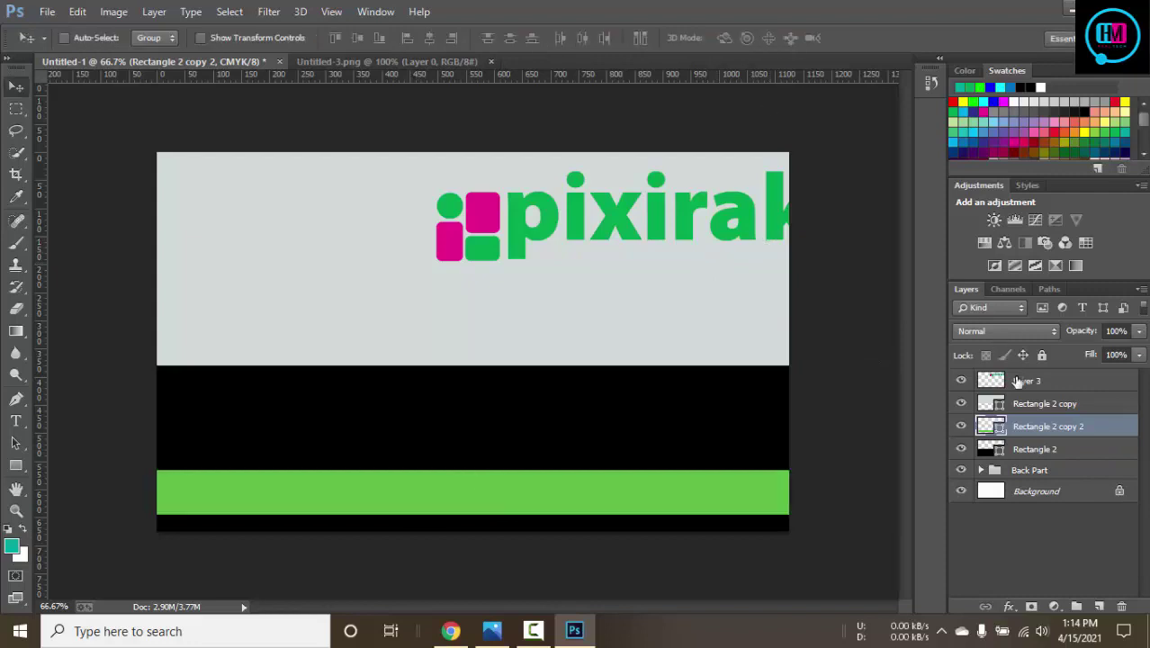
left_click(1018, 382)
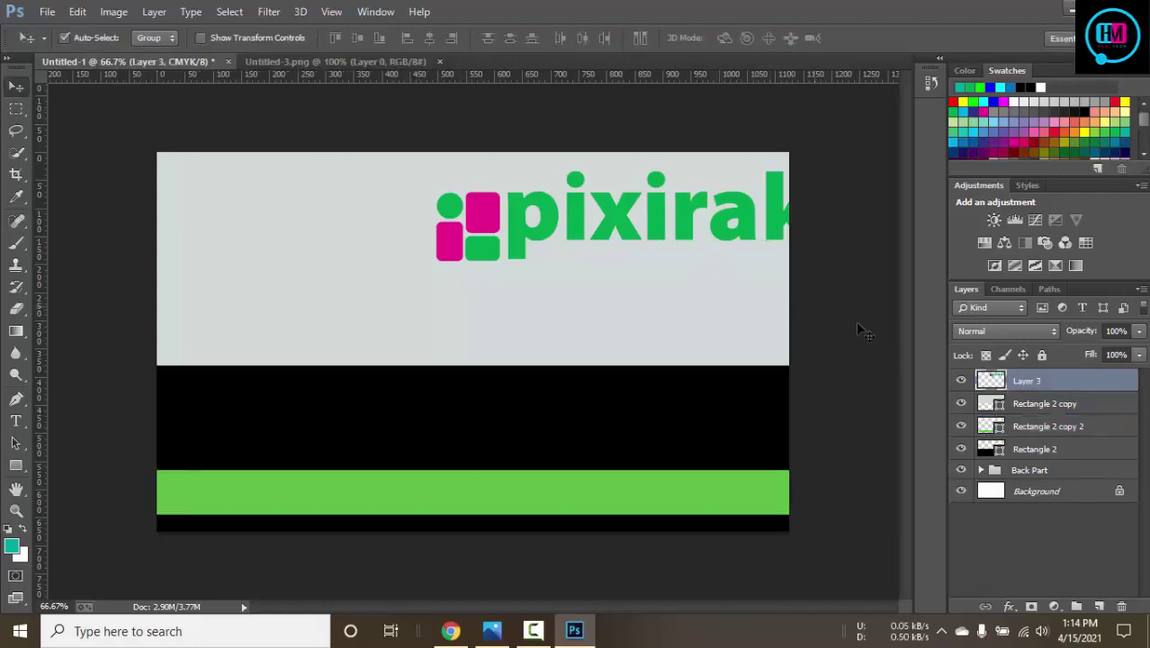
key("ctrl+t")
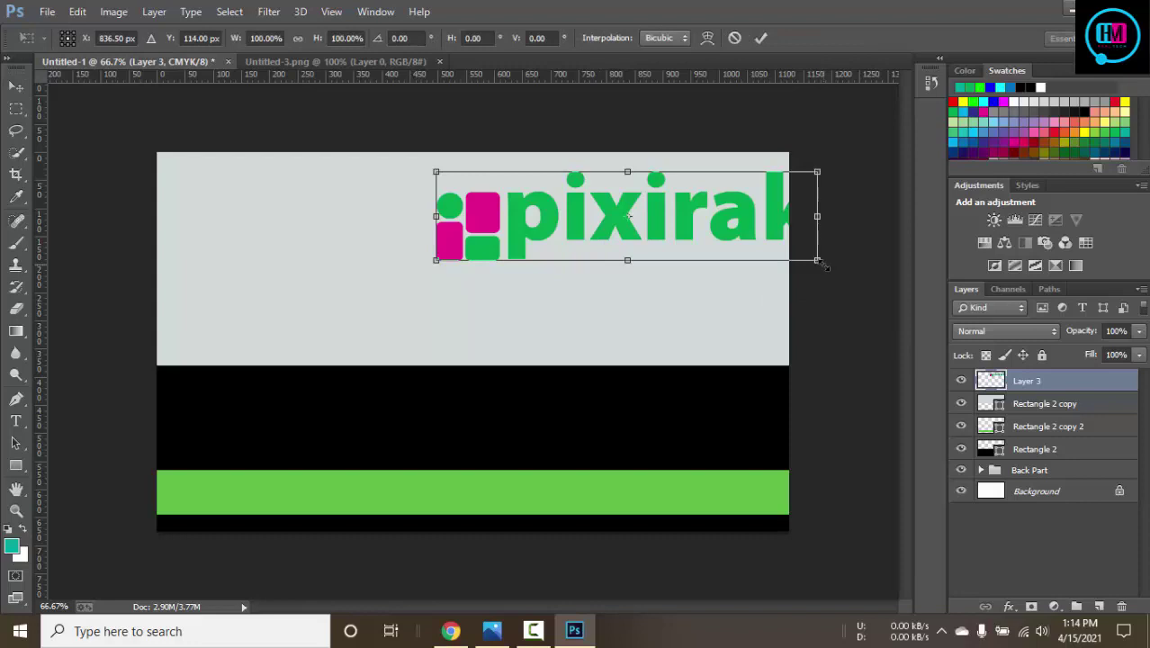
left_click_drag(820, 264, 745, 235)
left_click_drag(674, 226, 718, 209)
key("ctrl+semicolon")
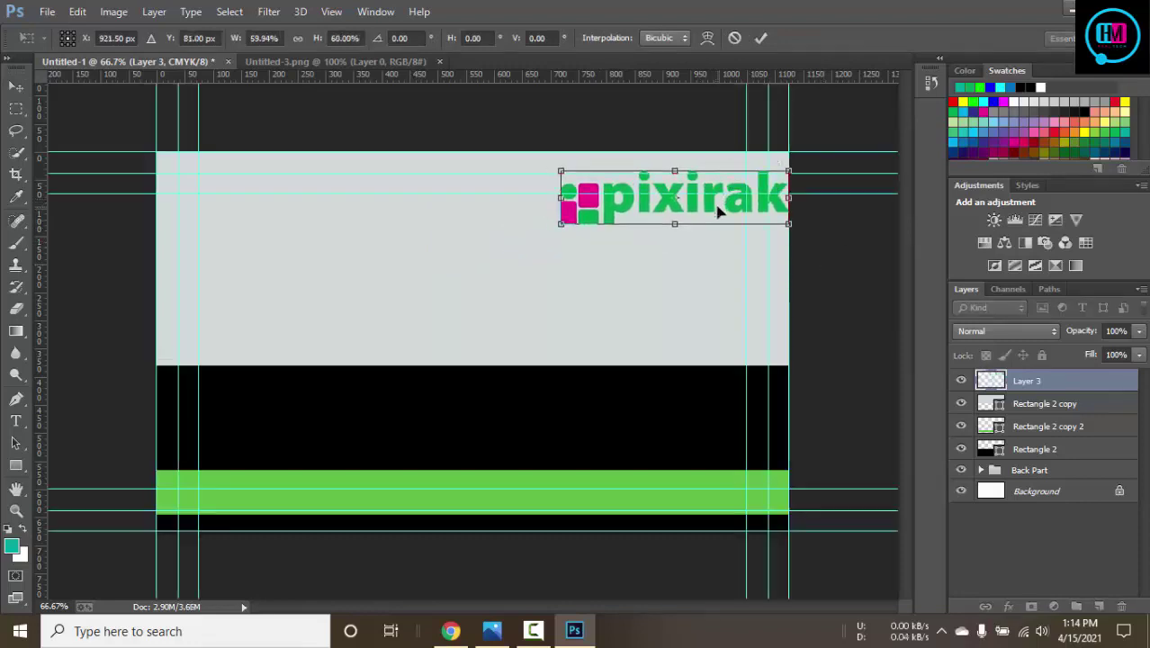
mouse_move(702, 208)
left_mouse_down()
mouse_move(681, 233)
mouse_move(647, 232)
left_mouse_up()
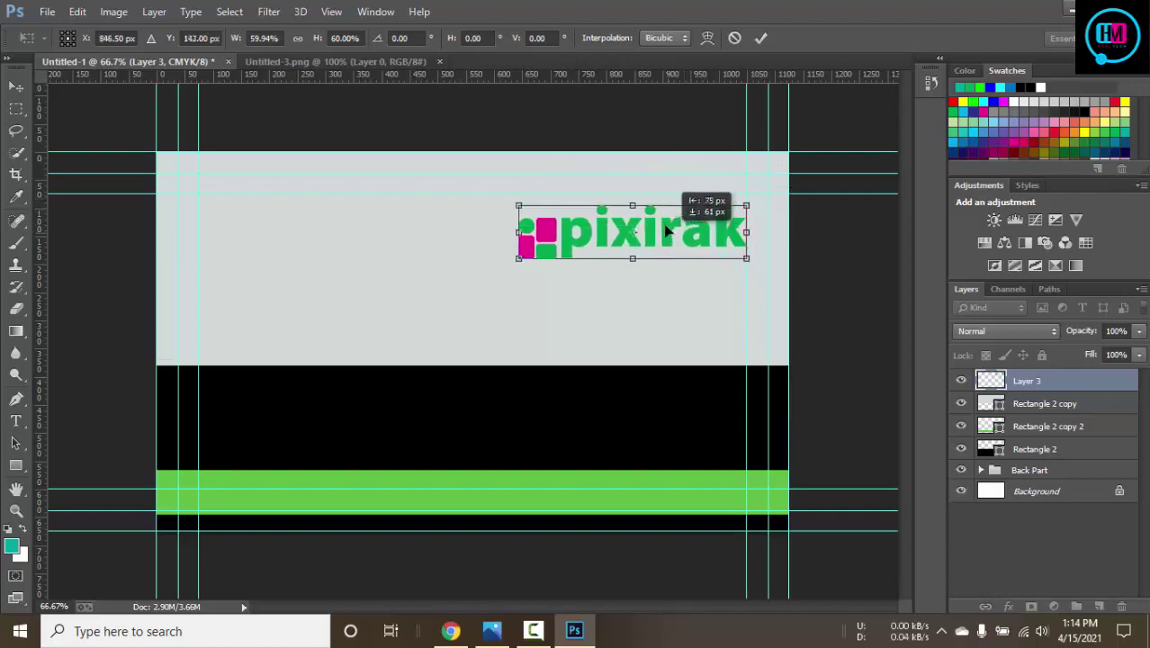
left_click_drag(518, 247, 583, 232)
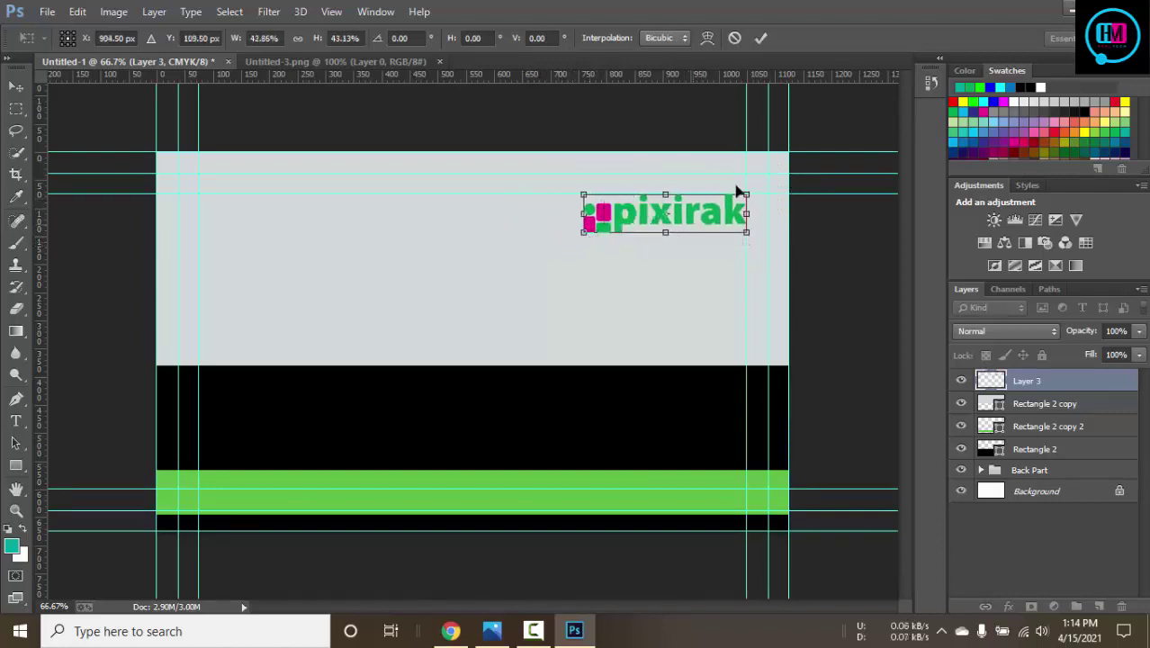
left_click(762, 39)
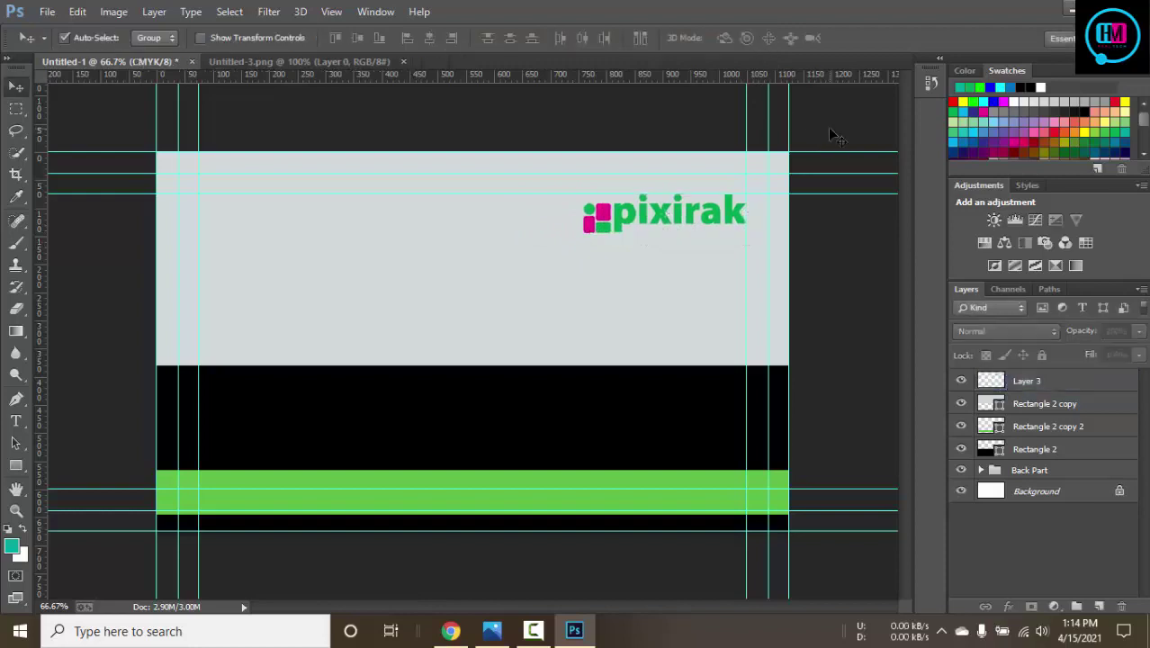
key("ctrl+semicolon")
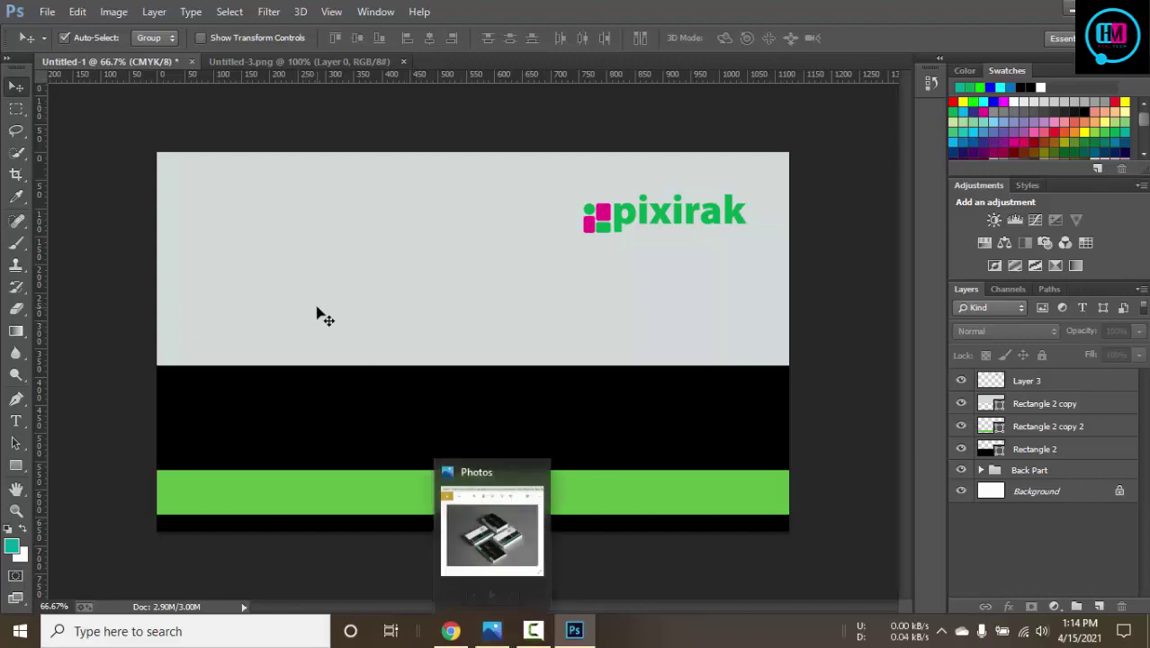
Step: Try drawing rectangles beside the logo with the Rectangle tool, undoing each attempt
left_click(492, 633)
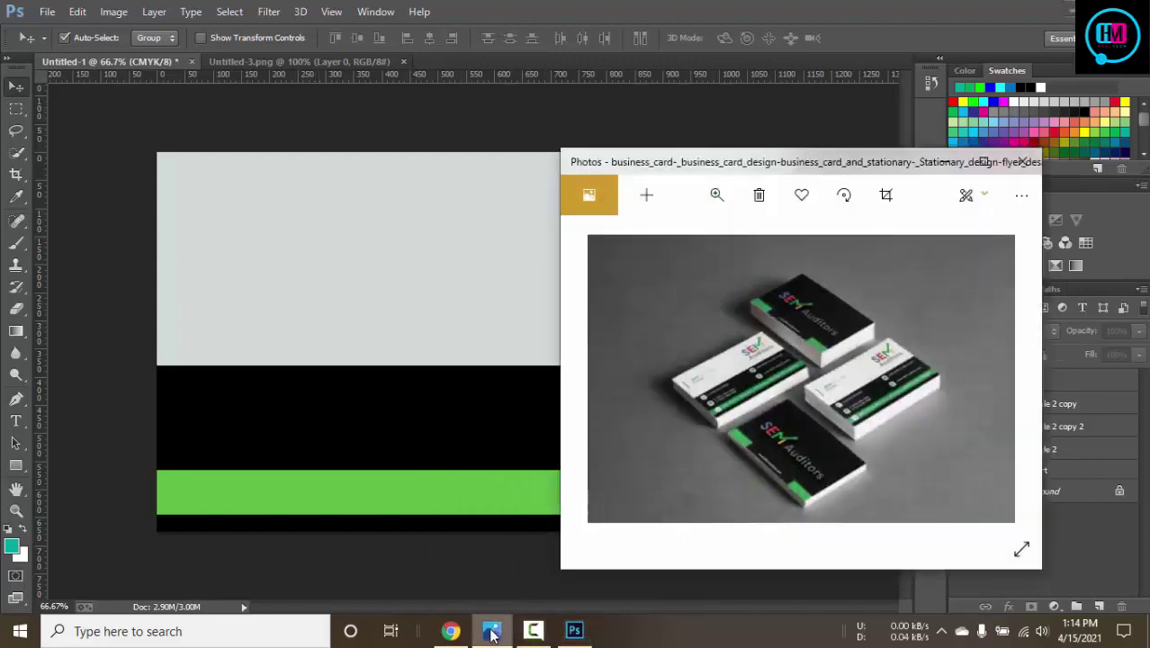
left_click(492, 633)
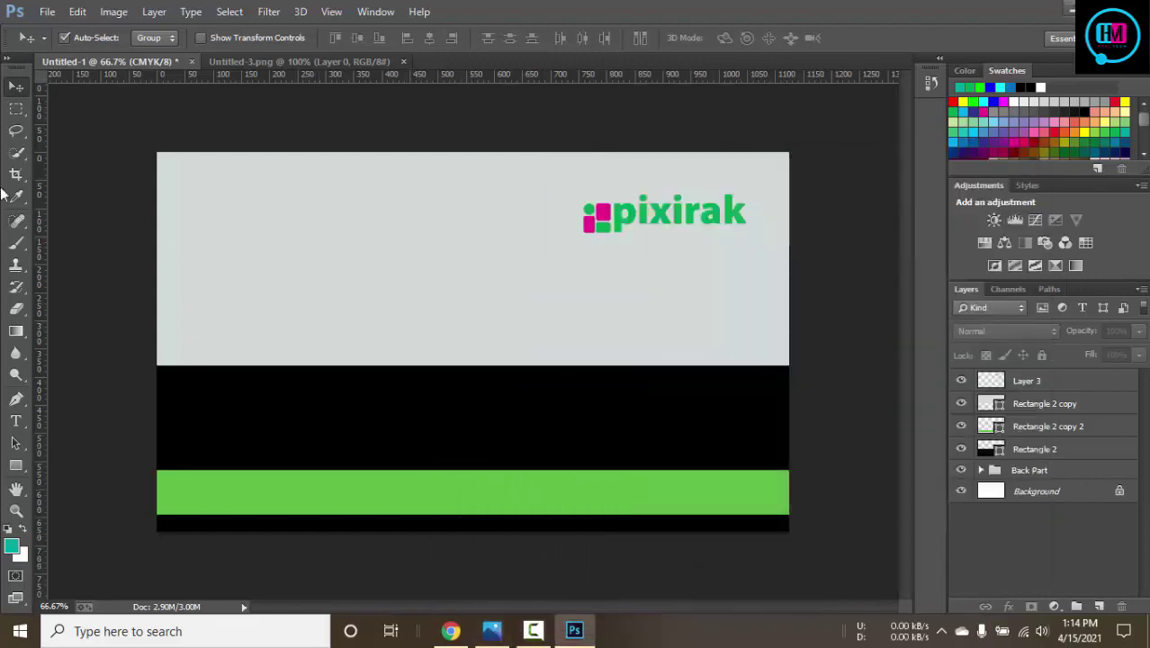
left_click(17, 468)
left_click(89, 468)
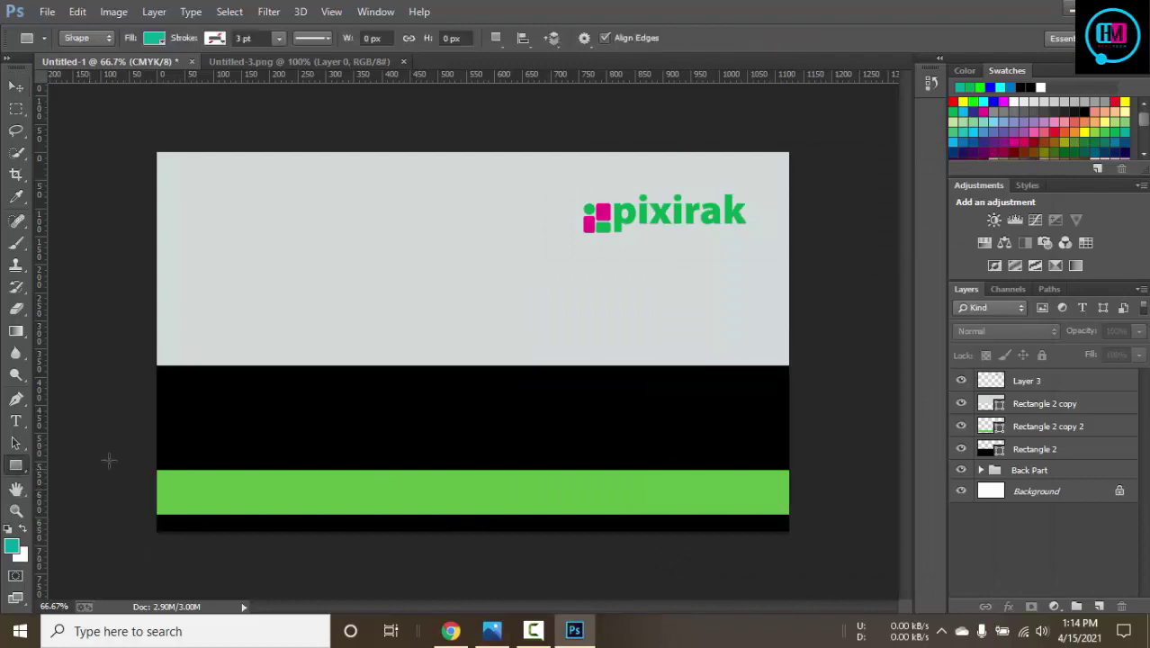
left_click_drag(572, 181, 583, 227)
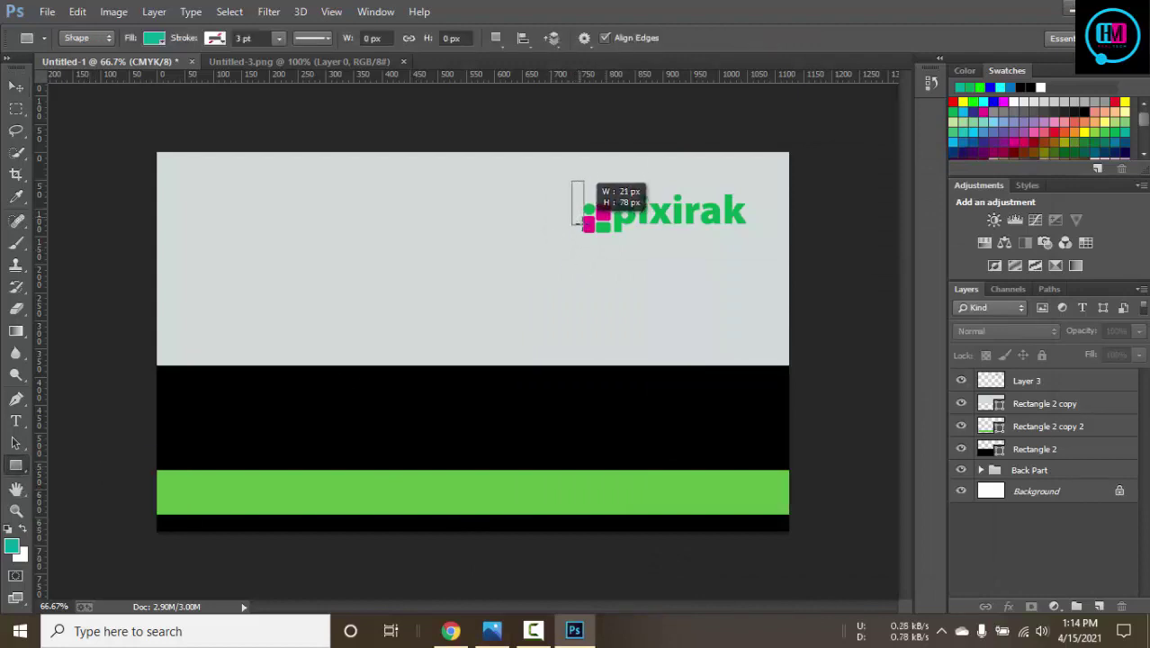
key("ctrl+z")
left_click(441, 225)
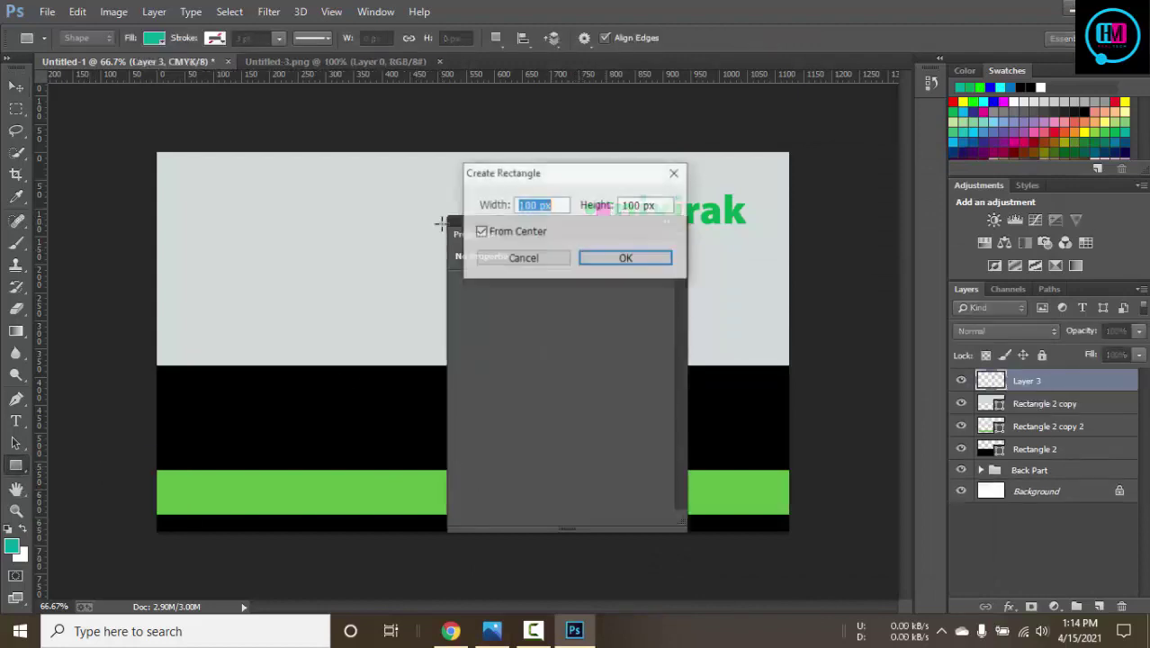
left_click(630, 260)
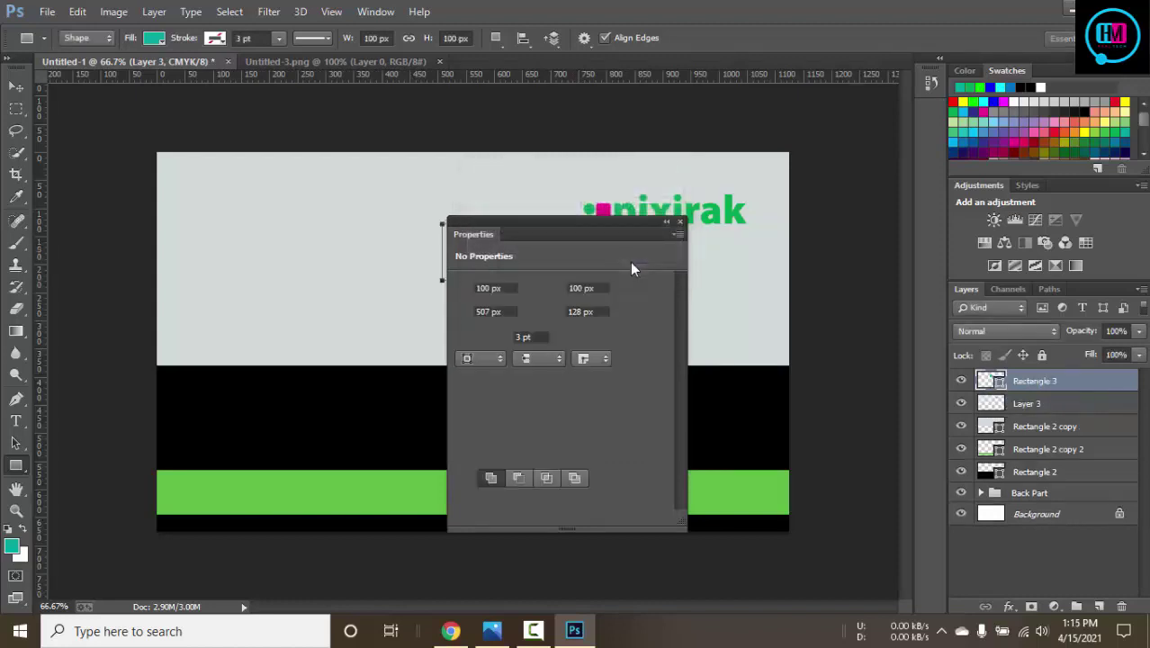
key("ctrl+z")
left_click(680, 223)
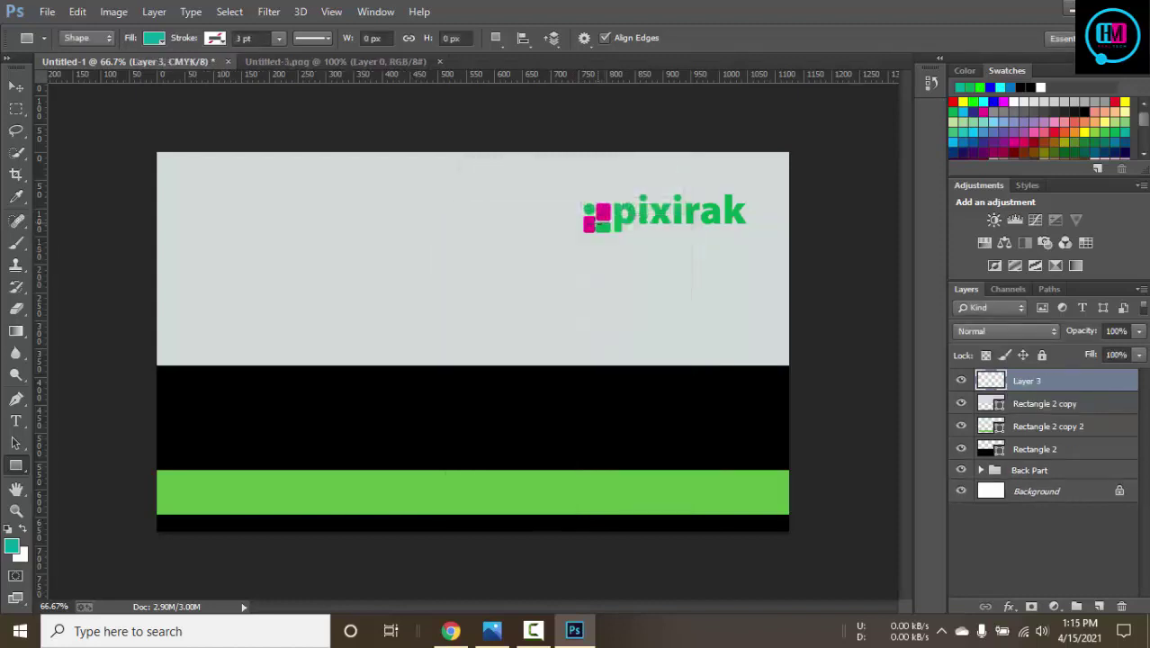
scroll(601, 219, "up", 2)
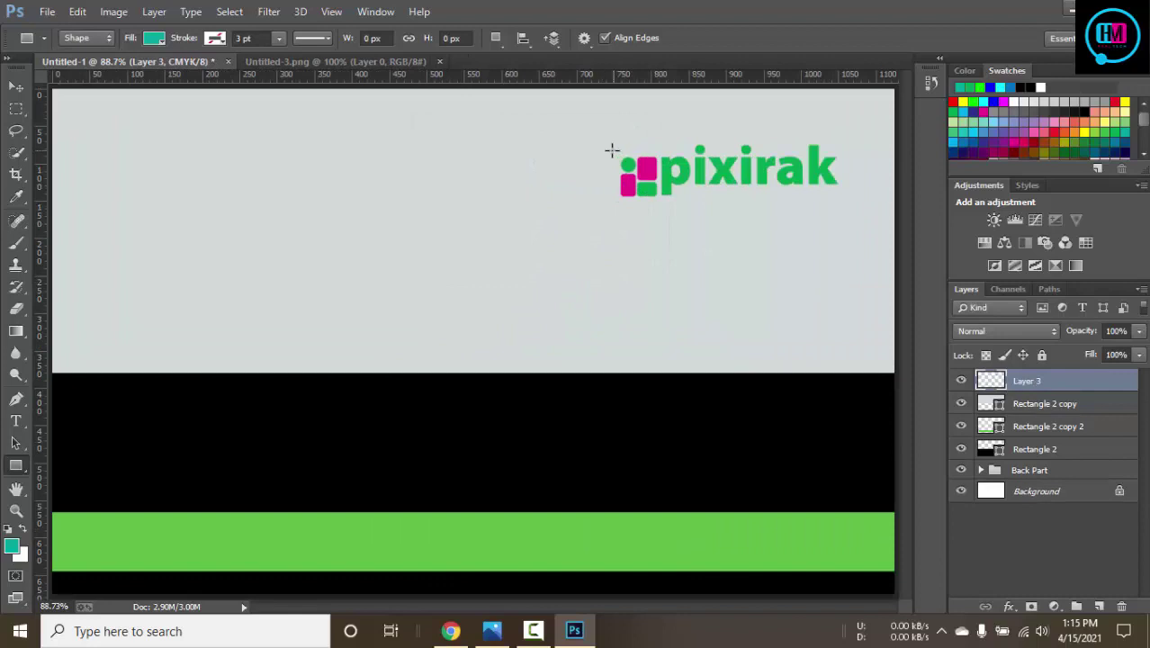
Step: Create a 16 × 53 px rectangle, Rectangle 3, beside the logo with a green fill
left_click_drag(616, 158, 627, 198)
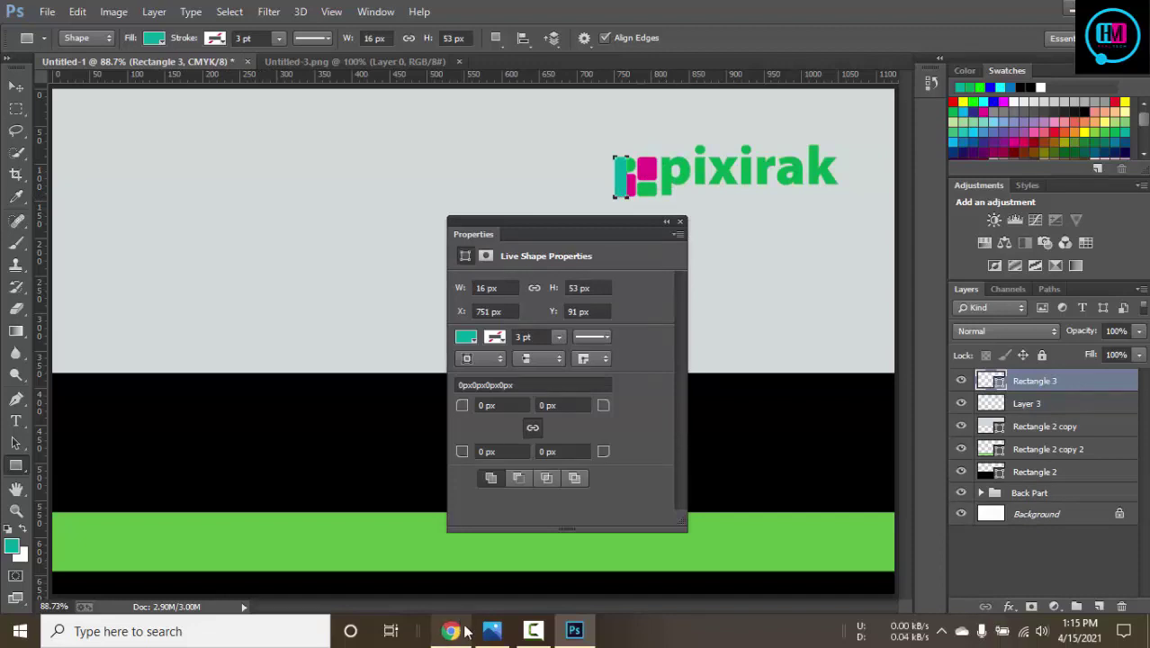
left_click(491, 631)
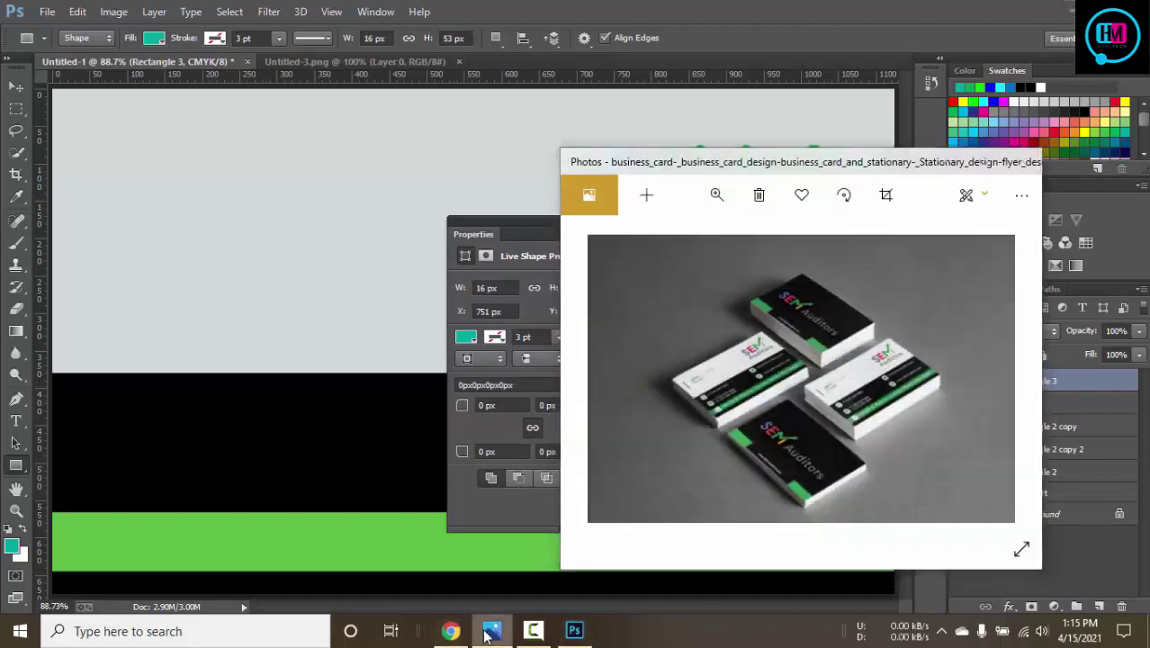
left_click(489, 632)
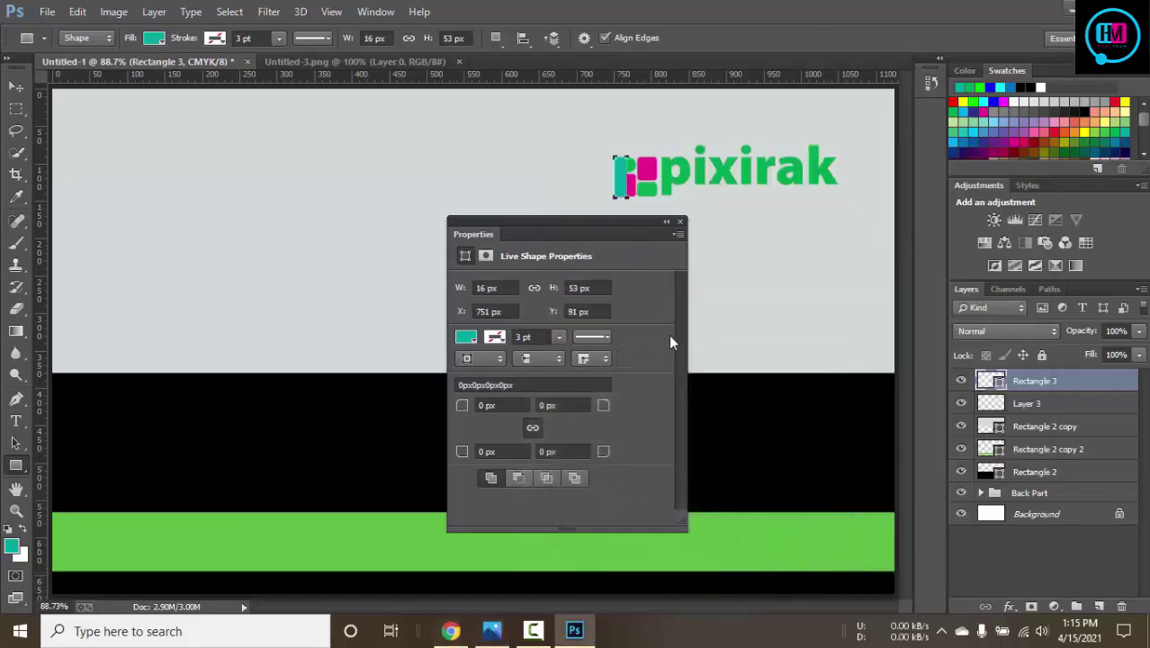
left_click(466, 337)
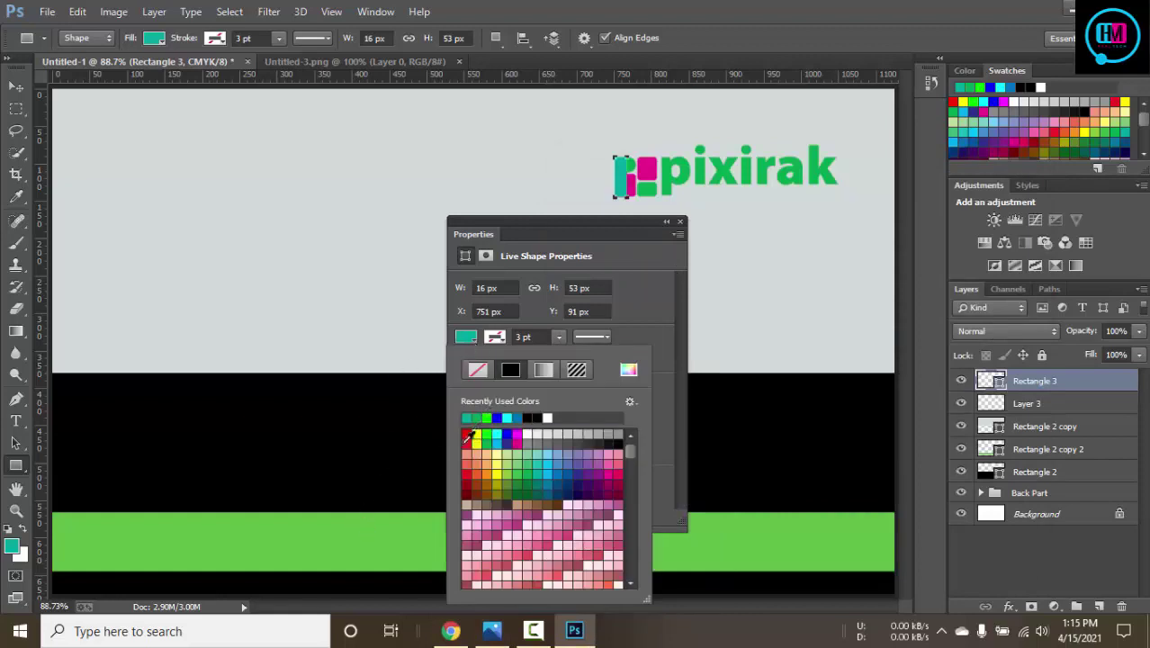
left_click(387, 548)
left_click(387, 548)
key("Return")
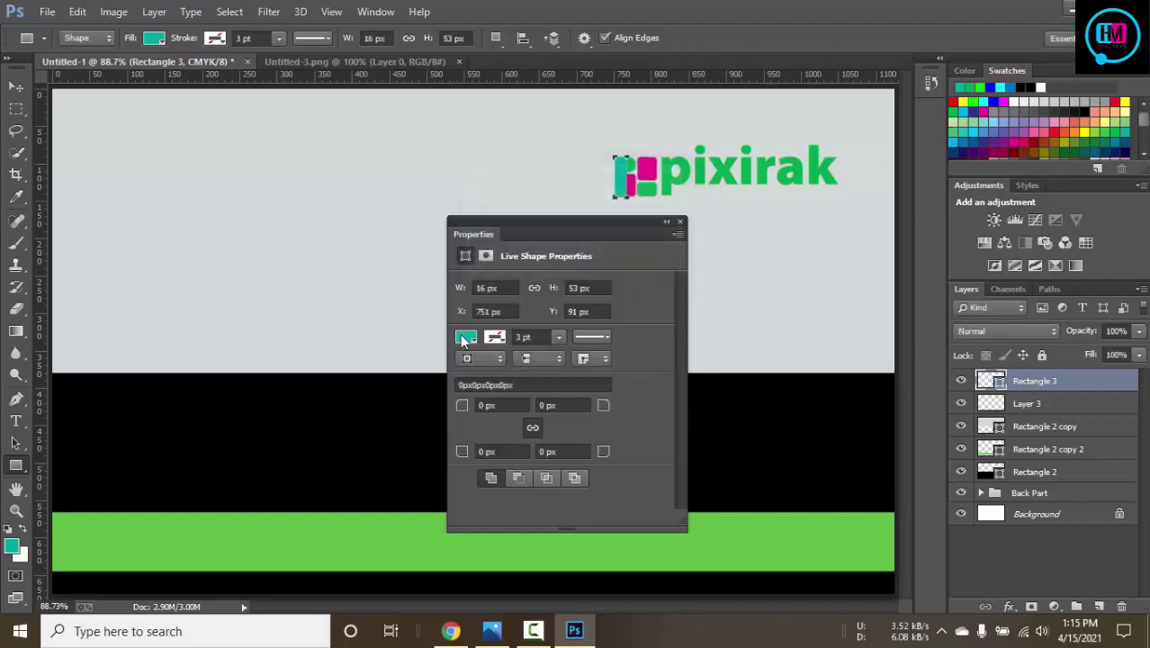
left_click(466, 337)
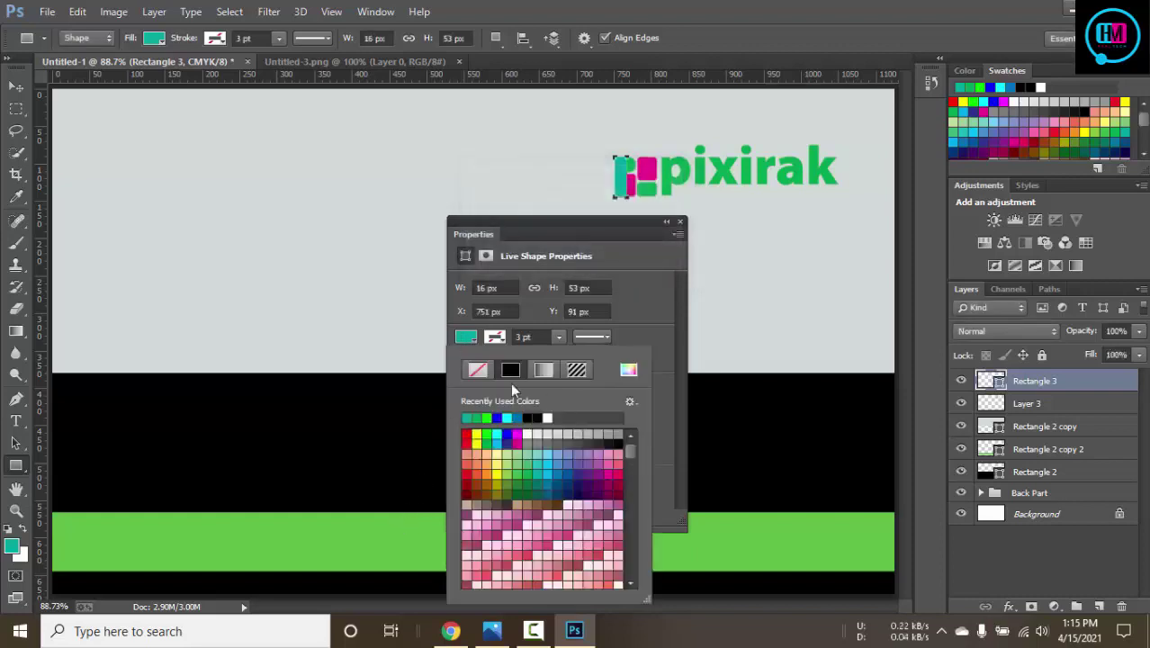
left_click(496, 434)
left_click(680, 220)
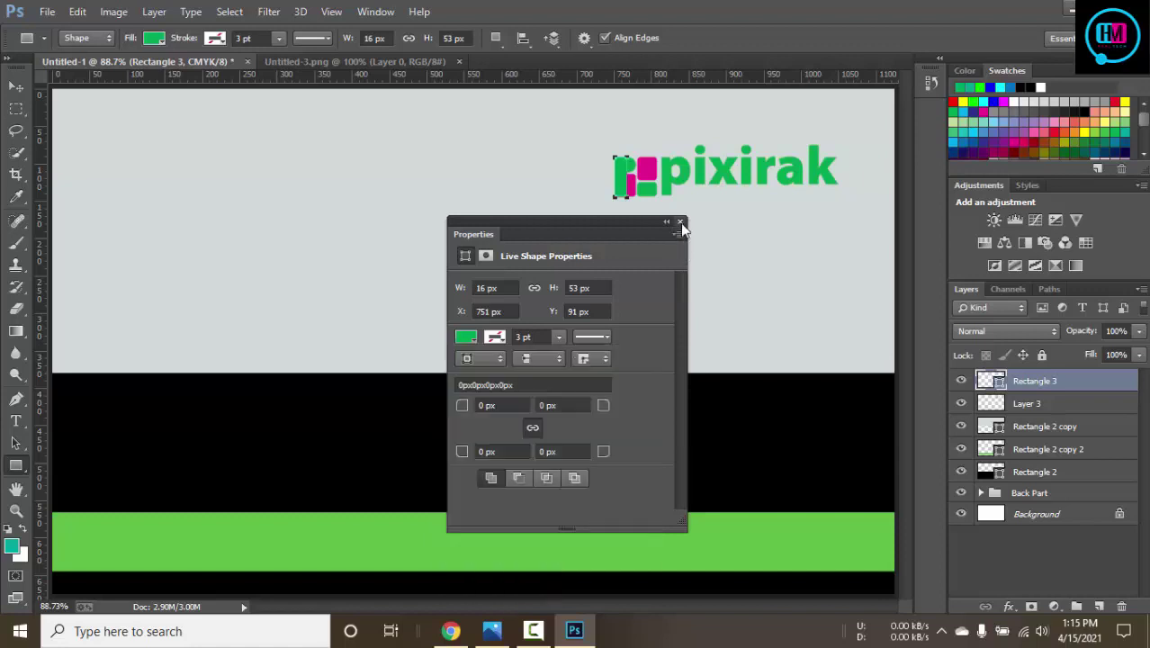
left_click(681, 221)
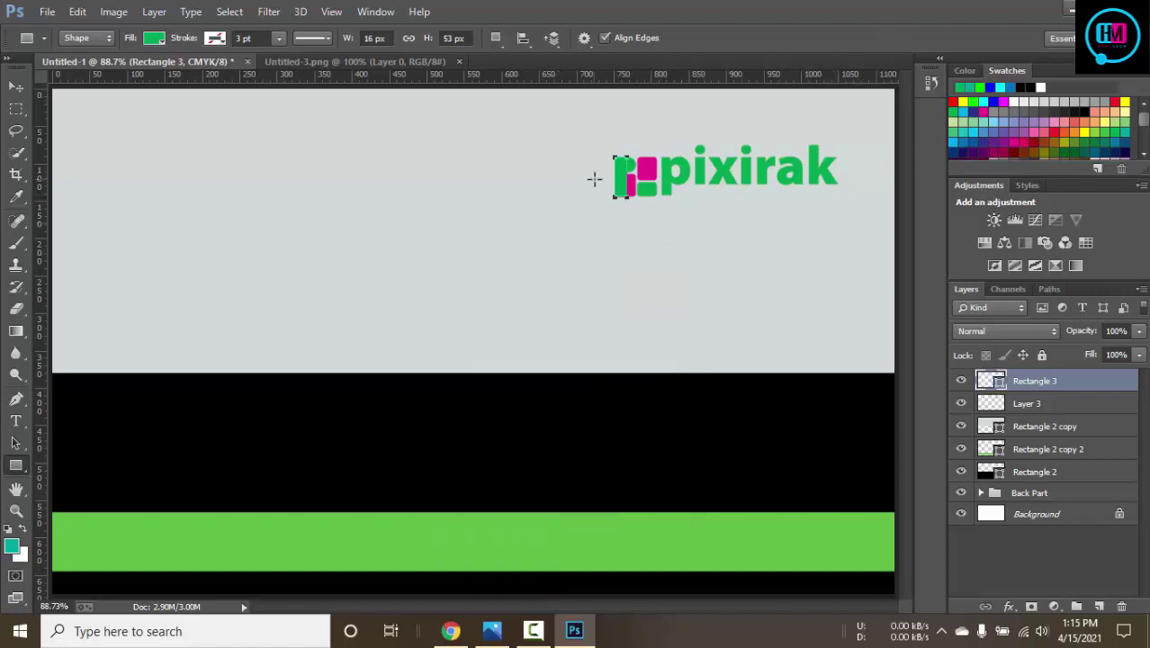
scroll(596, 249, "down", 2)
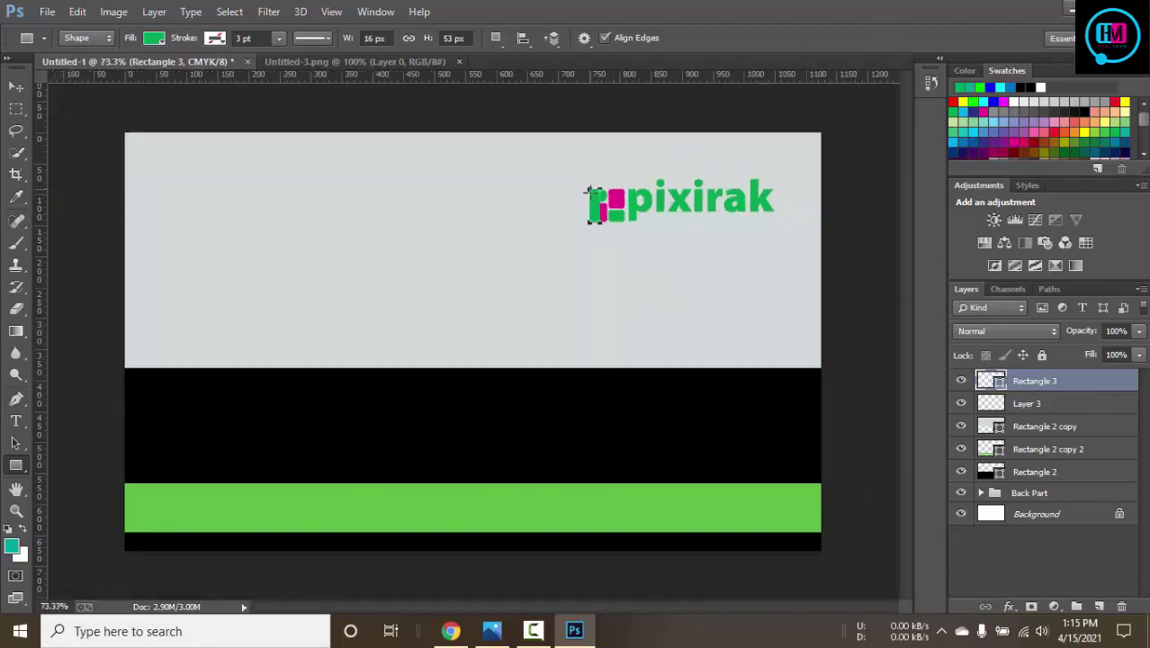
Step: Move the green bar Rectangle 3 onto the card's left inner guide
key("v")
mouse_move(594, 206)
left_mouse_down()
mouse_move(166, 224)
mouse_move(306, 282)
left_mouse_up()
key("ctrl+semicolon")
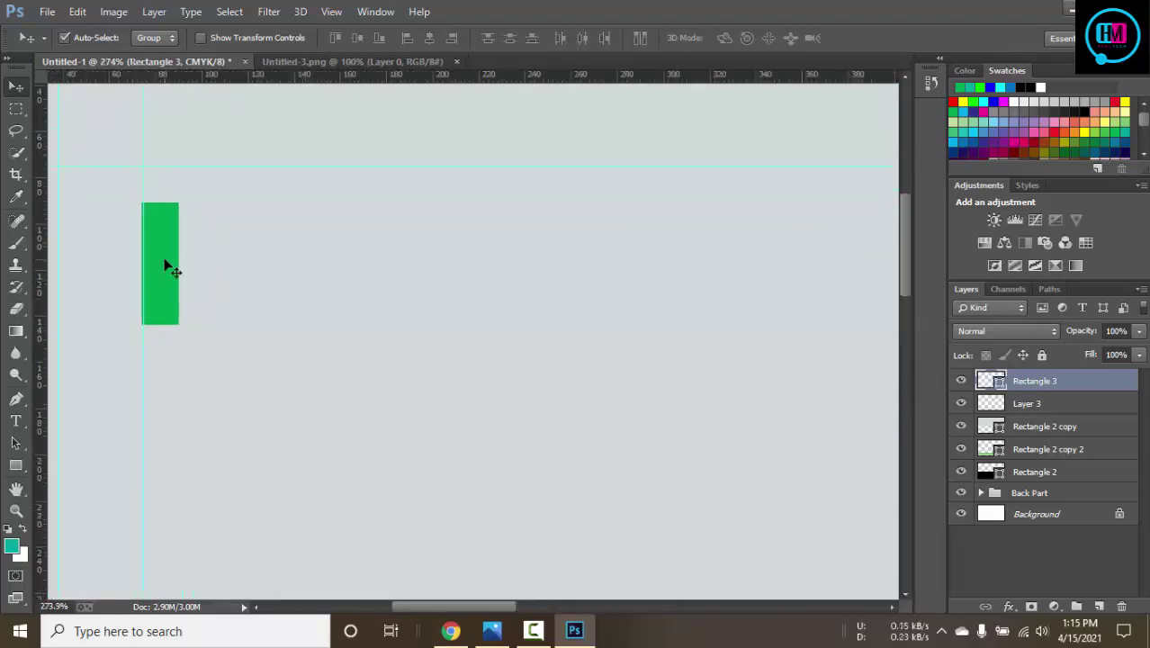
left_click_drag(165, 264, 167, 263)
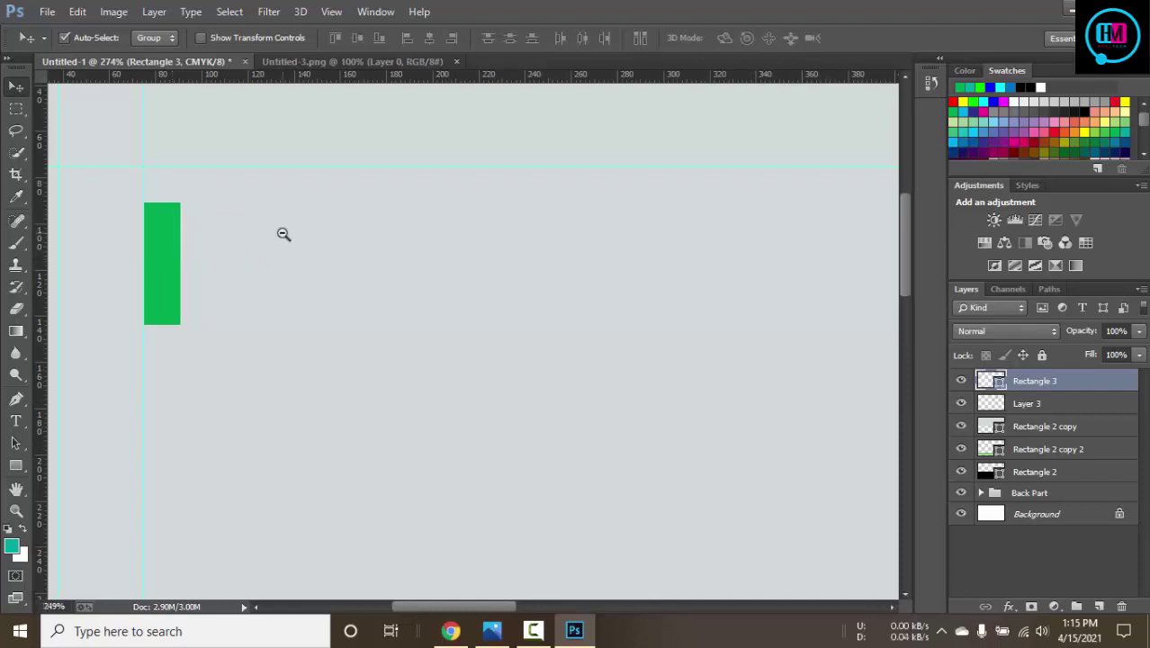
scroll(282, 234, "down", 5)
scroll(282, 234, "up", 2)
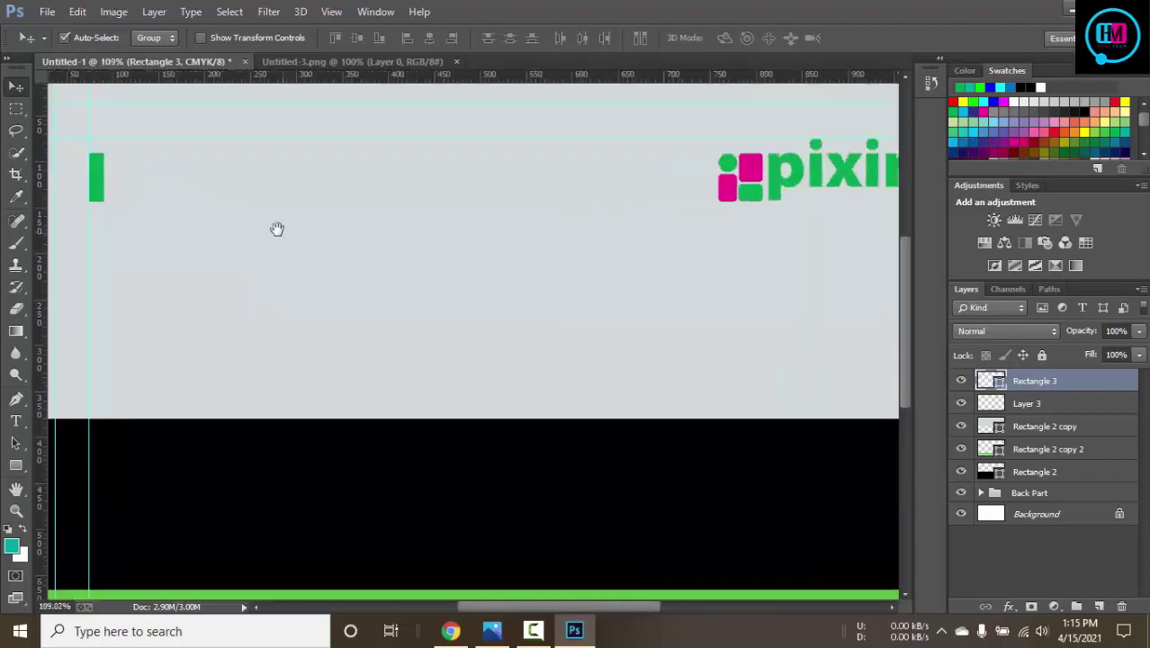
Step: Stretch the green bar downward to about 77 px tall
key("ctrl+t")
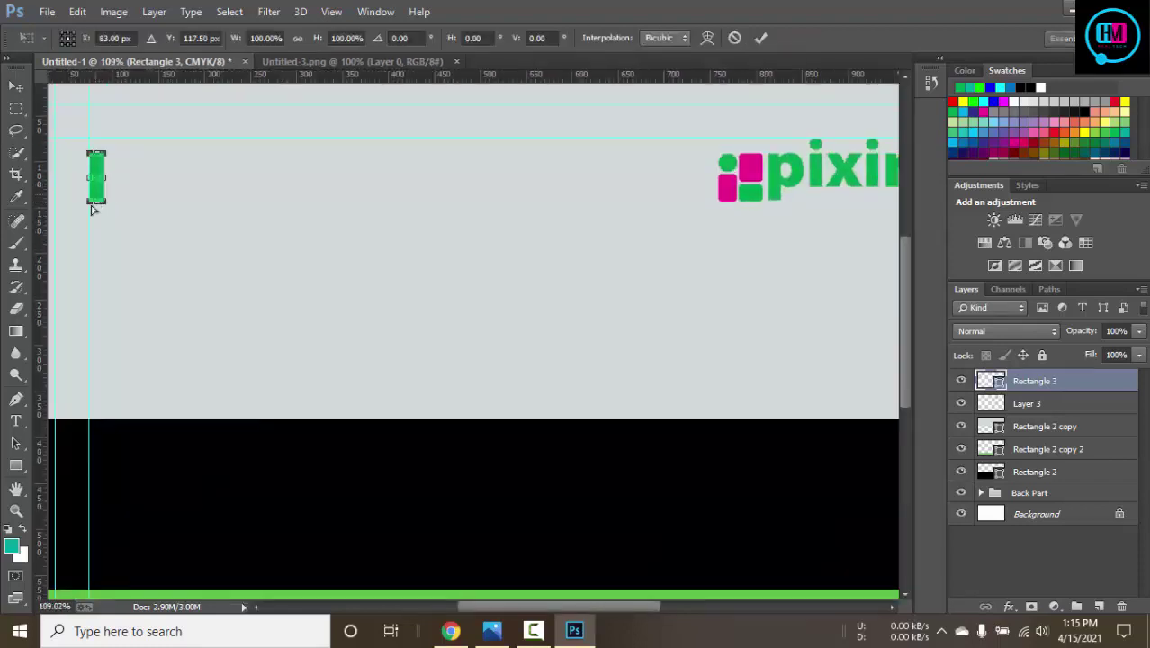
left_click_drag(96, 203, 96, 226)
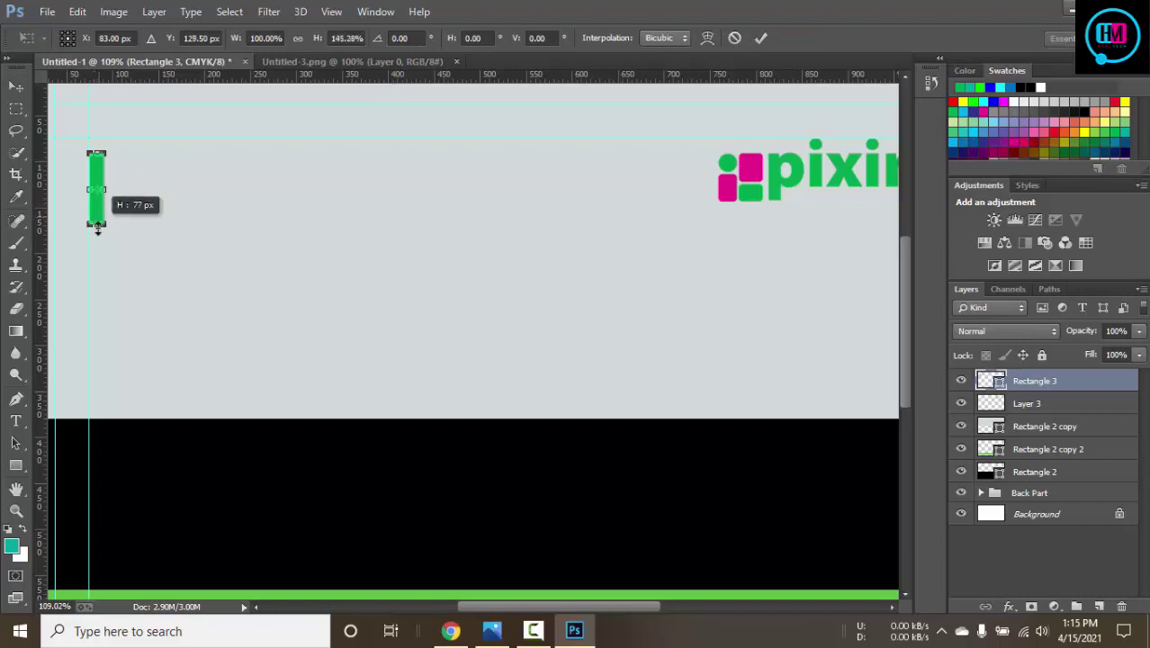
left_click(761, 37)
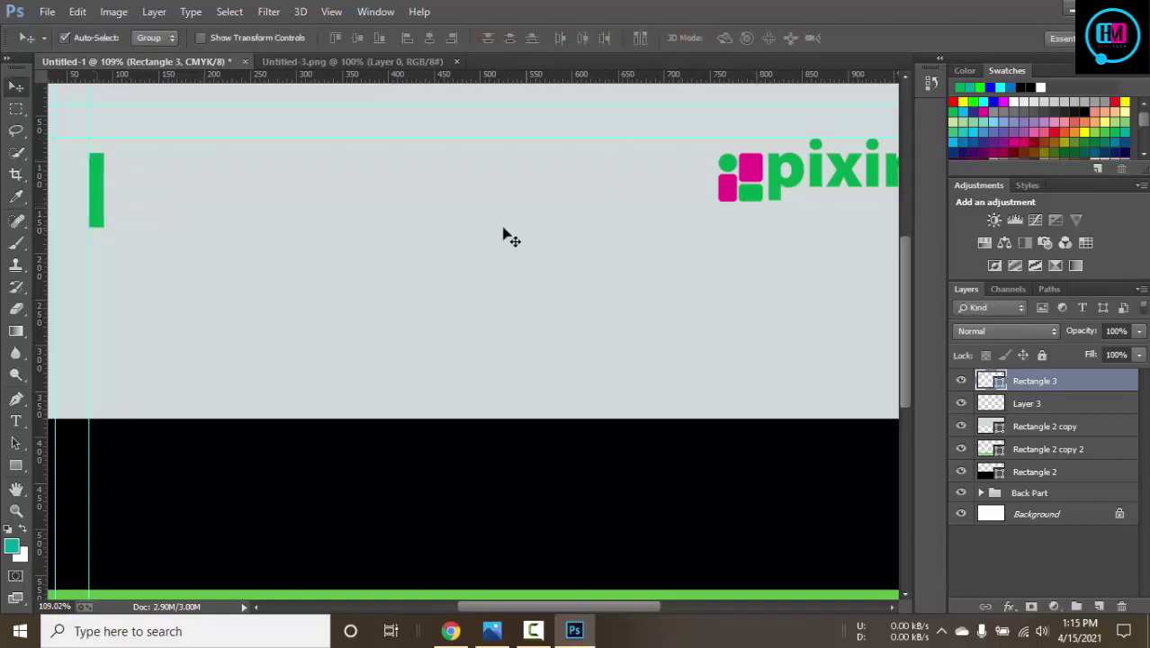
scroll(413, 225, "down", 1)
scroll(414, 225, "down", 1)
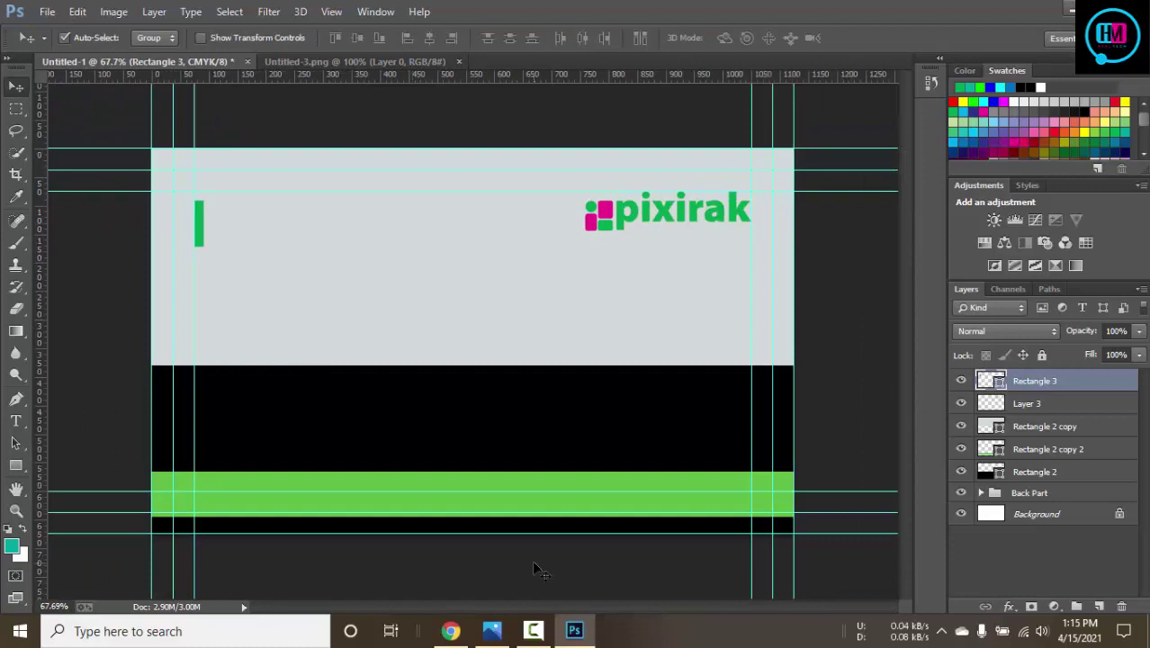
left_click(495, 633)
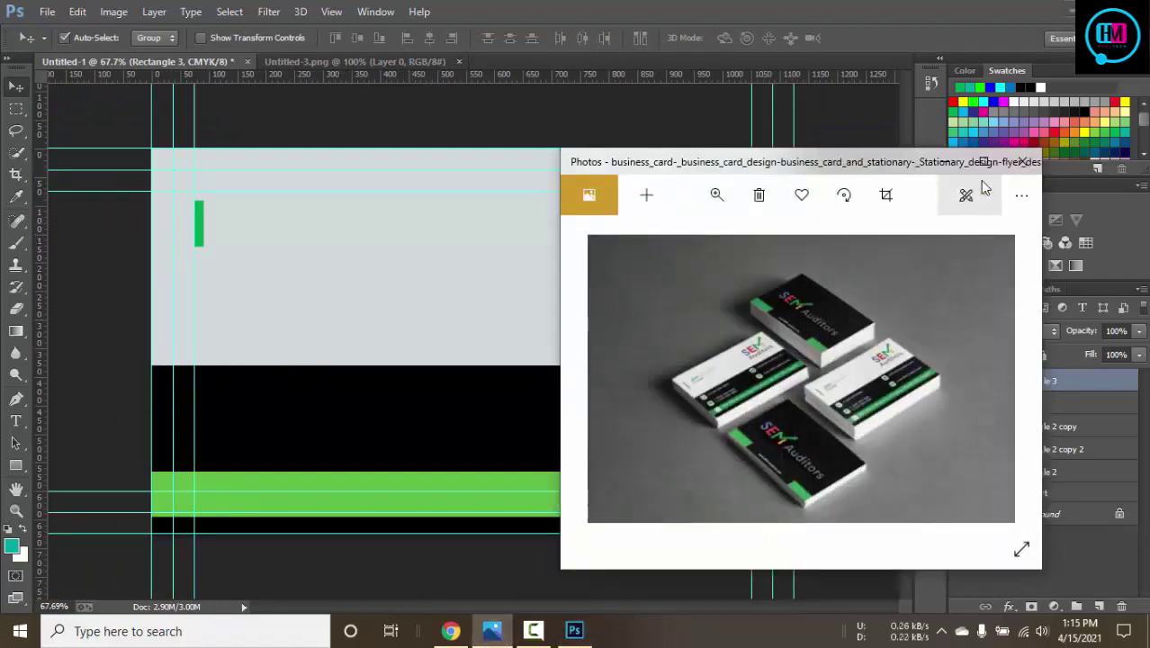
double_click(909, 160)
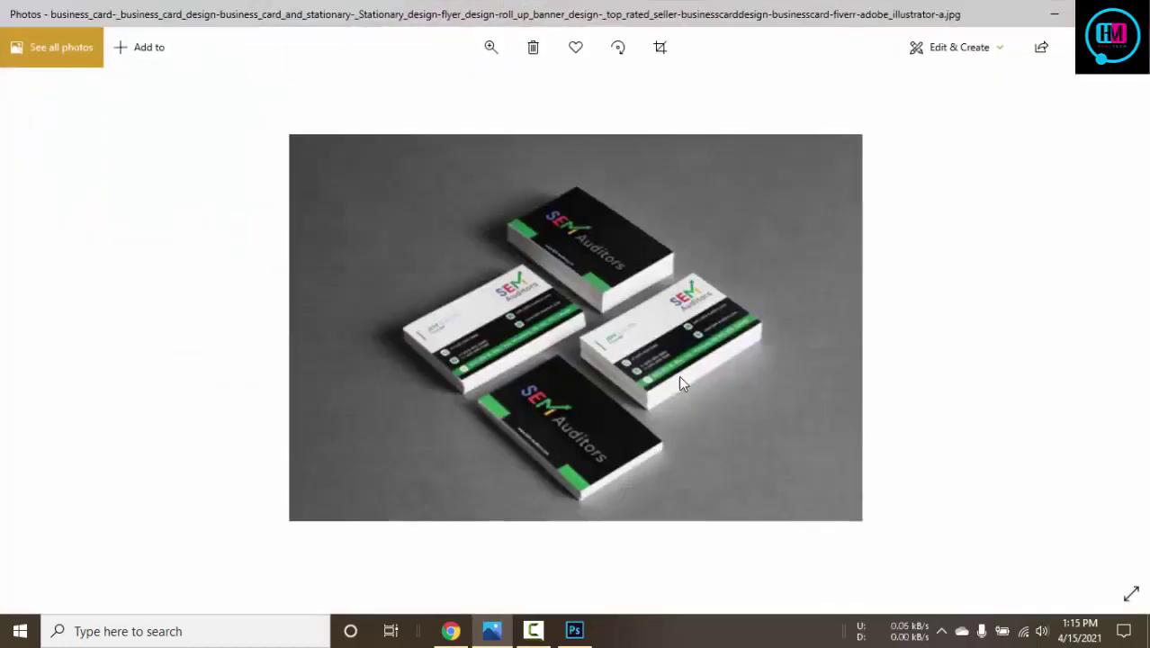
left_click(1054, 13)
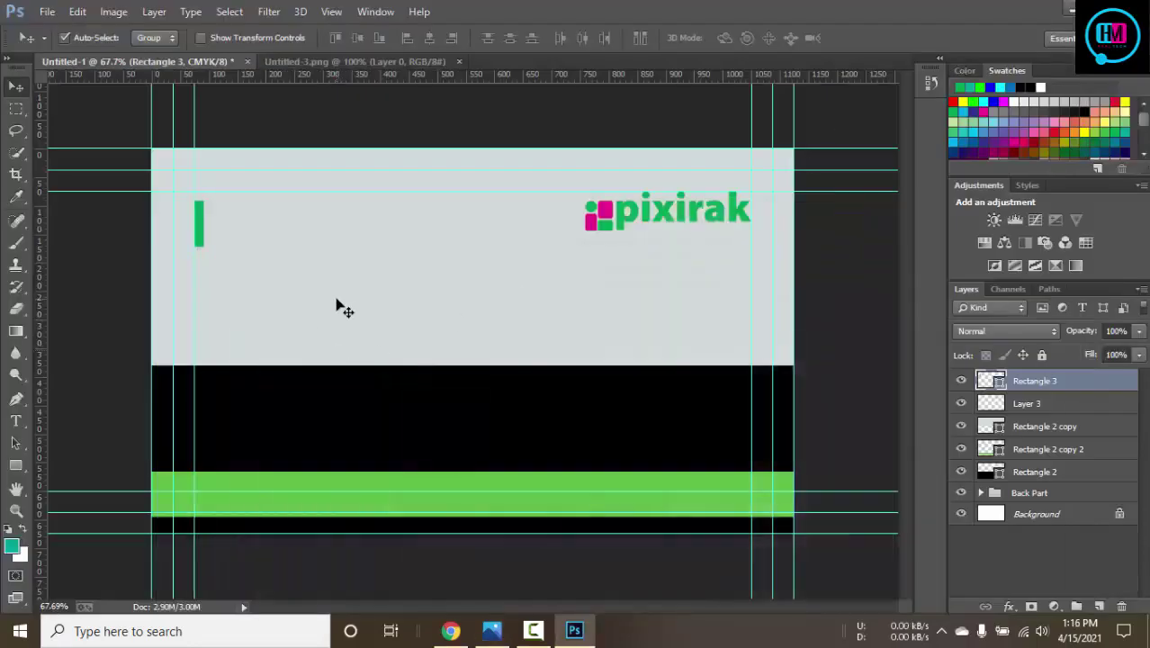
key("t")
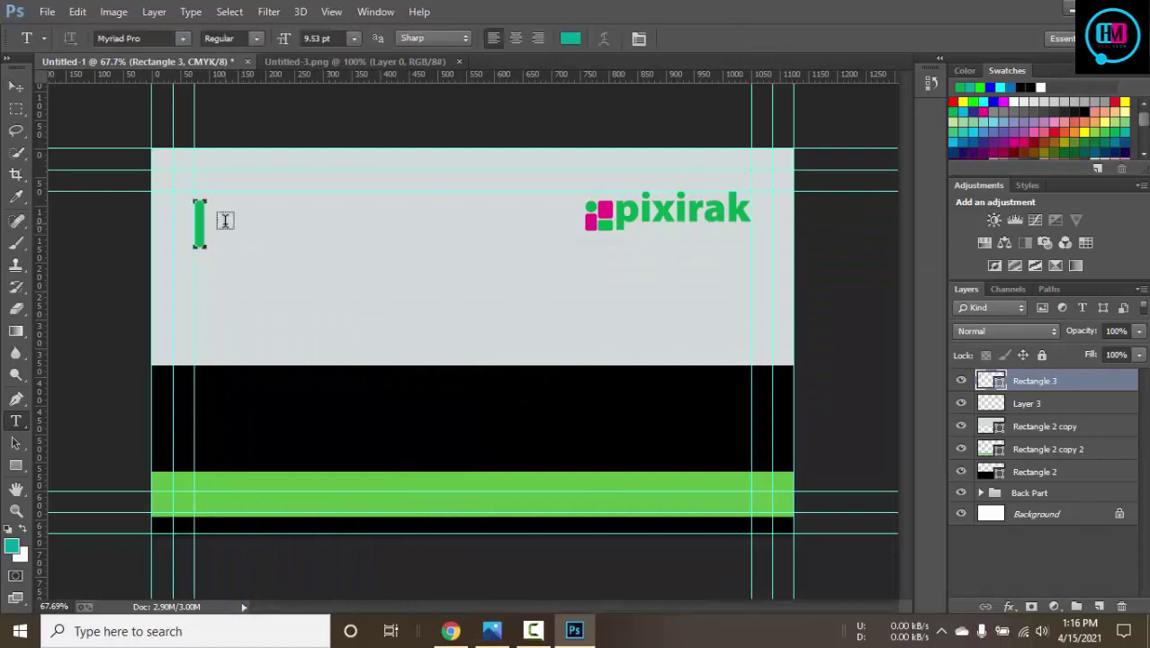
Step: Type the text line NAME beside the green bar
left_click(225, 220)
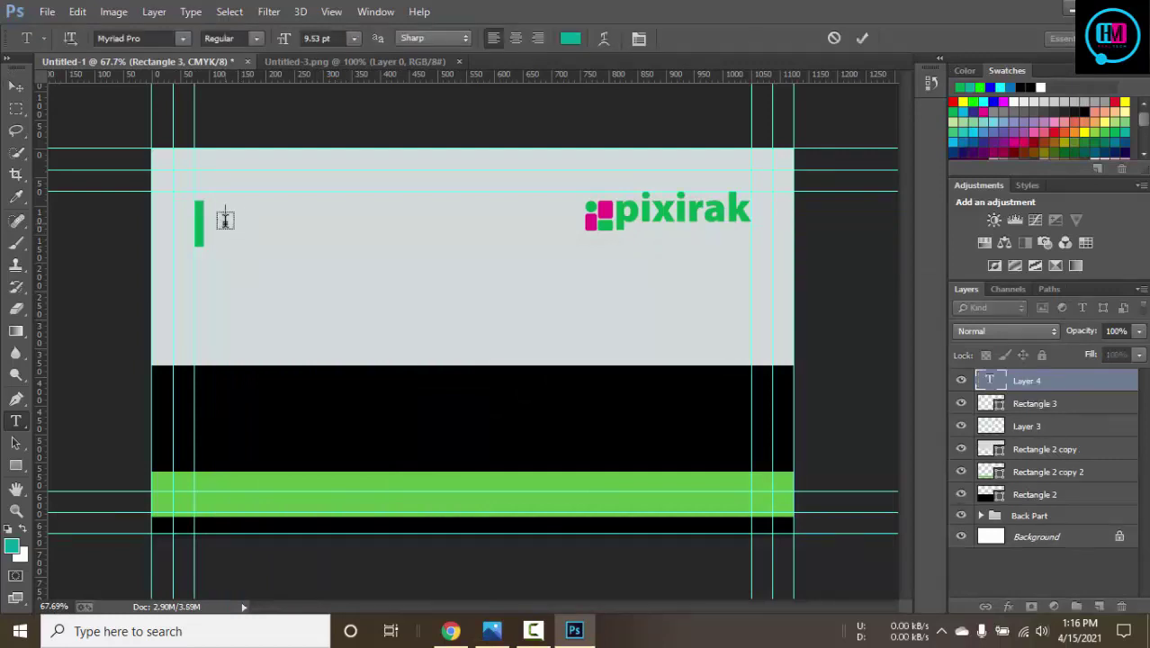
type("NAme")
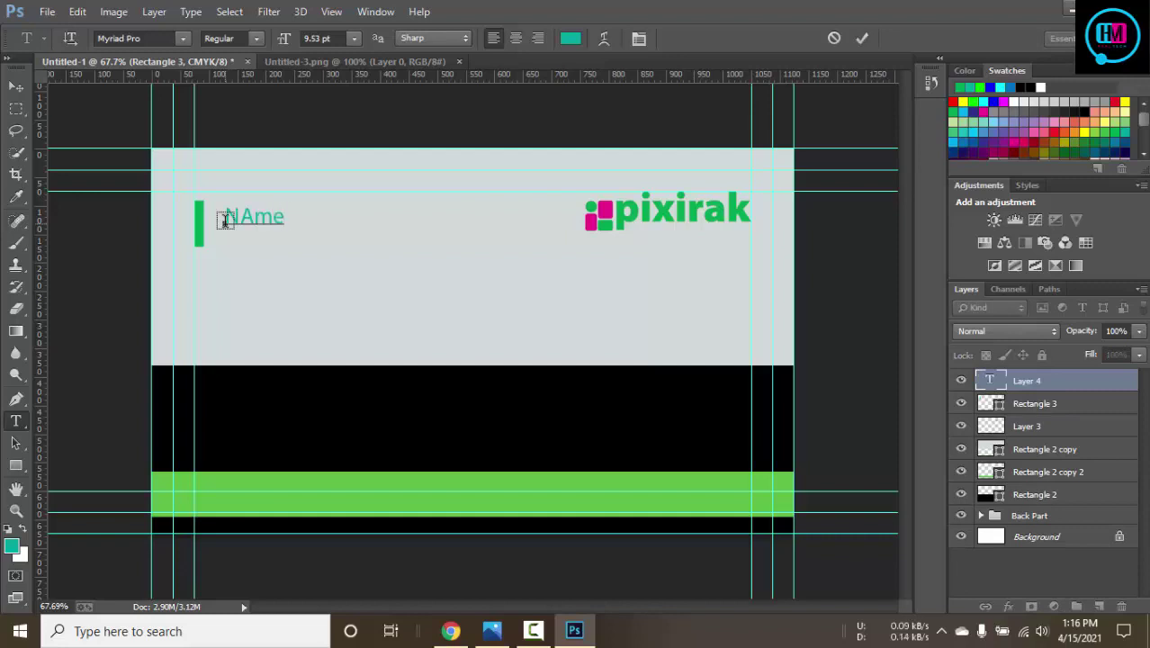
type(" t")
key("BackSpace")
key("BackSpace")
key("BackSpace")
key("BackSpace")
key("shift+Left")
key("shift+Left")
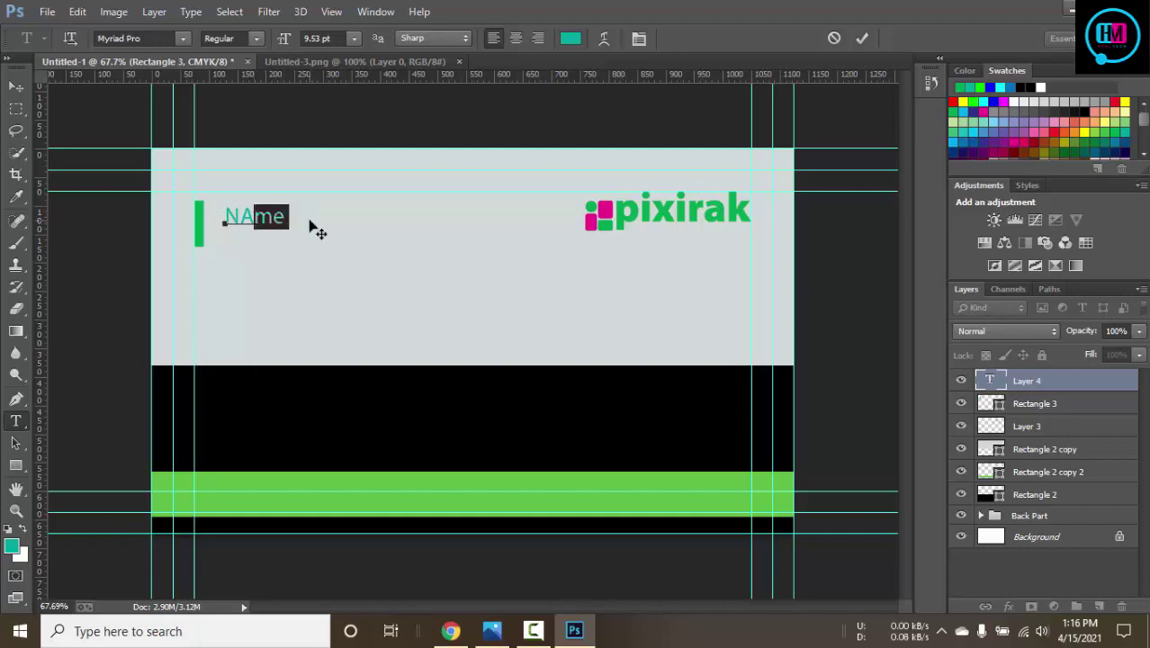
type("ME")
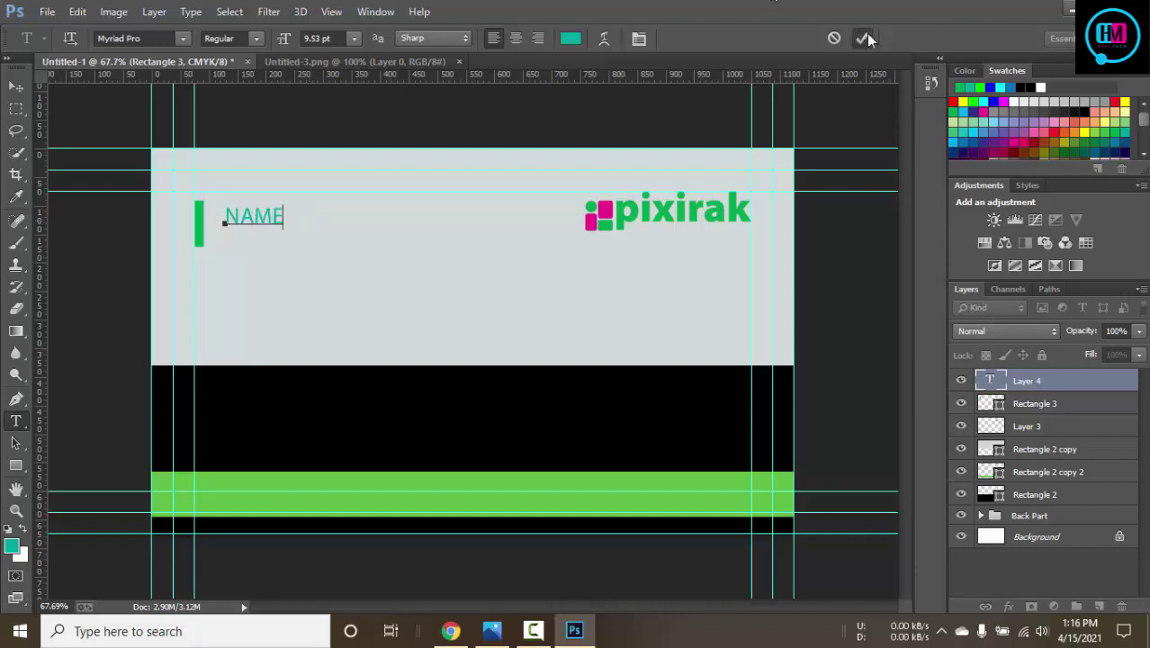
left_click(864, 37)
Step: Duplicate NAME just below, retype it as Subtitle and set it to 10 pt
left_click(15, 94)
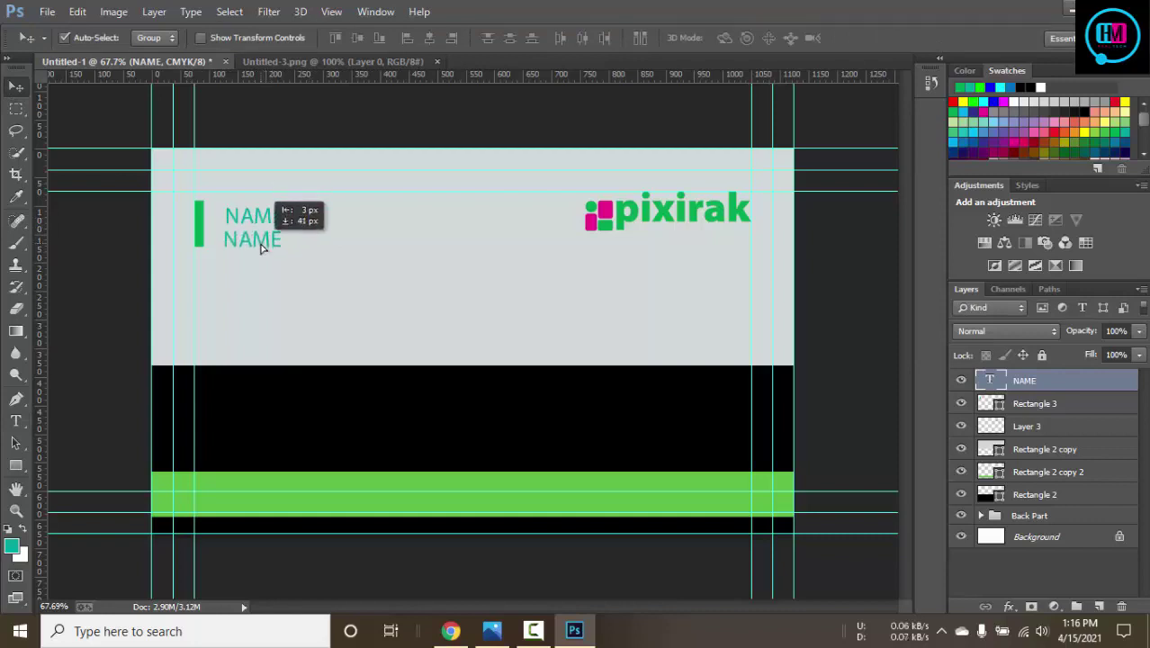
mouse_move(262, 220)
left_mouse_down()
mouse_move(261, 245)
mouse_move(235, 218)
mouse_move(243, 241)
left_mouse_up()
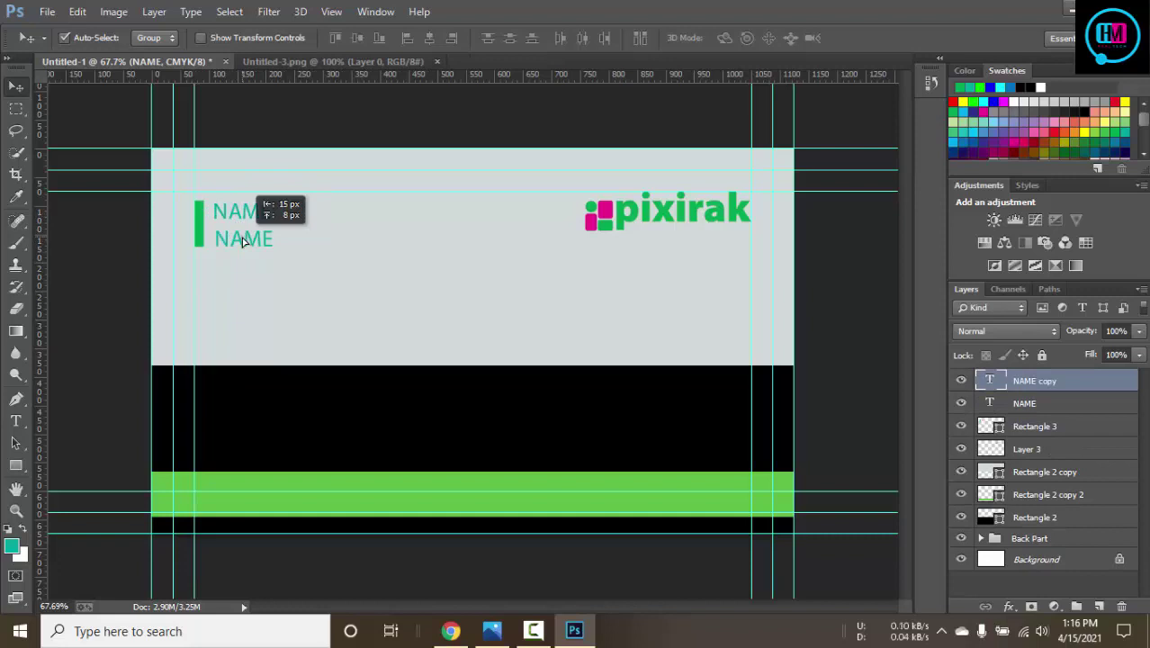
key("Left")
key("Left")
key("Left")
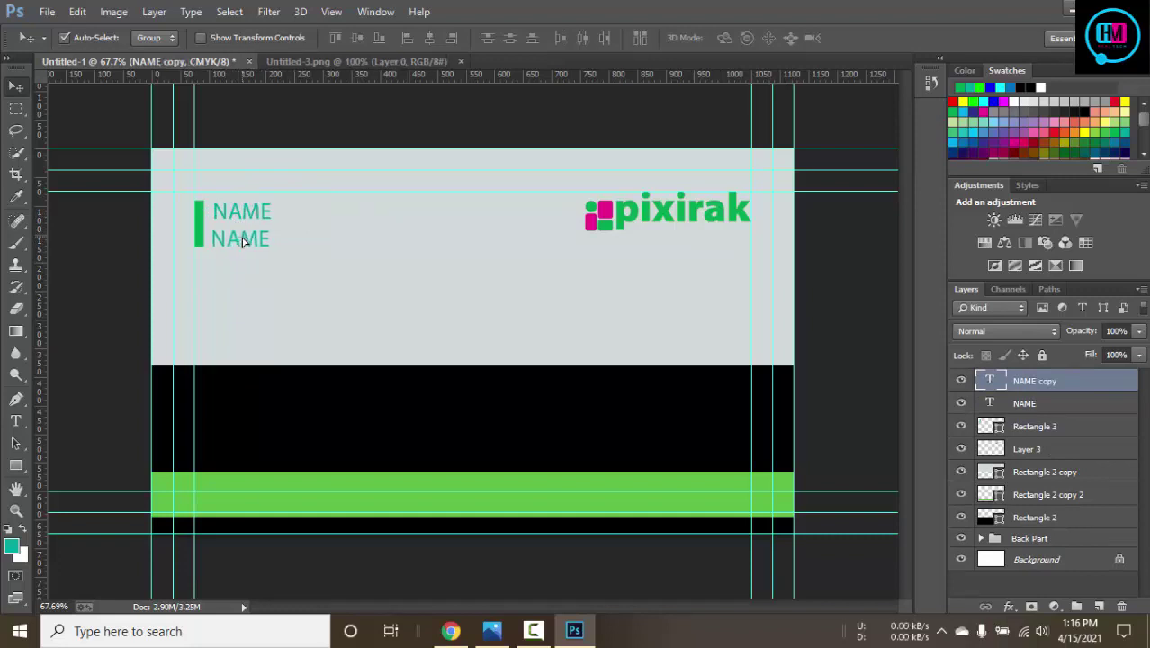
double_click(990, 380)
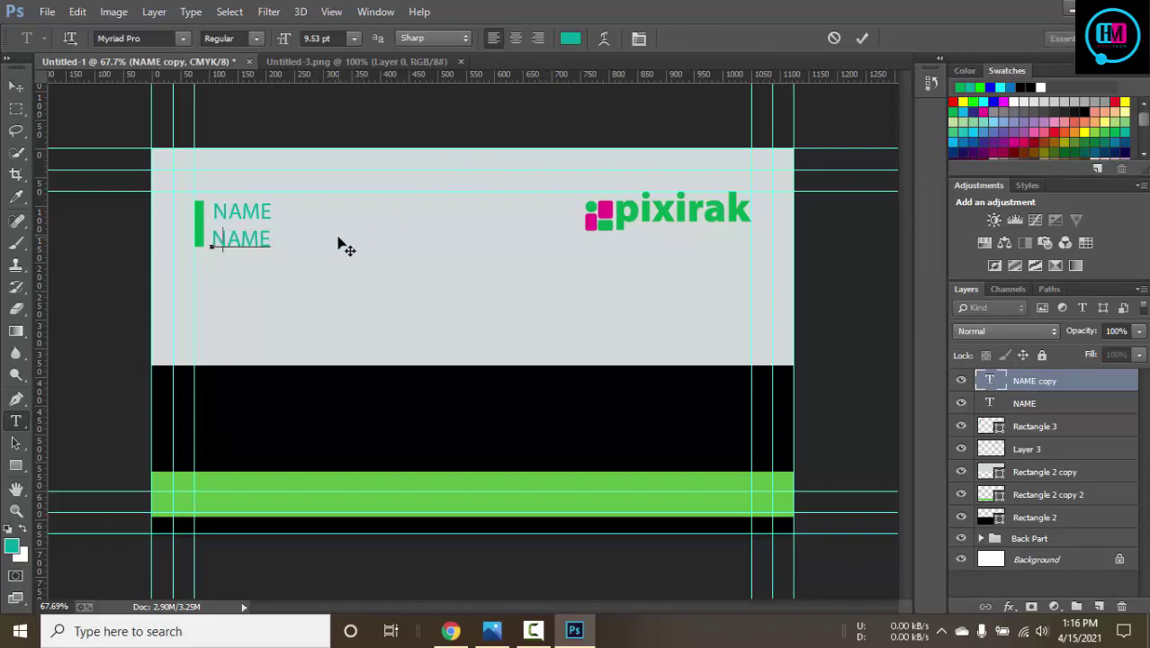
type("Subti")
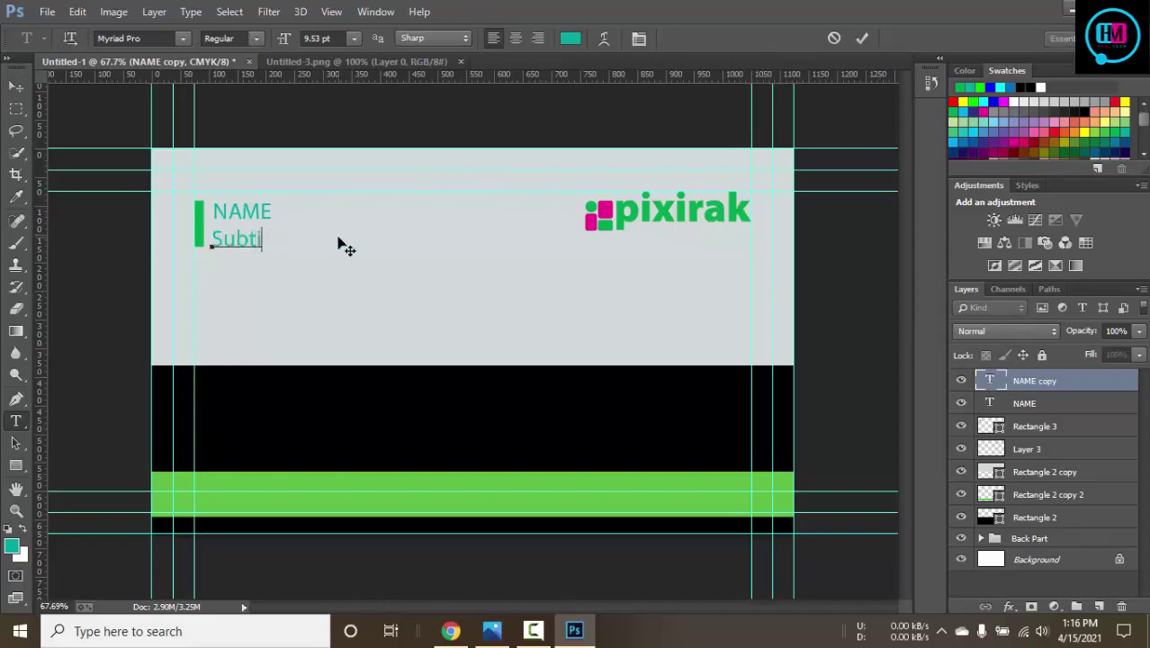
type("tle")
key("ctrl+a")
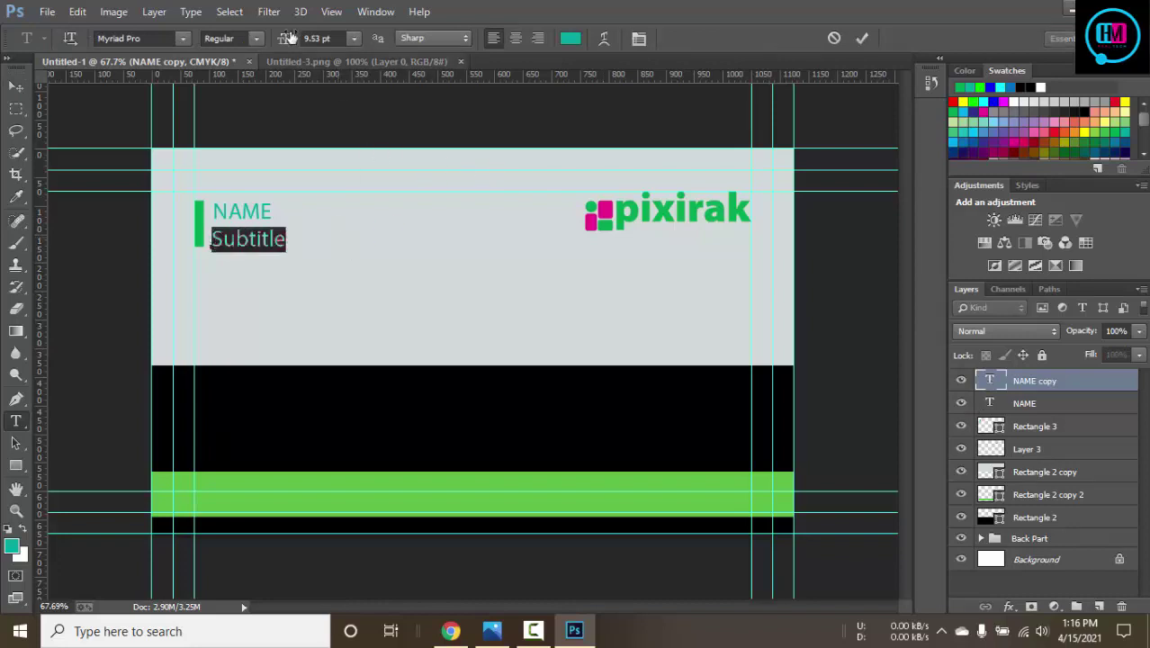
left_click(333, 38)
type("10")
key("Return")
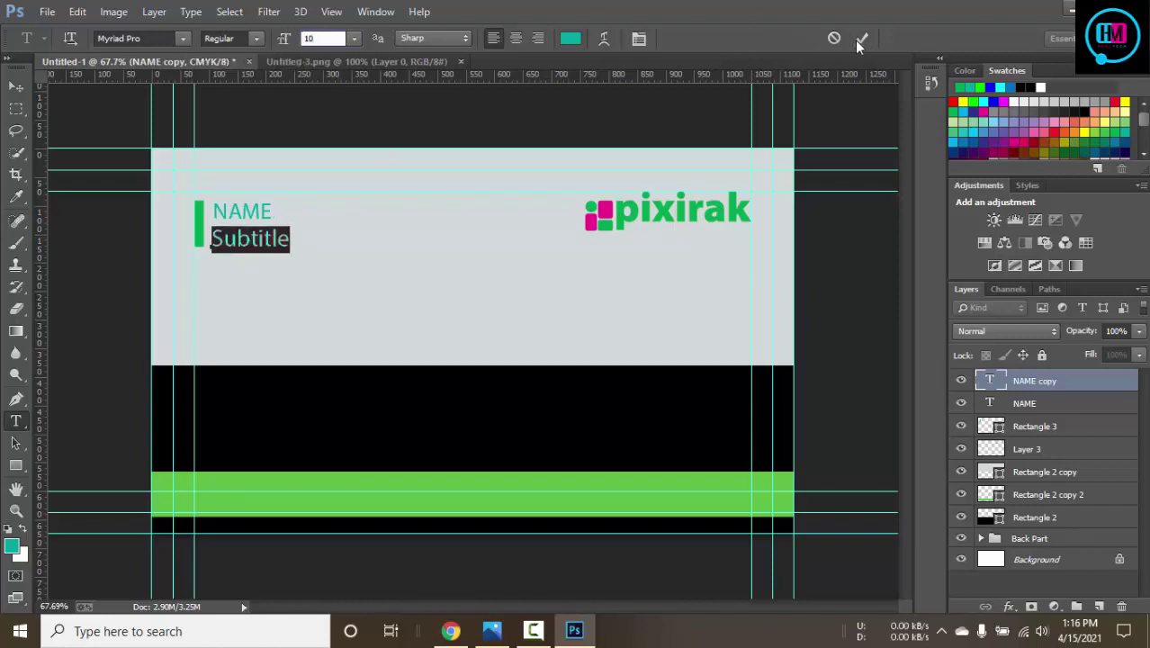
left_click(183, 37)
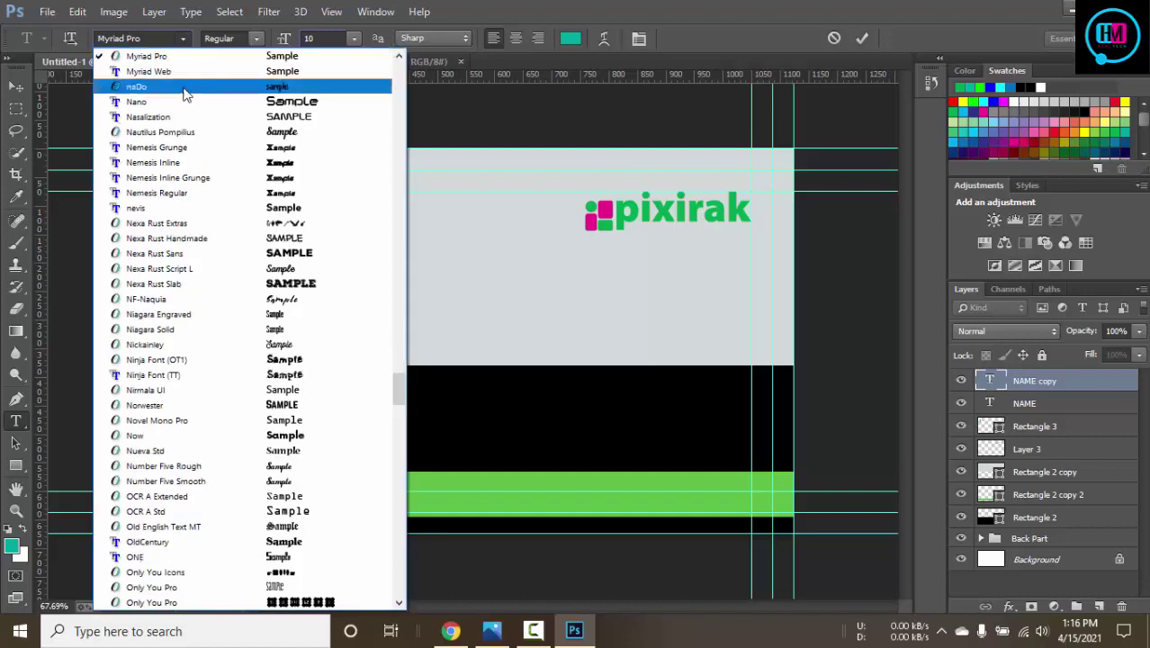
left_click(170, 32)
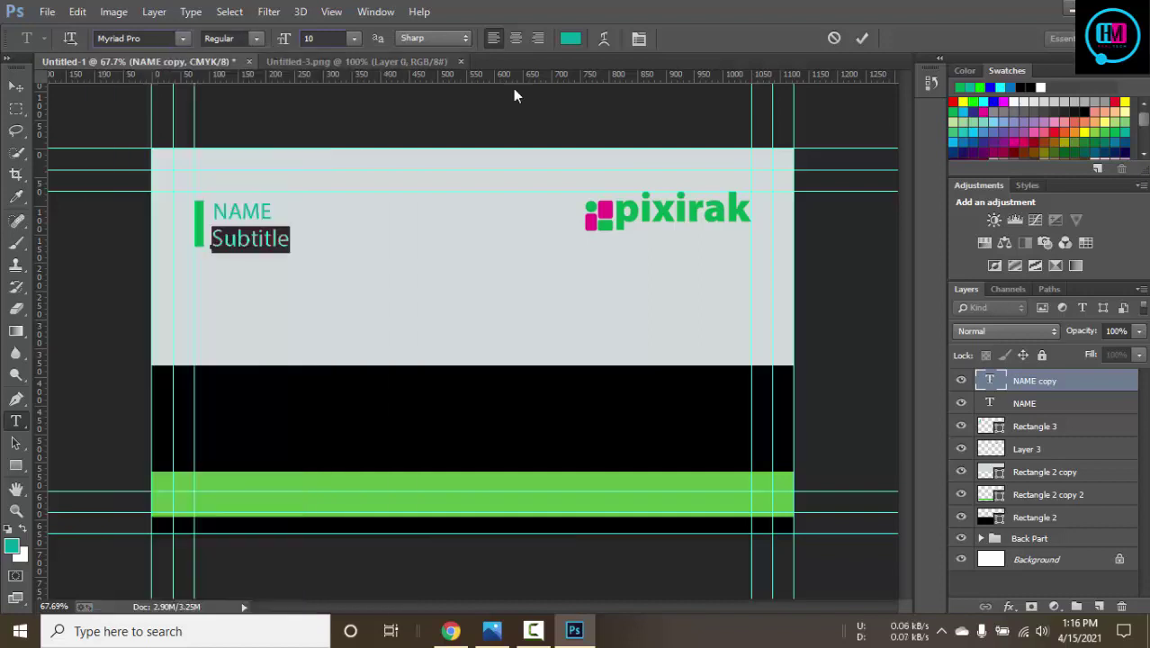
left_click(862, 38)
Step: Scale NAME up to about 122% and nudge NAME and Subtitle closer together
key("v")
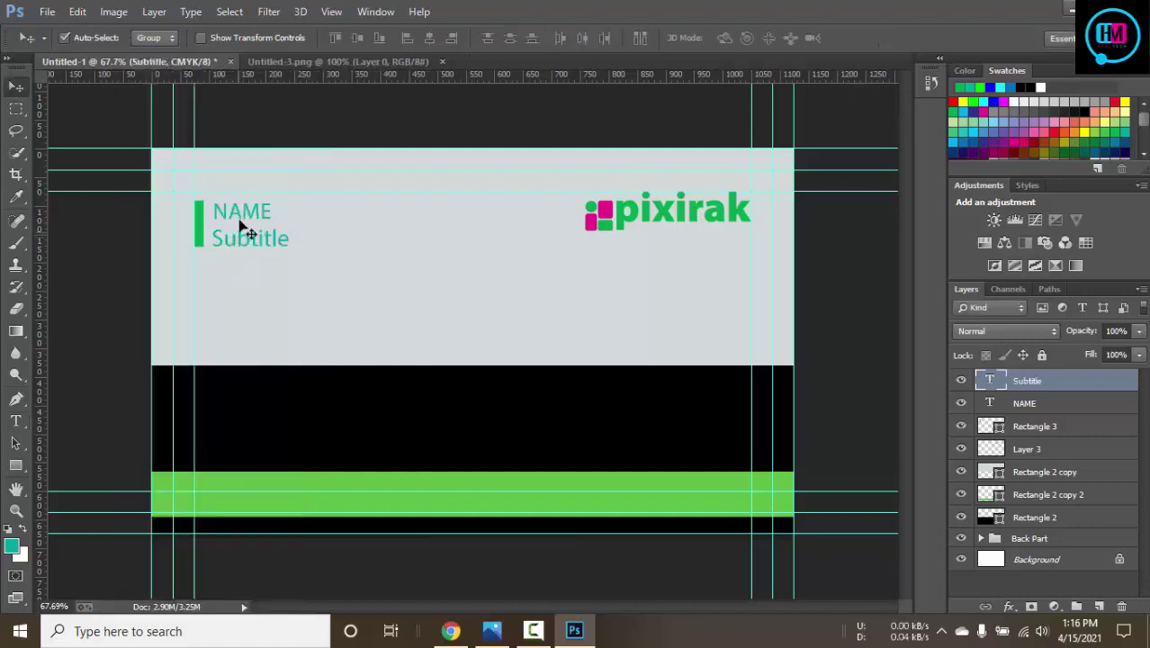
left_click(242, 220)
key("ctrl+t")
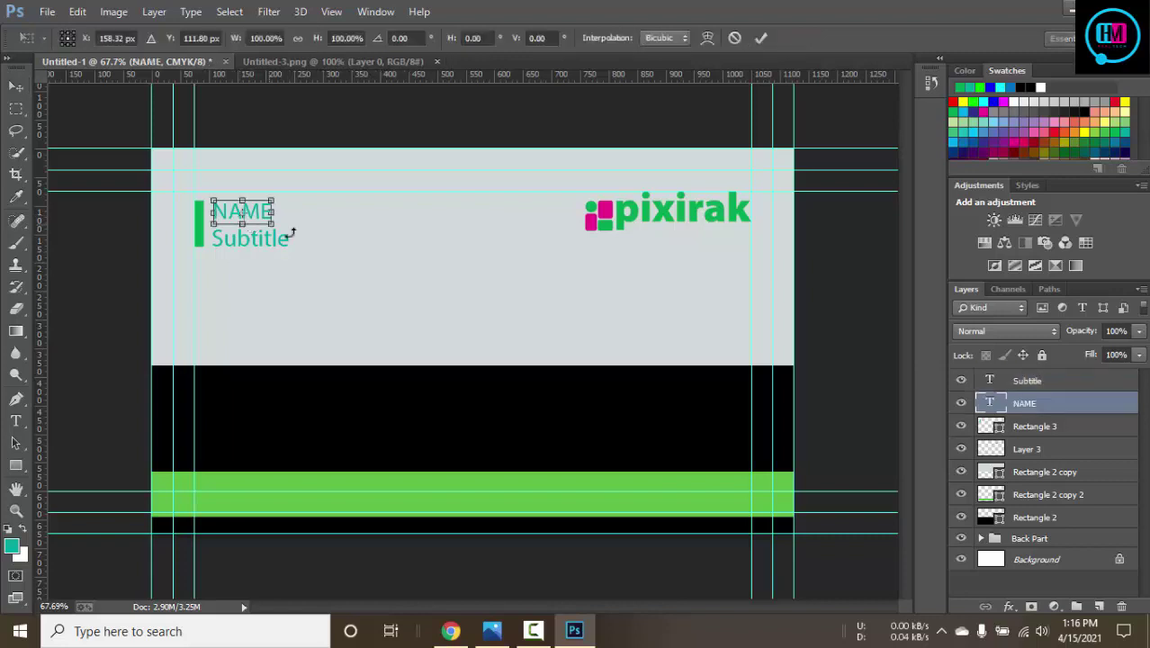
left_click_drag(282, 228, 328, 237)
left_click(760, 38)
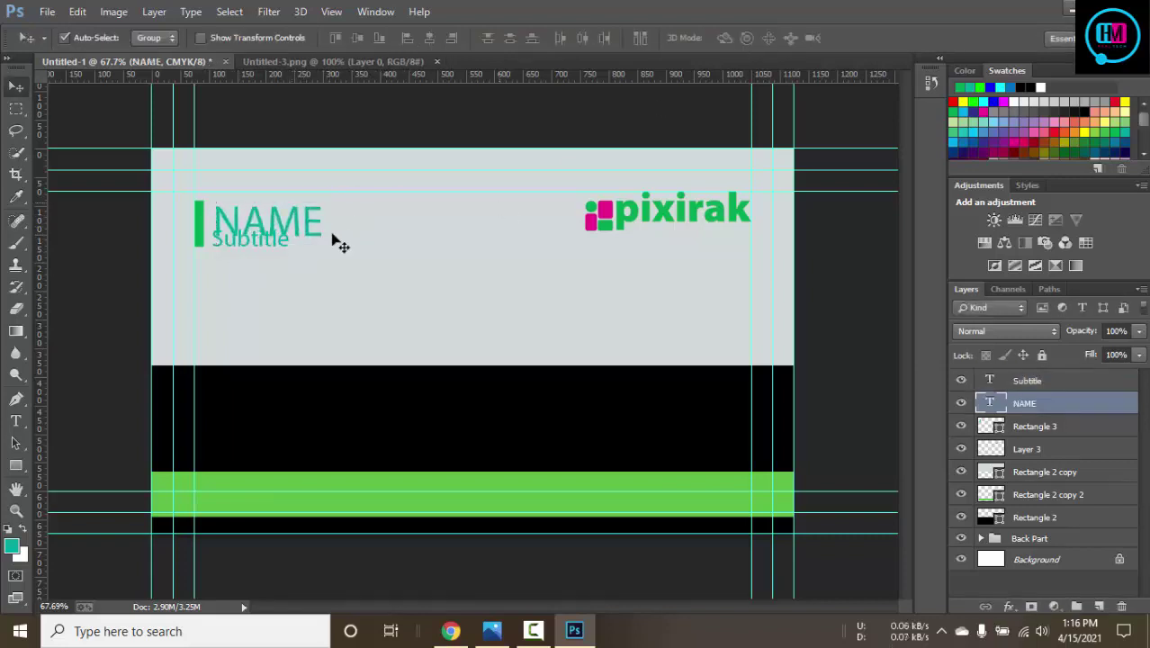
key("Up")
key("Up")
key("Up")
key("Up")
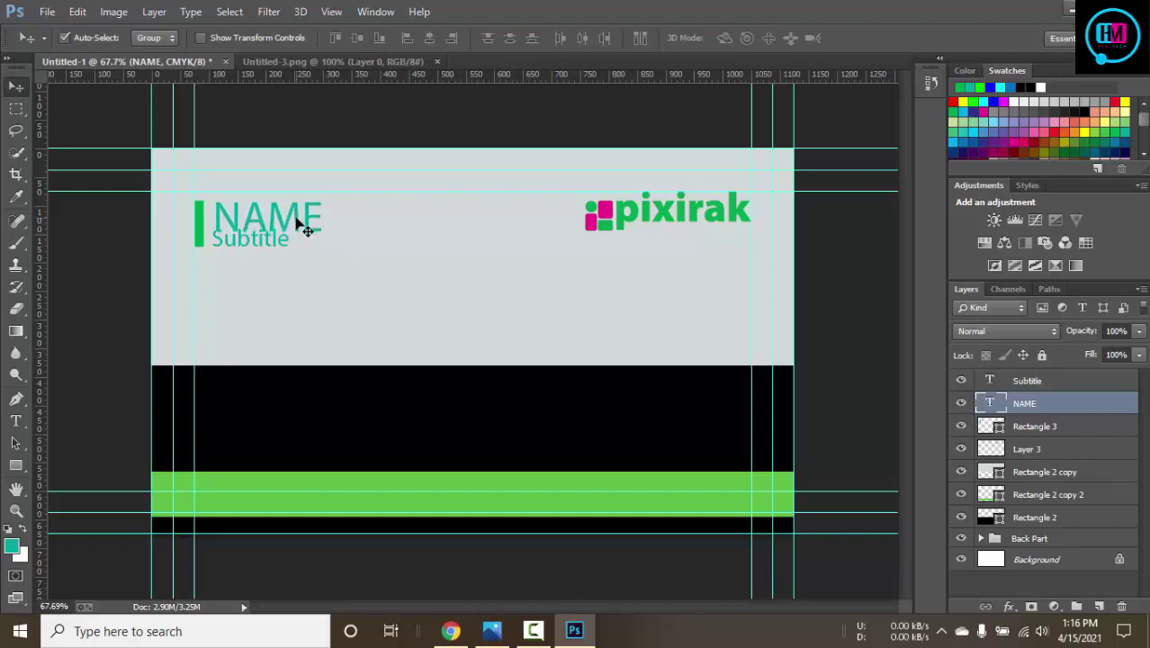
left_click(270, 239)
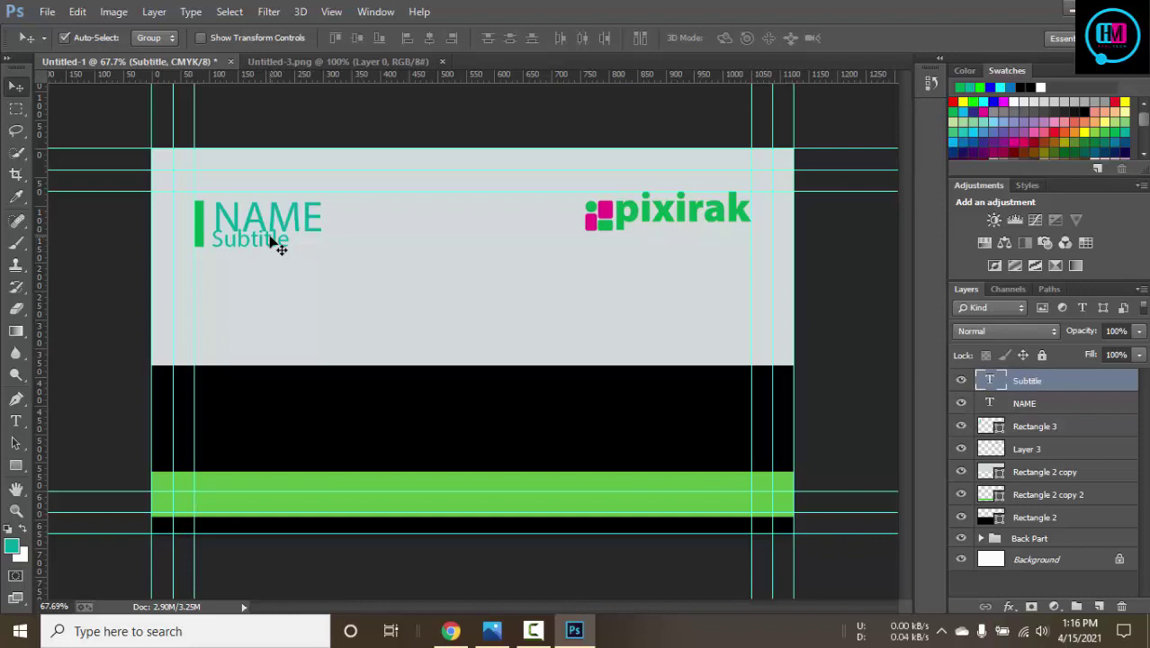
key("Down")
key("Down")
key("Down")
key("Down")
key("Down")
key("Right")
key("Right")
Step: Stretch the green bar down to span both text lines, then hide the guides
scroll(272, 240, "up", 2)
mouse_move(288, 296)
left_mouse_down()
mouse_move(521, 258)
mouse_move(441, 295)
left_mouse_up()
key("ctrl+r")
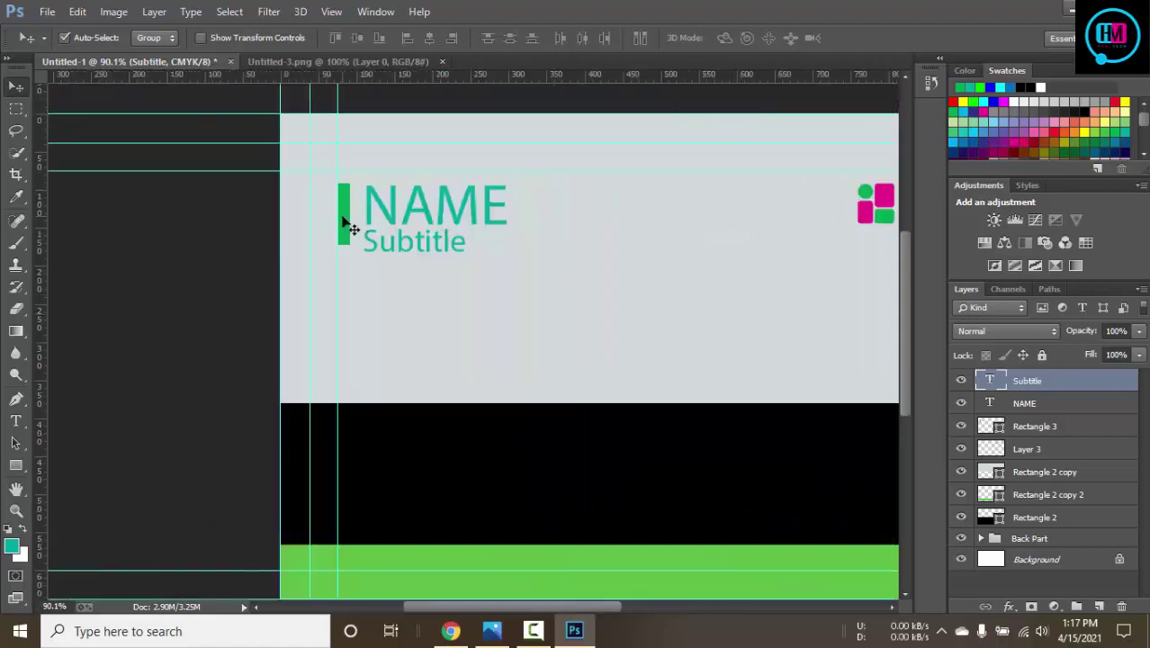
left_click(343, 220)
key("ctrl+t")
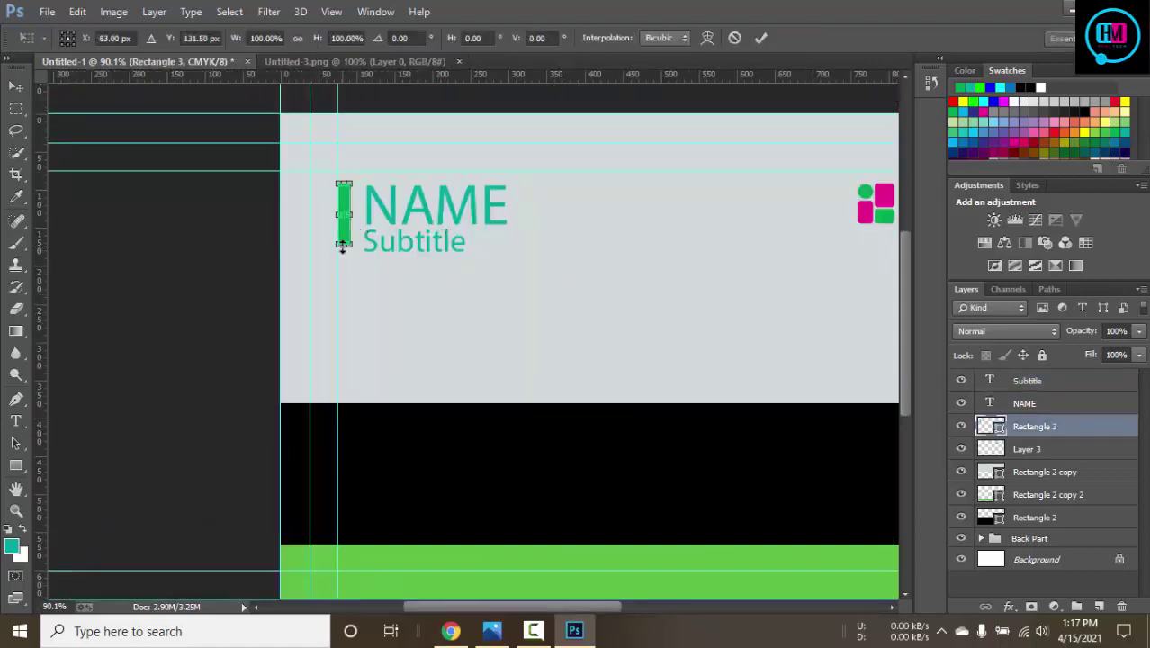
left_click_drag(343, 245, 342, 252)
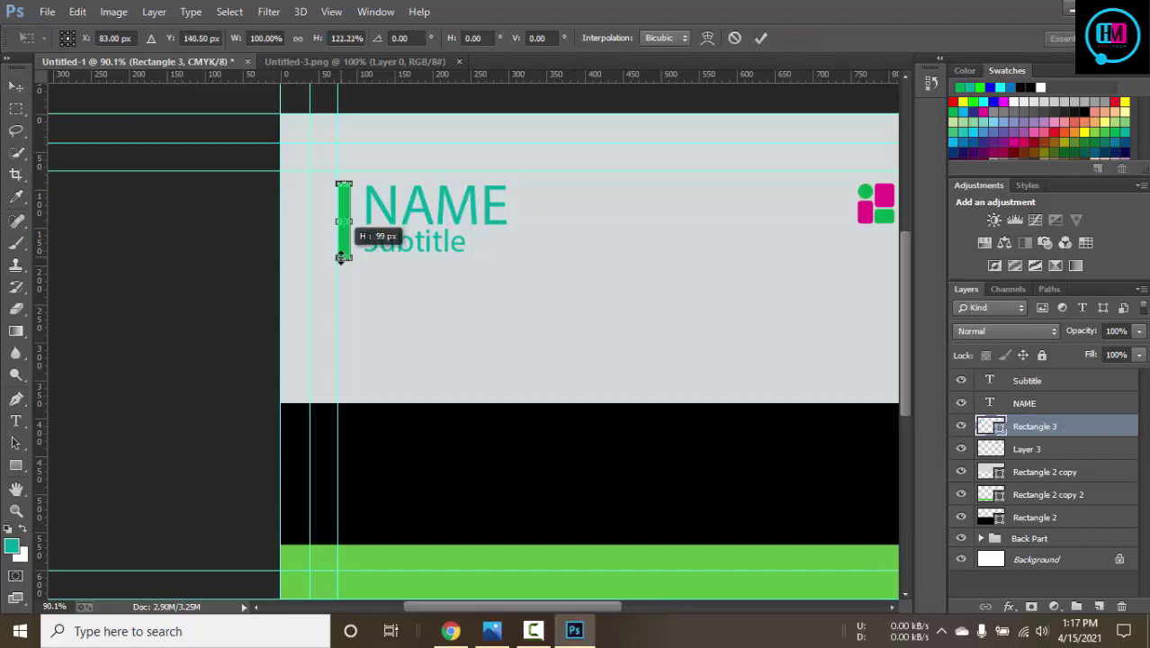
left_click(762, 39)
scroll(539, 290, "down", 2)
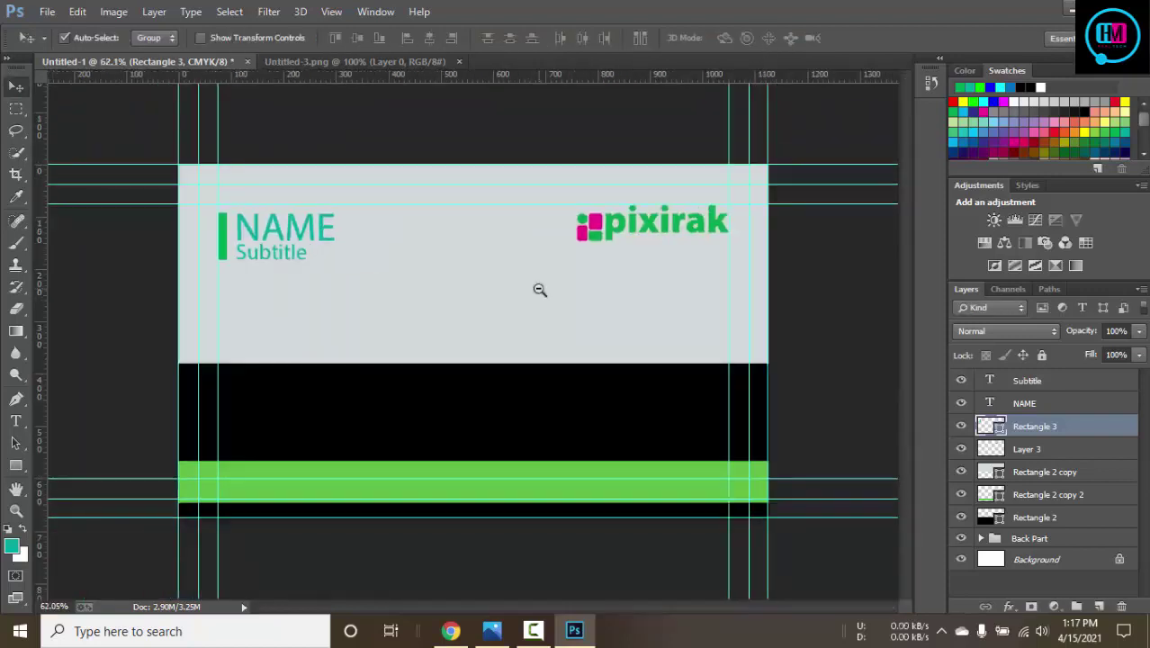
left_click(809, 326)
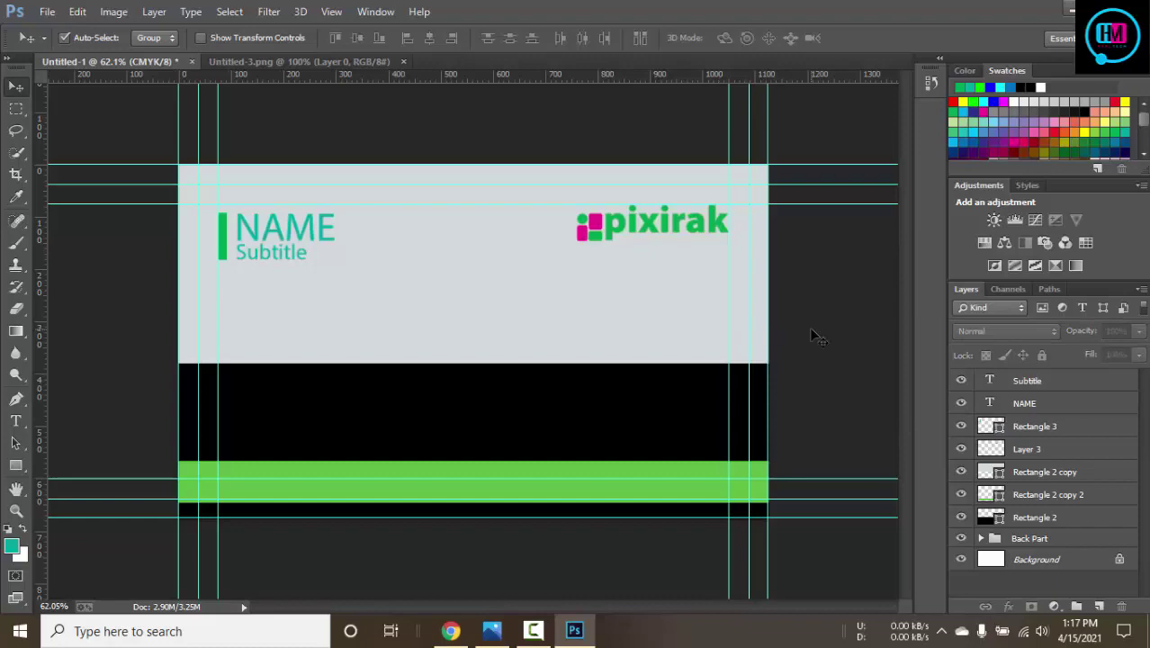
key("ctrl+semicolon")
key("ctrl+semicolon")
key("ctrl+semicolon")
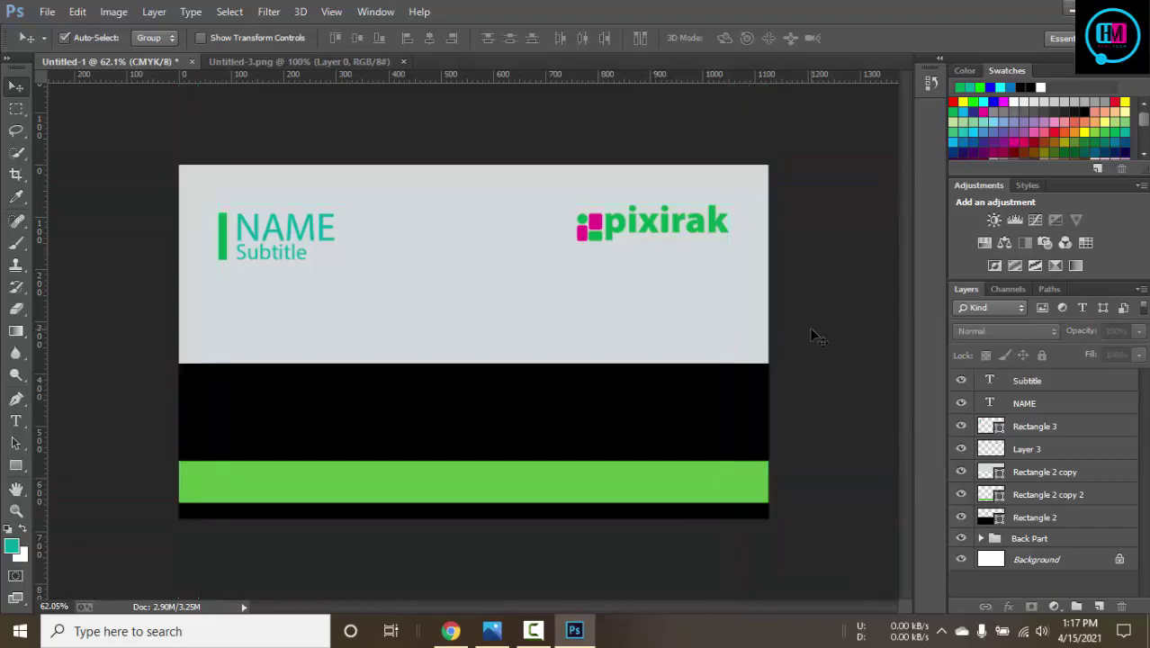
left_click(492, 631)
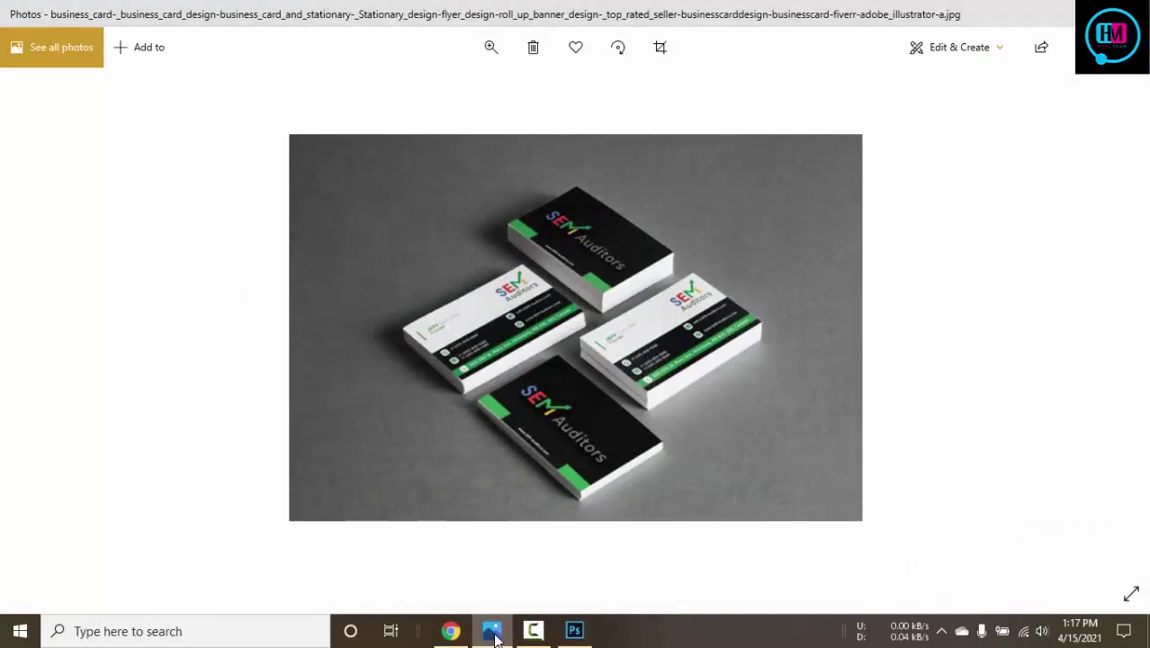
left_click(492, 631)
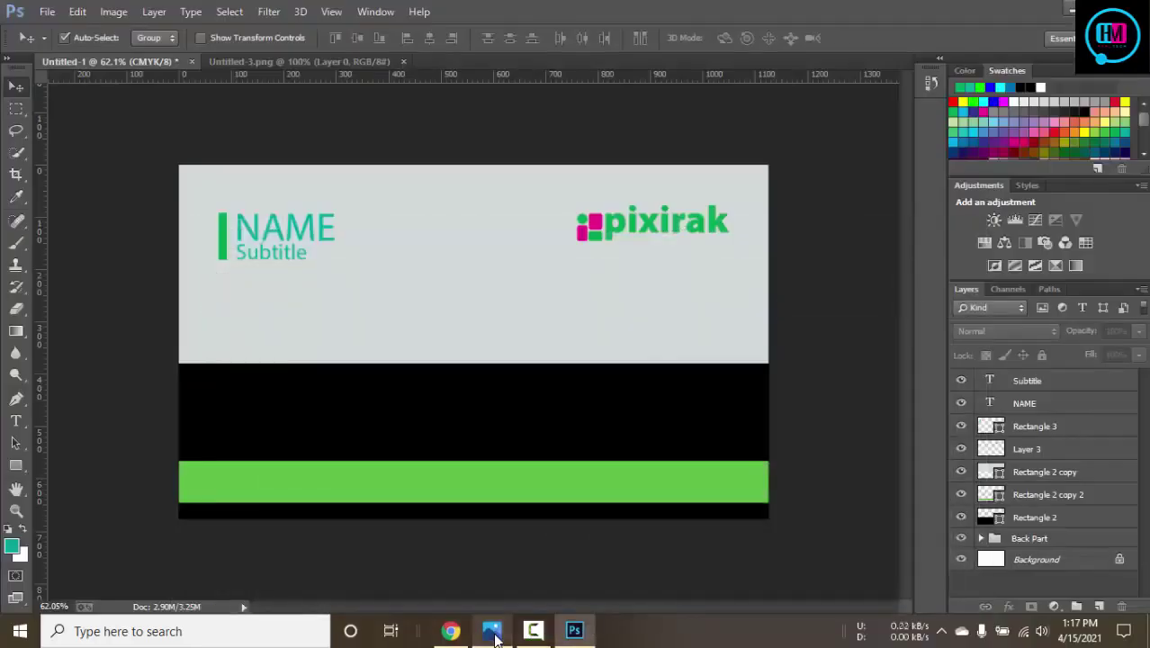
Step: Duplicate the Subtitle text under the pixirak logo and shrink the copy
left_click(280, 260)
mouse_move(279, 259)
left_mouse_down()
mouse_move(617, 305)
mouse_move(630, 275)
mouse_move(729, 308)
left_mouse_up()
key("ctrl+t")
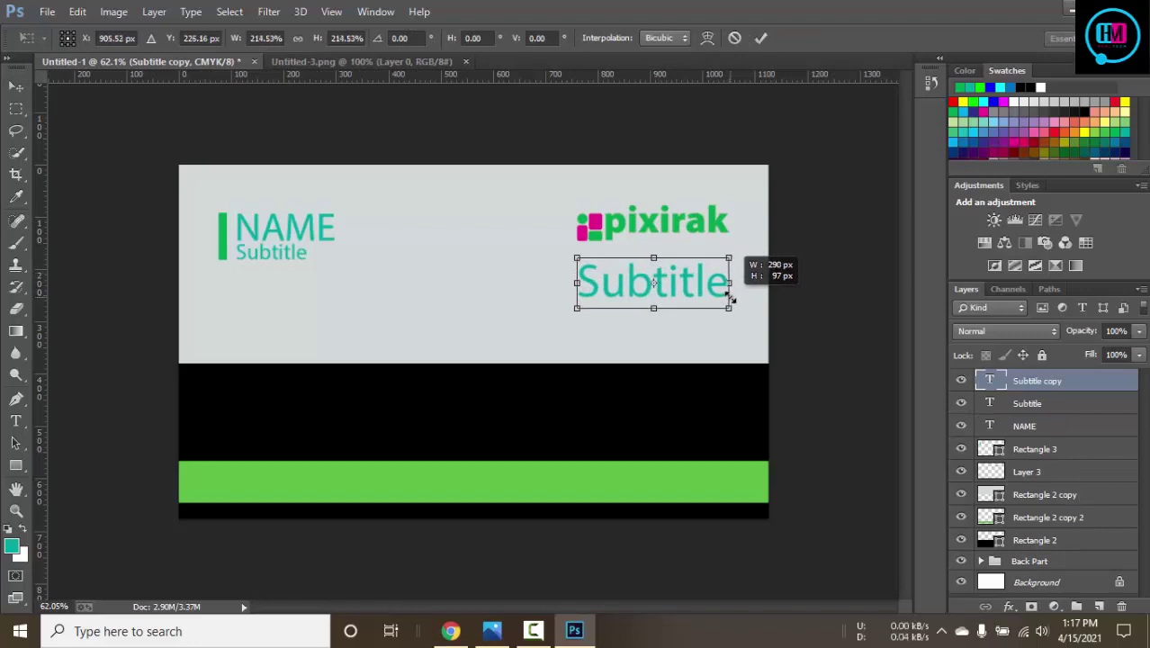
left_click_drag(658, 309, 658, 275)
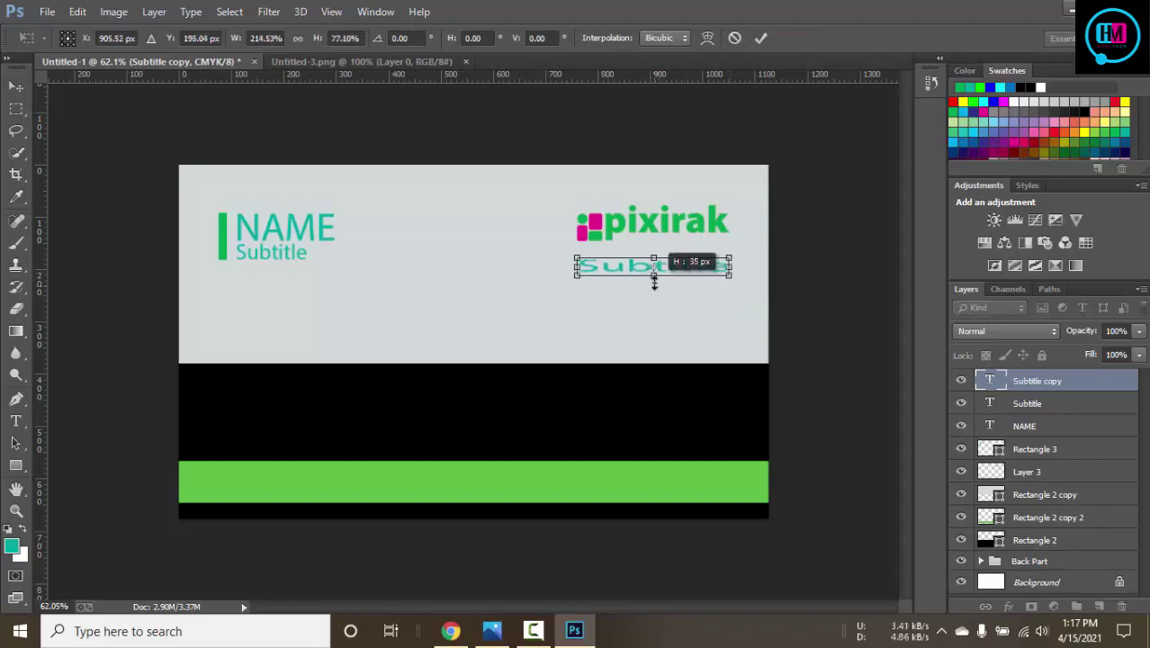
mouse_move(731, 281)
left_mouse_down()
mouse_move(656, 282)
mouse_move(671, 266)
left_mouse_up()
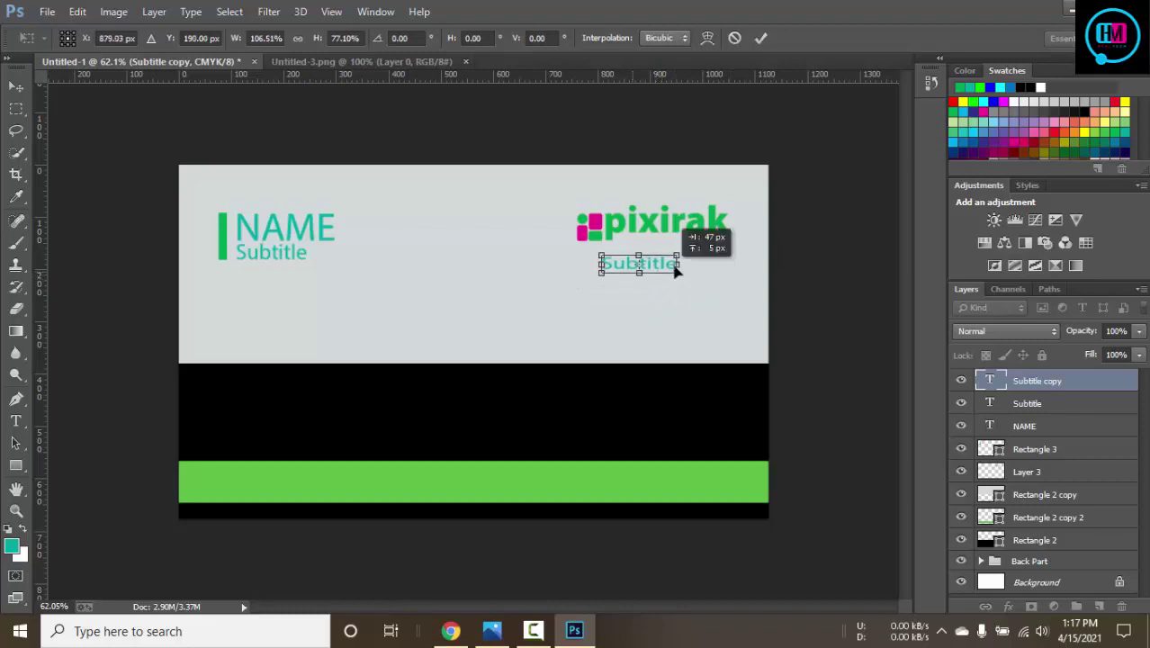
left_click(761, 38)
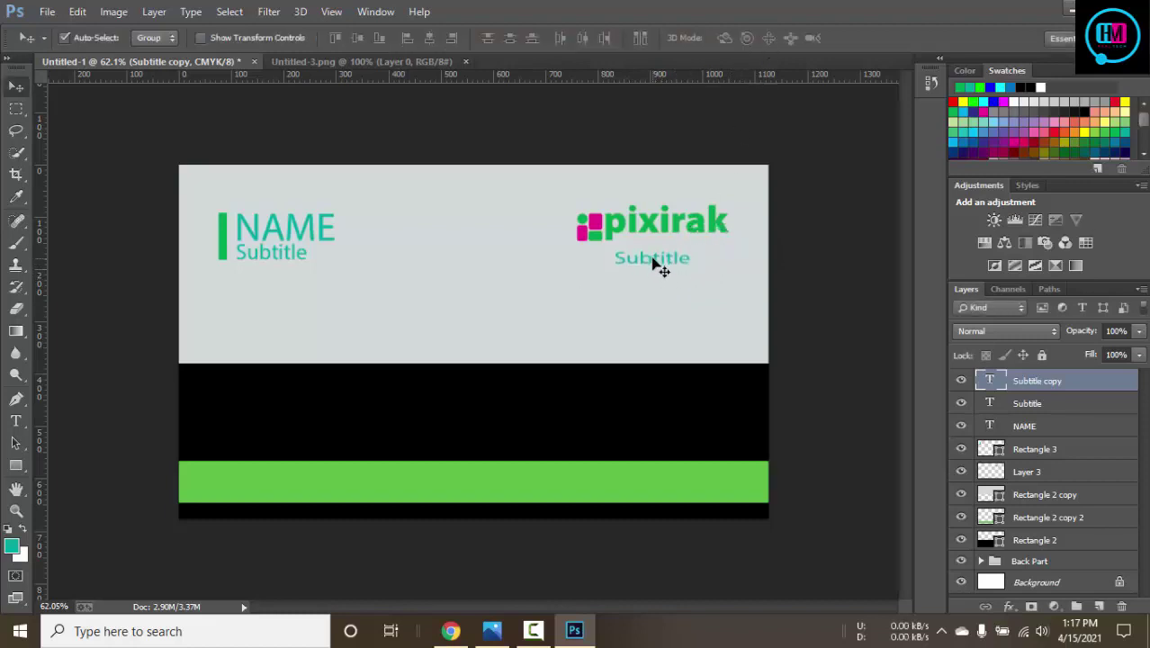
Step: Retype the copy as 'Free Resurce Solition' and centre it beneath the logo
double_click(990, 380)
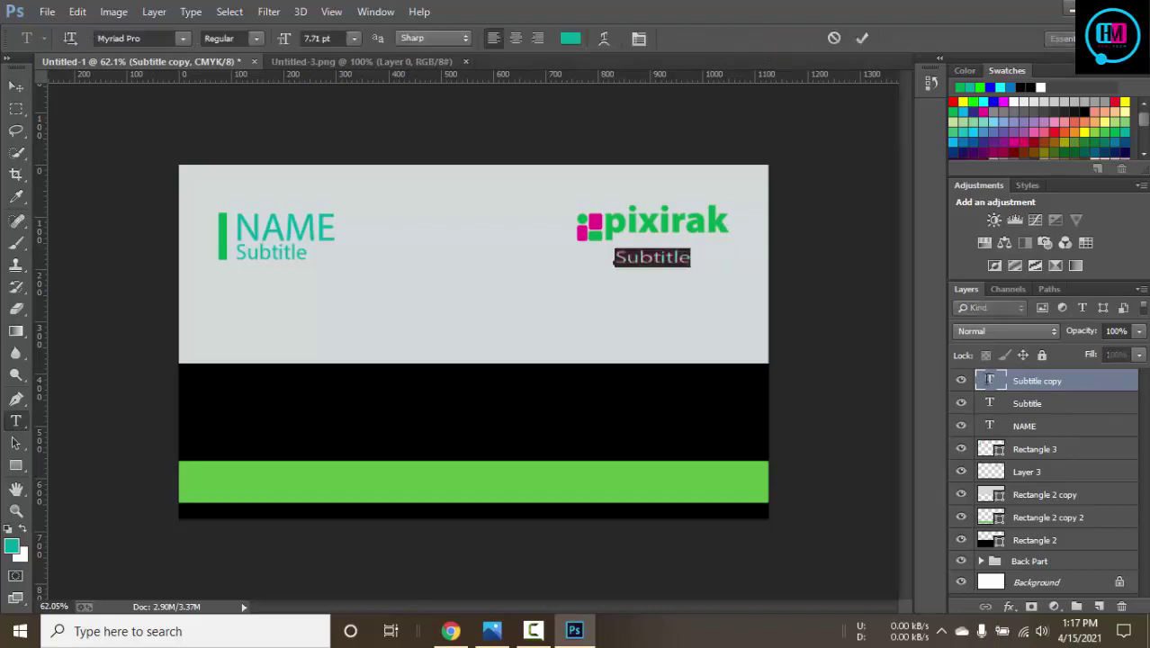
type("Free")
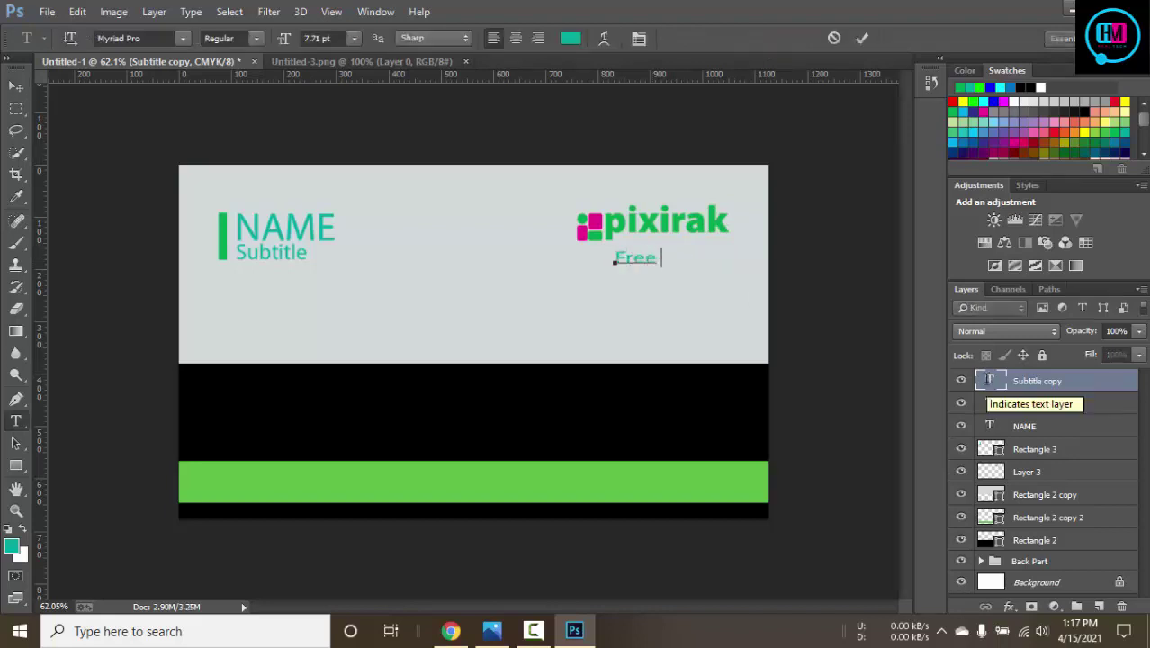
type(" Resur")
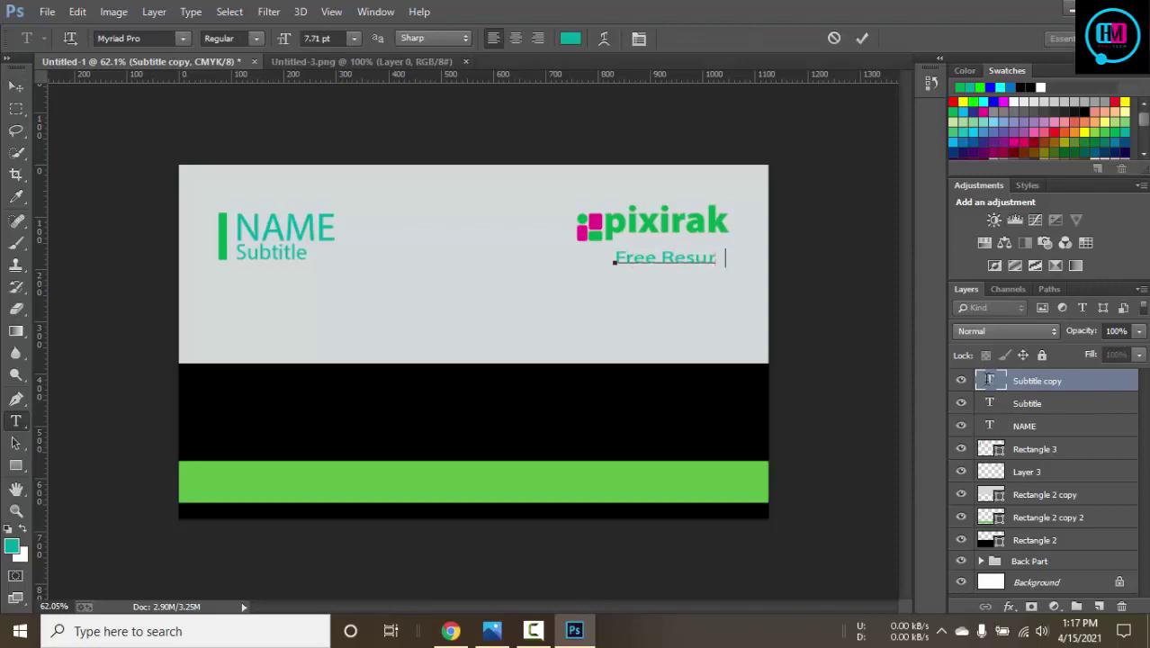
type("ce So")
left_click(862, 39)
key("ctrl+t")
mouse_move(752, 260)
left_mouse_down()
mouse_move(691, 258)
mouse_move(731, 260)
left_mouse_up()
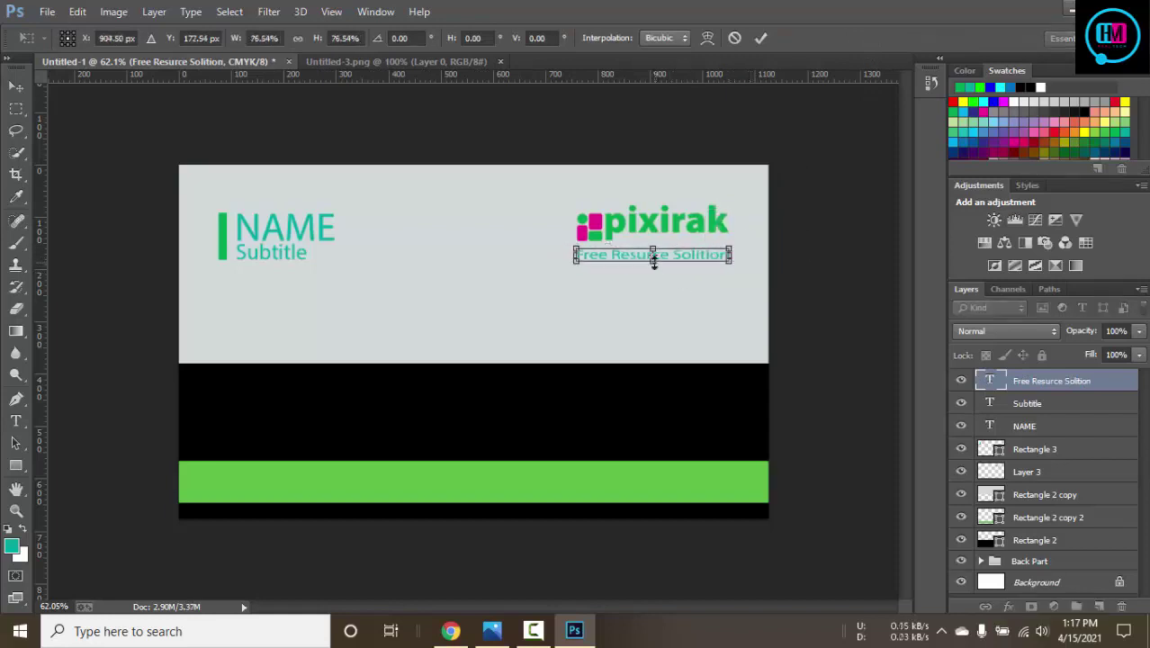
left_click_drag(654, 261, 653, 272)
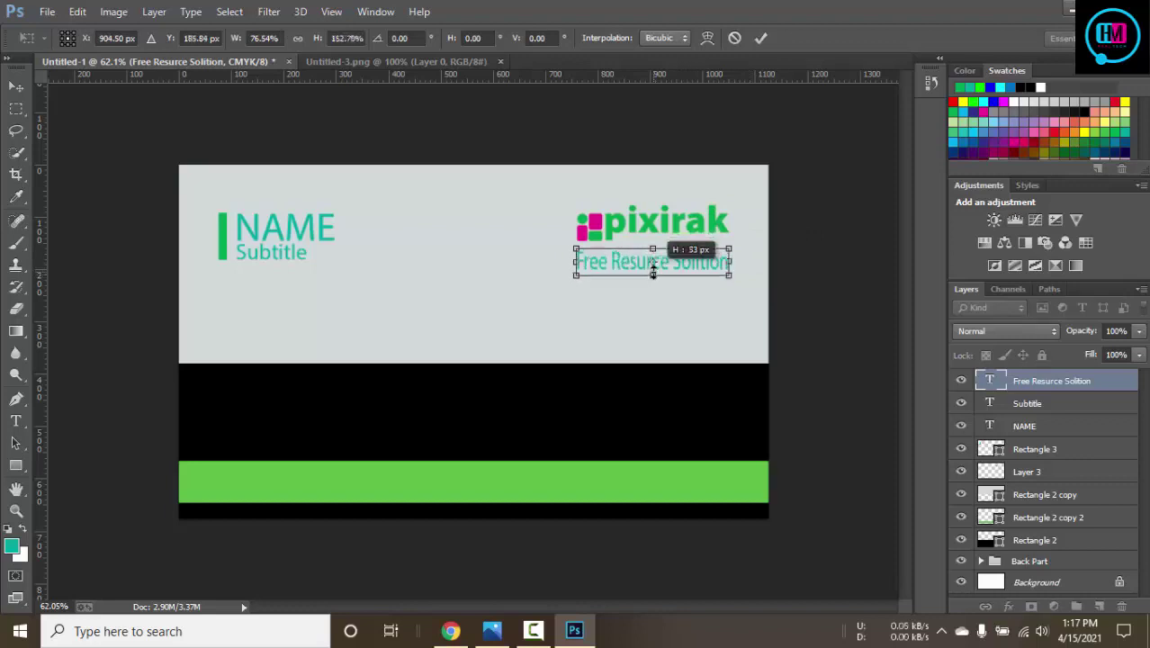
left_click_drag(653, 273, 656, 263)
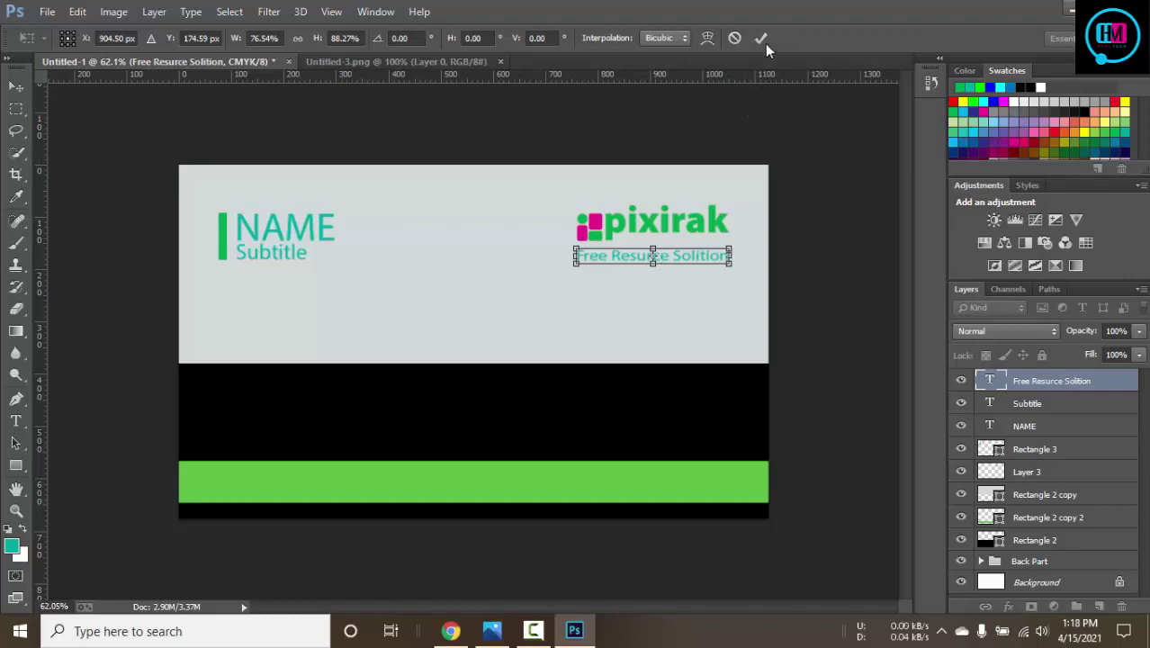
left_click(760, 38)
left_click(681, 267)
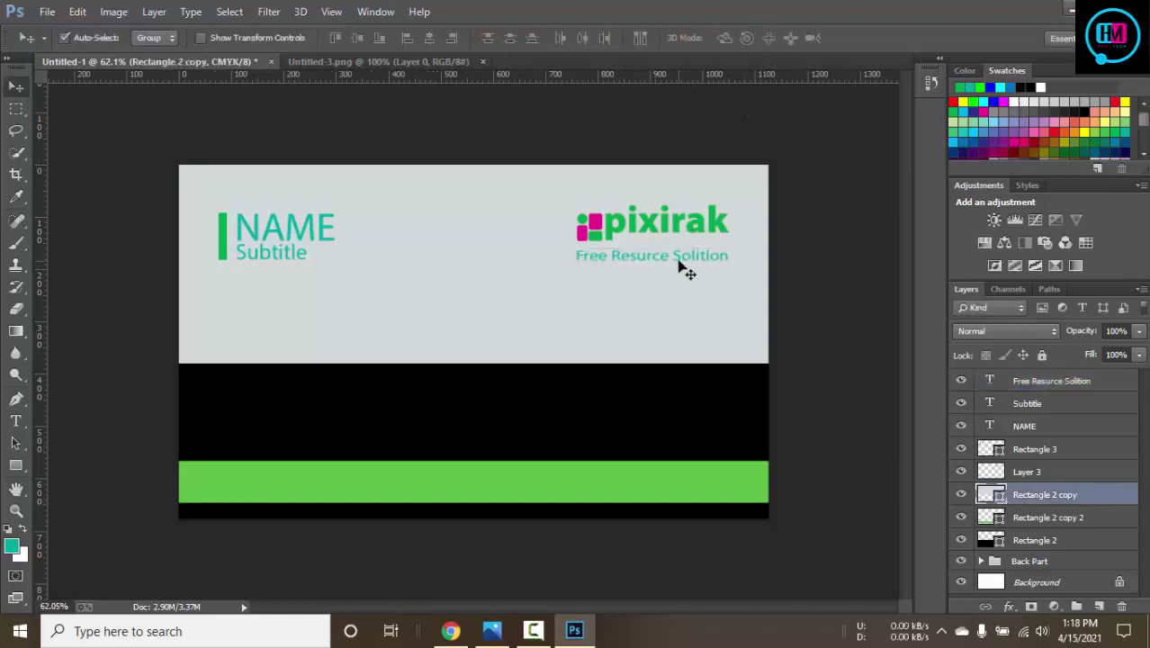
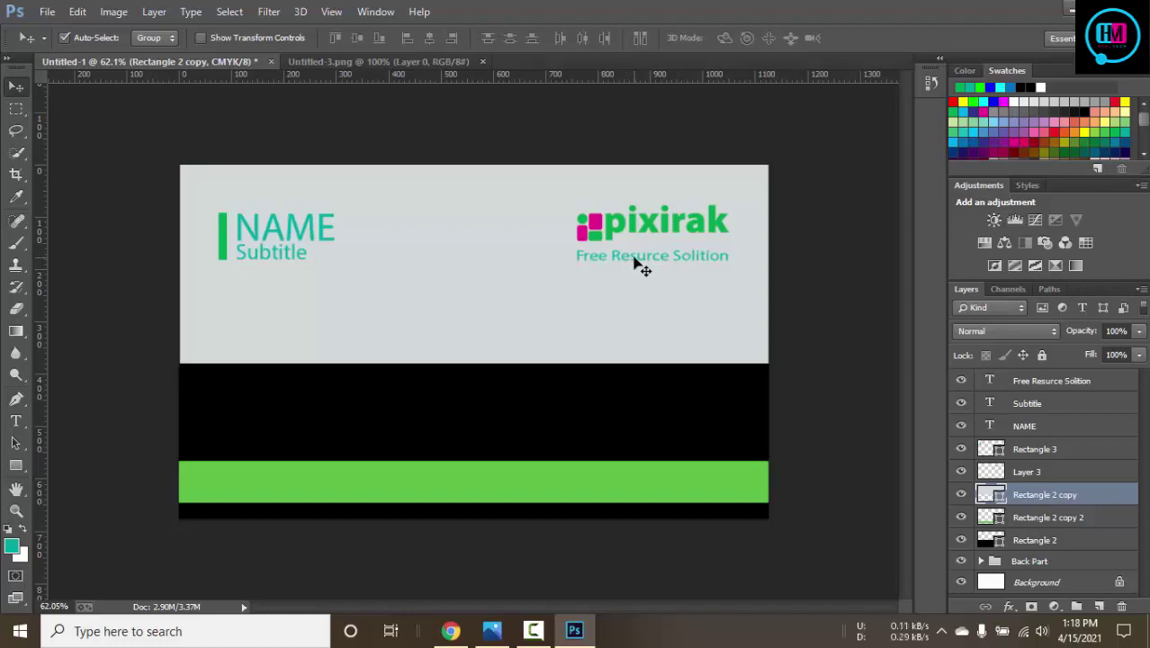
Step: Free-transform the black Rectangle 2 band, dragging its top edge about 20 pixels higher
left_click(440, 420)
key("ctrl+t")
left_click_drag(475, 363, 477, 346)
left_click(760, 38)
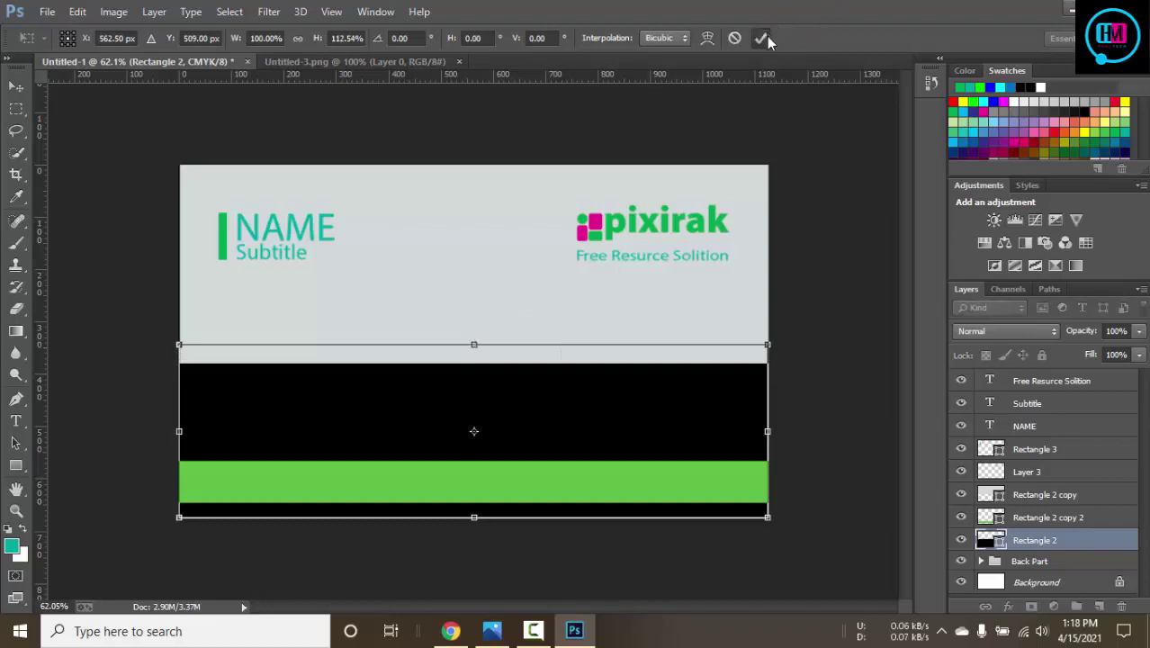
key("space")
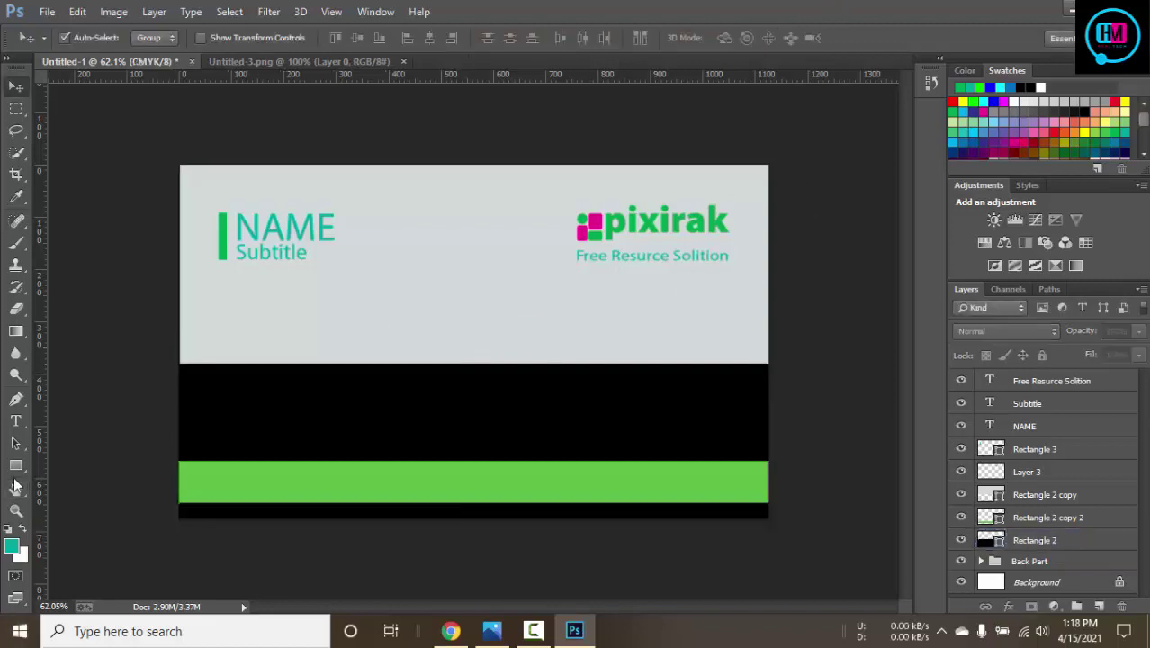
Step: Browse the Custom Shape picker, enlarging it to see more shapes
left_click(16, 464)
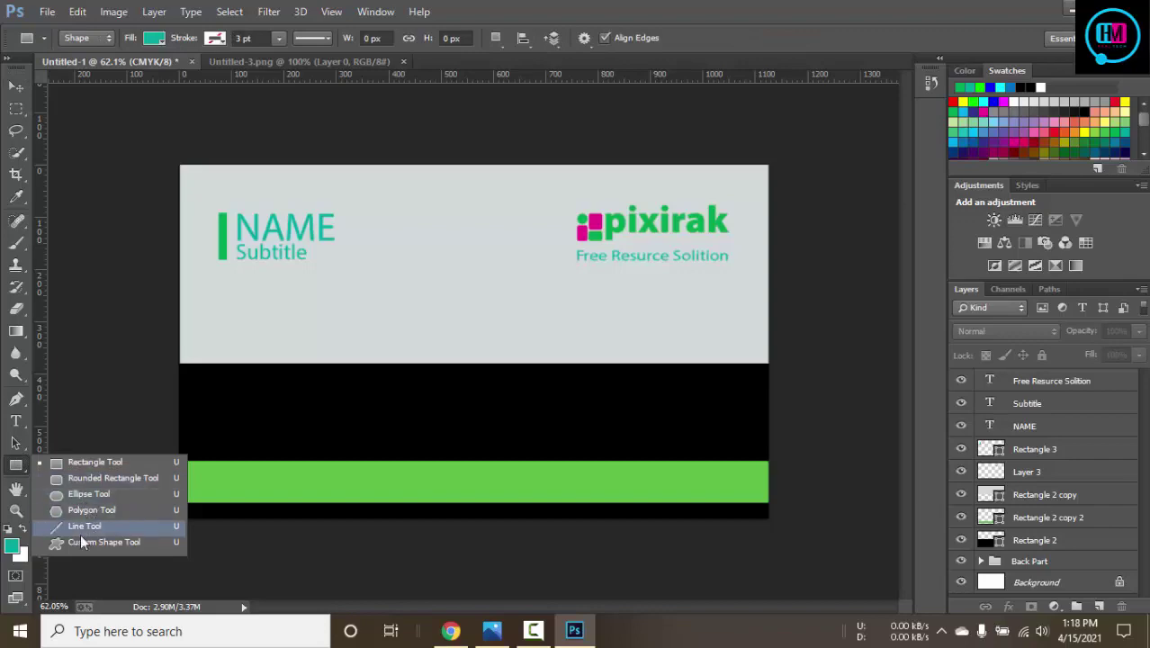
left_click(79, 542)
left_click(658, 38)
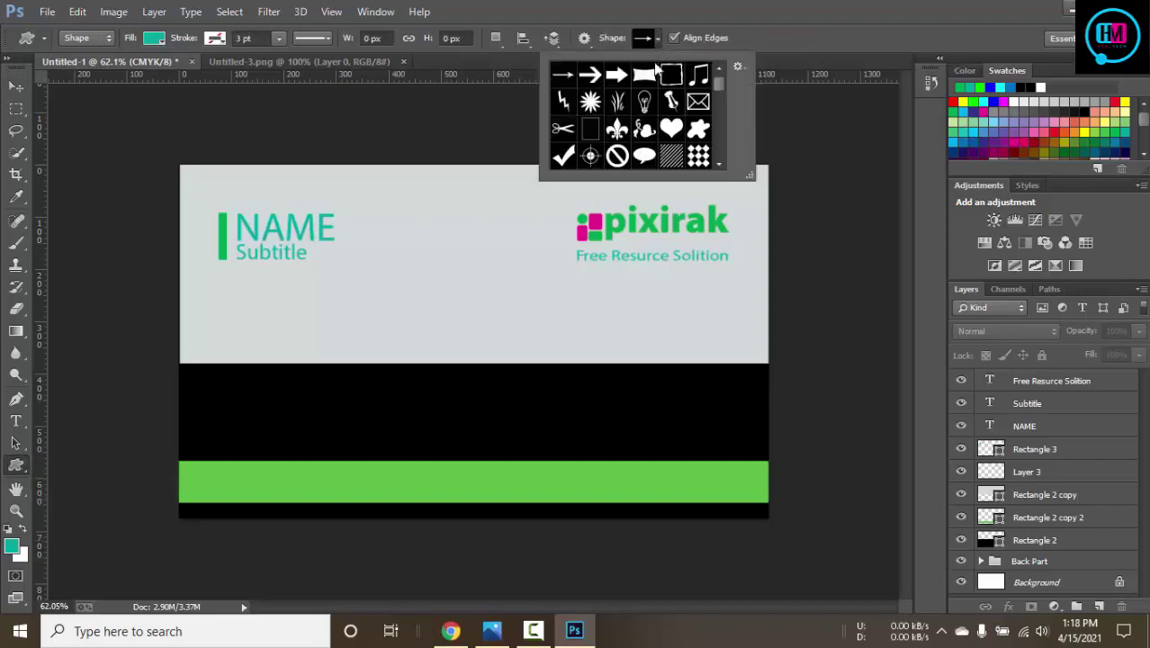
left_click_drag(749, 177, 1031, 386)
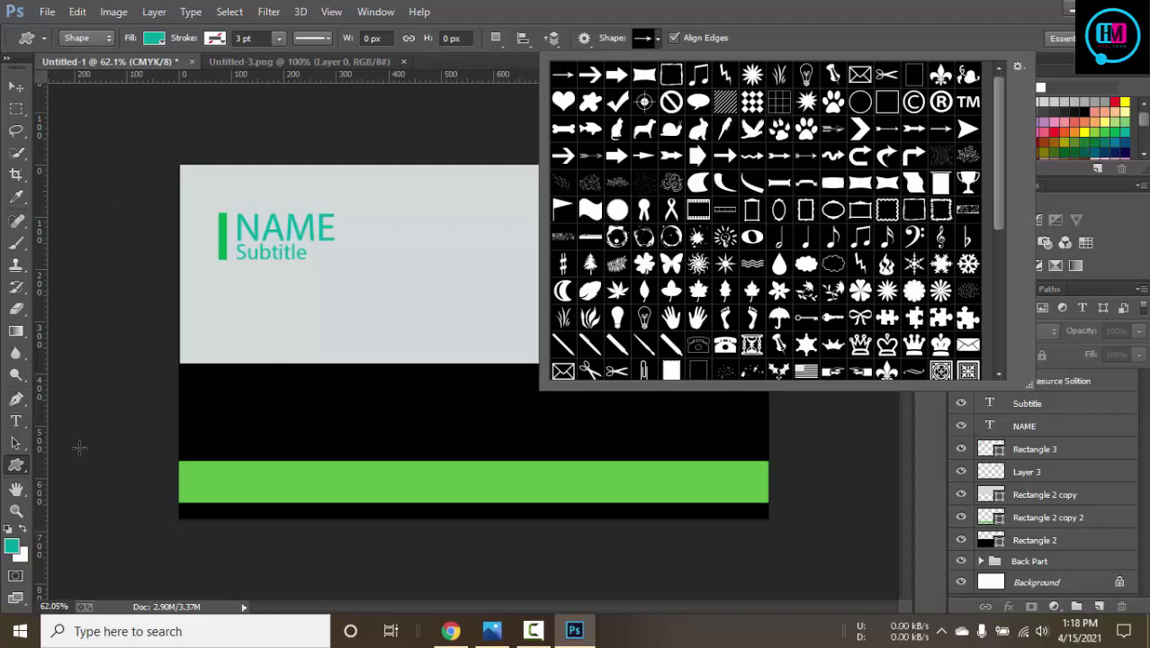
Step: Switch to the Type tool and set the font family to Font Awesome
left_click(17, 423)
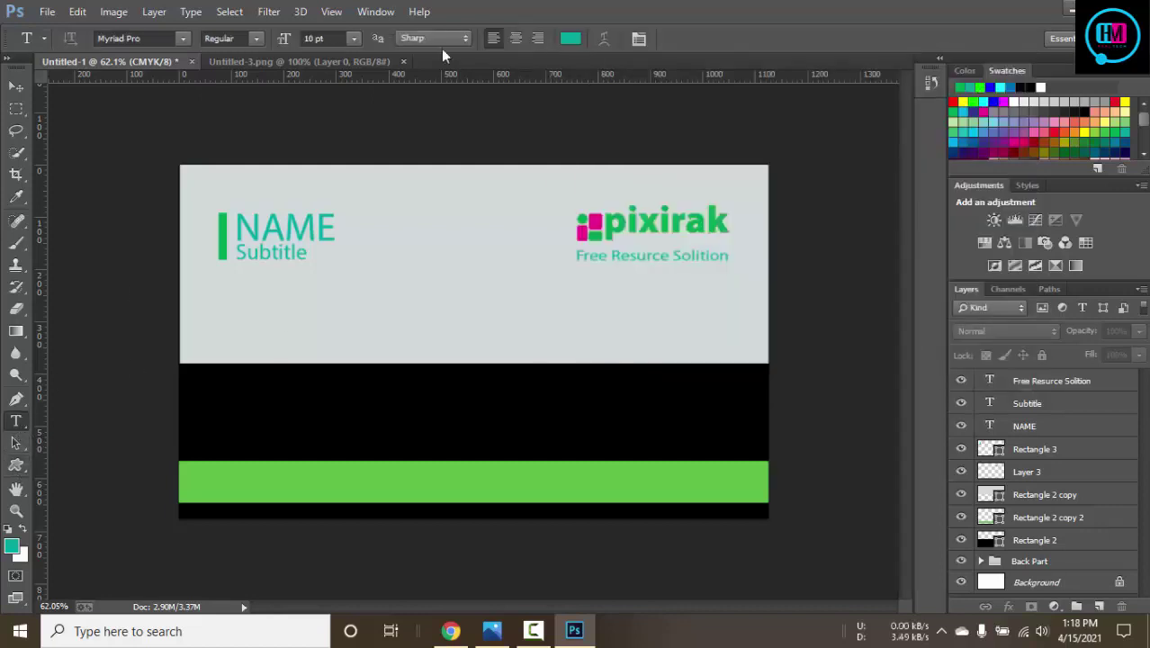
left_click(138, 39)
type("ont Awesome ...")
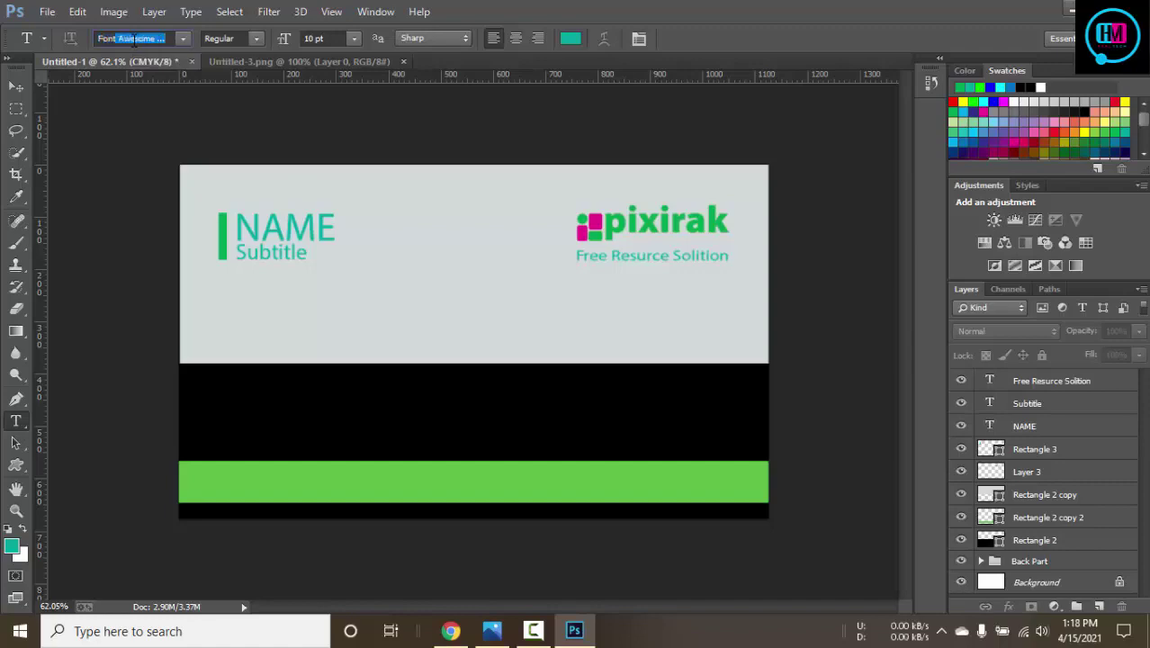
key("Return")
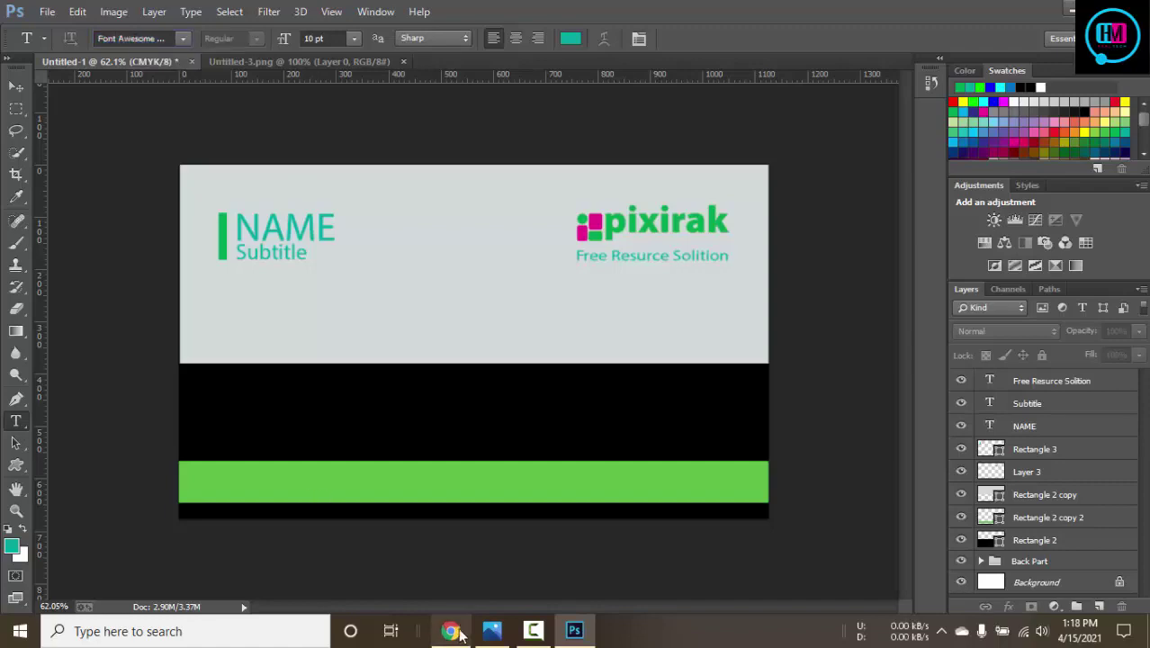
left_click(451, 631)
Step: Open a new Chrome tab, glancing at the Fiverr seller dashboard tab in between
left_click(227, 15)
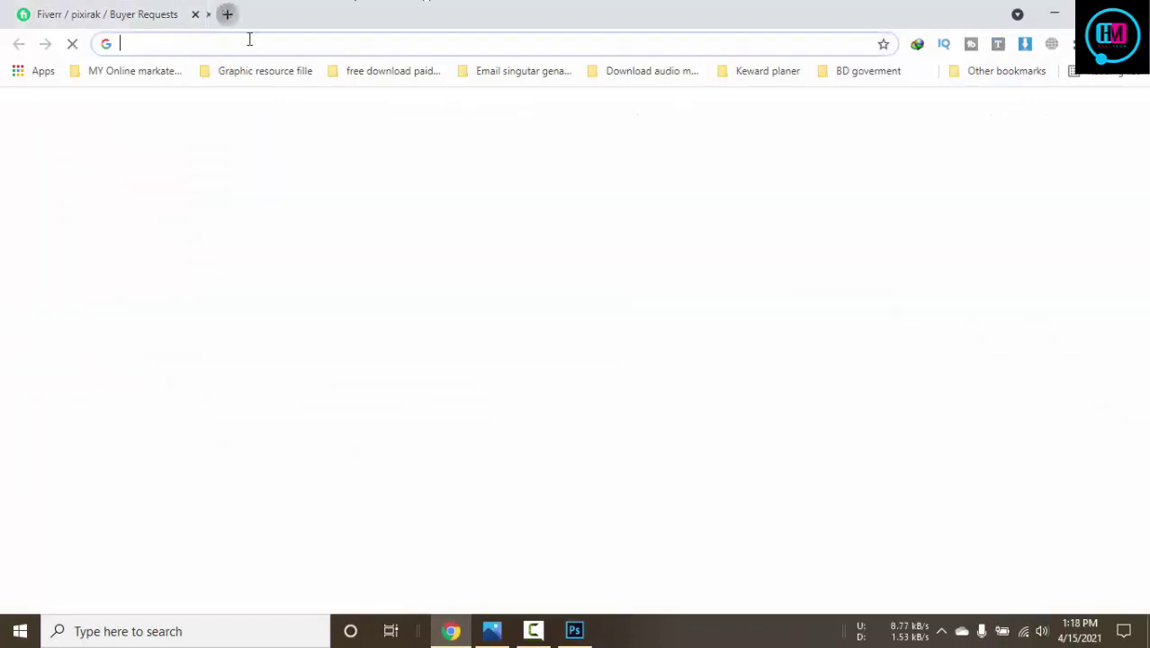
left_click(162, 12)
left_click(291, 7)
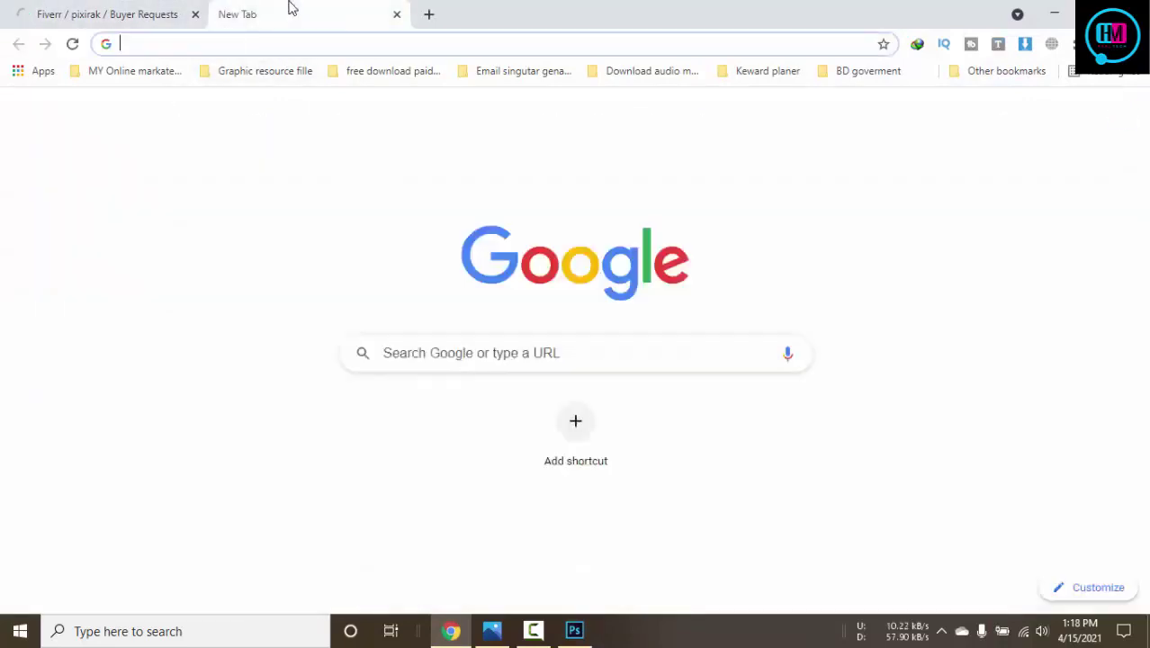
left_click(167, 16)
left_click(249, 17)
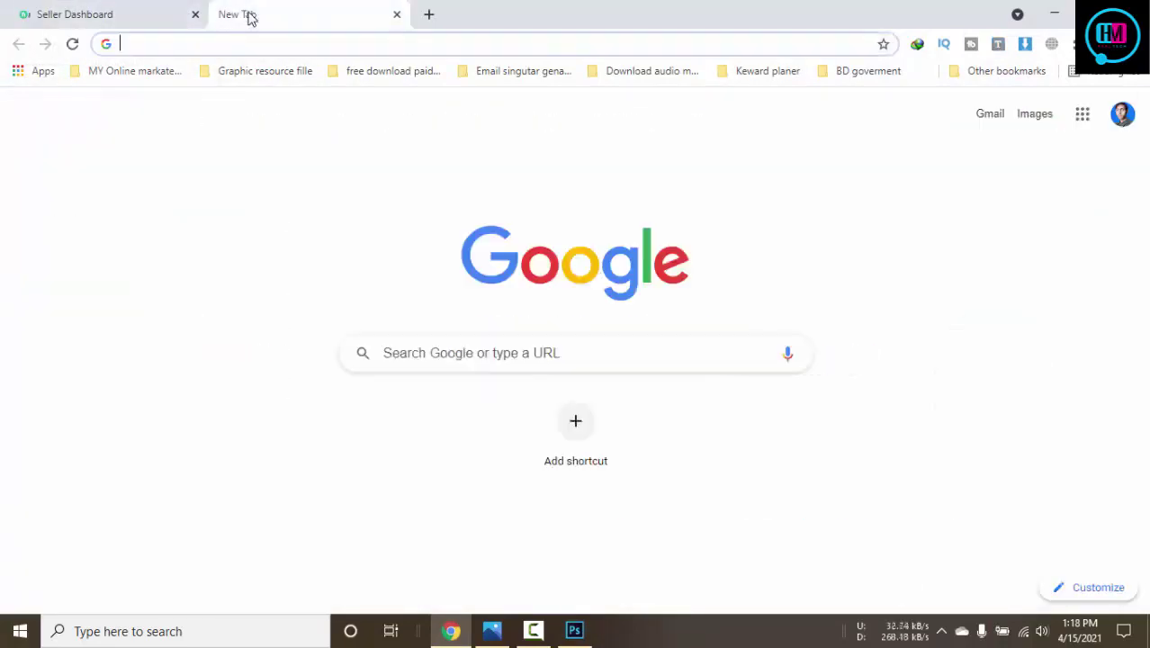
Step: Search 'font awesome cheatsheet' and open the fontawesome.com/cheatsheet result
left_click(249, 44)
type("fo")
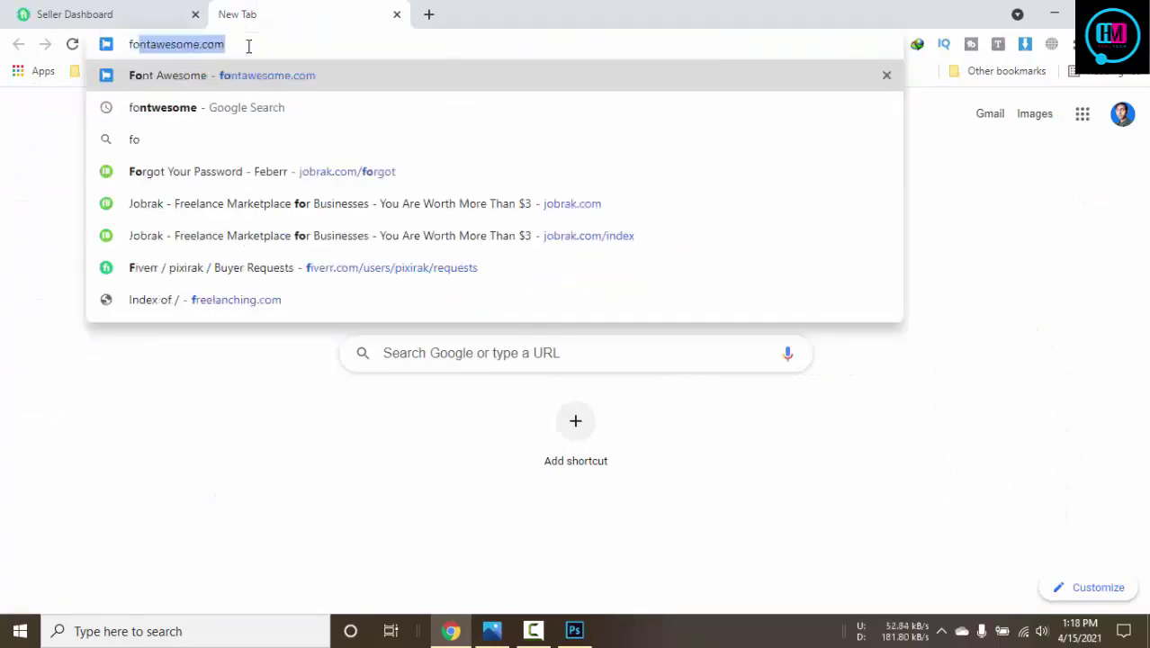
type("ntwe")
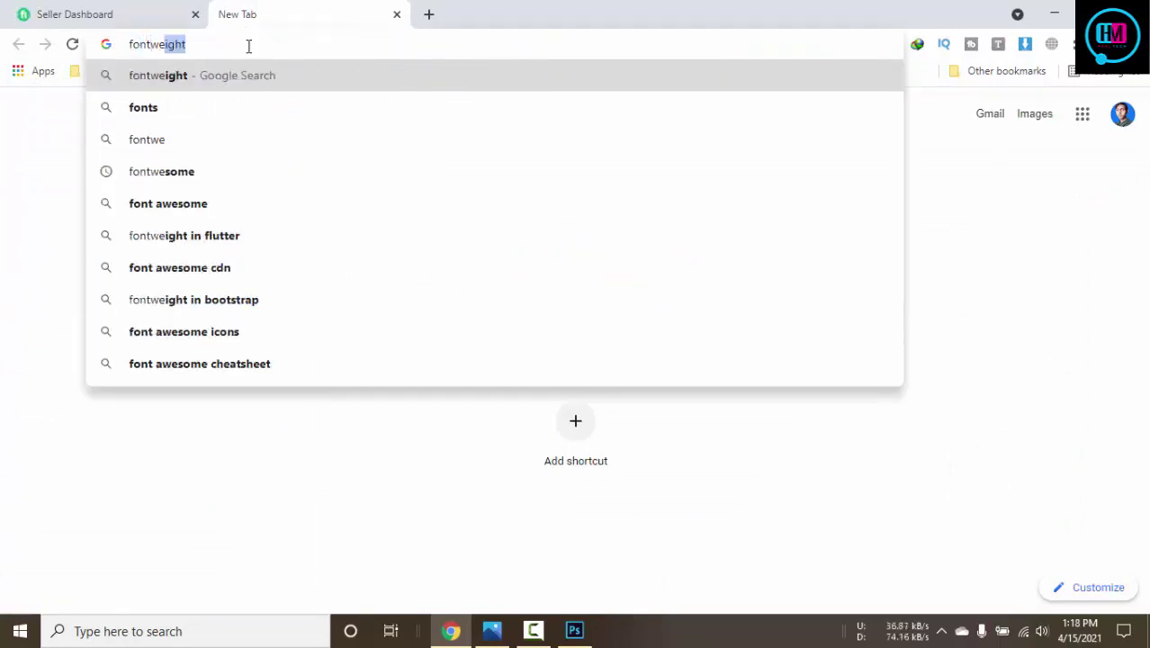
type("some cheatsheet")
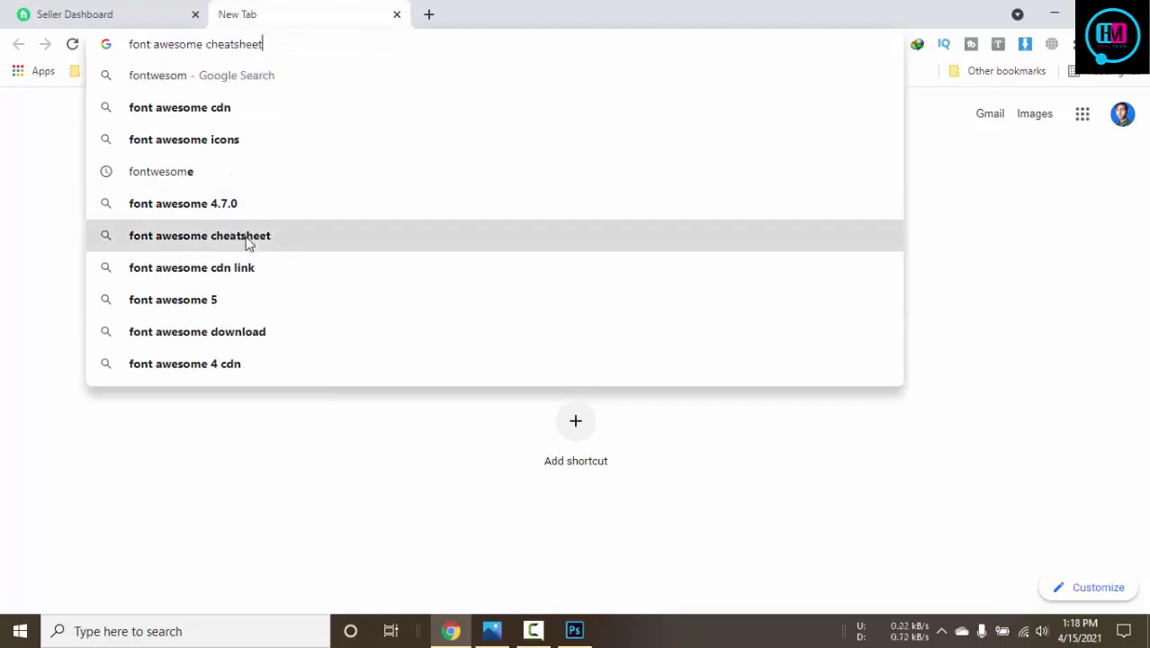
left_click(245, 236)
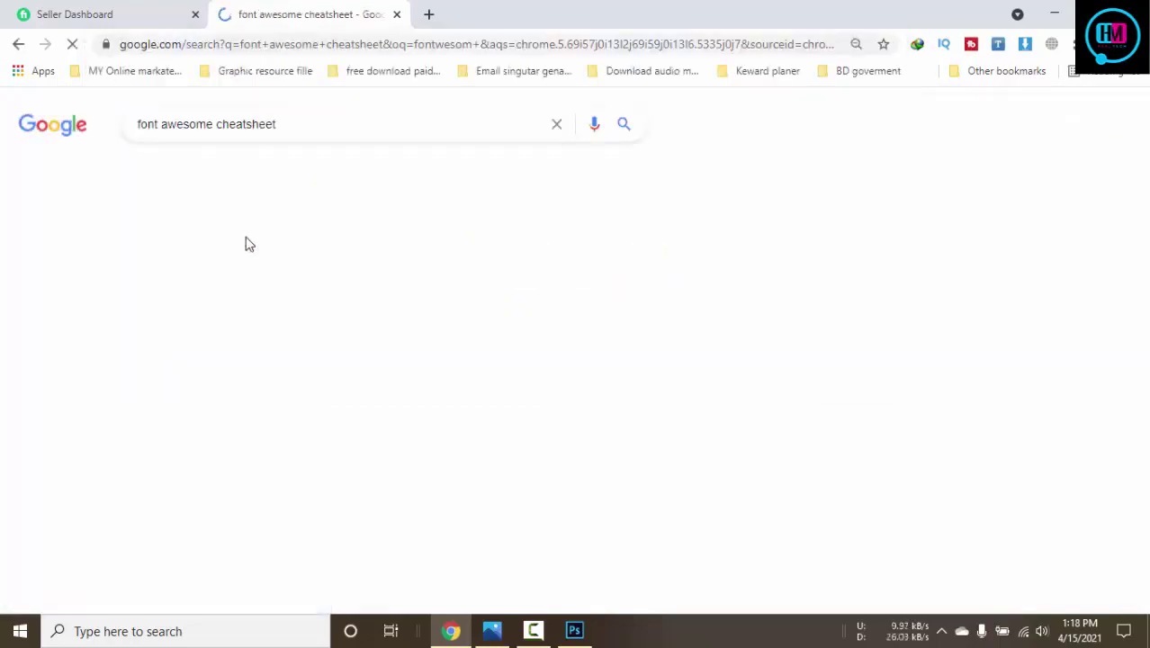
left_click(220, 257)
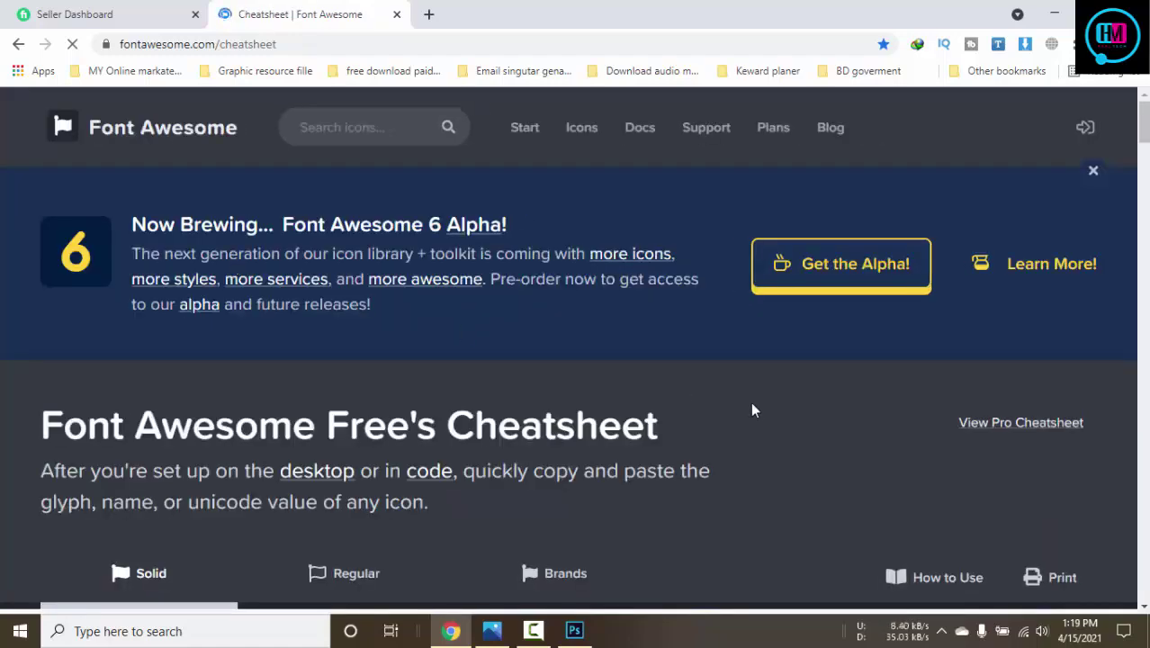
Step: Scroll the cheatsheet and use in-page find to look for 'email'
scroll(751, 401, "down", 3)
scroll(753, 406, "down", 1)
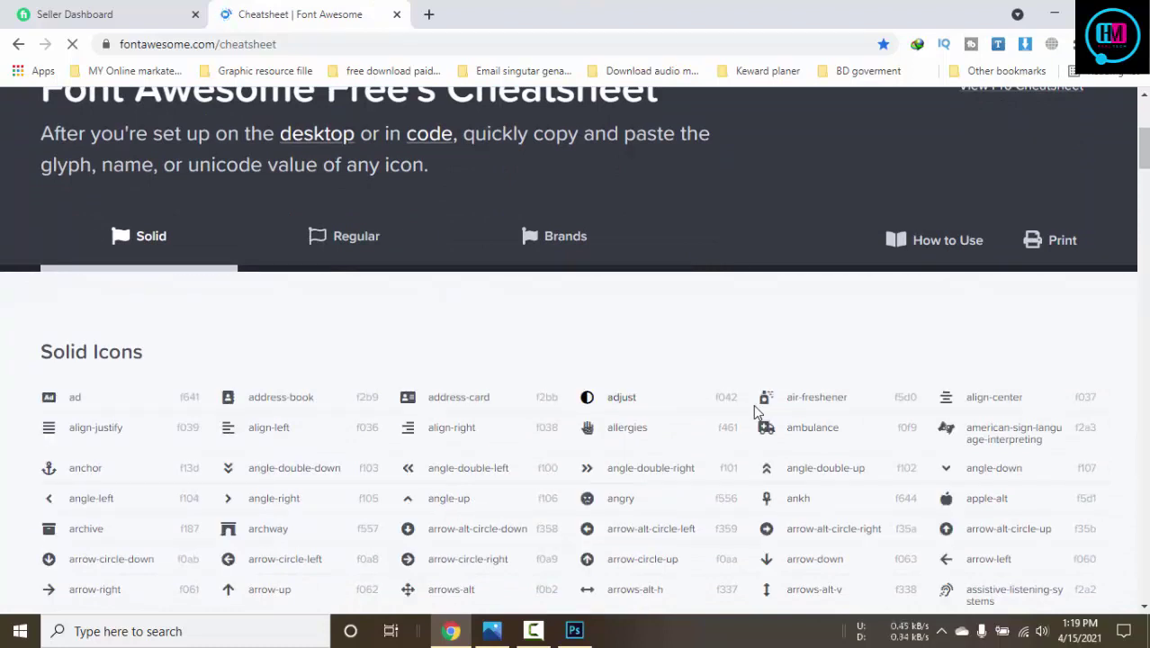
scroll(570, 322, "down", 4)
scroll(573, 322, "up", 4)
scroll(572, 322, "up", 4)
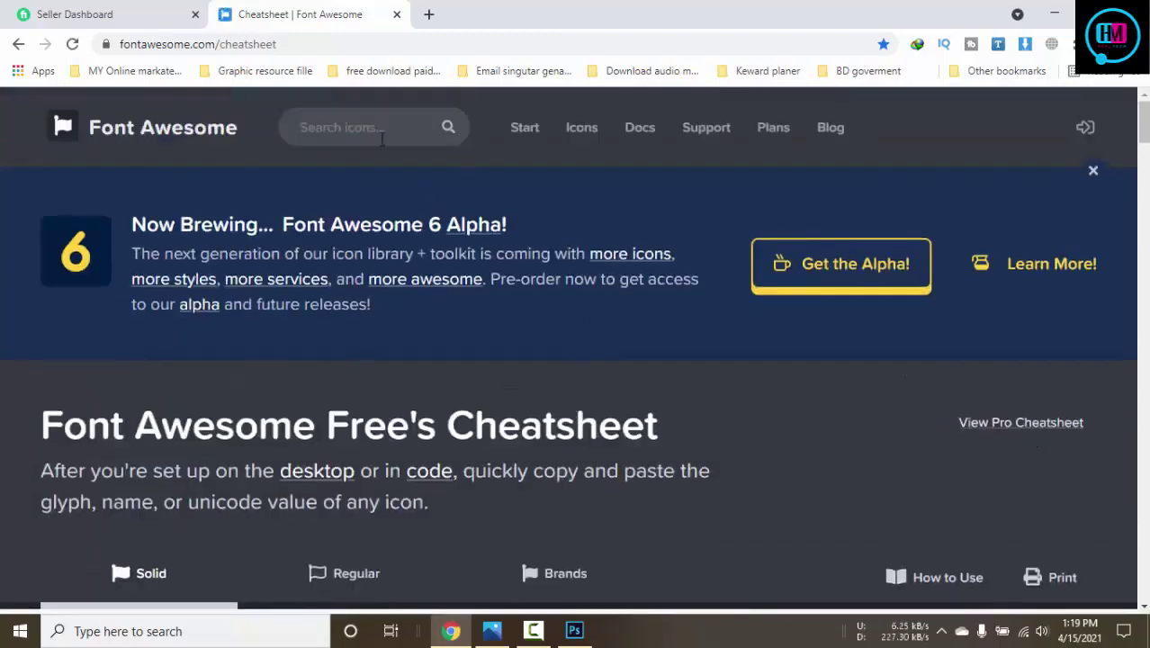
key("ctrl+f")
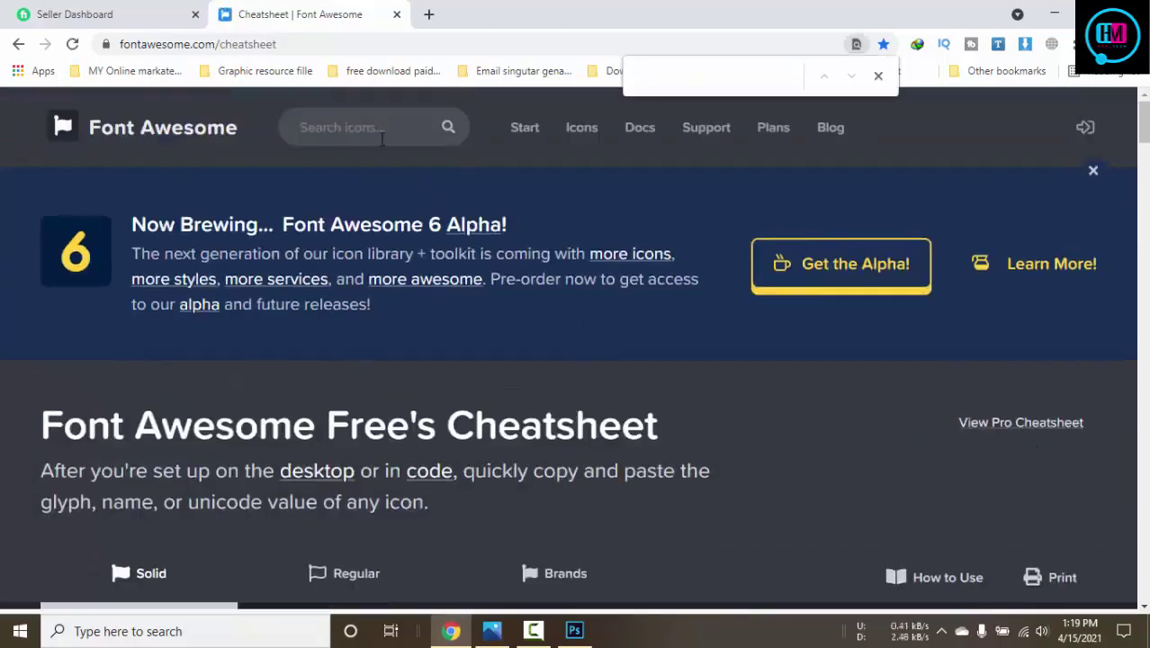
type("ema")
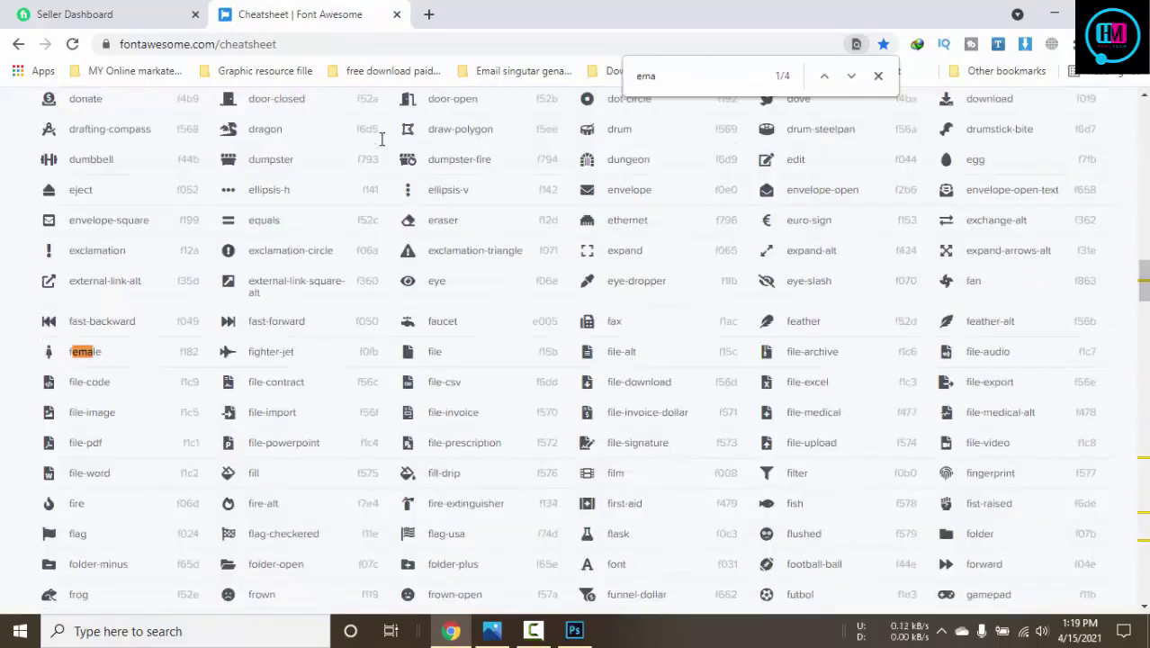
type("il")
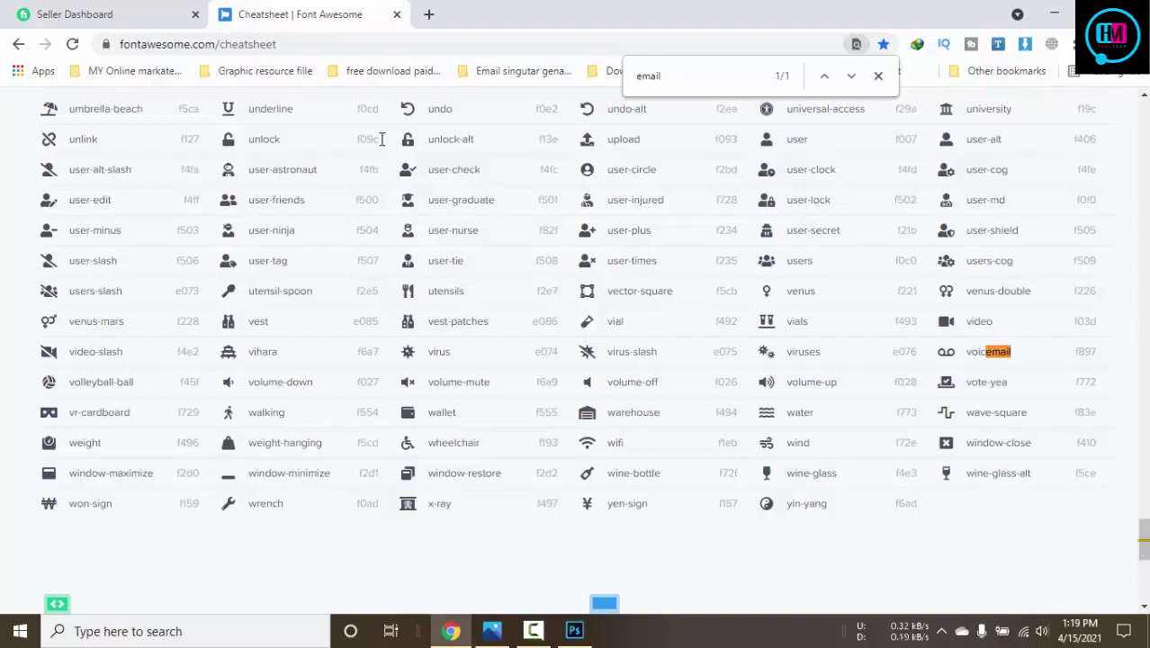
scroll(380, 322, "up", 3)
scroll(380, 322, "up", 8)
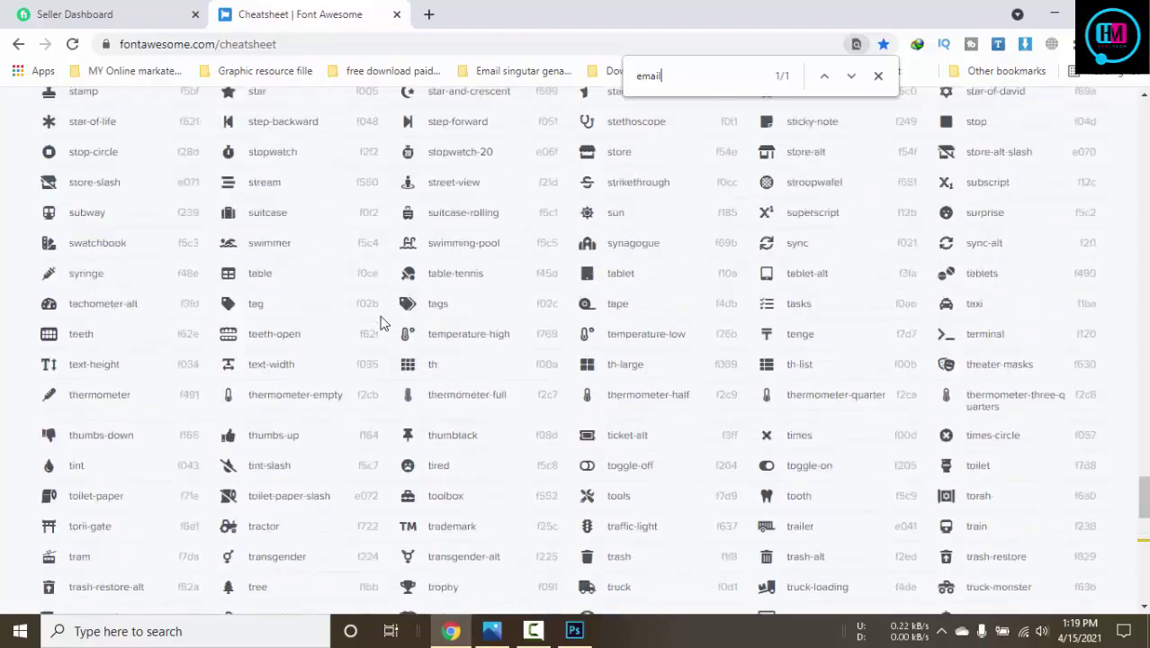
scroll(380, 322, "up", 8)
scroll(380, 322, "up", 3)
scroll(380, 323, "up", 8)
scroll(379, 322, "up", 8)
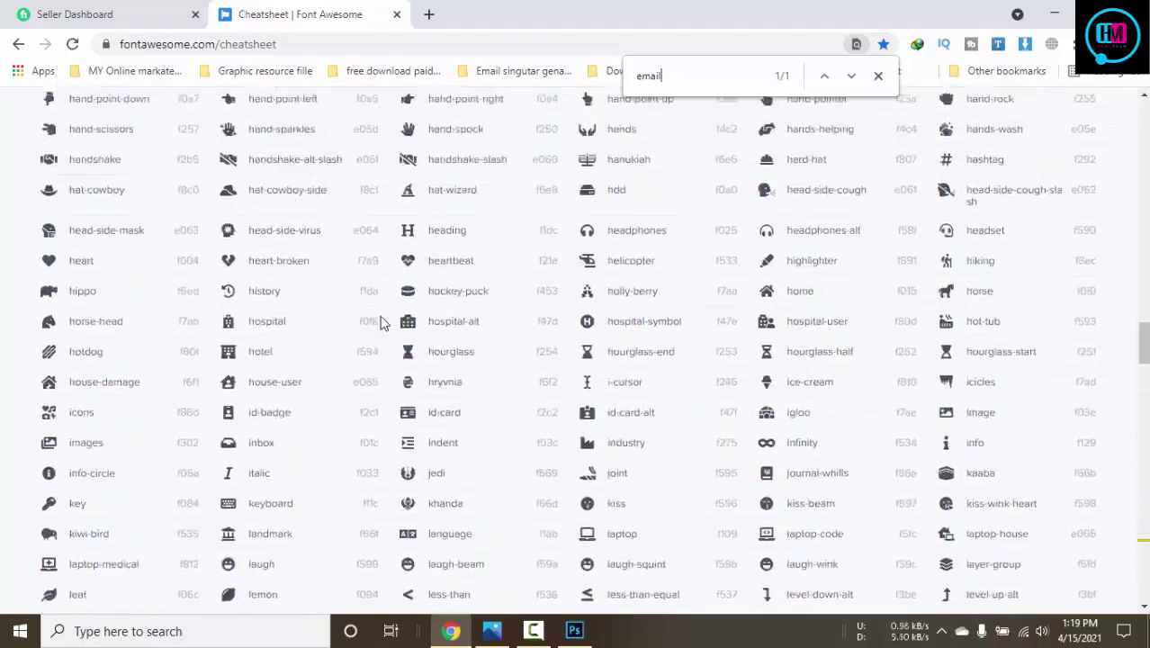
scroll(380, 322, "up", 4)
scroll(380, 322, "up", 8)
scroll(380, 322, "up", 8)
scroll(380, 322, "up", 8)
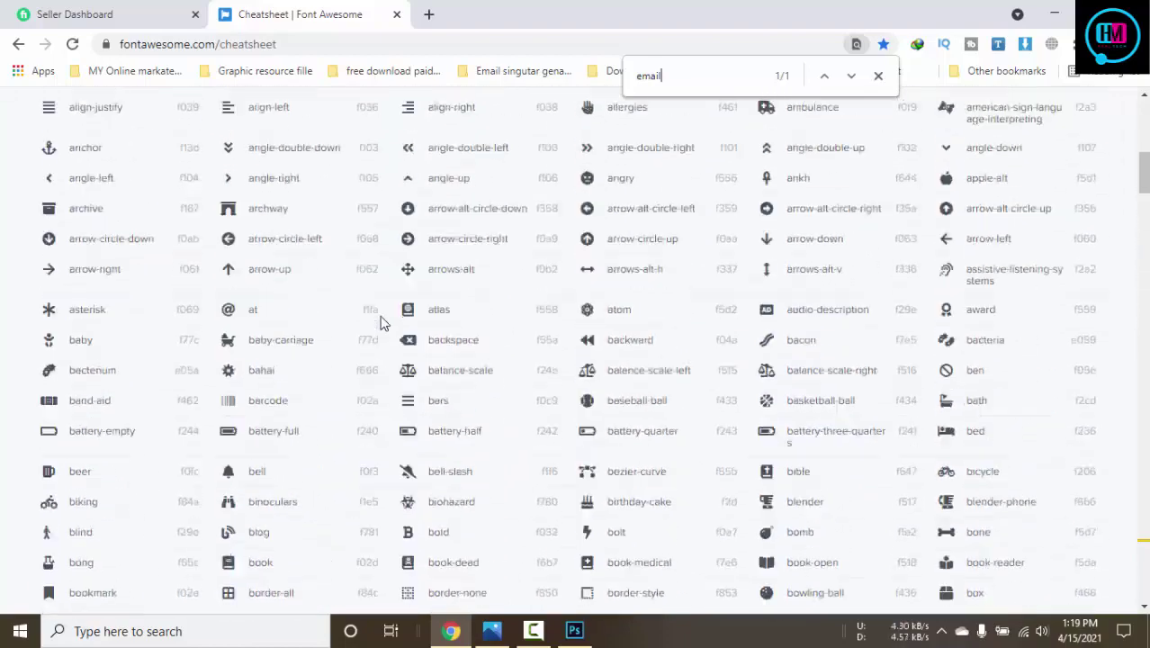
scroll(379, 323, "up", 8)
scroll(239, 241, "up", 1)
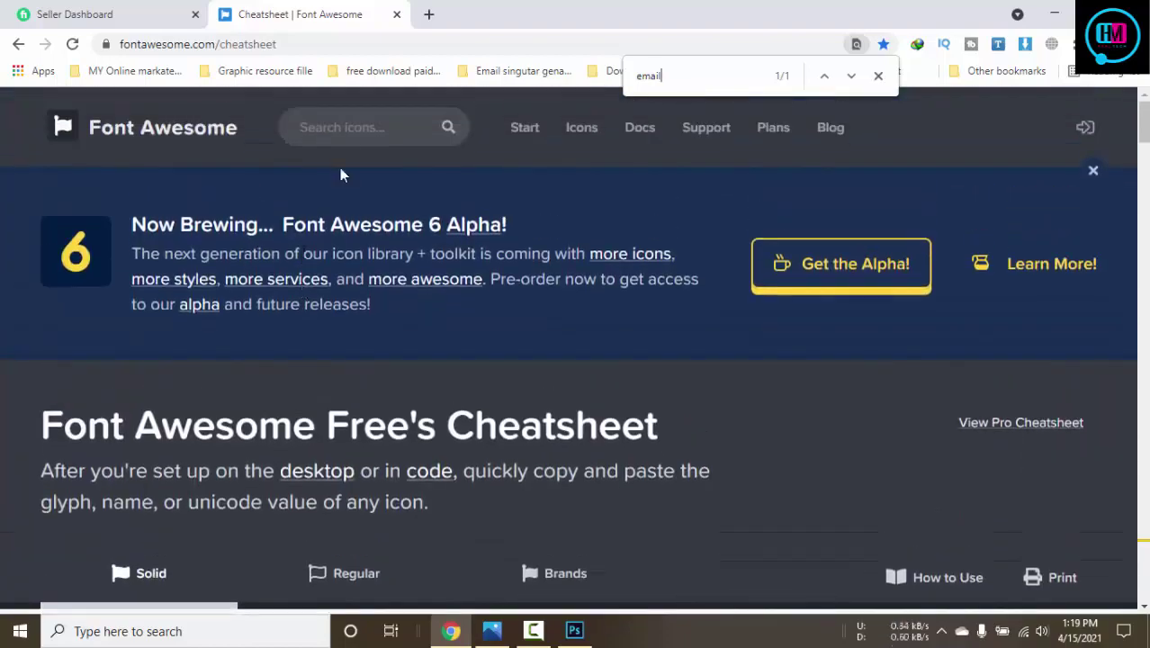
Step: Run a Font Awesome icon search for 'email' and browse the 73 results
left_click(345, 128)
left_click(331, 173)
type("email")
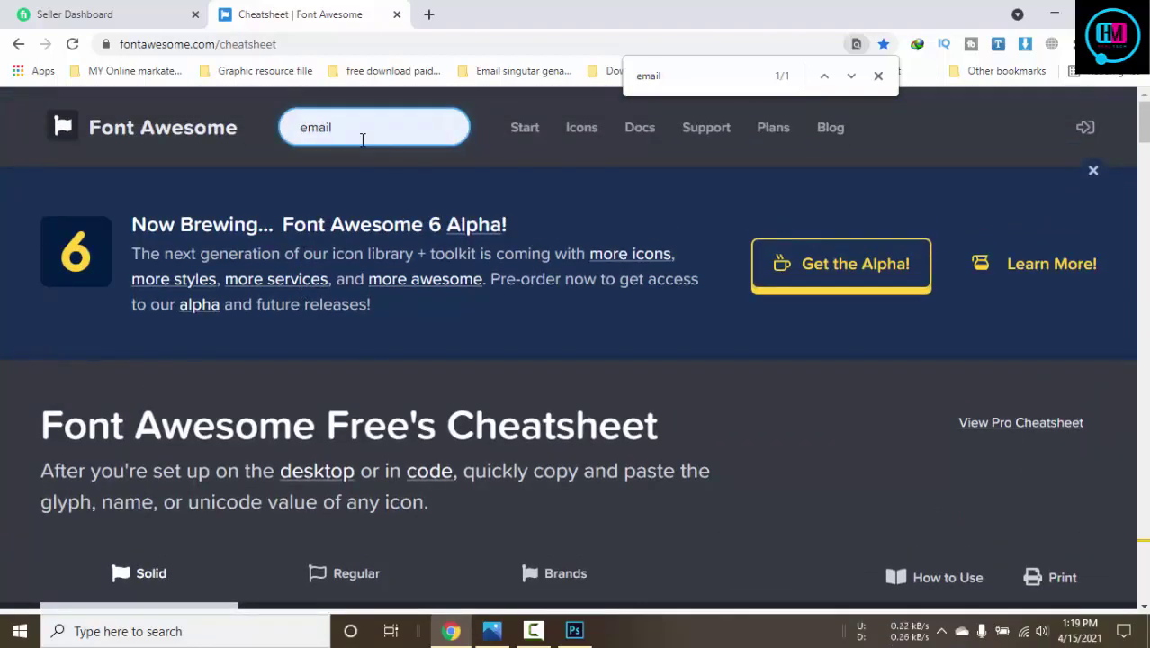
key("Return")
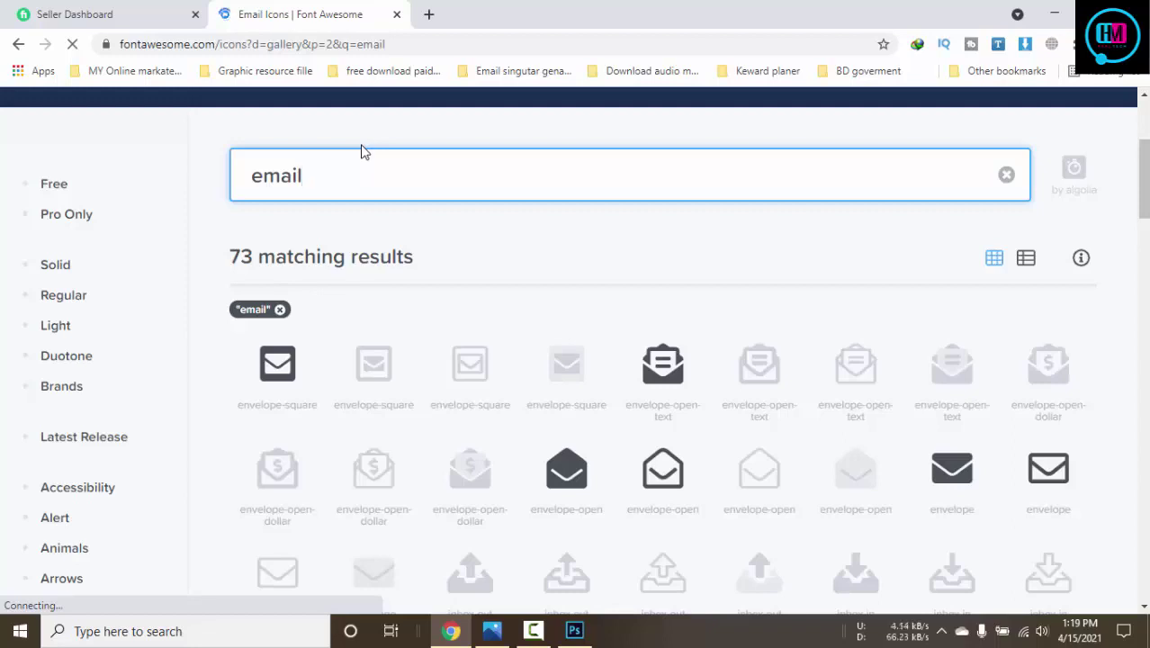
scroll(361, 153, "down", 3)
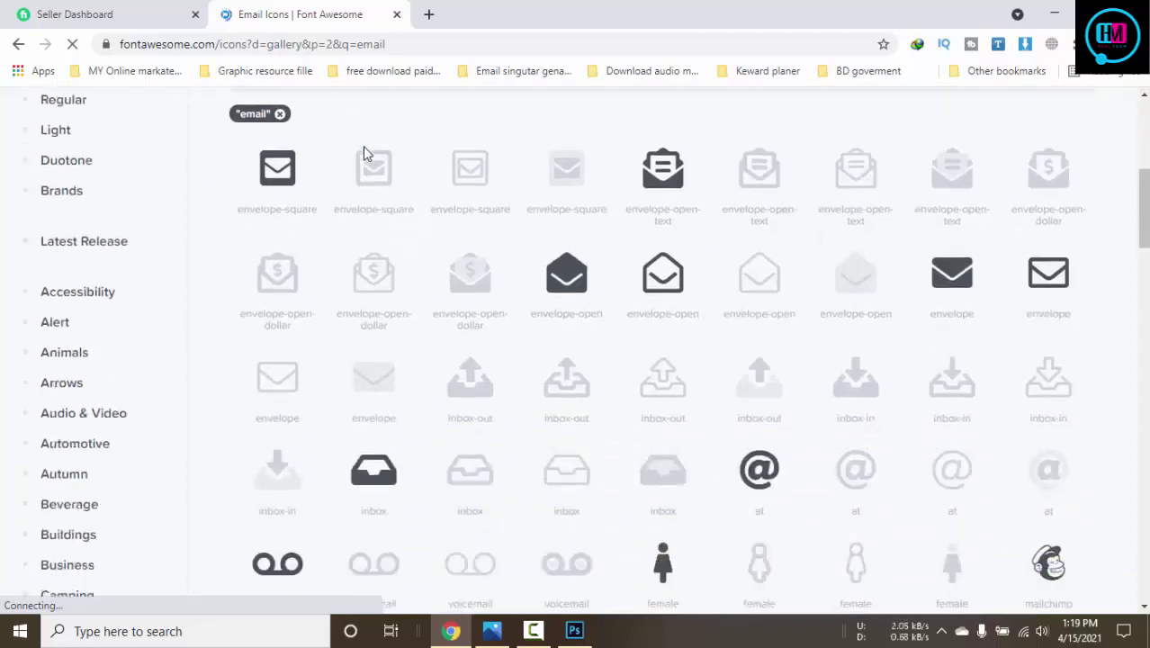
scroll(572, 202, "down", 1)
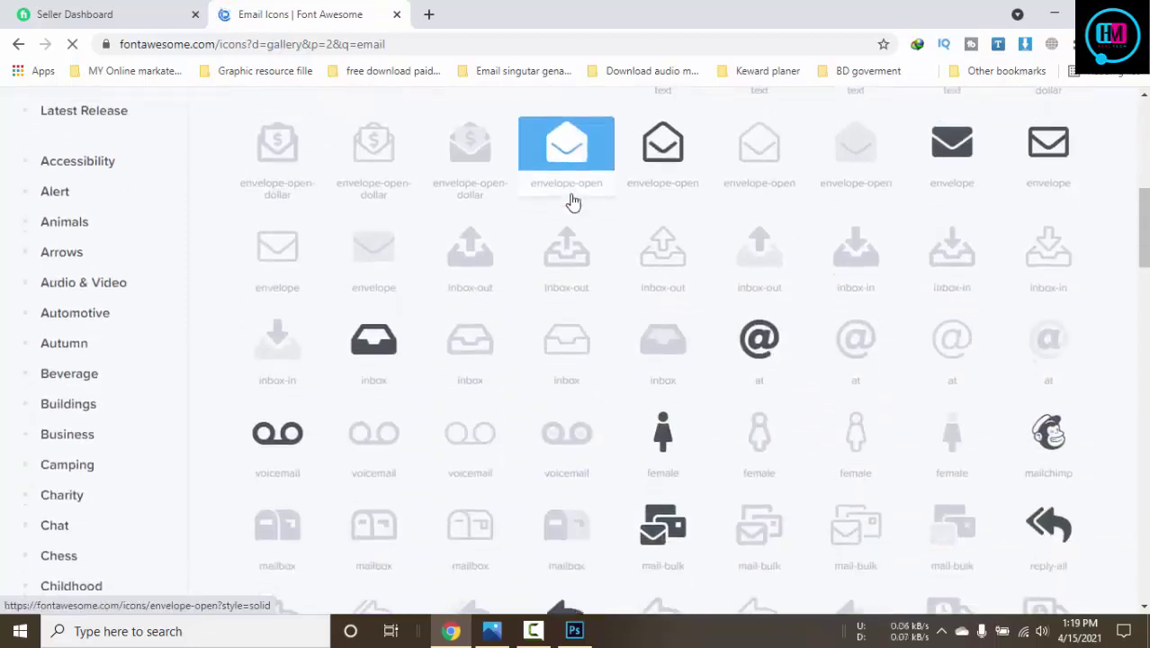
scroll(572, 202, "up", 1)
scroll(572, 201, "up", 1)
scroll(573, 202, "up", 2)
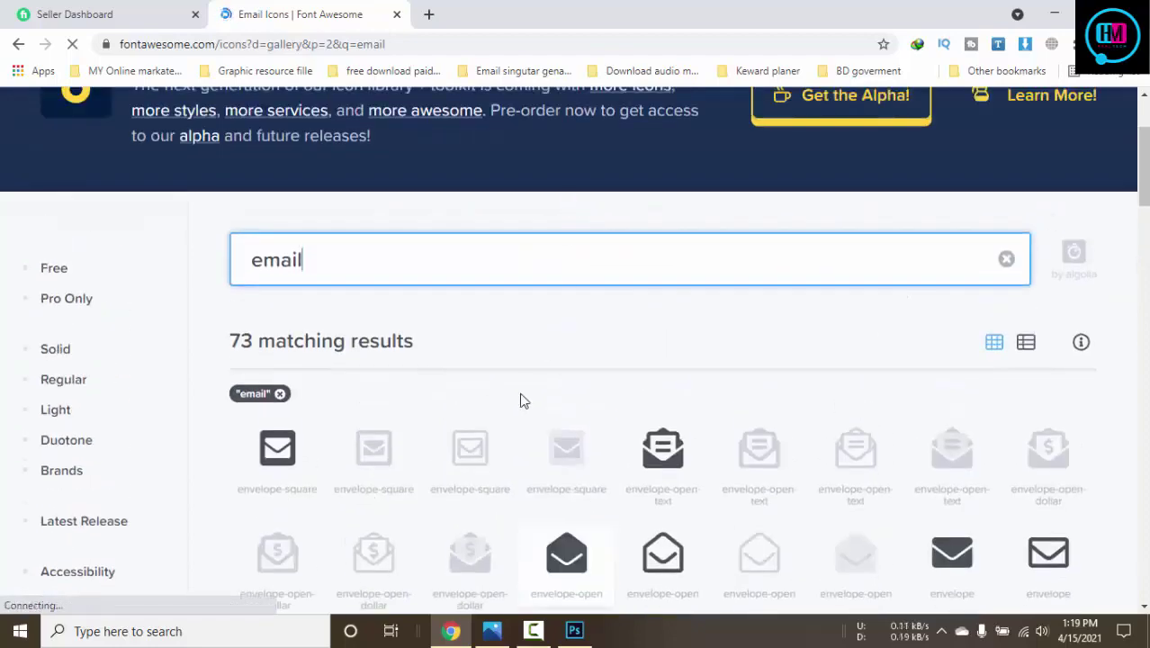
scroll(779, 483, "down", 1)
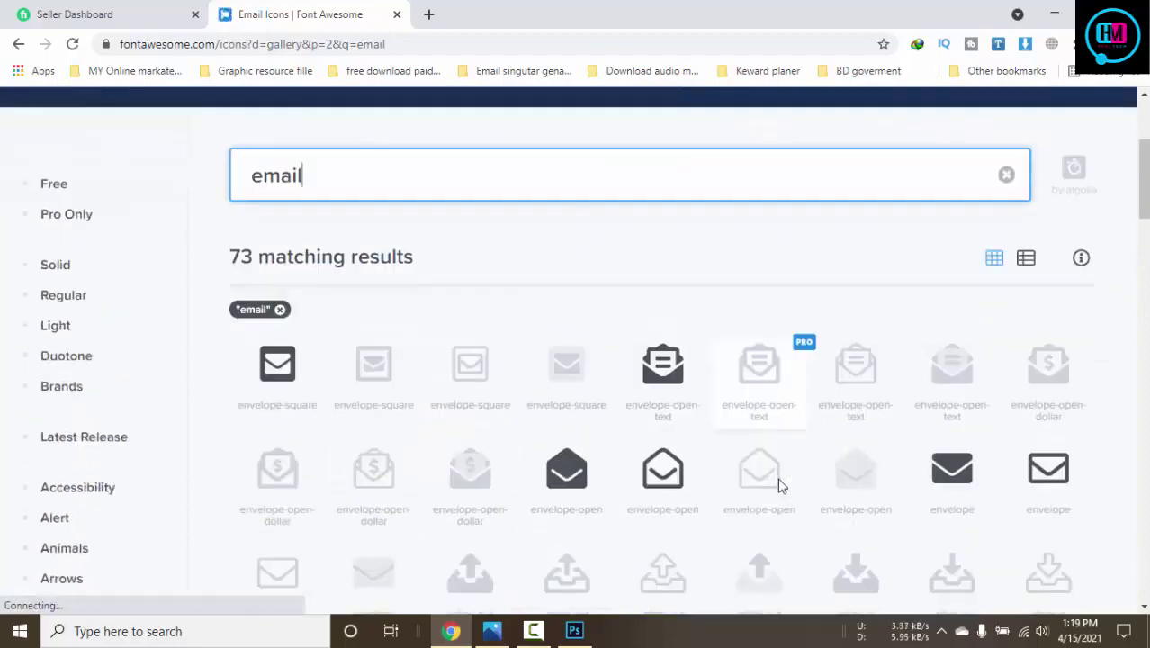
scroll(1103, 473, "down", 1)
scroll(1104, 473, "down", 1)
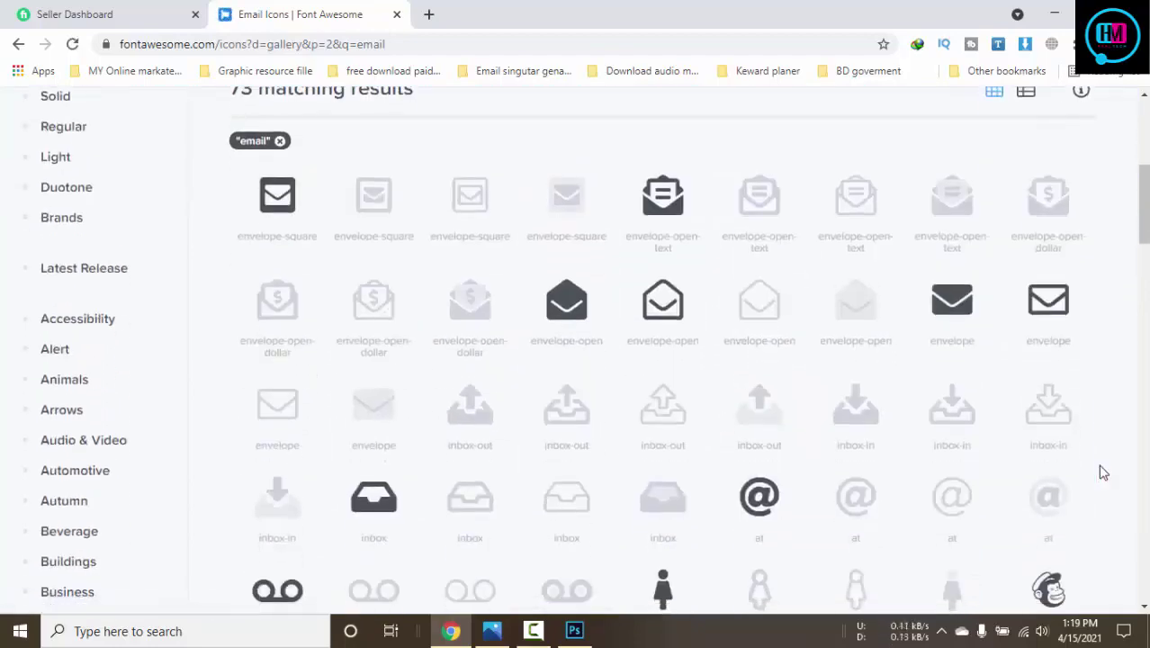
Step: Select and copy the outlined envelope icon's name, 'envelope'
double_click(1076, 341)
left_click_drag(1075, 341, 1044, 350)
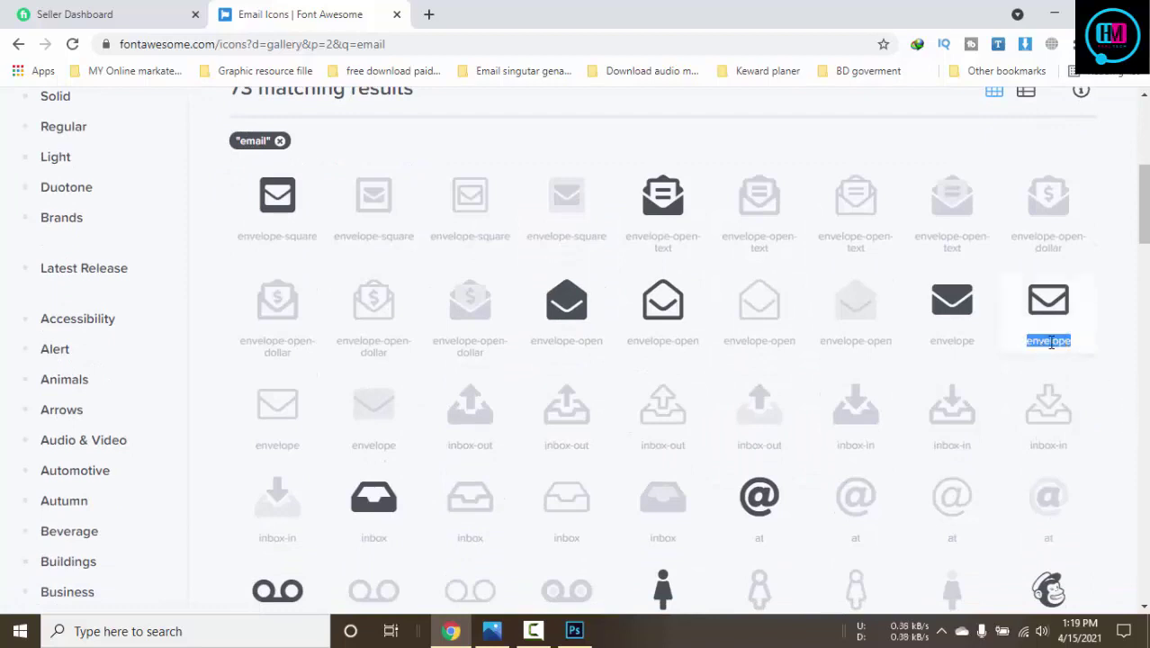
right_click(1044, 347)
left_click(997, 356)
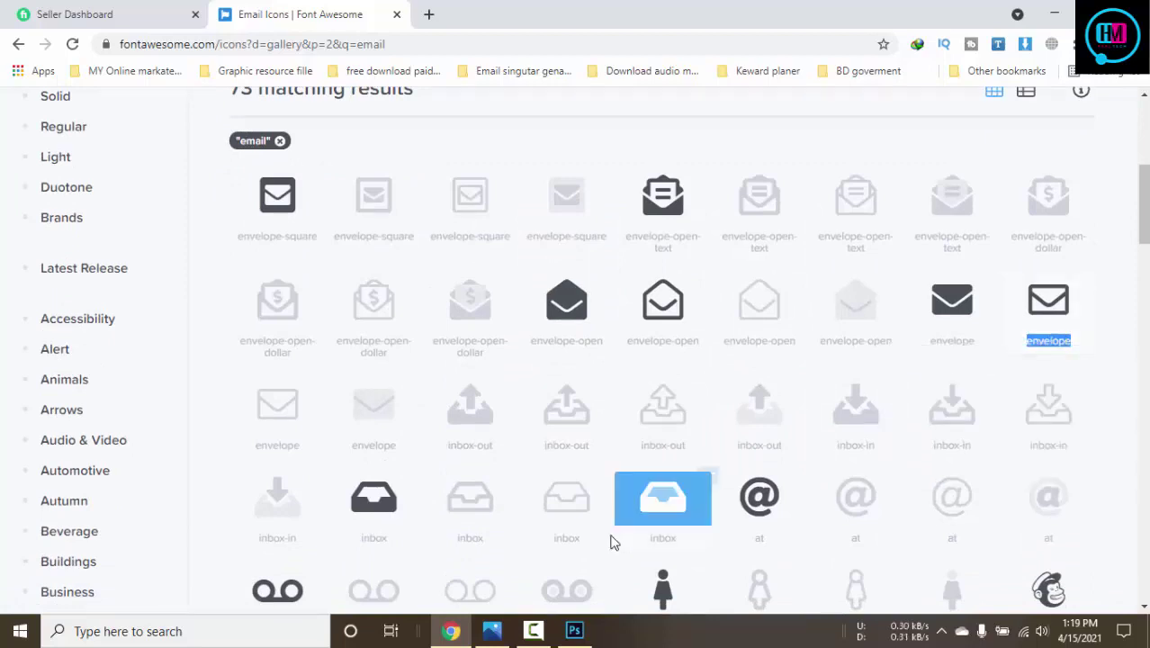
left_click(574, 631)
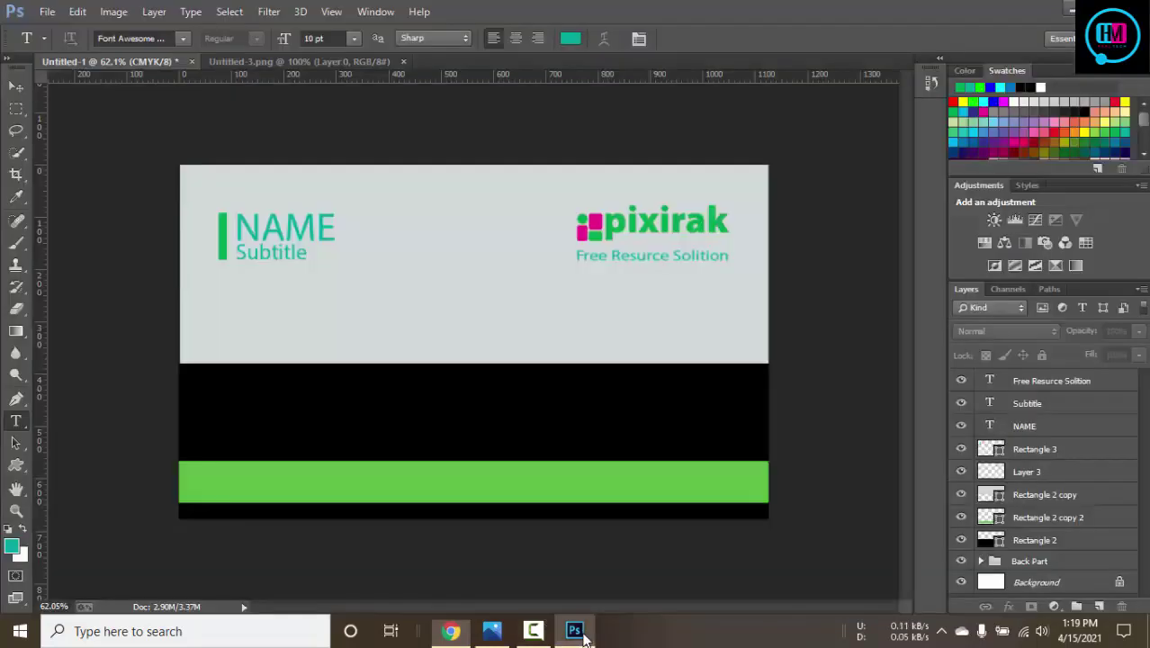
Step: Paste 'envelope' as a new text layer on the black band, set in Font Awesome
left_click(213, 394)
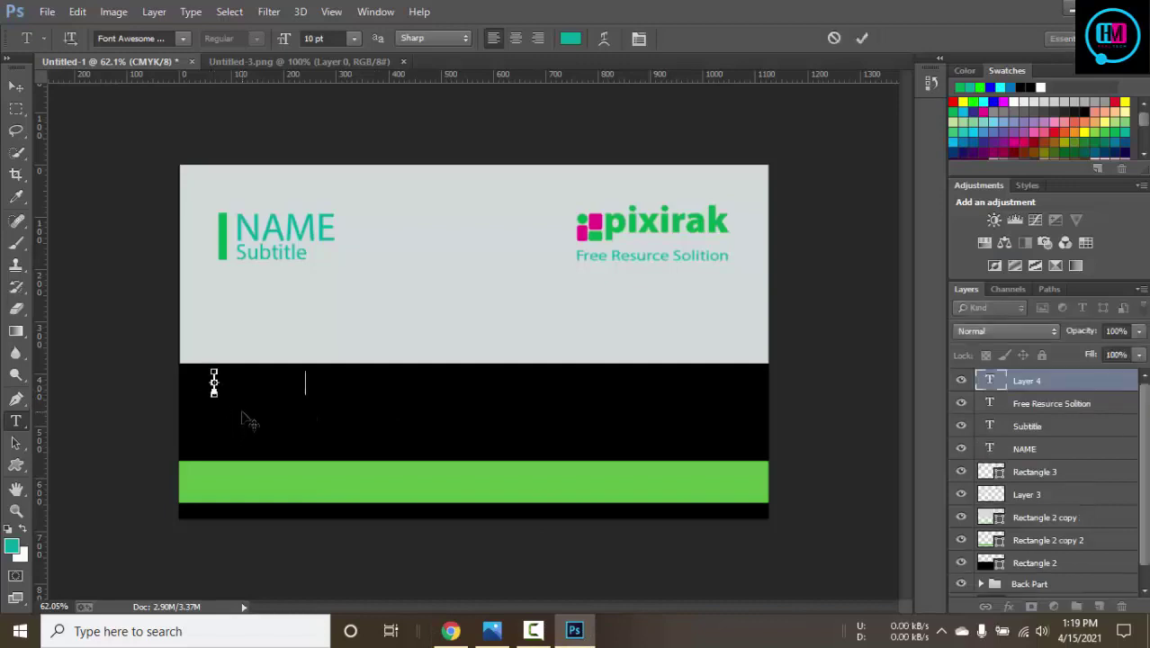
type("envelope")
double_click(262, 382)
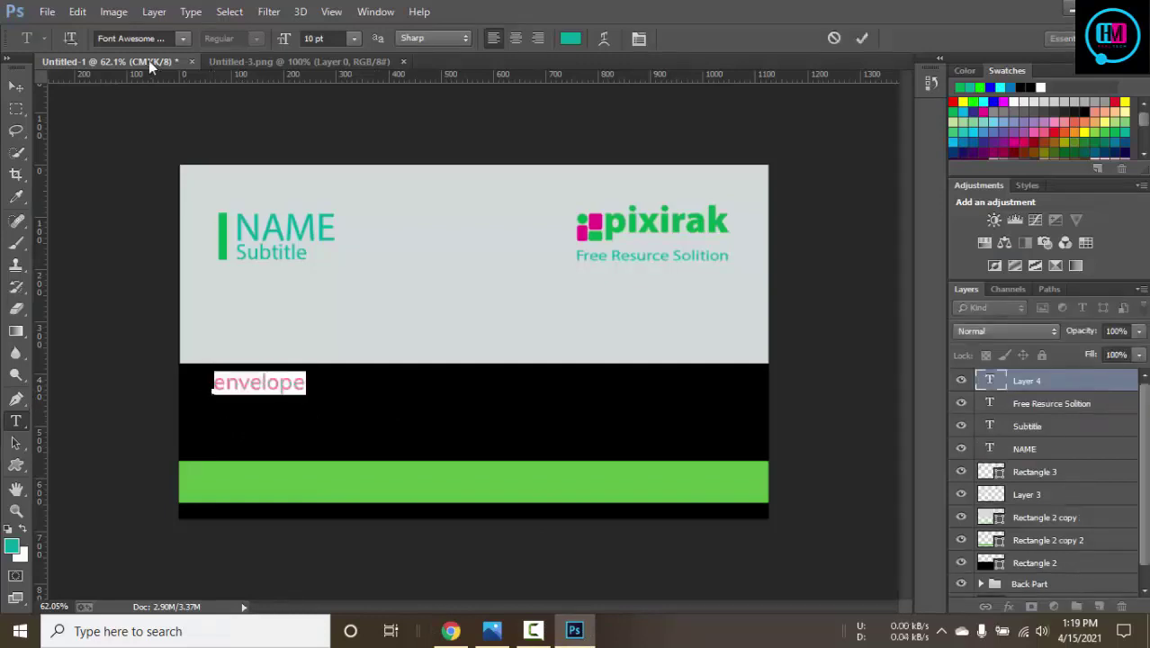
left_click(141, 36)
key("Return")
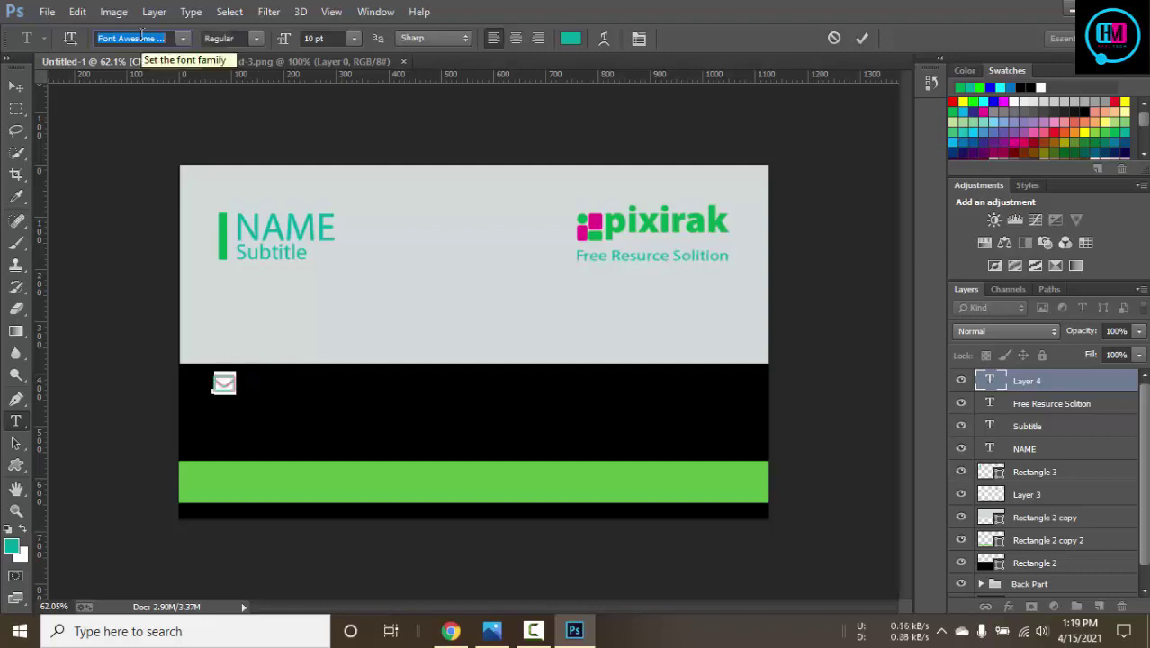
left_click(861, 40)
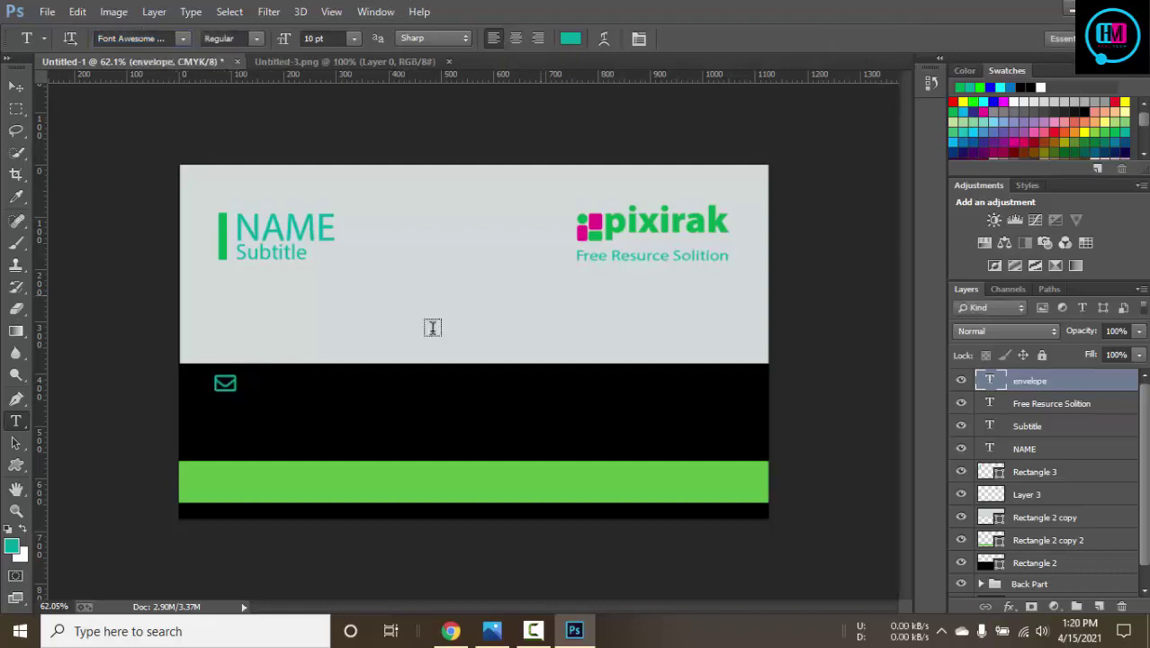
left_click(15, 86)
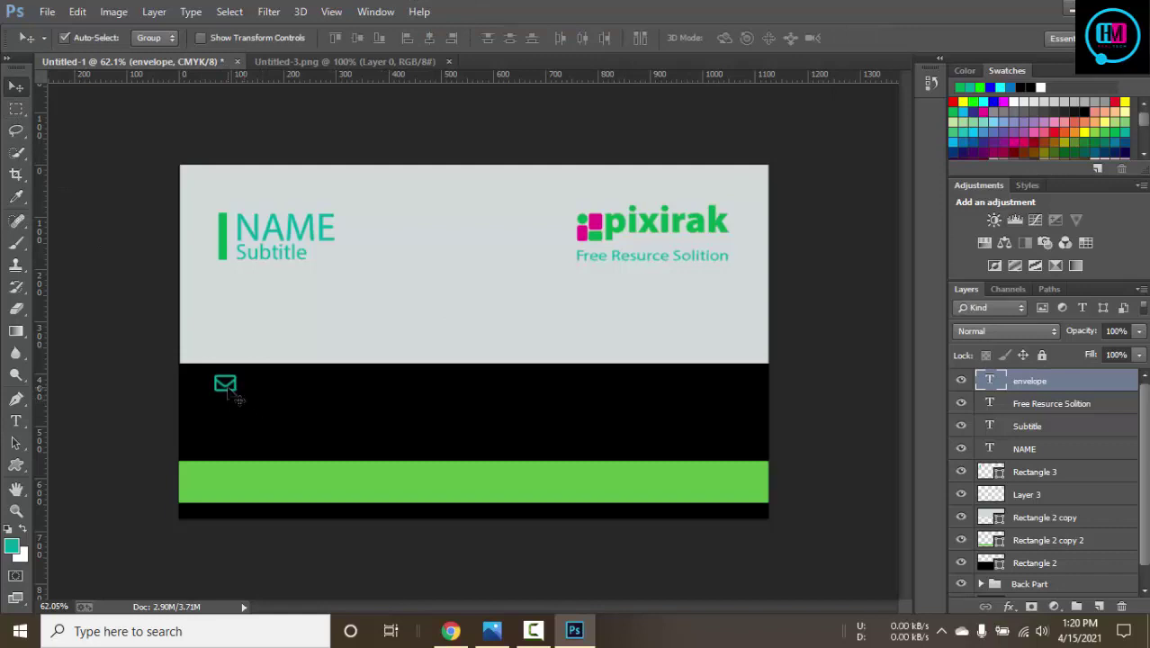
Step: Show the guides and zoom in on the card's left edge
key("ctrl+semicolon")
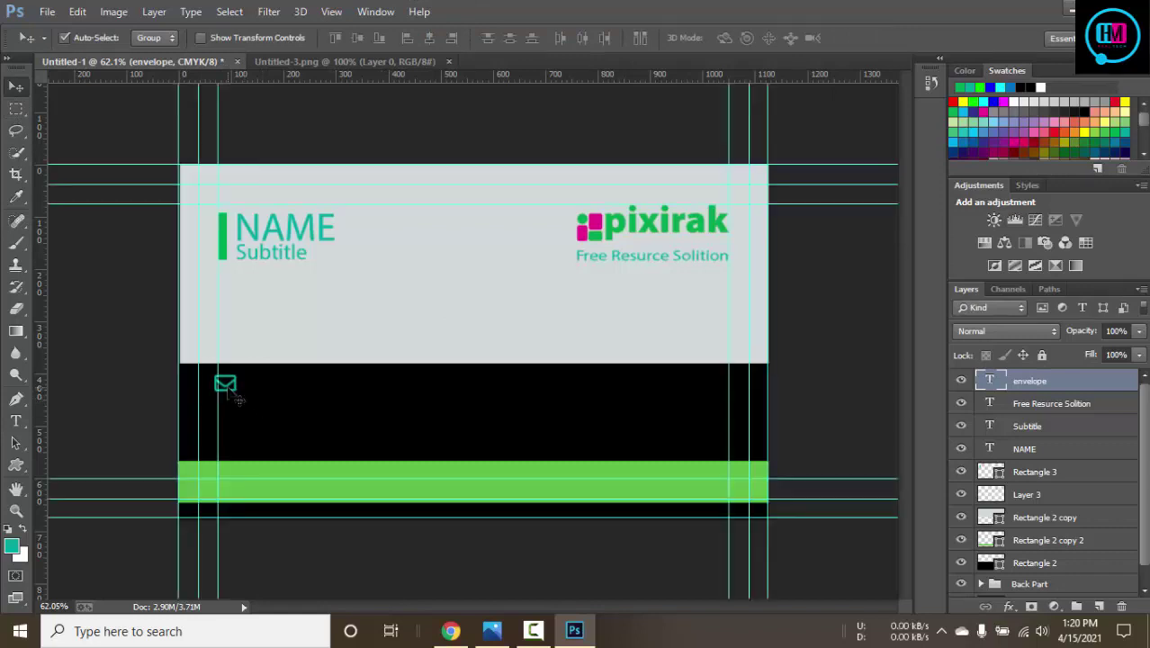
scroll(236, 396, "up", 3)
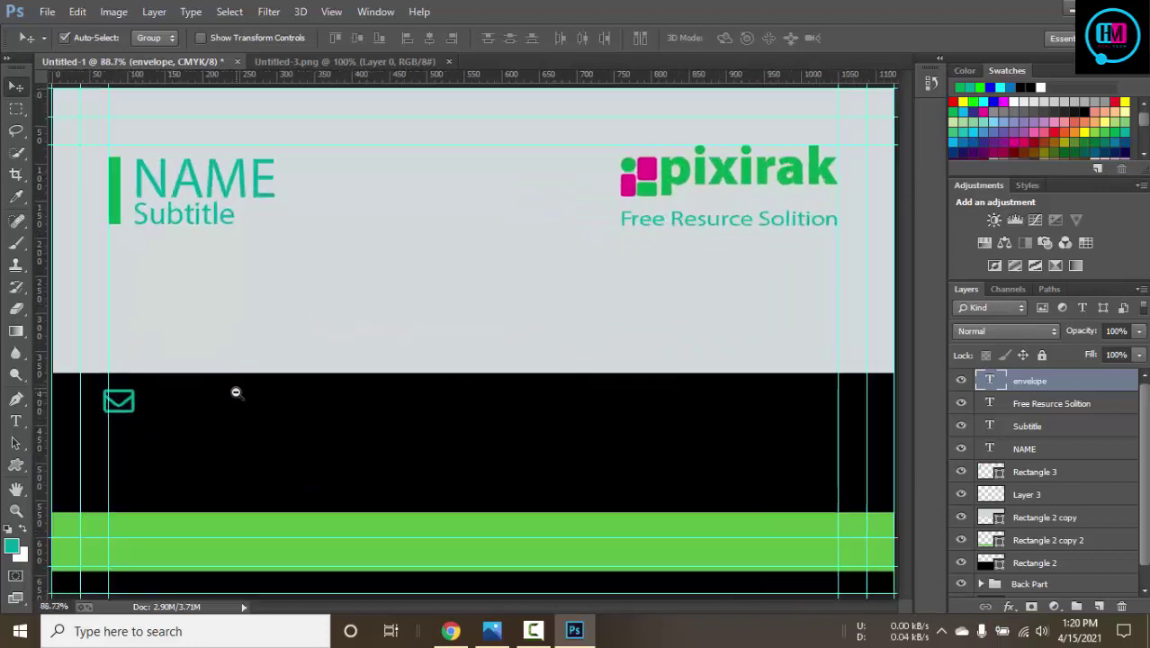
scroll(237, 392, "up", 2)
scroll(333, 372, "left", 3)
scroll(347, 406, "left", 1)
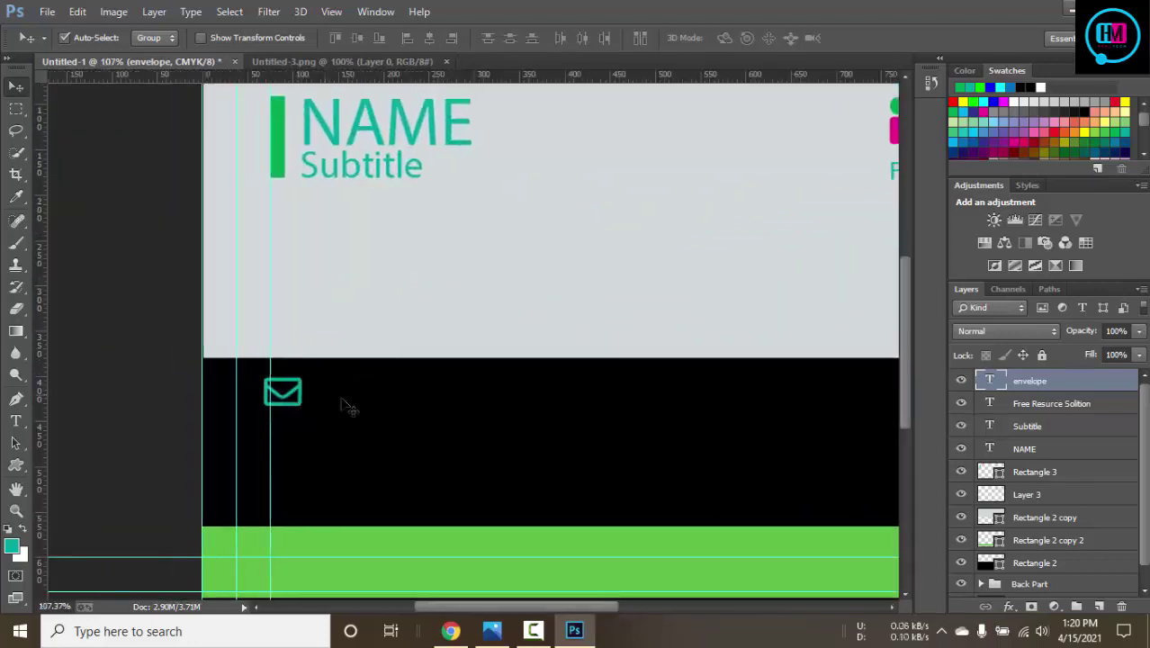
scroll(323, 410, "up", 1)
scroll(323, 411, "up", 1)
scroll(323, 410, "up", 2)
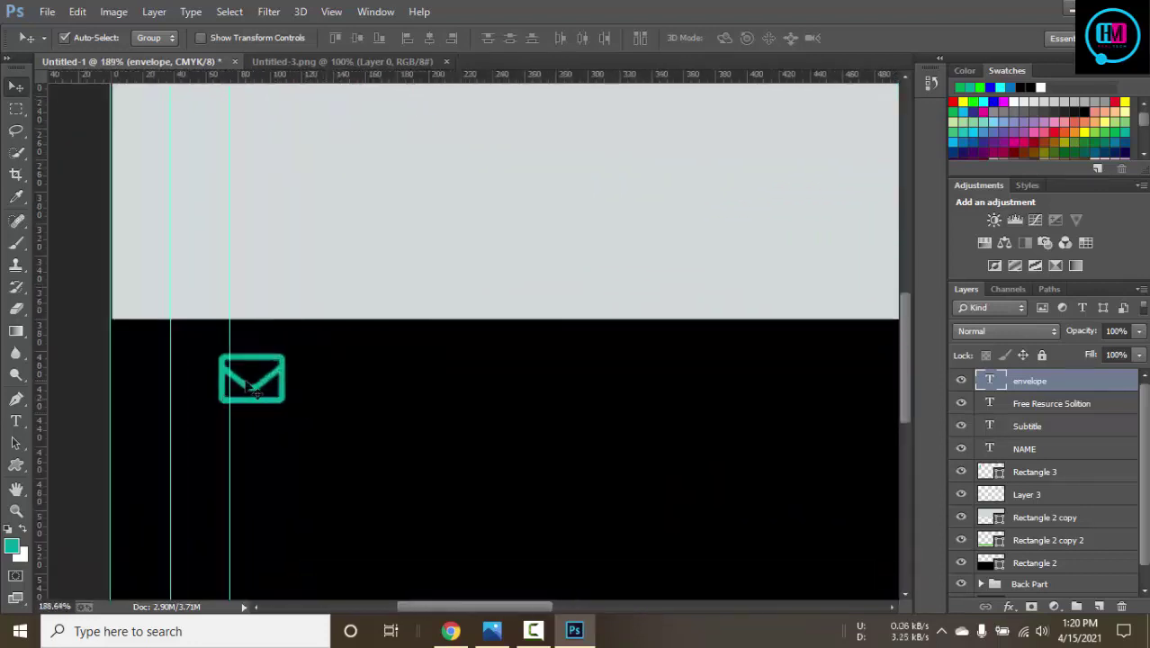
Step: Snap the envelope icon right onto the left guide and zoom back out
left_click_drag(247, 386, 256, 384)
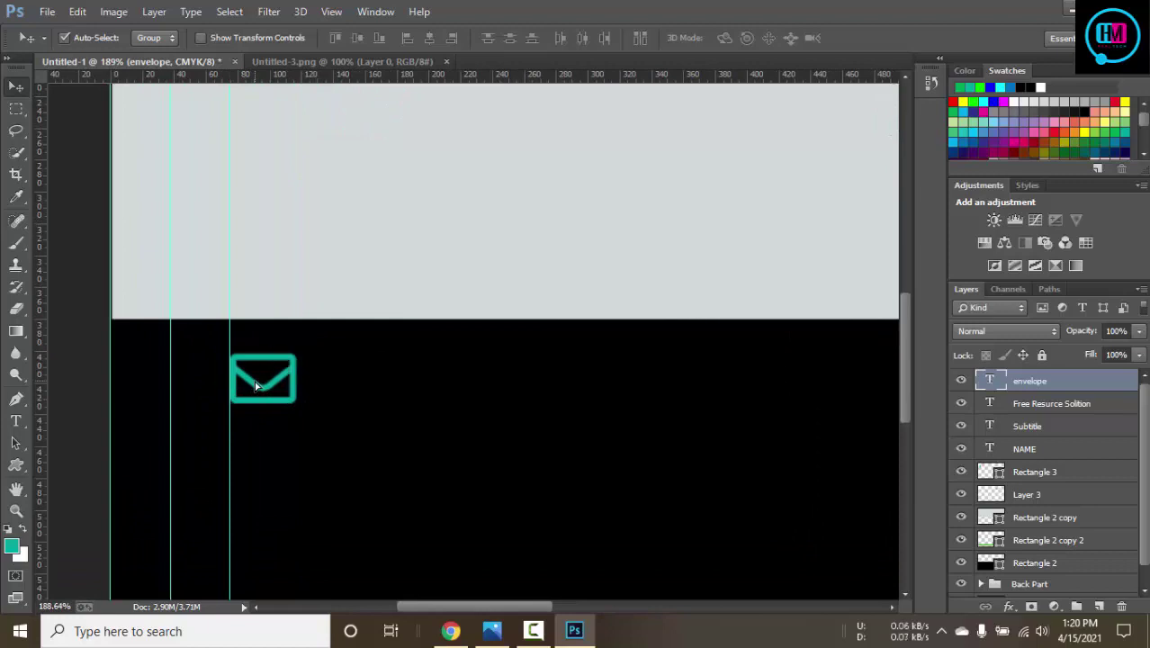
scroll(255, 384, "down", 2)
scroll(255, 385, "down", 1)
scroll(256, 385, "down", 1)
scroll(254, 382, "down", 1)
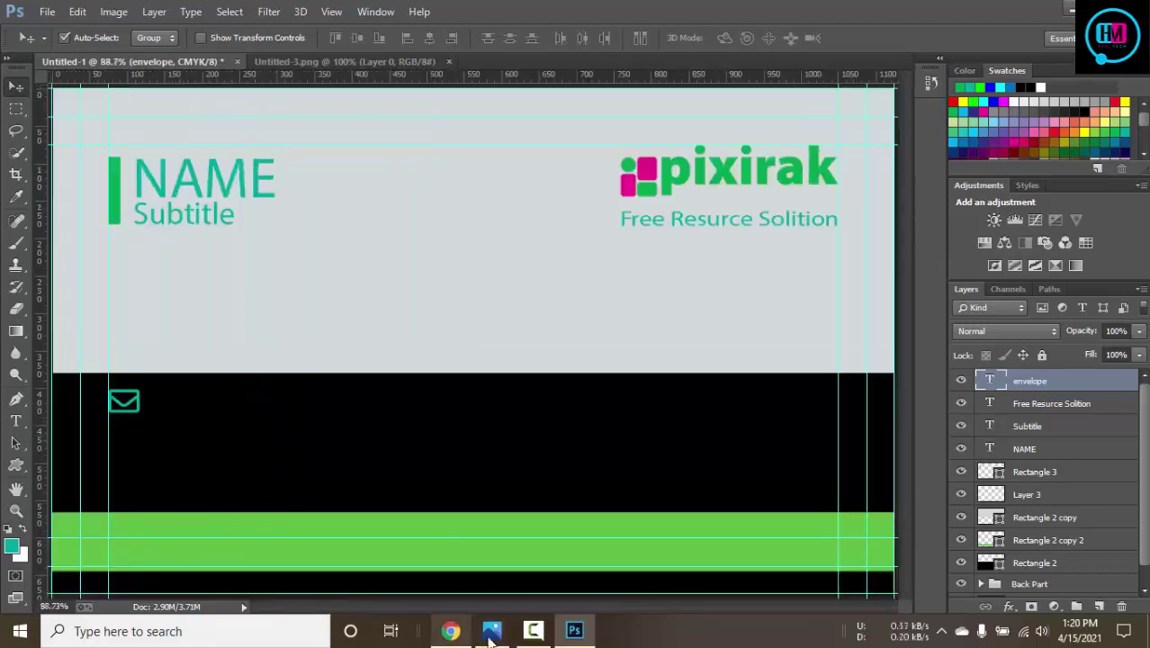
left_click(451, 631)
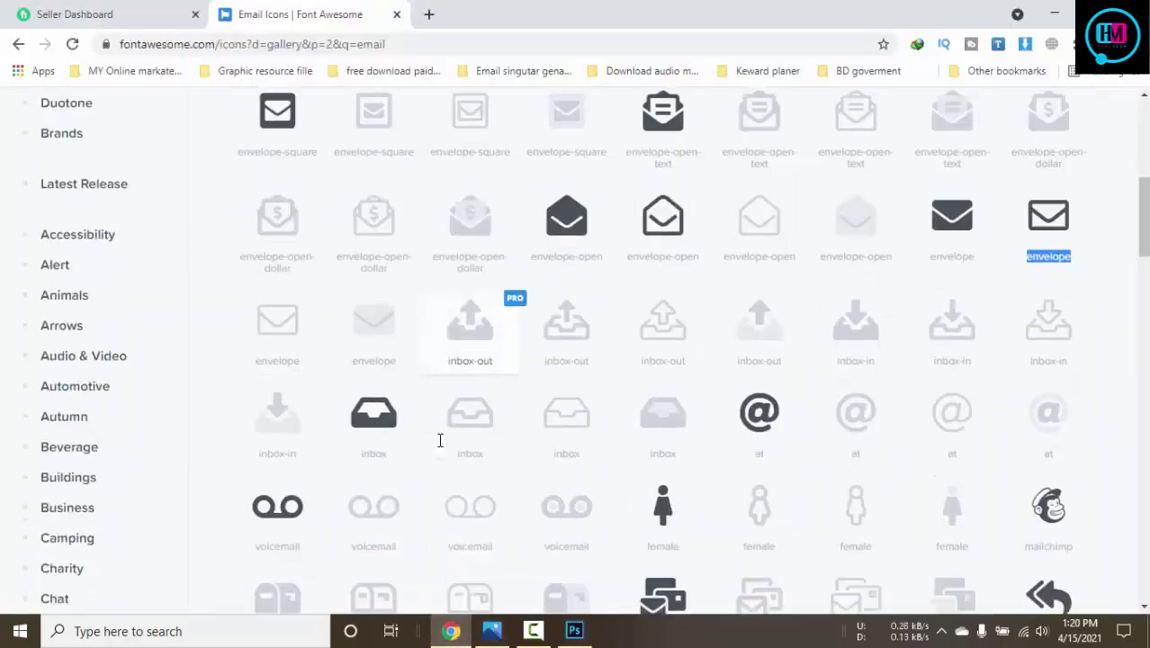
Step: Replace the icon search term with 'address' and browse the results
left_click_drag(440, 440, 359, 448)
scroll(437, 442, "up", 5)
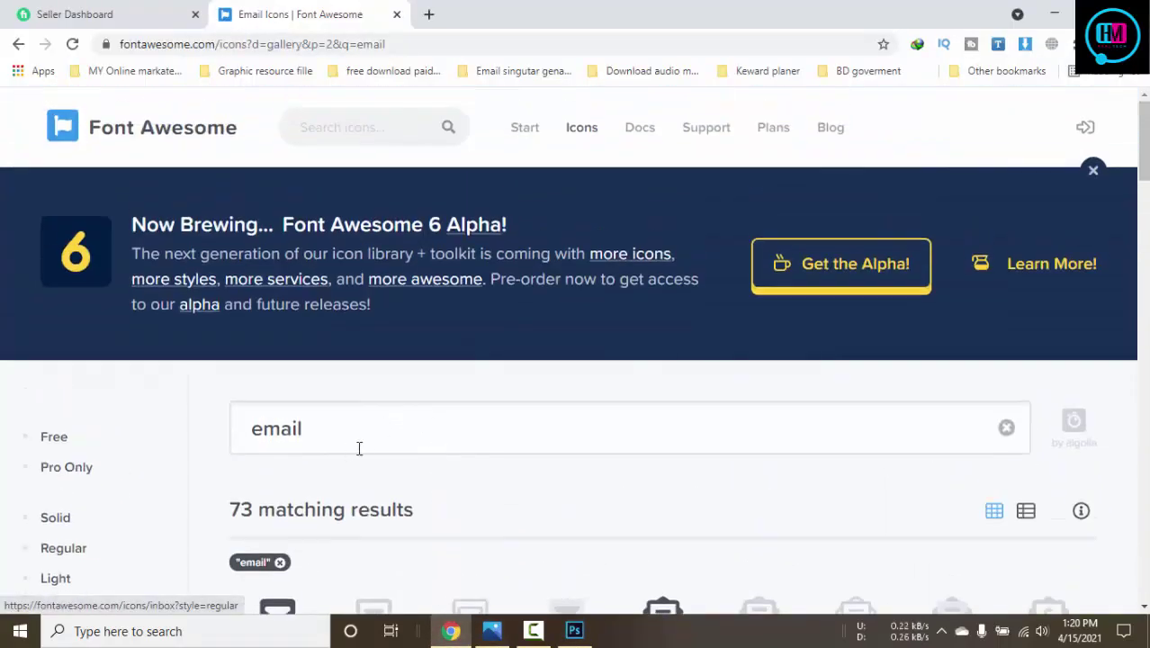
double_click(329, 431)
type("add")
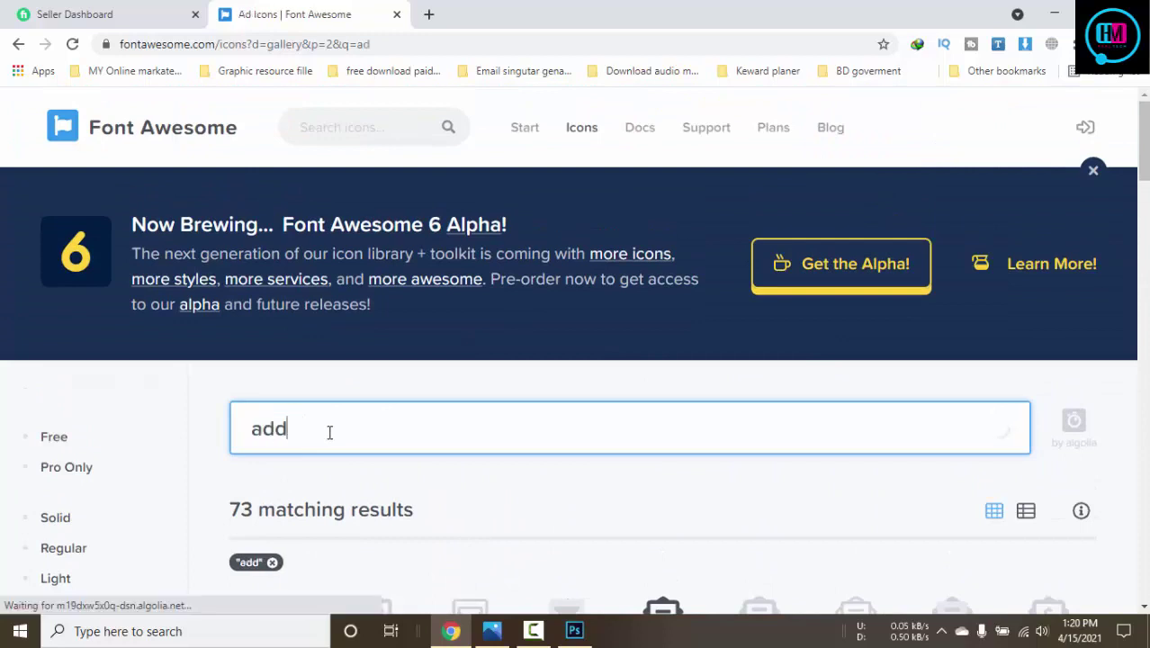
type("ress")
scroll(521, 455, "down", 4)
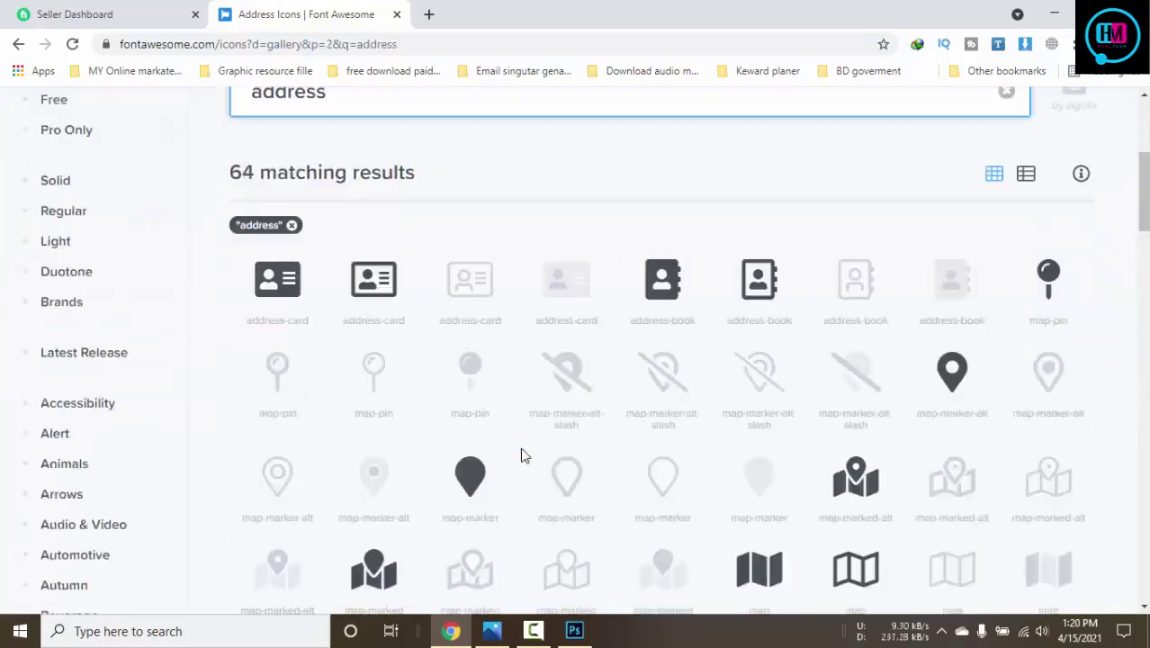
scroll(525, 455, "down", 2)
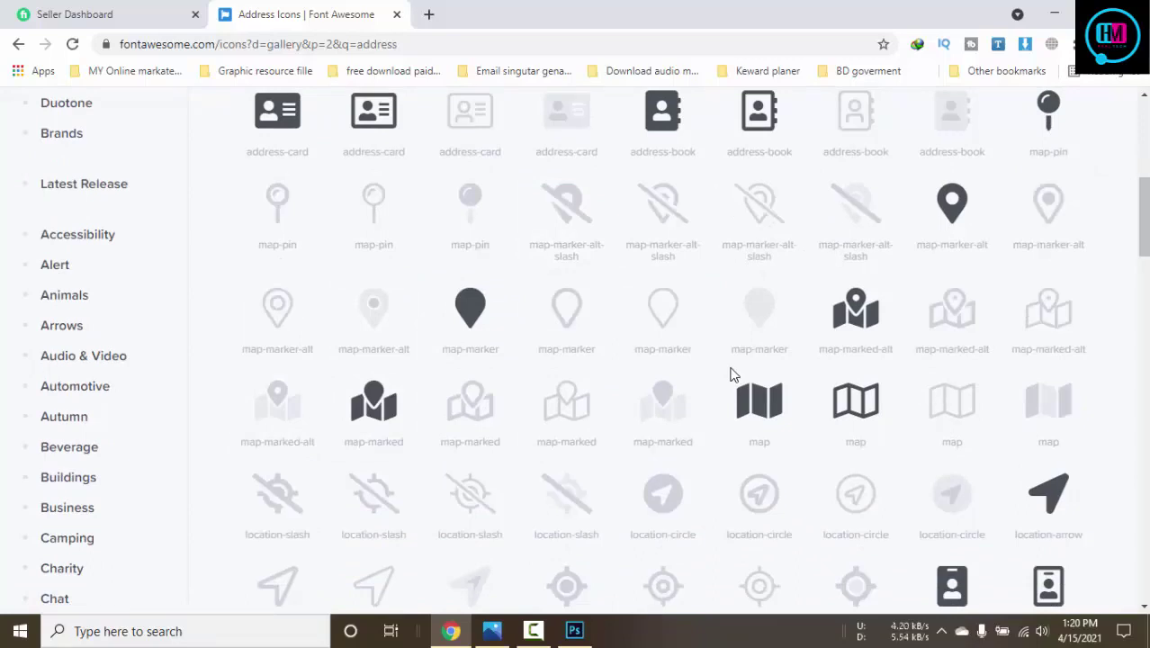
left_click(574, 631)
left_click(451, 631)
Step: Select and copy the 'map-marker-alt' icon name
left_click_drag(1091, 247, 1006, 259)
right_click(1042, 248)
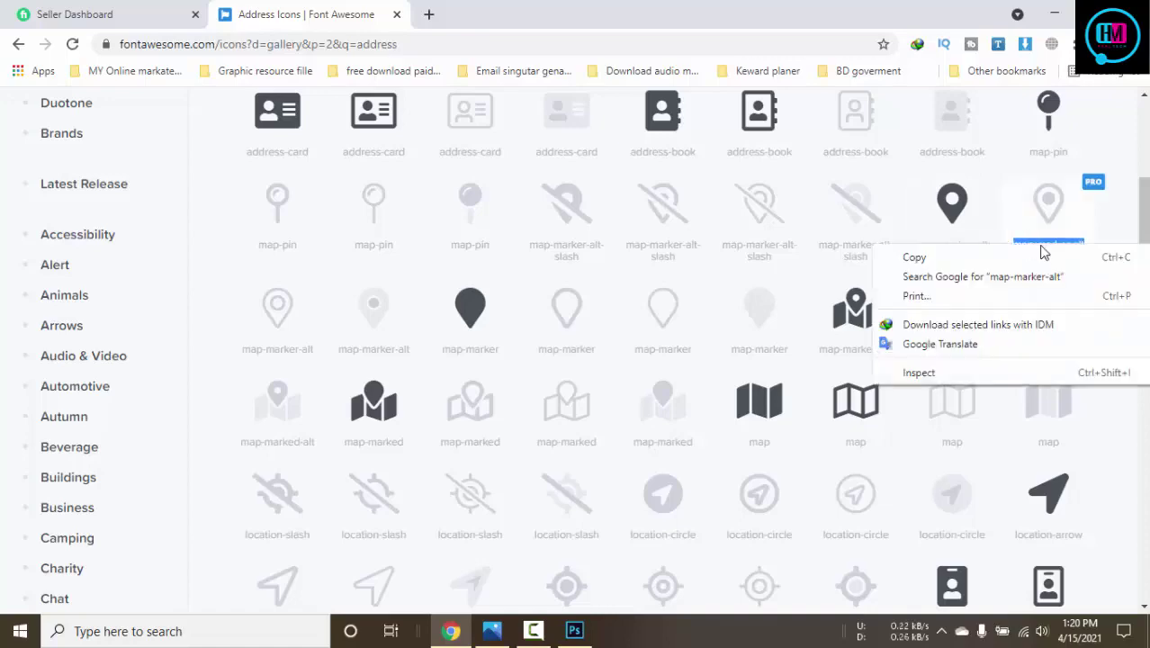
left_click(906, 254)
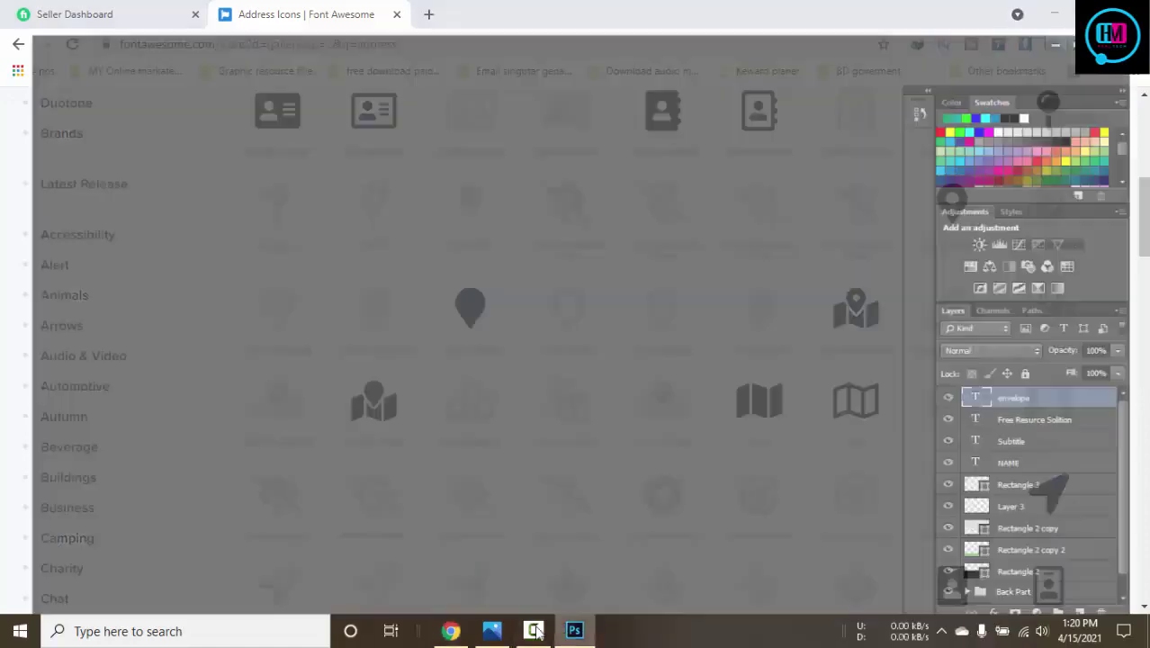
left_click(574, 631)
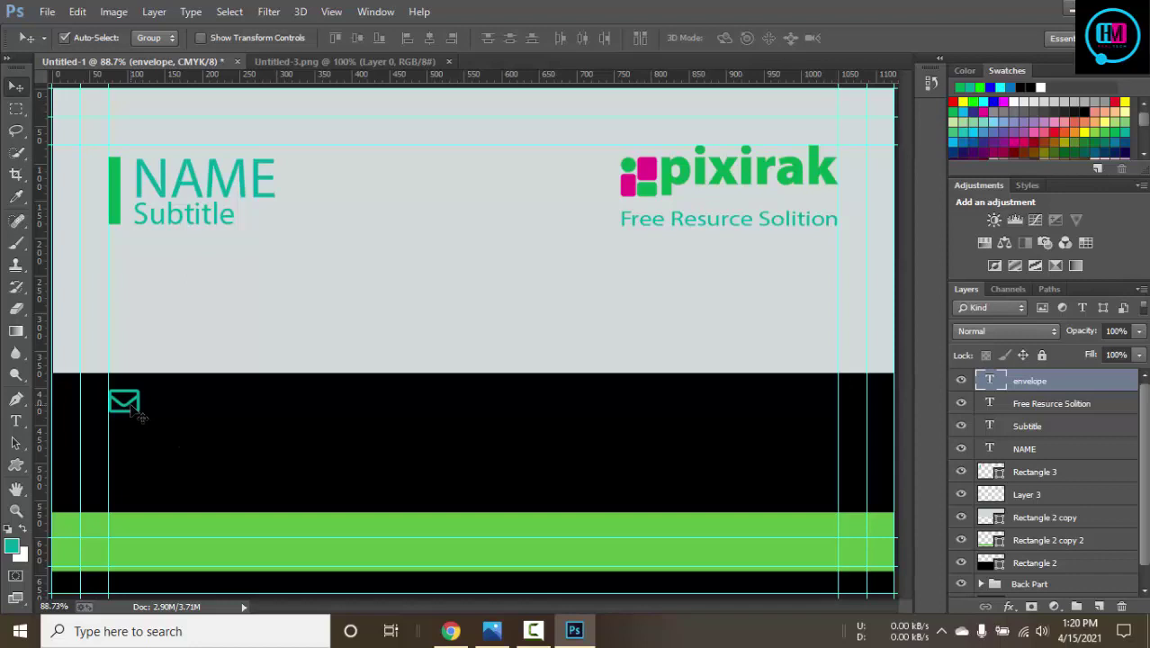
Step: Duplicate the envelope icon below and paste 'map-marker-alt' into it, trying fonts from the list
left_click_drag(131, 406, 135, 468)
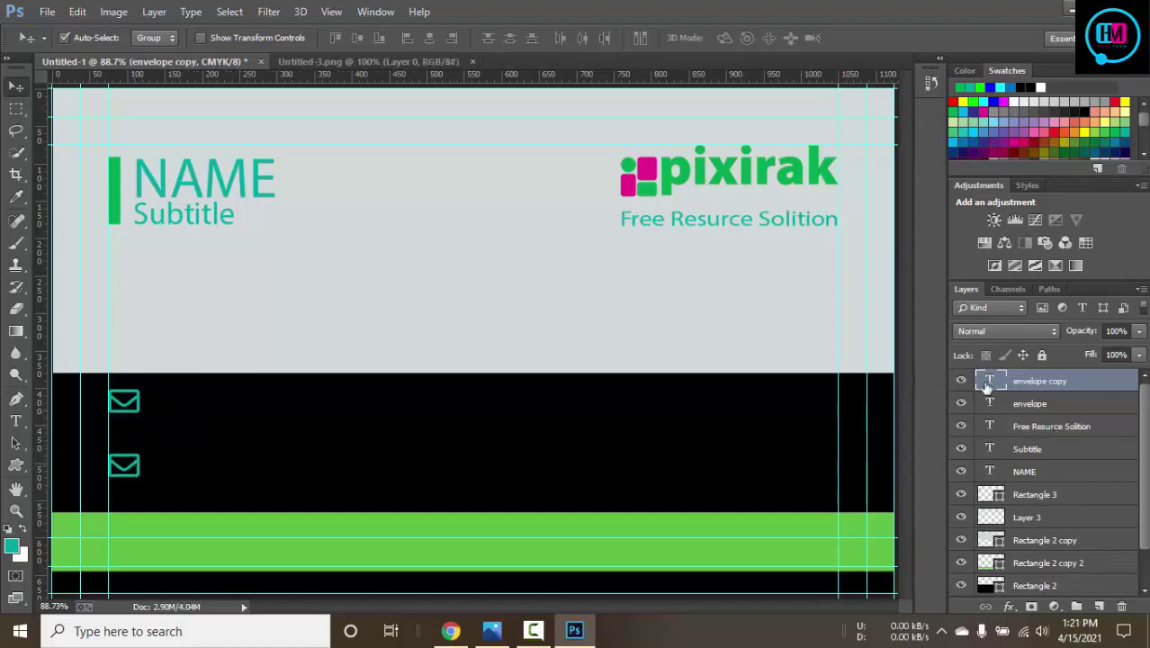
double_click(988, 382)
key("ctrl+v")
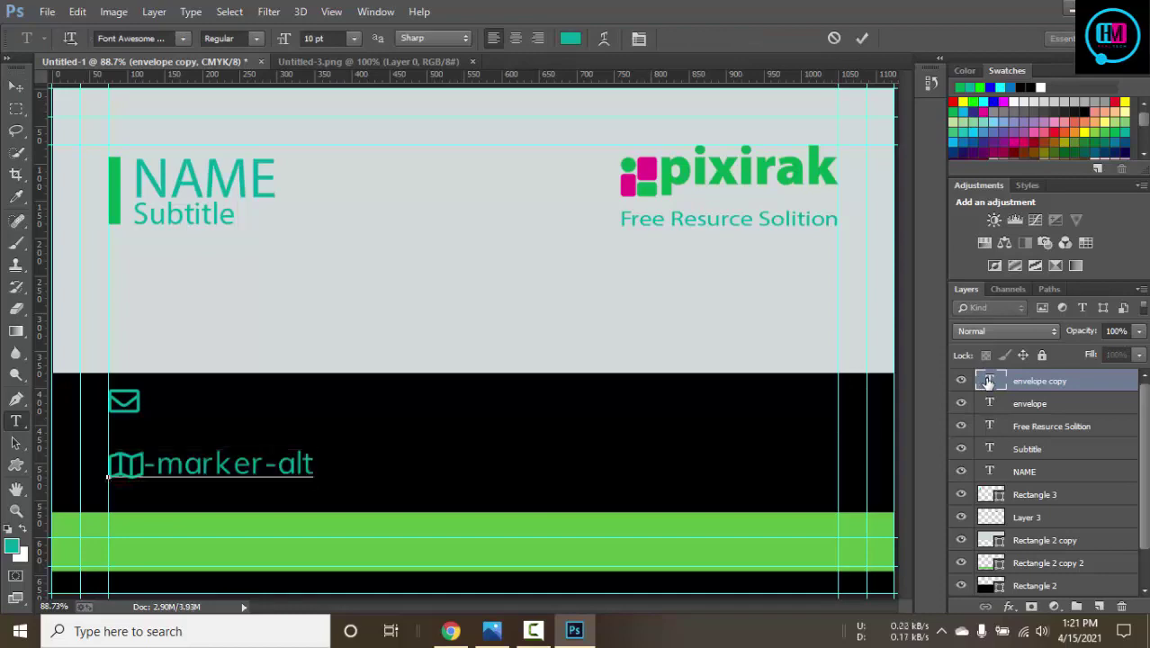
left_click(146, 39)
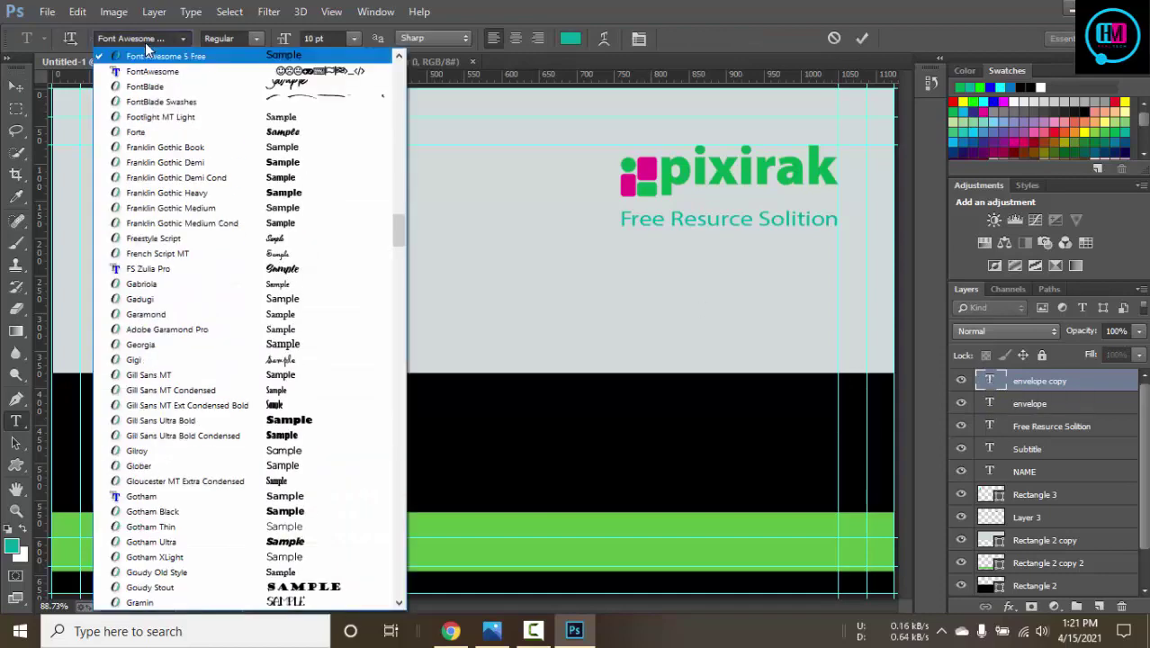
left_click(147, 39)
scroll(147, 40, "down", 1)
scroll(147, 40, "down", 1)
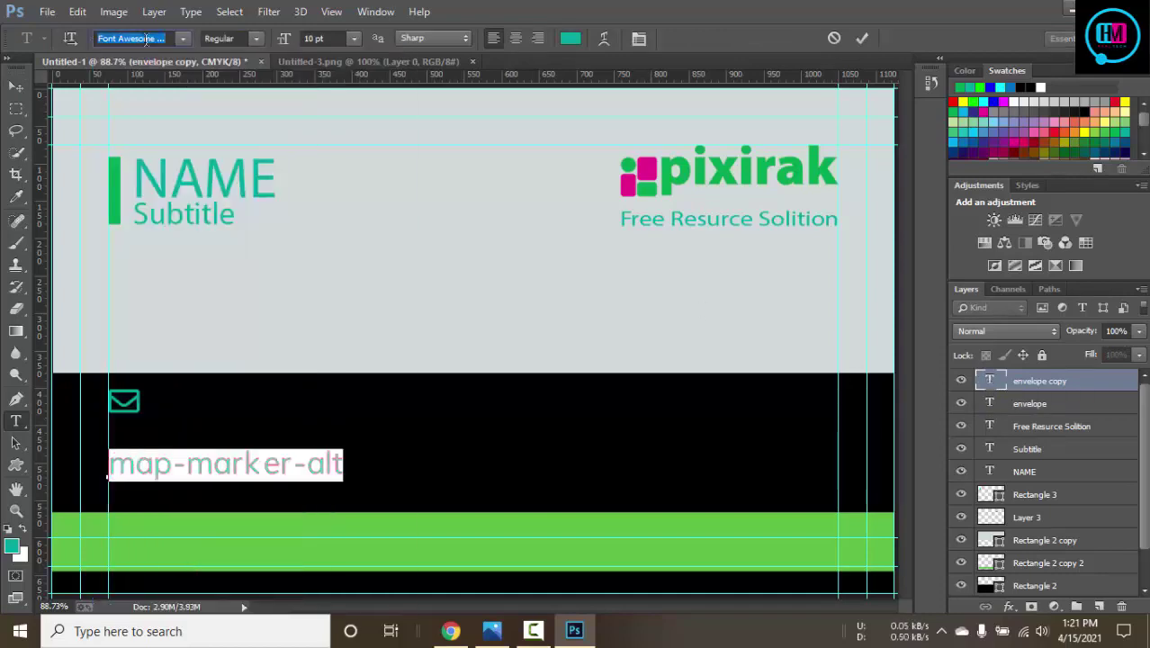
scroll(147, 39, "down", 1)
scroll(147, 40, "down", 1)
scroll(147, 40, "down", 1)
scroll(147, 40, "down", 1)
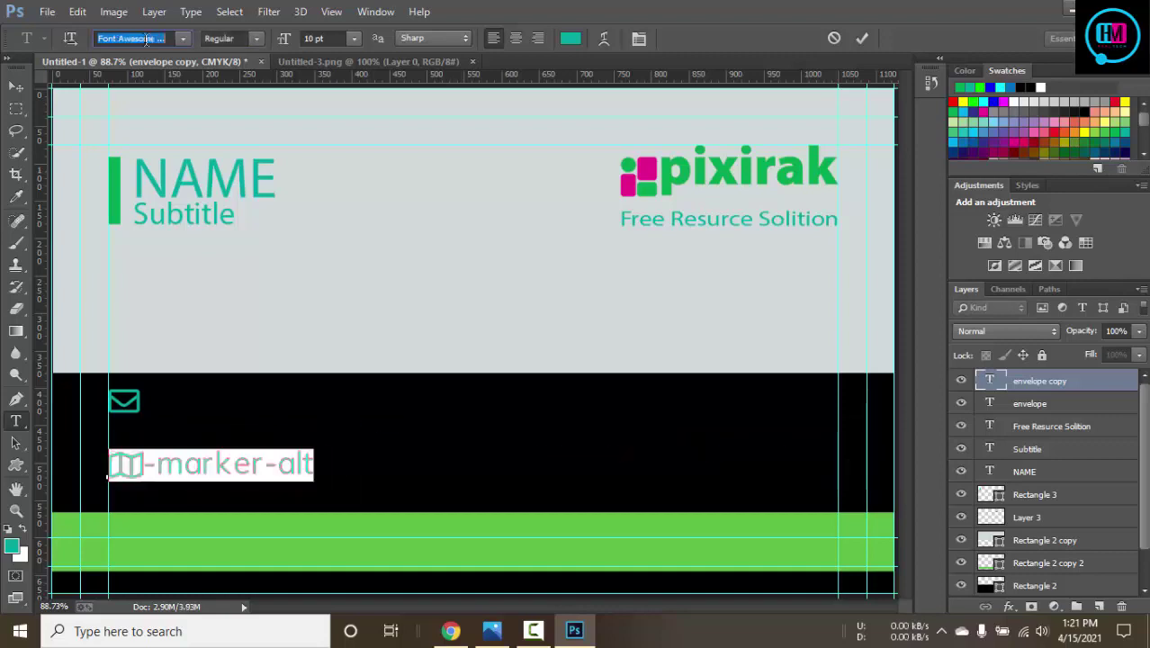
scroll(147, 40, "down", 1)
scroll(147, 40, "down", 1)
type("a")
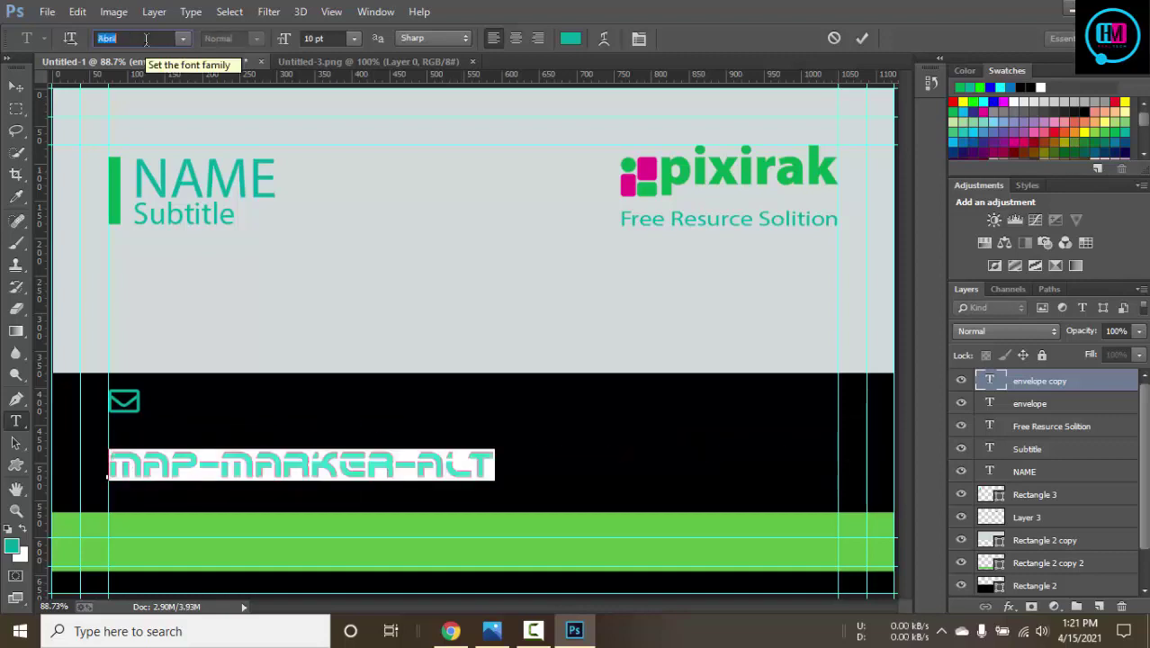
Step: Cancel the text edit and delete the duplicate envelope layer
left_click(830, 32)
key("v")
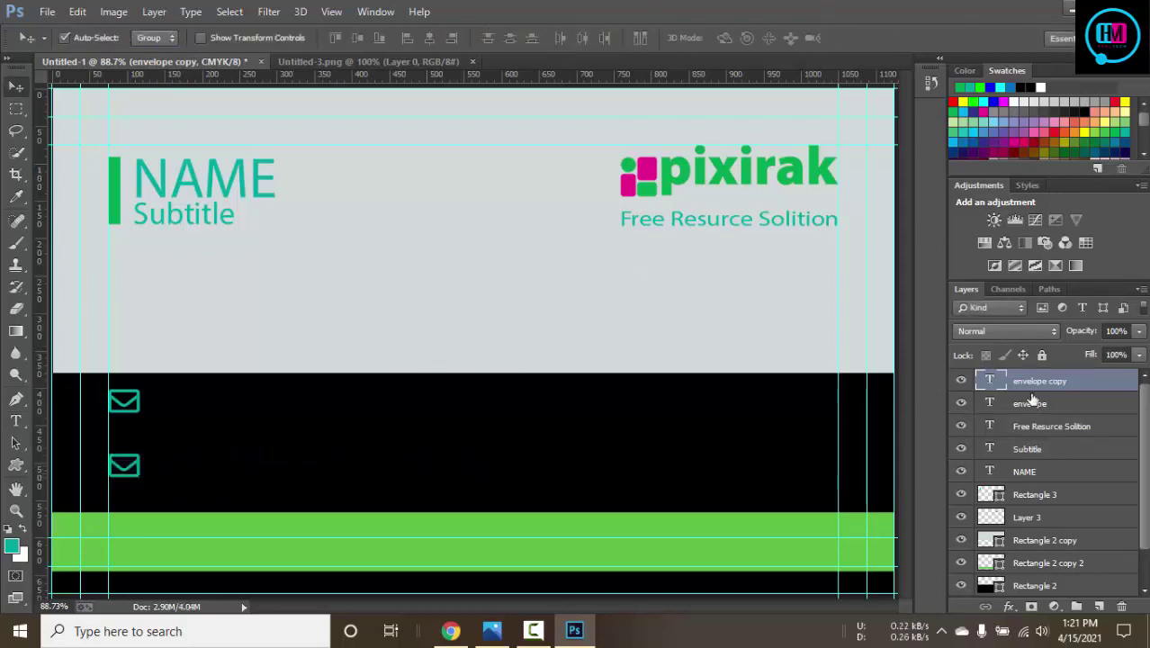
key("Delete")
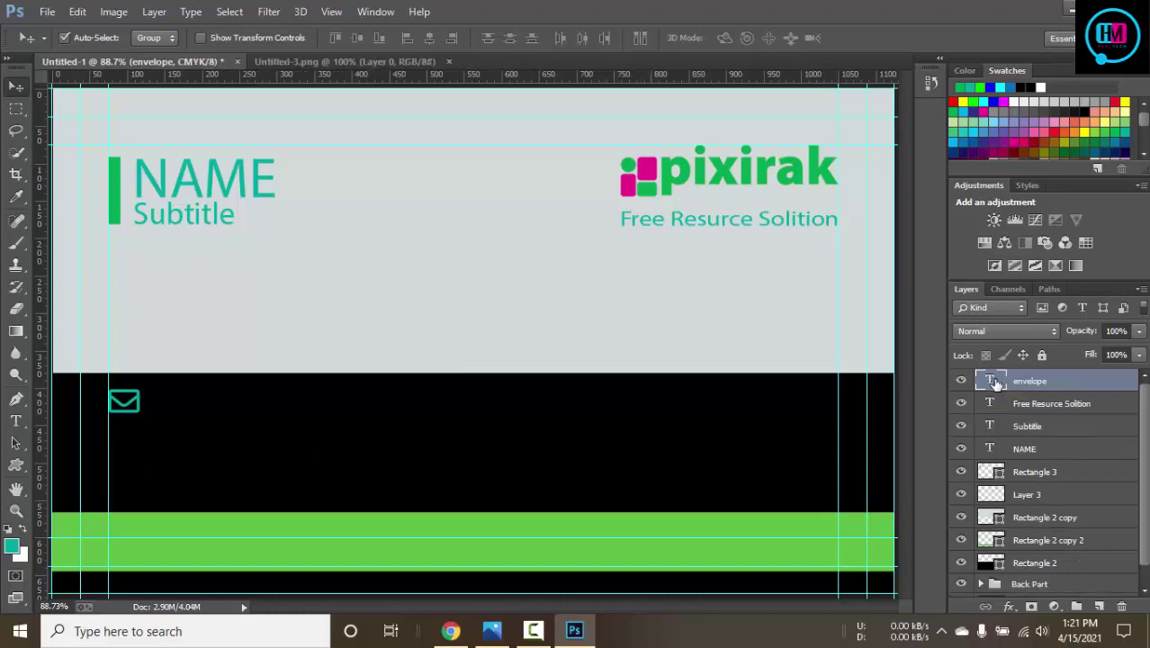
Step: Add a new 'map-marker-alt' text layer below the envelope, set in Font Awesome Solid
key("t")
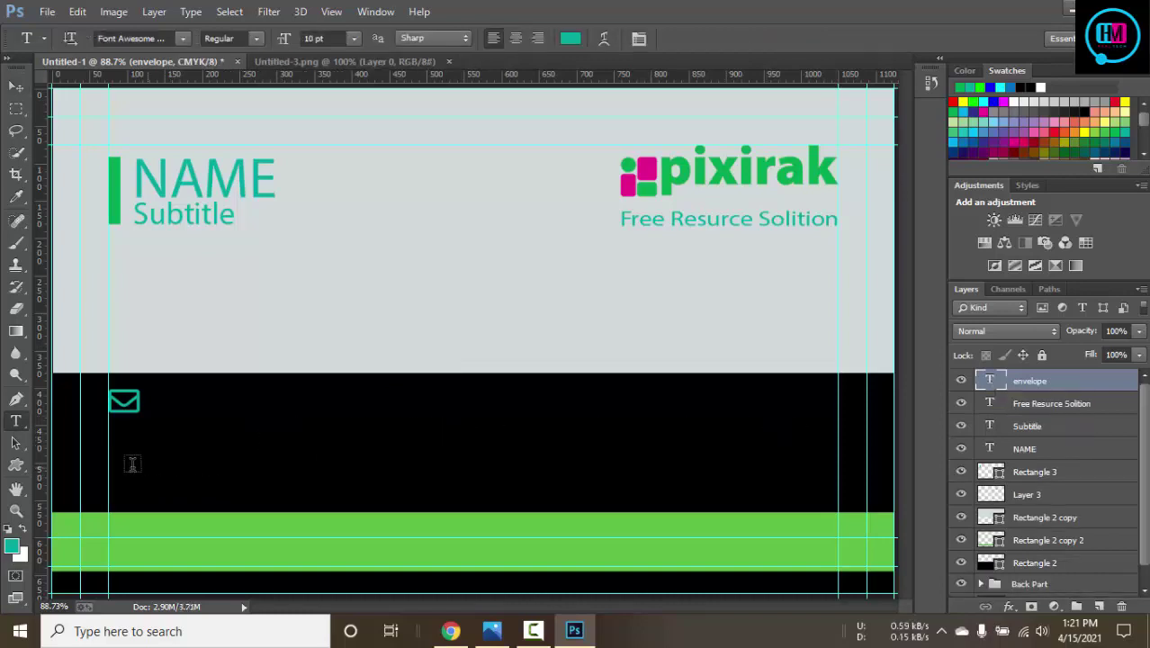
left_click(128, 467)
key("ctrl+v")
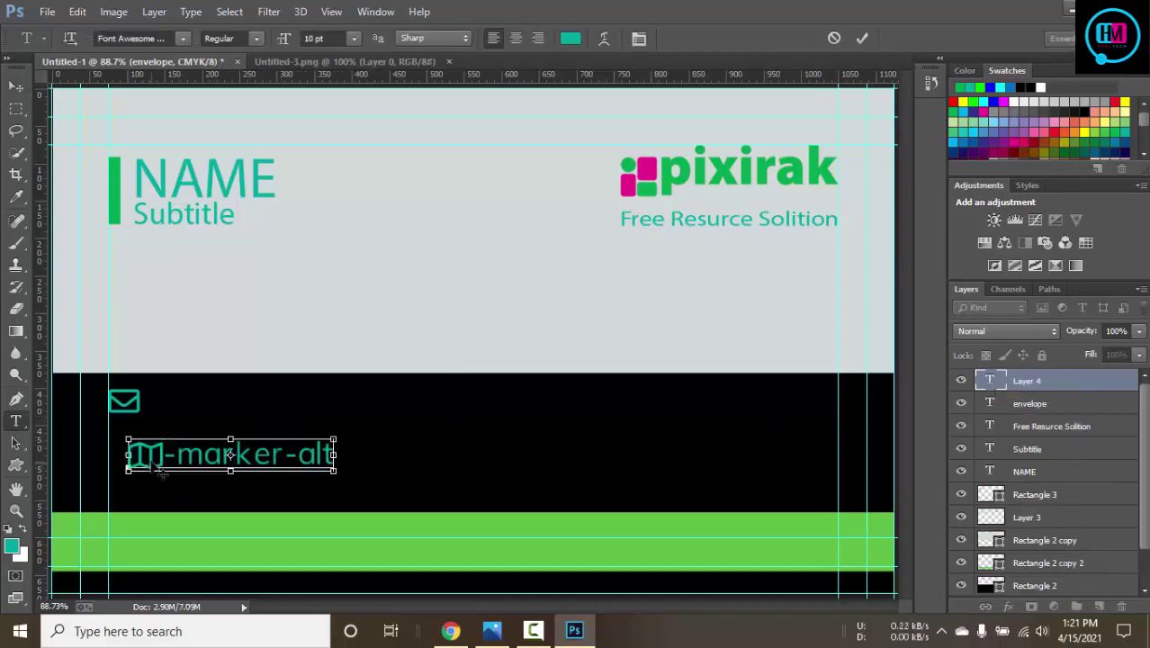
key("ctrl+a")
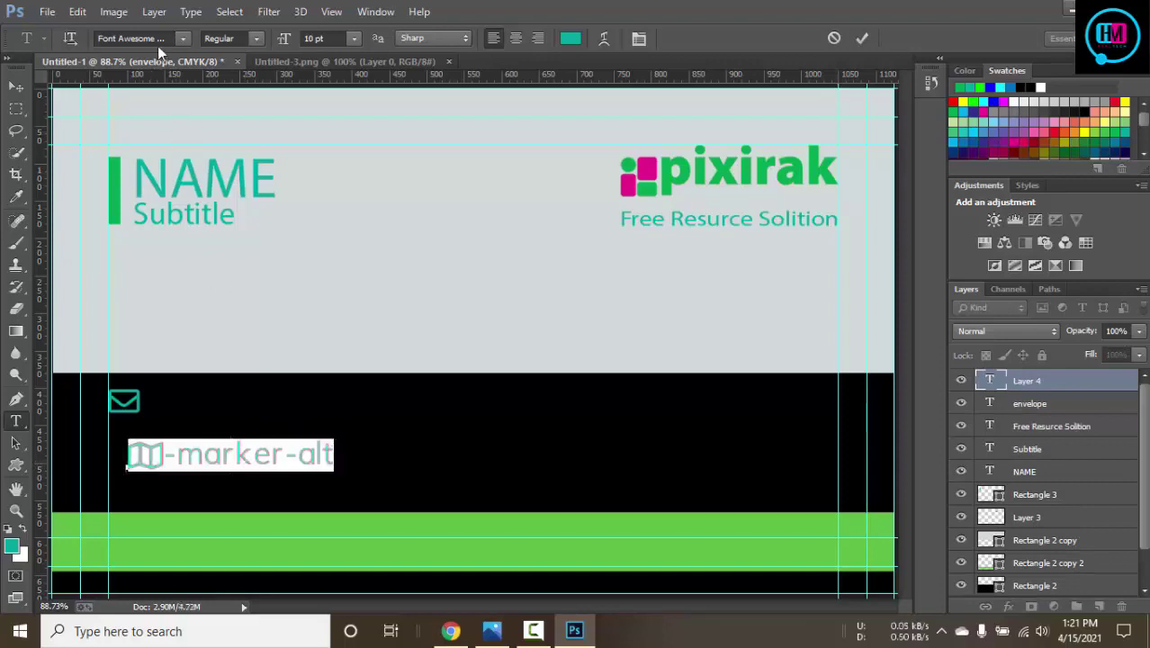
left_click(183, 38)
left_click(221, 38)
key("Down")
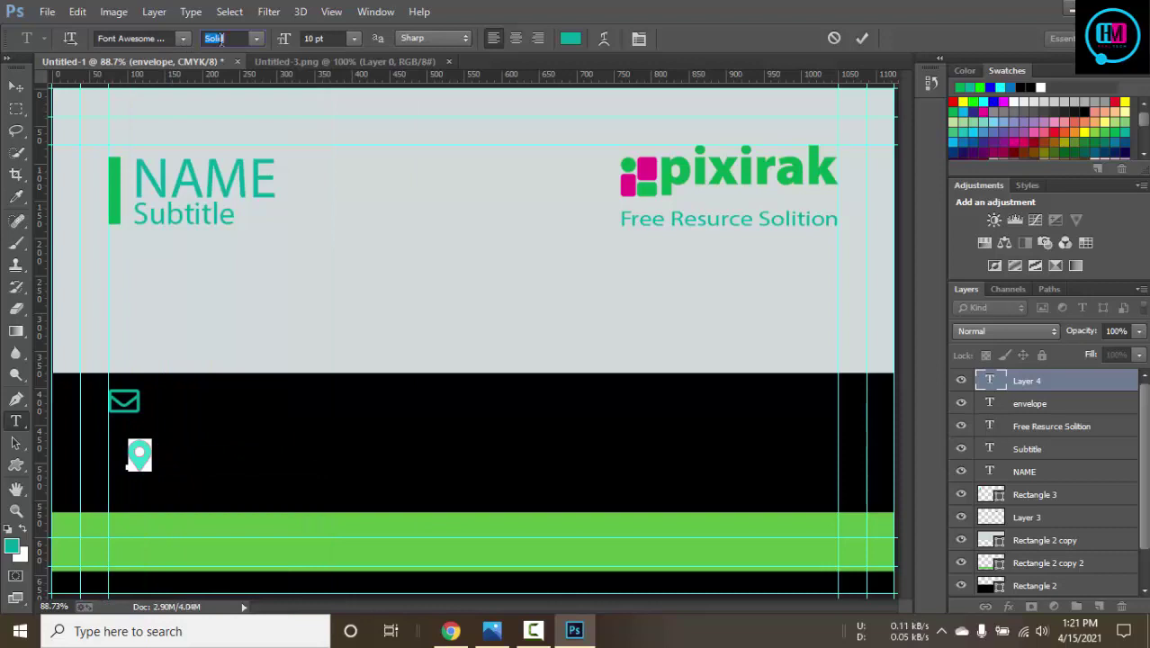
key("Up")
key("Down")
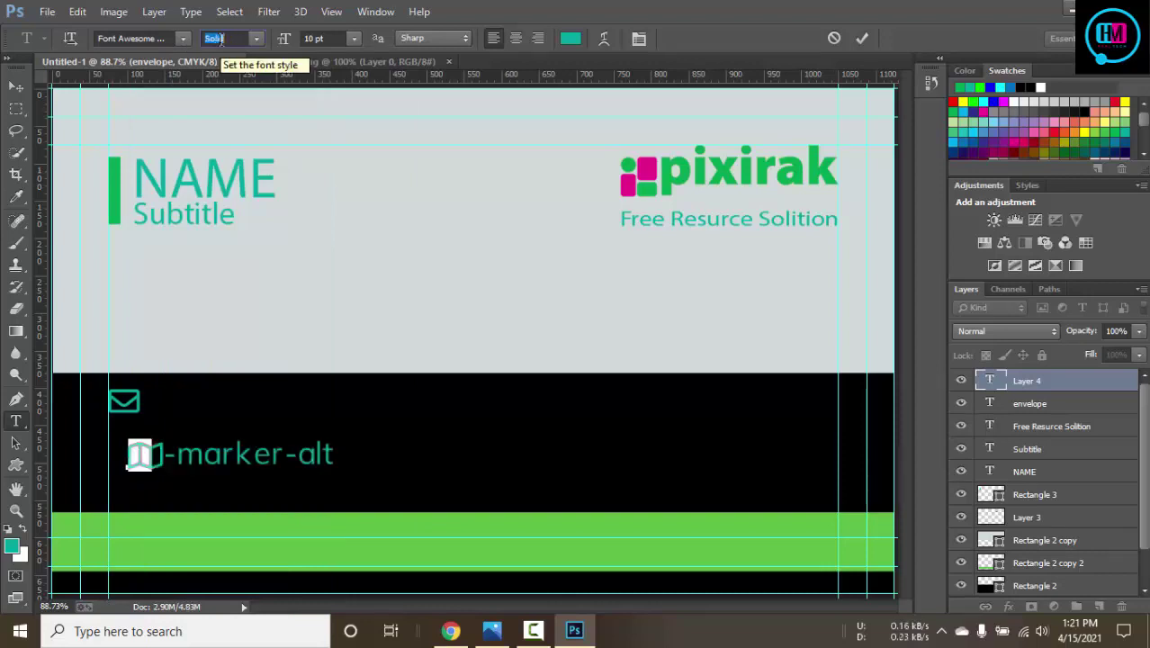
left_click(863, 37)
Step: Move the map-marker icon down and left, checking the card mockup for reference
left_click(16, 87)
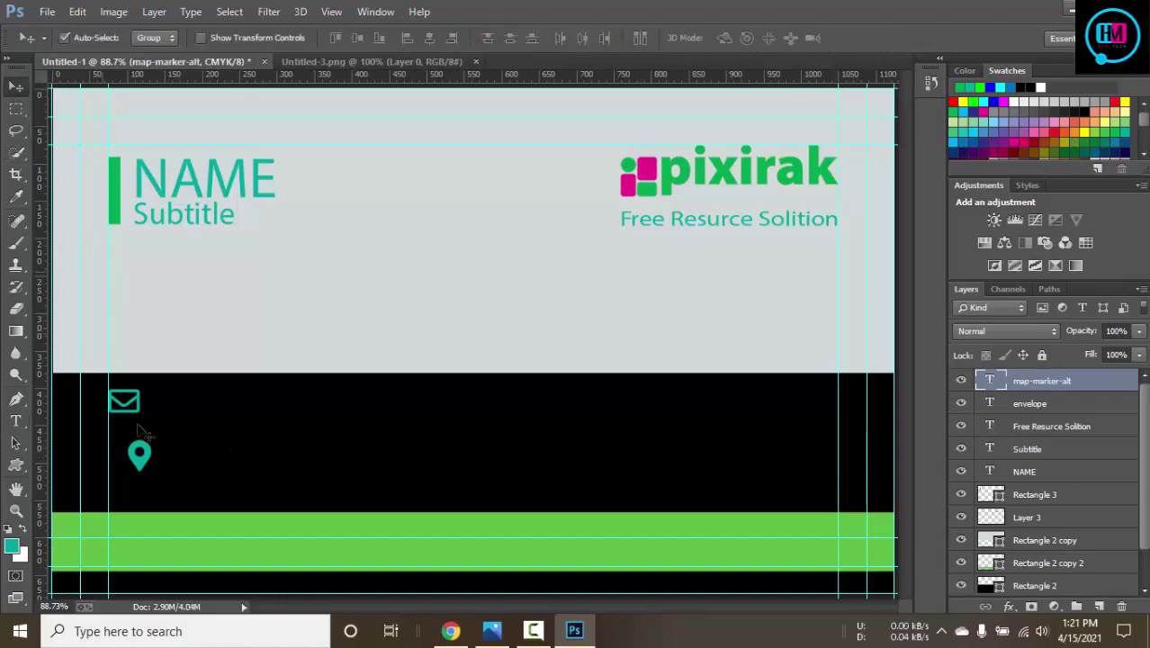
left_click_drag(147, 472, 132, 478)
left_click(492, 634)
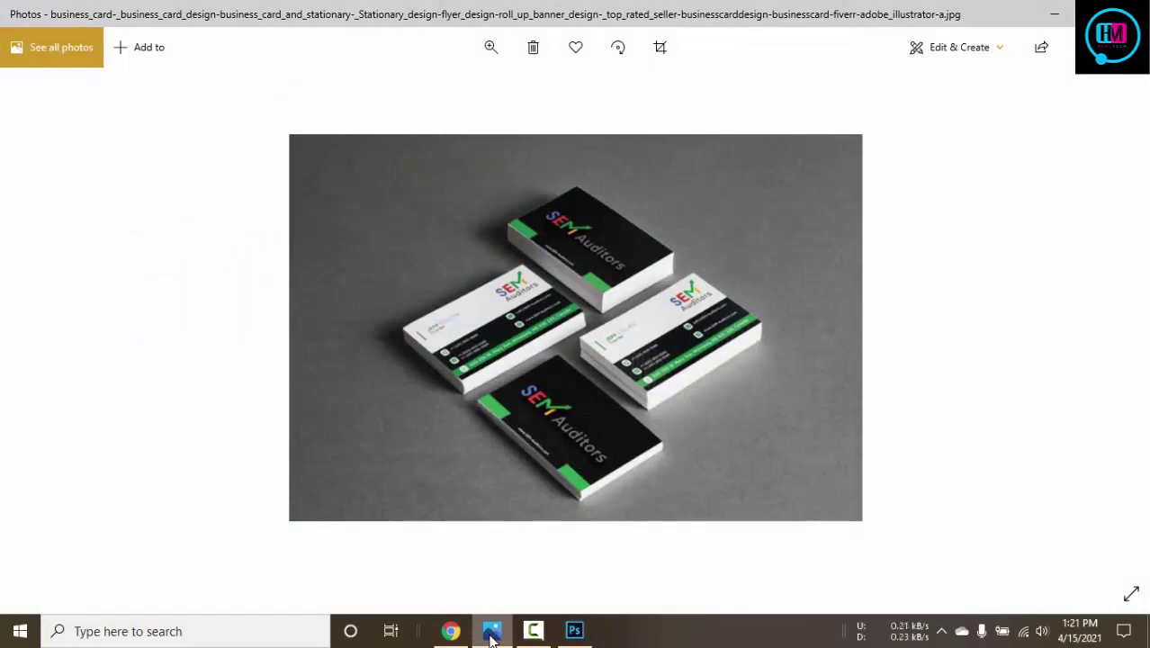
left_click(492, 633)
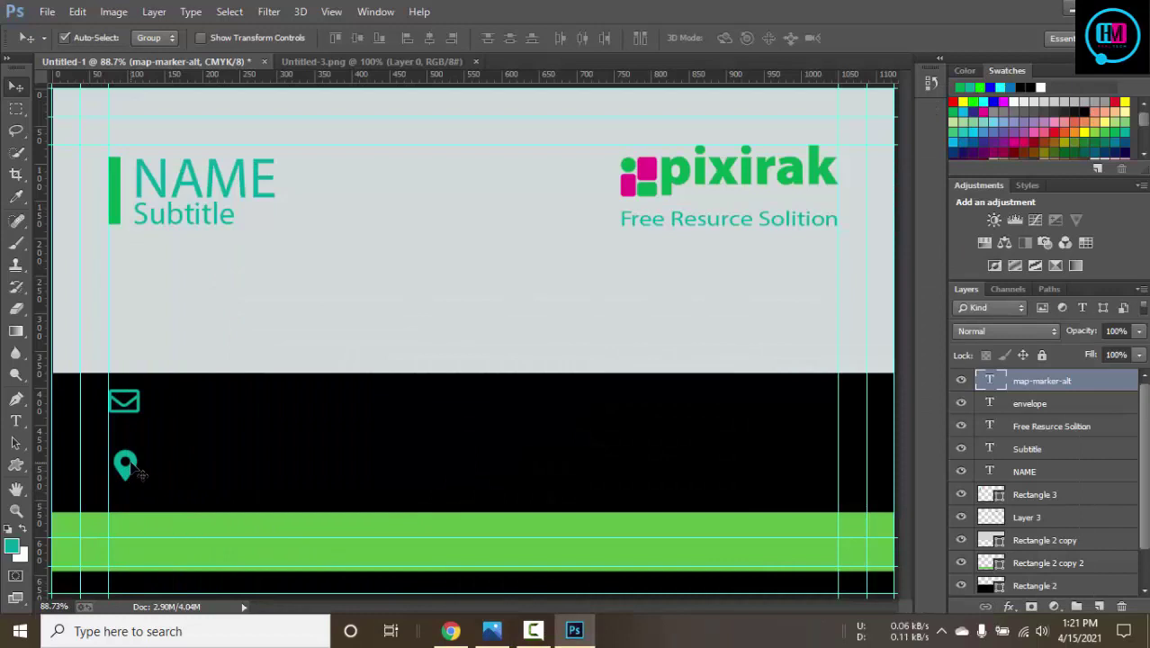
Step: Drag the map-marker just under the envelope and nudge it left twice into line
mouse_move(127, 459)
left_mouse_down()
mouse_move(127, 400)
mouse_move(124, 470)
left_mouse_up()
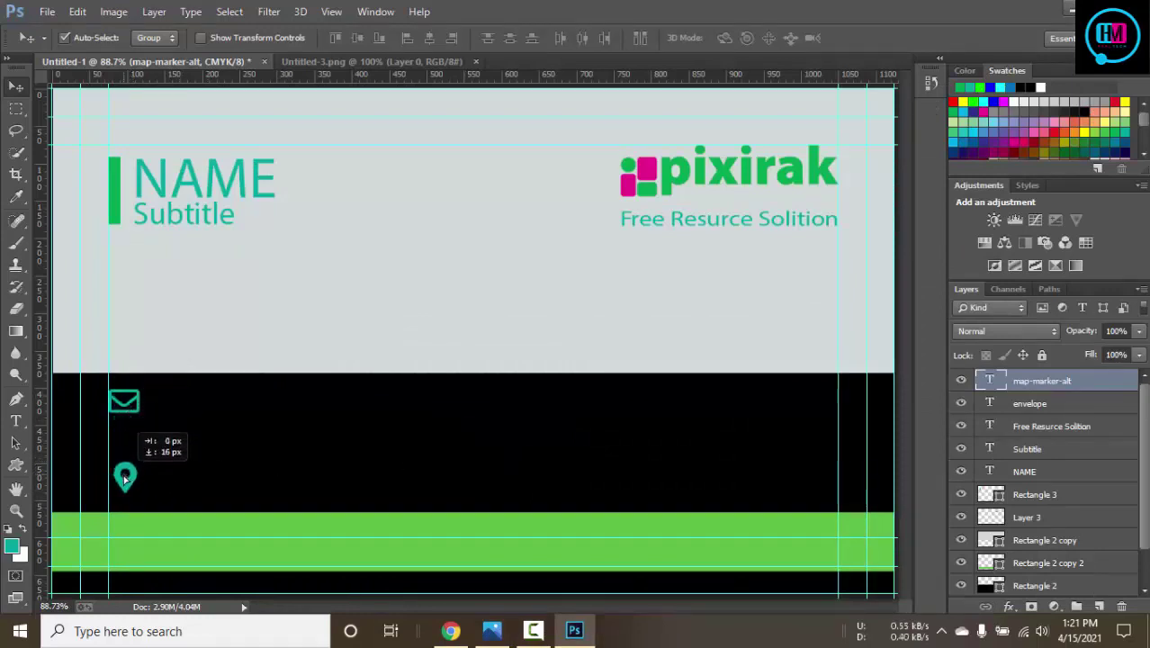
key("Left")
key("Left")
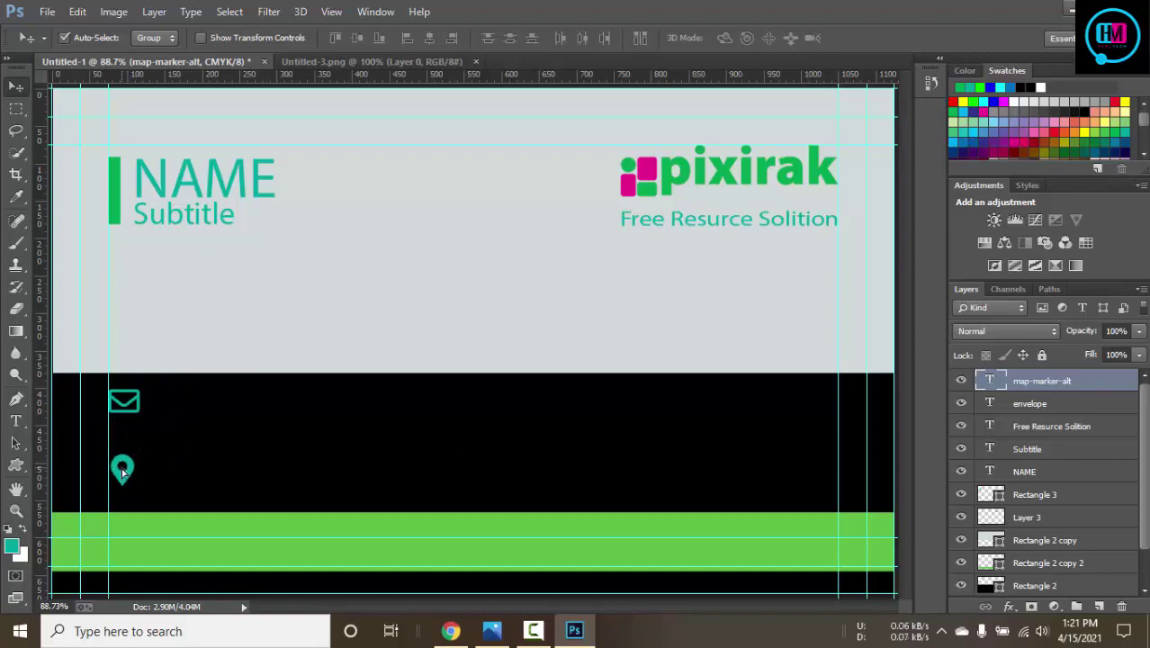
key("Left")
key("Left")
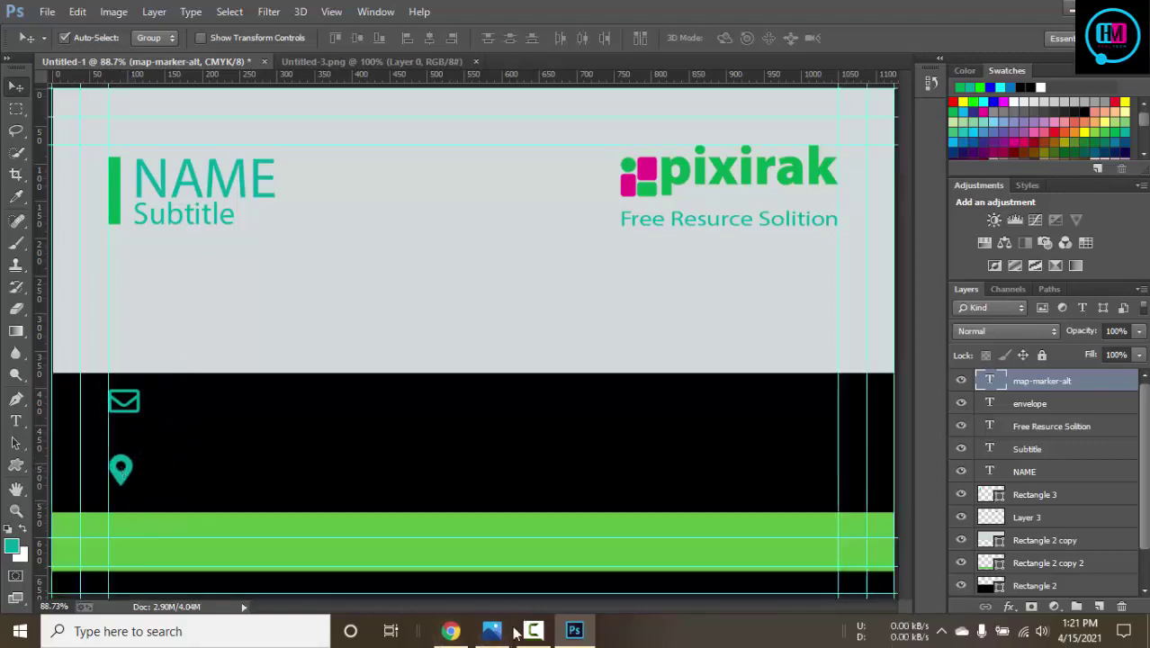
Step: Replace the Font Awesome search term with 'phone', fixing a typo
left_click(450, 630)
scroll(873, 340, "down", 1)
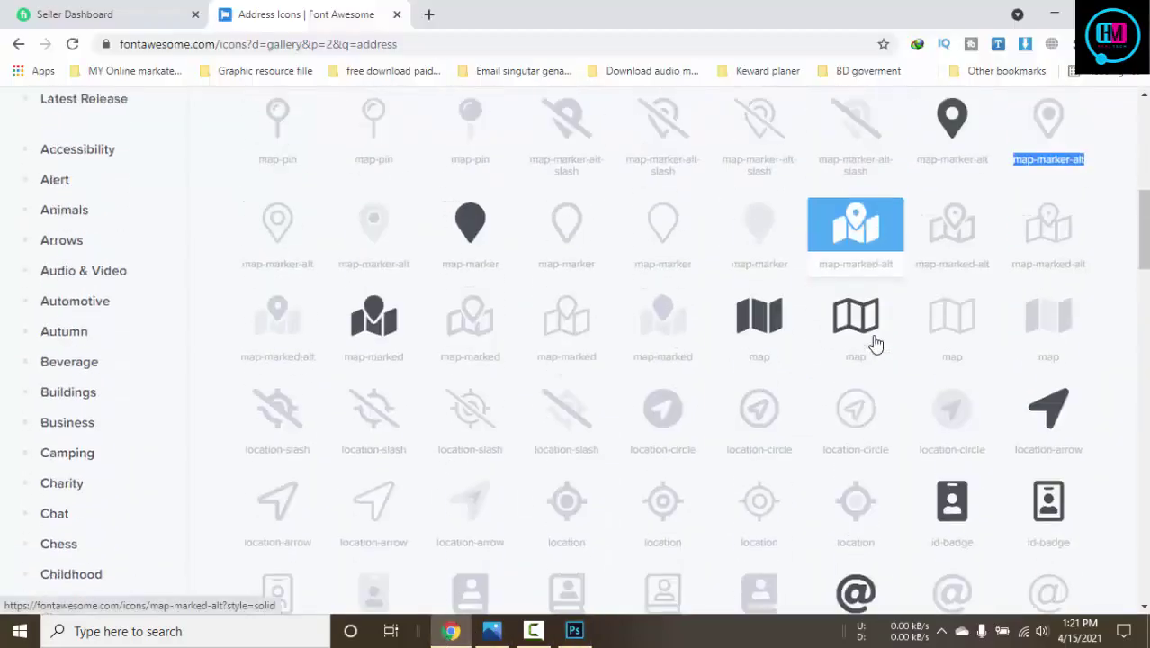
scroll(873, 340, "up", 5)
scroll(873, 340, "up", 2)
left_click_drag(357, 412, 200, 420)
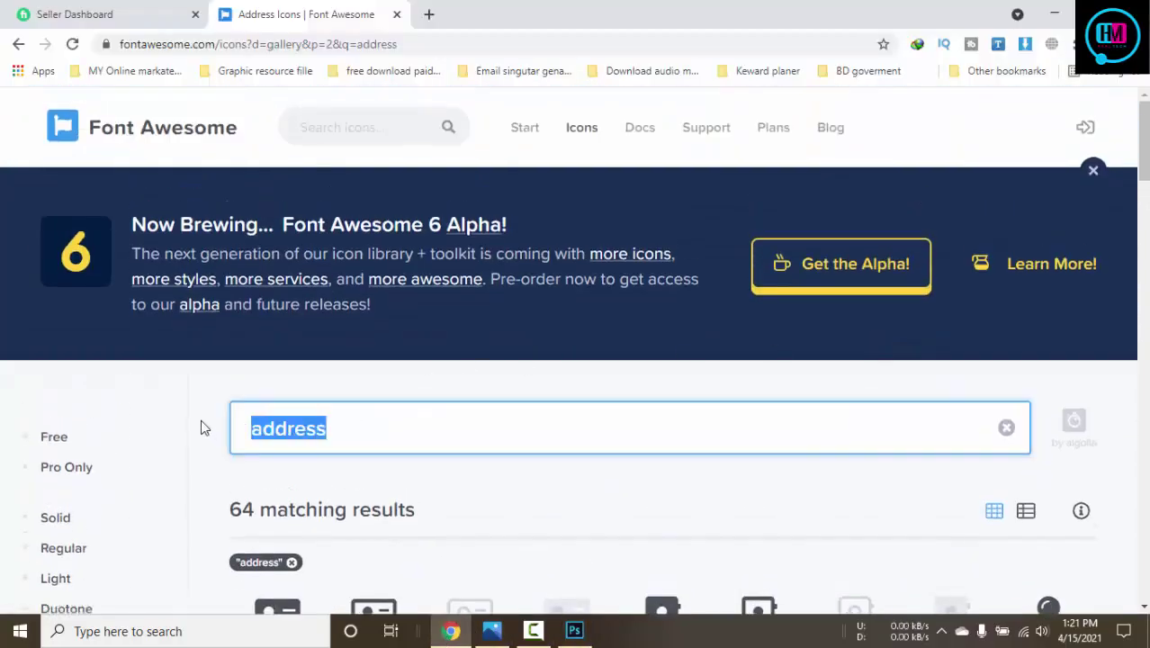
type("phom")
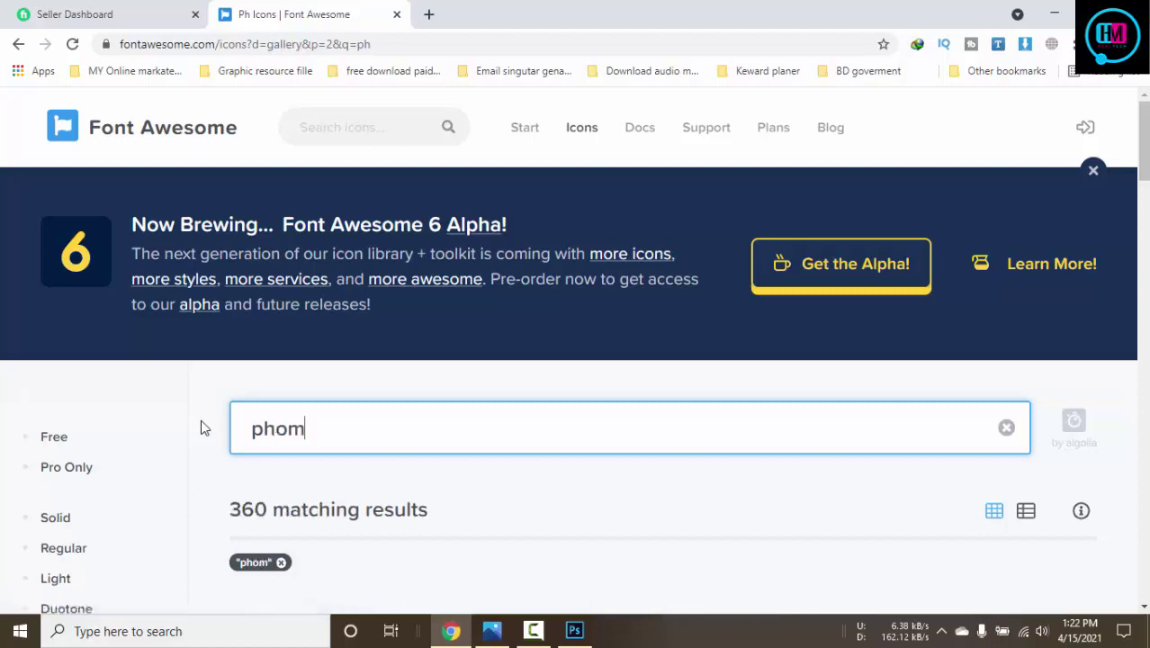
type("e")
key("BackSpace")
key("BackSpace")
type("n")
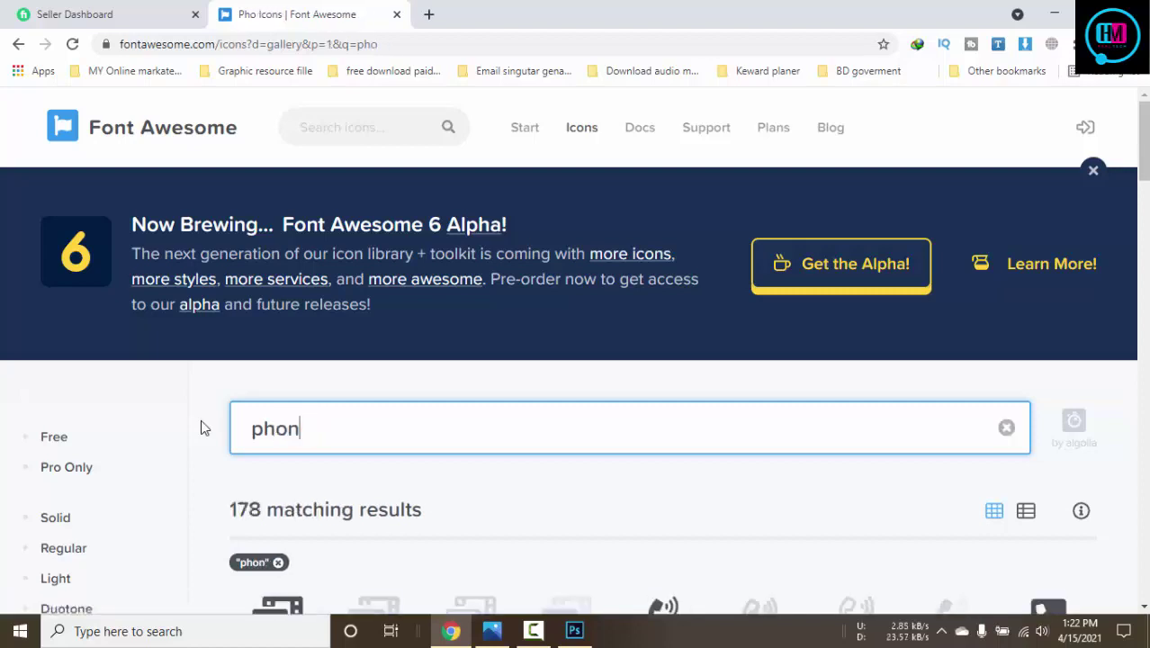
type("e")
Step: Scroll the 130 phone results and select the phone icon's name
scroll(201, 419, "down", 1)
scroll(199, 417, "down", 3)
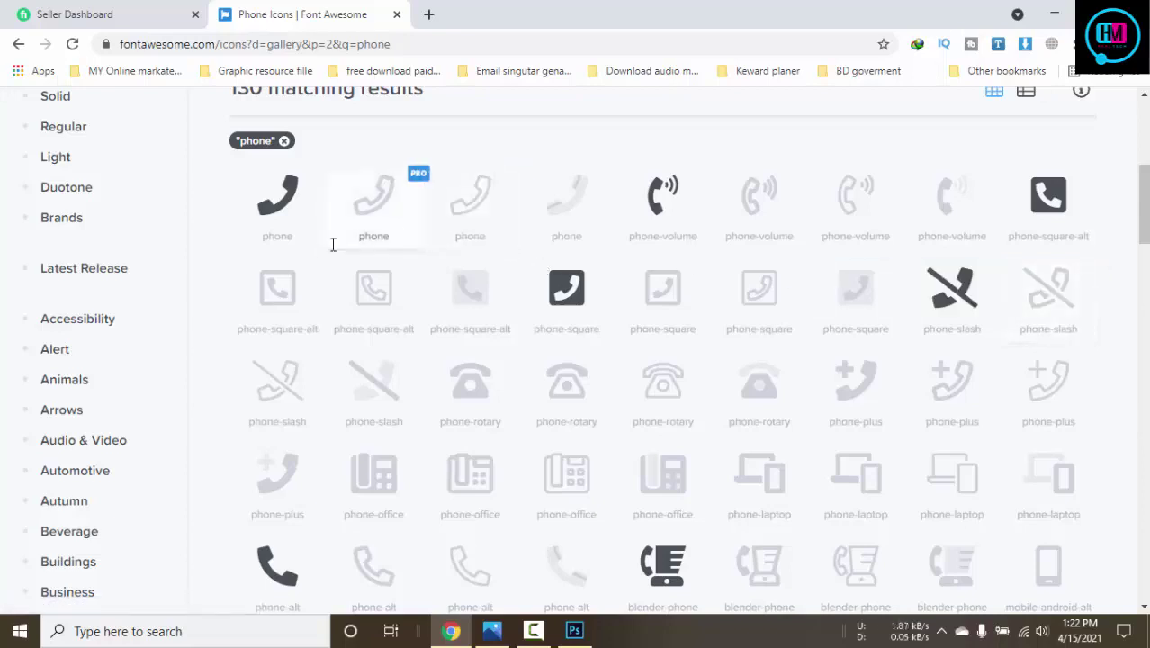
double_click(397, 238)
left_click(574, 631)
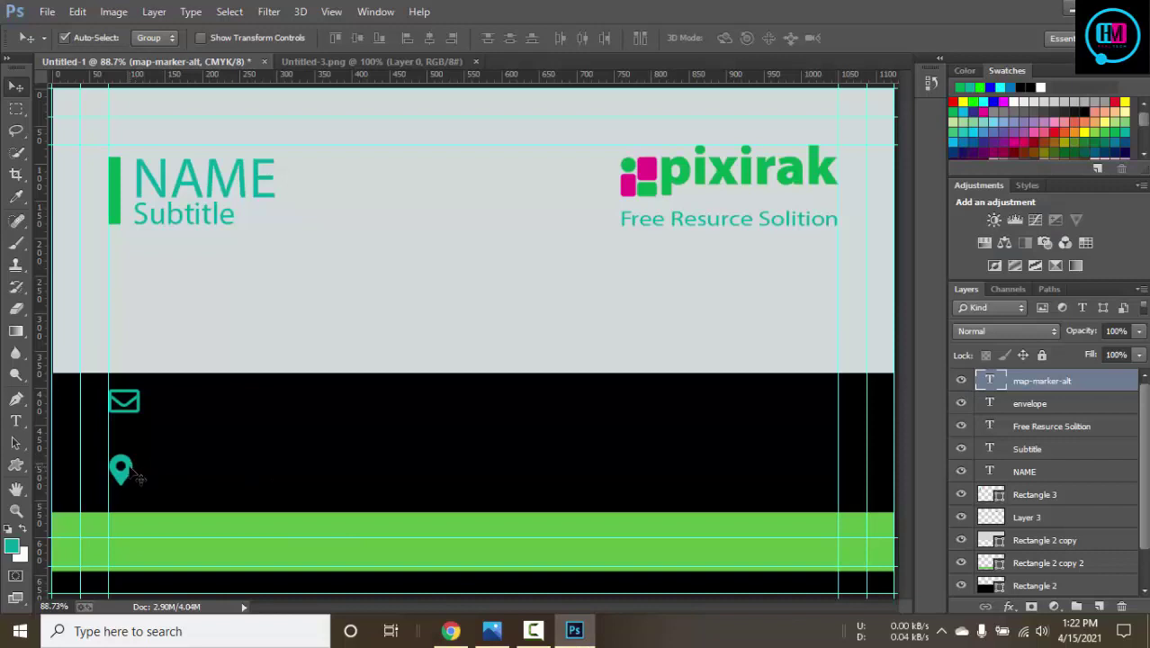
Step: Duplicate the map-marker icon to the right and swap its glyph for a teal phone icon
left_click_drag(140, 477, 639, 506)
double_click(991, 381)
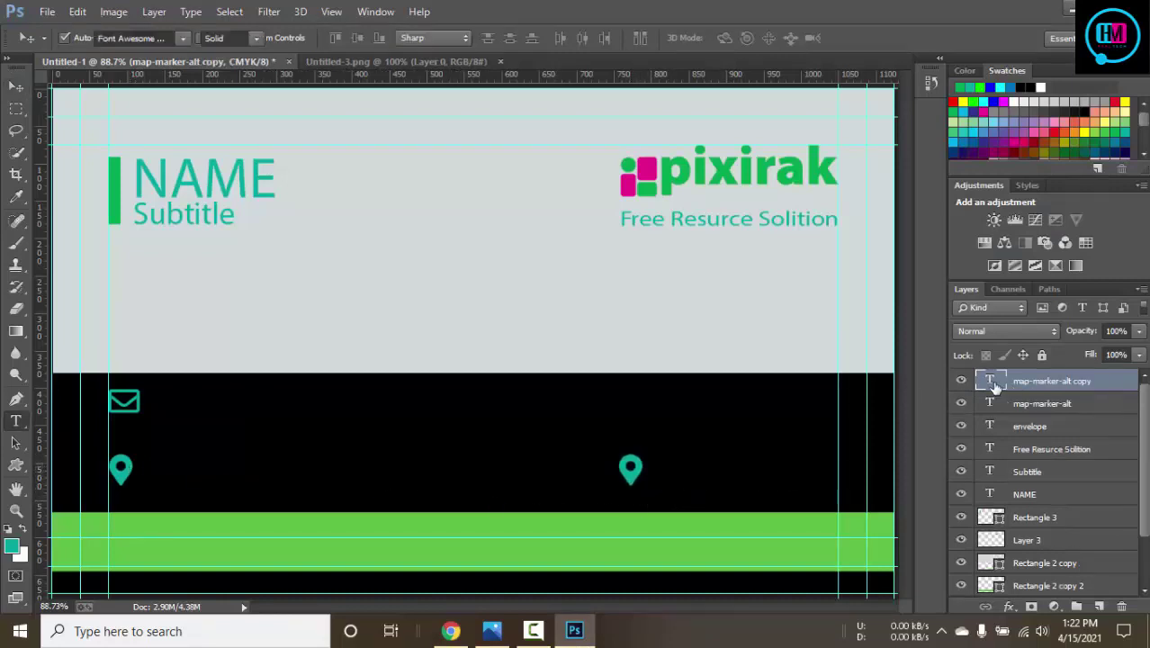
key("ctrl+v")
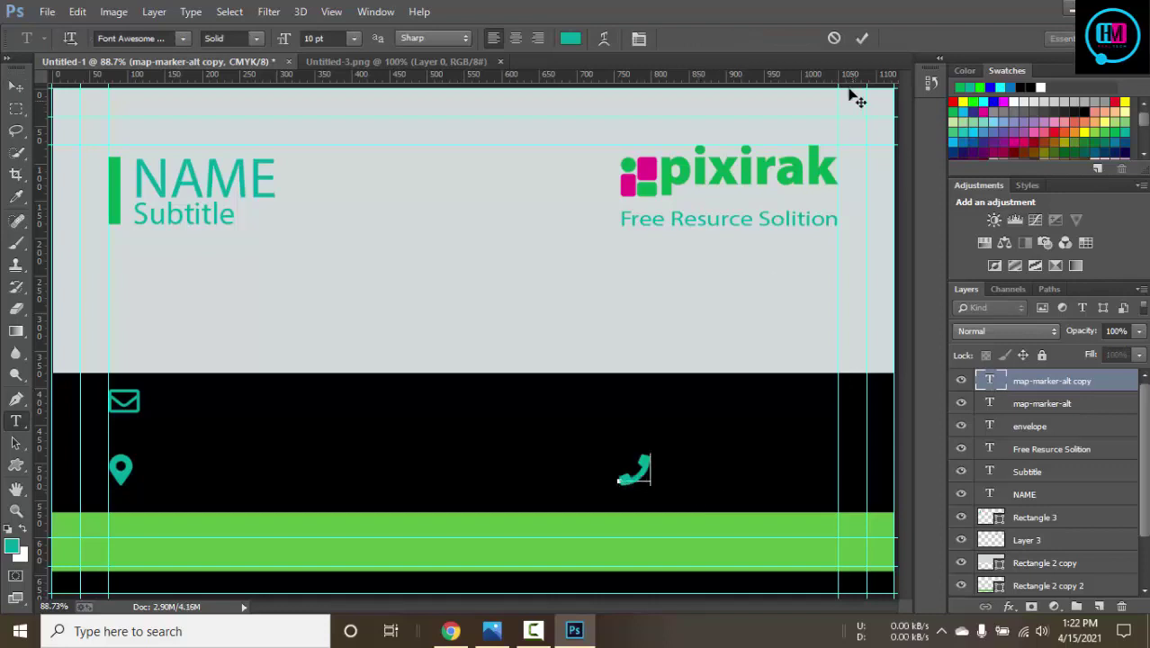
left_click(862, 37)
key("v")
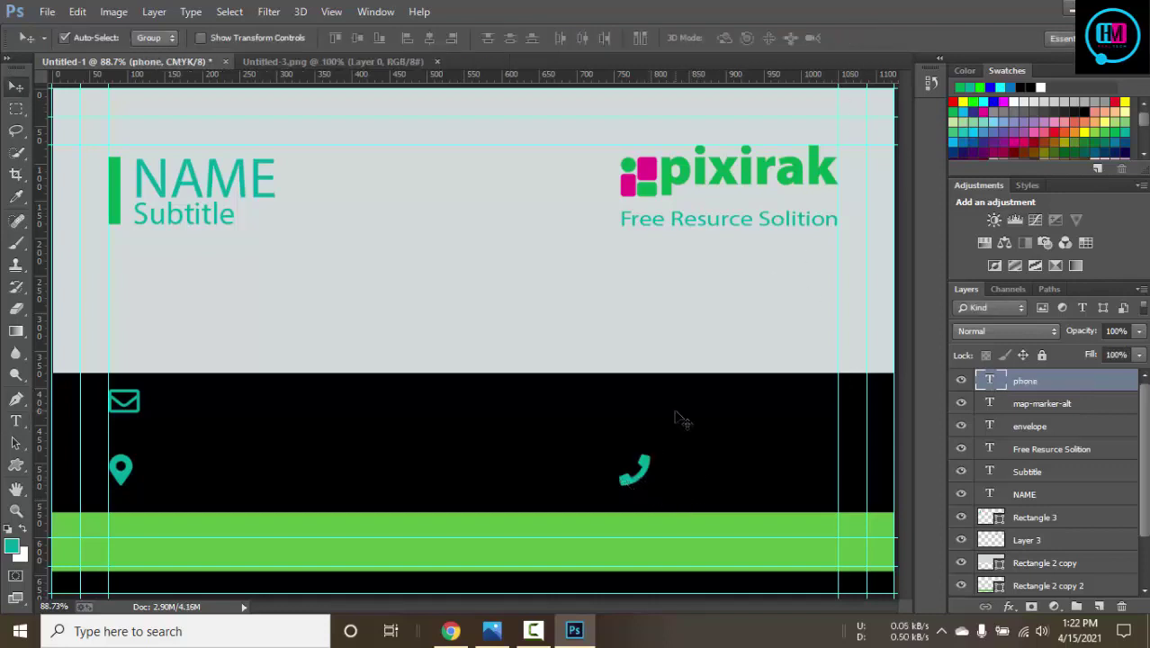
Step: Back in Font Awesome, browse the phone icons and start a 'web' search
left_click(450, 631)
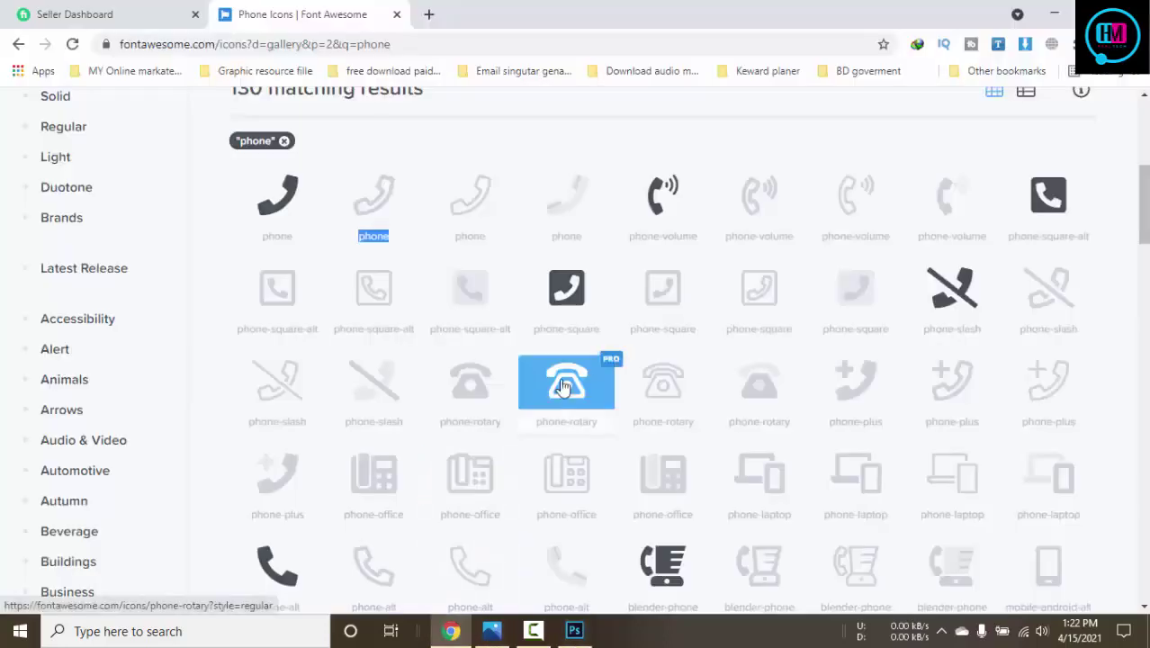
scroll(585, 390, "down", 2)
scroll(754, 383, "up", 1)
scroll(756, 385, "down", 2)
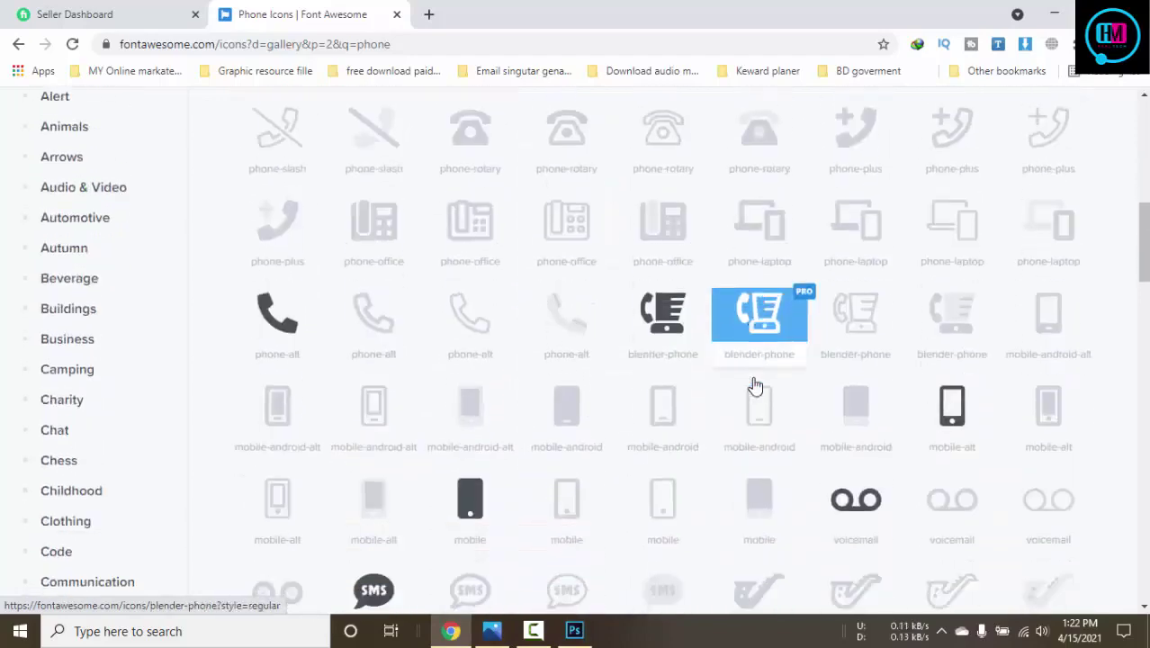
scroll(752, 385, "up", 10)
left_click_drag(336, 429, 225, 436)
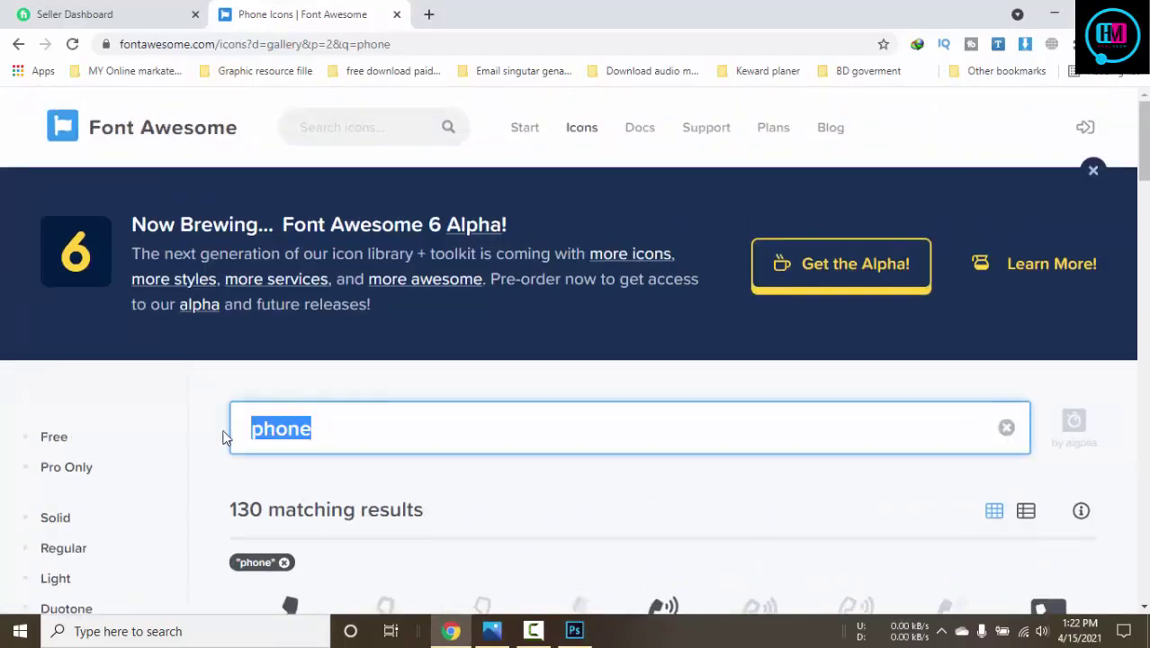
type("web")
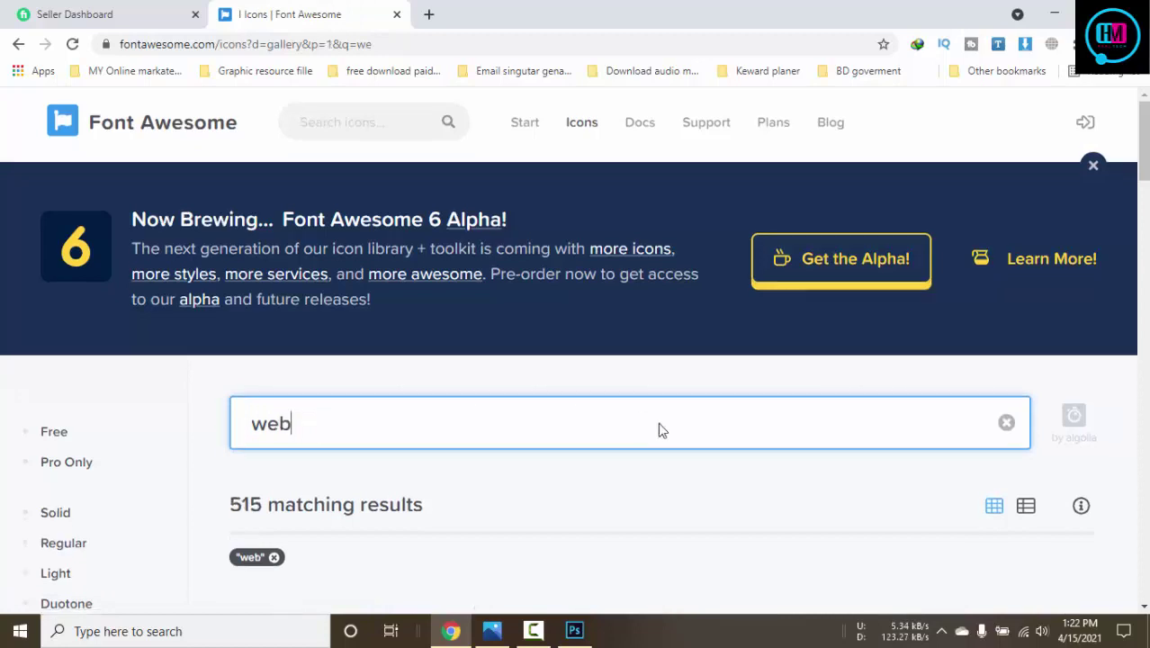
scroll(660, 423, "down", 4)
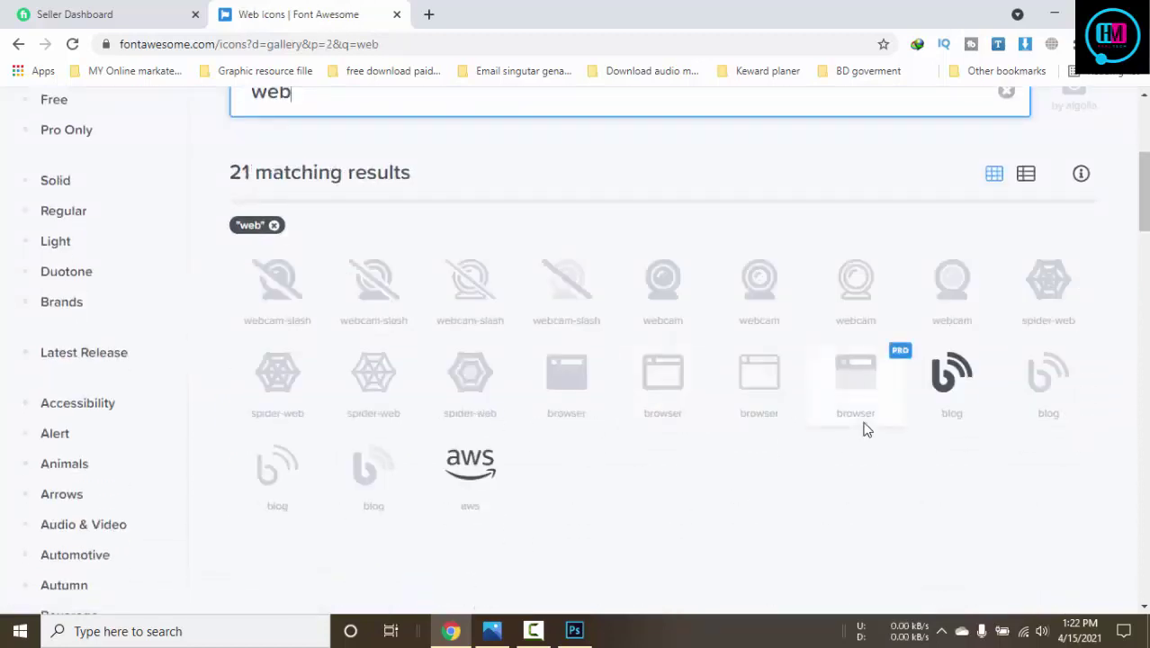
Step: Try the search terms 'web add' and 'link' and browse their results
type("a")
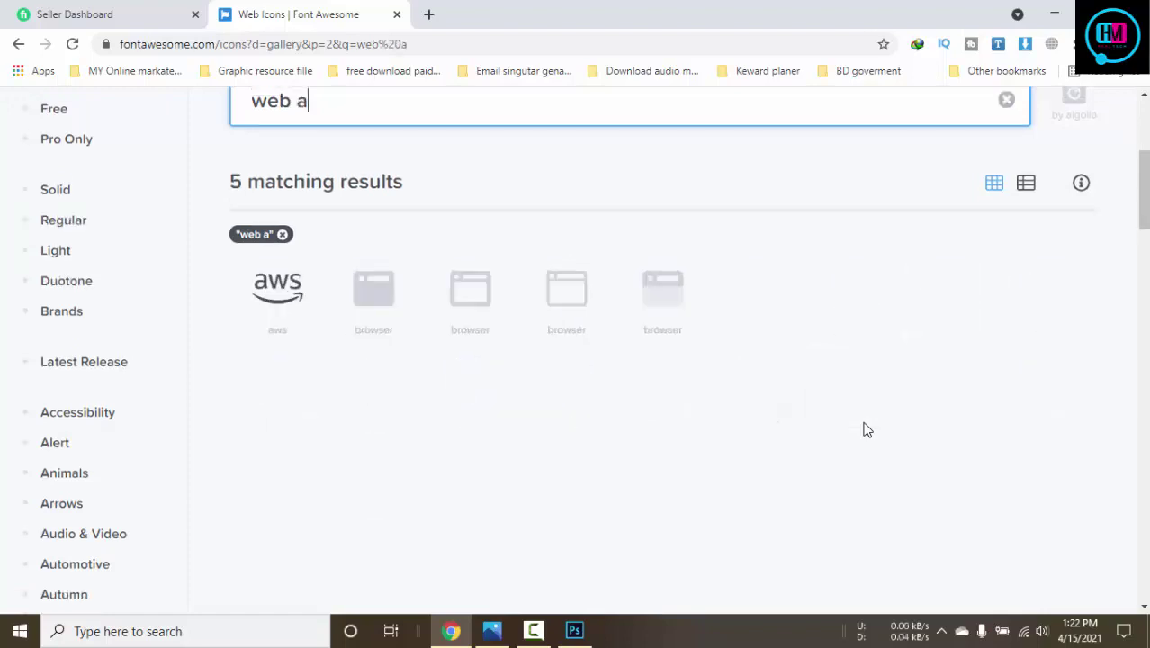
type("dd")
key("BackSpace")
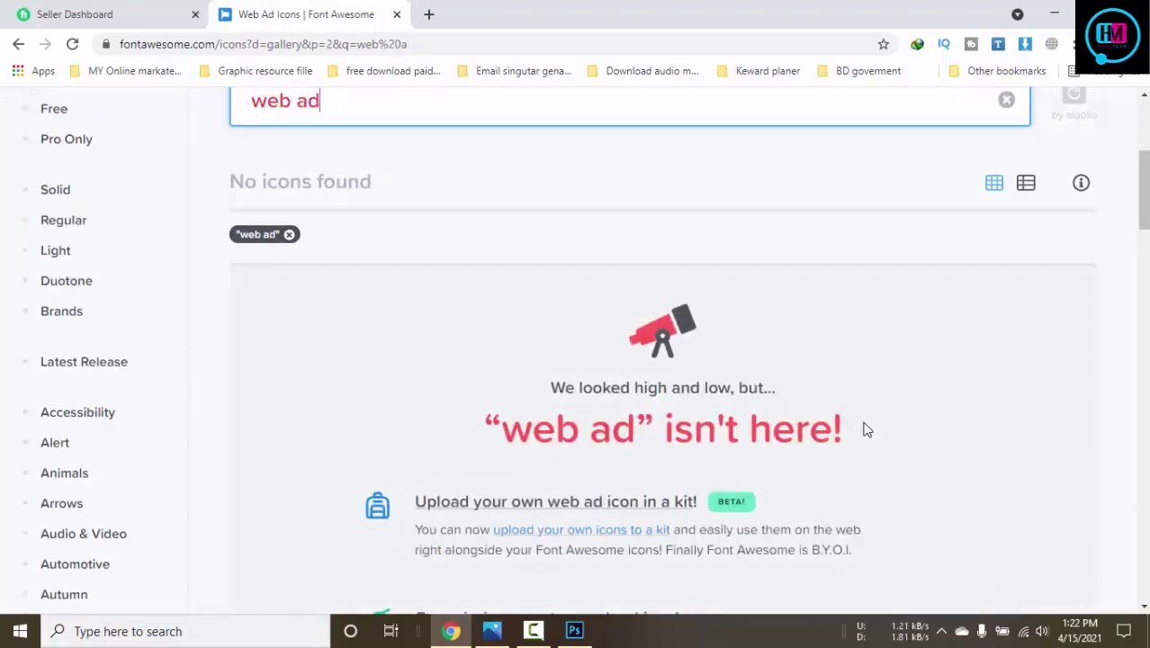
key("BackSpace")
key("BackSpace")
key("BackSpace")
type("lin")
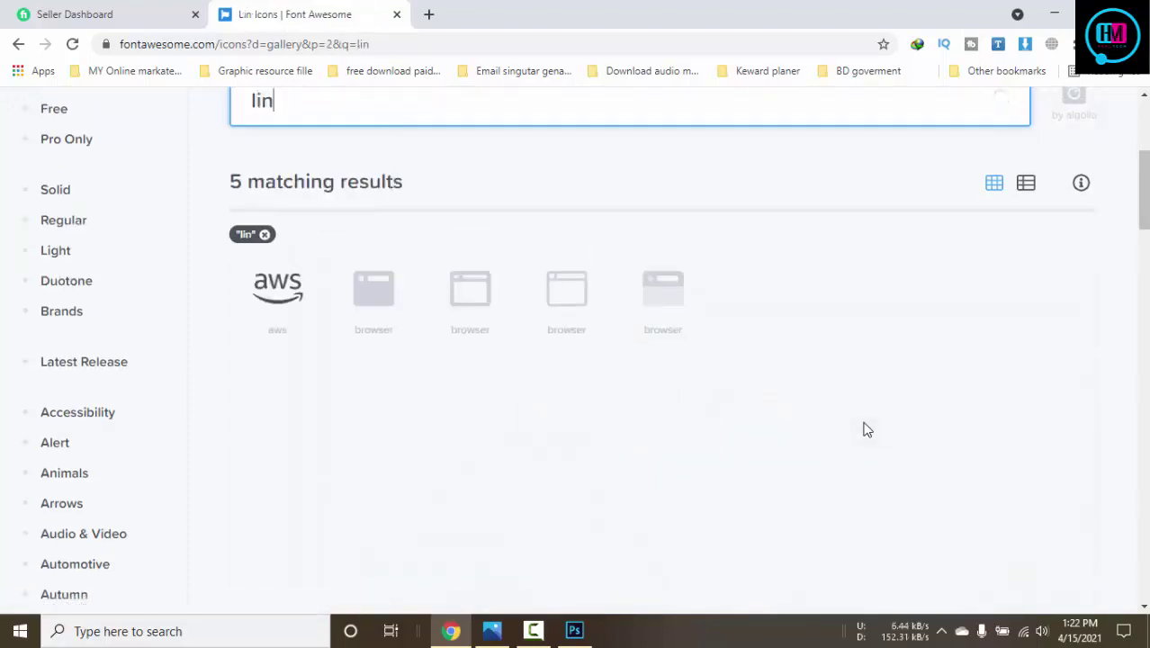
type("k")
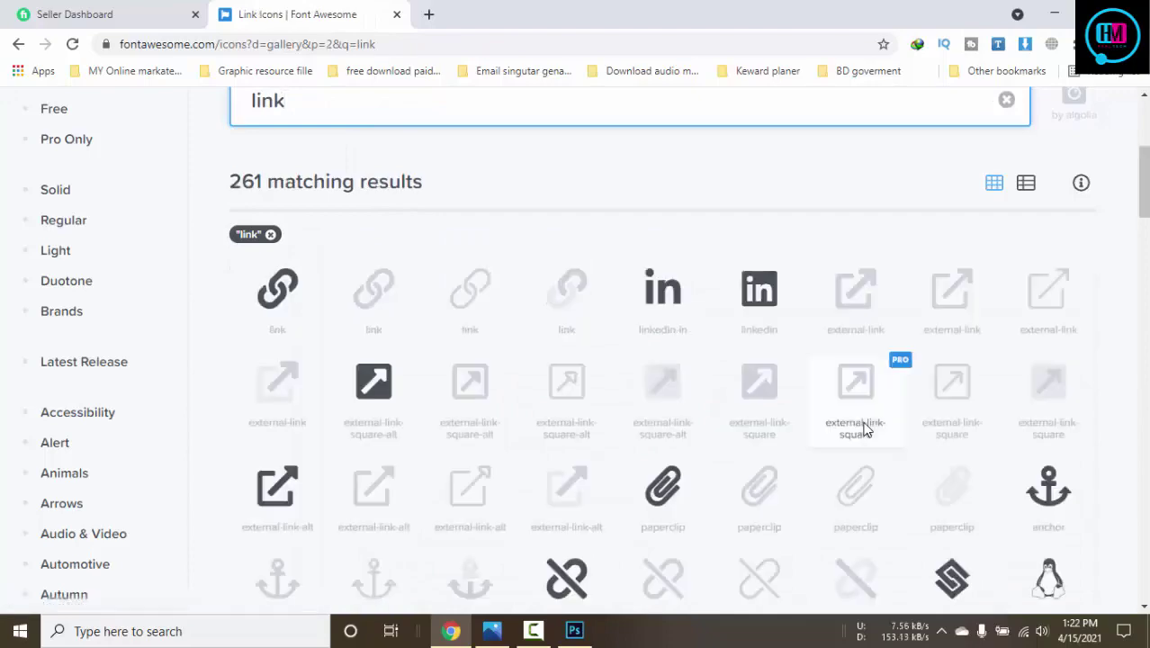
scroll(864, 430, "down", 3)
scroll(864, 430, "down", 2)
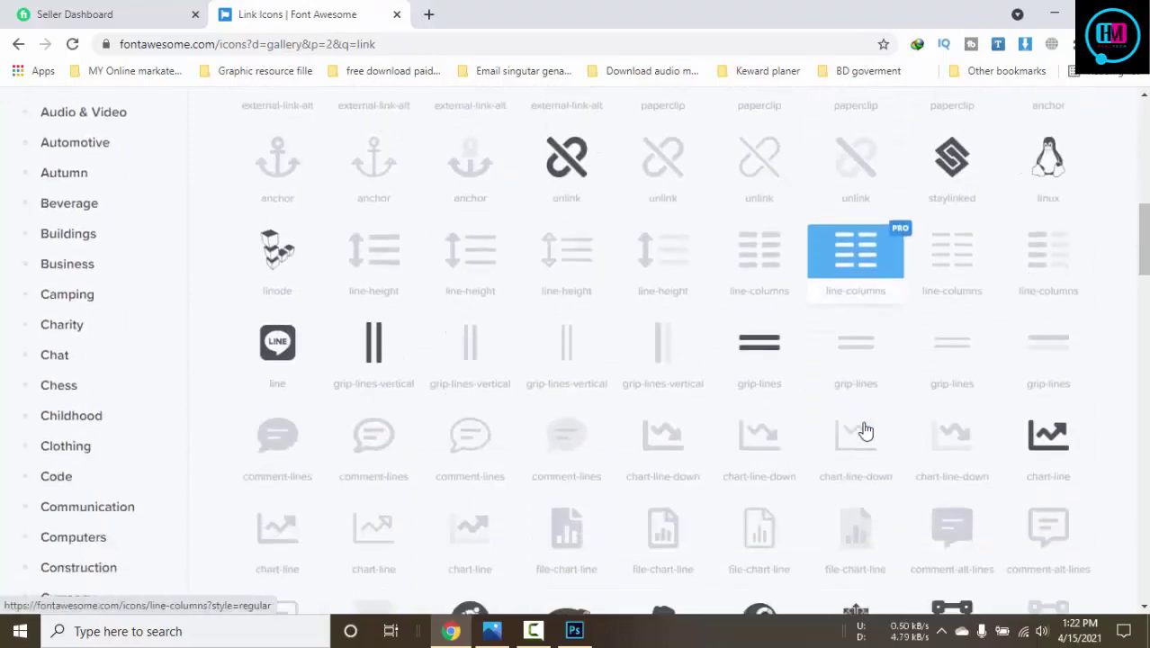
scroll(862, 431, "up", 5)
scroll(862, 431, "up", 4)
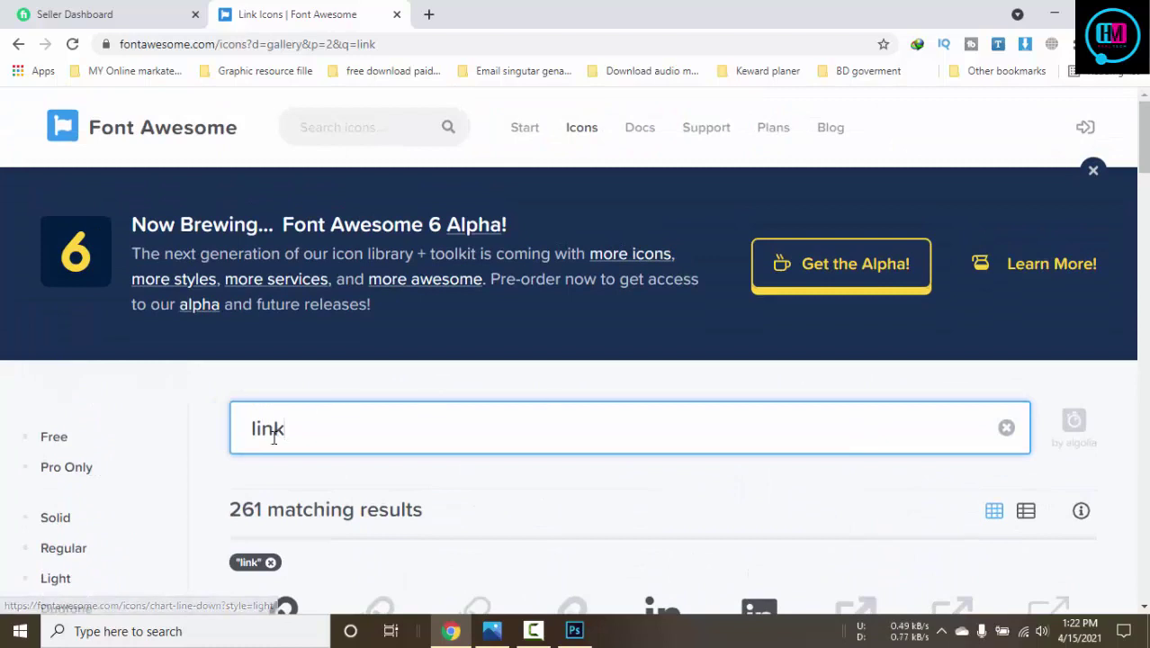
Step: Search for 'web' again and scroll through the 21 results
key("BackSpace")
key("BackSpace")
key("BackSpace")
type("we")
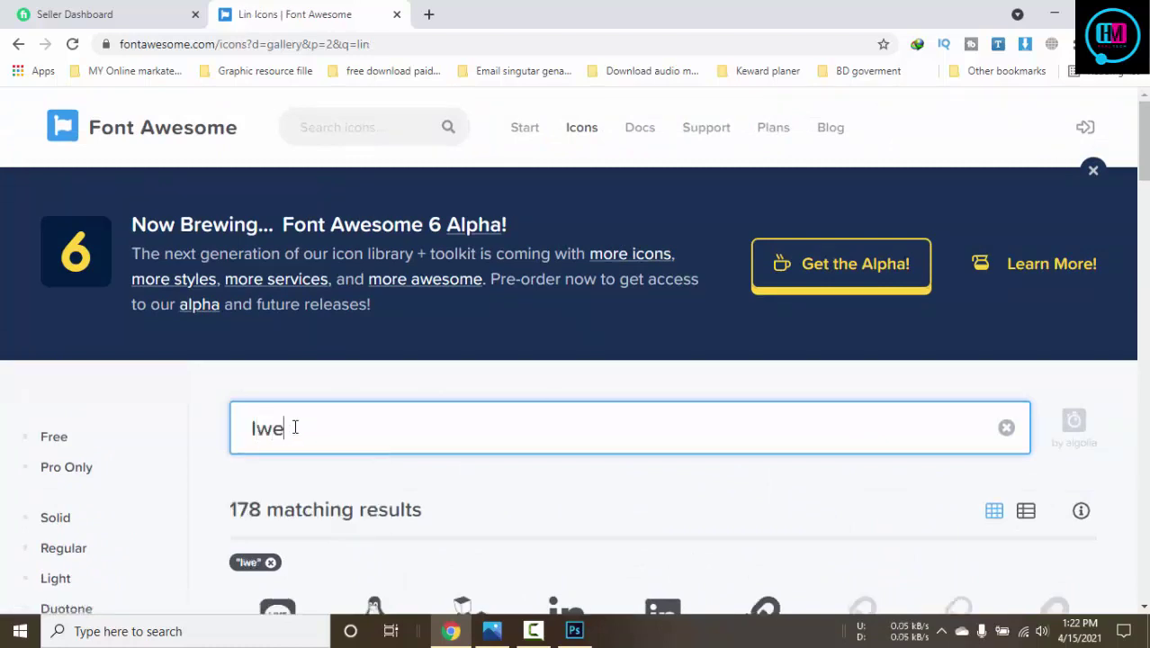
type("b")
key("BackSpace")
key("BackSpace")
key("BackSpace")
key("BackSpace")
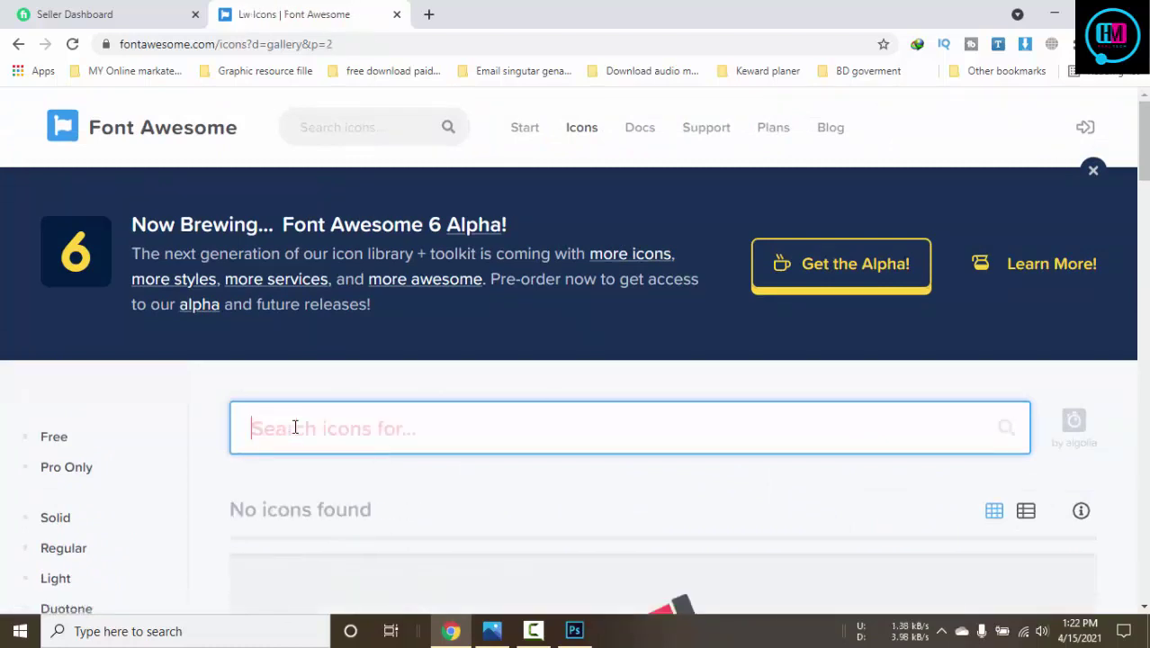
type("web")
scroll(295, 427, "down", 2)
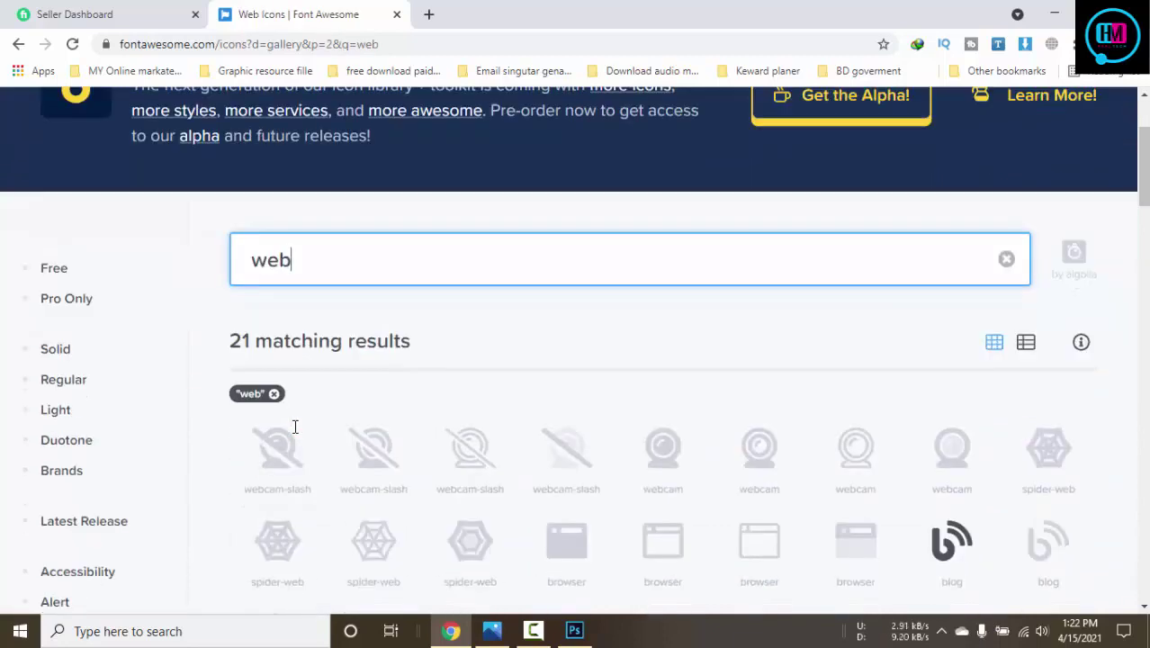
scroll(295, 428, "down", 2)
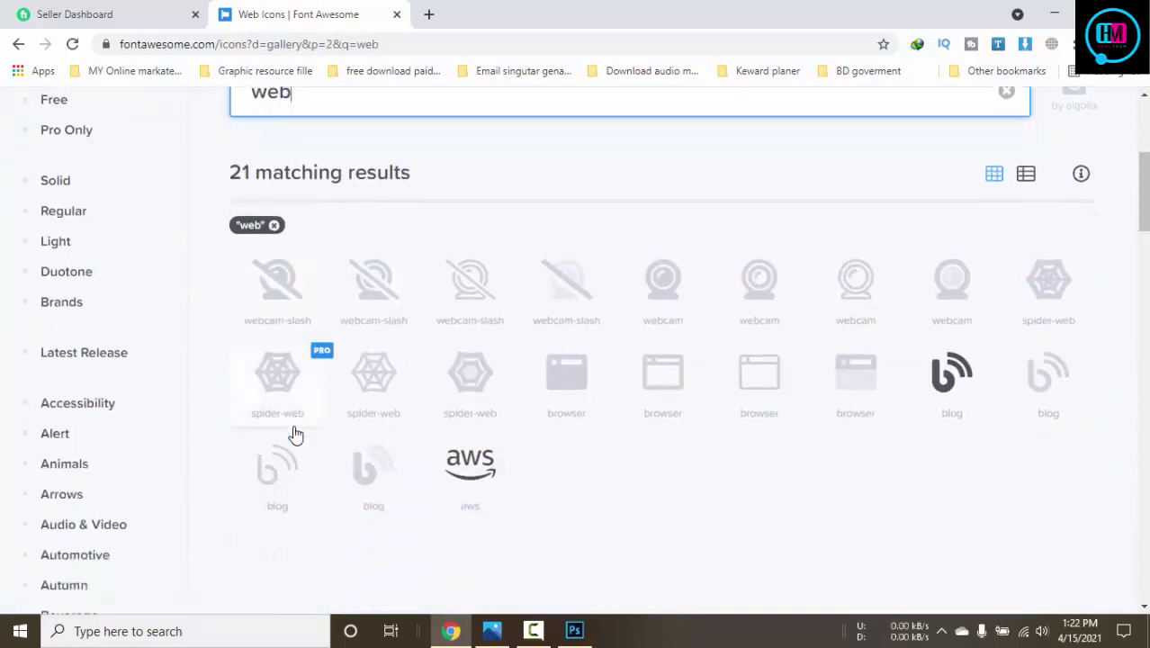
scroll(297, 434, "down", 2)
scroll(297, 433, "up", 2)
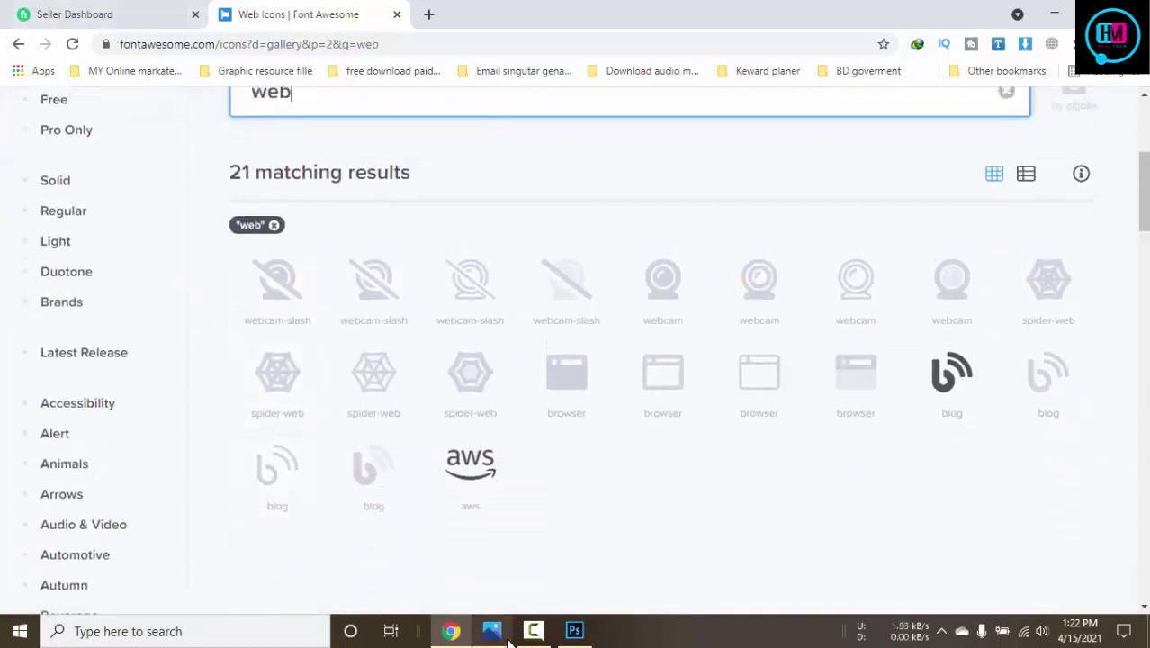
Step: In Photoshop, pick the globe preset in the Custom Shape tool
left_click(575, 630)
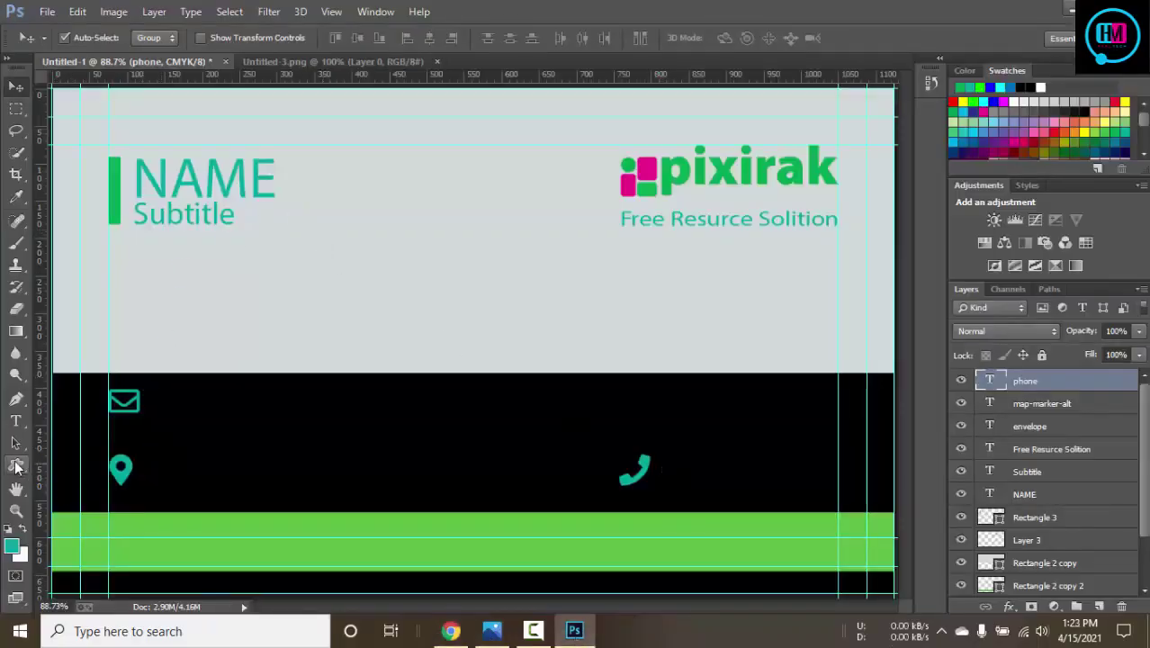
left_click(16, 466)
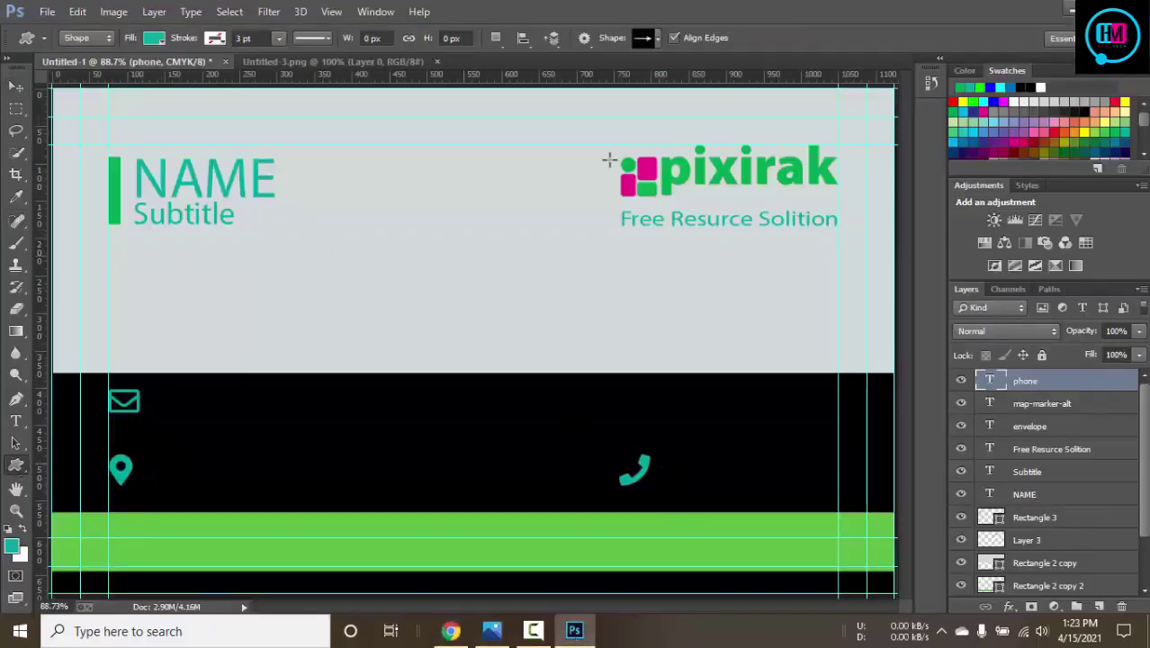
left_click(657, 41)
scroll(684, 270, "down", 3)
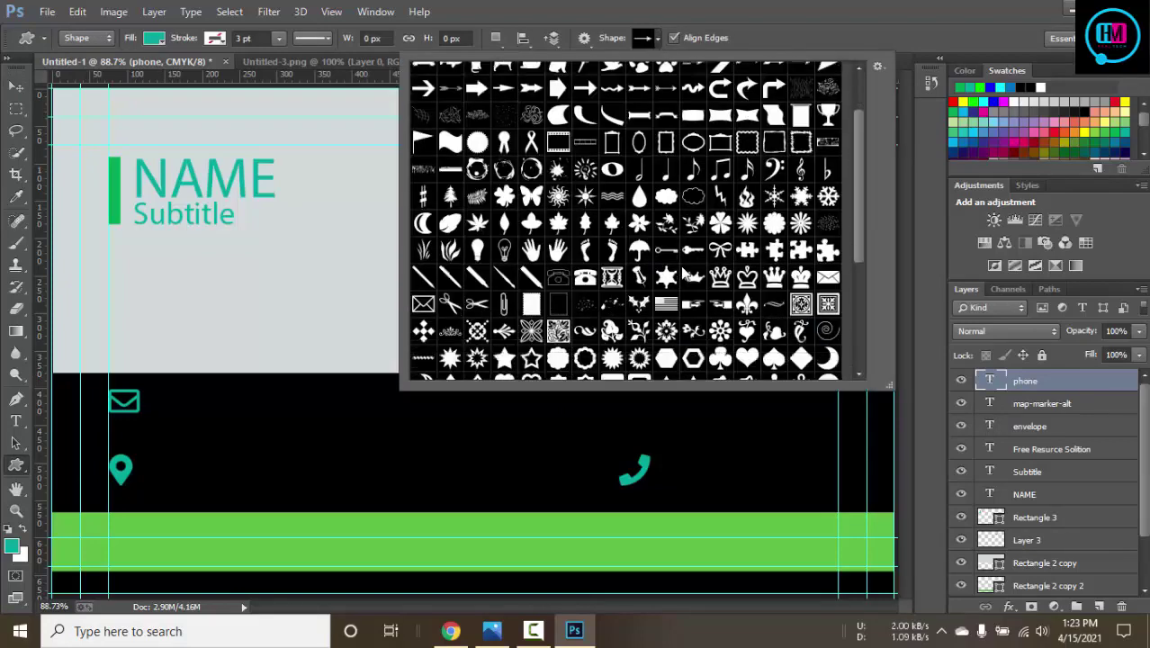
scroll(684, 270, "down", 3)
scroll(684, 270, "down", 3)
scroll(686, 270, "down", 1)
scroll(686, 270, "down", 1)
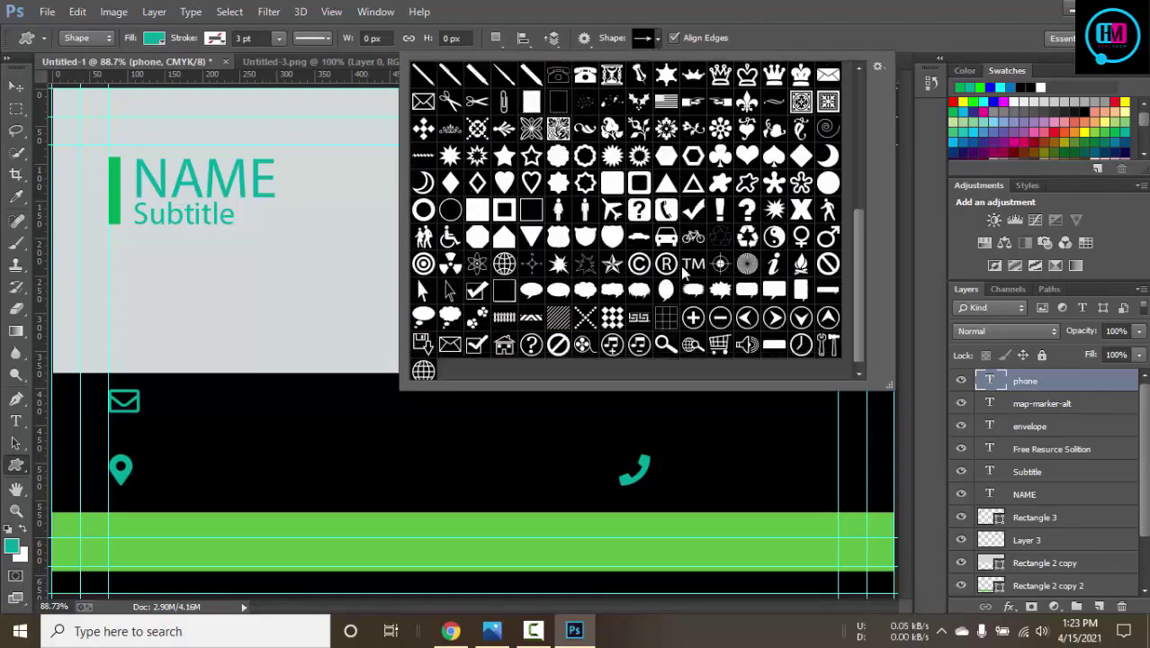
scroll(684, 273, "down", 1)
left_click(504, 258)
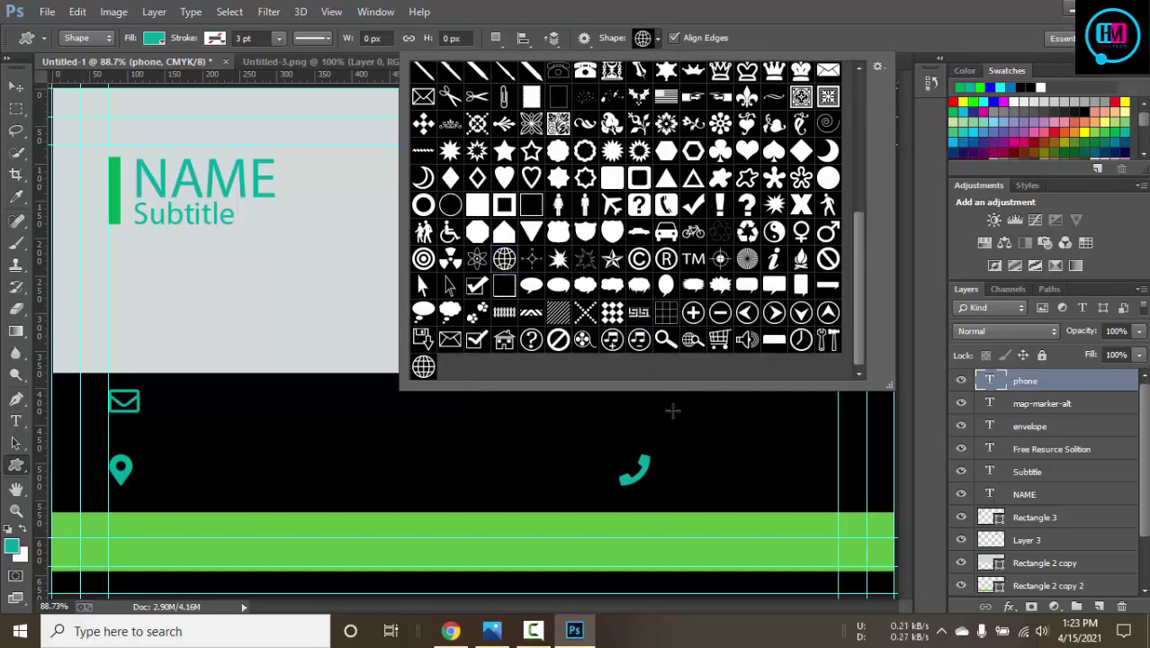
Step: Draw a 50 by 50 px teal globe over the phone icon
mouse_move(613, 408)
left_mouse_down()
mouse_move(661, 466)
mouse_move(633, 440)
mouse_move(654, 497)
left_mouse_up()
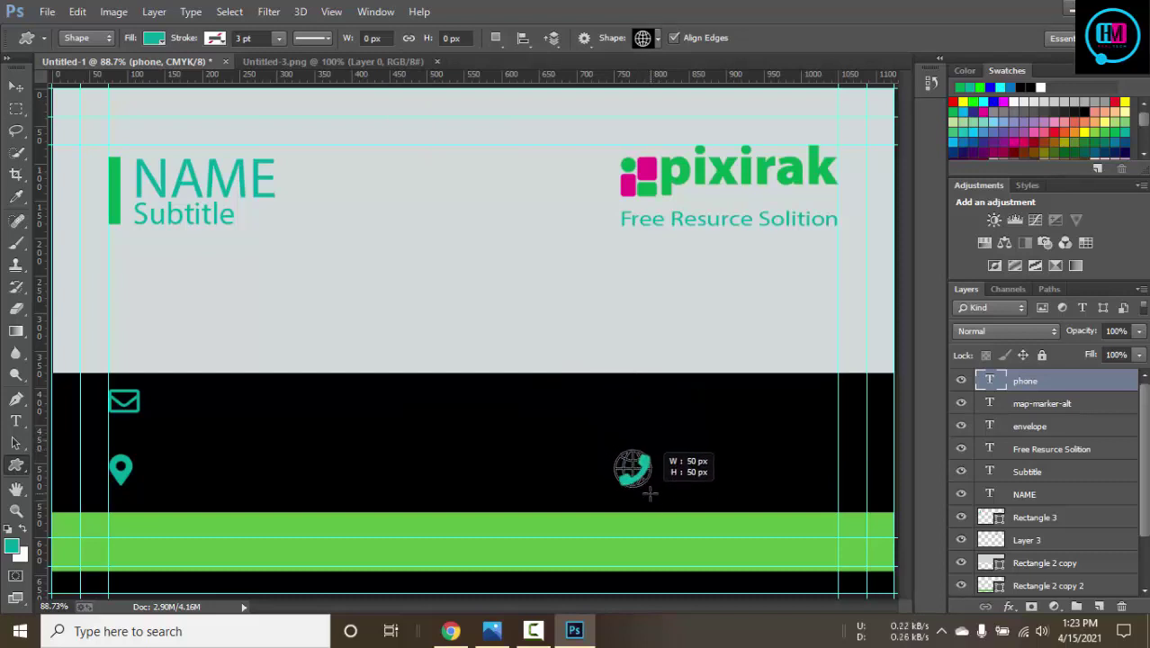
left_click_drag(653, 498, 652, 493)
key("alt+space")
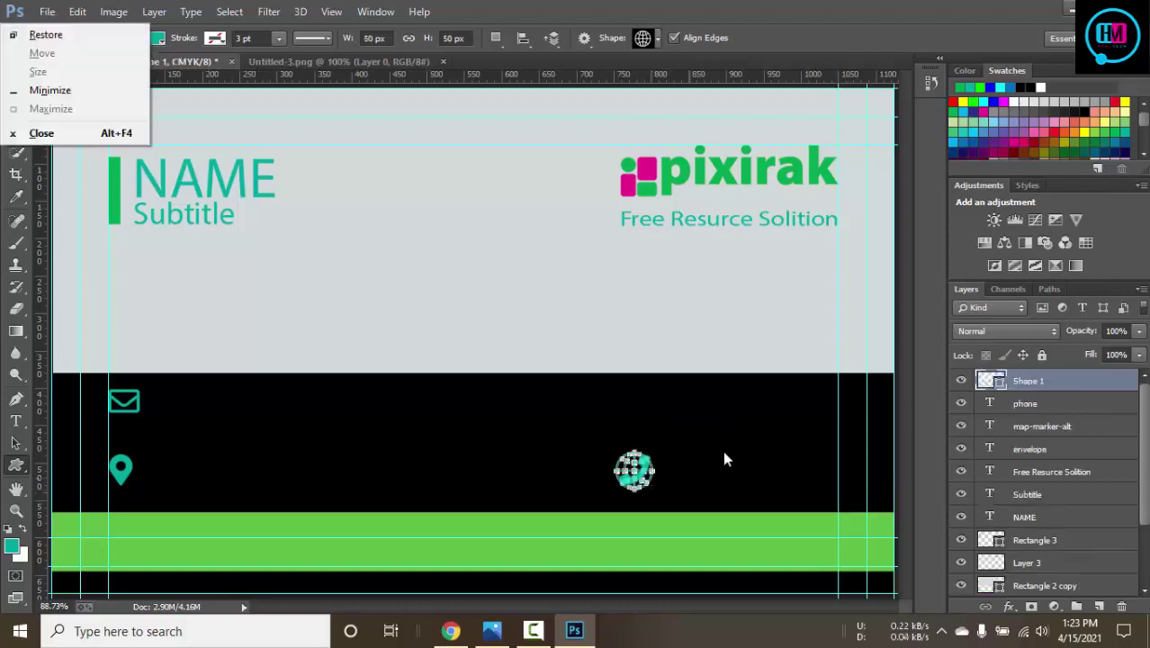
left_click(743, 7)
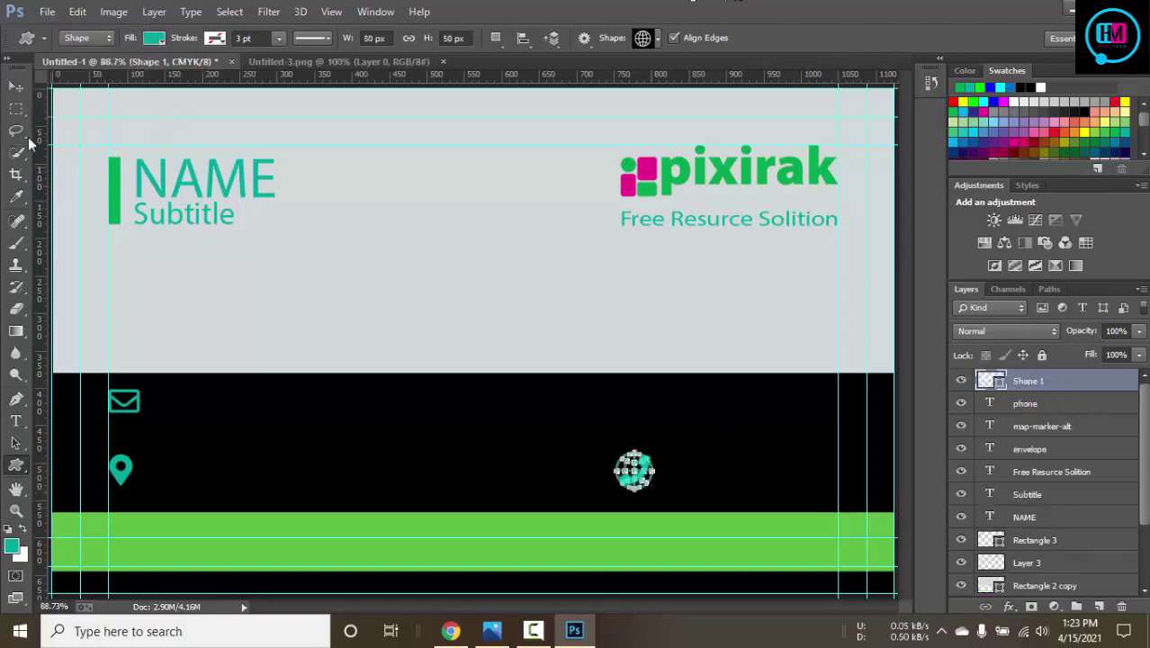
left_click(15, 85)
Step: Move the phone icon up above the globe, aligned to a horizontal guide
left_click_drag(623, 470, 618, 406)
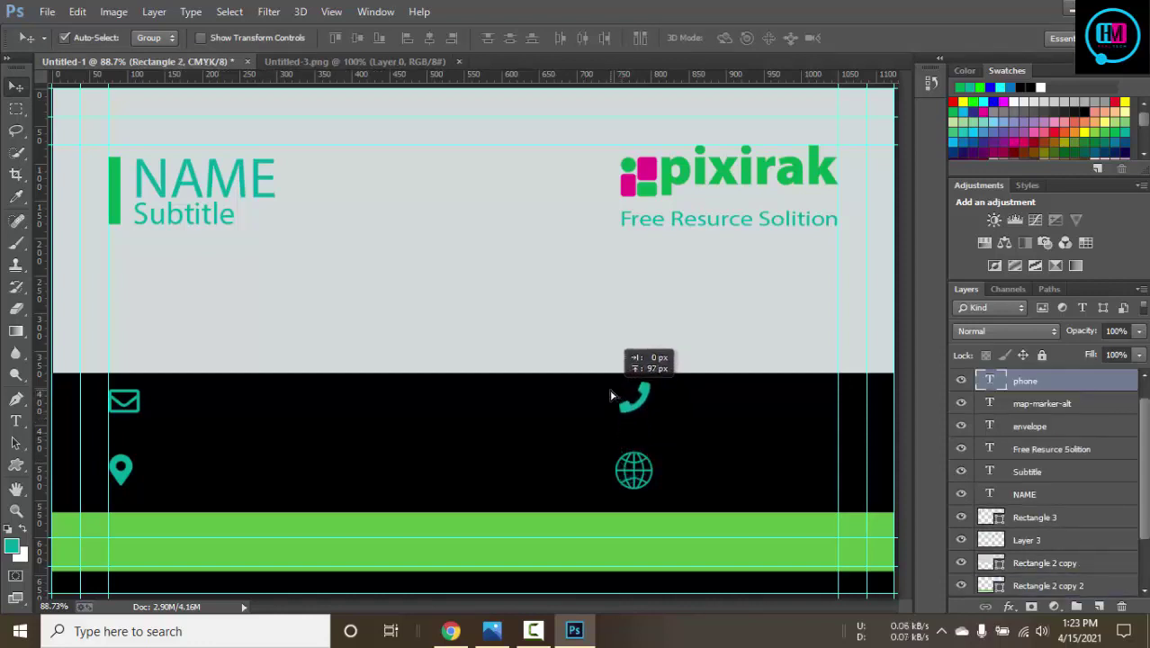
left_click_drag(618, 406, 610, 396)
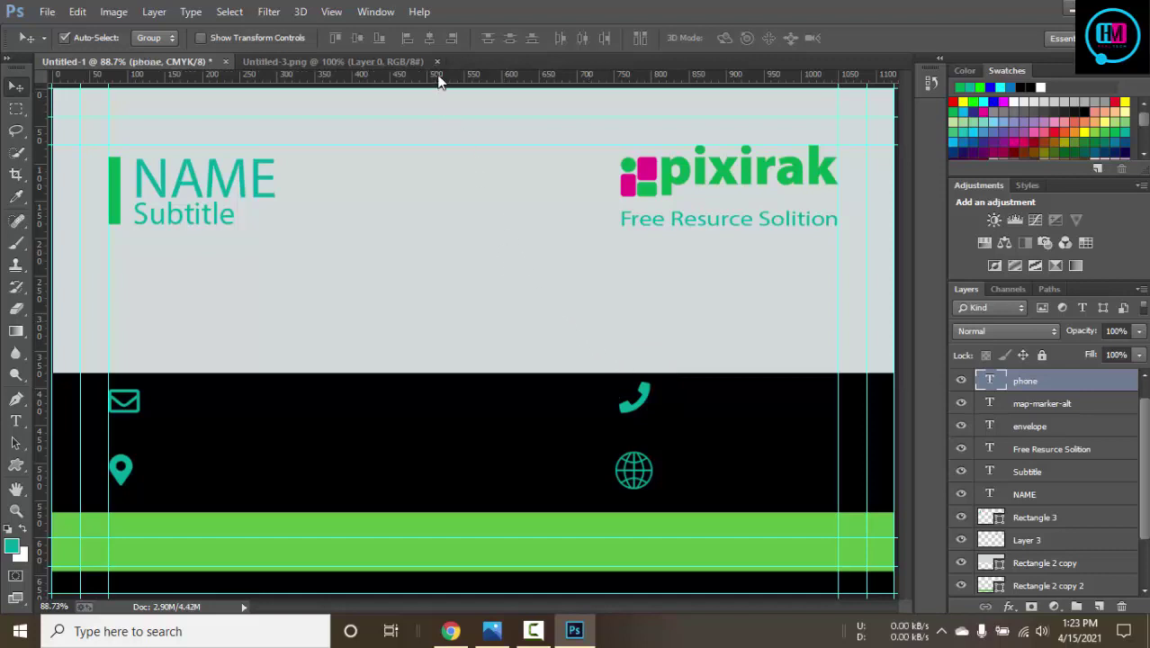
left_click_drag(438, 81, 473, 388)
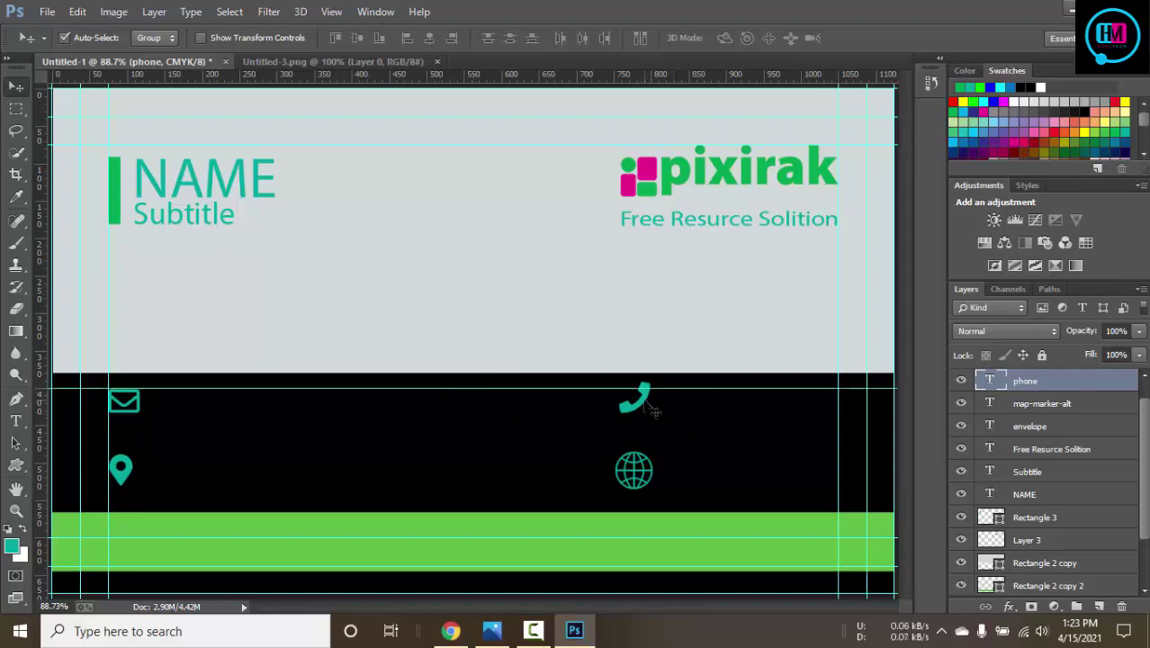
left_click_drag(650, 409, 653, 411)
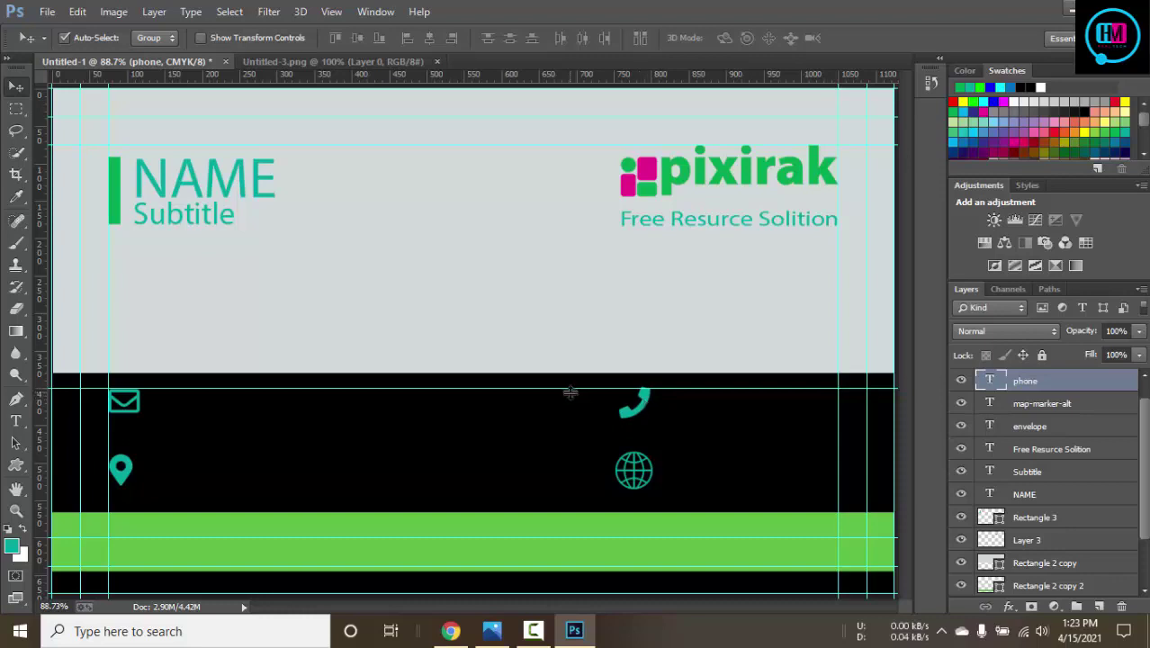
left_click_drag(570, 390, 567, 491)
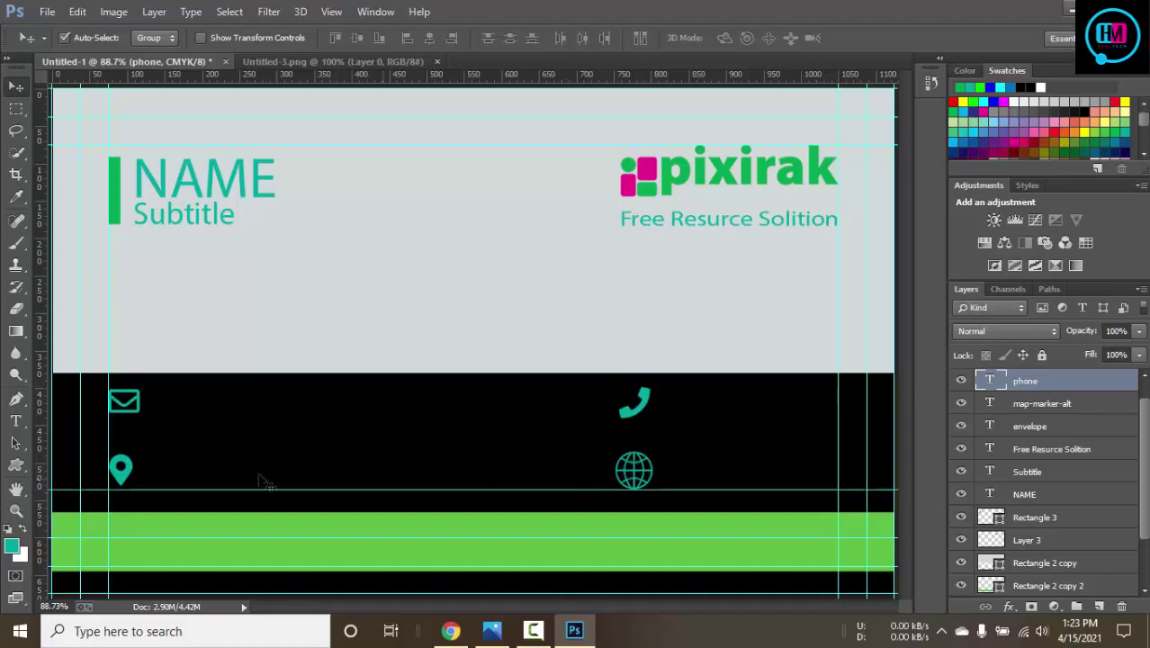
Step: Adjust the guides, restore the accidentally deleted map pin, and remove the extra guide
left_click(122, 468)
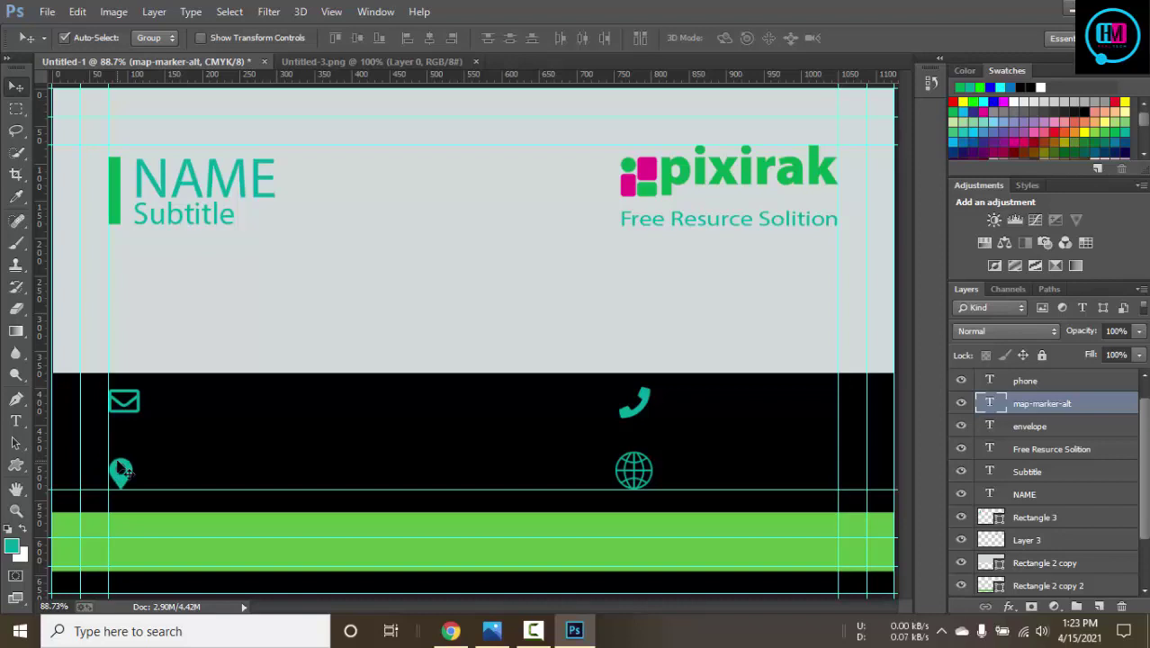
left_click_drag(196, 490, 196, 487)
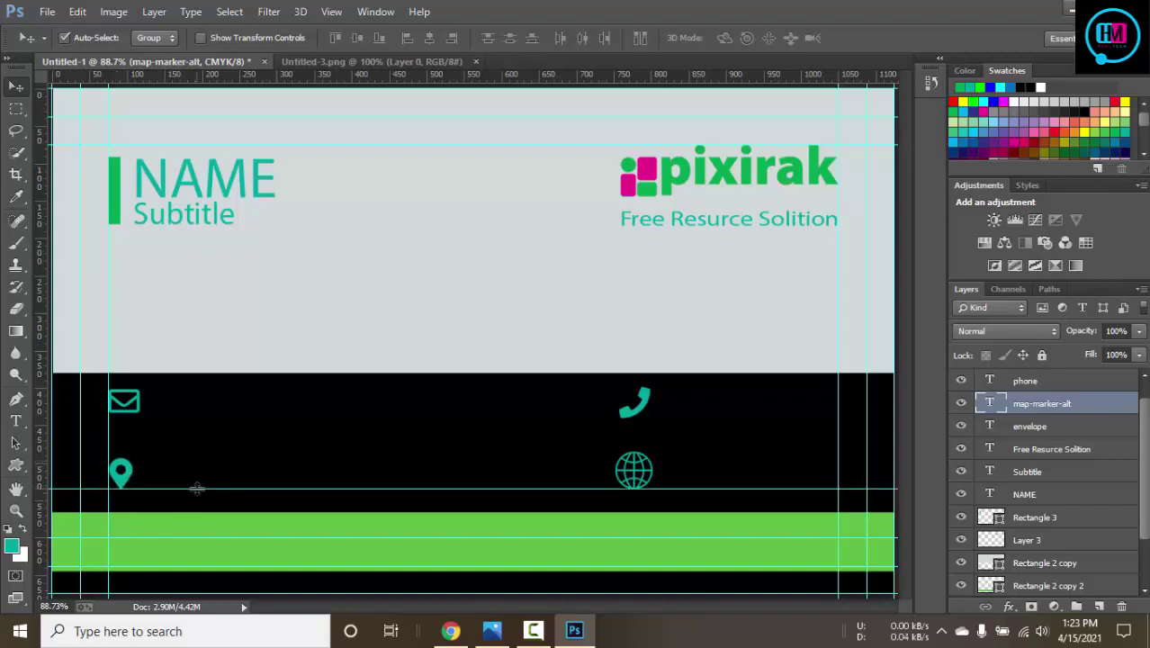
key("Delete")
key("ctrl+z")
left_click_drag(198, 489, 270, 302)
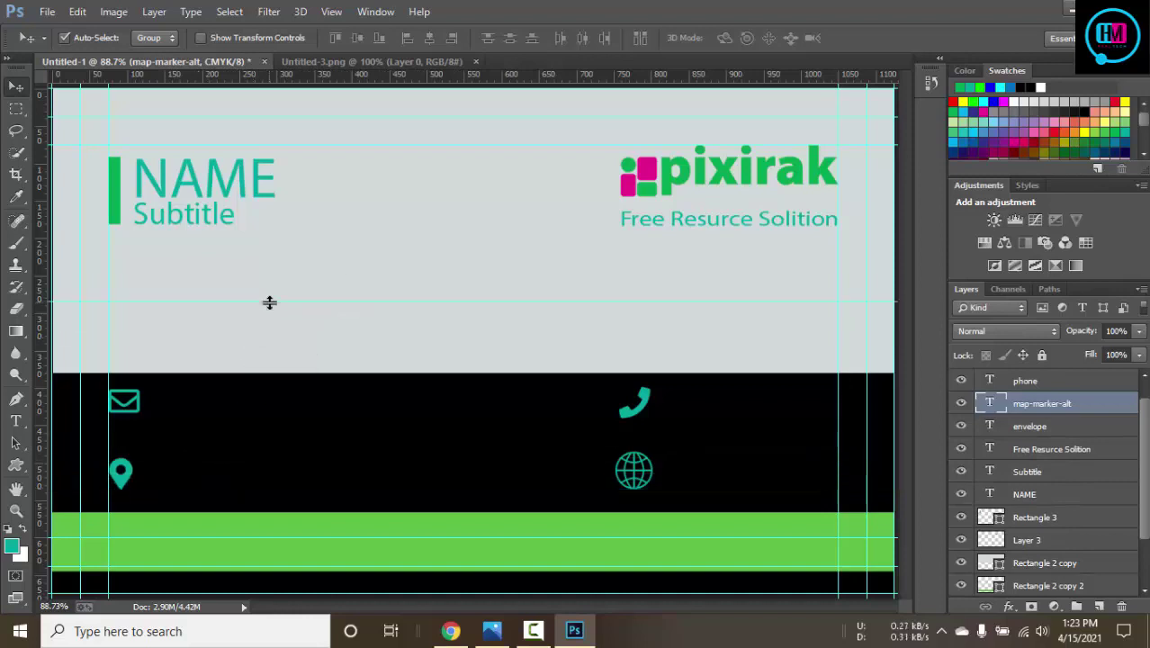
key("Delete")
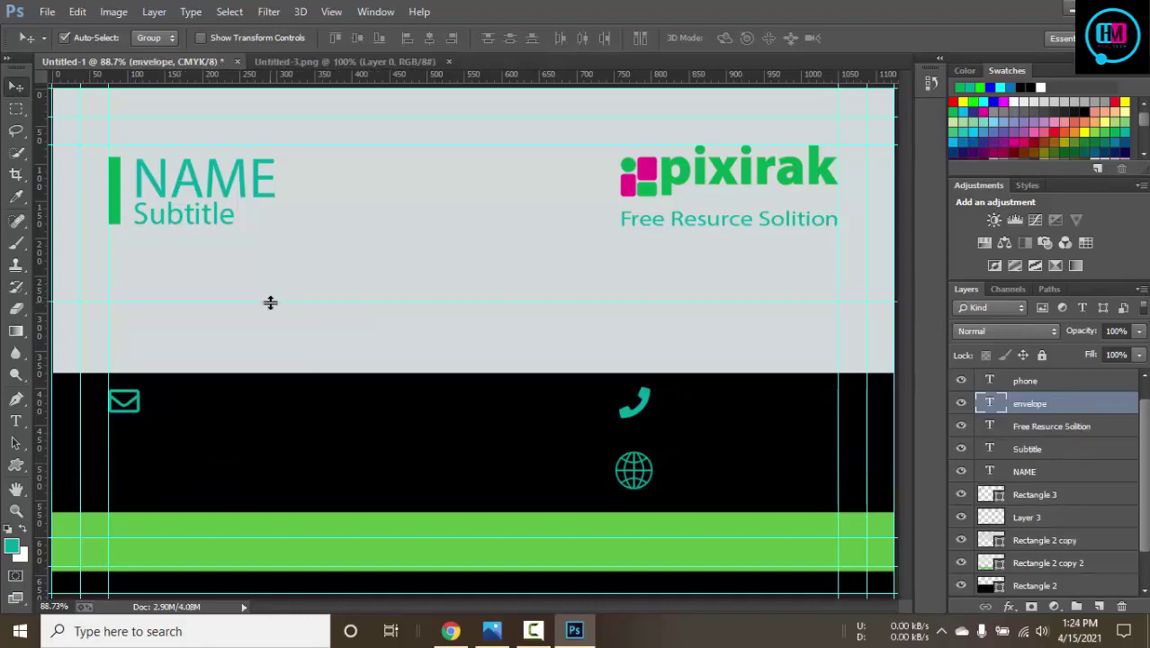
key("ctrl+z")
left_click_drag(270, 303, 317, 63)
scroll(441, 236, "down", 2)
scroll(441, 228, "down", 3)
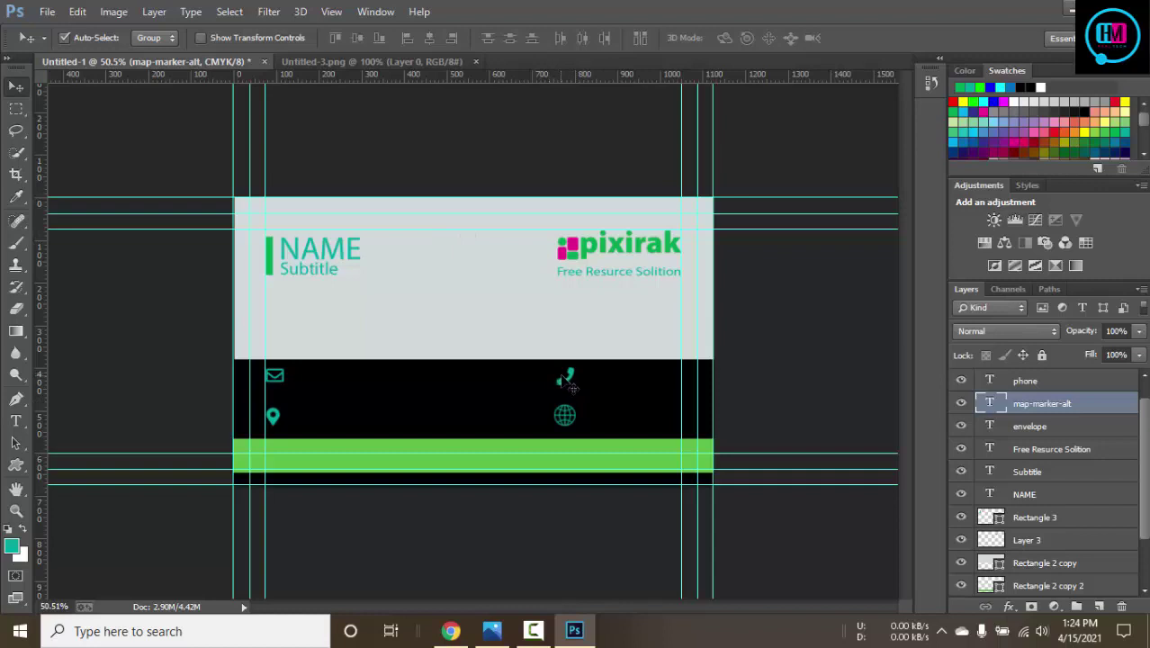
Step: Group the phone and globe layers and nudge them left
left_click(567, 383)
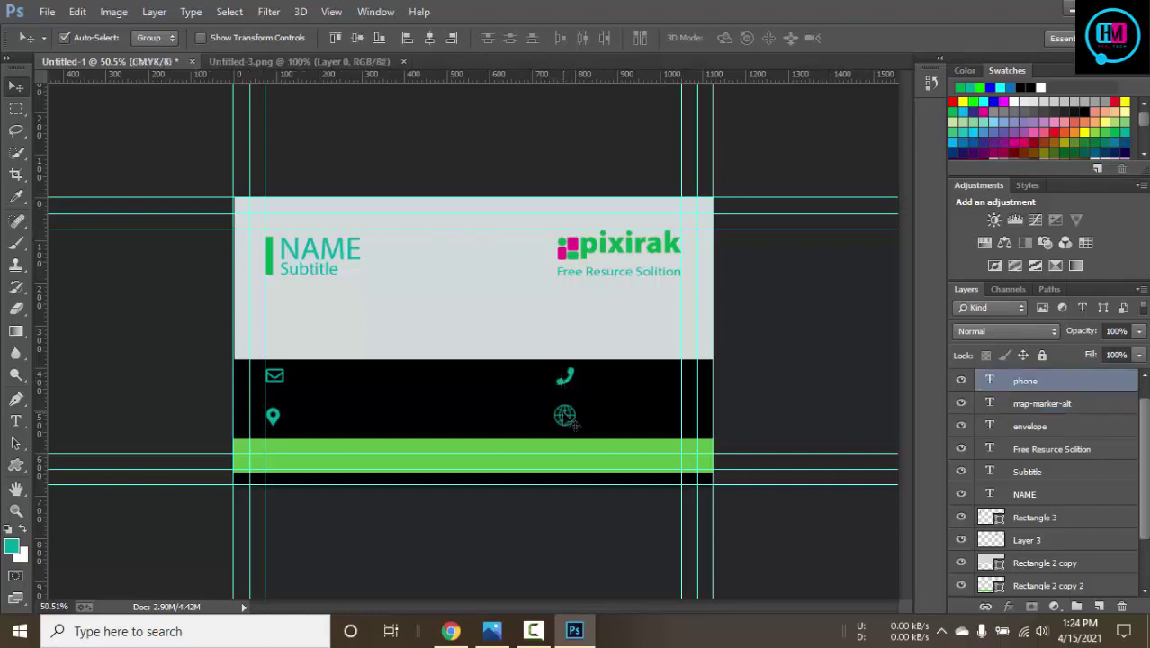
left_click_drag(570, 421, 567, 418)
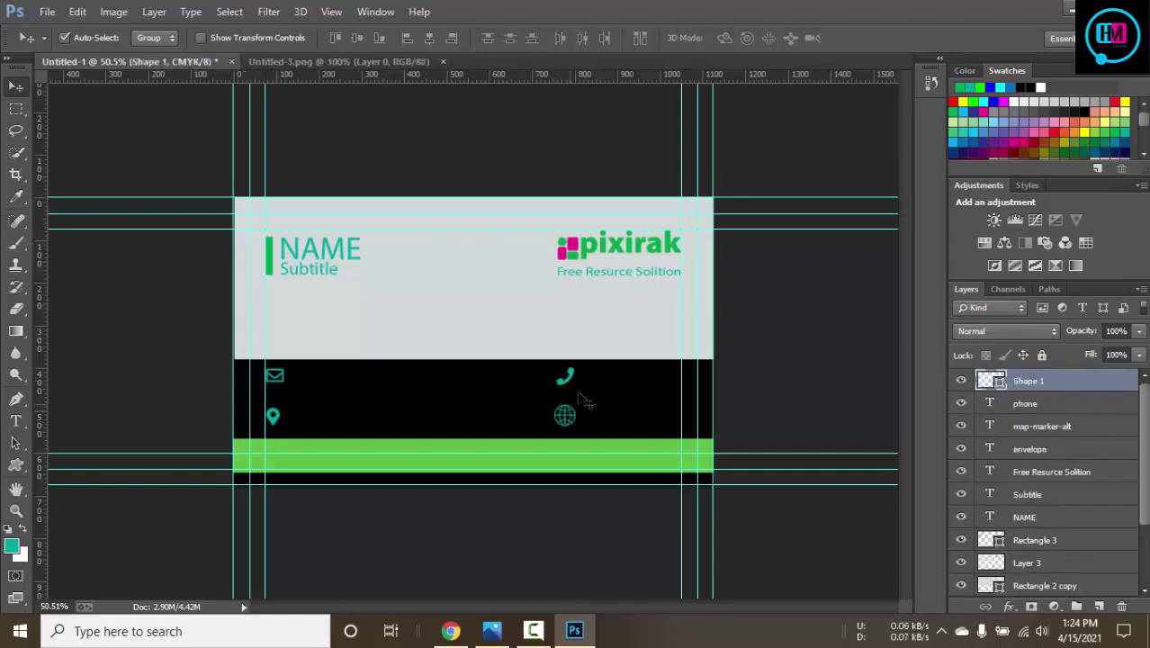
left_click(574, 382, "shift")
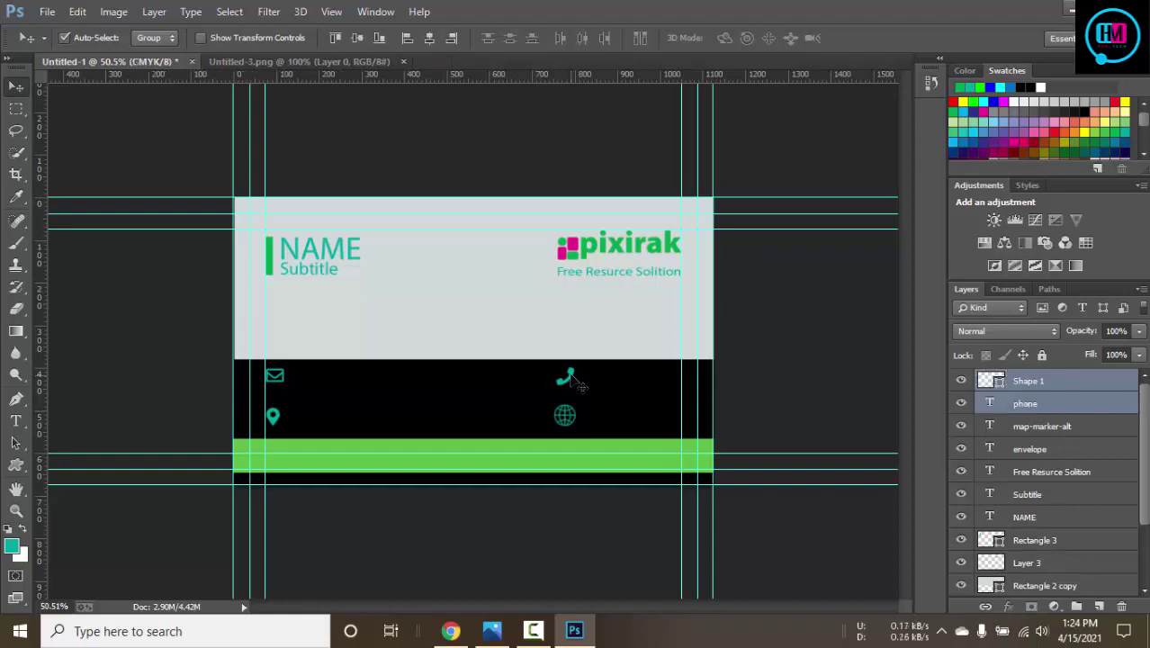
key("ctrl+g")
key("Left")
key("Left")
key("Left")
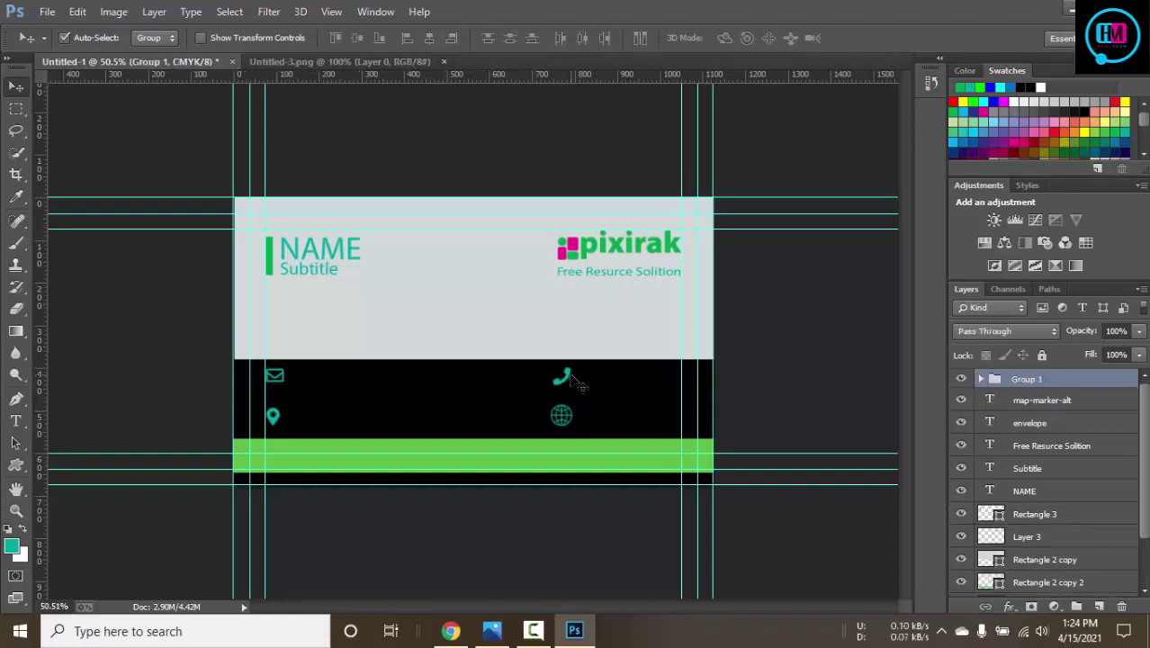
key("Left")
key("Left")
key("Left")
key("Left")
key("Left")
key("Left")
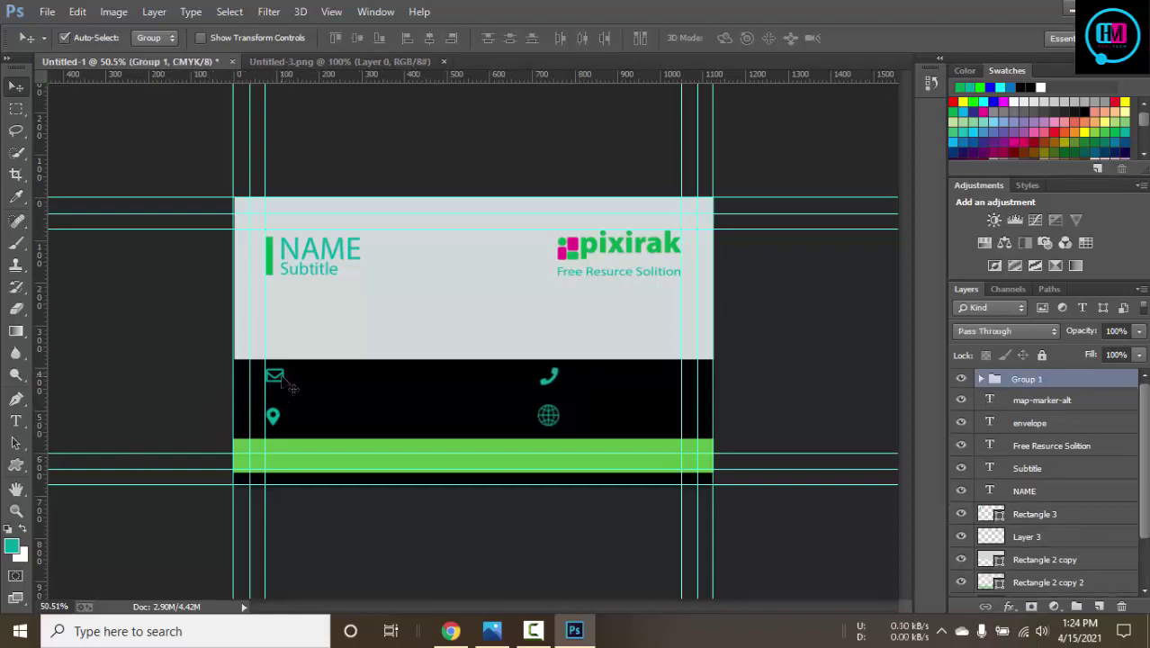
Step: Group the envelope and map-marker layers into Group 2 and nudge them right
left_click(280, 378)
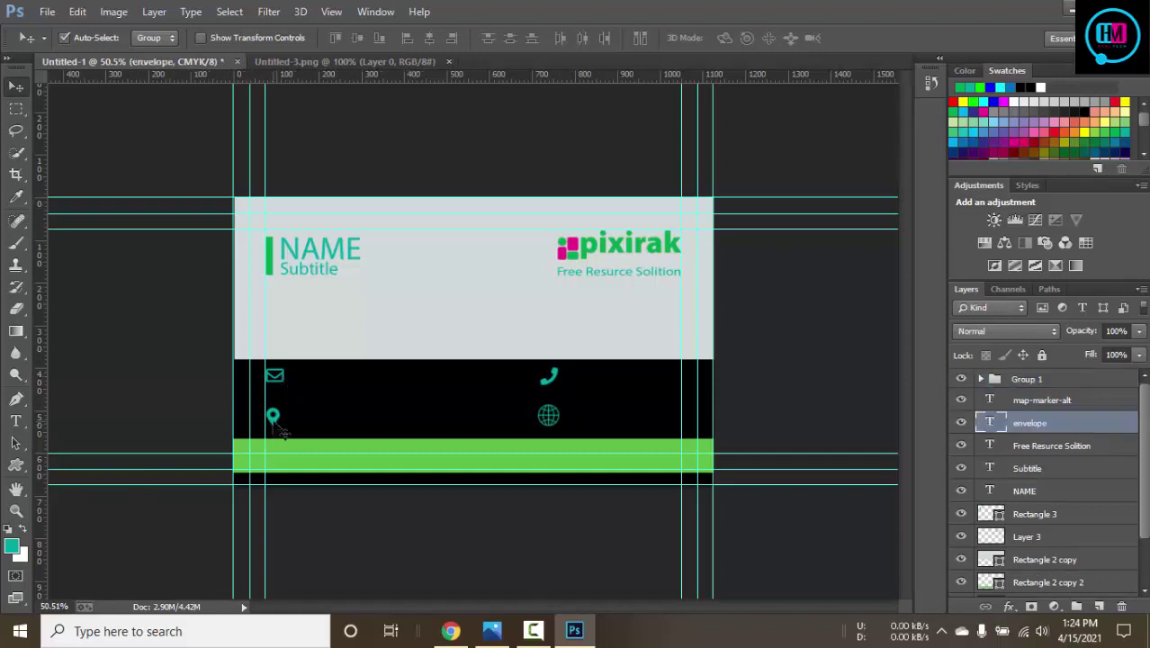
left_click(282, 430, "shift")
key("ctrl+g")
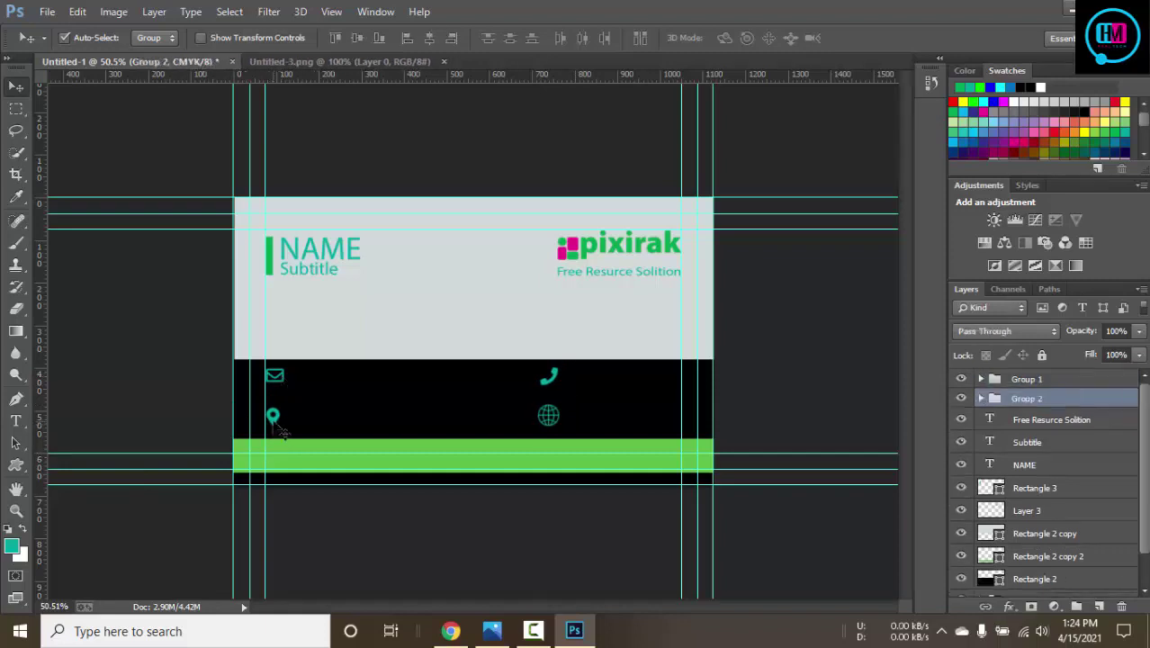
key("Right")
key("Right")
key("Right")
left_click(837, 139)
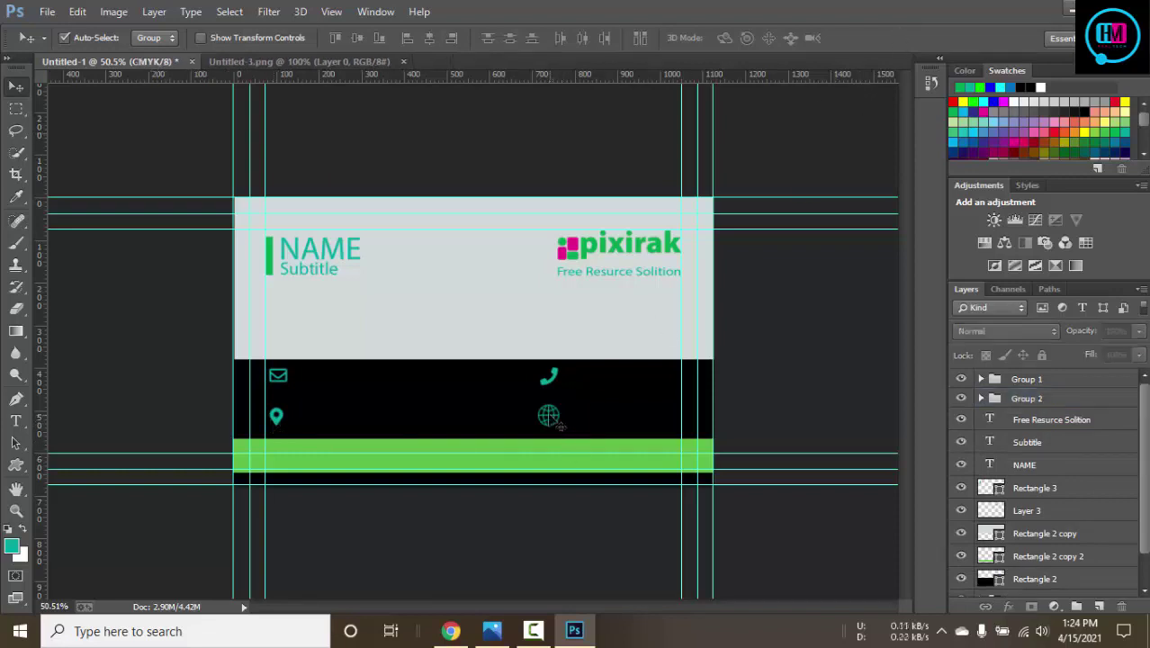
Step: Ungroup Group 1 so the phone and globe are separate layers again
left_click(553, 420)
right_click(550, 416)
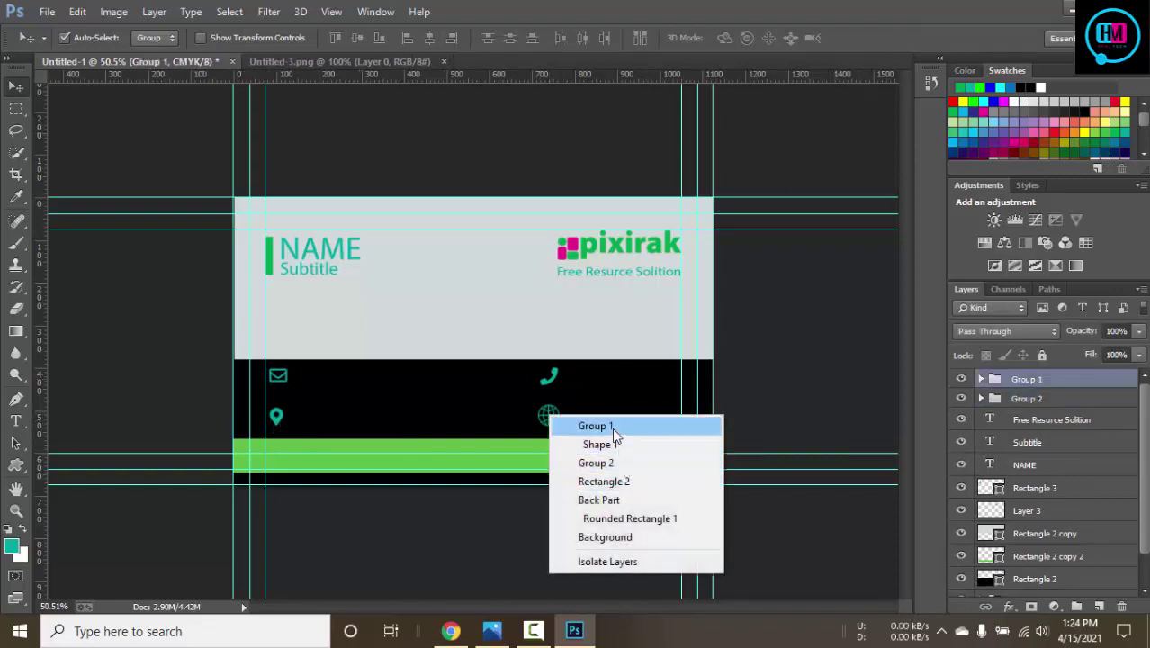
left_click(615, 431)
right_click(1022, 385)
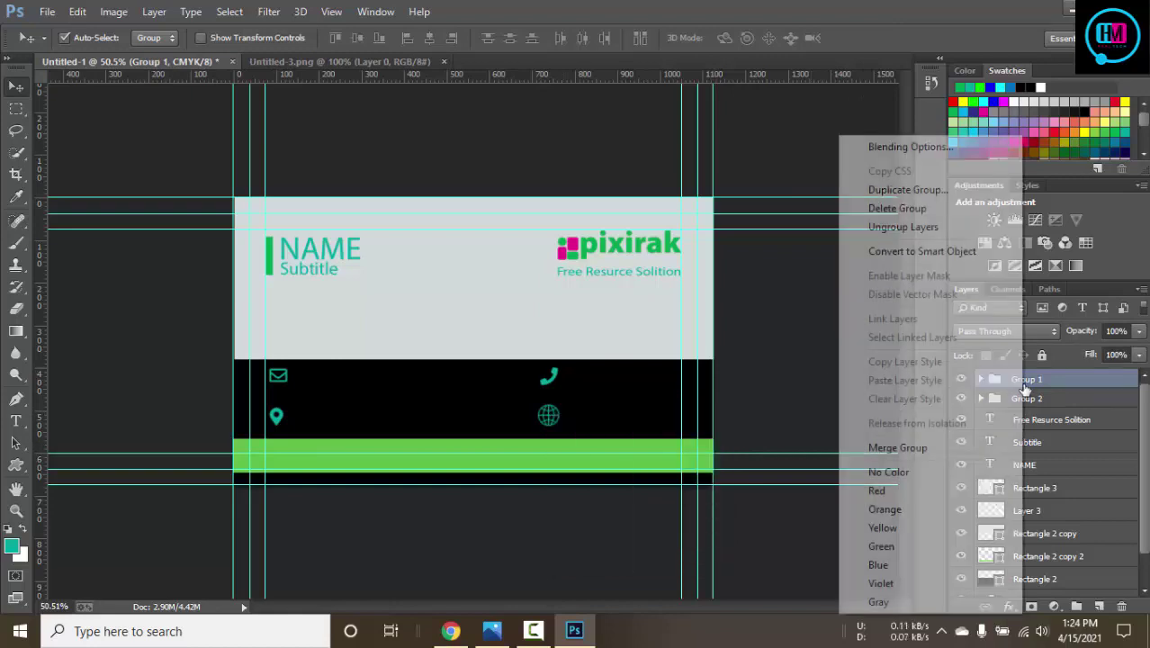
left_click(909, 227)
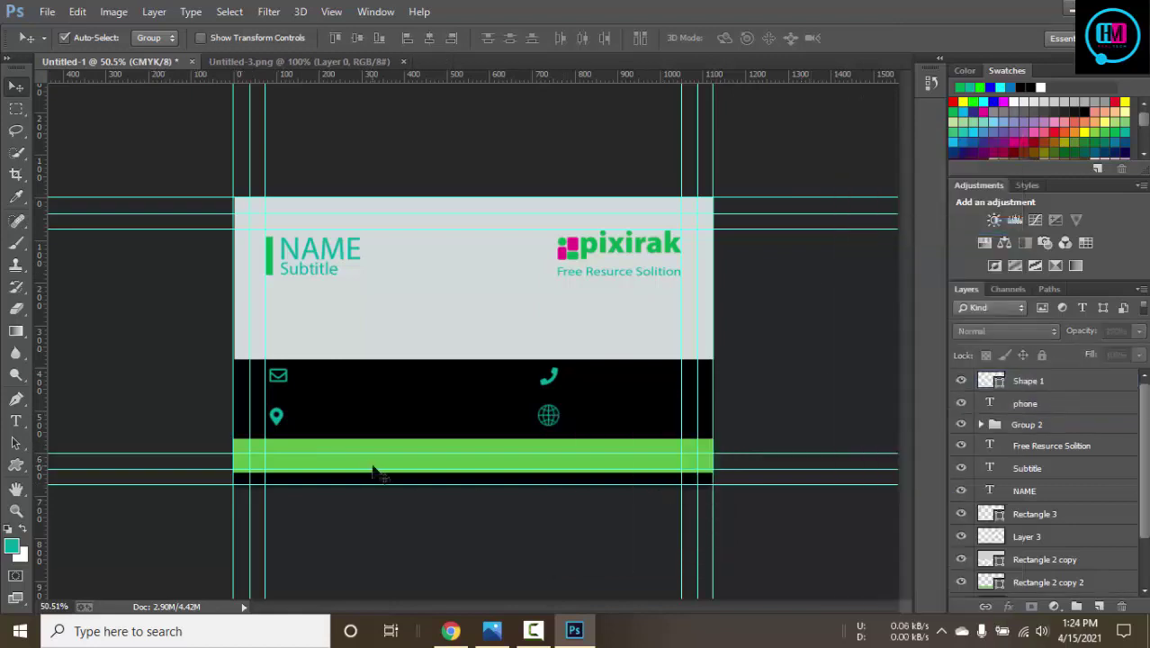
key("ctrl+plus")
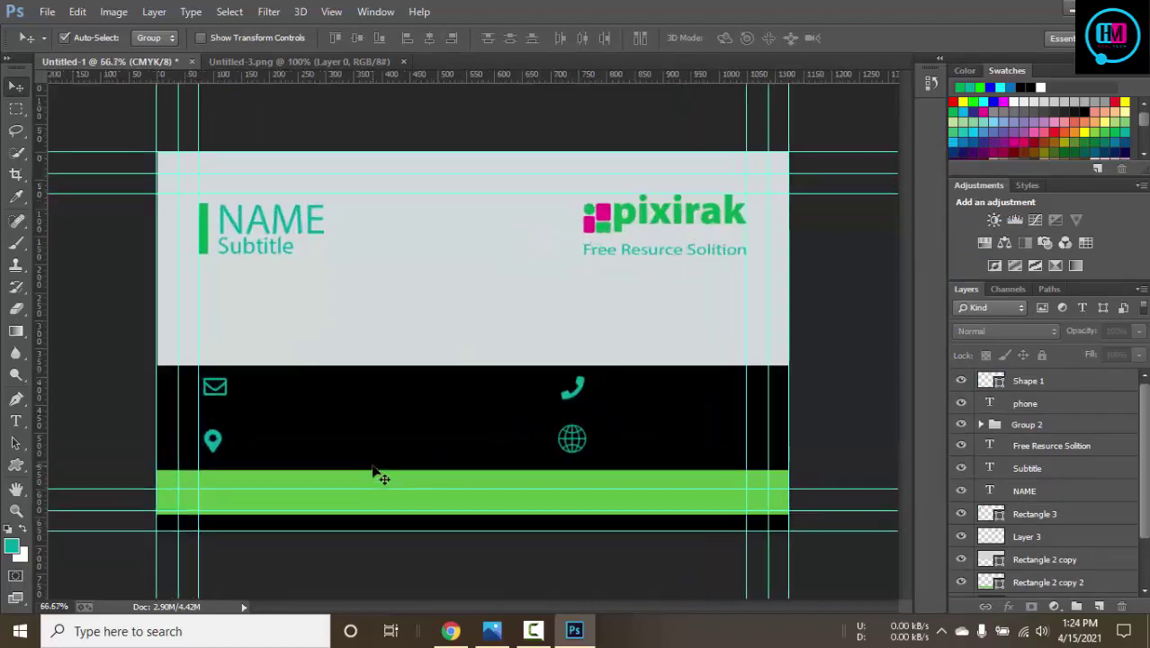
Step: Type the contact e-mail address as a new text line on the card
key("t")
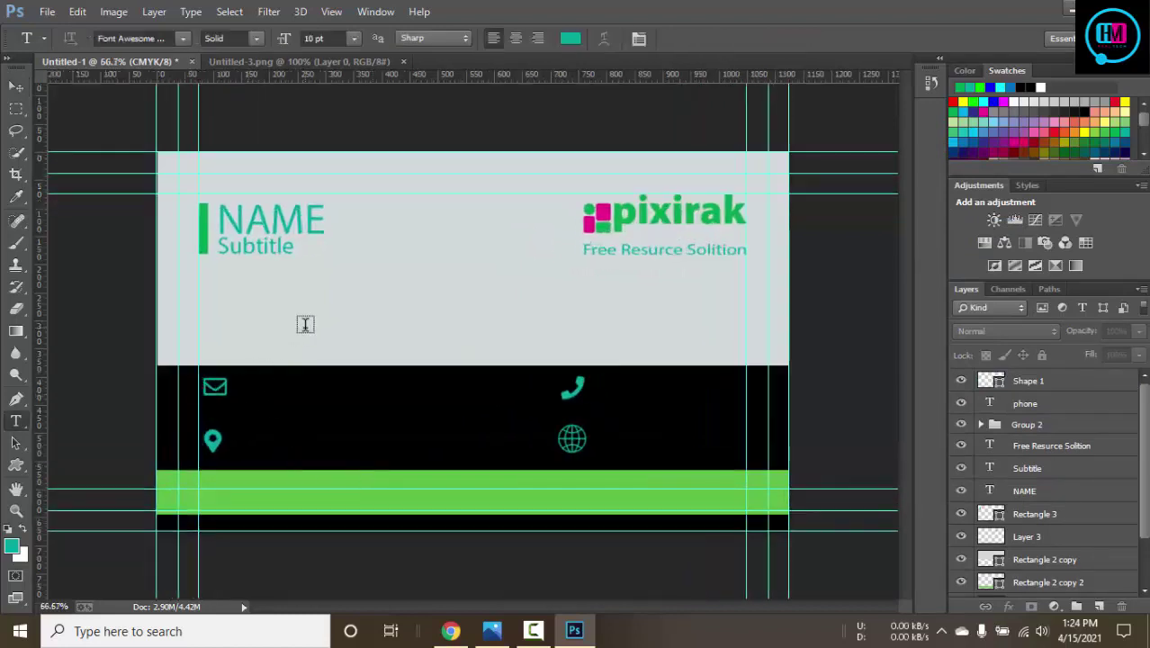
left_click(306, 323)
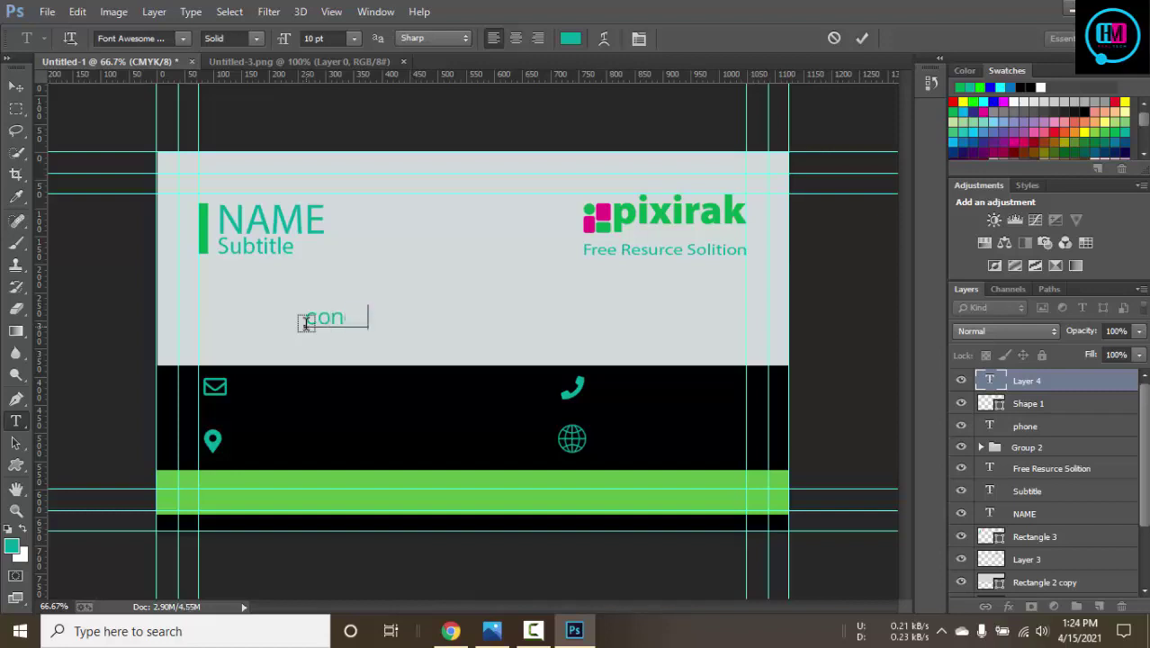
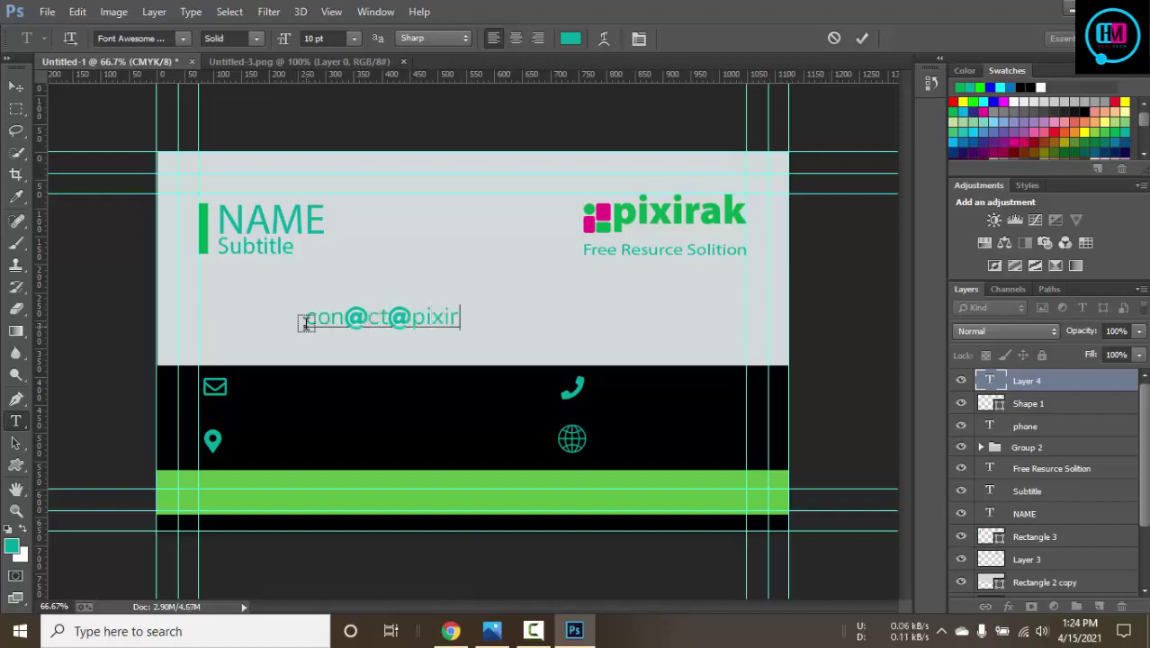
key("ctrl+a")
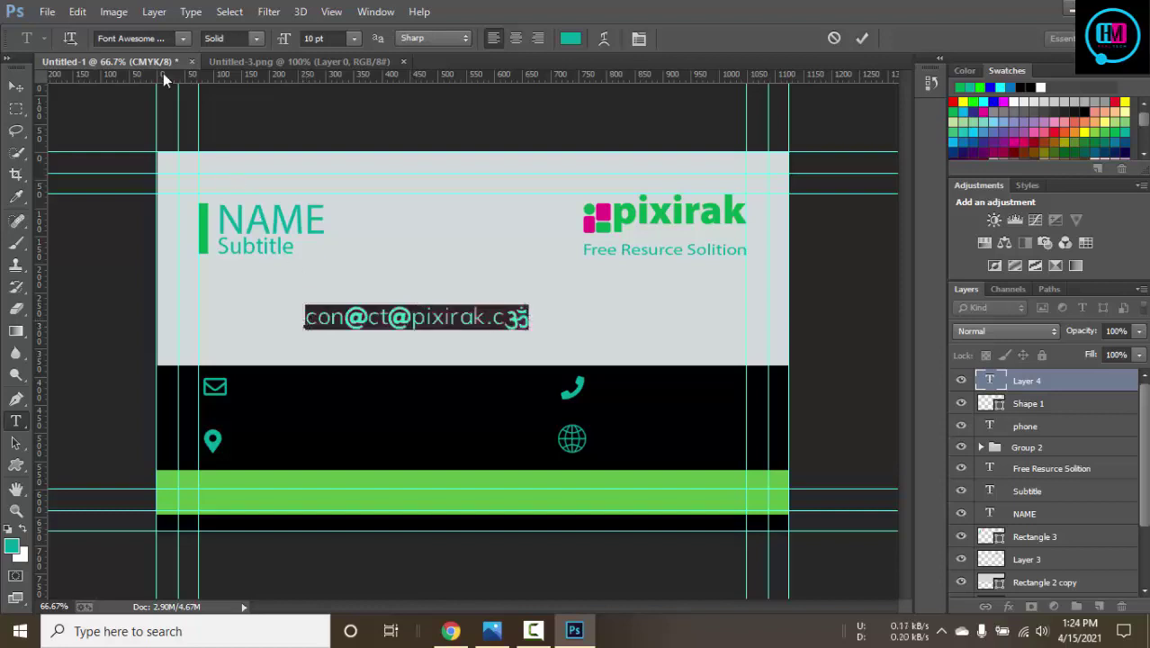
Step: Set the e-mail text to Myriad Condensed and move it beside the envelope icon
left_click(183, 38)
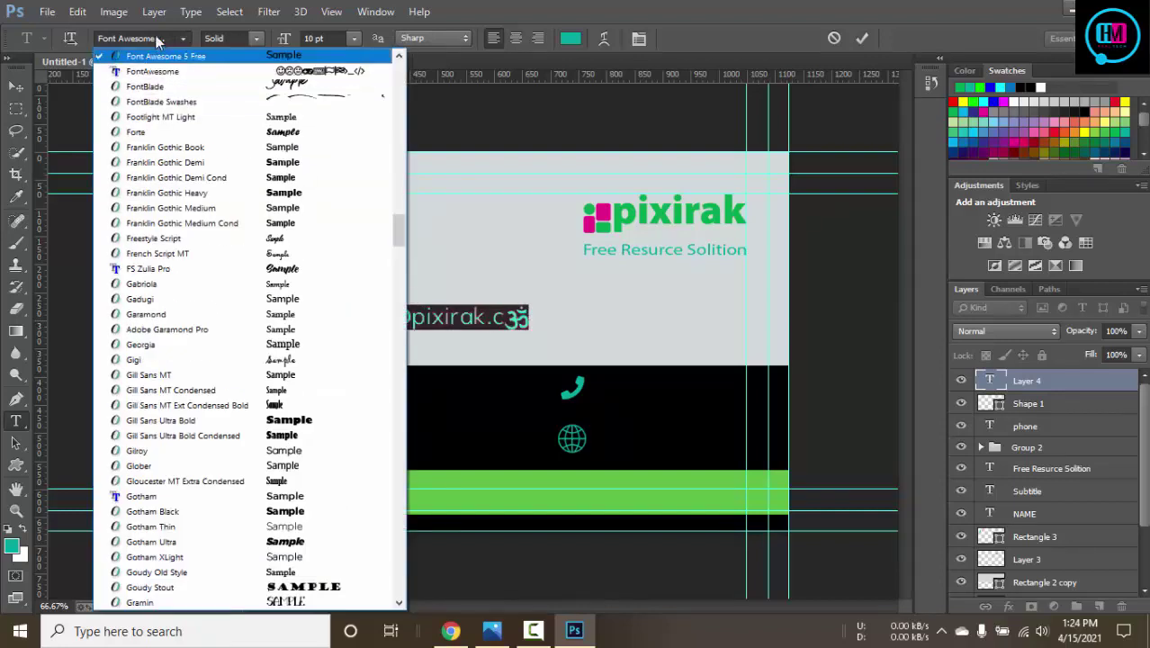
left_click(157, 36)
type("m")
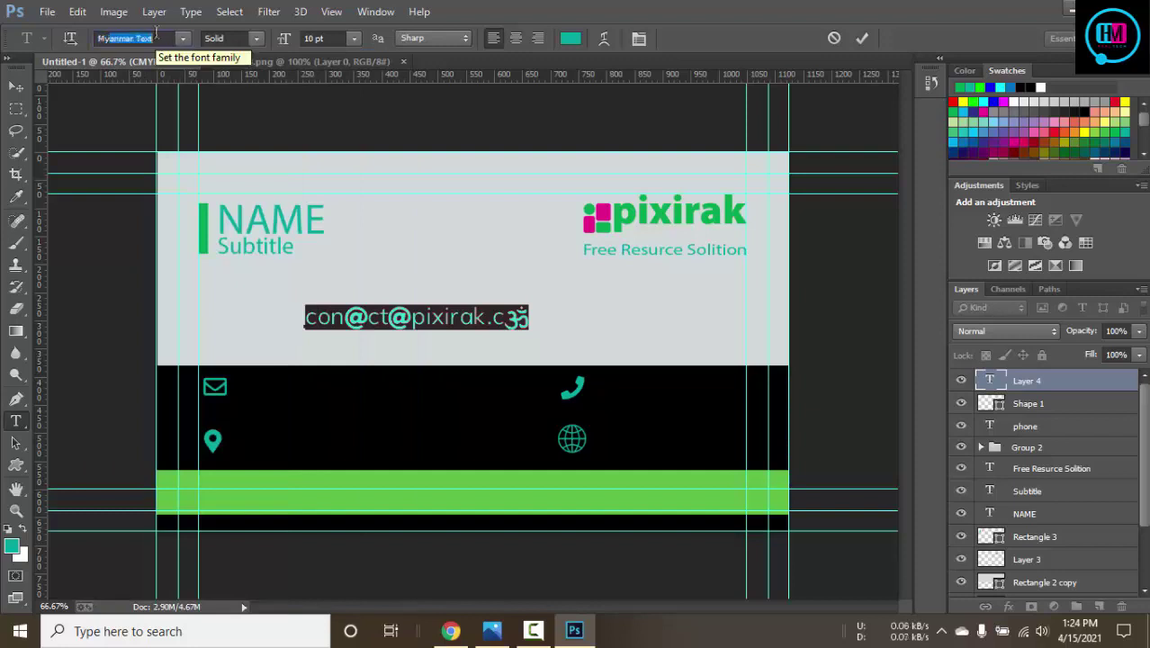
type("ya")
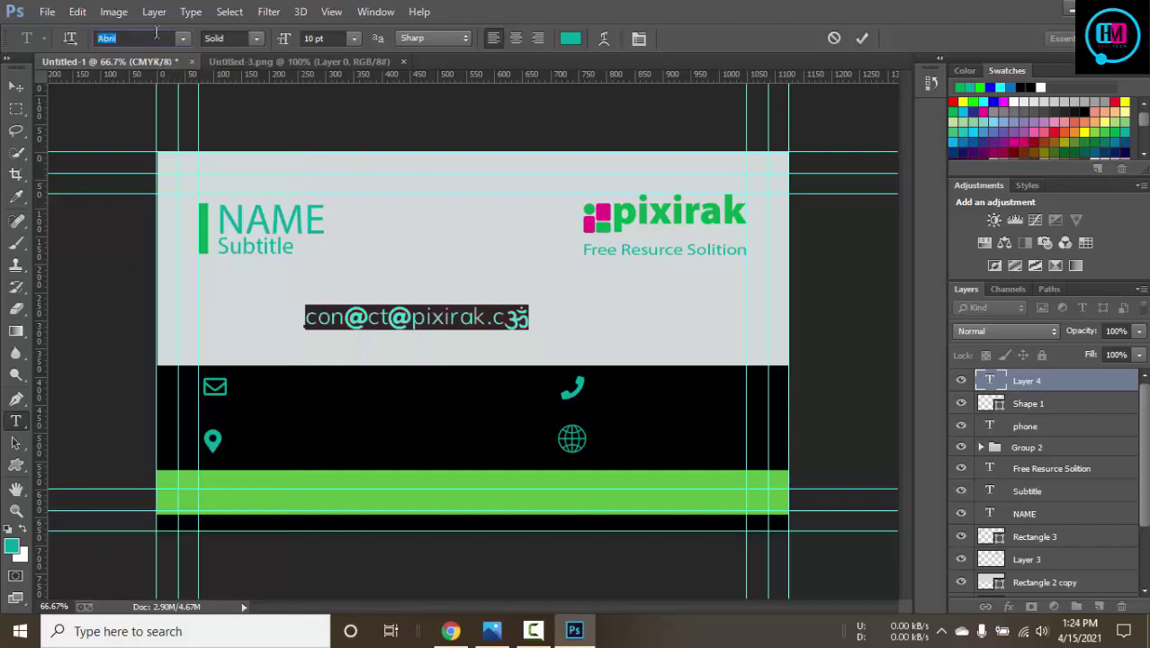
type("my")
type("riad Condens...")
key("Return")
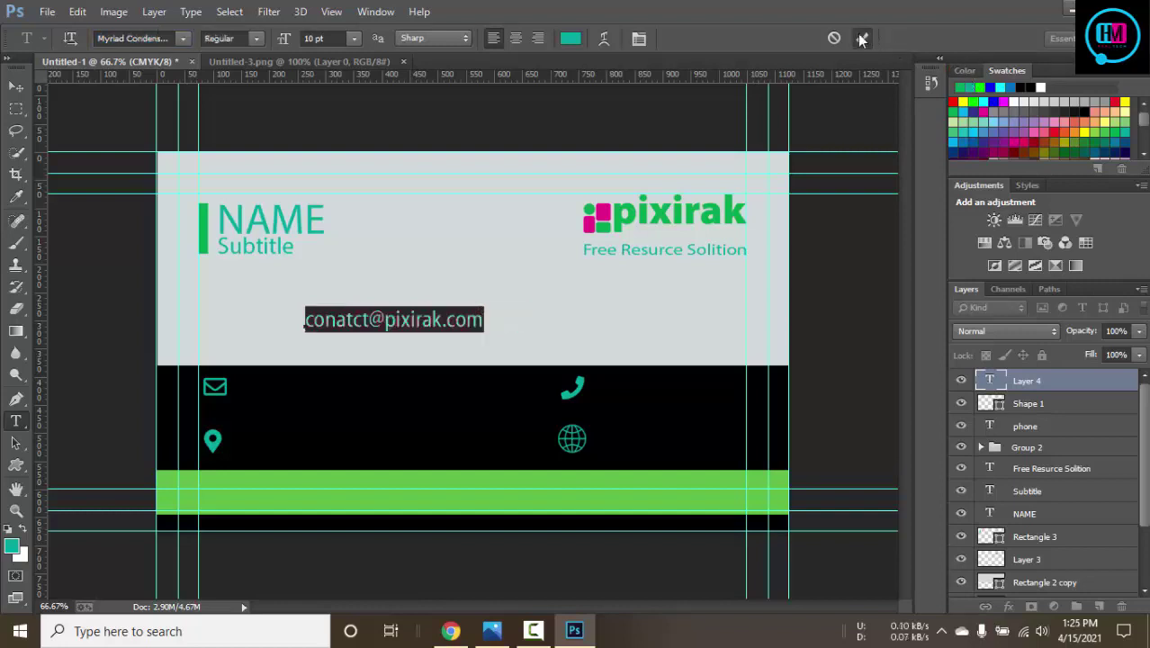
left_click(861, 38)
left_click(16, 87)
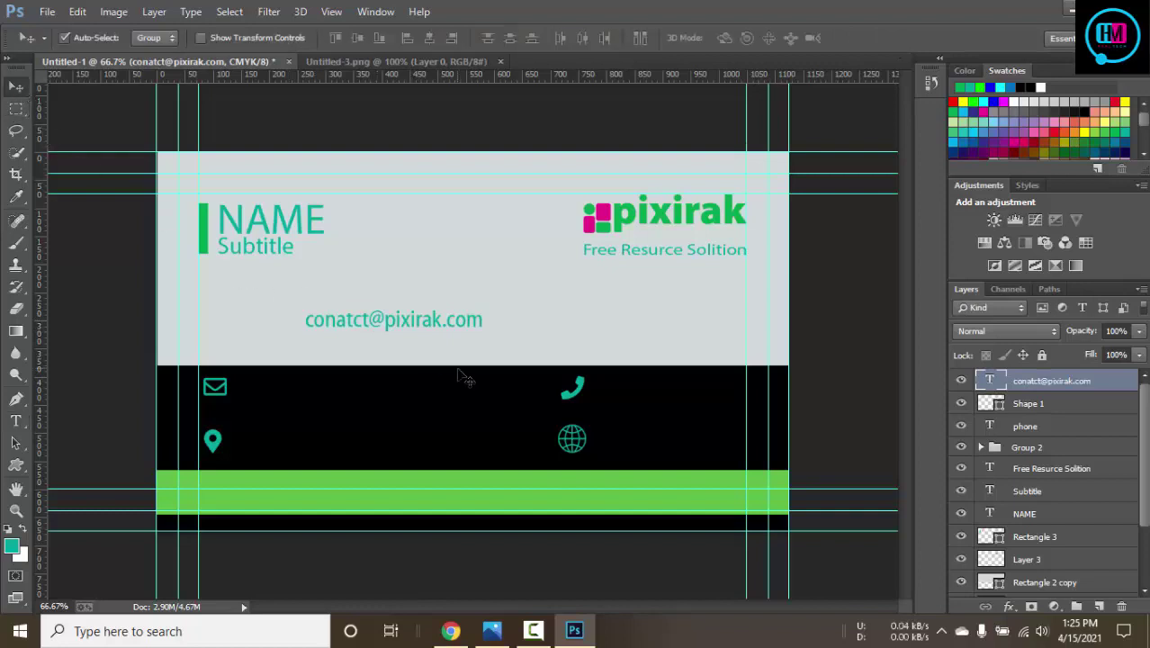
left_click_drag(413, 321, 348, 386)
Step: Duplicate the e-mail text beside the location pin and change it to 'Your addres Here'
key("Left")
key("Left")
key("Left")
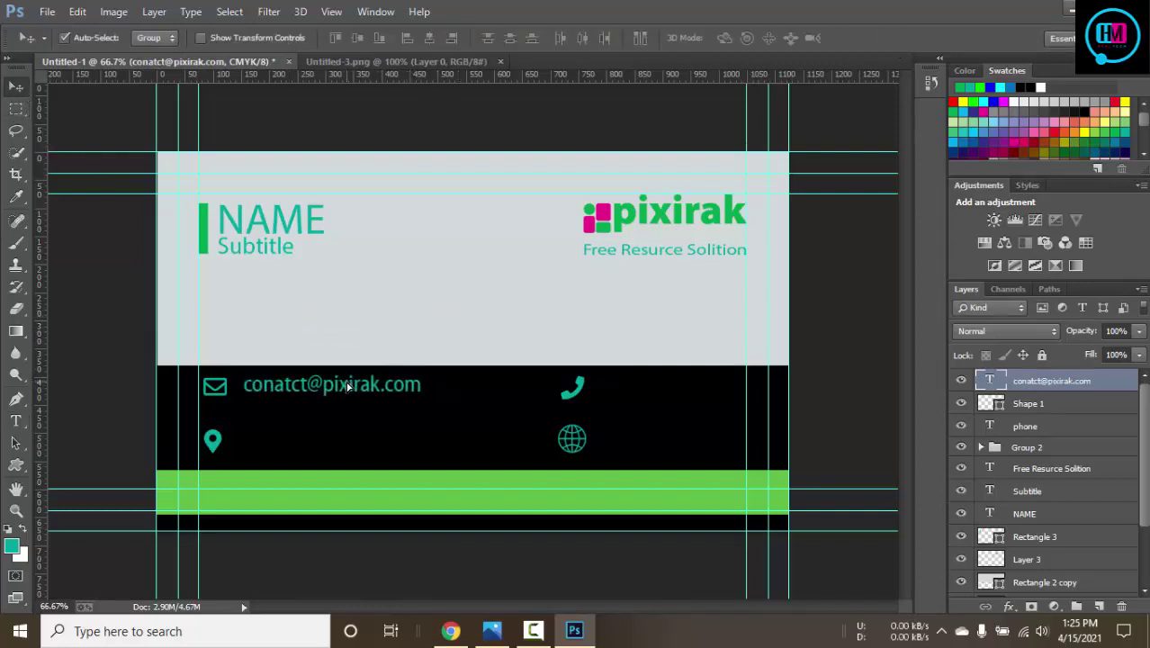
key("Left")
key("Left")
key("Left")
left_click_drag(348, 386, 343, 446)
key("Up")
key("Up")
key("Up")
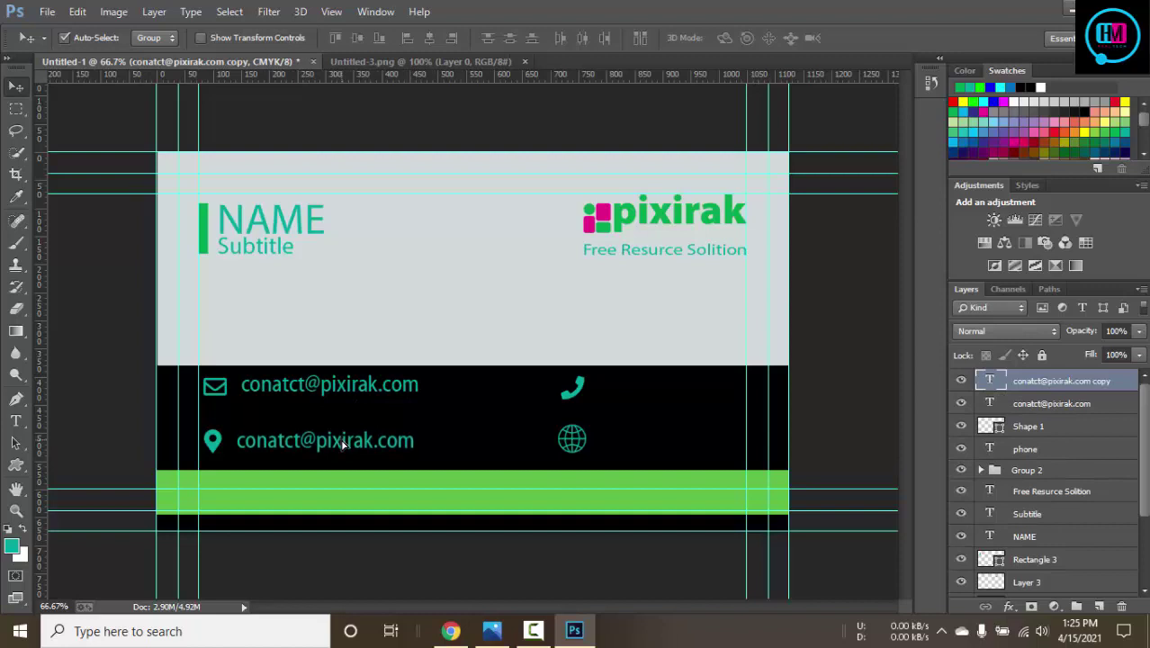
double_click(993, 382)
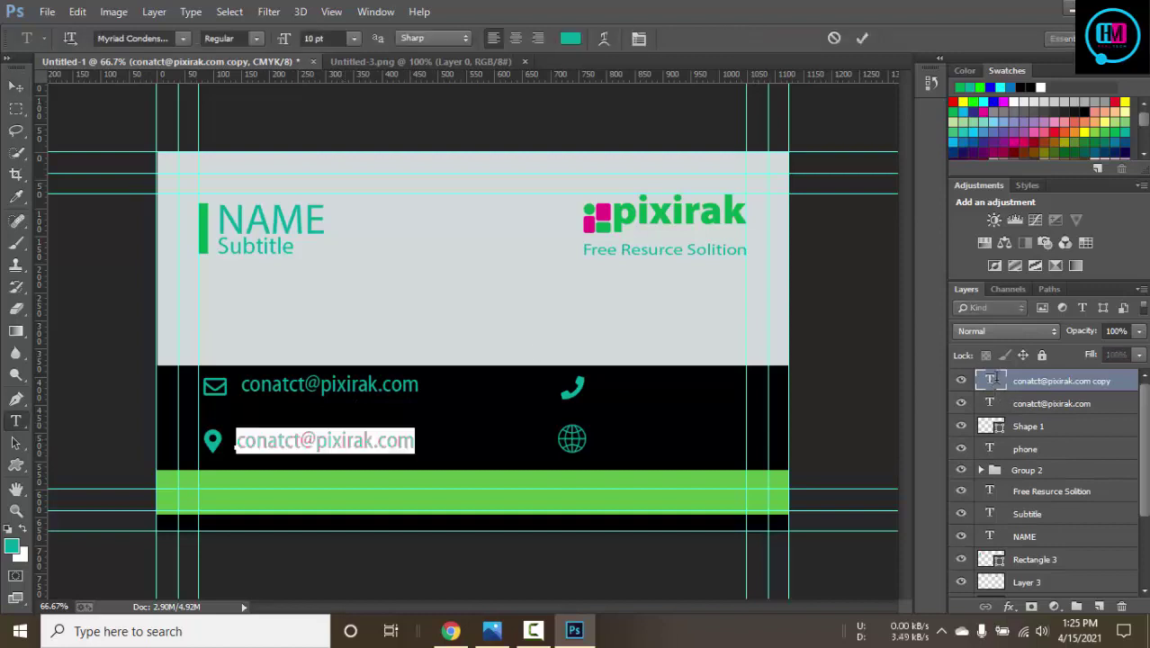
type("Your ")
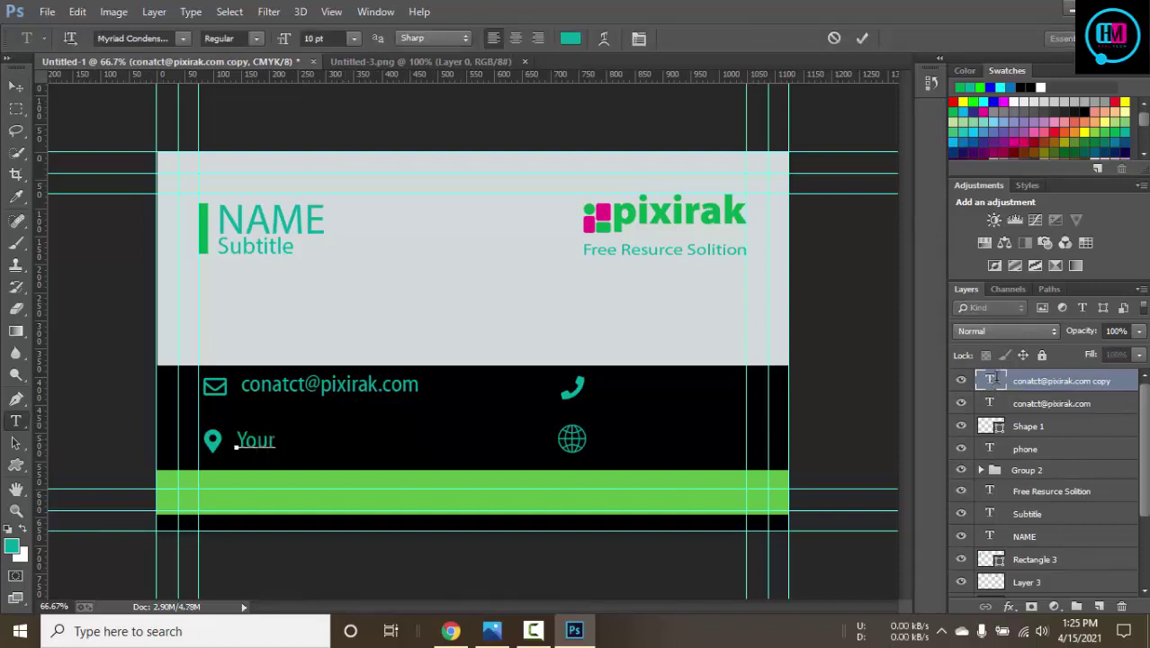
type("addres ")
type("He")
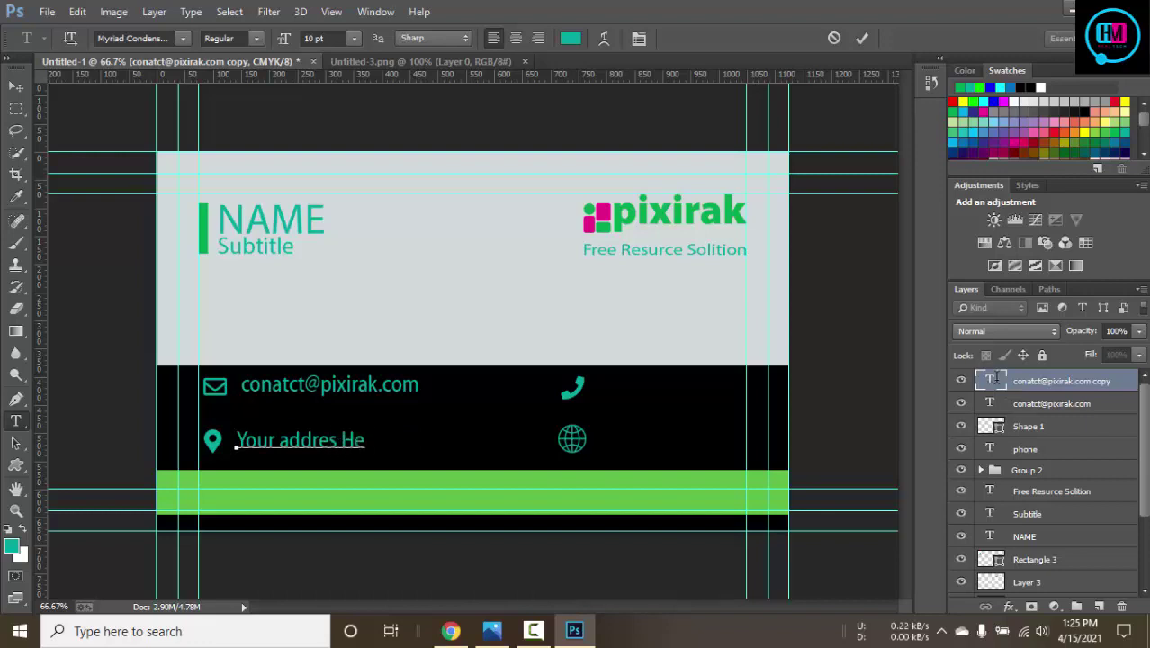
type("re")
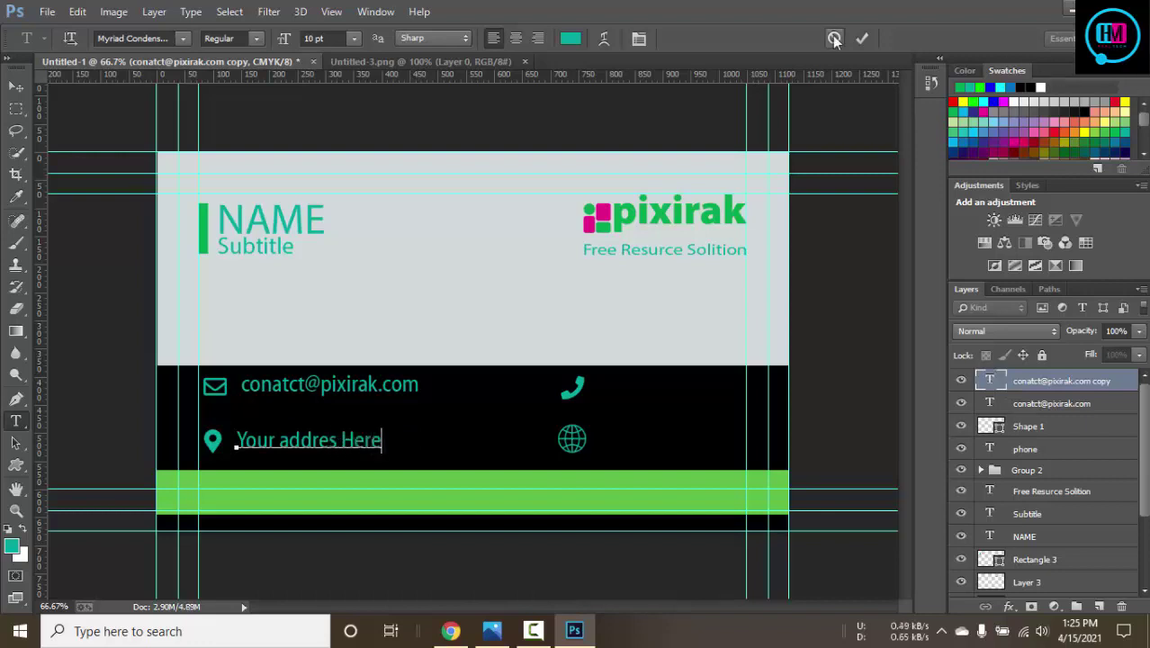
left_click(864, 38)
key("v")
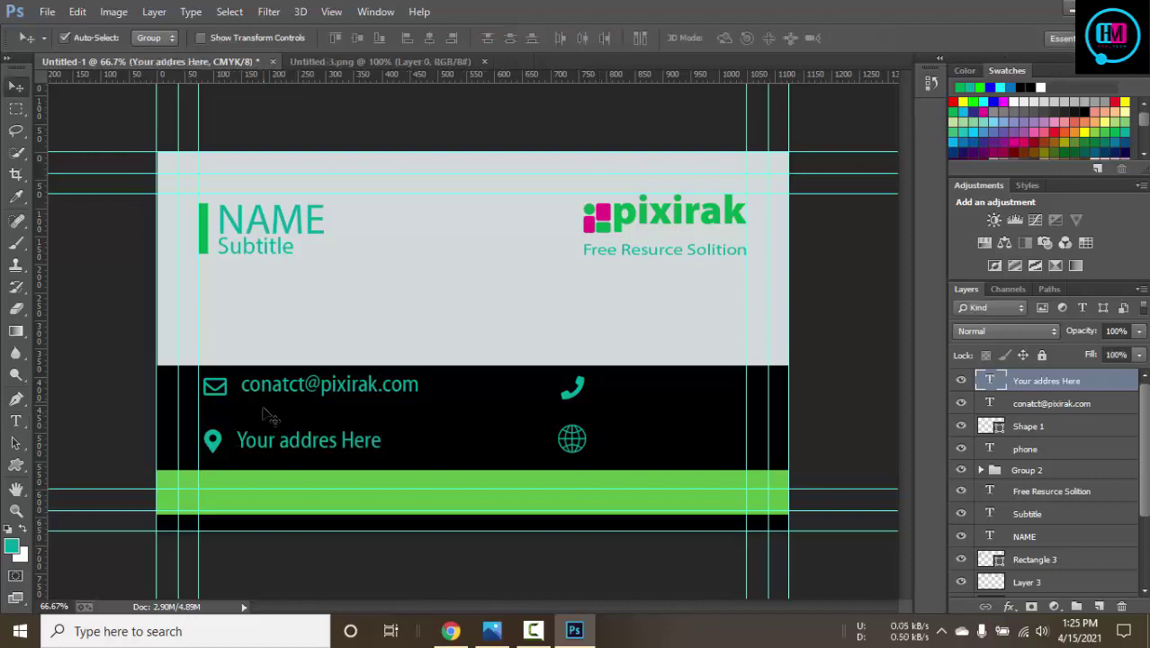
left_click_drag(299, 455, 651, 460)
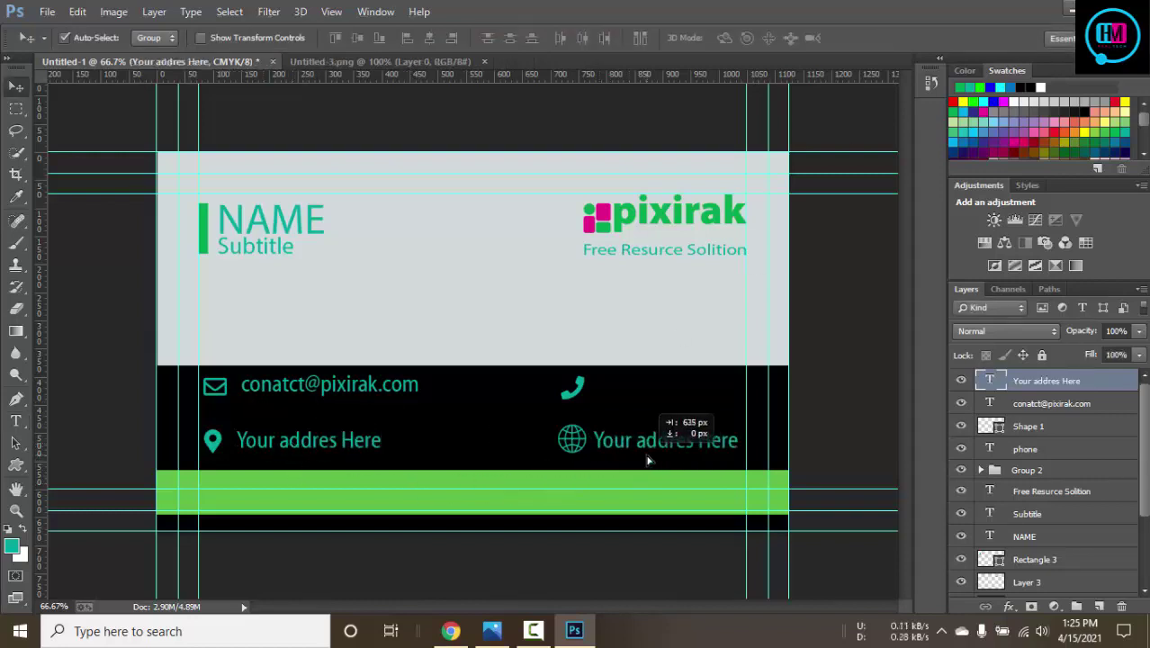
left_click(653, 460)
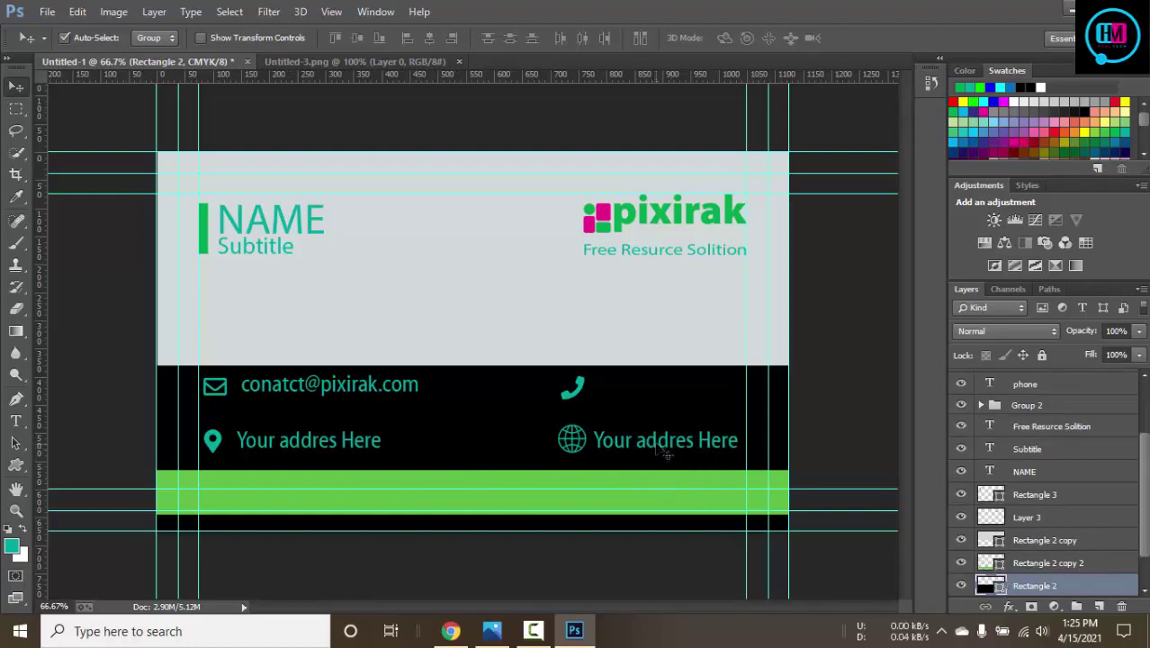
left_click(666, 445)
double_click(989, 381)
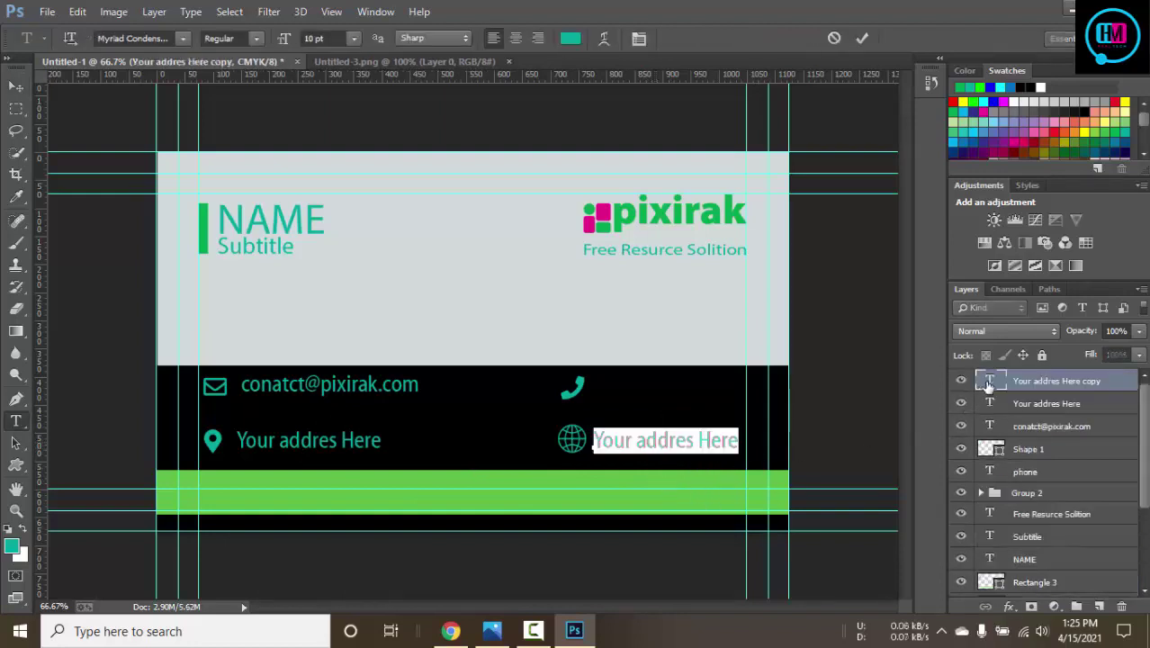
type("www.")
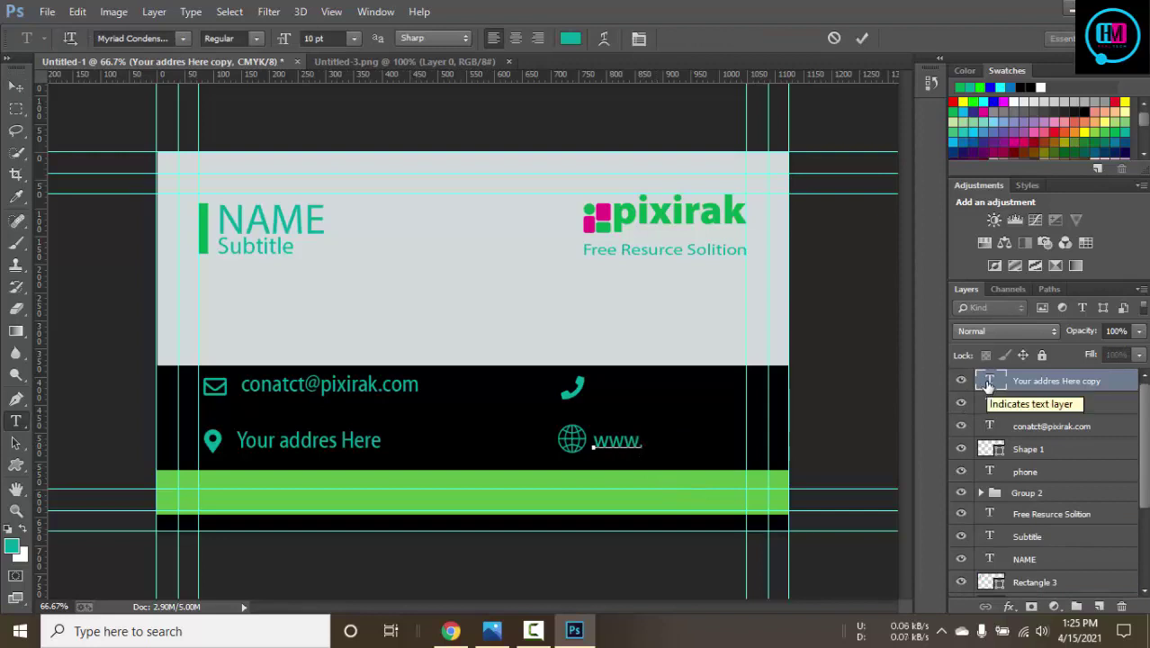
type("pixirak")
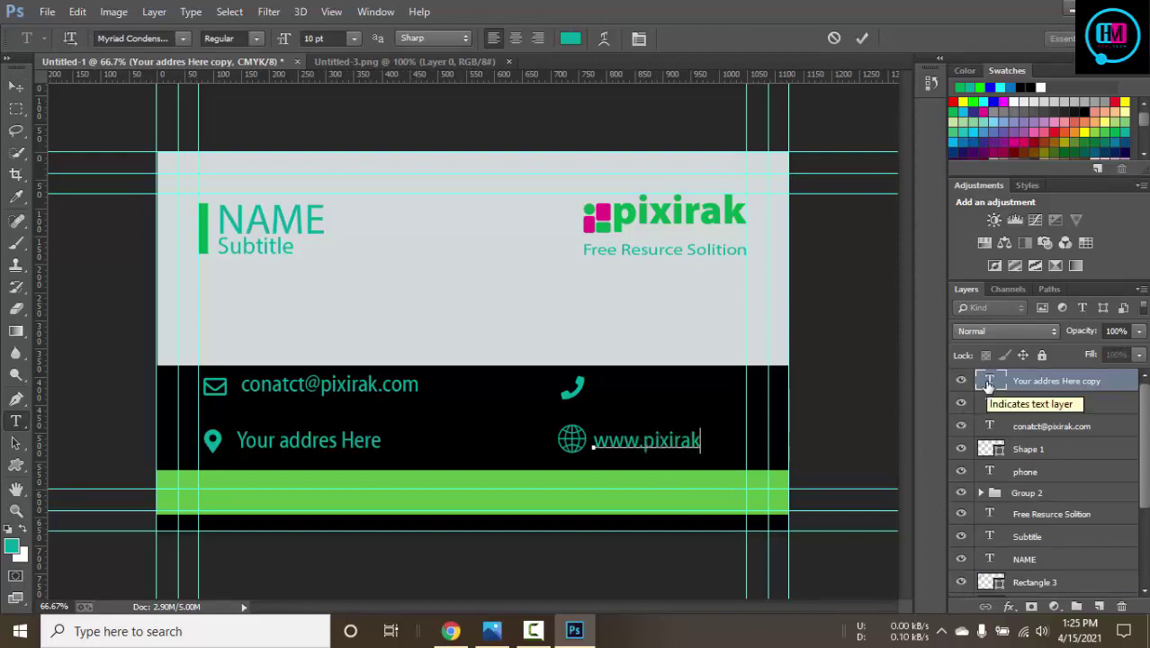
type(".com")
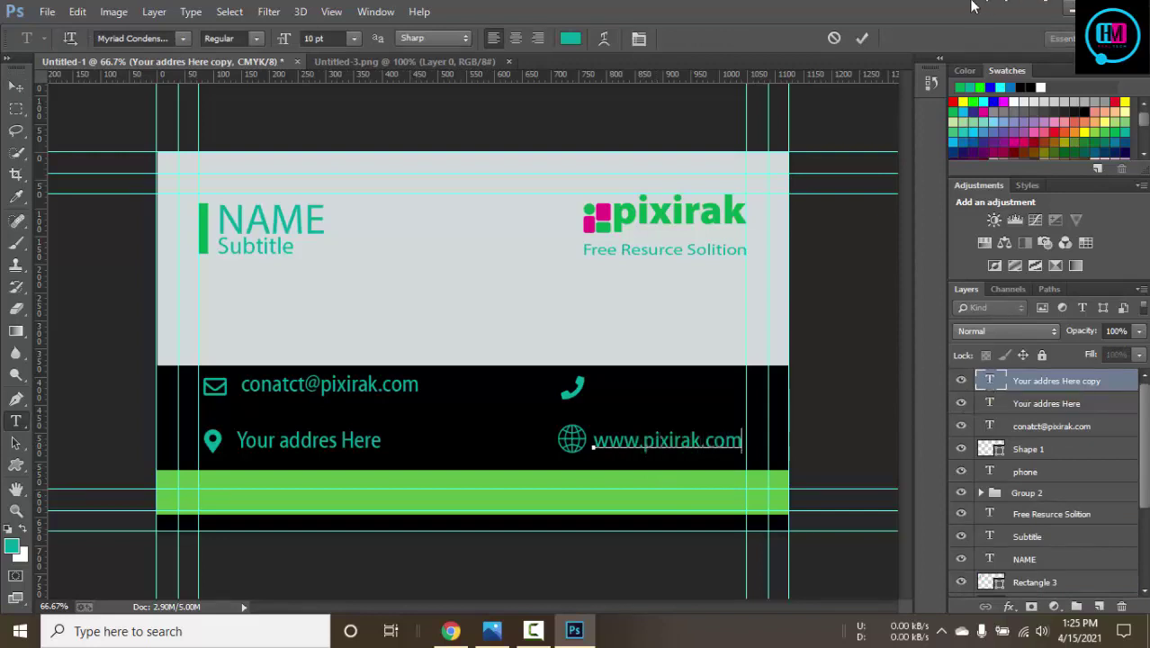
left_click(861, 38)
key("v")
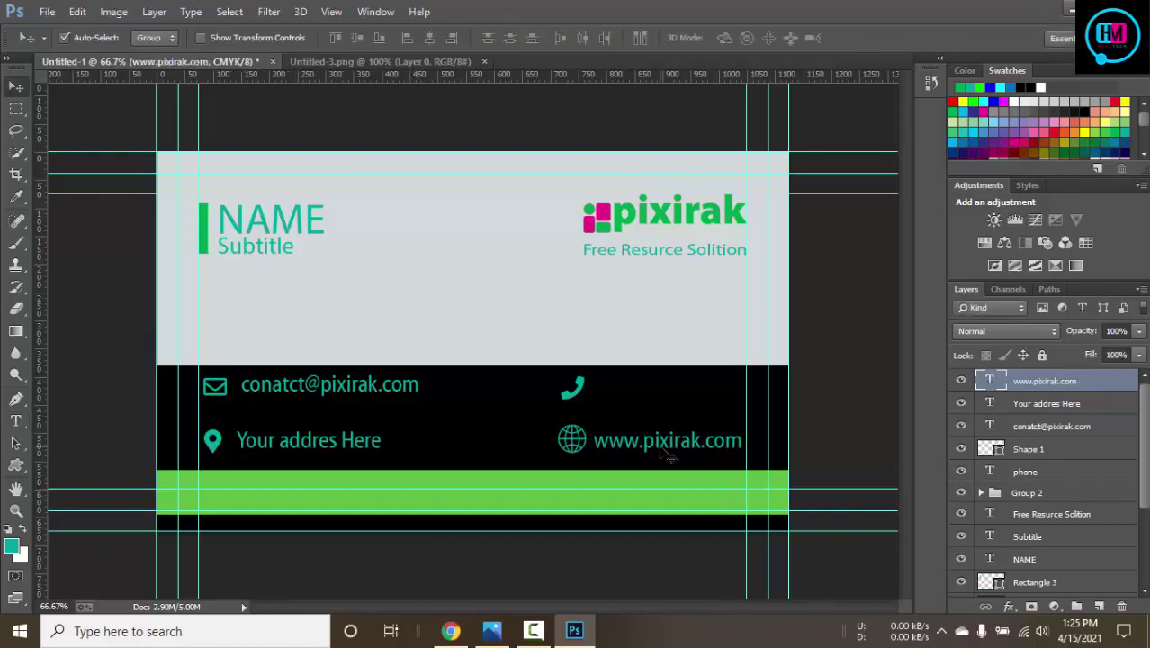
Step: Copy the website line beside the phone icon and replace it with the phone number
left_click_drag(664, 442, 667, 396)
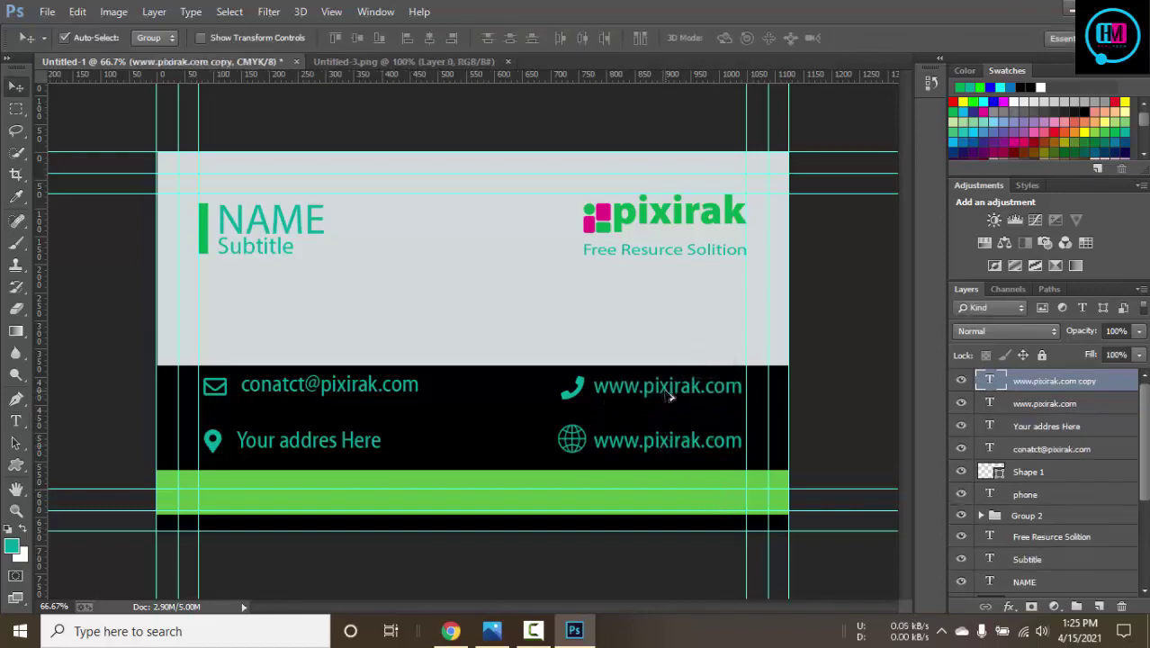
double_click(987, 380)
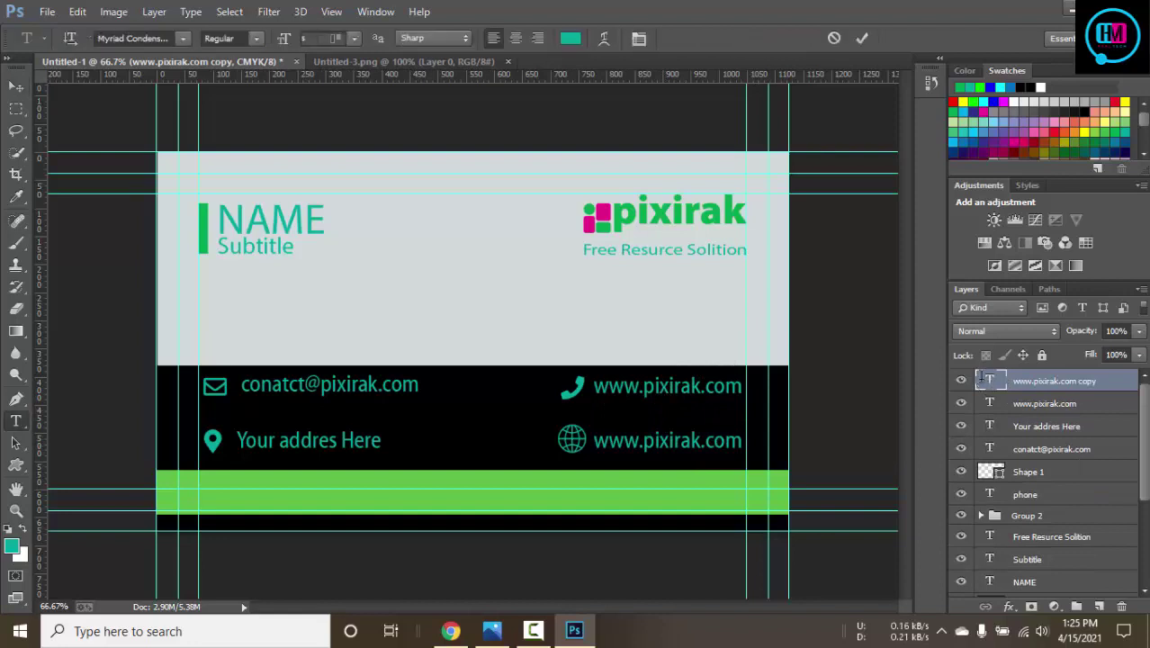
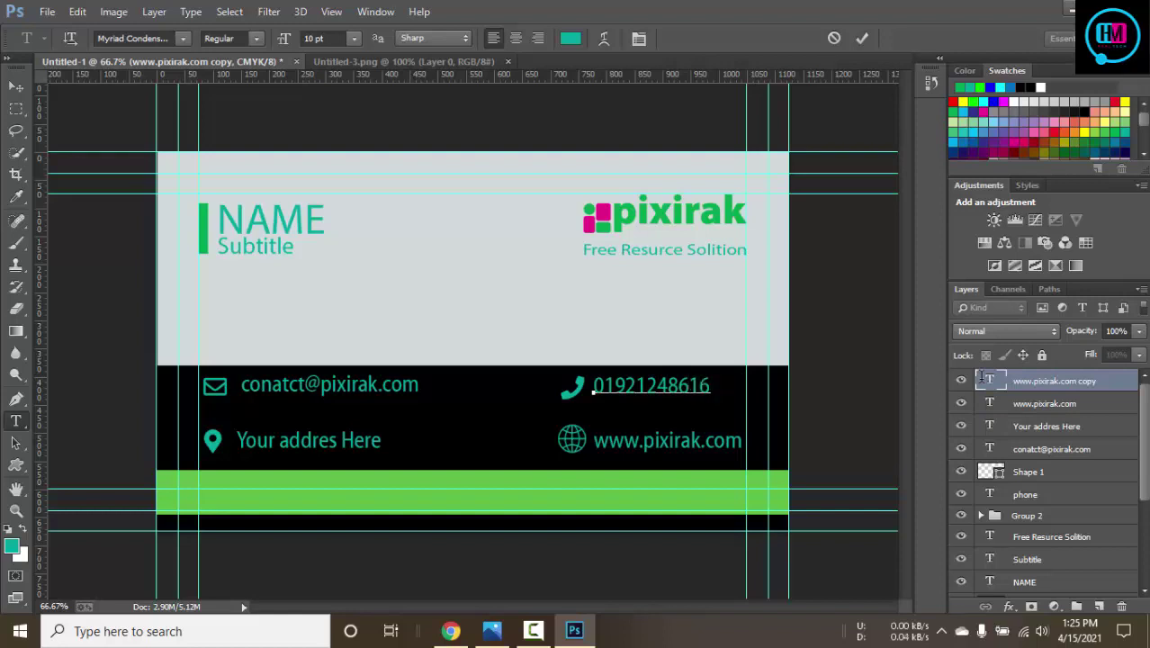
left_click(865, 38)
key("v")
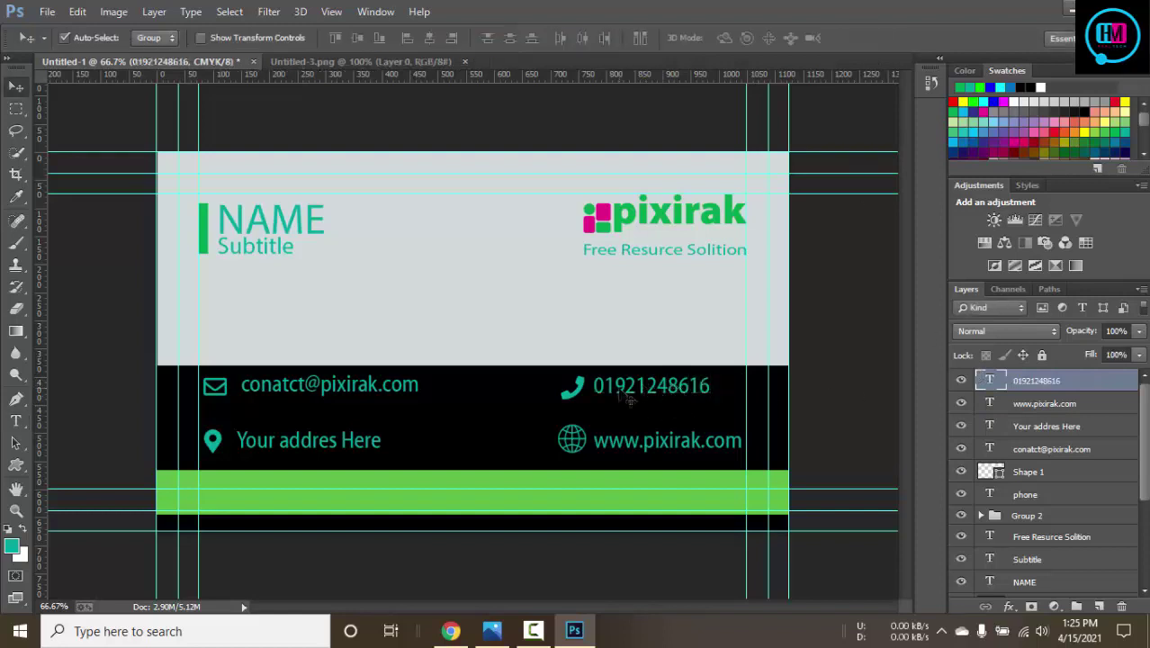
Step: Group the phone number with the phone icon and give the group a phone name
left_click(583, 397, "shift")
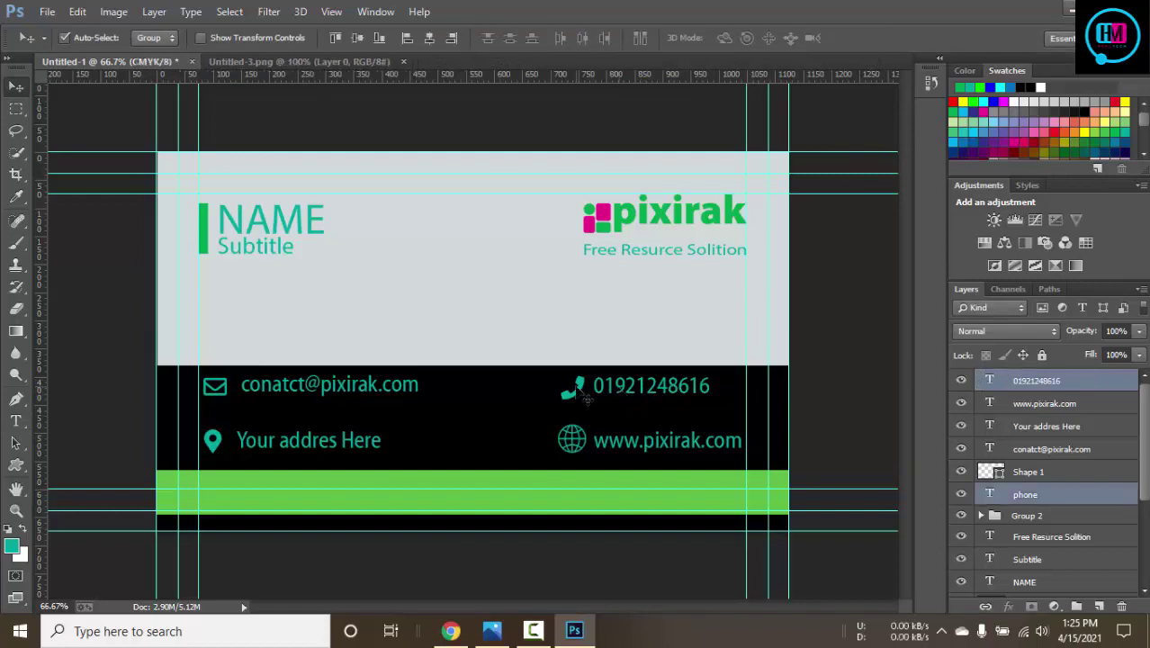
key("ctrl+g")
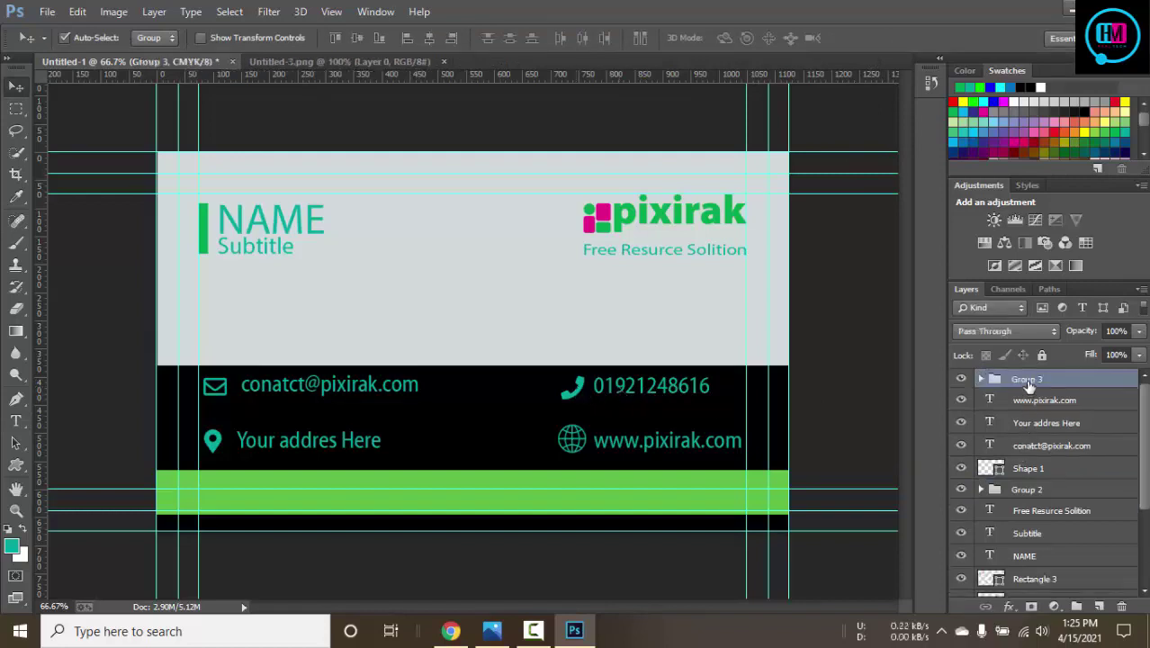
double_click(1029, 380)
type("P")
left_click(1055, 429)
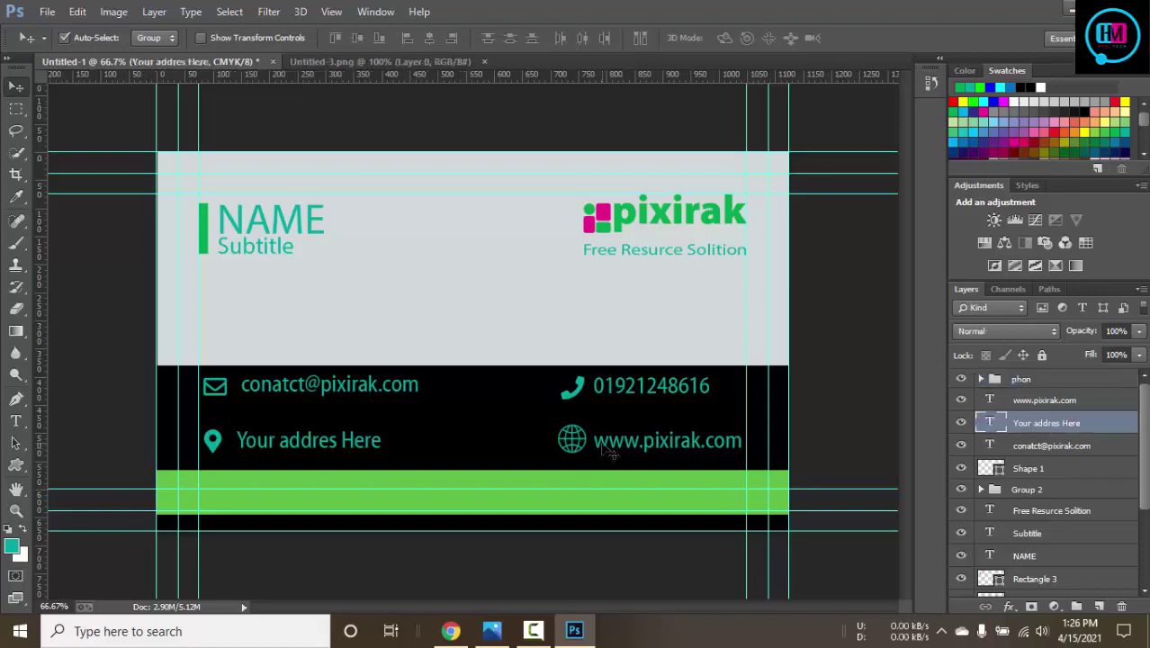
Step: Group the website text with the globe icon and name the group 'web'
left_click(646, 396)
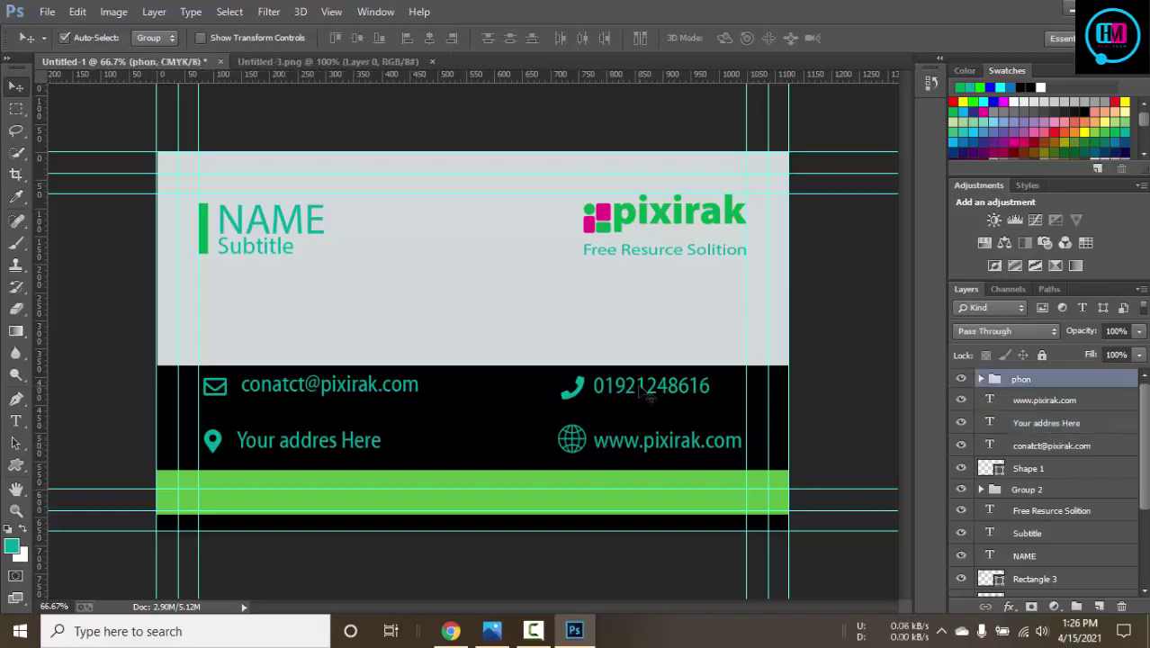
left_click(576, 448)
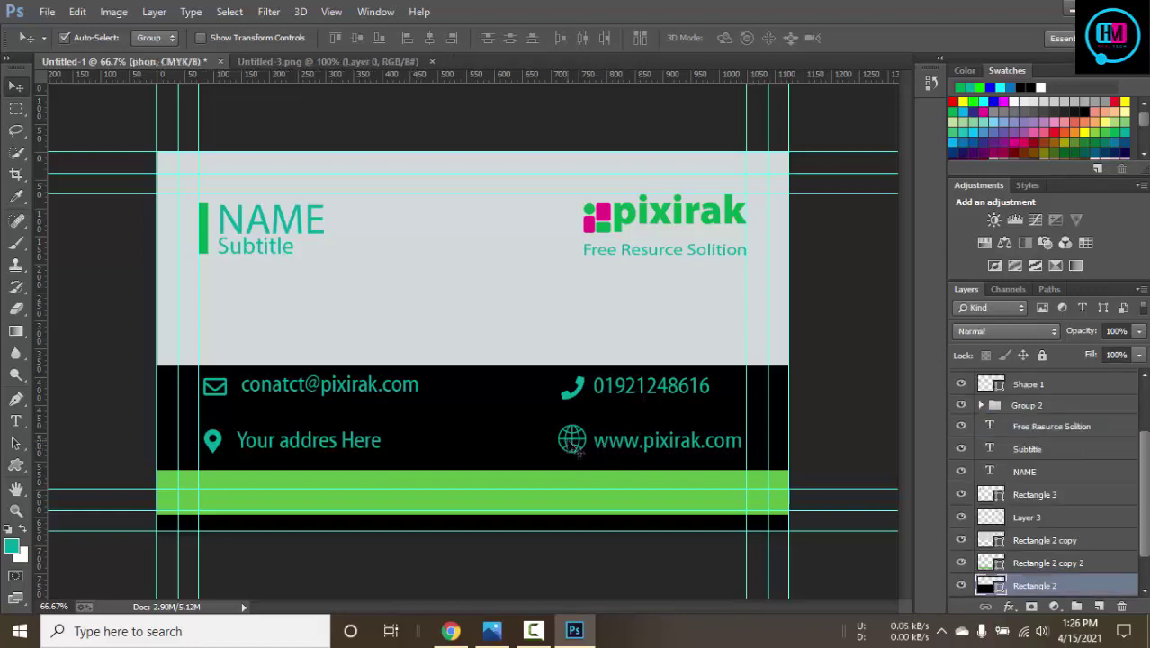
left_click(627, 455)
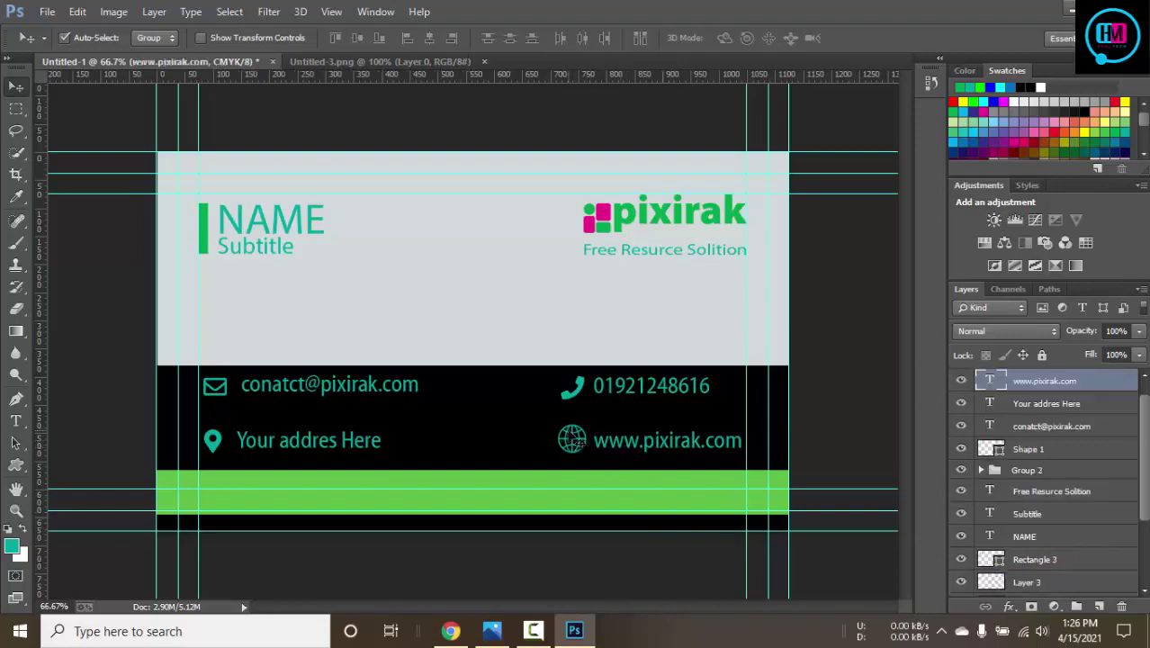
left_click(577, 443, "shift")
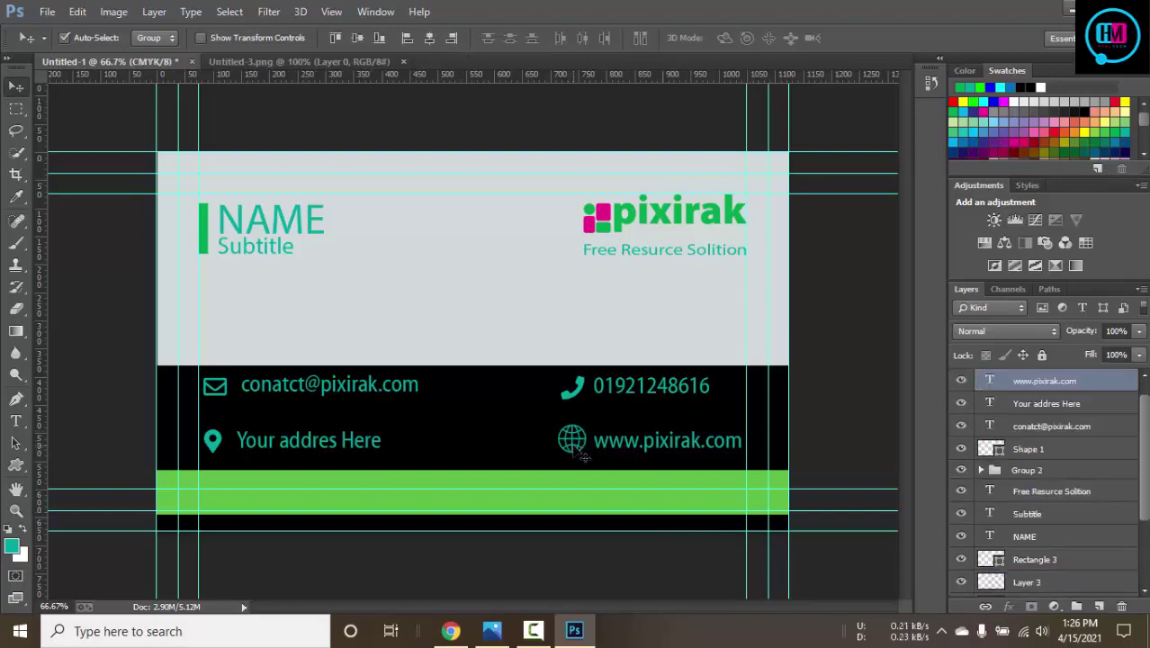
left_click(583, 457, "shift")
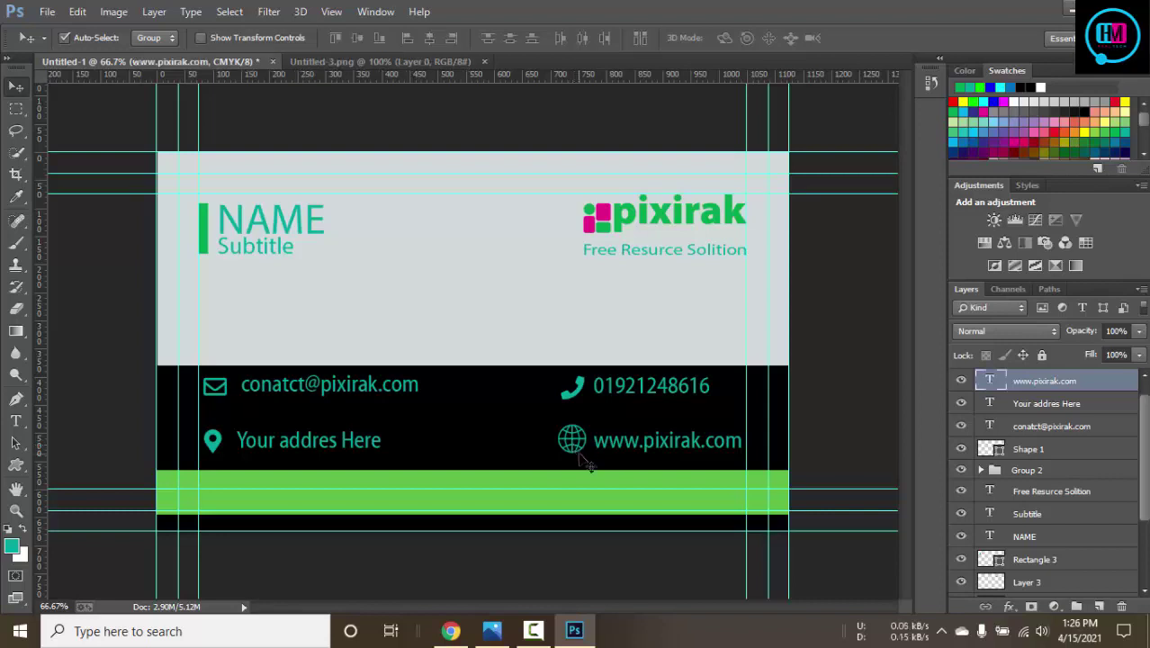
left_click(582, 455, "shift")
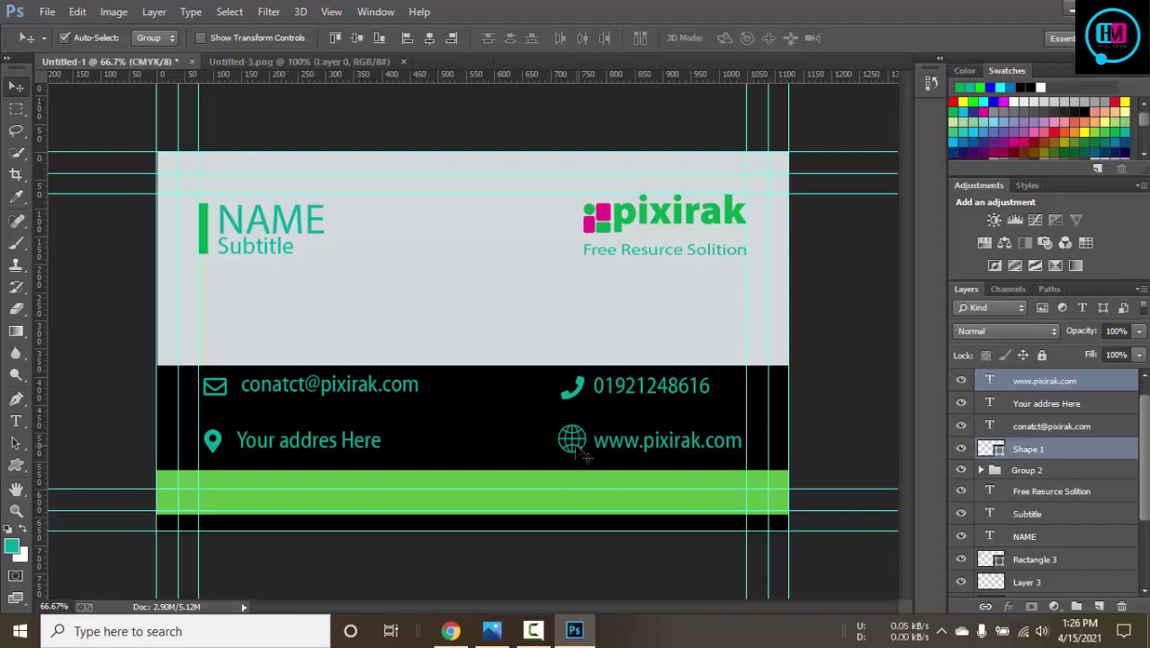
key("ctrl+g")
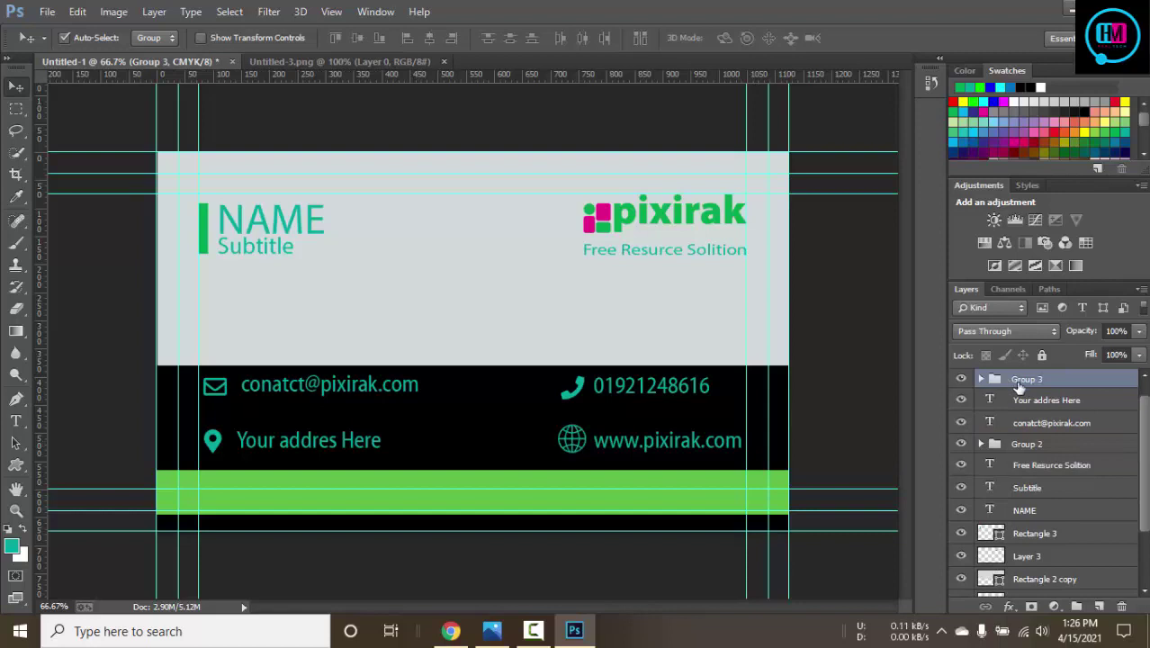
double_click(1019, 381)
type("web")
left_click(1030, 411)
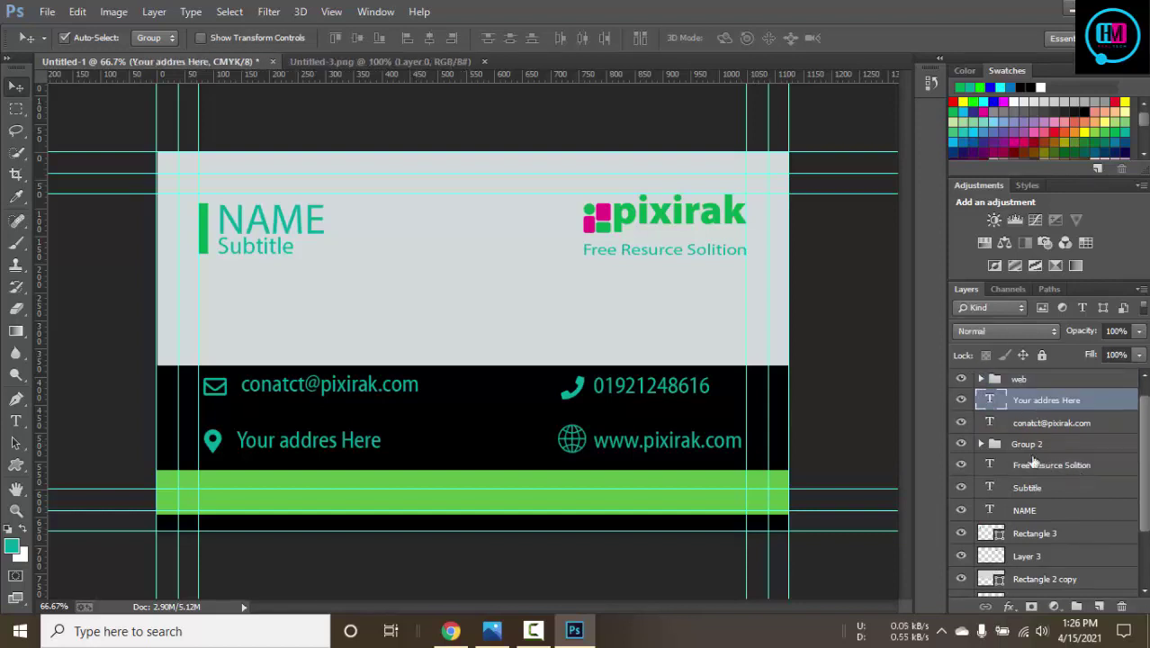
Step: Move the e-mail text layer into Group 2 and expand the group
left_click(230, 403)
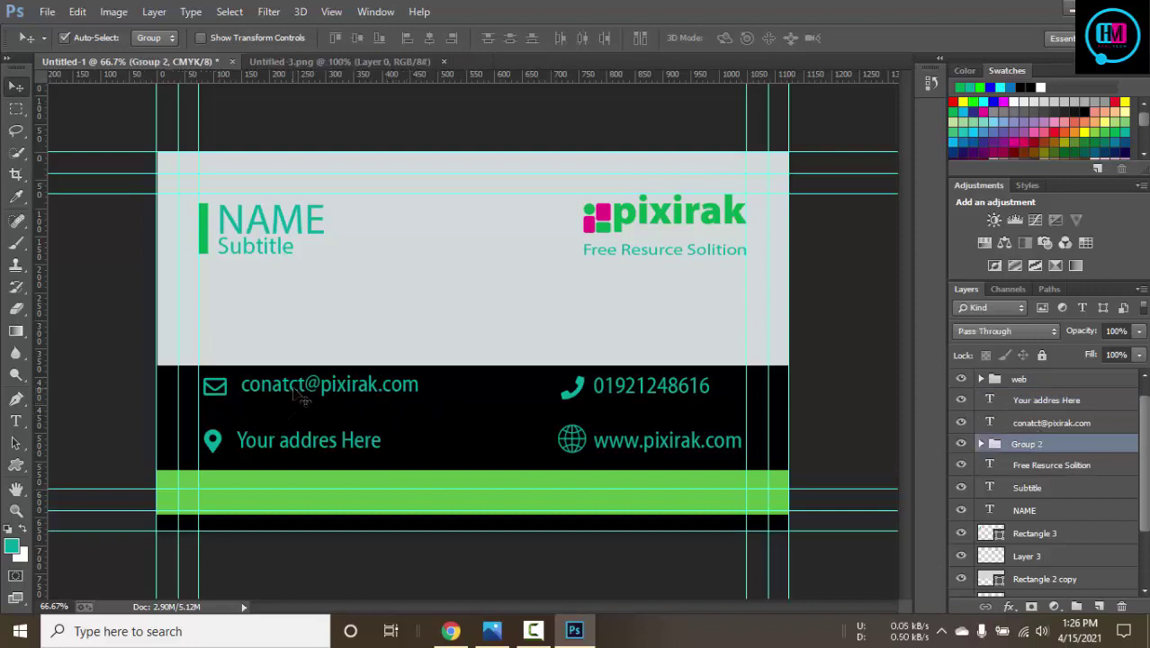
left_click(303, 396, "ctrl")
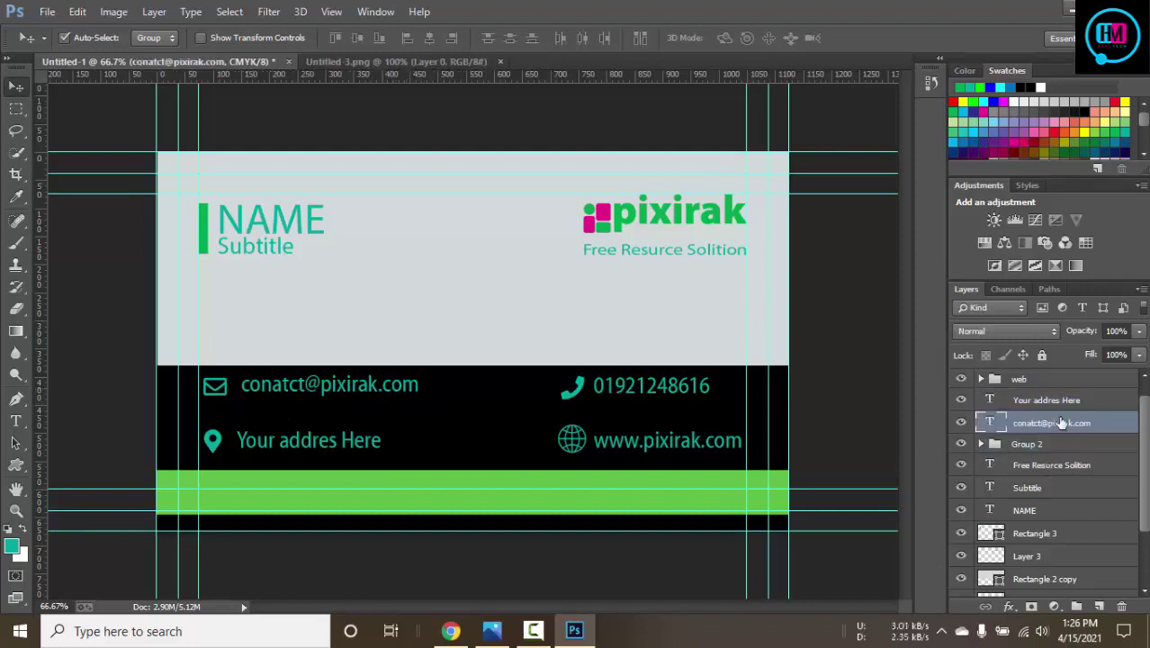
mouse_move(1059, 423)
left_mouse_down()
mouse_move(1058, 434)
mouse_move(1007, 444)
left_mouse_up()
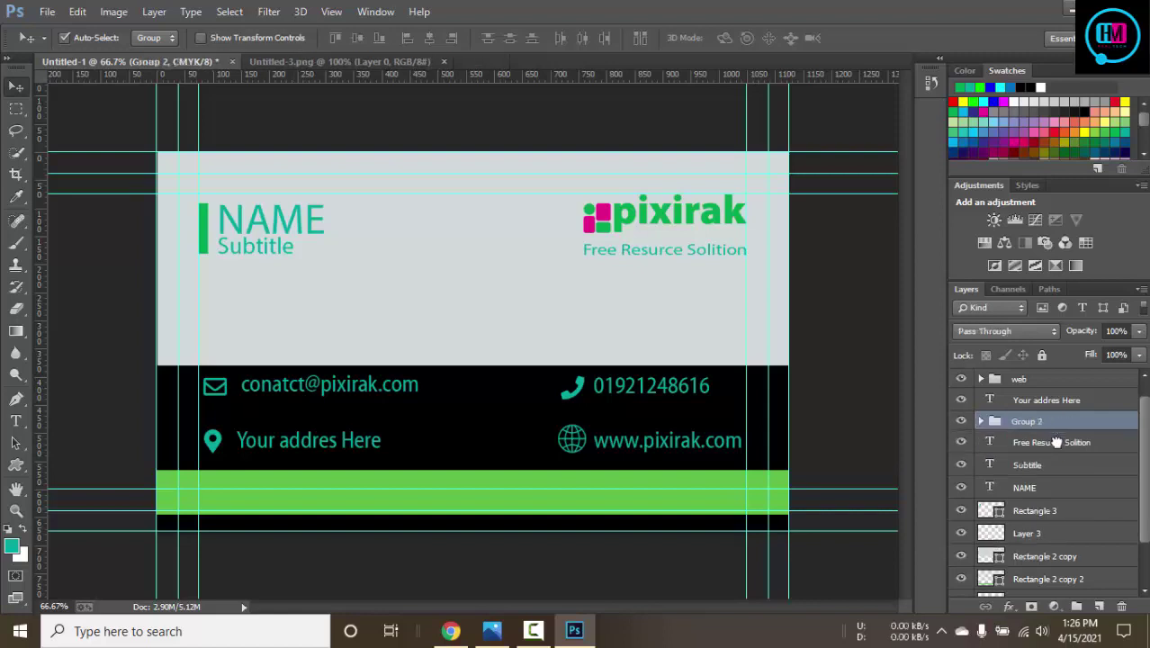
left_click(241, 443)
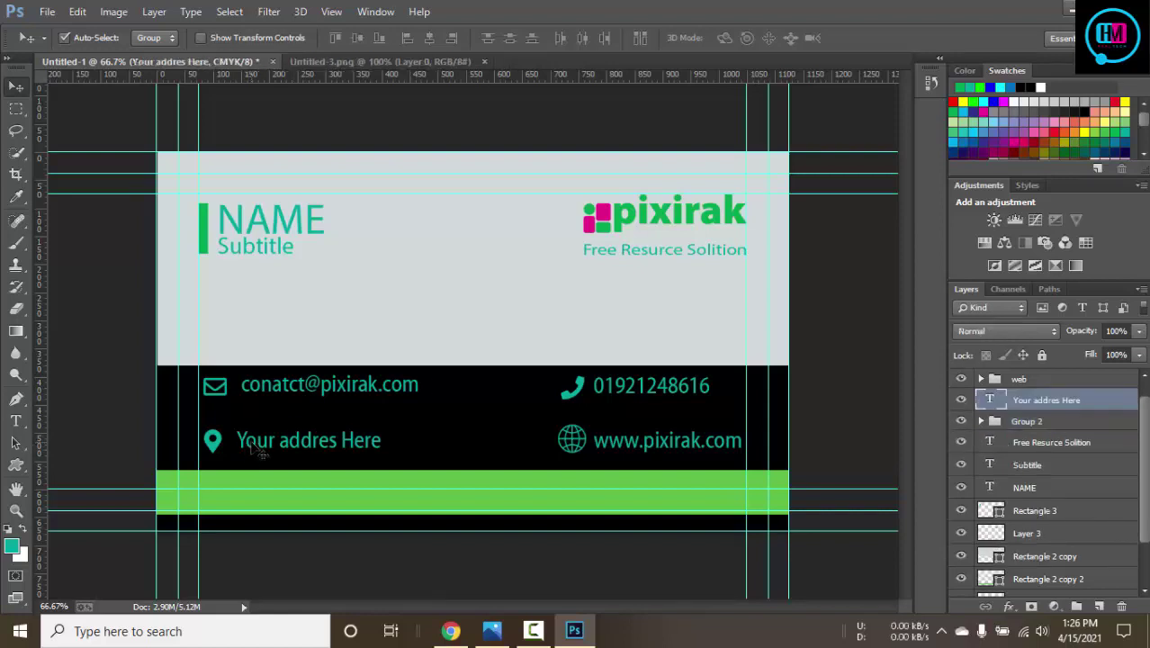
left_click(225, 446)
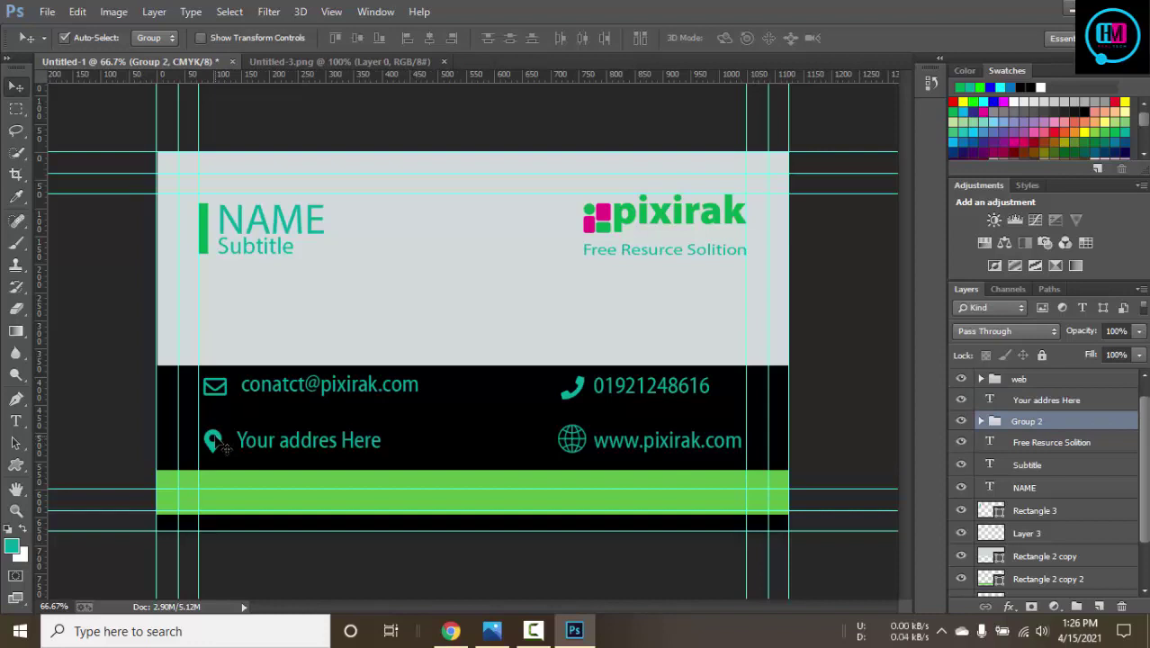
left_click(981, 421)
left_click(981, 421)
left_click(981, 423)
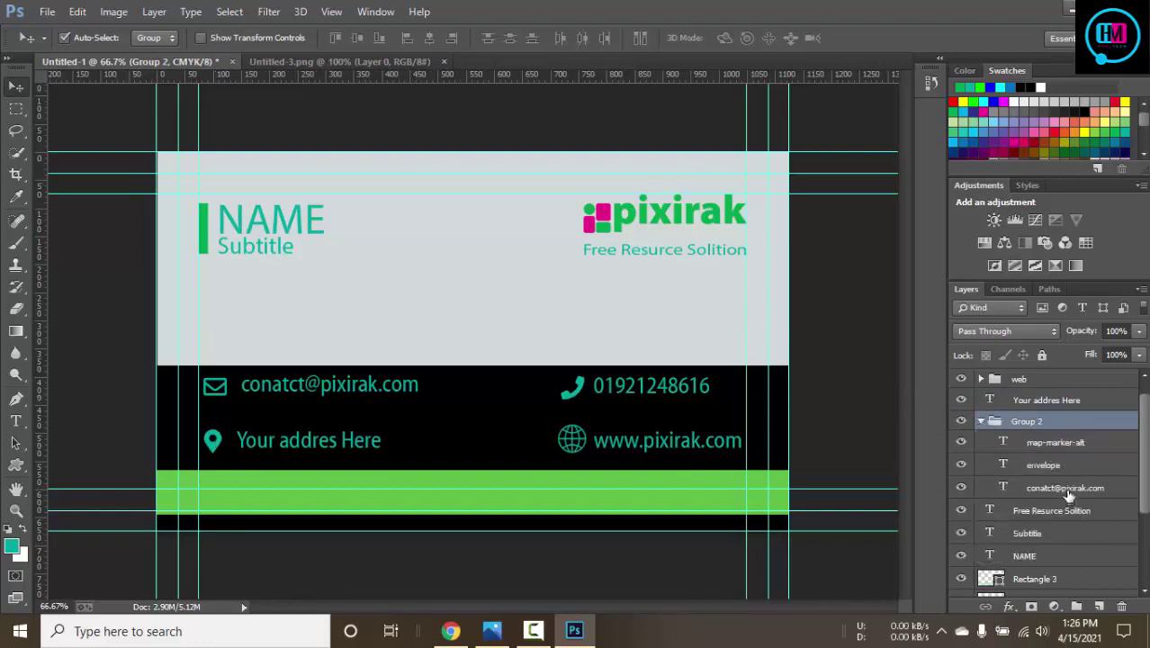
Step: Group the map marker with the address text as 'address' and rename Group 2 'Email'
mouse_move(1069, 453)
left_mouse_down()
mouse_move(1065, 406)
mouse_move(1044, 412)
left_mouse_up()
left_click(1042, 423, "shift")
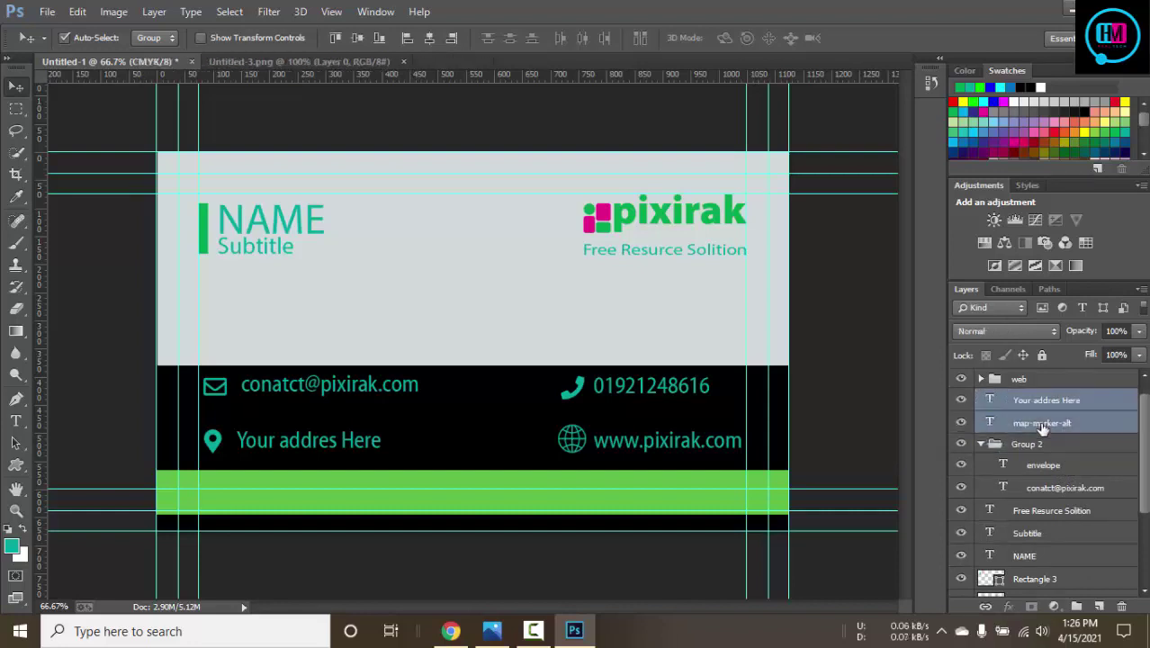
key("ctrl+g")
double_click(1016, 398)
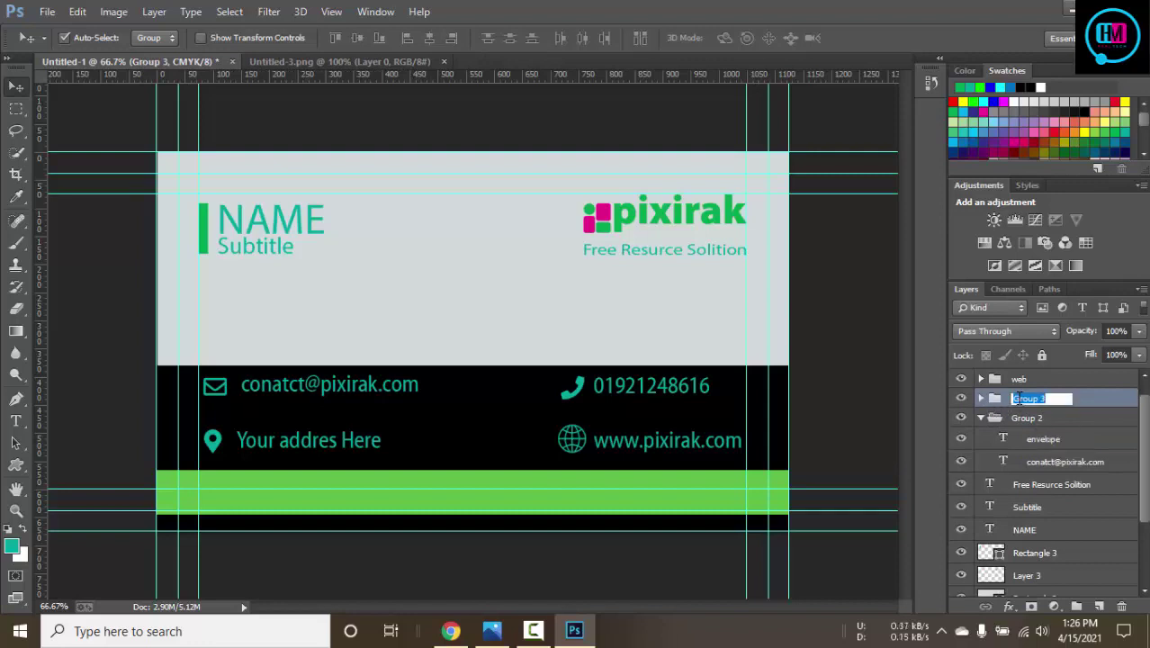
type("address")
key("Return")
double_click(1024, 419)
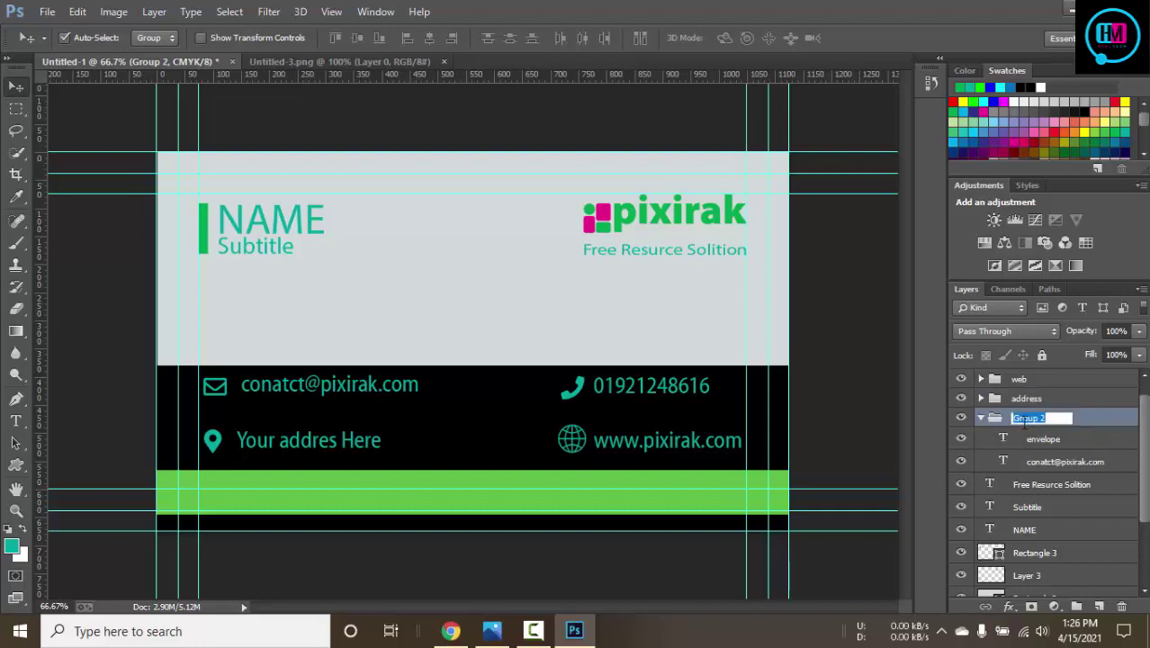
type("Email")
left_click(1032, 461)
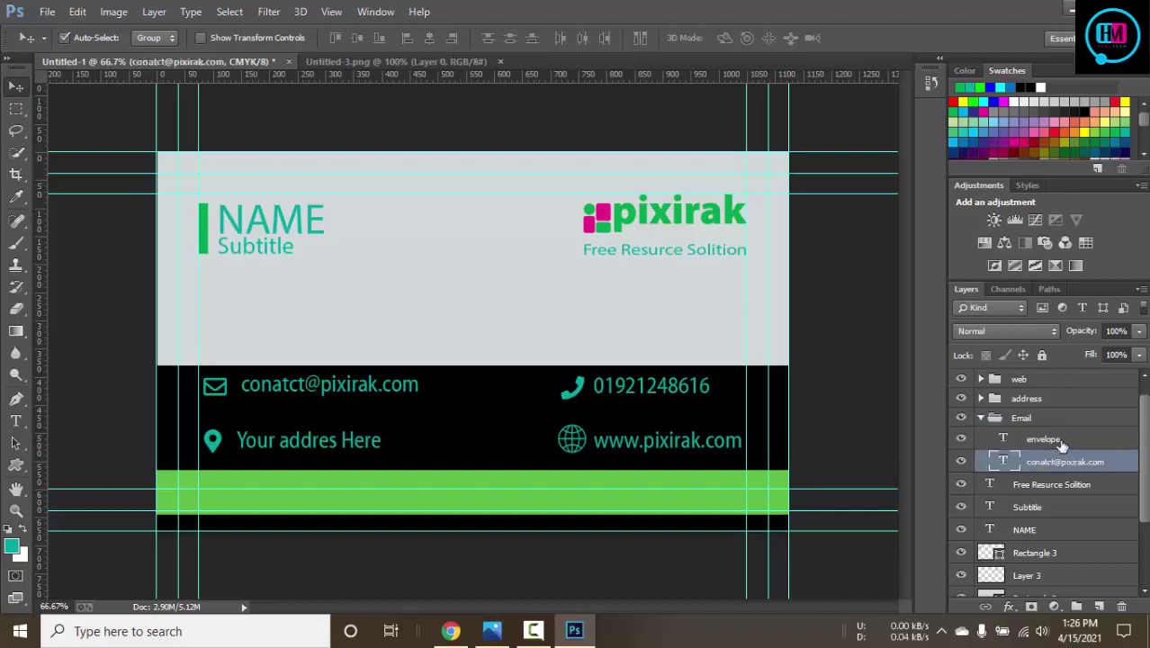
Step: Align the envelope icon vertically with the email text, undoing the left and horizontal-centre alignments, and collapse the Email group
left_click(1060, 441, "shift")
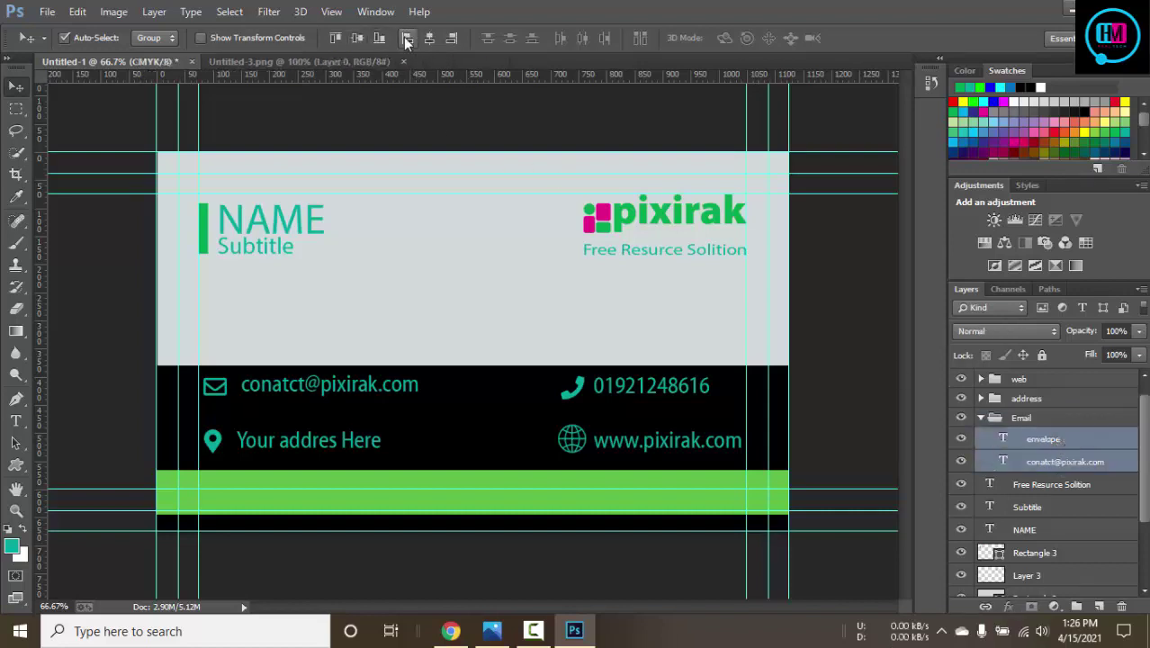
left_click(357, 37)
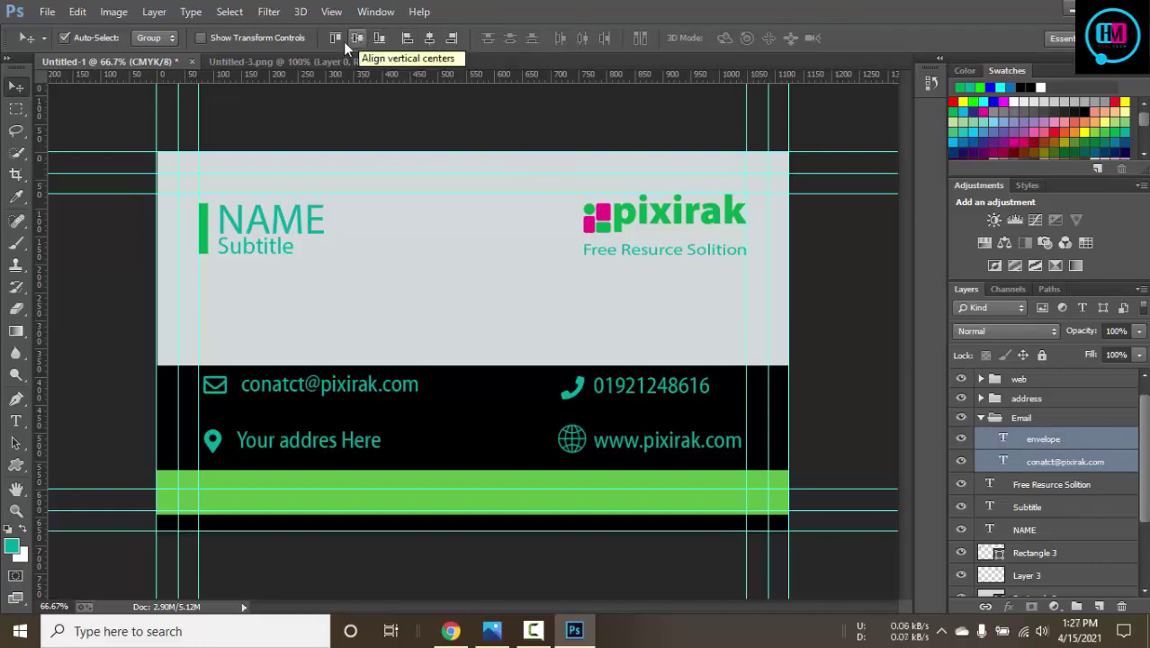
left_click(338, 43)
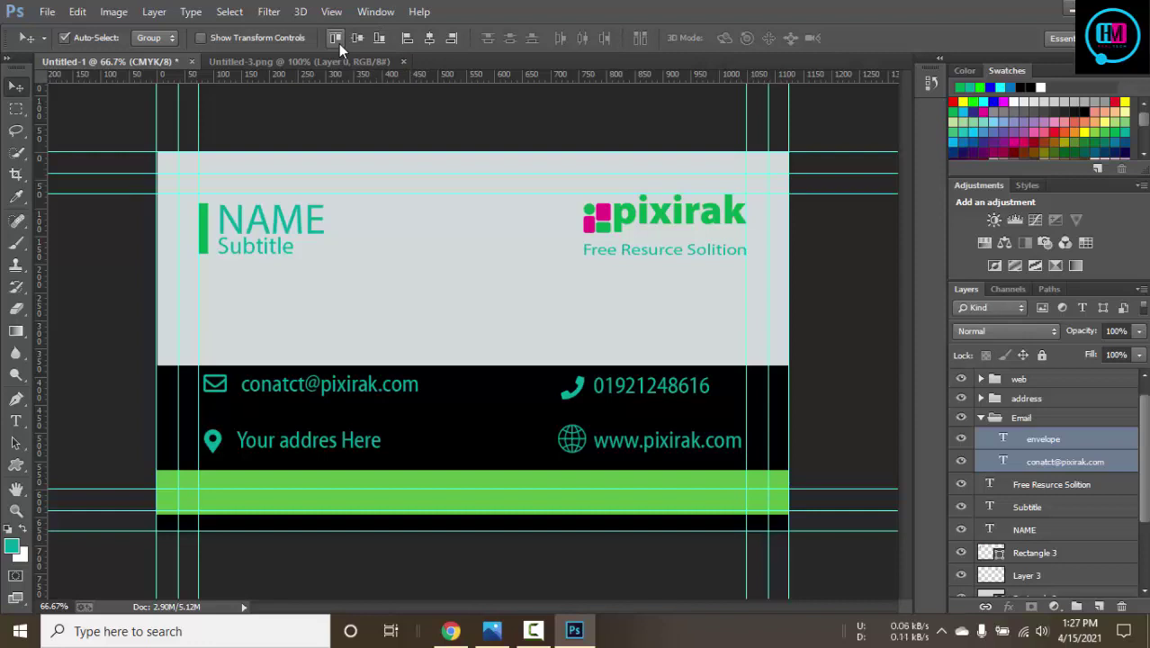
left_click(357, 39)
left_click(417, 39)
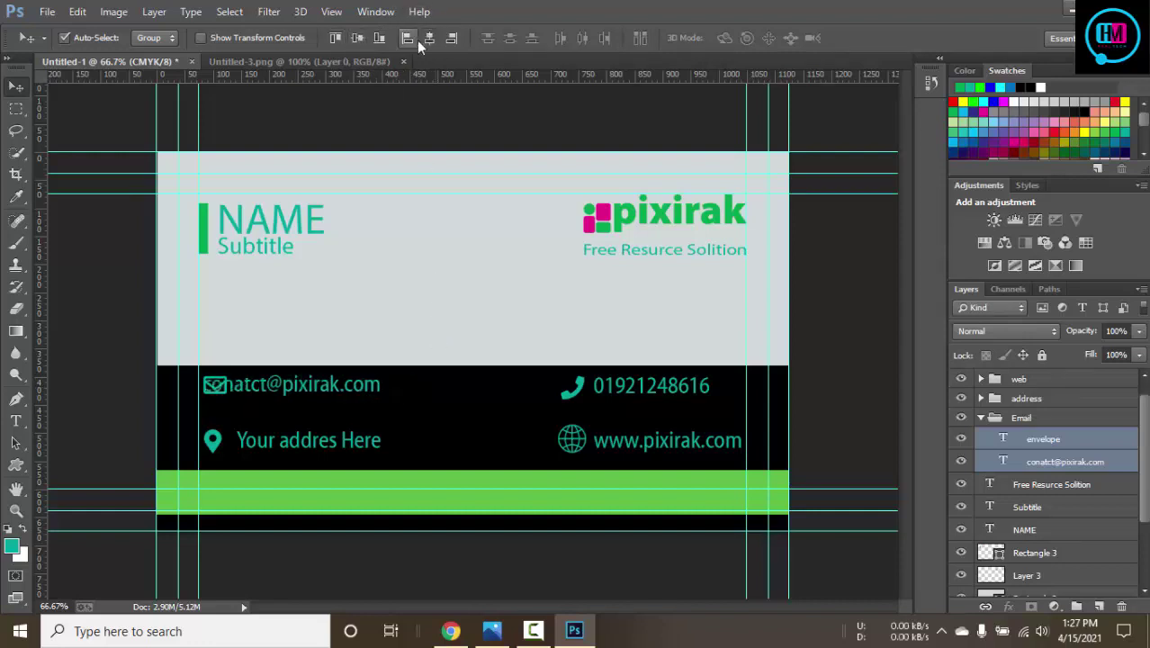
key("ctrl+z")
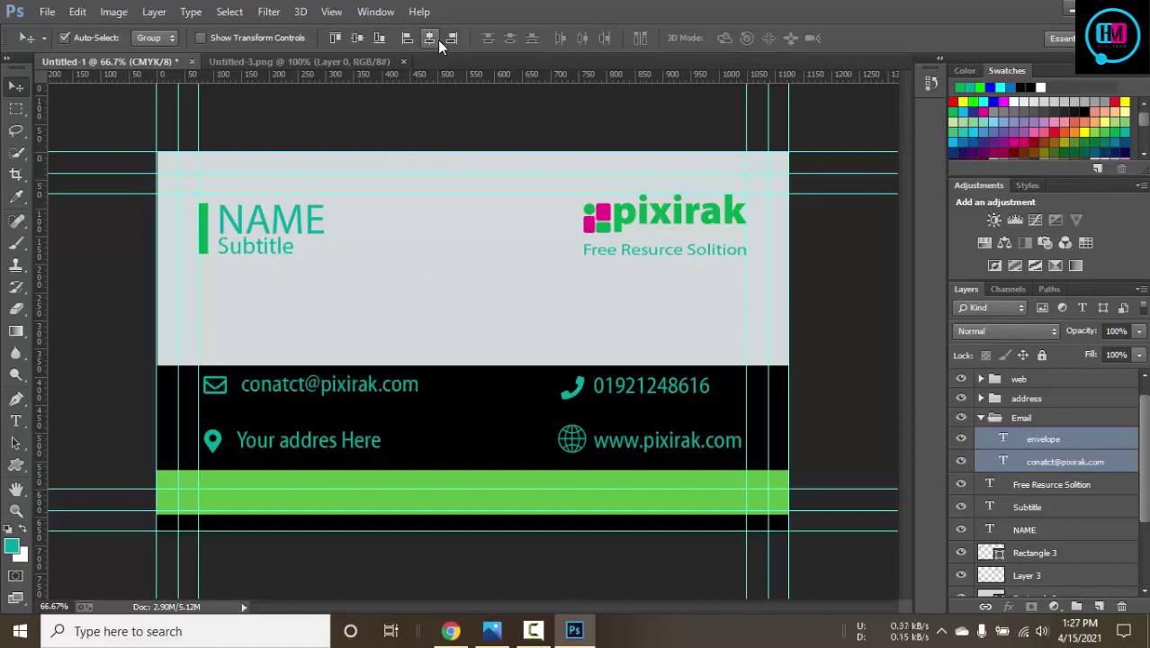
left_click(438, 40)
key("ctrl+z")
left_click(981, 418)
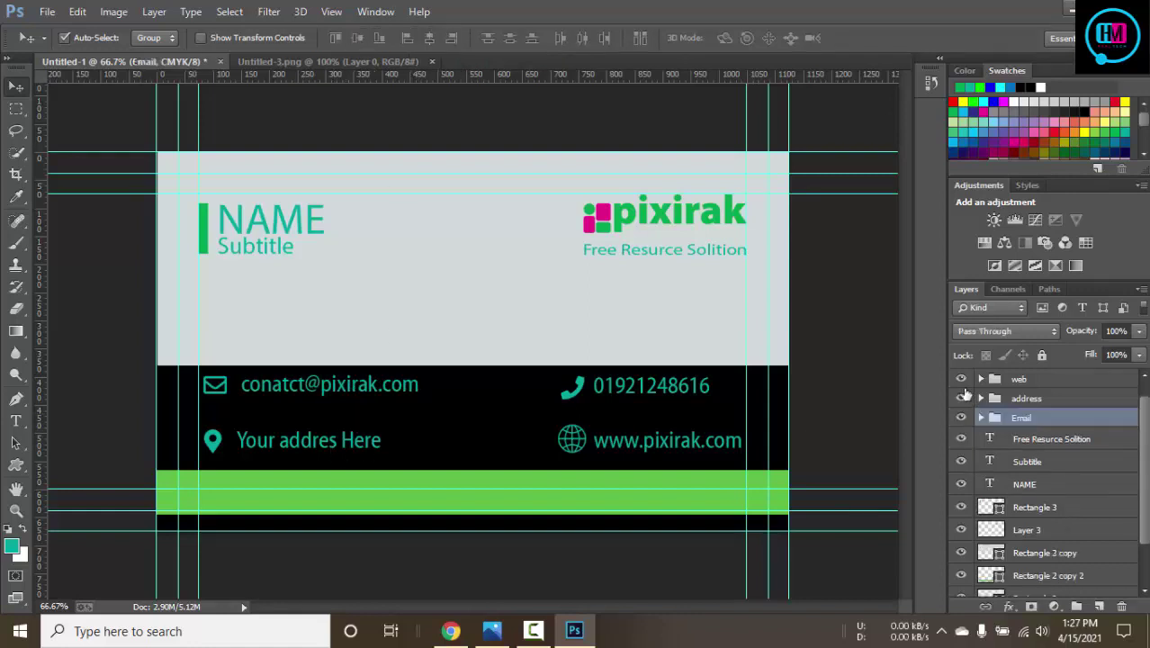
left_click(306, 443)
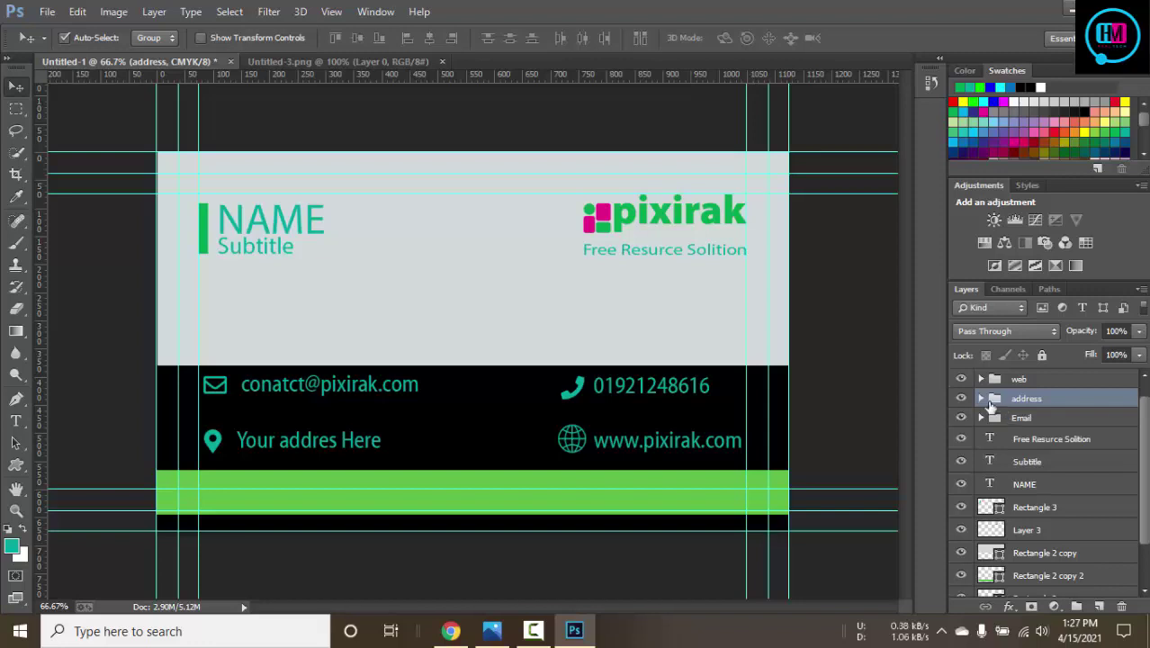
Step: Vertically centre the 'Your addres Here' text on its map-marker icon
left_click(981, 398)
left_click(1049, 422)
left_click(1047, 446, "shift")
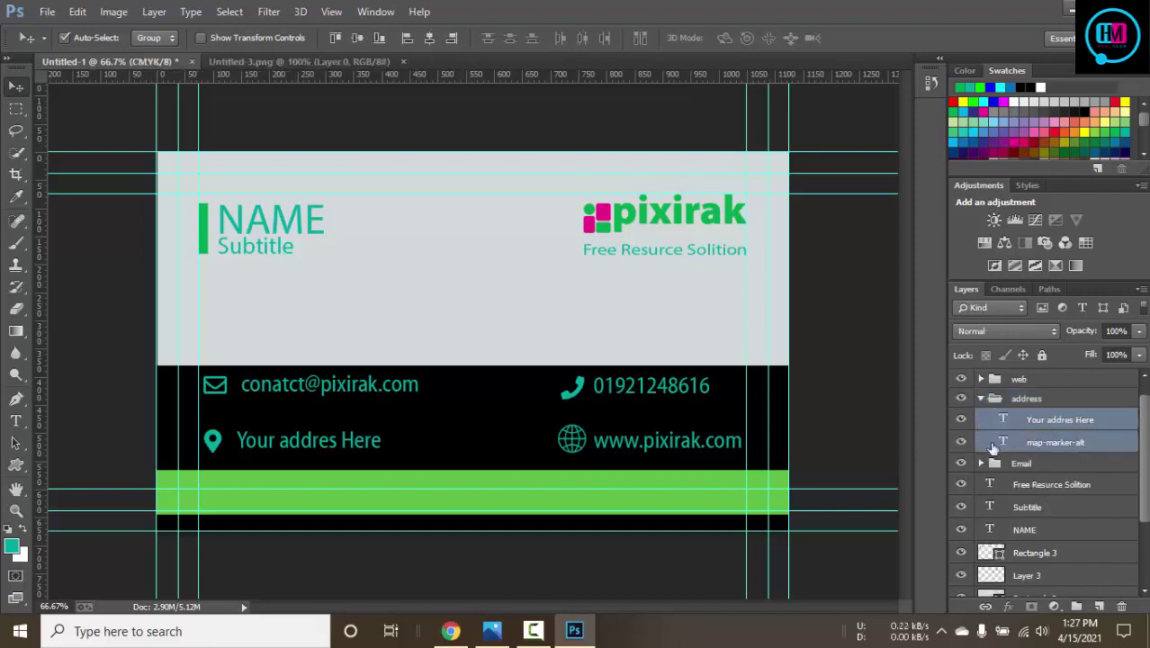
left_click(357, 38)
left_click(342, 38)
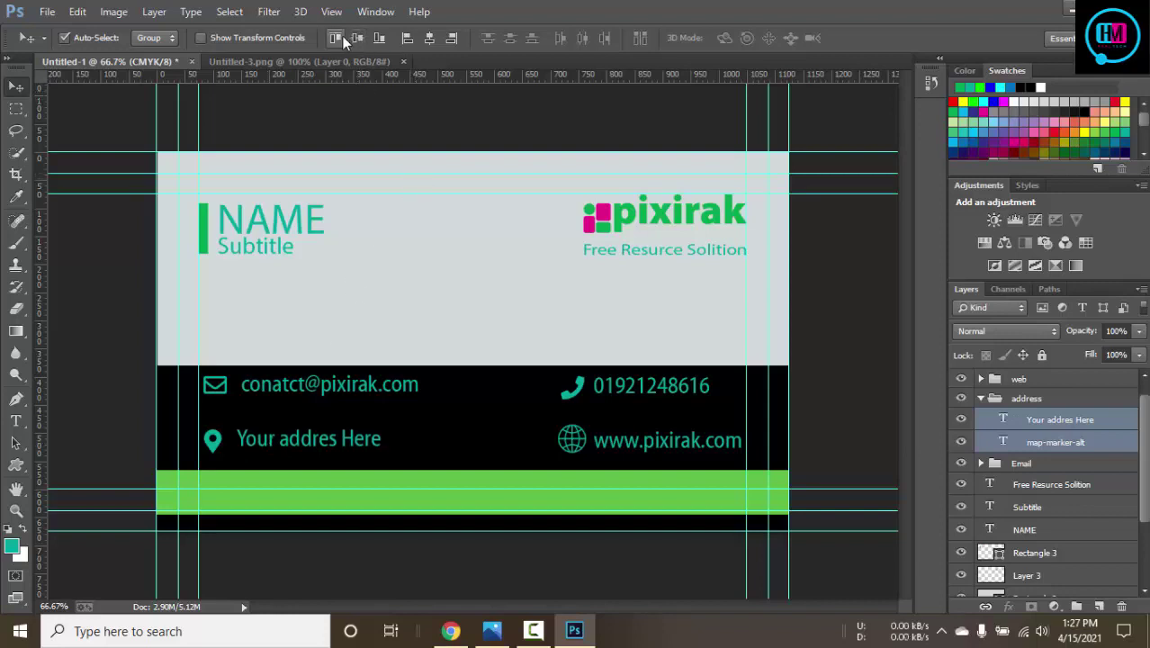
left_click(357, 37)
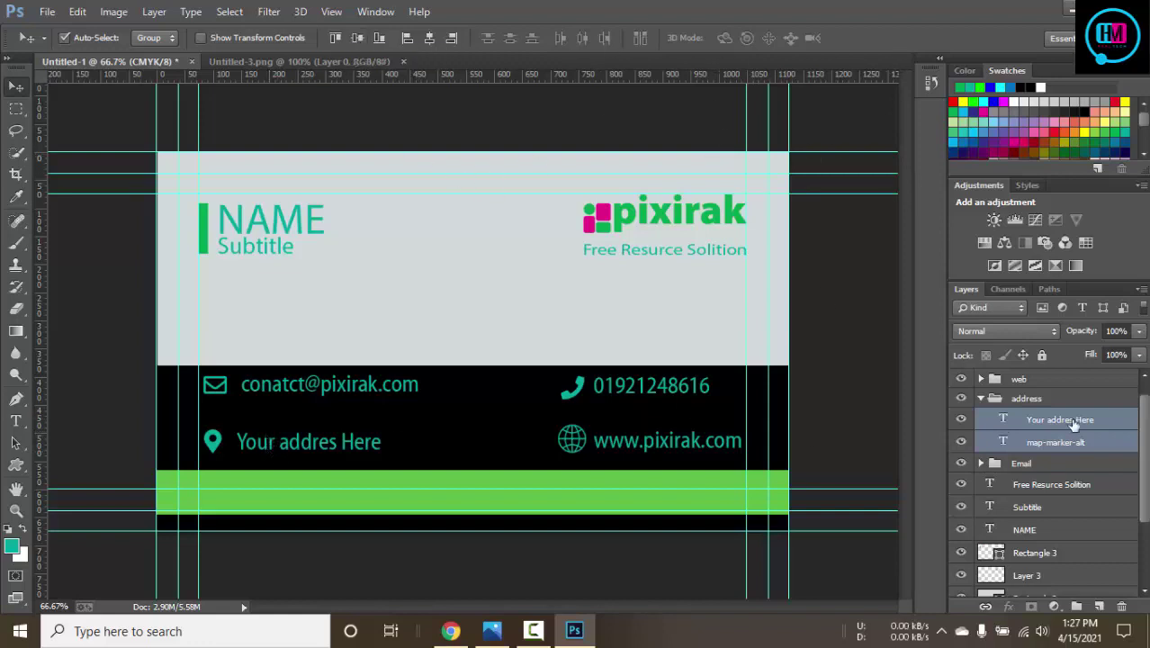
Step: Nudge the collapsed address group up two steps with a free transform
left_click(1017, 401)
left_click(980, 398)
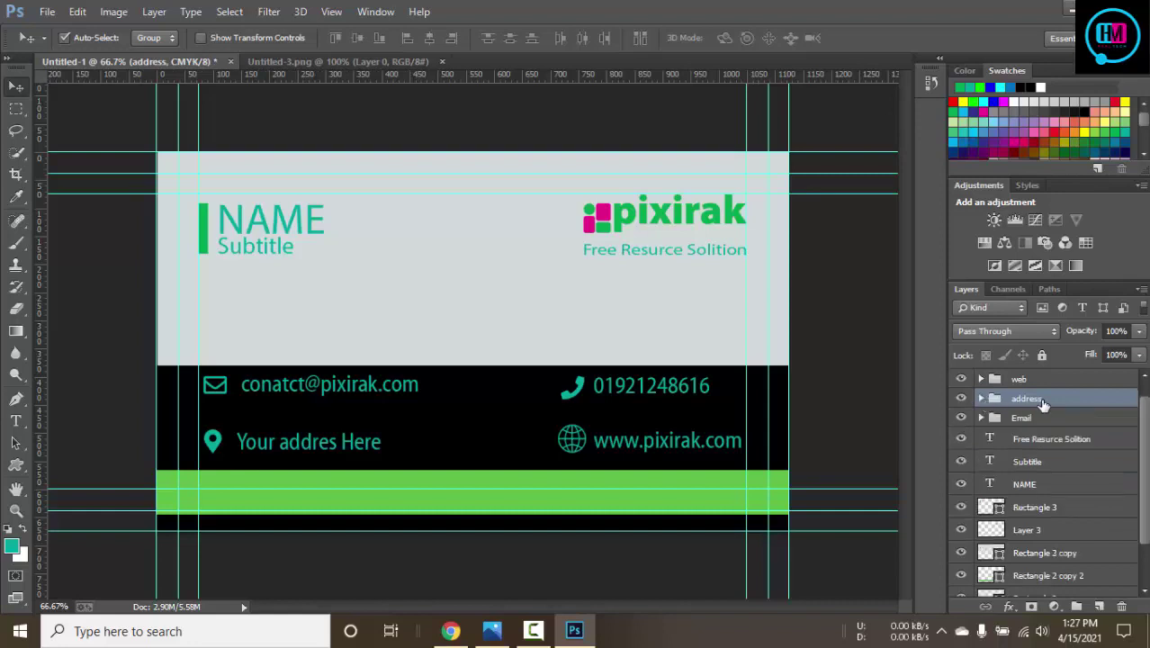
key("ctrl+t")
key("Up")
key("Up")
key("Up")
key("Up")
key("Up")
key("Up")
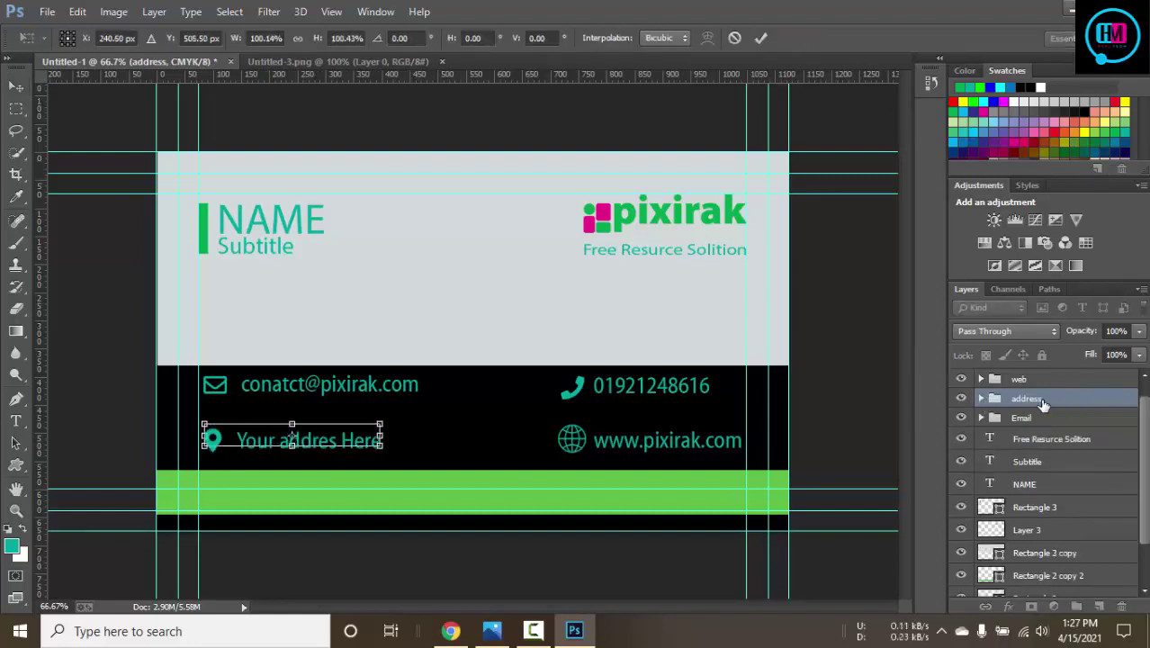
key("Up")
key("Up")
key("Up")
key("Up")
key("Up")
key("Up")
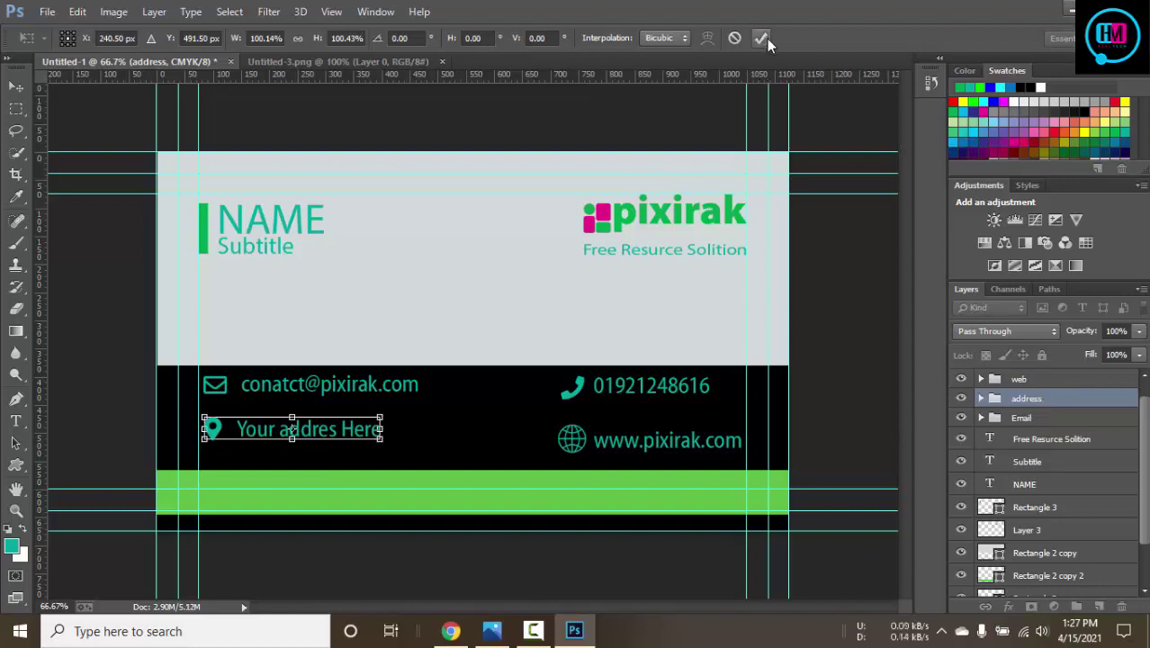
left_click(762, 38)
Step: Move the web group up two nudges
left_click(668, 453)
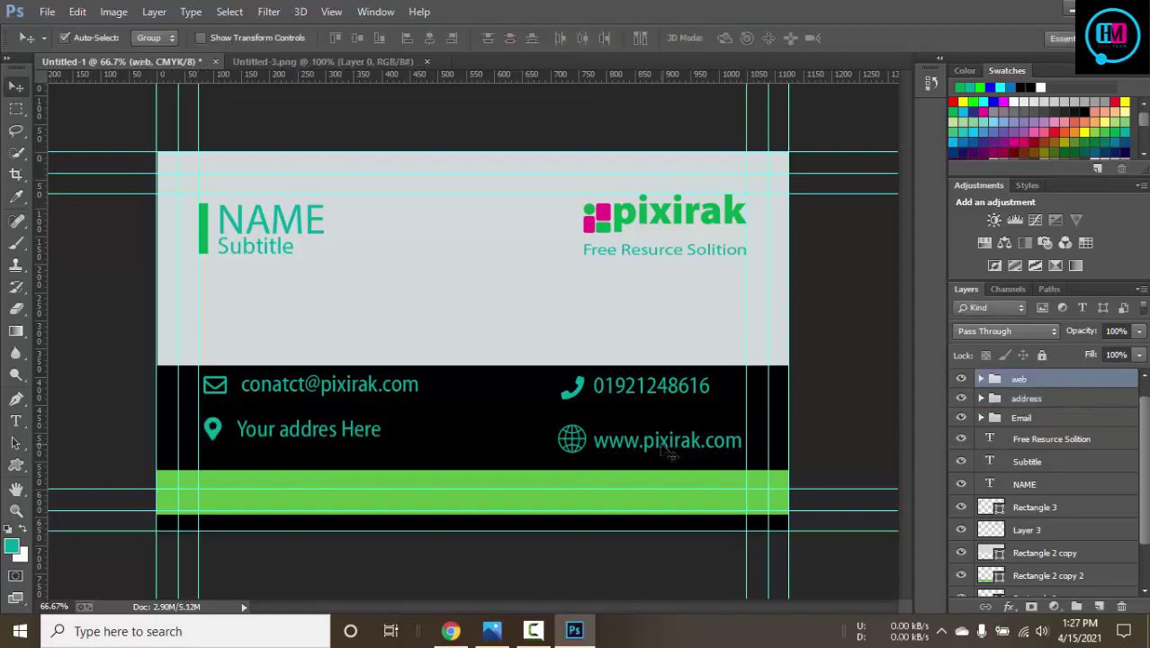
key("Up")
key("Up")
key("Up")
key("Up")
key("Up")
key("Up")
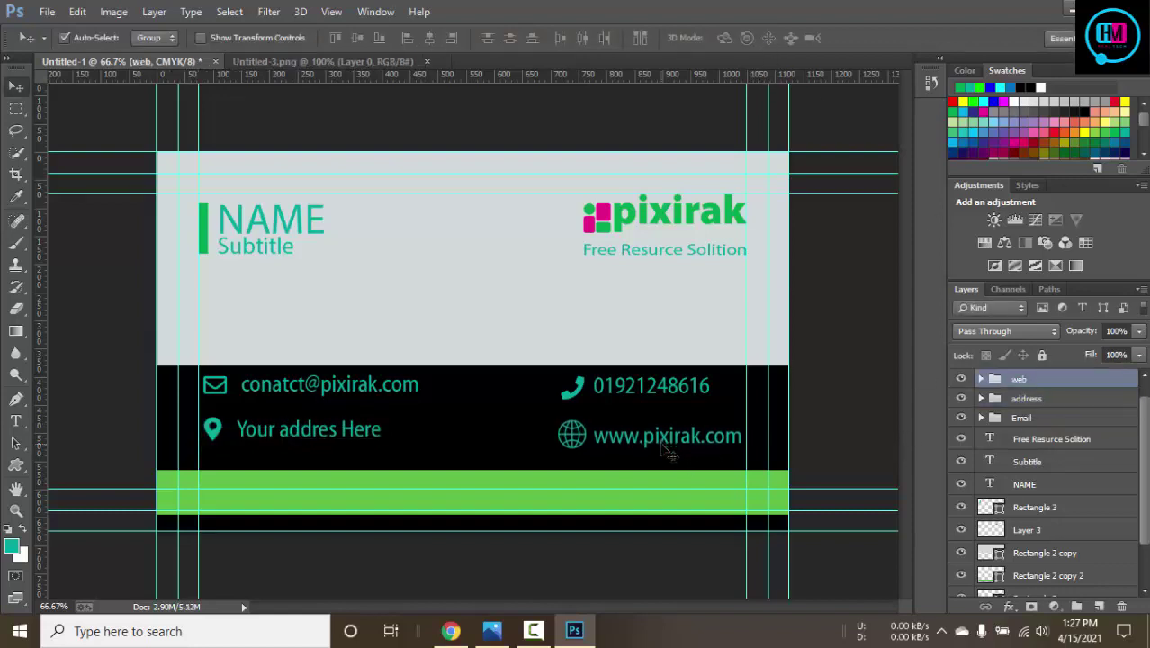
key("Up")
key("Up")
key("Up")
key("Up")
key("Up")
key("Up")
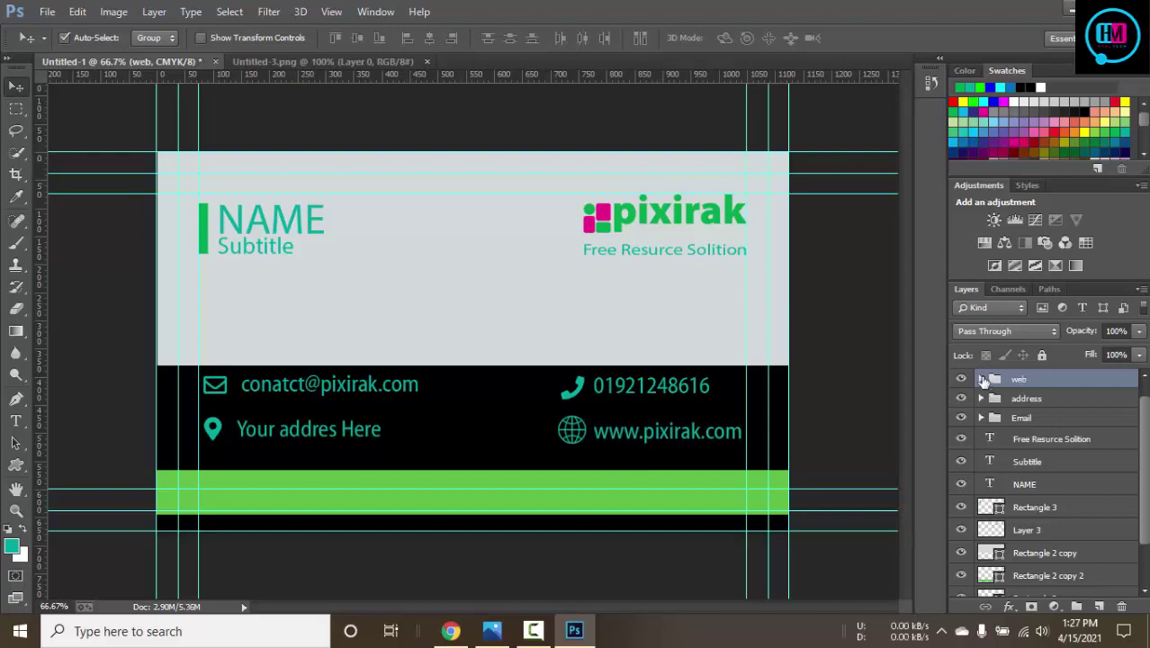
Step: Scale the globe icon layer in the web group down to 86%
double_click(981, 379)
left_click(981, 379)
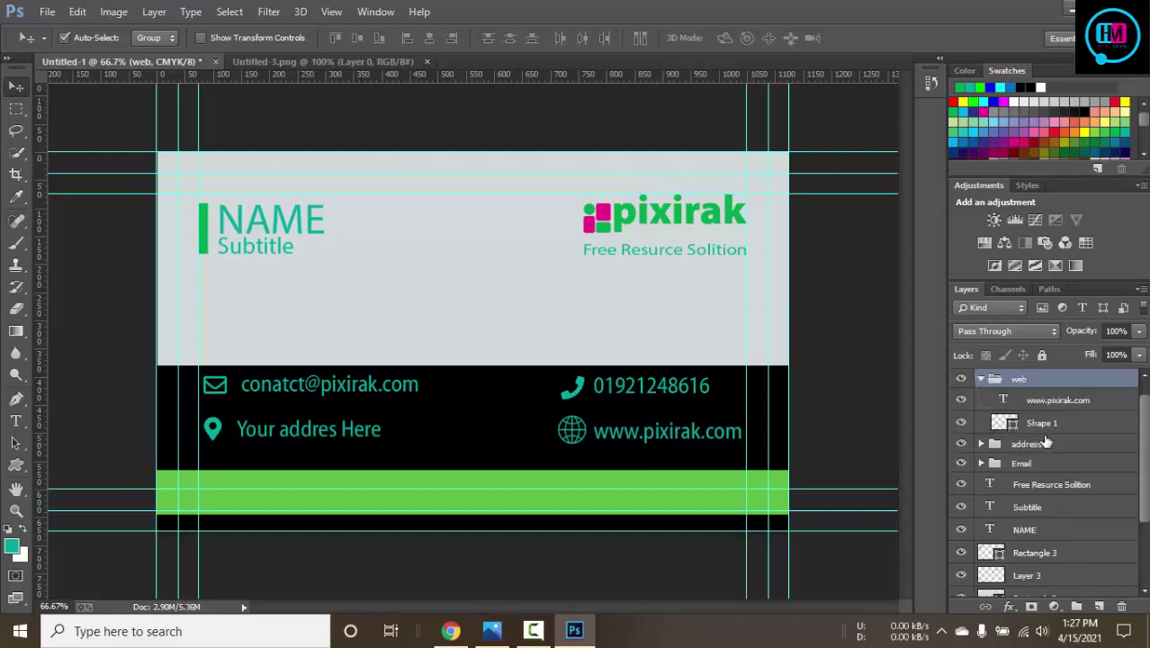
left_click(1044, 424)
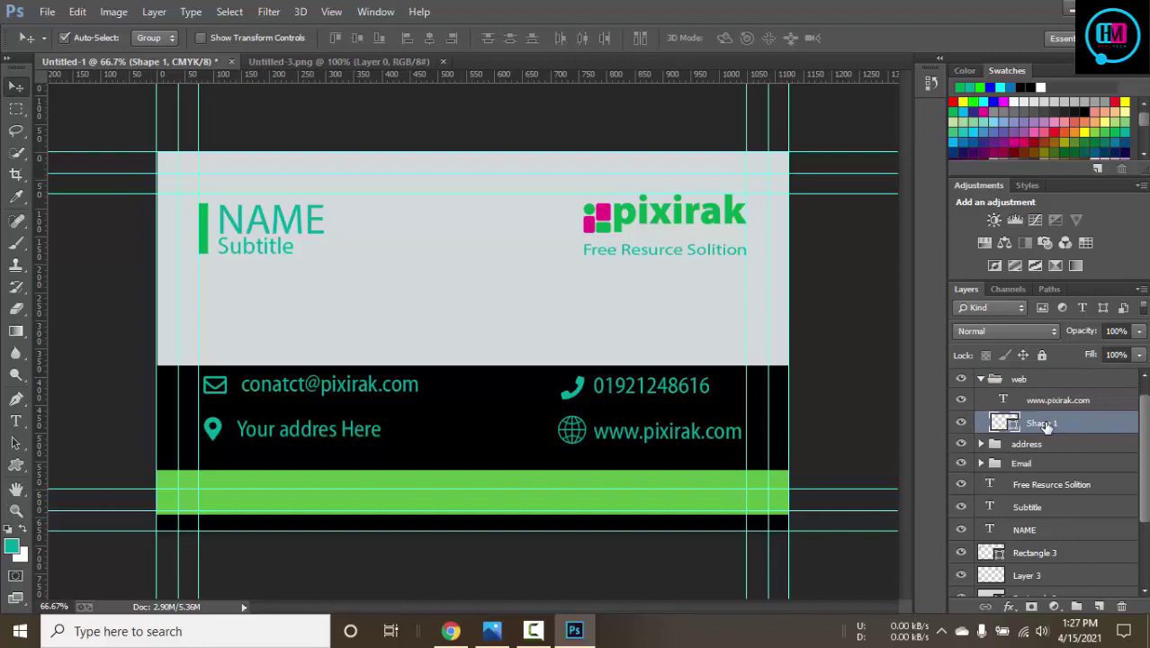
key("ctrl+t")
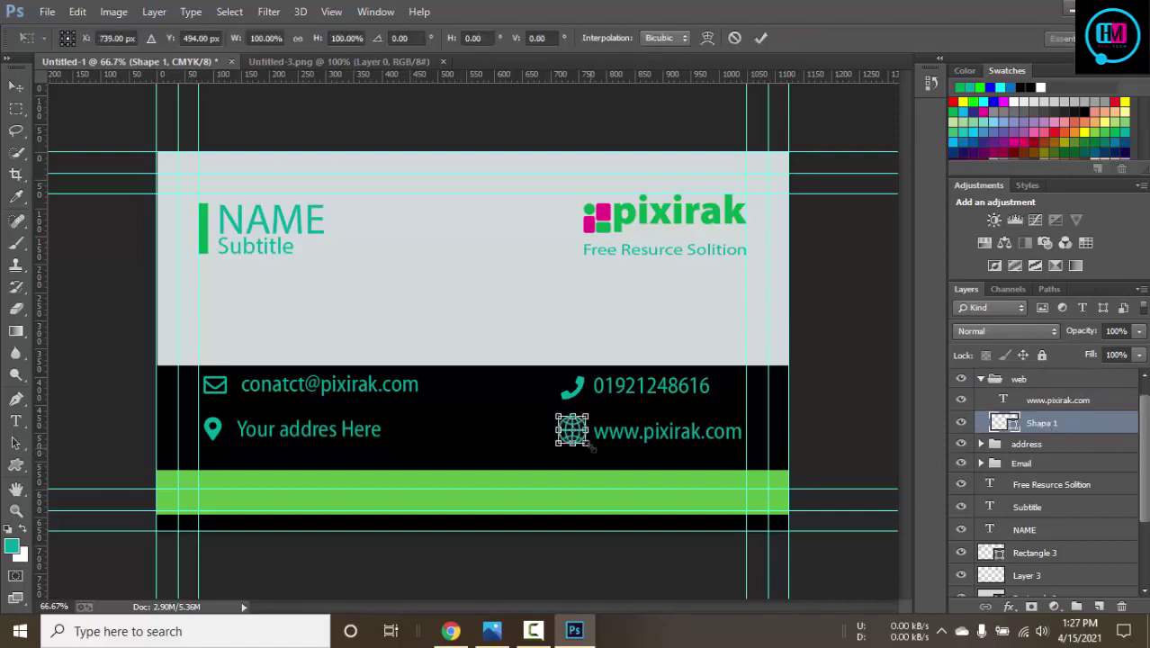
left_click_drag(591, 446, 588, 443)
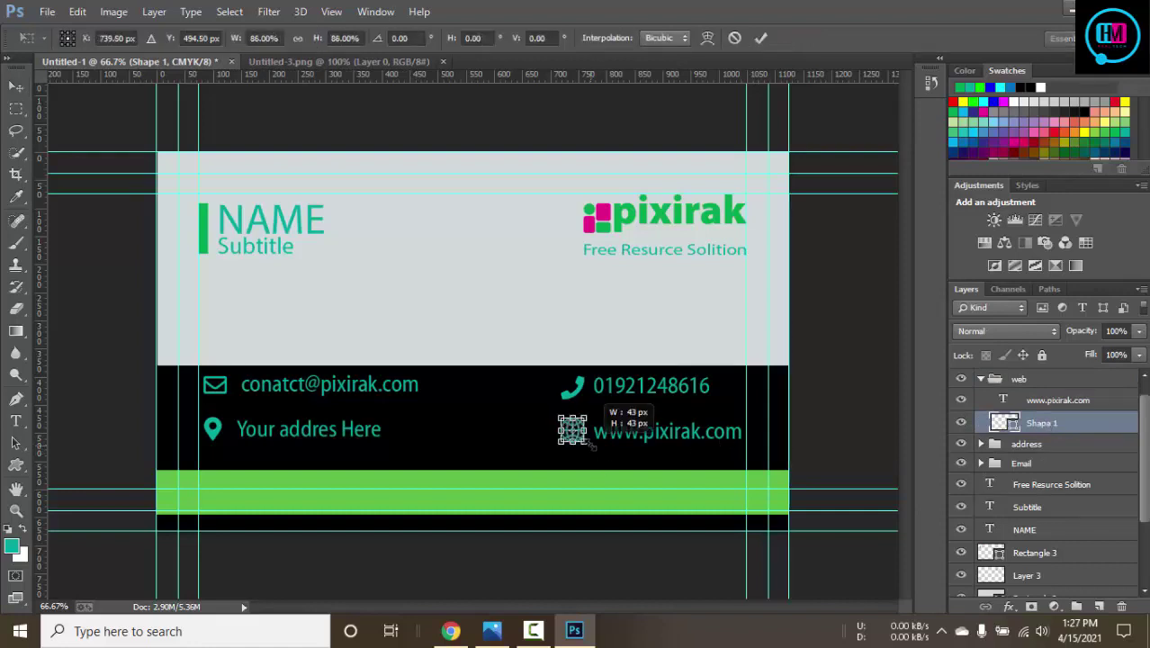
left_click(762, 38)
left_click(782, 340)
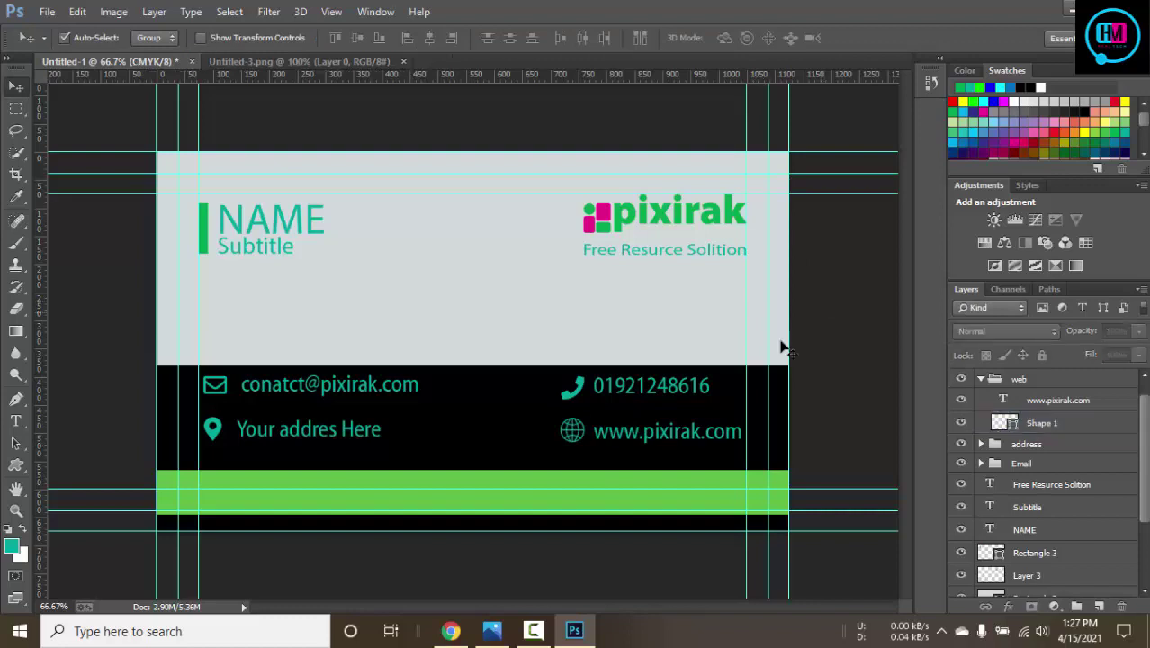
left_click(648, 441)
left_click(1016, 399)
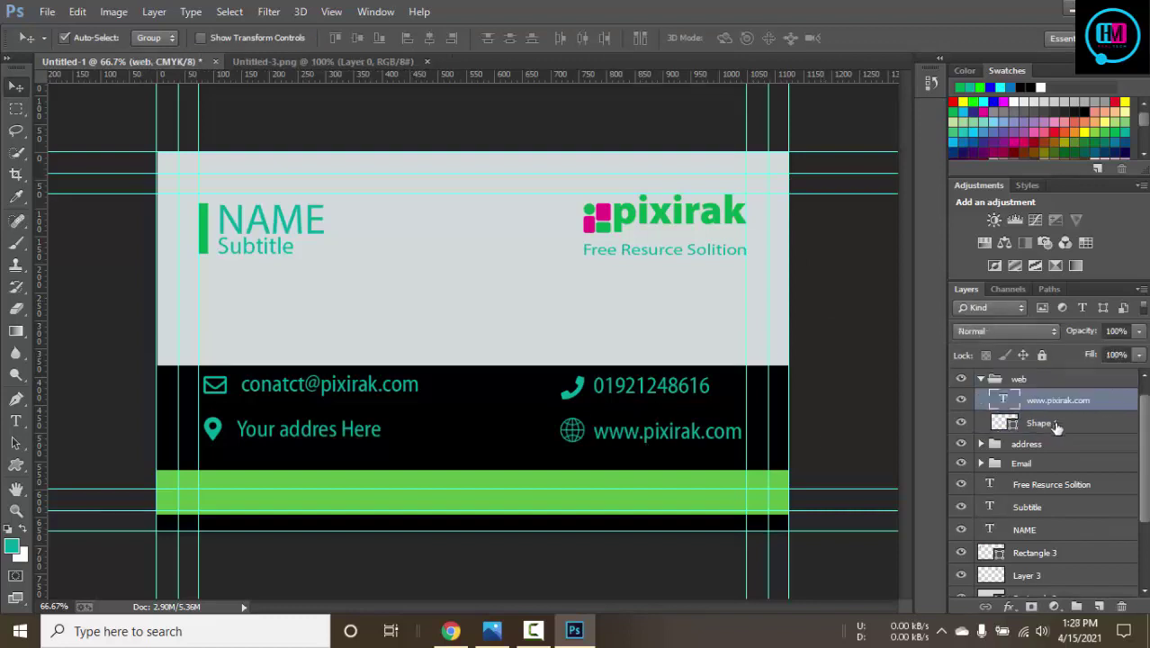
left_click(1048, 423, "shift")
left_click(362, 36)
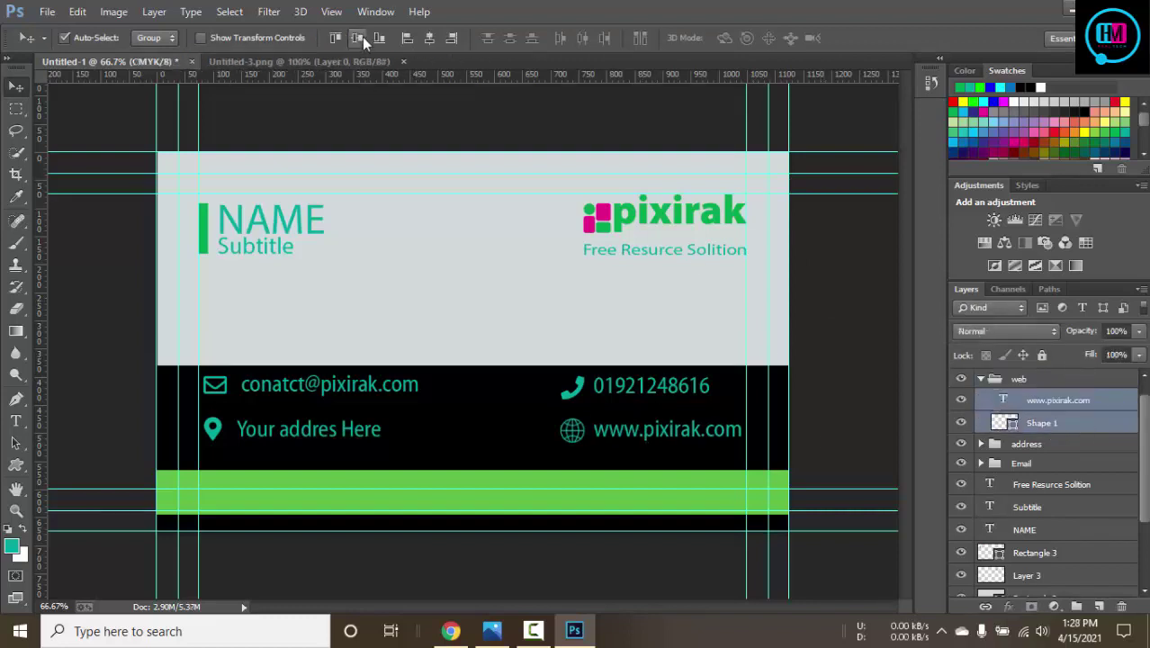
left_click(652, 386)
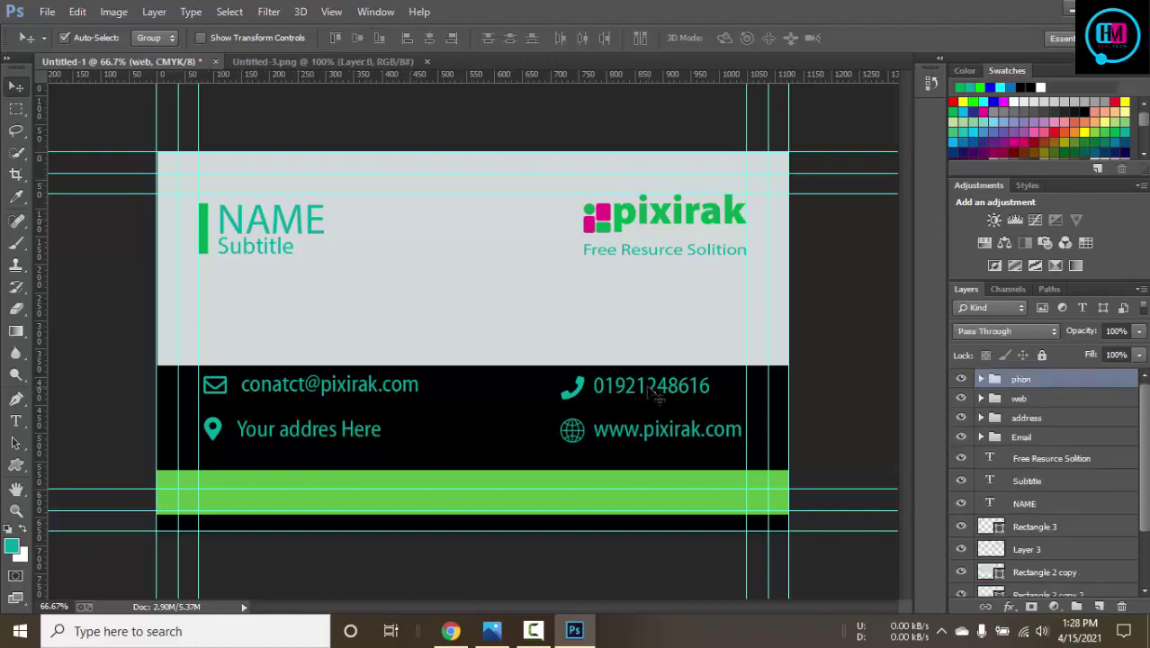
left_click(587, 396)
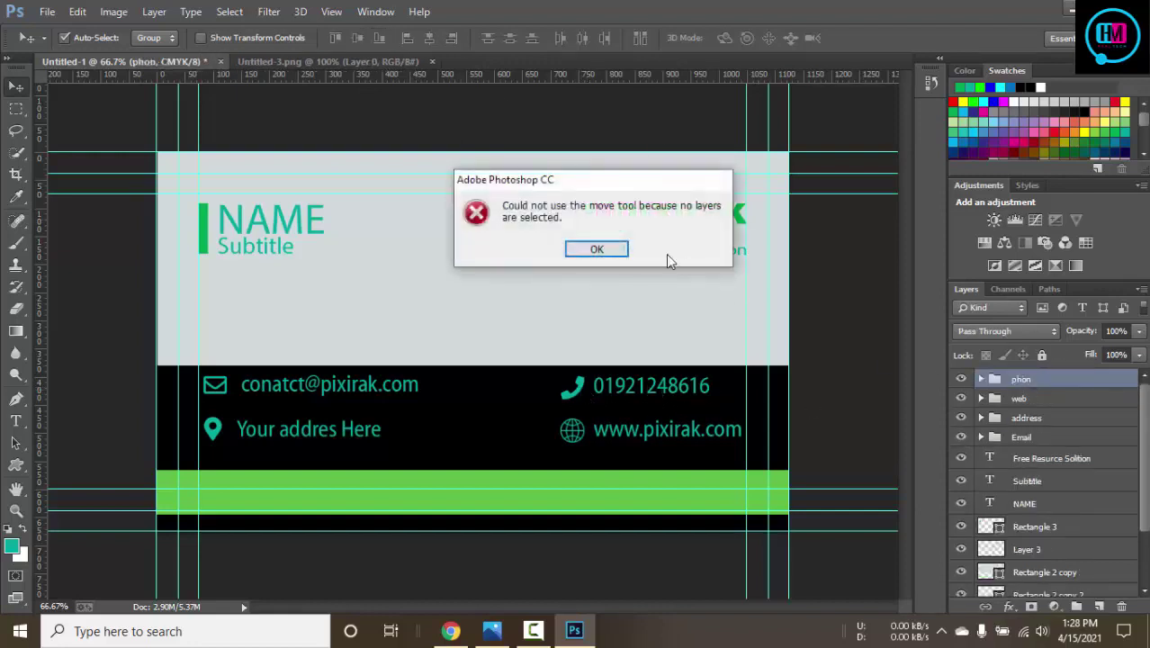
left_click(596, 251)
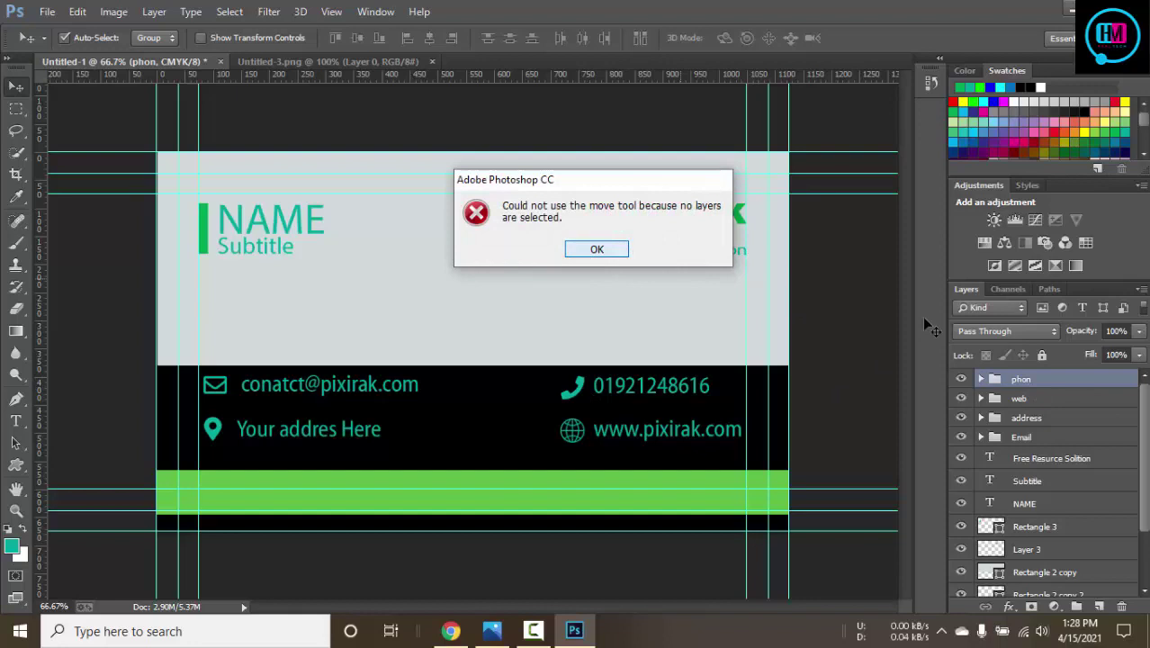
left_click(980, 379)
left_click(1057, 403)
left_click(1060, 424, "shift")
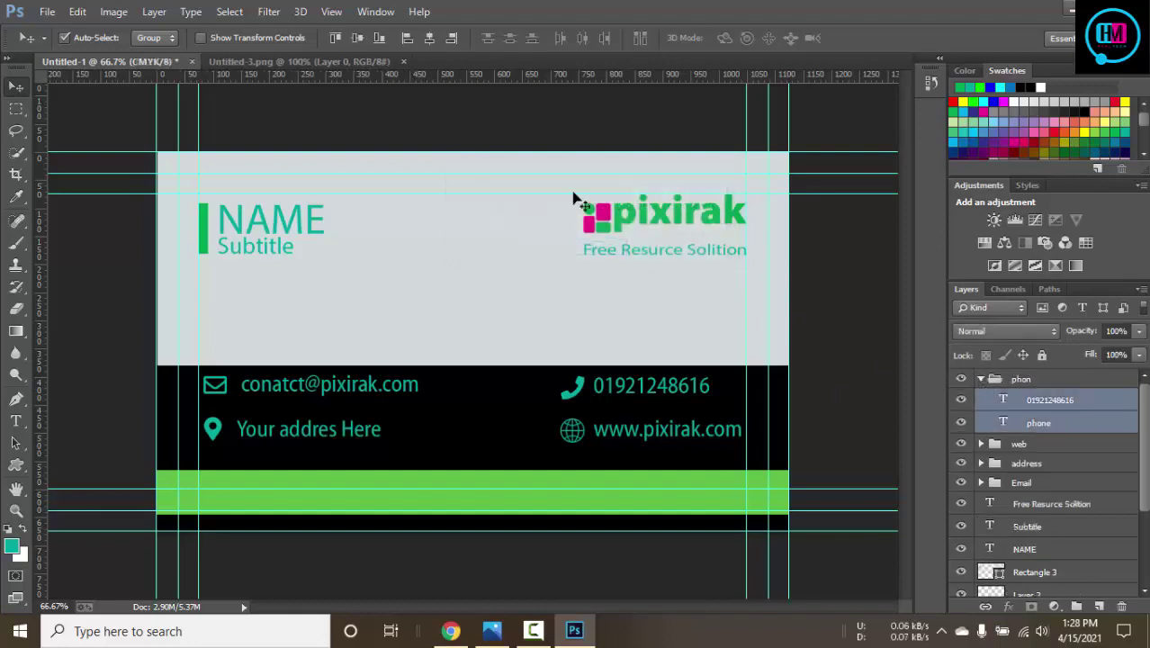
left_click(359, 36)
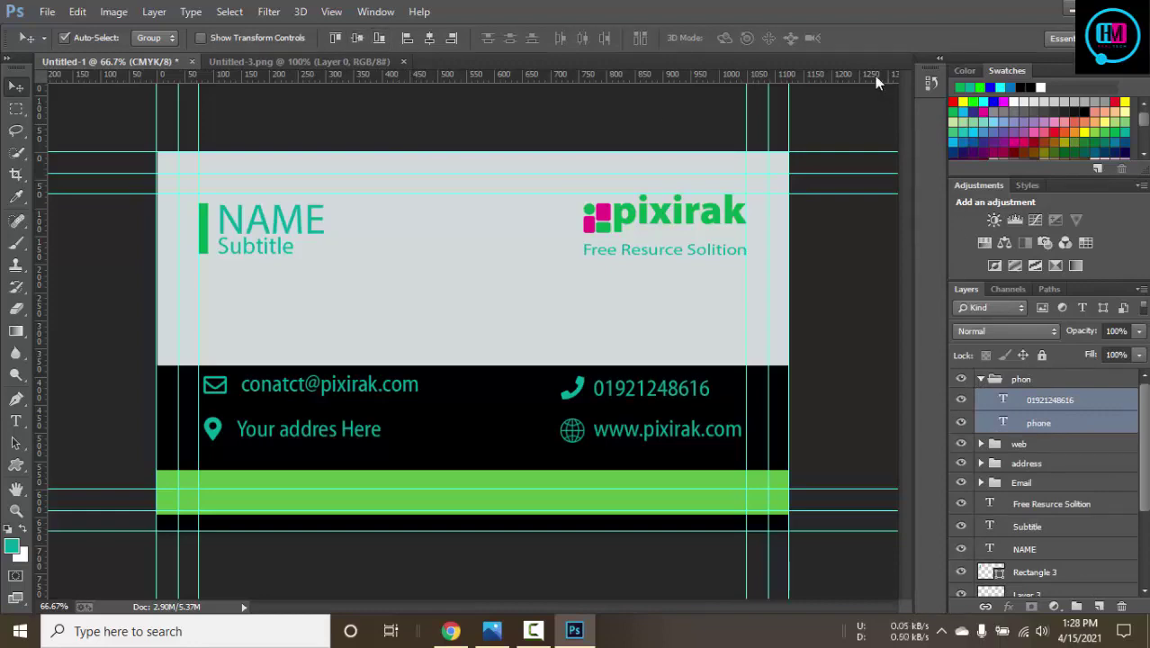
Step: Maximize the window, zoom out to the whole card, deselect layers and hide guides
double_click(915, 11)
left_click(1015, 27)
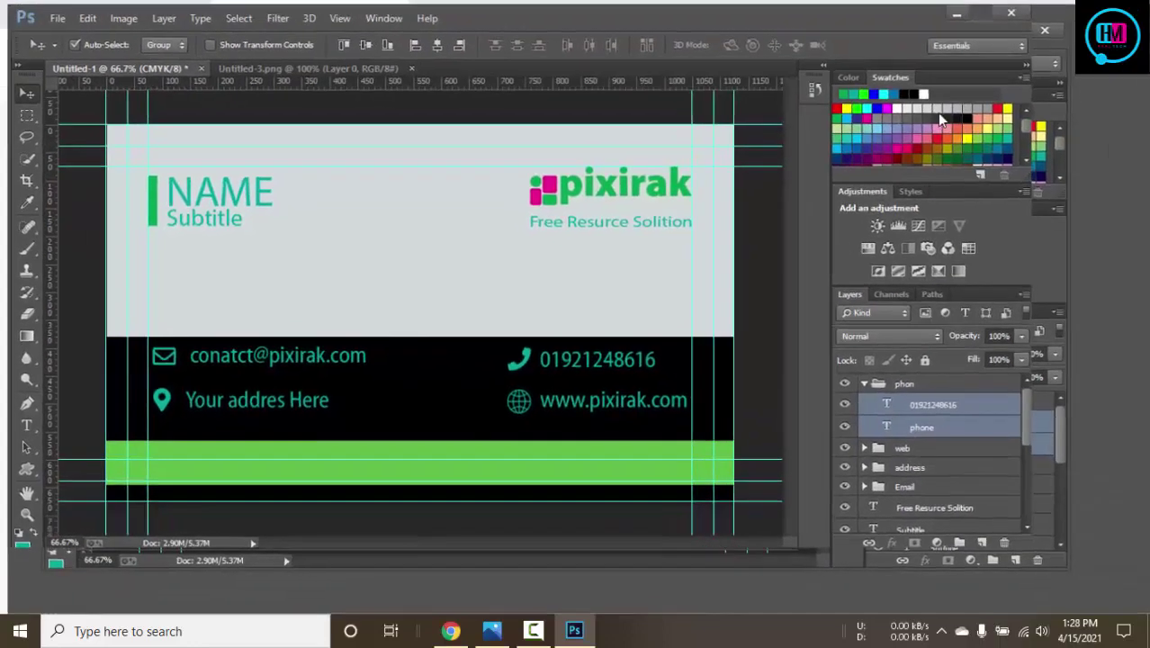
key("ctrl+minus")
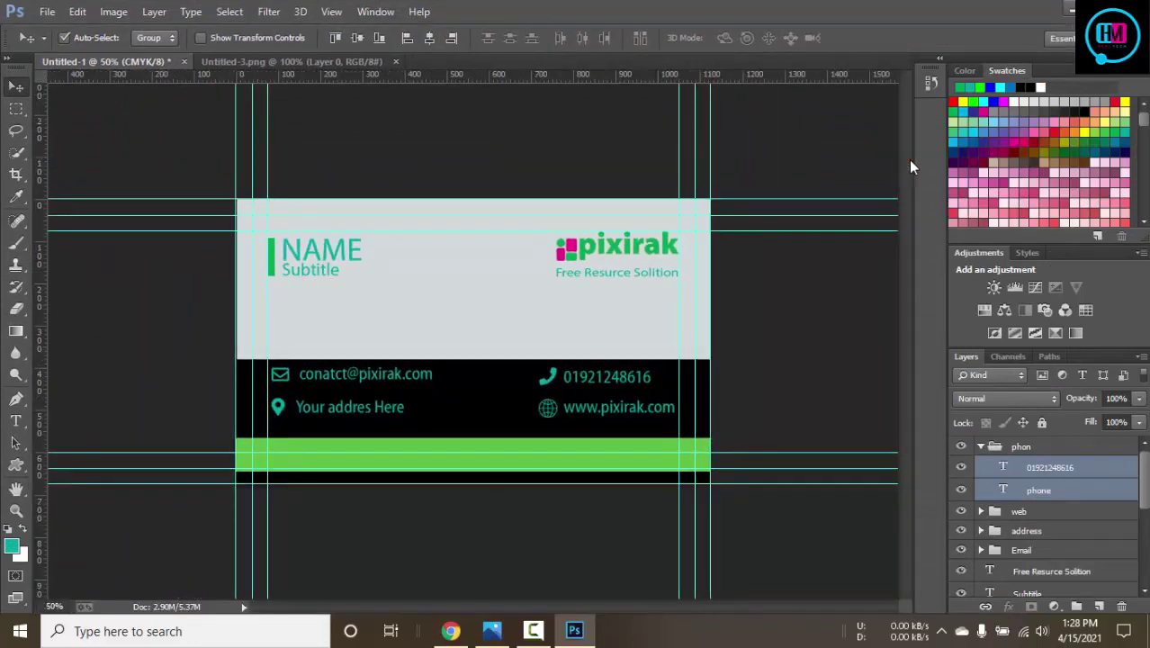
left_click(811, 331)
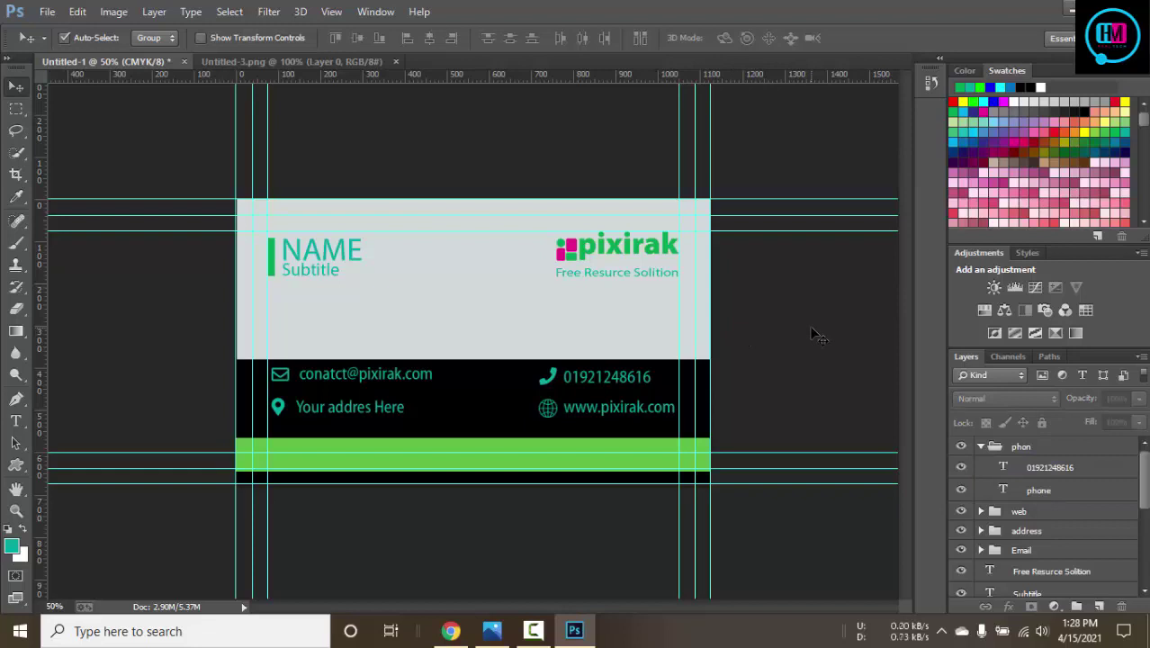
key("ctrl+semicolon")
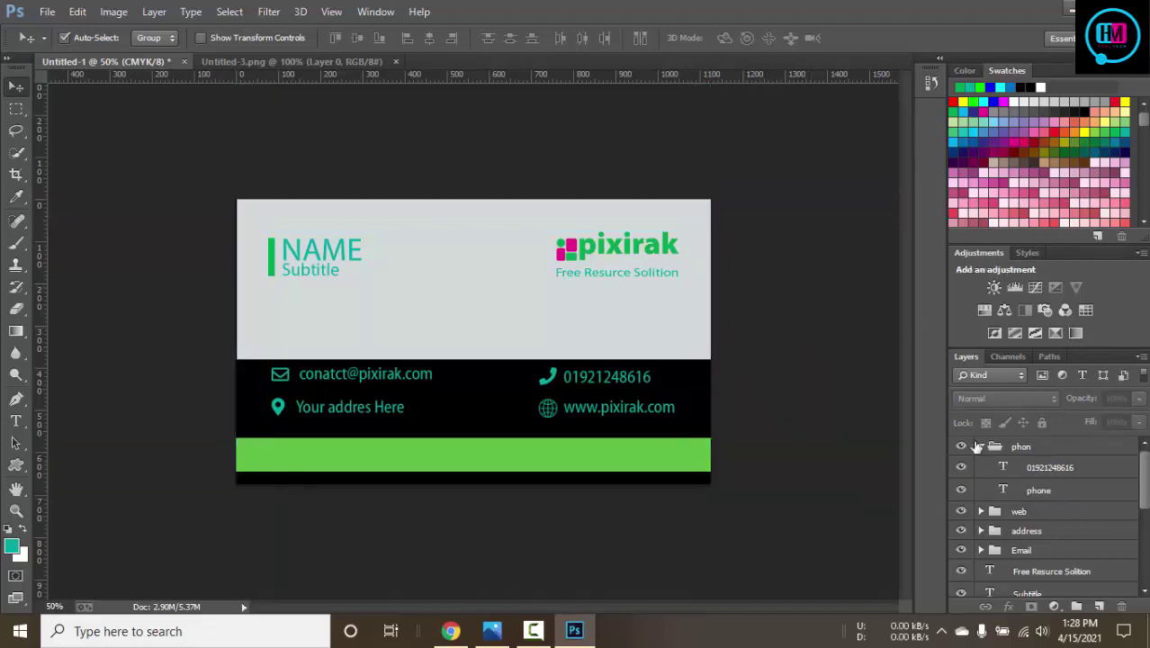
Step: Collapse the phon group and select the front layers from phon down to Rectangle 2
left_click(981, 447)
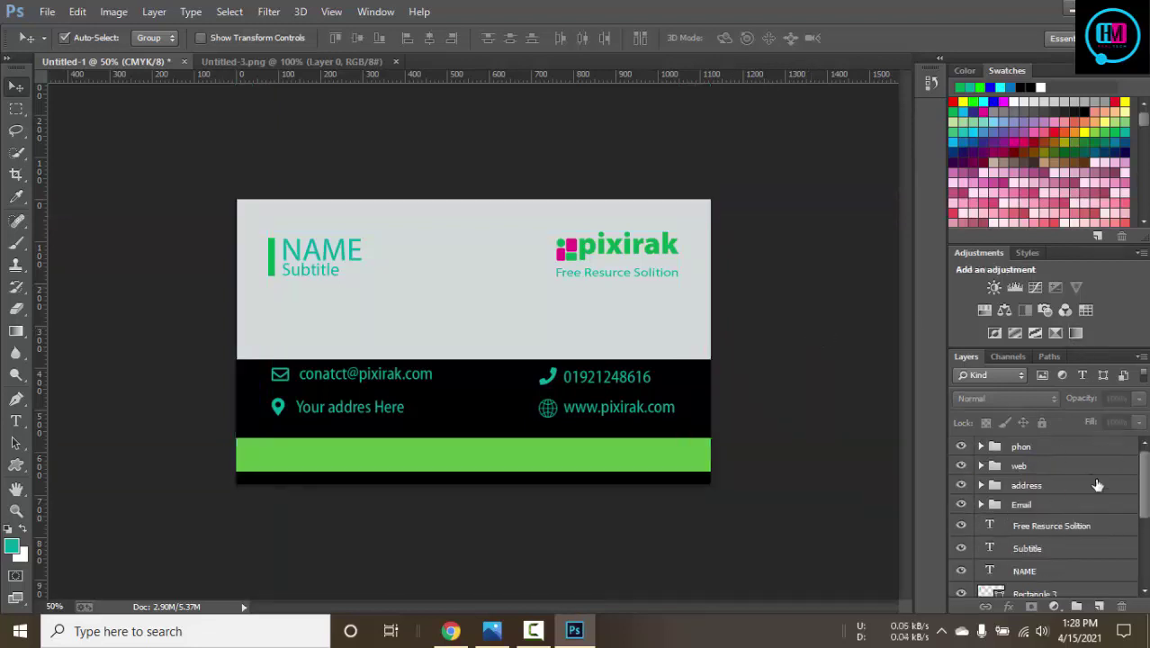
scroll(1096, 481, "down", 2)
scroll(1098, 472, "down", 1)
scroll(1099, 464, "down", 2)
scroll(1099, 460, "down", 1)
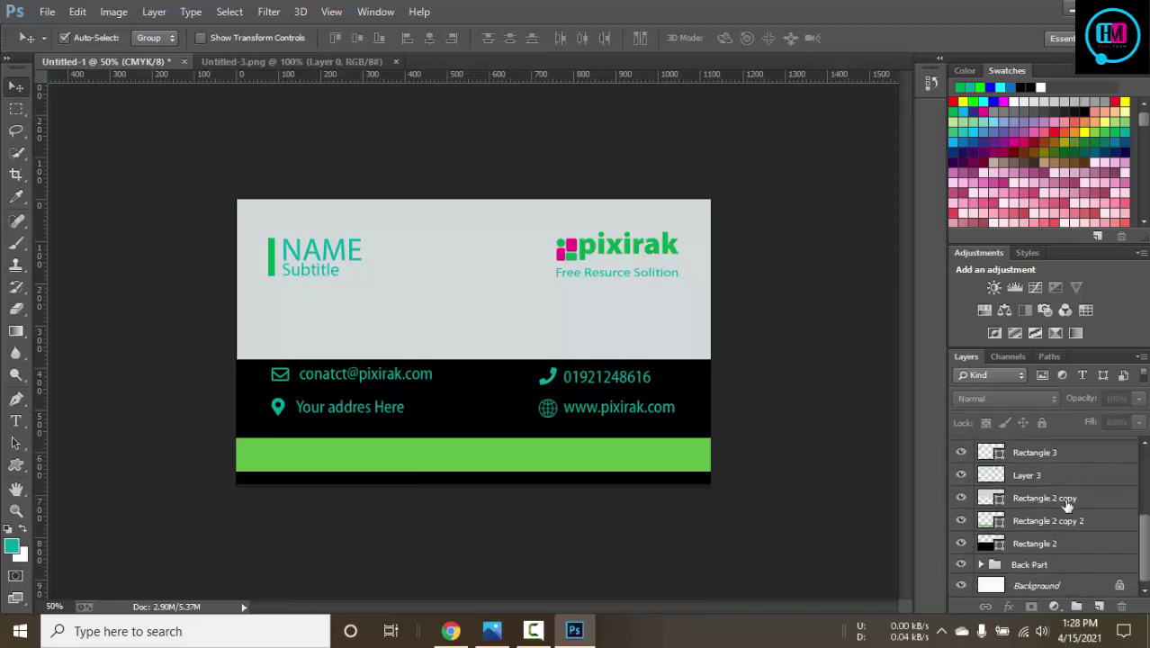
left_click(961, 543)
left_click(961, 543)
left_click(1027, 541)
scroll(1028, 536, "up", 3)
scroll(1028, 526, "up", 3)
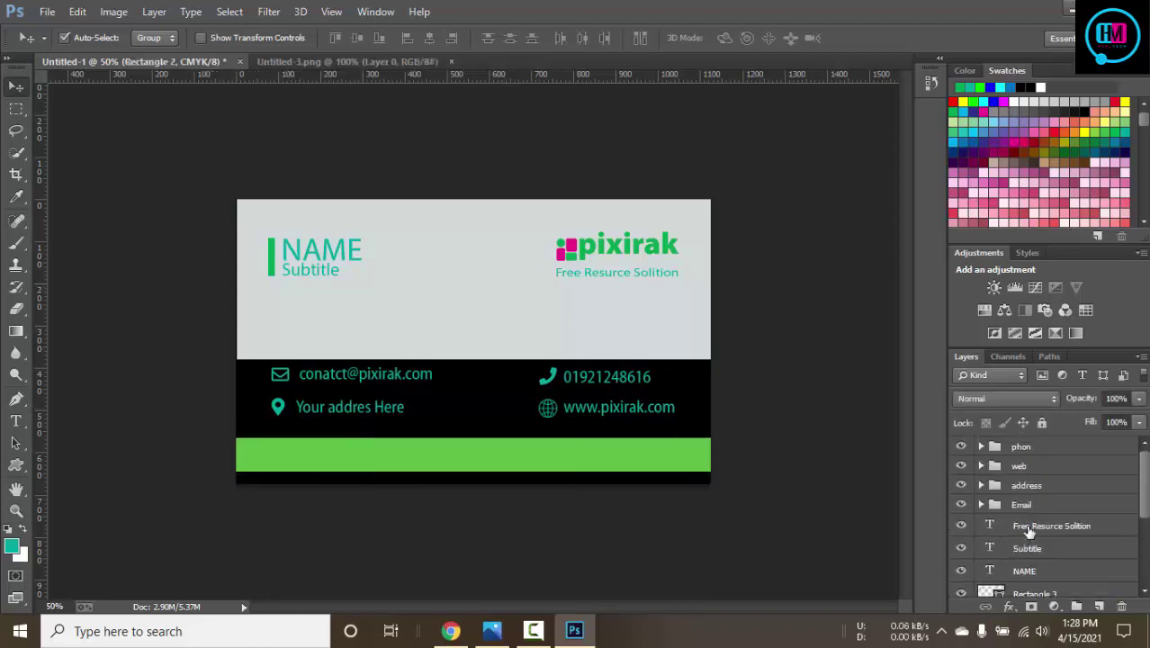
left_click(1031, 444, "shift")
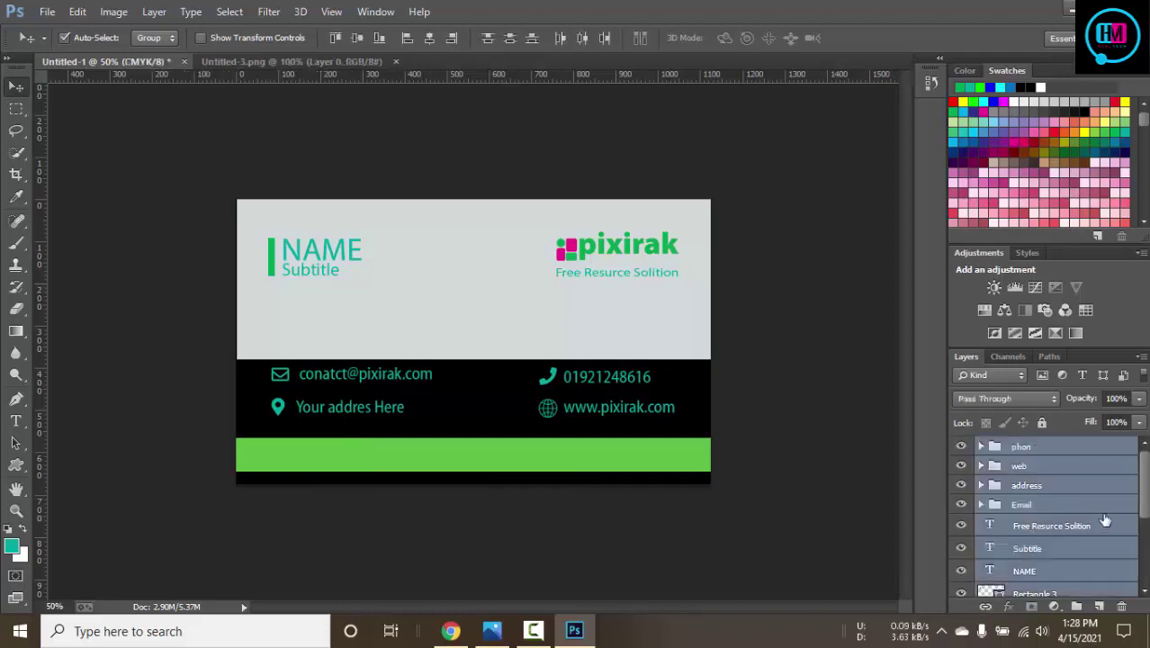
Step: Reselect phon through Rectangle 2, group them, and begin renaming the group 'fo'
scroll(1109, 523, "down", 4)
scroll(1110, 522, "down", 2)
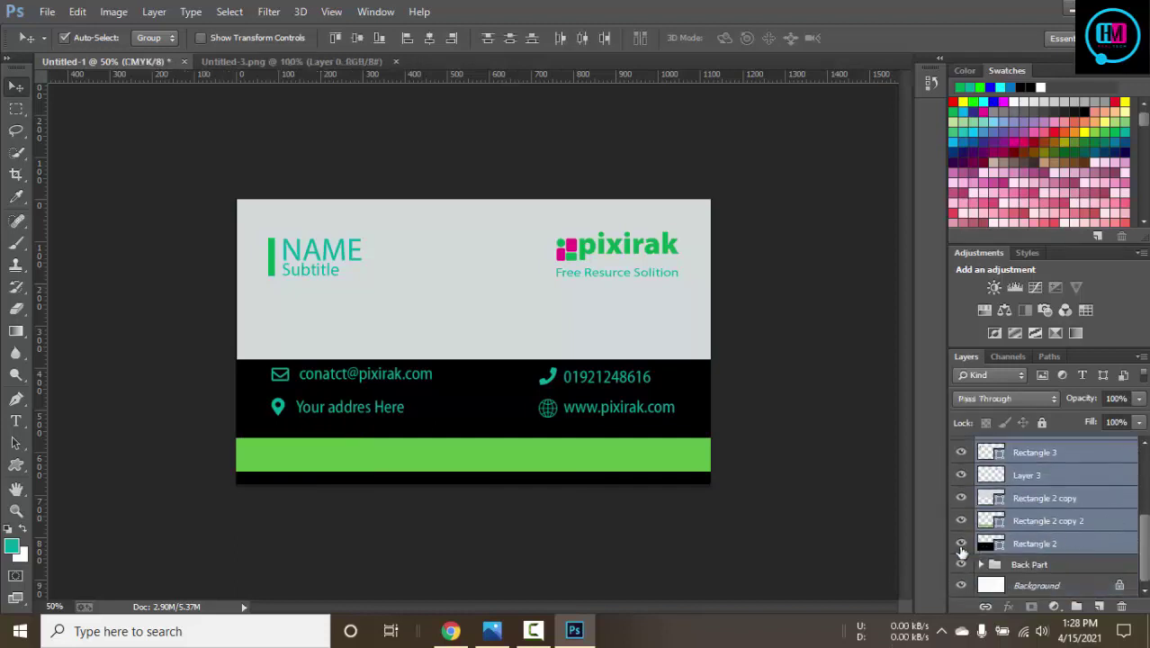
left_click(1035, 525)
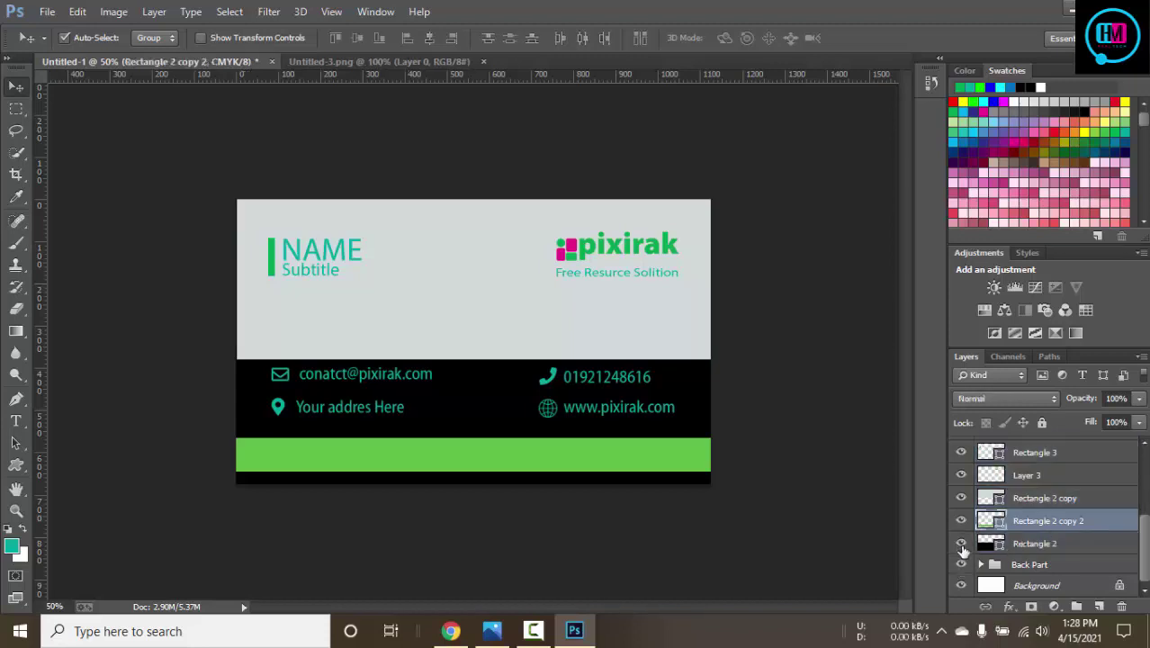
left_click(1057, 543)
scroll(1053, 531, "up", 1)
scroll(1048, 504, "up", 3)
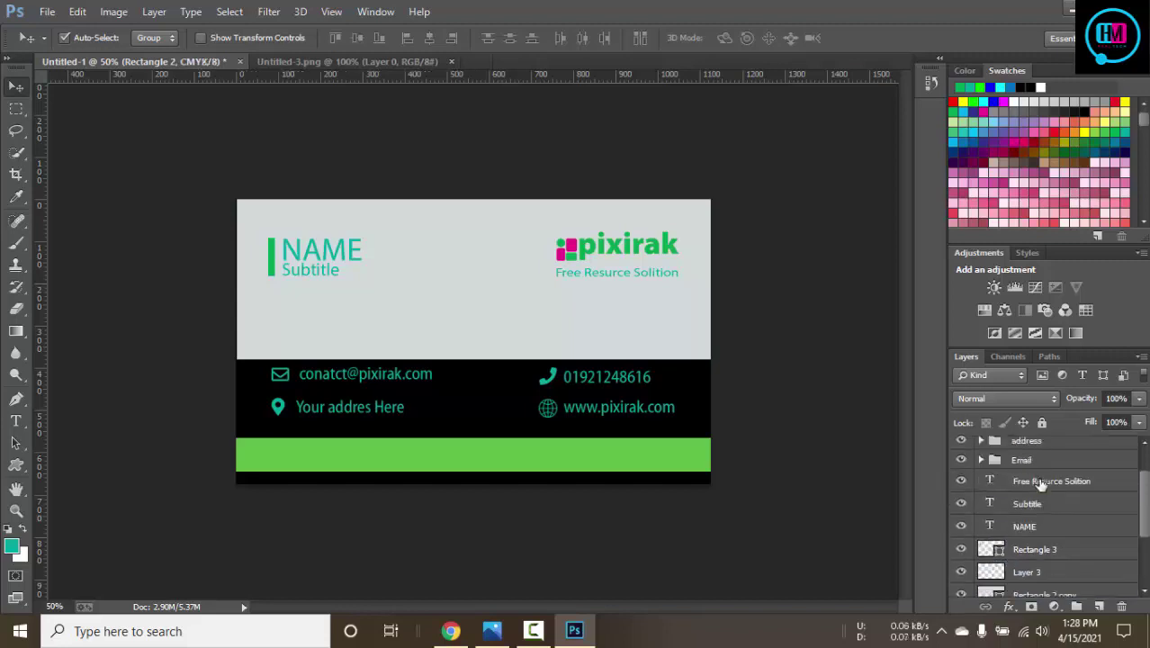
scroll(1043, 477, "up", 1)
left_click(1036, 451, "shift")
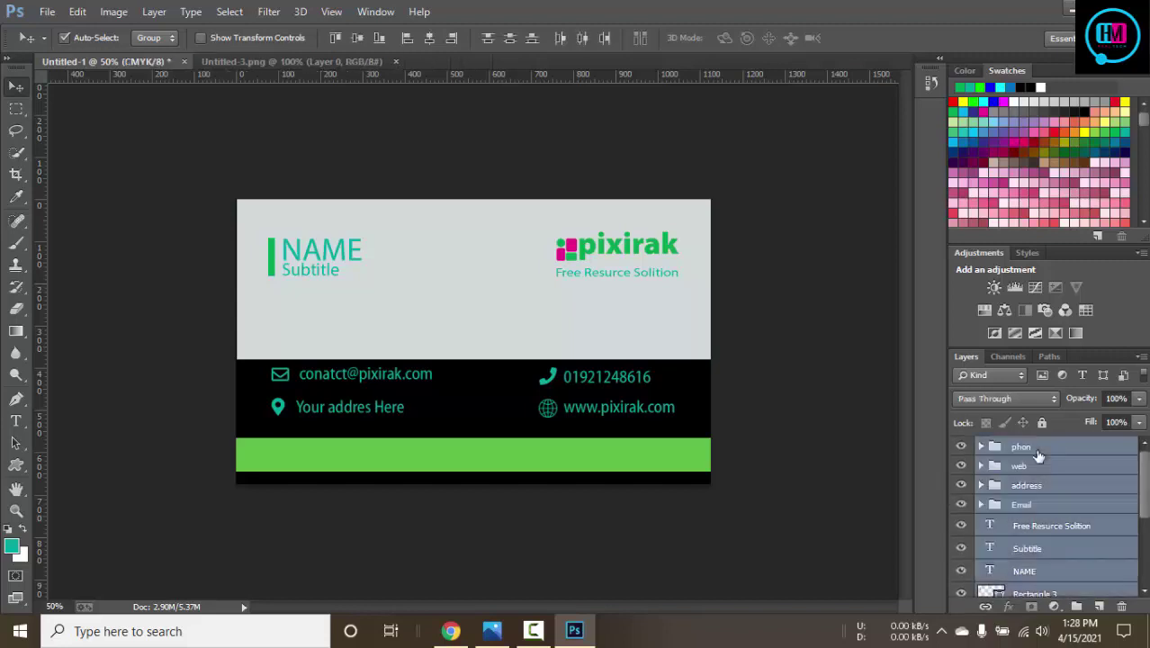
key("ctrl+g")
double_click(1039, 447)
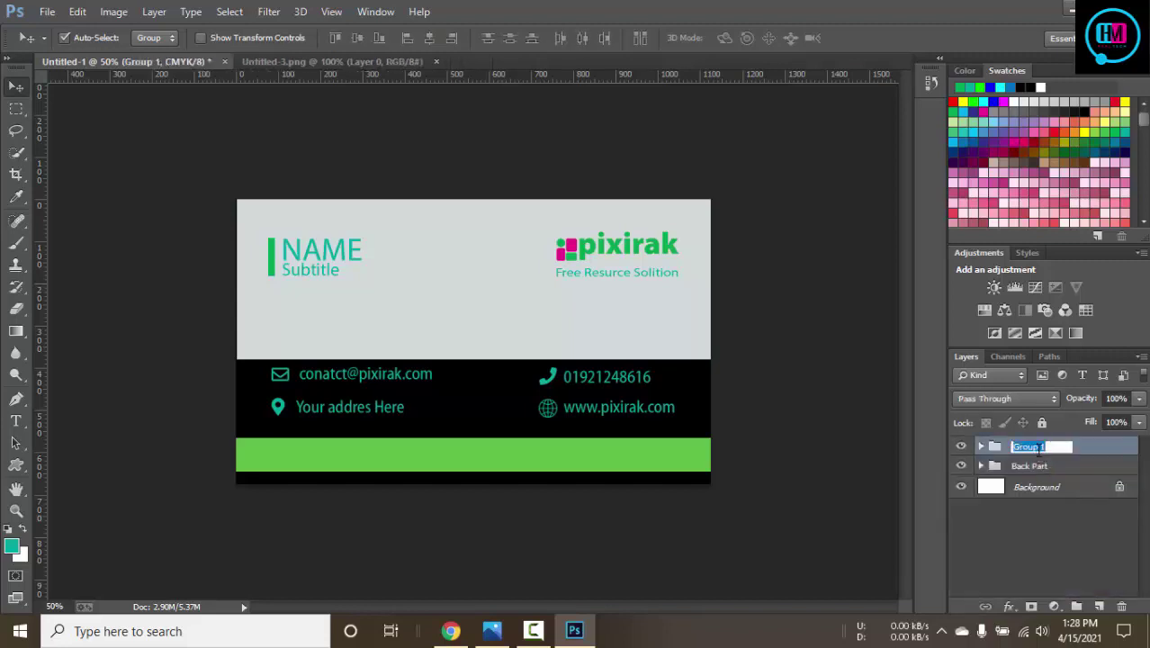
type("forn")
left_click(1039, 515)
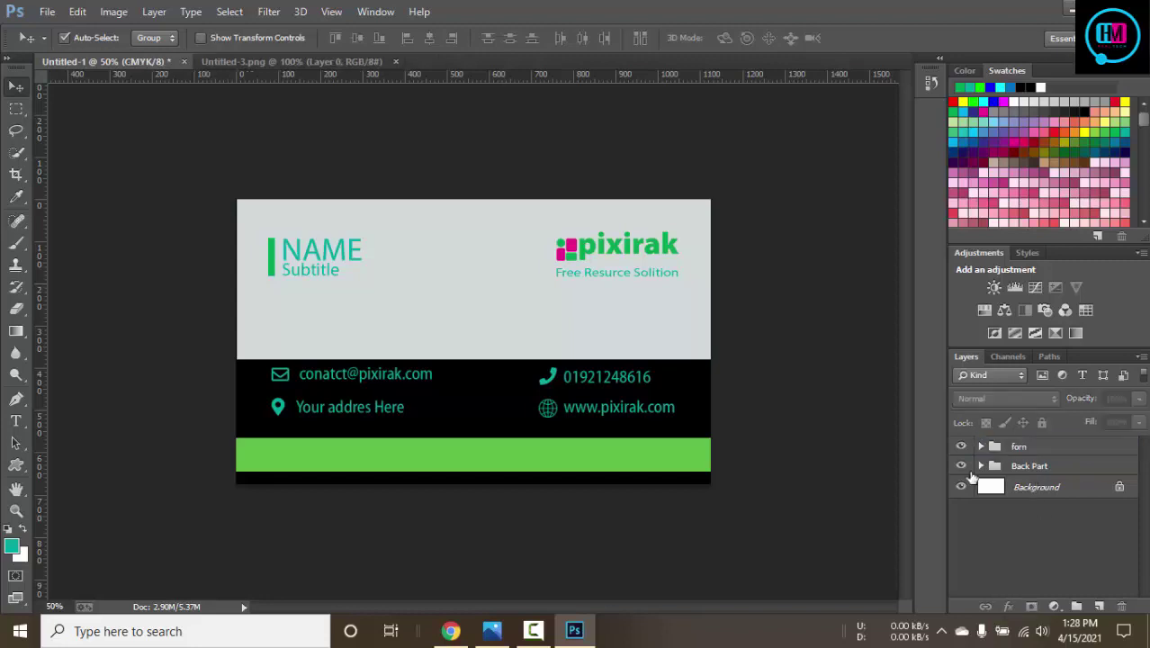
left_click(960, 446)
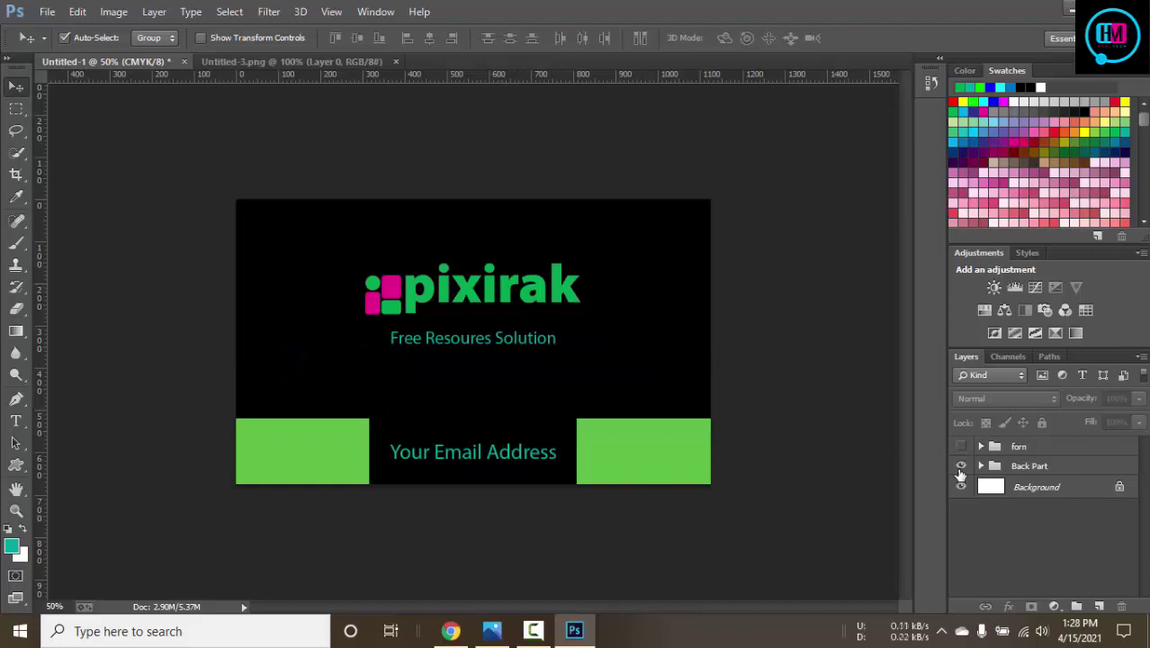
left_click(960, 466)
left_click(960, 466)
left_click(960, 446)
left_click(961, 445)
left_click(960, 445)
left_click(960, 446)
left_click(961, 445)
left_click(961, 445)
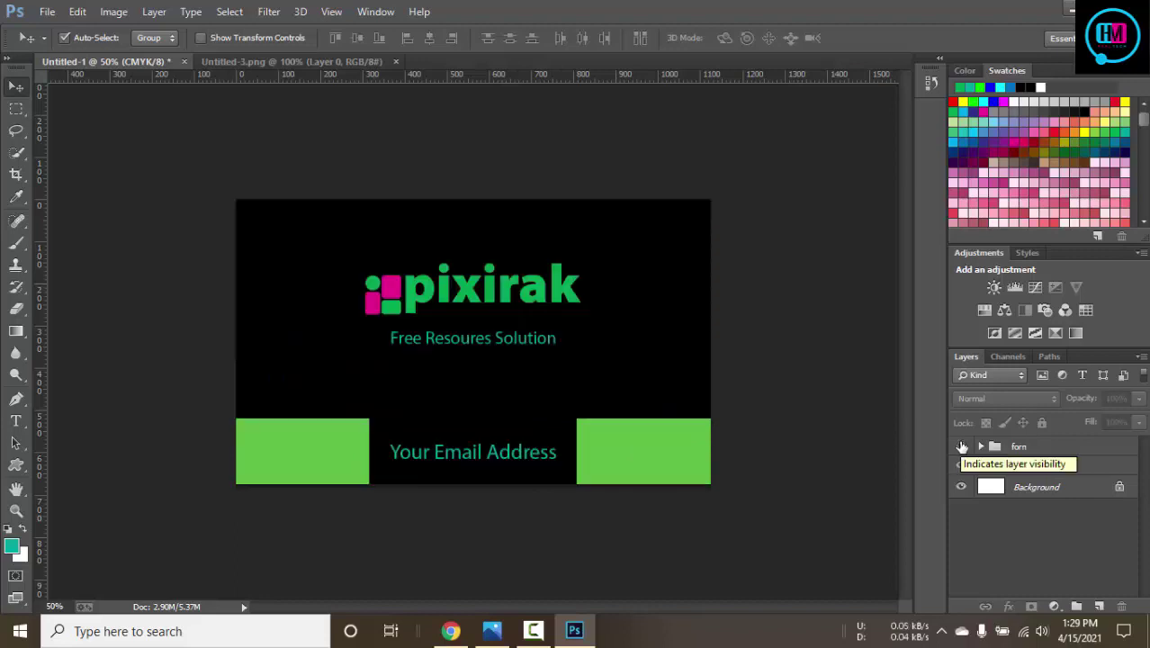
left_click(961, 445)
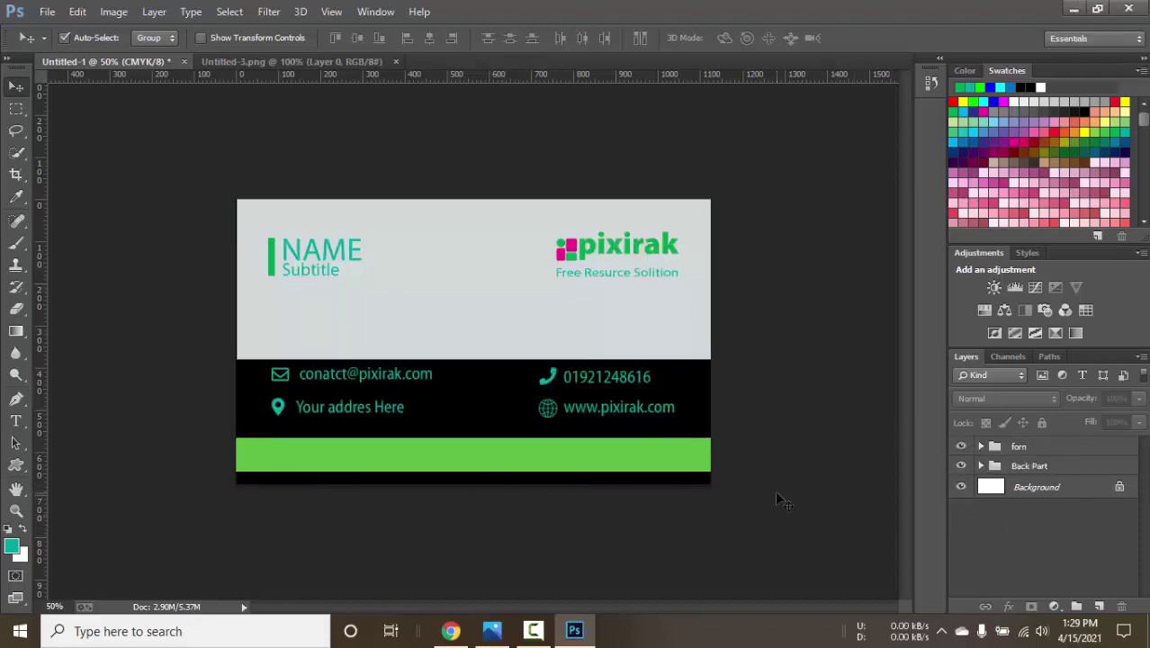
Step: Save the card as layered Untitled-1.psd on the Desktop with Maximize Compatibility on
left_click(47, 12)
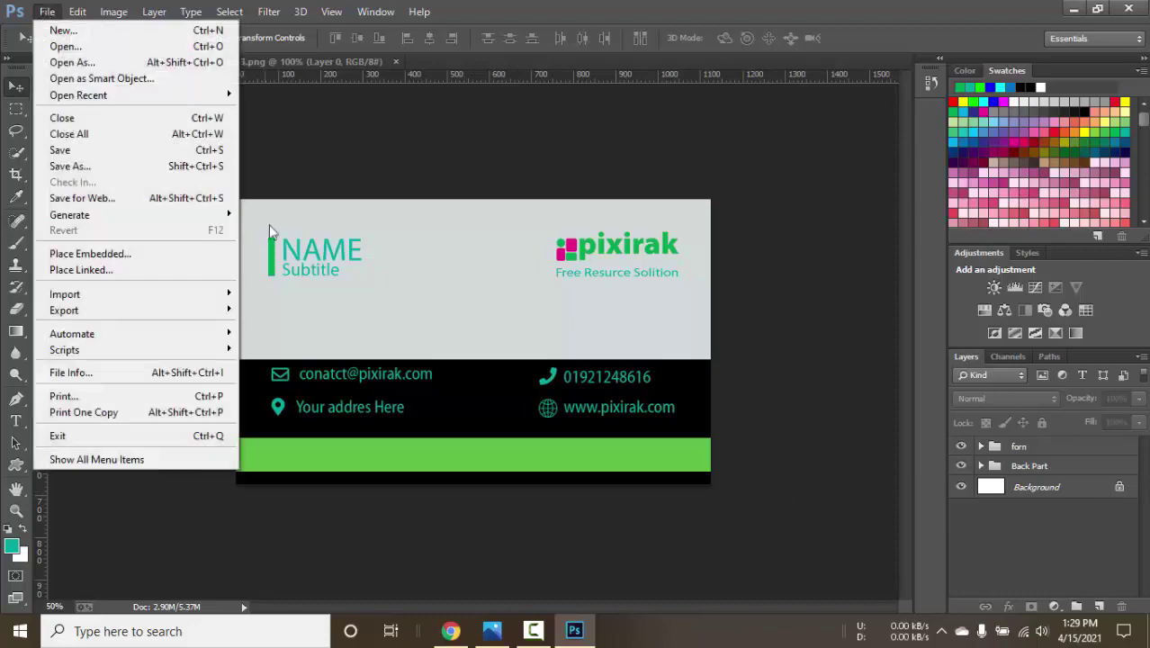
left_click(129, 167)
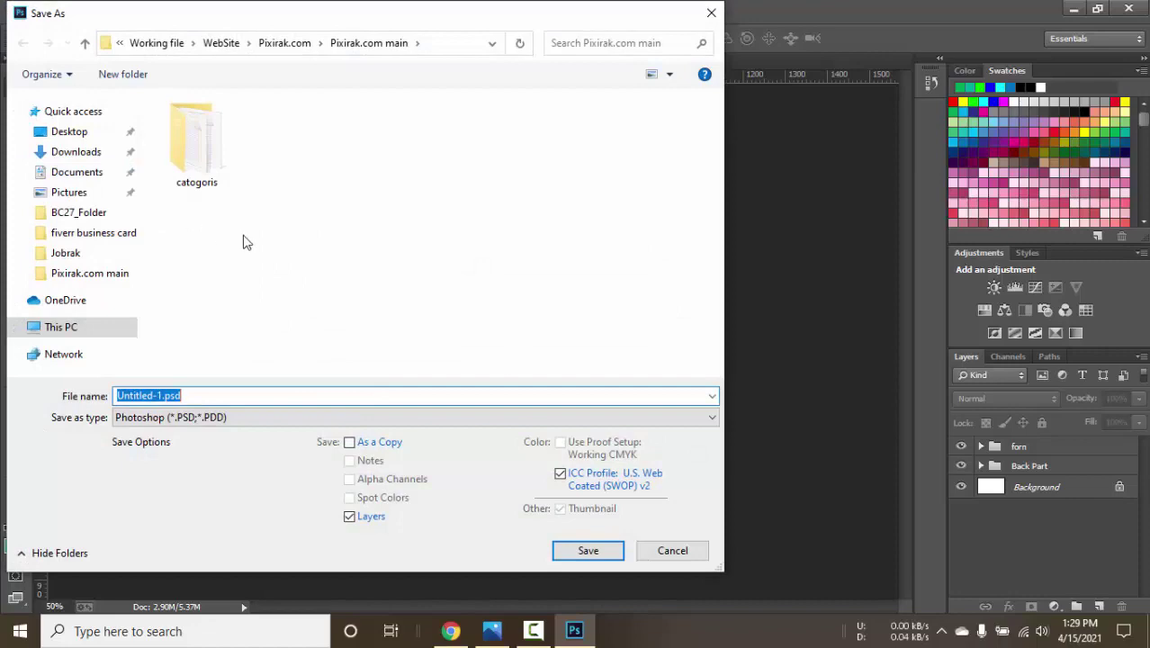
left_click(79, 135)
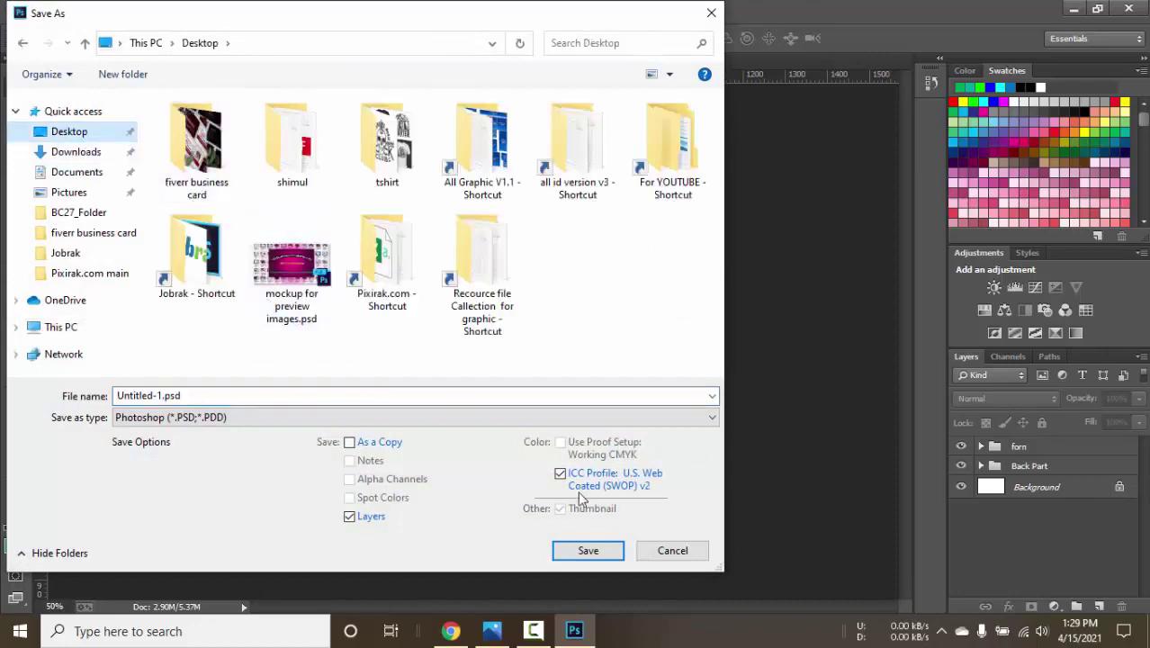
left_click(589, 551)
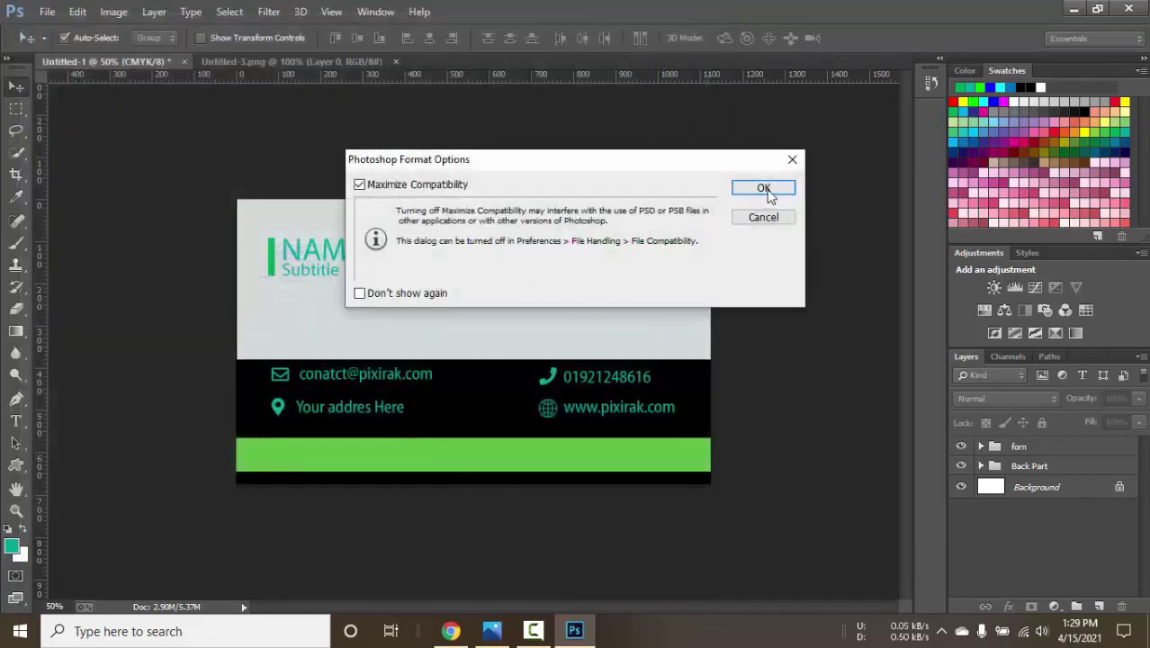
left_click(763, 190)
Step: Open the File menu again and dismiss it without choosing a command
left_click(47, 12)
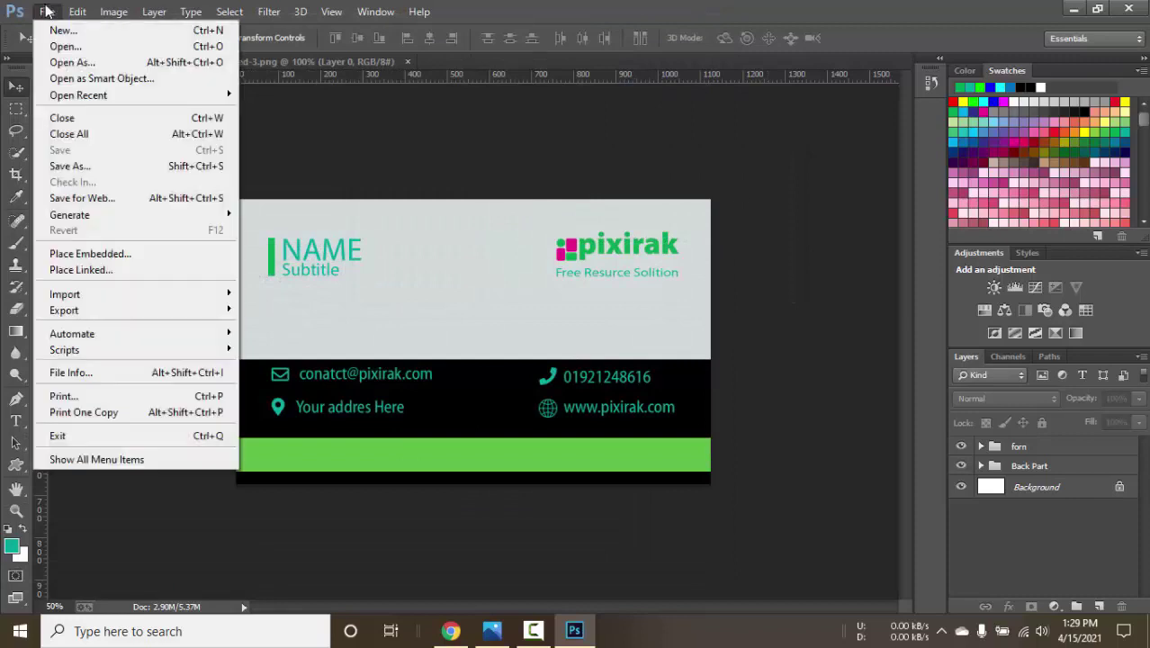
left_click(454, 180)
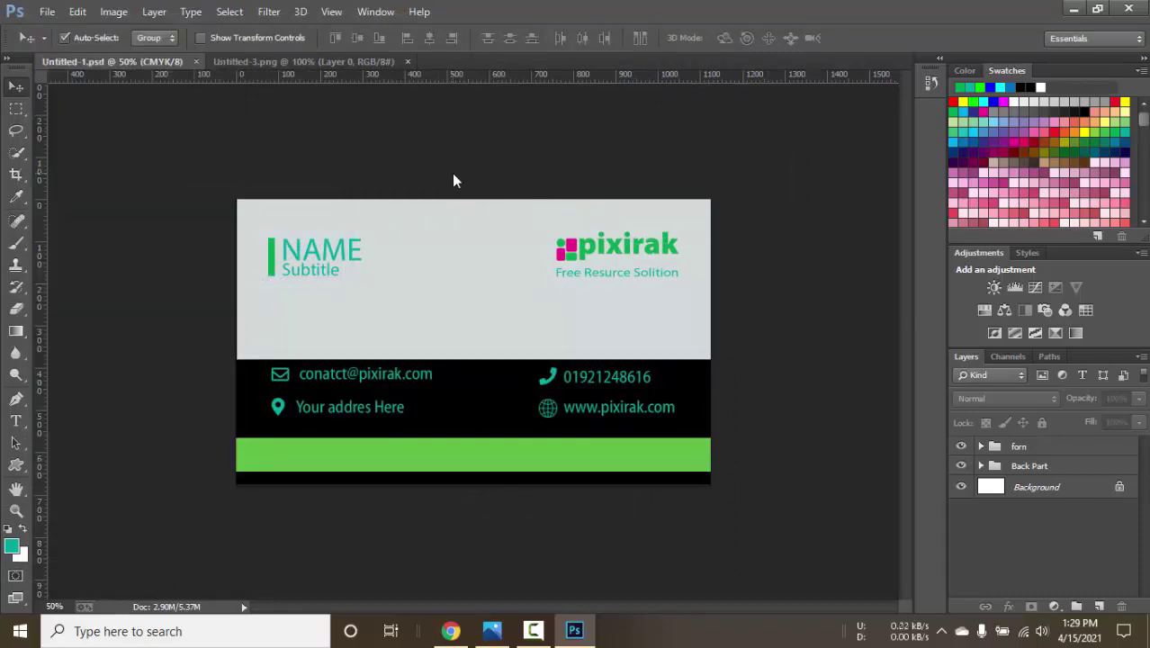
left_click(533, 631)
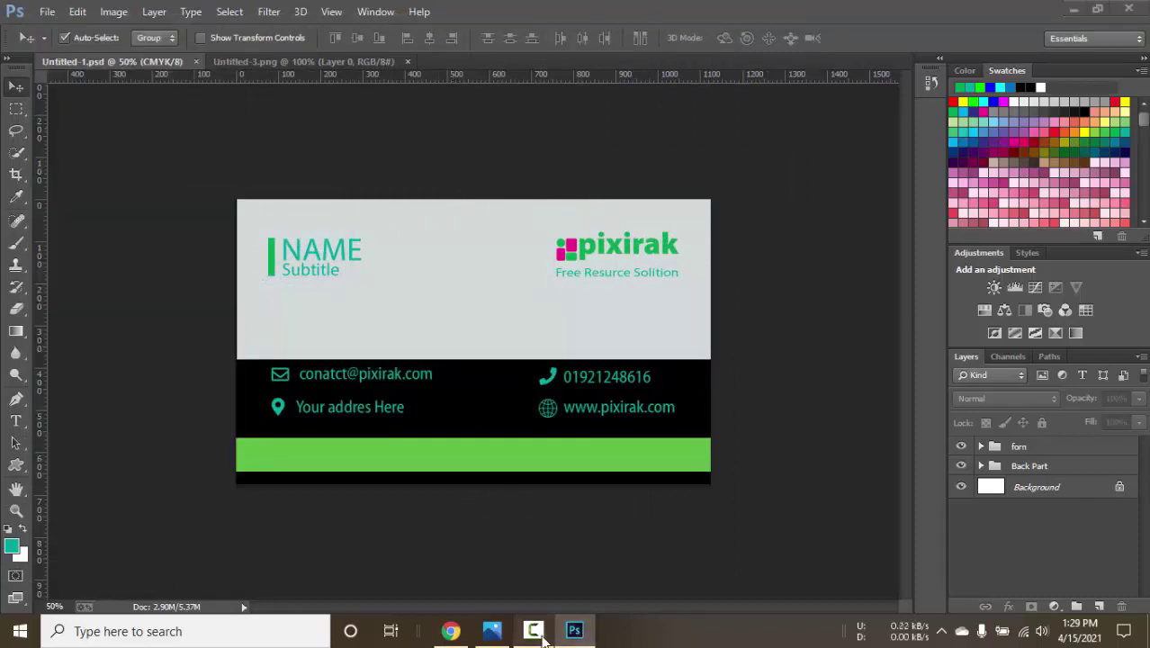